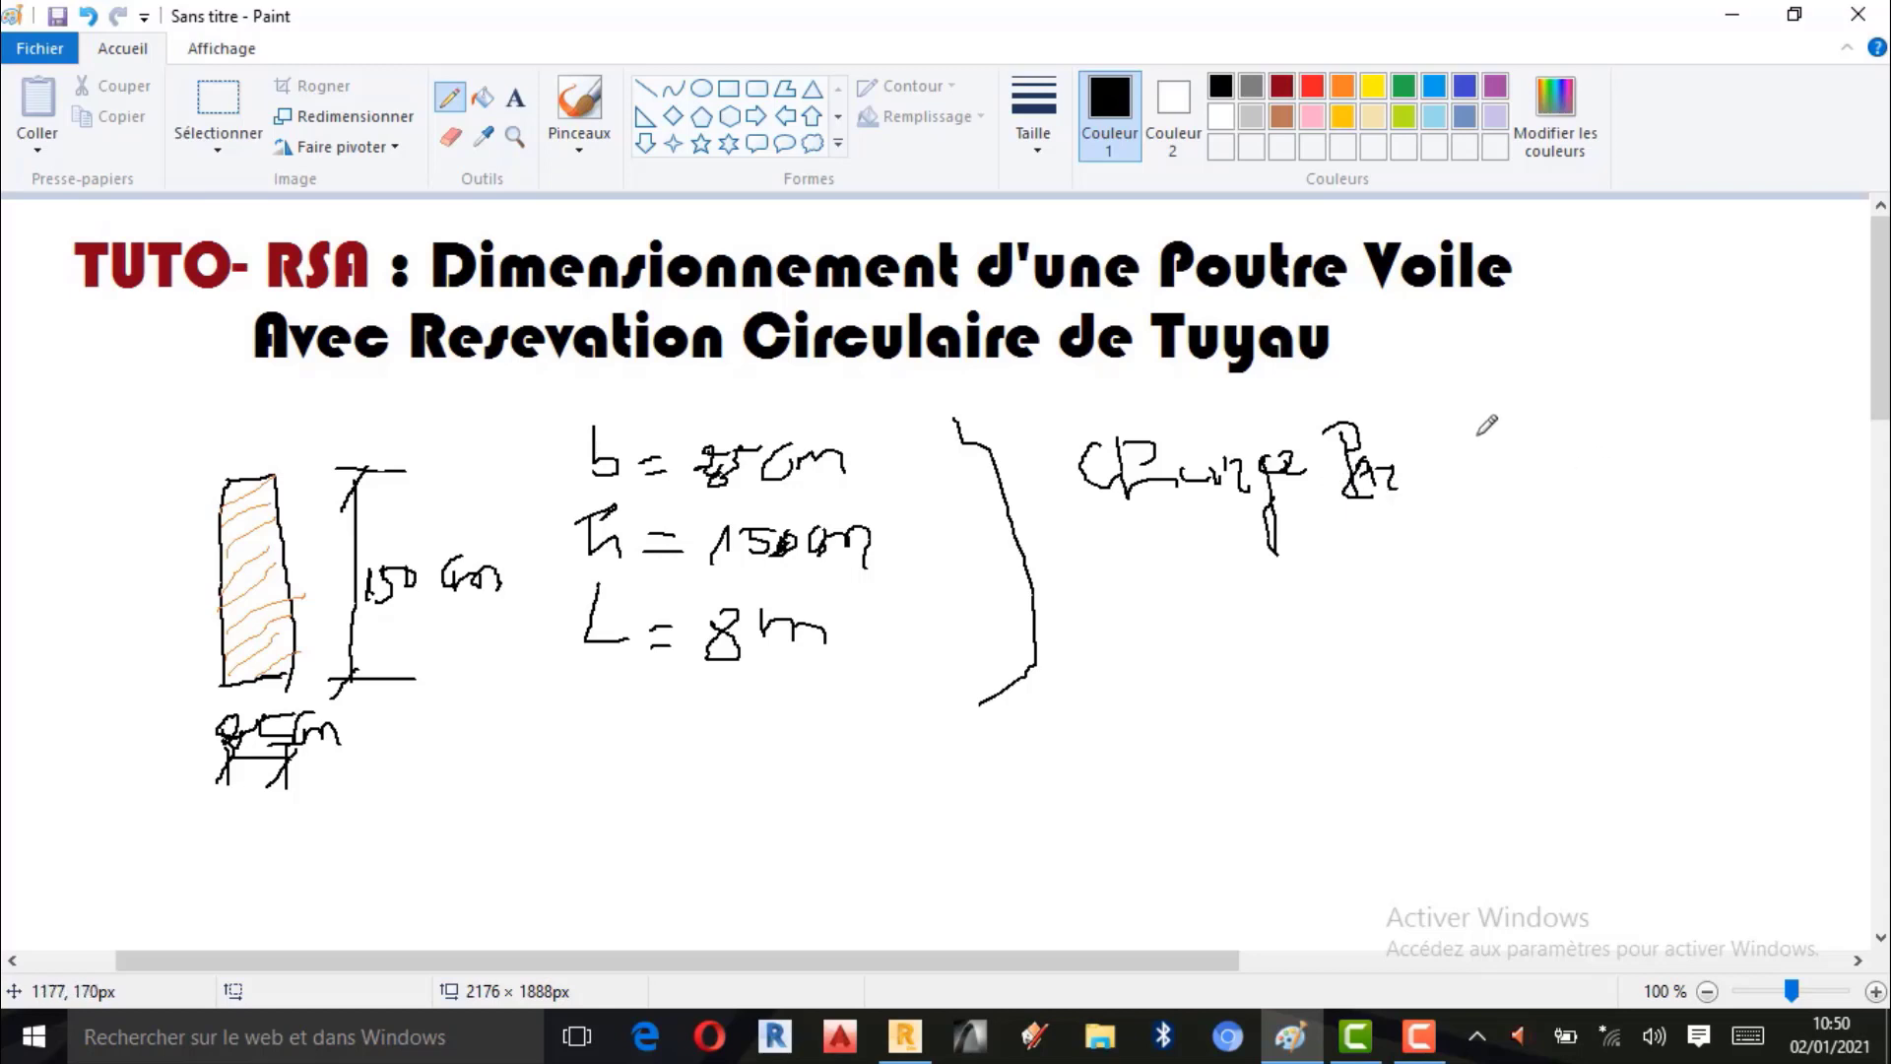
# Complete the first note line as '(G) = 8 kN/m' after Charge.
pyautogui.moveTo(1433, 422)
pyautogui.mouseDown()
pyautogui.moveTo(1441, 490)
pyautogui.moveTo(1447, 462)
pyautogui.moveTo(1473, 464)
pyautogui.moveTo(1472, 483)
pyautogui.moveTo(1470, 444)
pyautogui.moveTo(1499, 497)
pyautogui.moveTo(1536, 443)
pyautogui.moveTo(1505, 475)
pyautogui.moveTo(1590, 465)
pyautogui.moveTo(1556, 438)
pyautogui.moveTo(1616, 491)
pyautogui.mouseUp()
pyautogui.moveTo(1641, 423)
pyautogui.mouseDown()
pyautogui.moveTo(1669, 465)
pyautogui.moveTo(1698, 425)
pyautogui.moveTo(1718, 443)
pyautogui.moveTo(1716, 495)
pyautogui.moveTo(1770, 463)
pyautogui.moveTo(1778, 485)
pyautogui.mouseUp()
pyautogui.click(1744, 462)
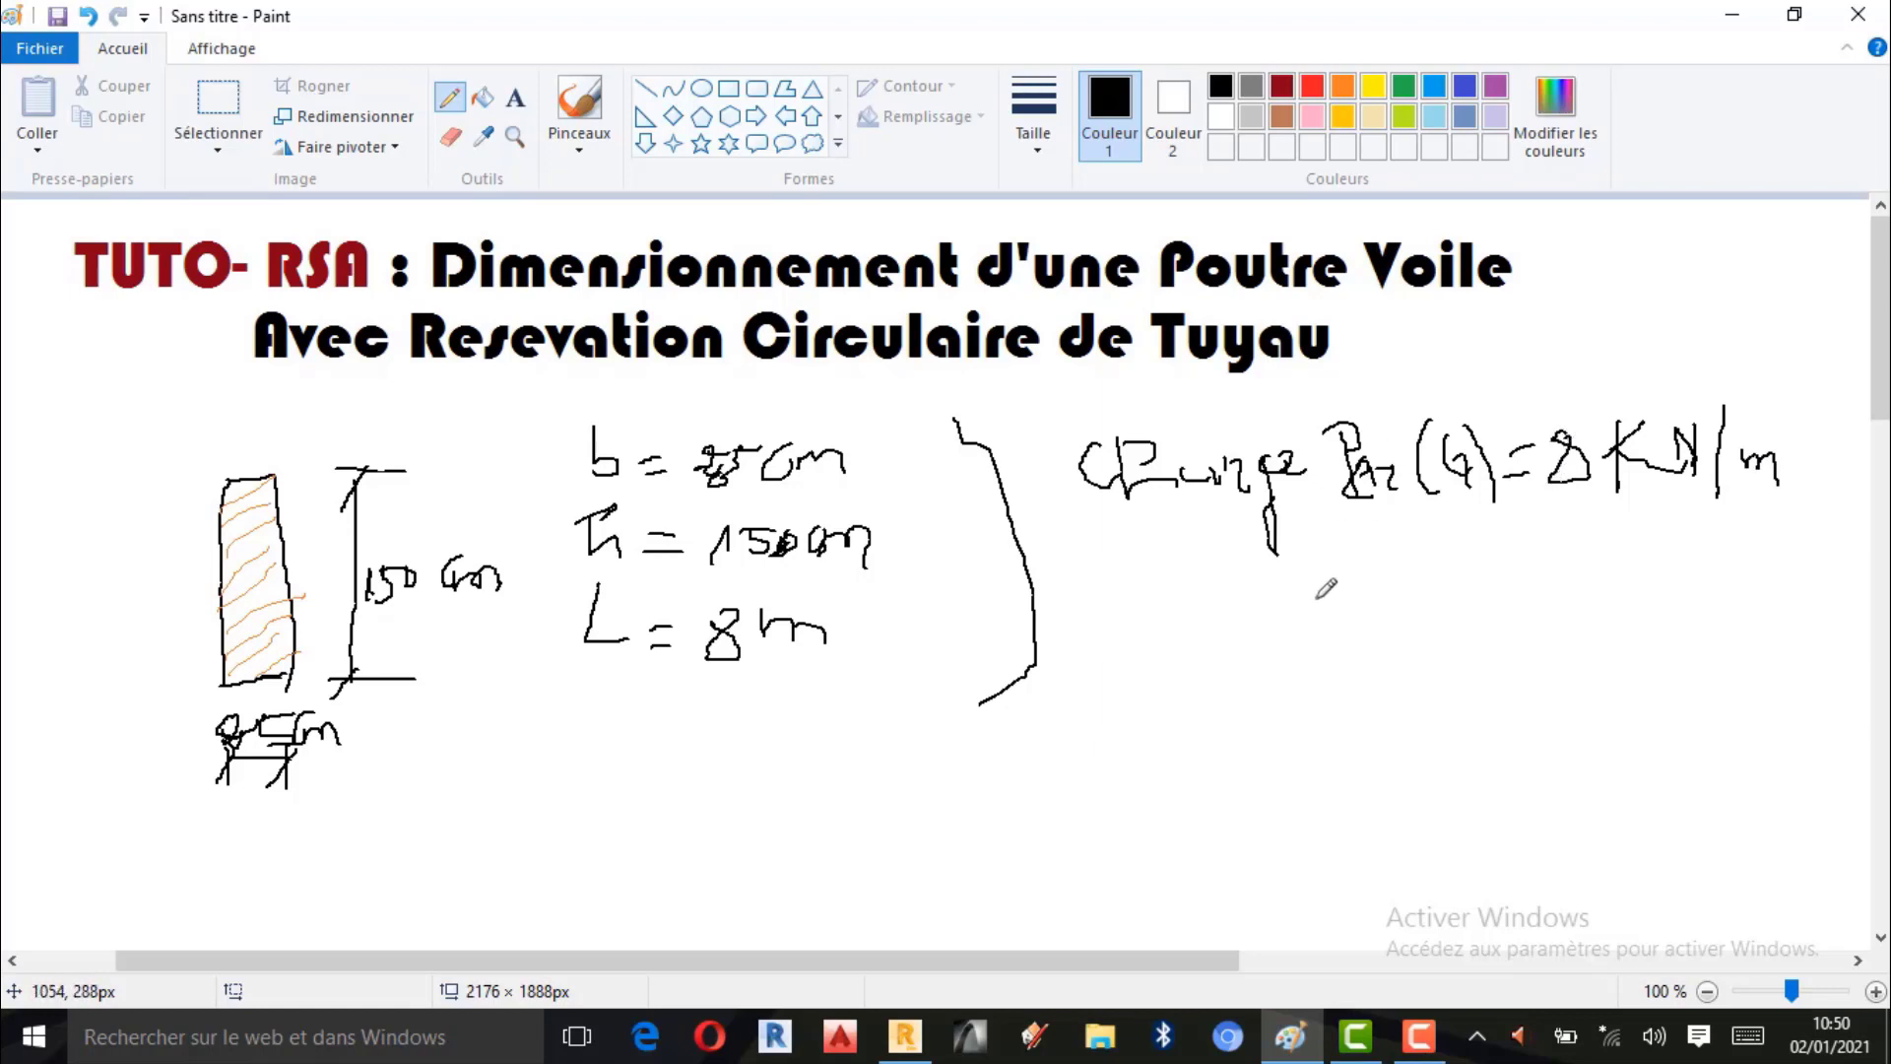
# Handwrite the second line 'Charge d'exploitation (Q) = … kN/m' with its value.
pyautogui.moveTo(1083, 558)
pyautogui.mouseDown()
pyautogui.moveTo(1148, 605)
pyautogui.moveTo(1122, 553)
pyautogui.moveTo(1055, 594)
pyautogui.moveTo(1177, 577)
pyautogui.moveTo(1192, 595)
pyautogui.moveTo(1244, 572)
pyautogui.moveTo(1243, 650)
pyautogui.moveTo(1285, 598)
pyautogui.mouseUp()
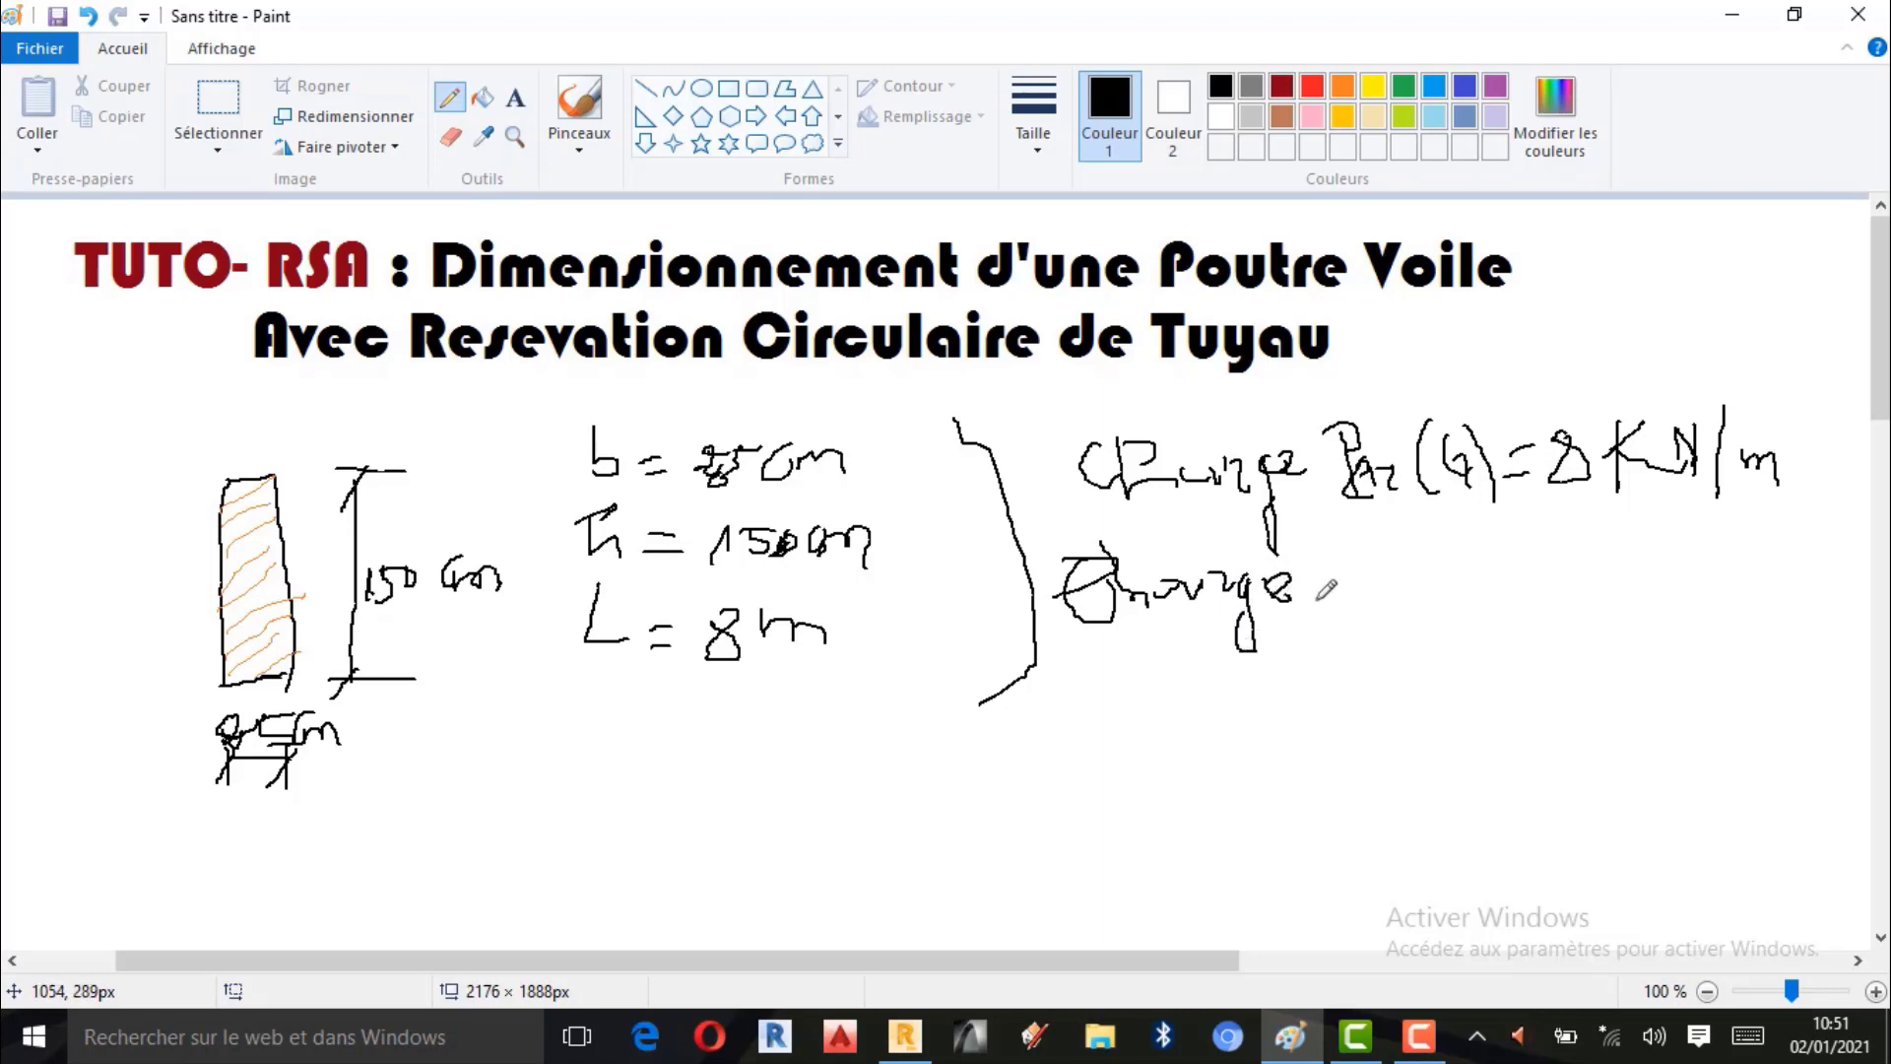
pyautogui.moveTo(1326, 555)
pyautogui.mouseDown()
pyautogui.moveTo(1312, 589)
pyautogui.moveTo(1330, 537)
pyautogui.moveTo(1321, 553)
pyautogui.moveTo(1364, 589)
pyautogui.moveTo(1339, 576)
pyautogui.moveTo(1407, 581)
pyautogui.moveTo(1406, 630)
pyautogui.moveTo(1499, 569)
pyautogui.moveTo(1428, 589)
pyautogui.mouseUp()
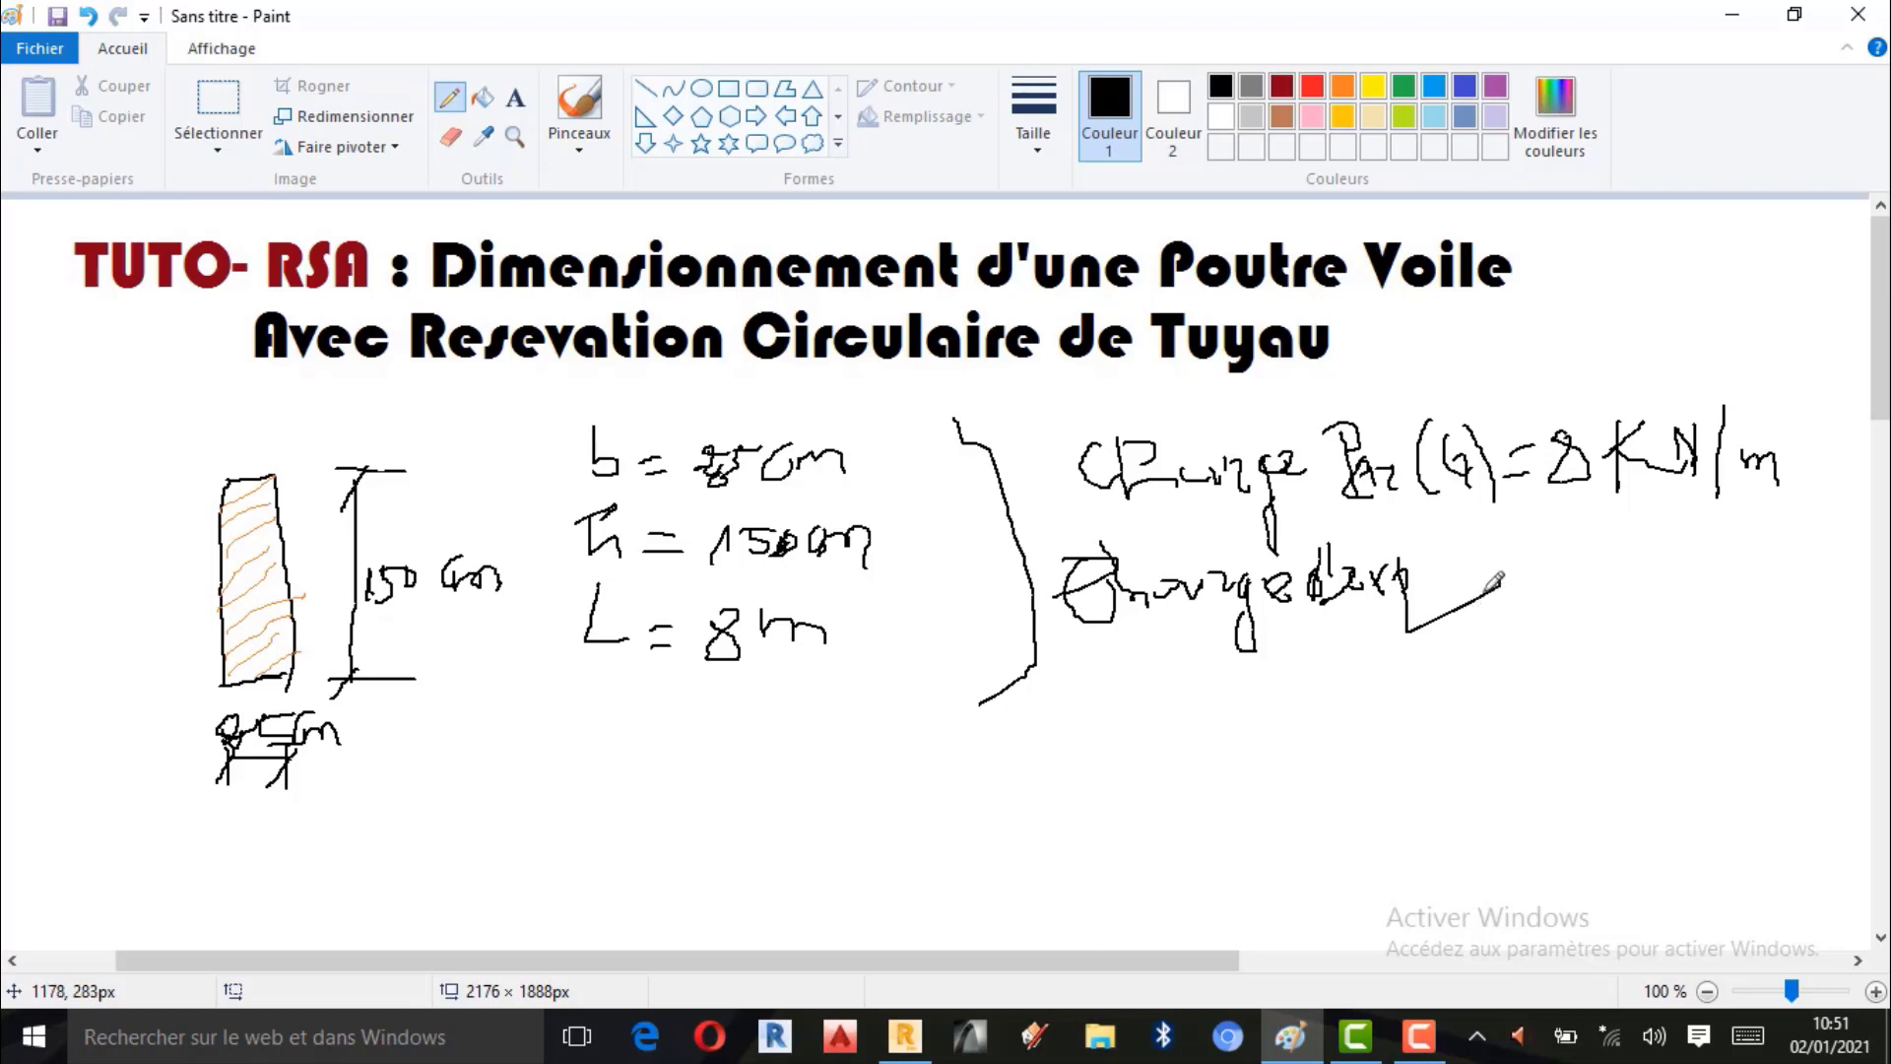
pyautogui.moveTo(1487, 591)
pyautogui.mouseDown()
pyautogui.moveTo(1437, 575)
pyautogui.moveTo(1457, 614)
pyautogui.moveTo(1482, 565)
pyautogui.moveTo(1460, 547)
pyautogui.moveTo(1559, 621)
pyautogui.moveTo(1550, 634)
pyautogui.moveTo(1598, 573)
pyautogui.mouseUp()
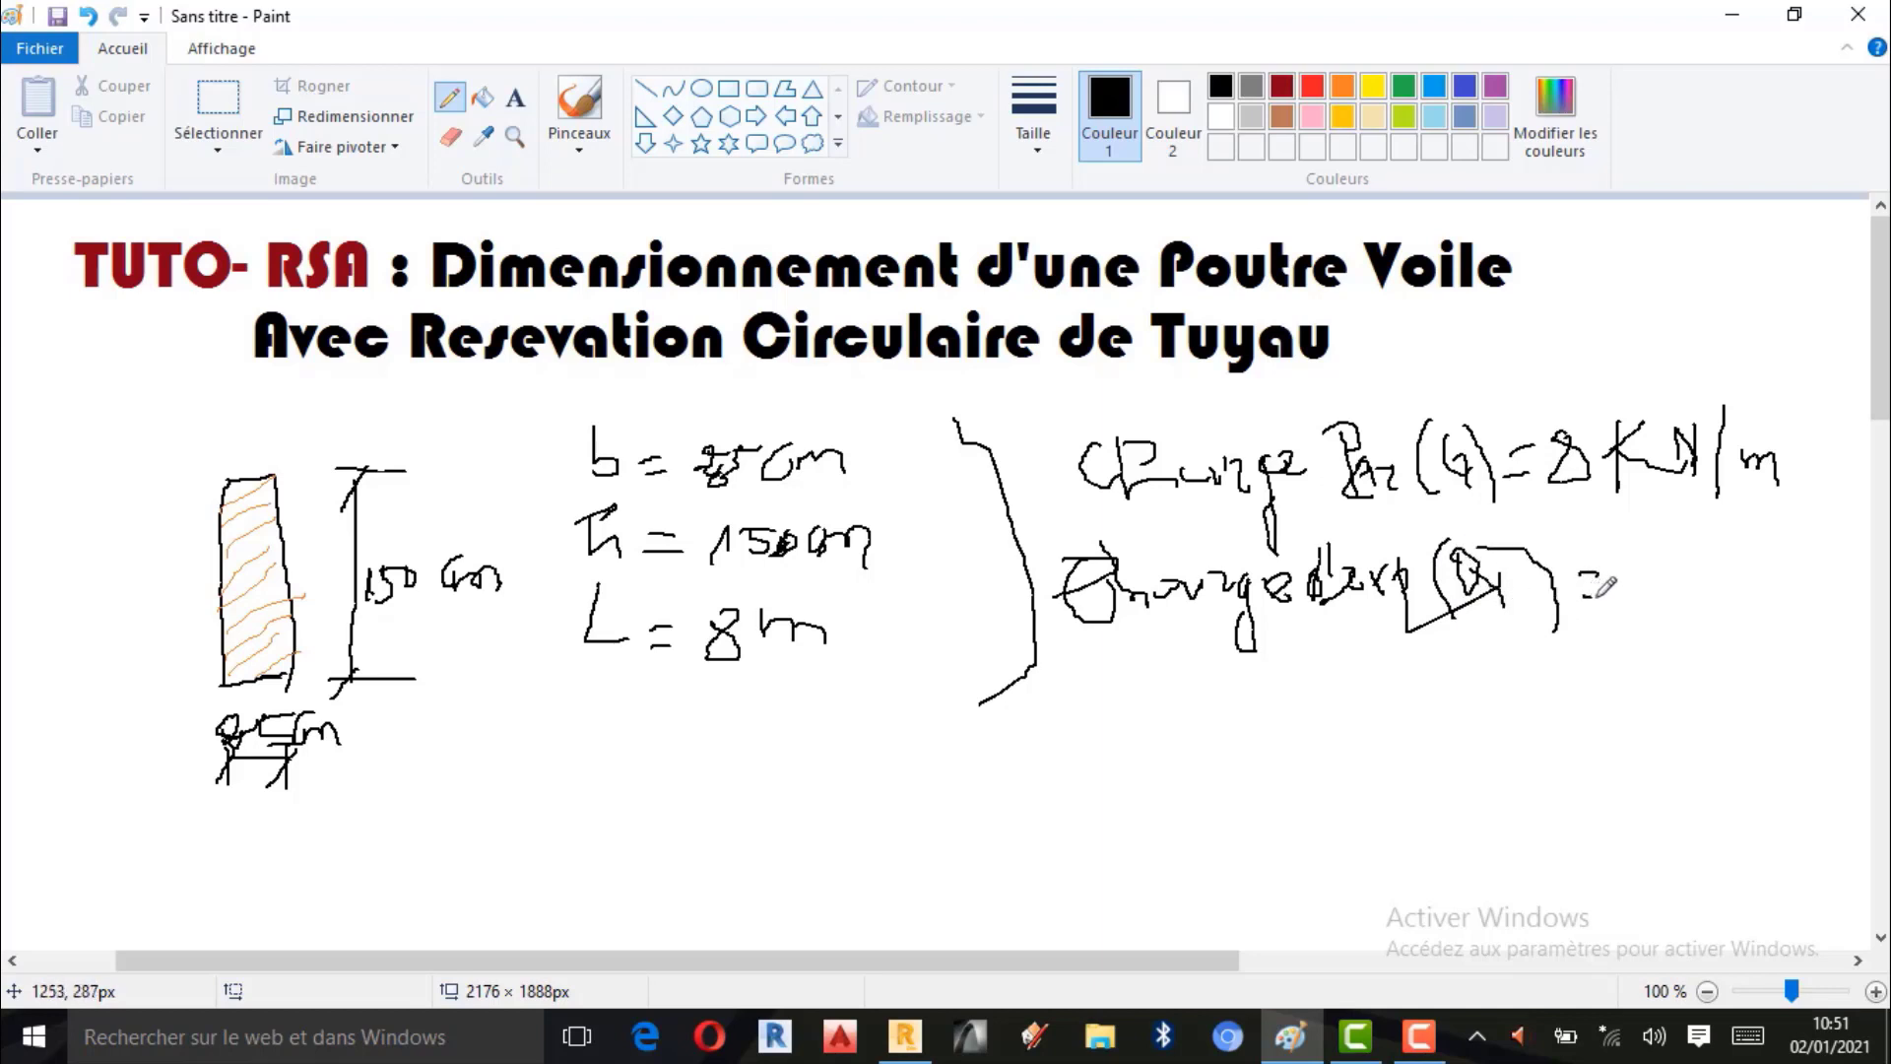
pyautogui.moveTo(1651, 599)
pyautogui.mouseDown()
pyautogui.moveTo(1683, 564)
pyautogui.moveTo(1664, 585)
pyautogui.moveTo(1687, 568)
pyautogui.moveTo(1694, 598)
pyautogui.moveTo(1718, 556)
pyautogui.moveTo(1716, 593)
pyautogui.moveTo(1727, 556)
pyautogui.moveTo(1729, 596)
pyautogui.moveTo(1760, 612)
pyautogui.moveTo(1819, 598)
pyautogui.mouseUp()
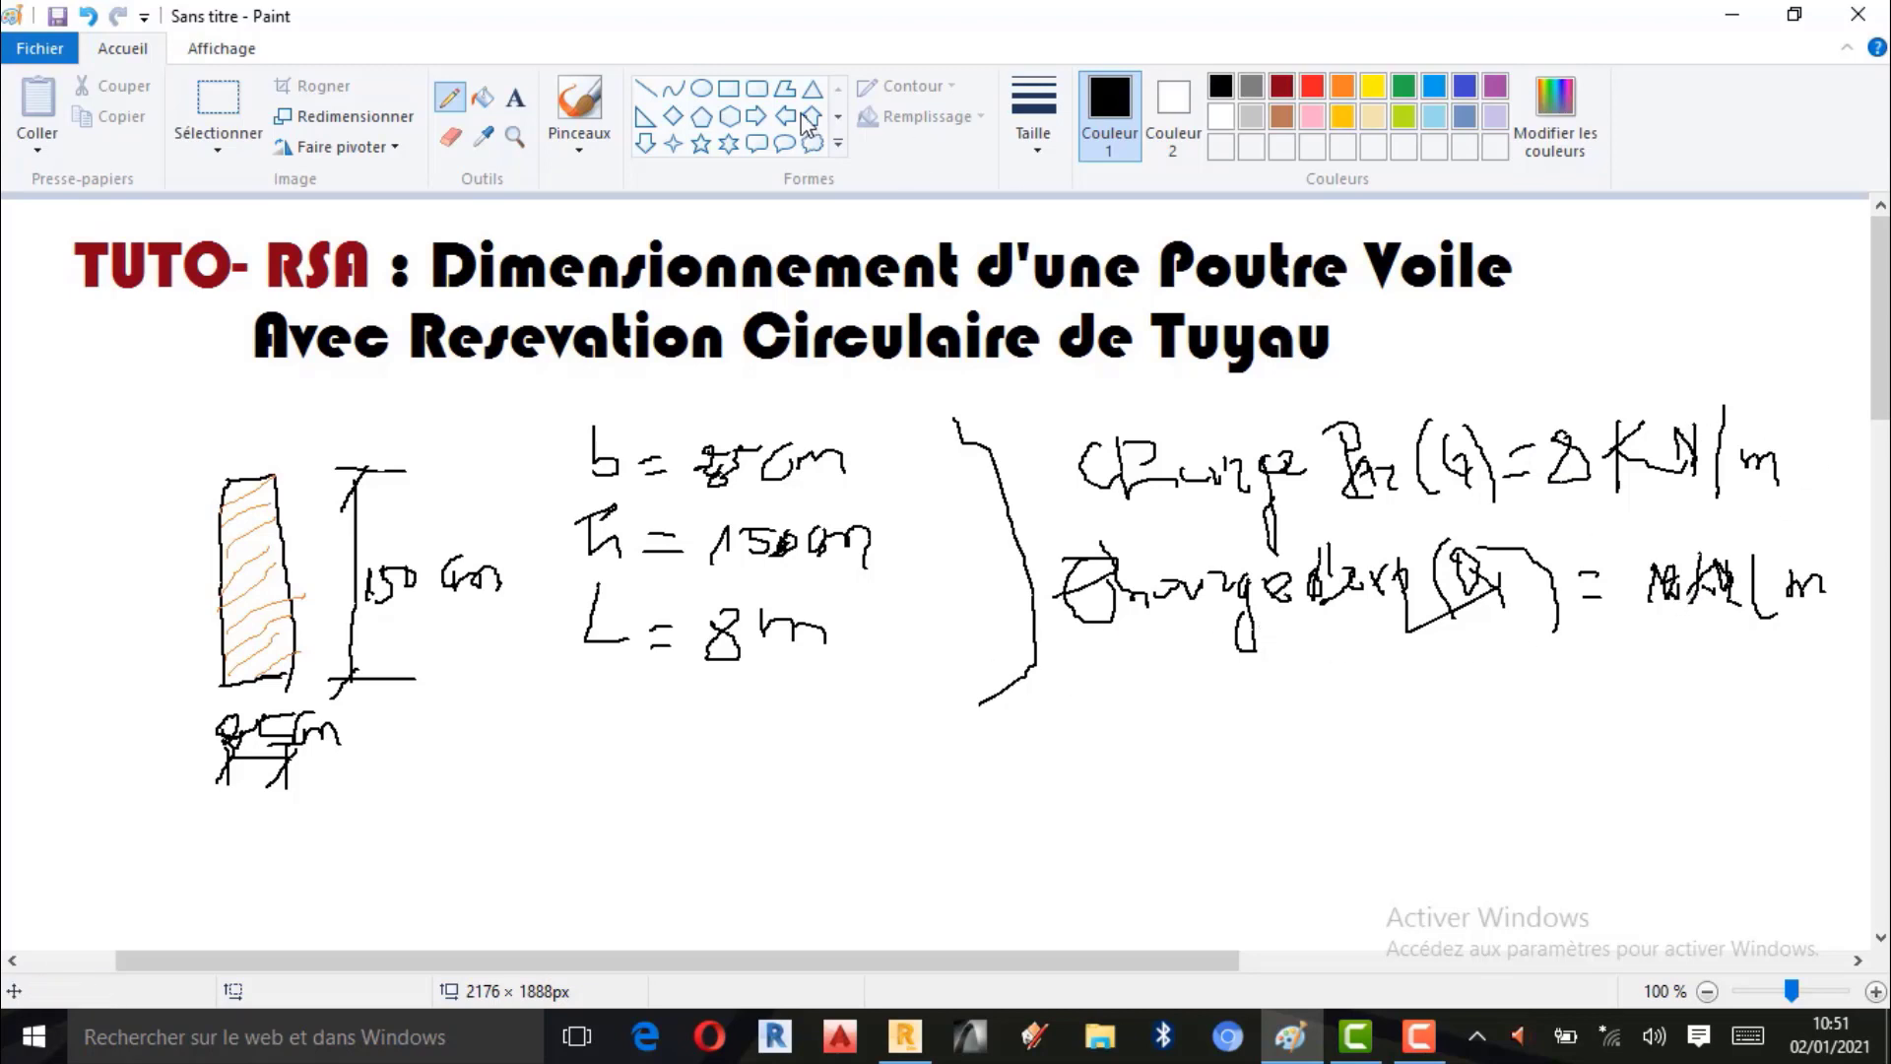
# Erase the scribbled live-load value and rewrite it as 12 kN/m.
pyautogui.click(450, 138)
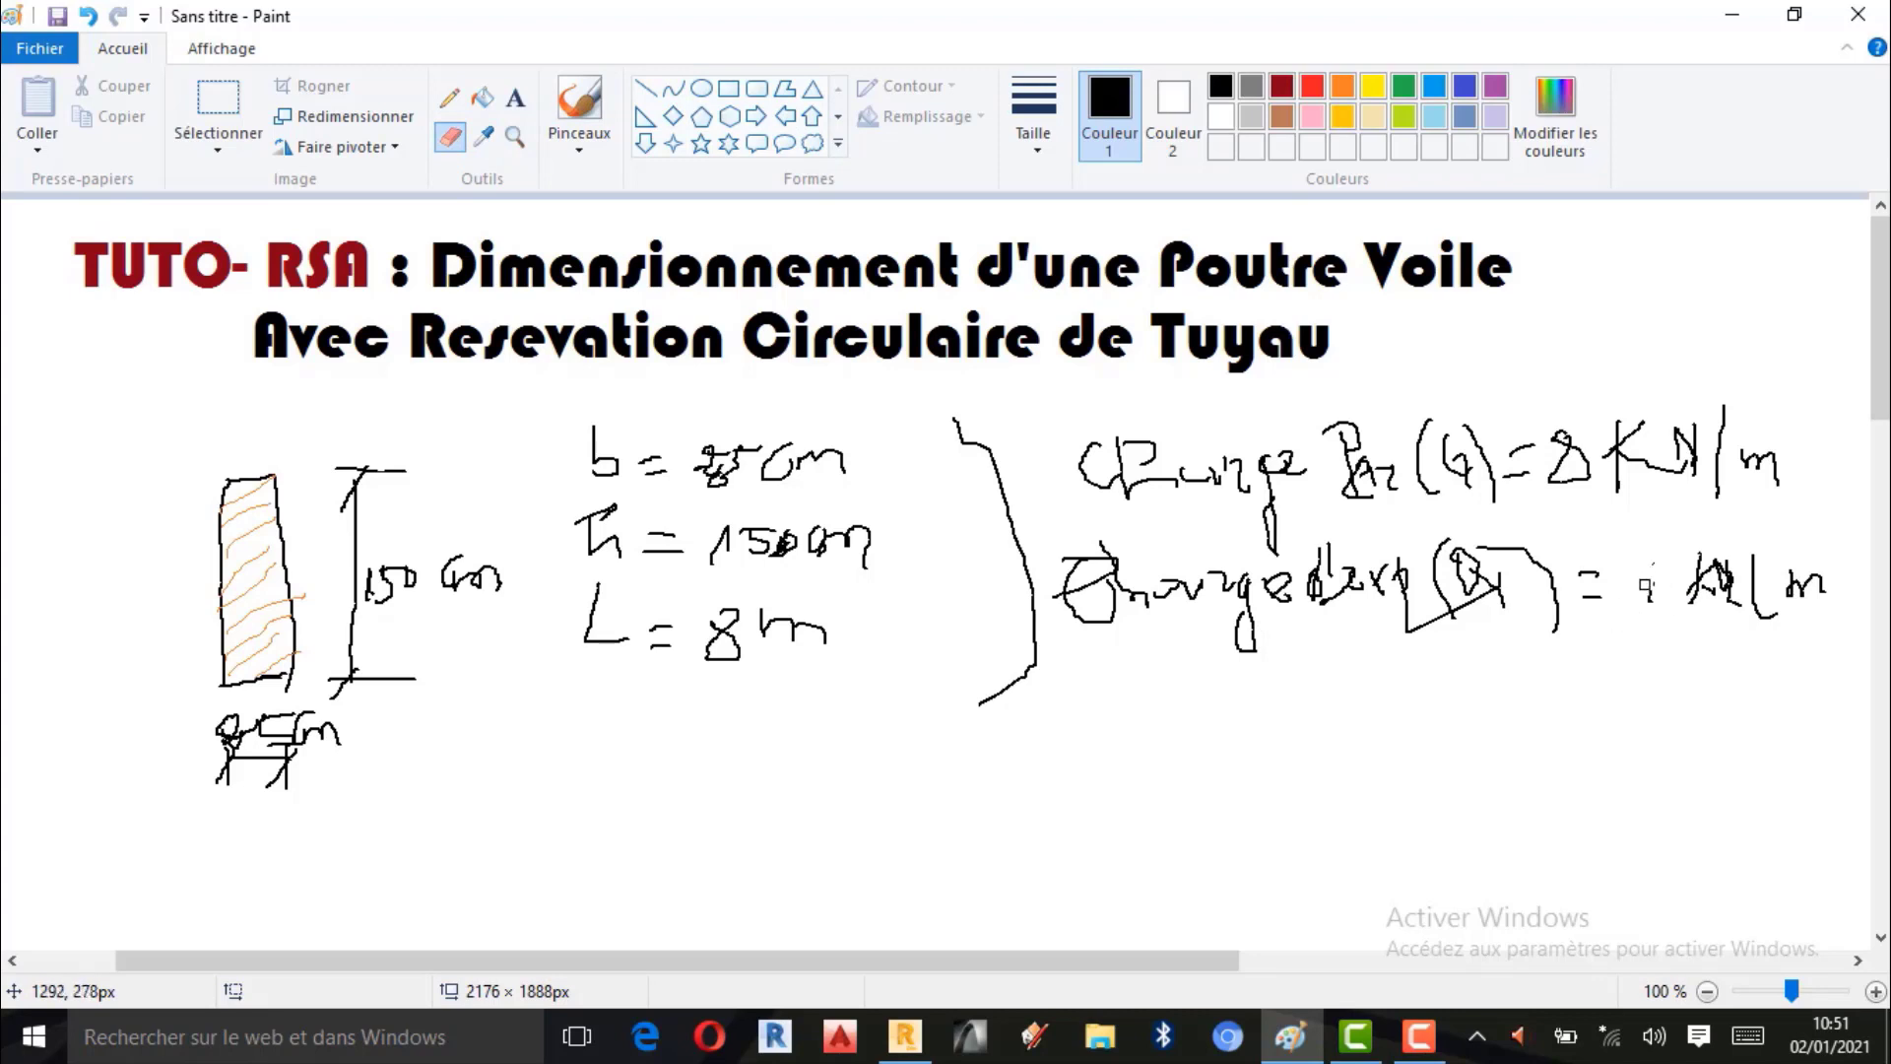
pyautogui.moveTo(1649, 605); pyautogui.dragTo(1732, 576)
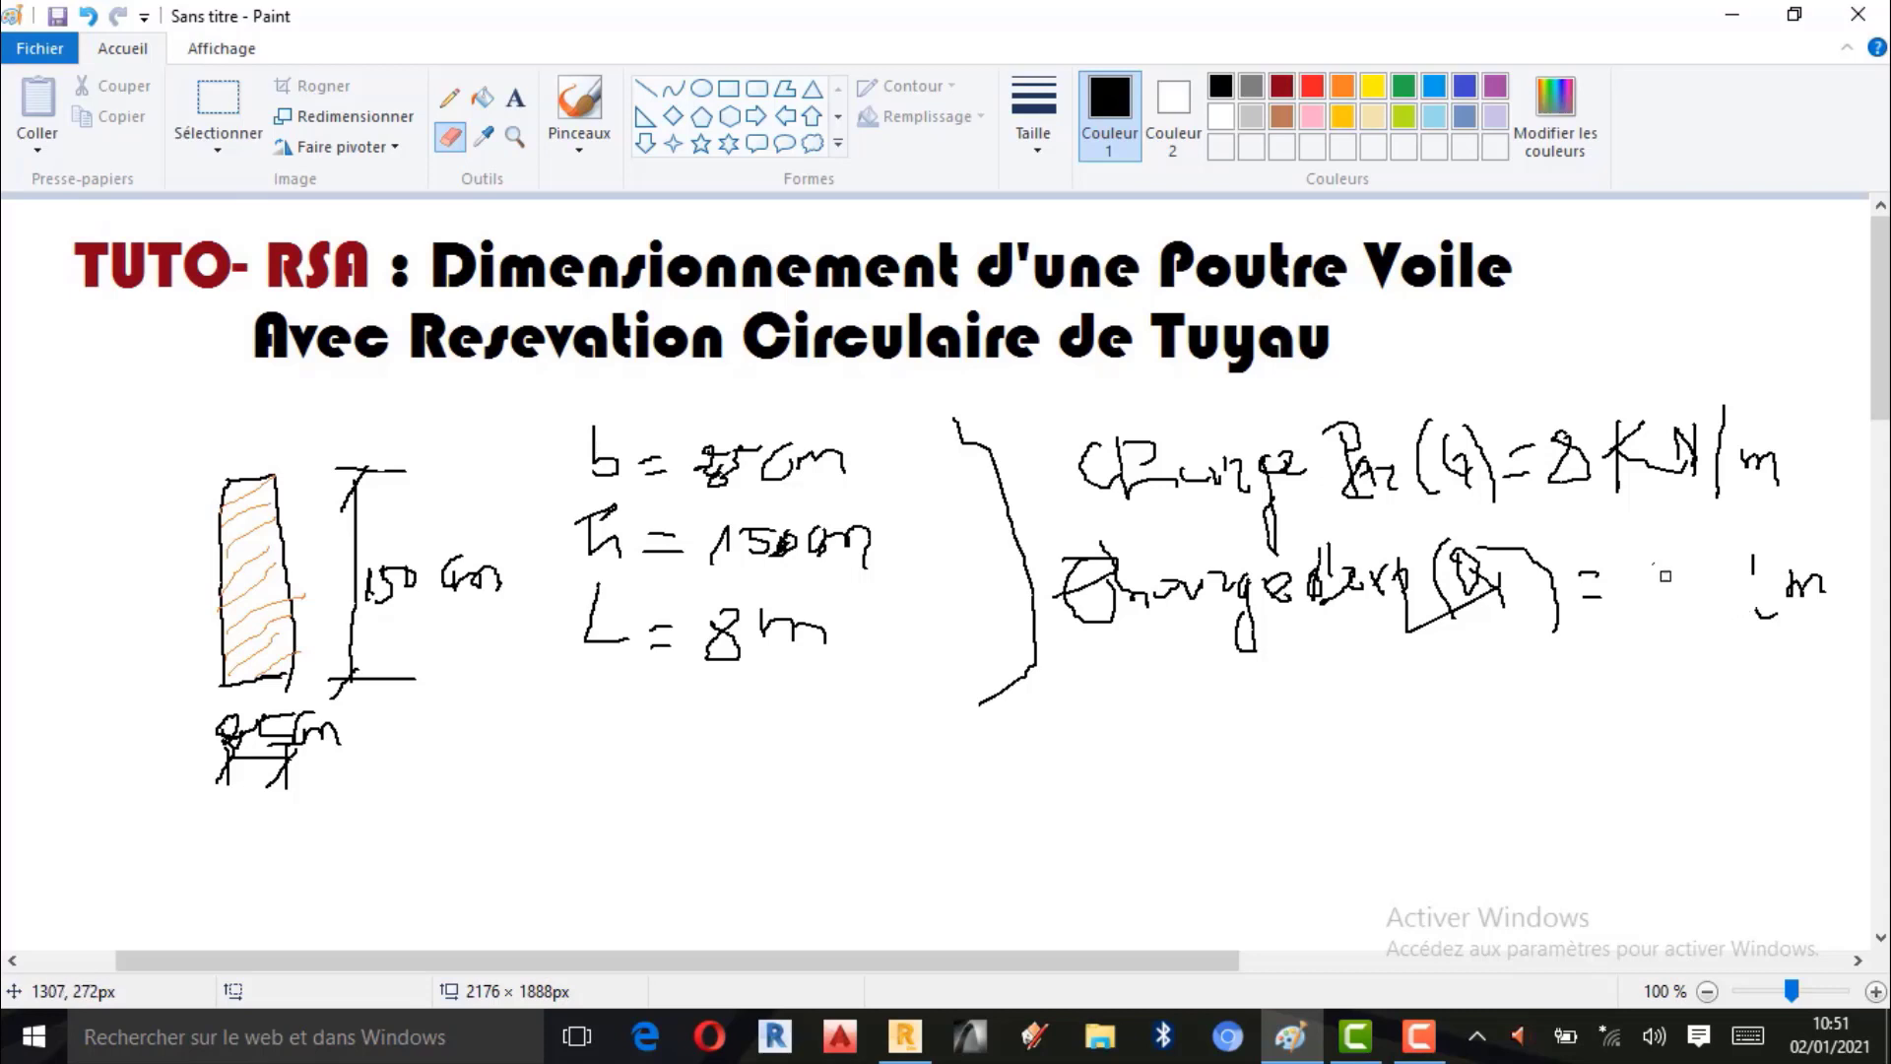
pyautogui.click(449, 98)
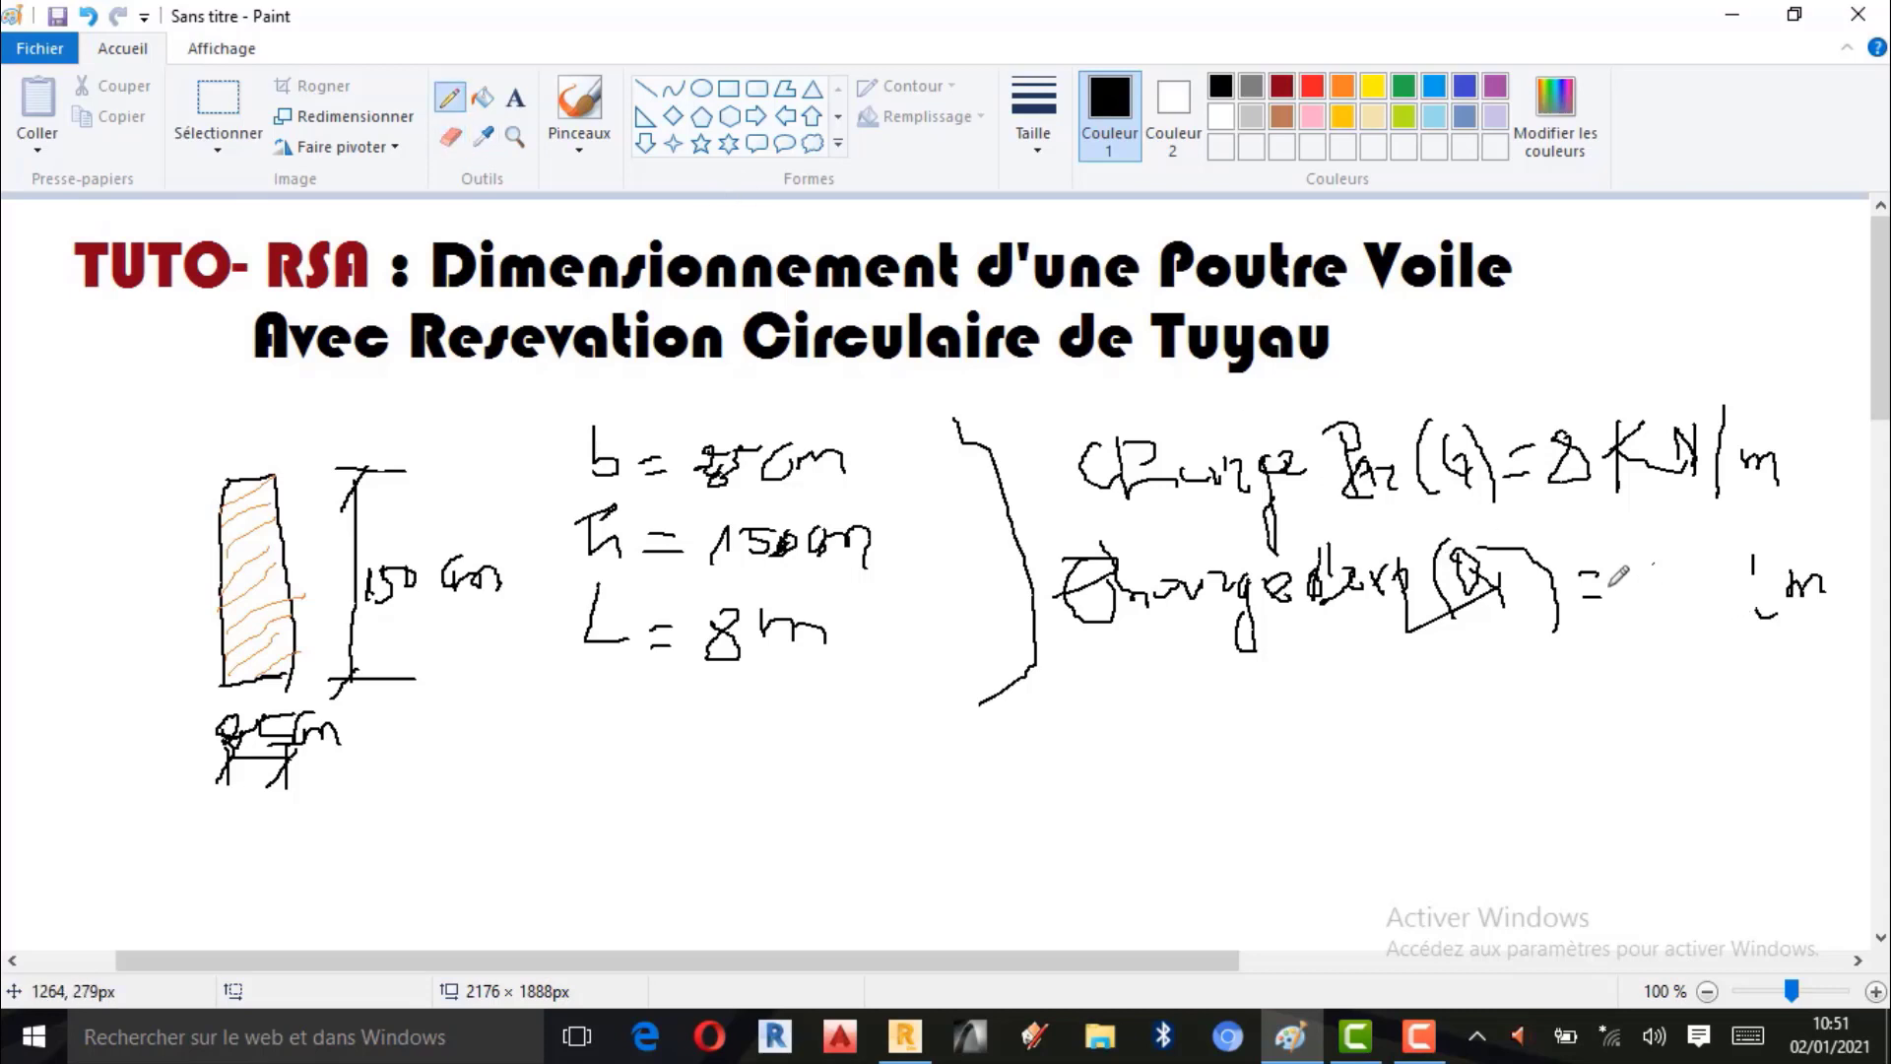
pyautogui.moveTo(1612, 607)
pyautogui.mouseDown()
pyautogui.moveTo(1641, 565)
pyautogui.moveTo(1637, 601)
pyautogui.moveTo(1684, 578)
pyautogui.moveTo(1658, 607)
pyautogui.moveTo(1684, 609)
pyautogui.moveTo(1659, 572)
pyautogui.moveTo(1702, 579)
pyautogui.moveTo(1709, 560)
pyautogui.moveTo(1702, 609)
pyautogui.moveTo(1711, 574)
pyautogui.moveTo(1711, 596)
pyautogui.moveTo(1749, 588)
pyautogui.moveTo(1757, 614)
pyautogui.moveTo(1771, 560)
pyautogui.moveTo(1749, 636)
pyautogui.mouseUp()
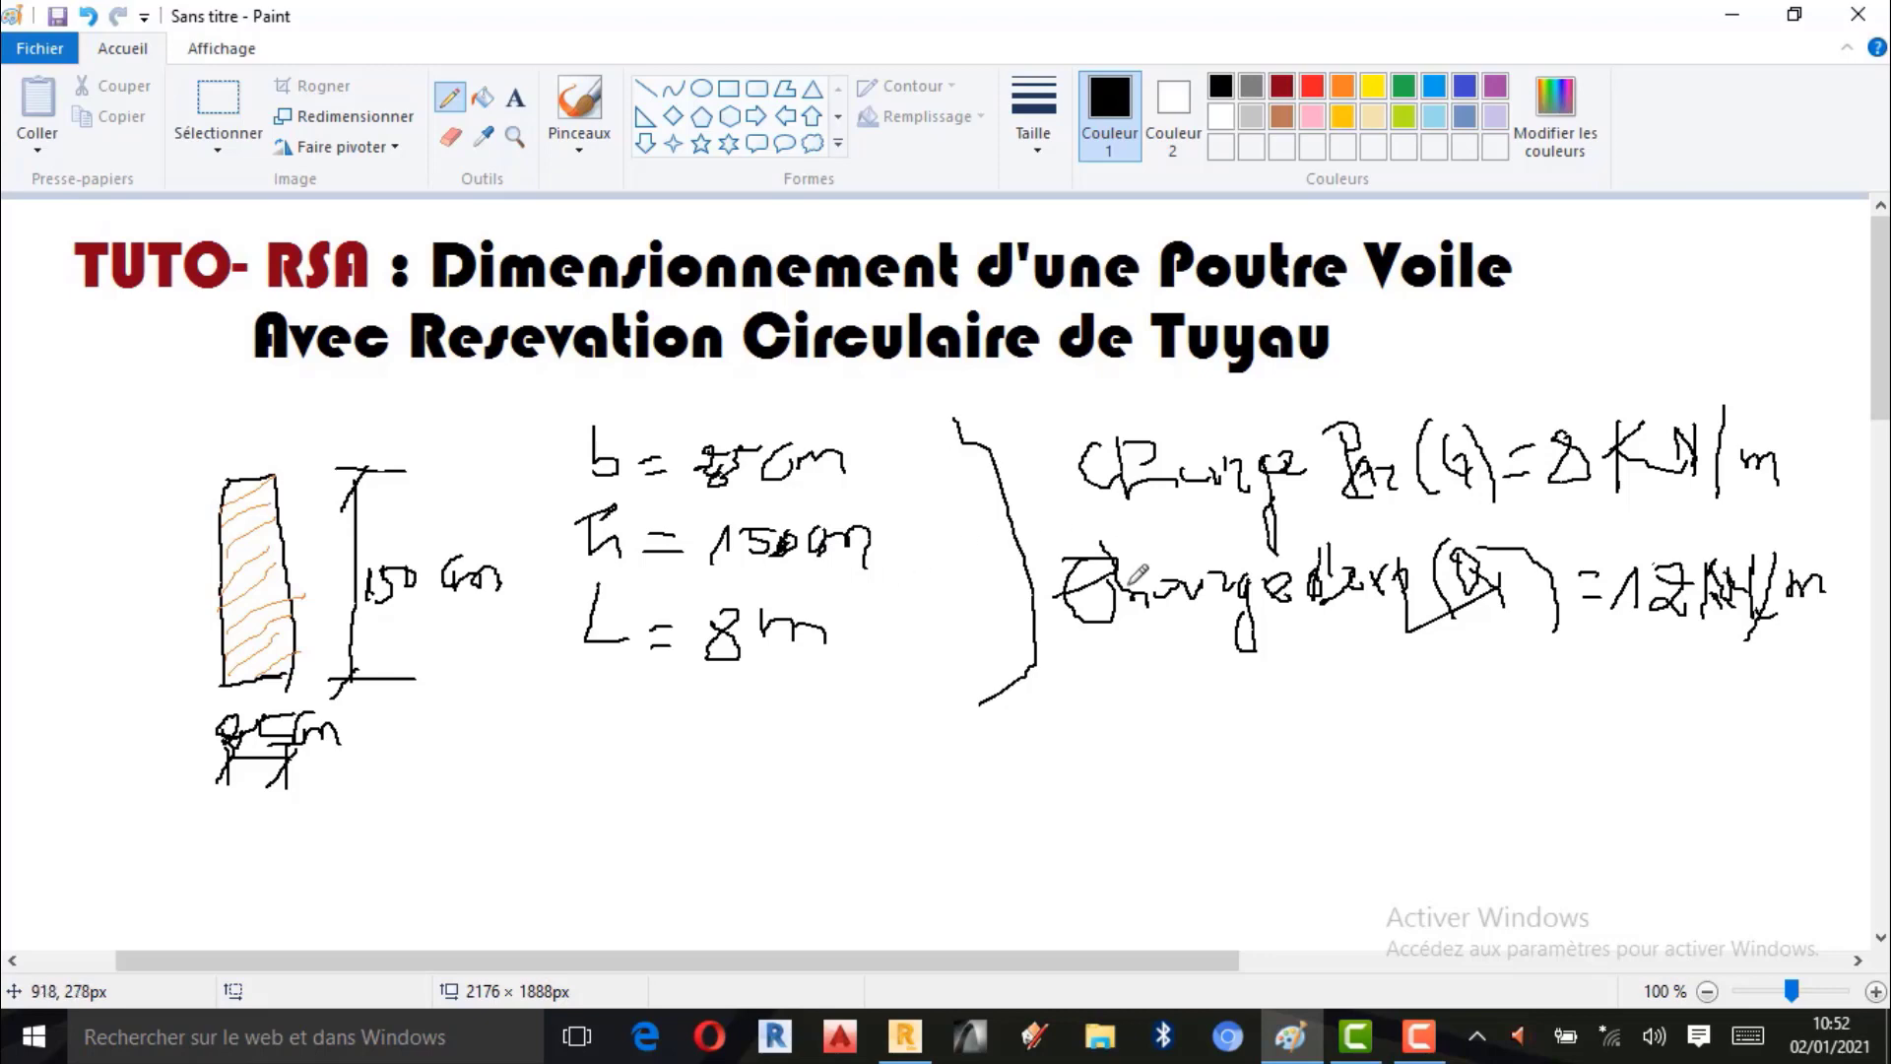
pyautogui.scroll(-3, 1133, 576)
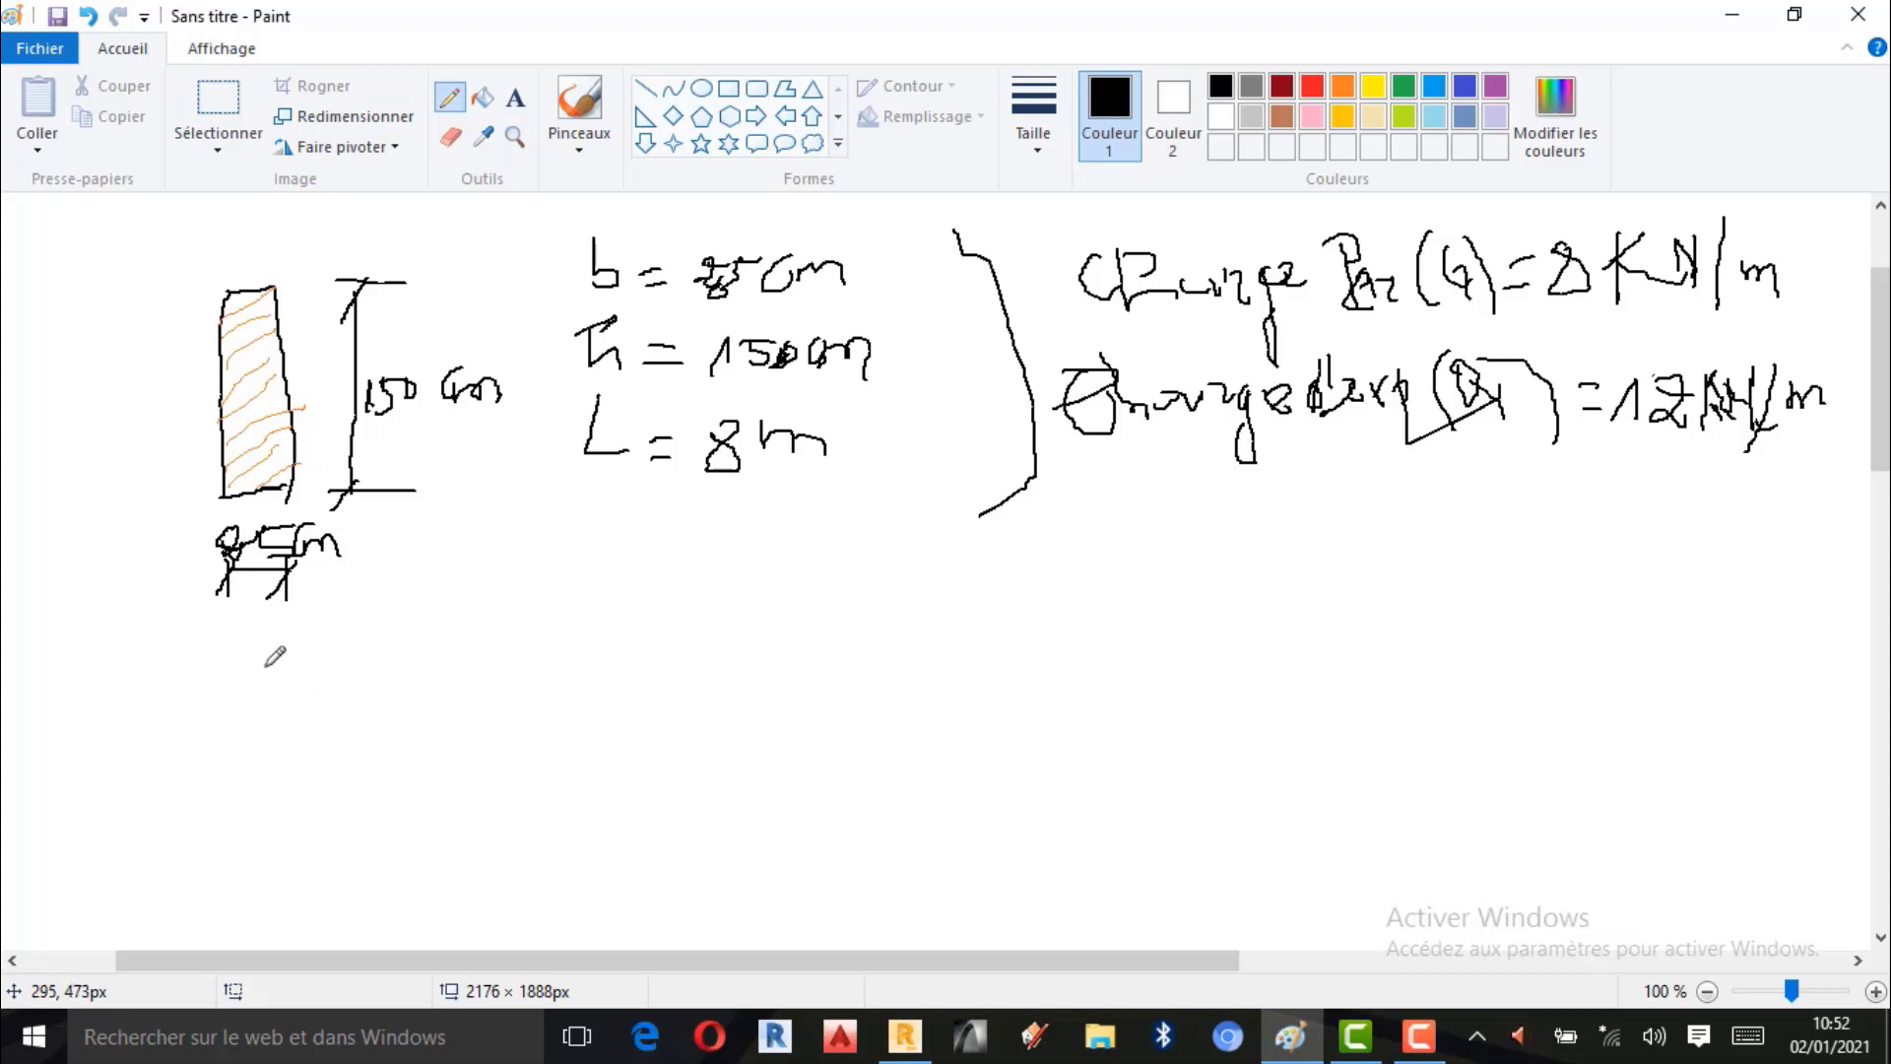
pyautogui.scroll(3, 284, 625)
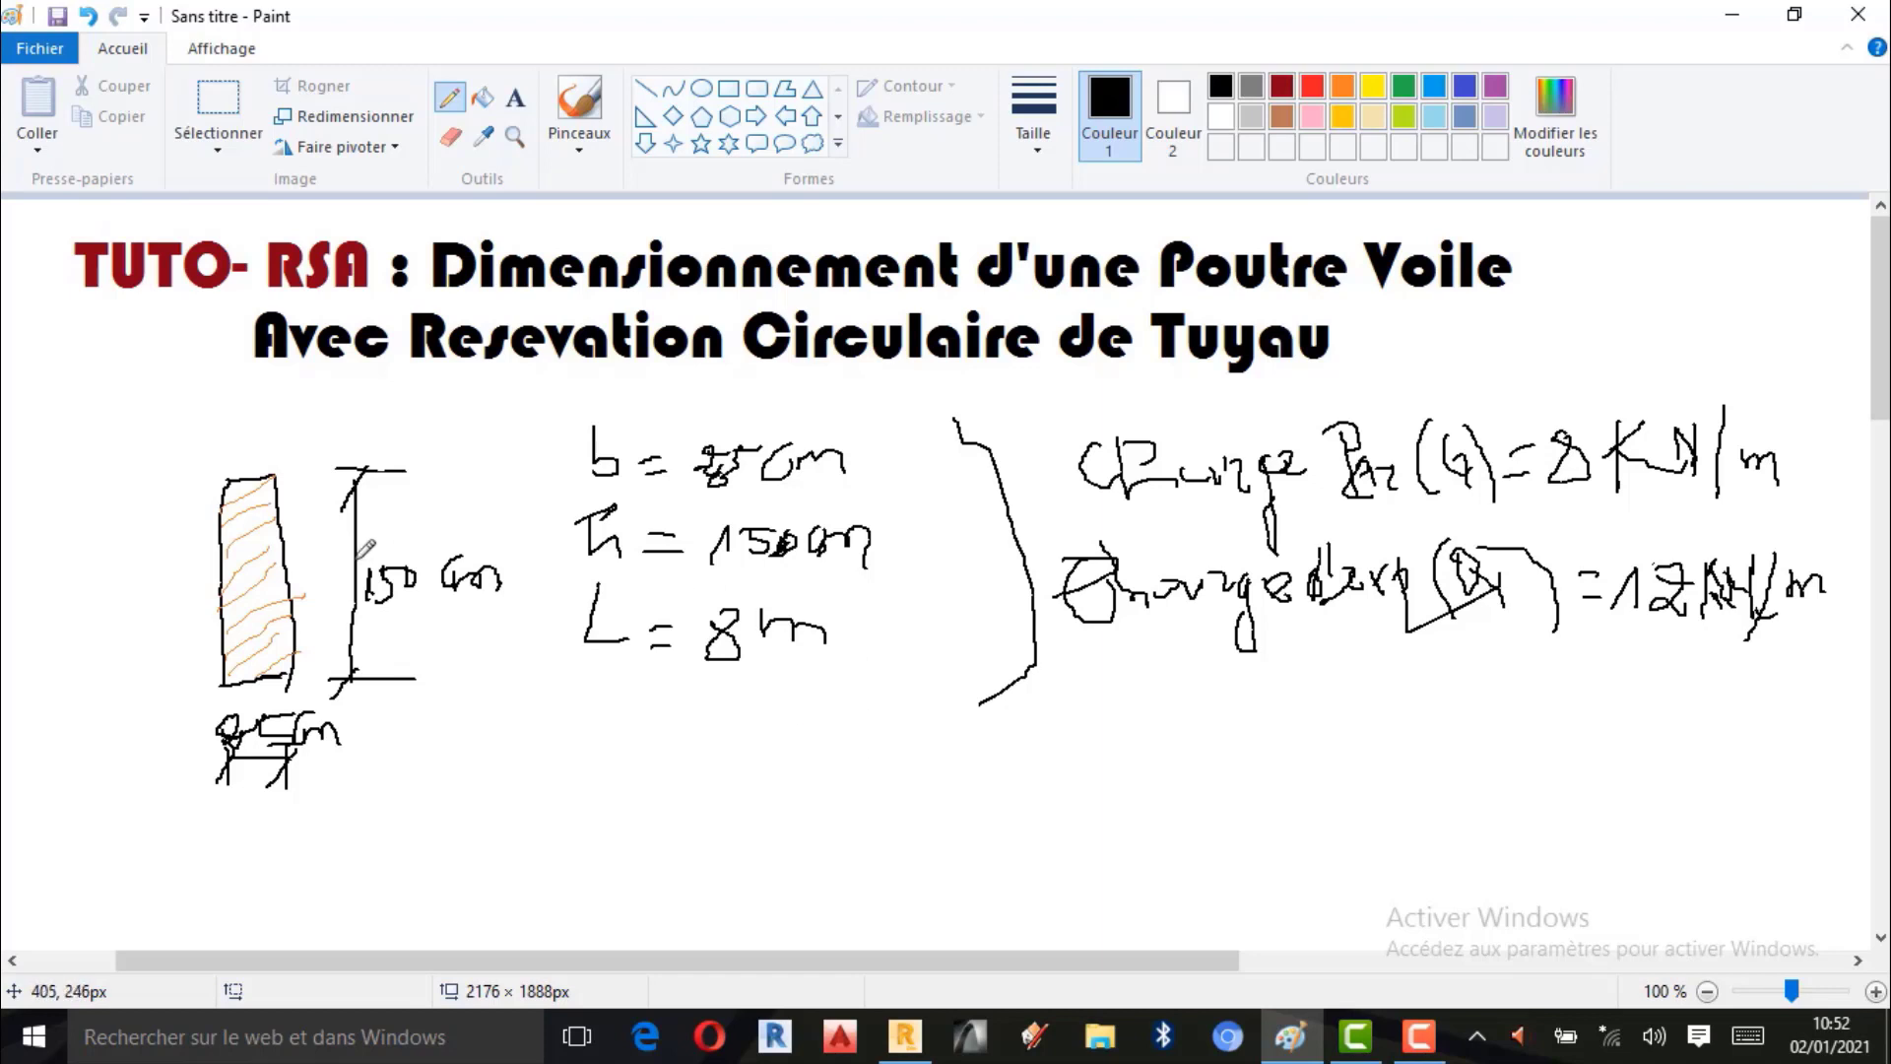
pyautogui.scroll(-3, 739, 689)
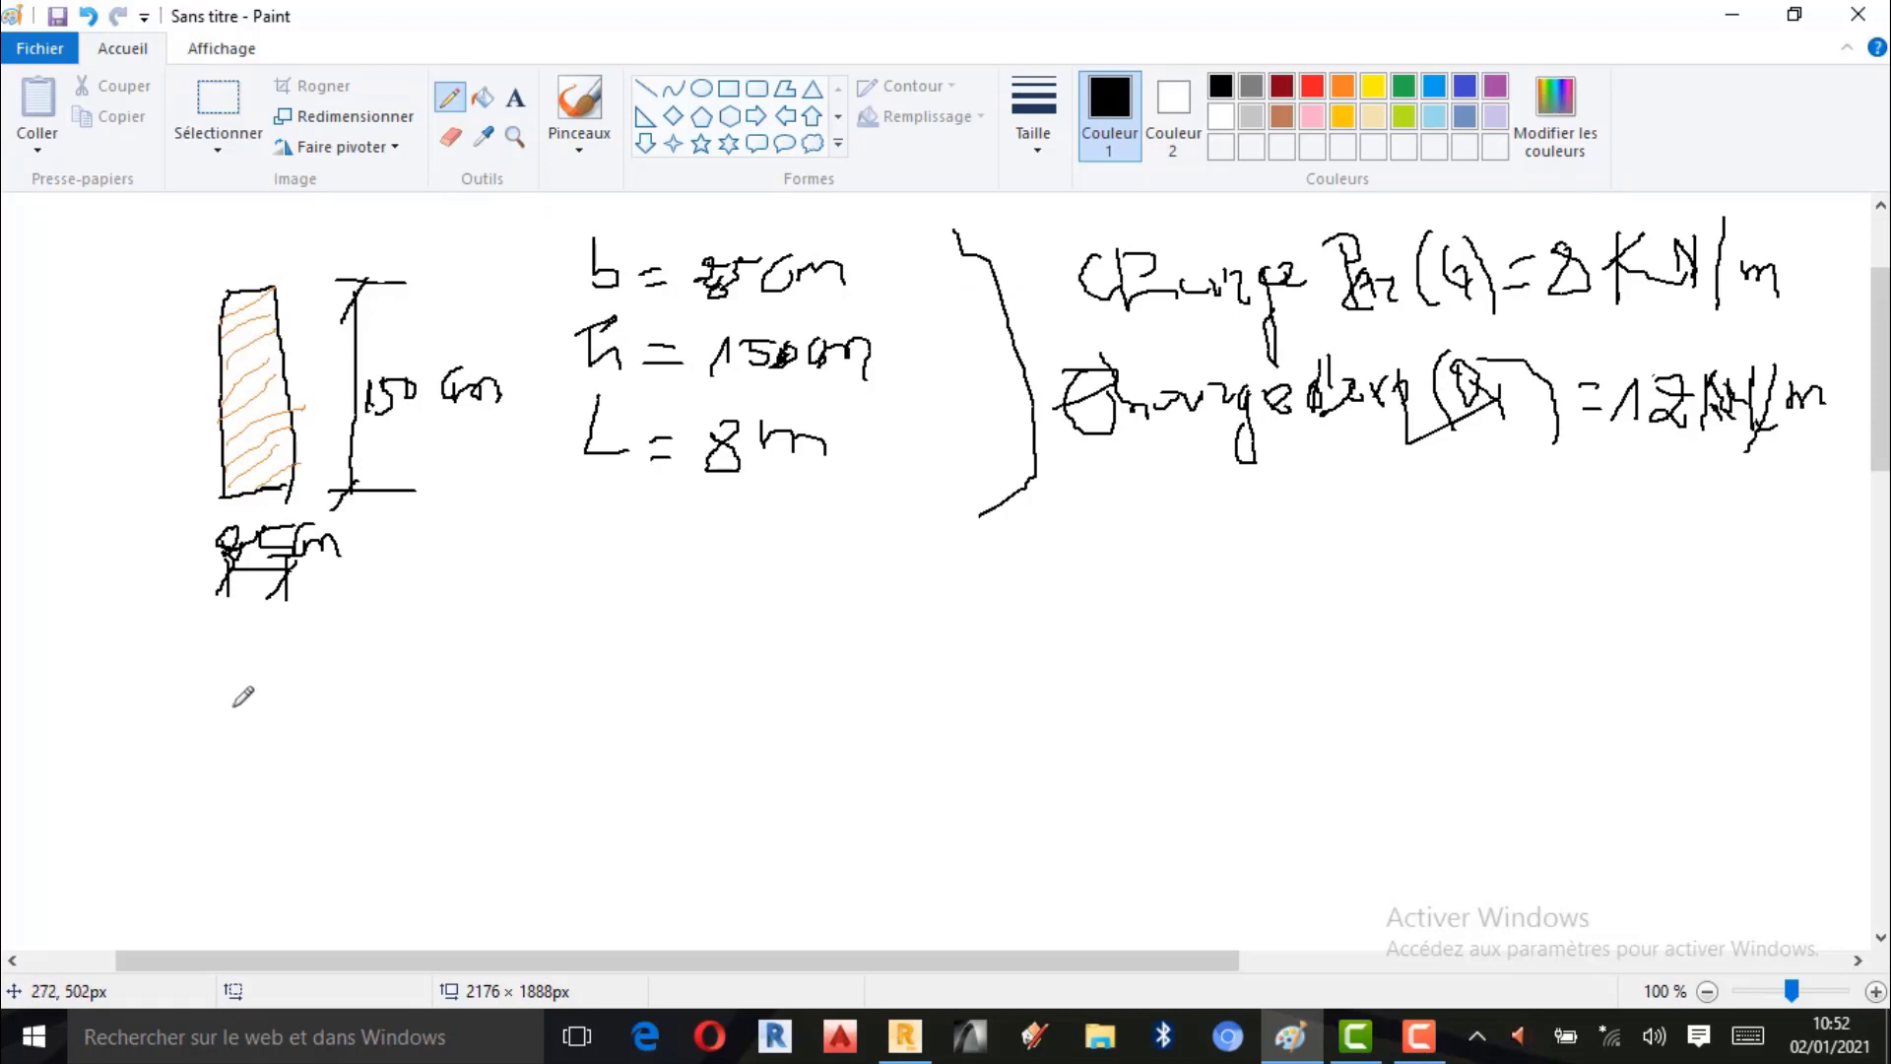
# Draw the long rectangular beam outline below the notes.
pyautogui.moveTo(224, 700); pyautogui.dragTo(714, 709)
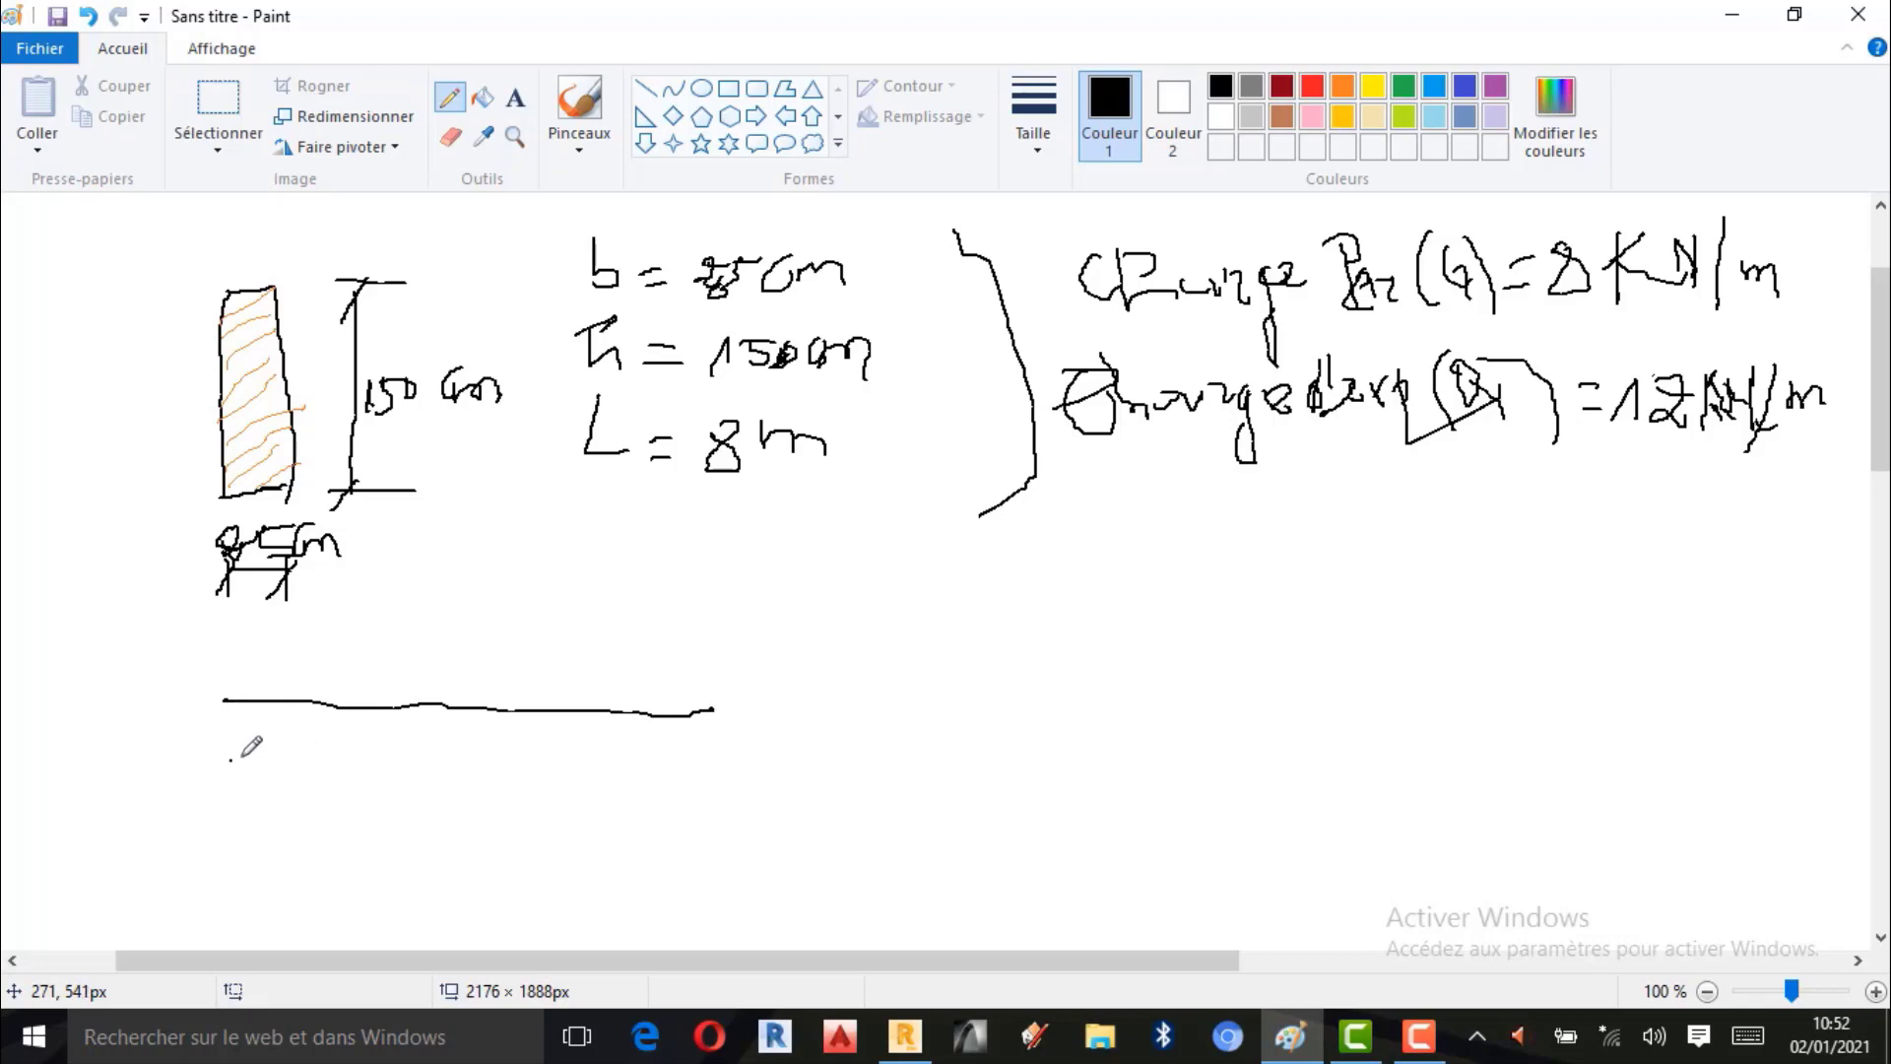
pyautogui.moveTo(230, 759); pyautogui.dragTo(743, 788)
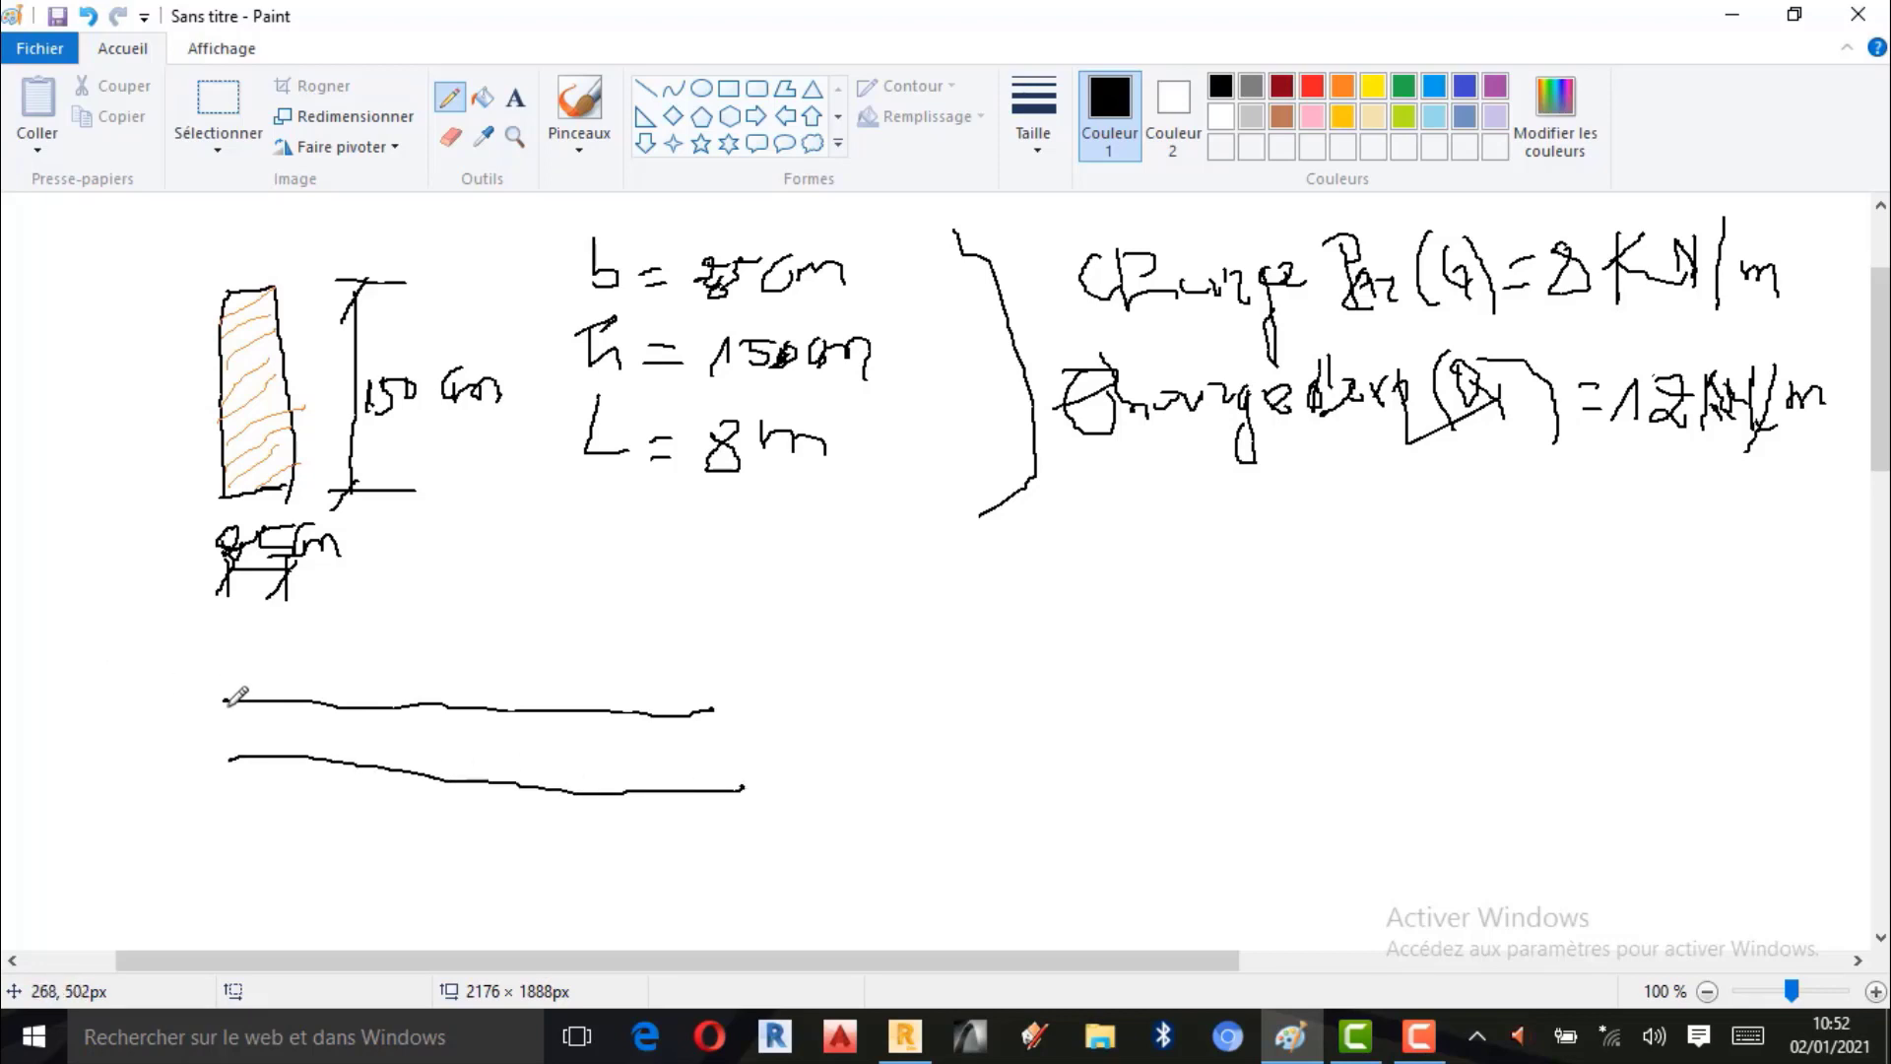
pyautogui.moveTo(225, 702); pyautogui.dragTo(244, 756)
pyautogui.moveTo(725, 709); pyautogui.dragTo(741, 788)
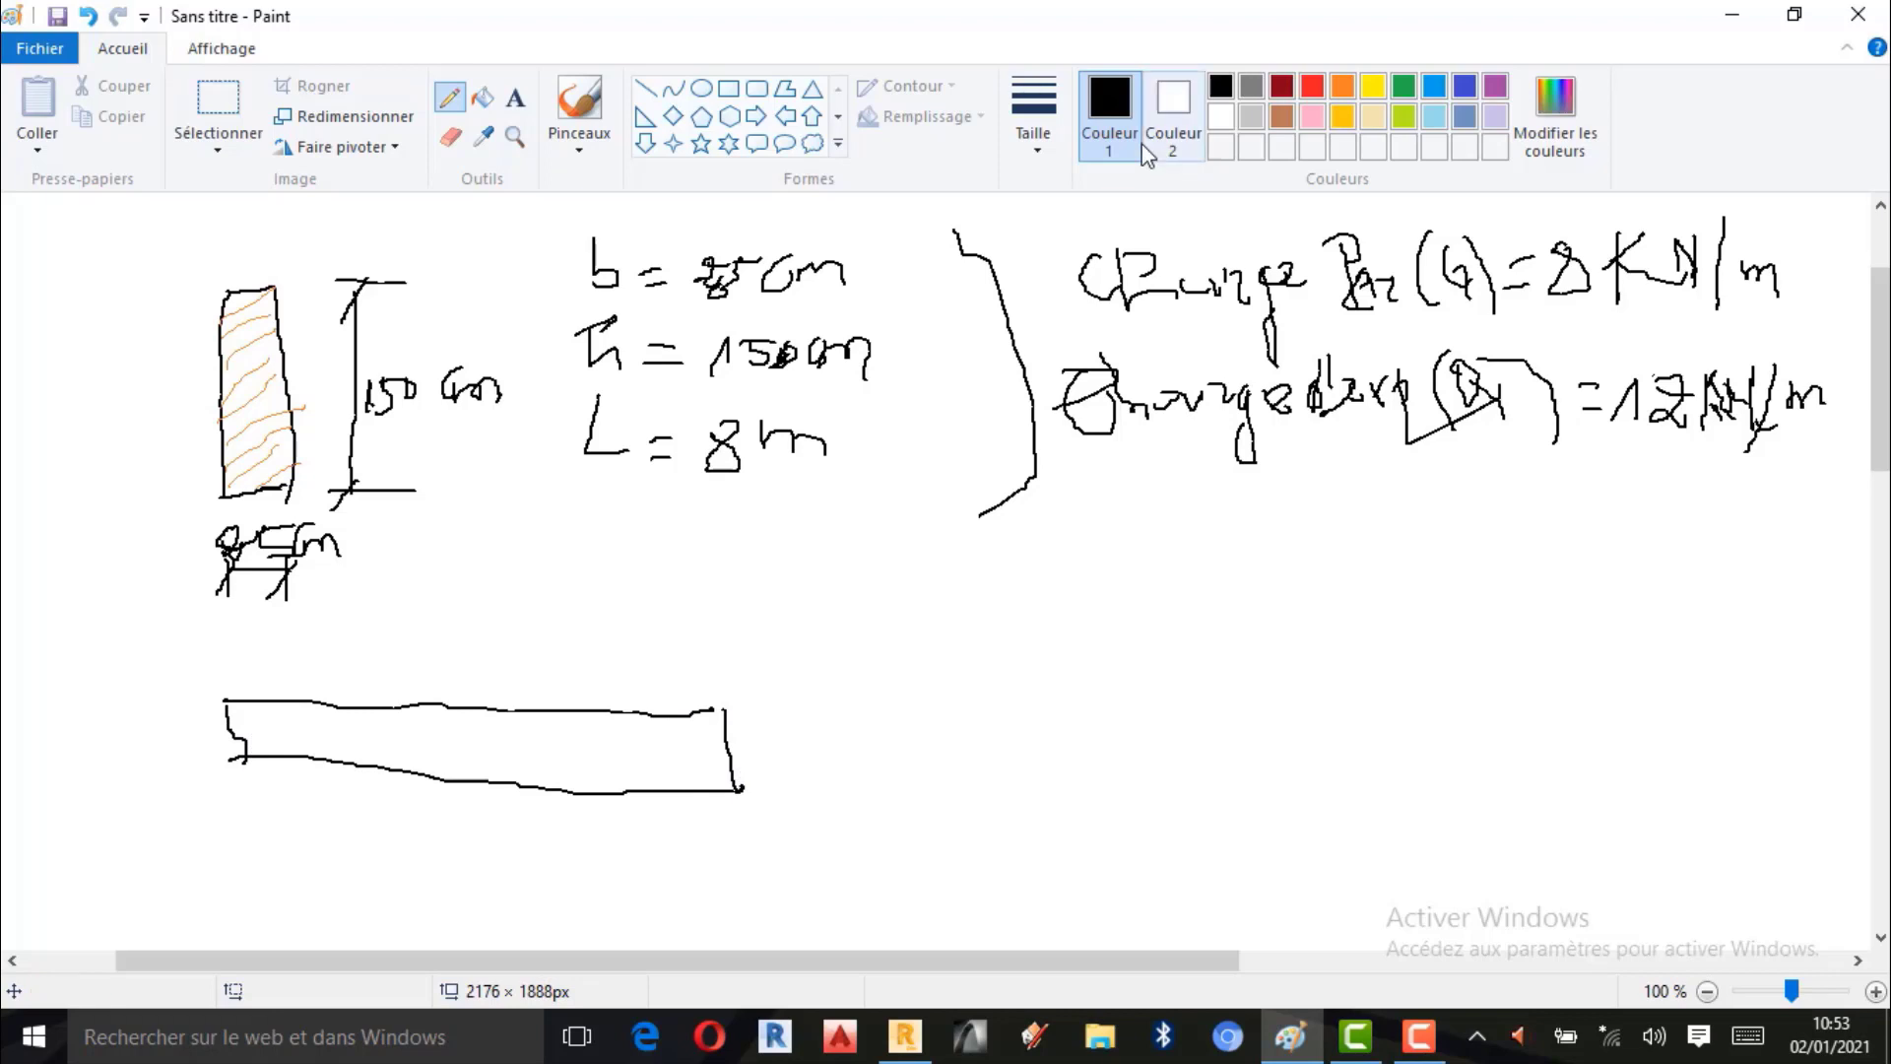
# Remove the stray diagonal at the beam's left end with a resized eraser.
pyautogui.click(1034, 123)
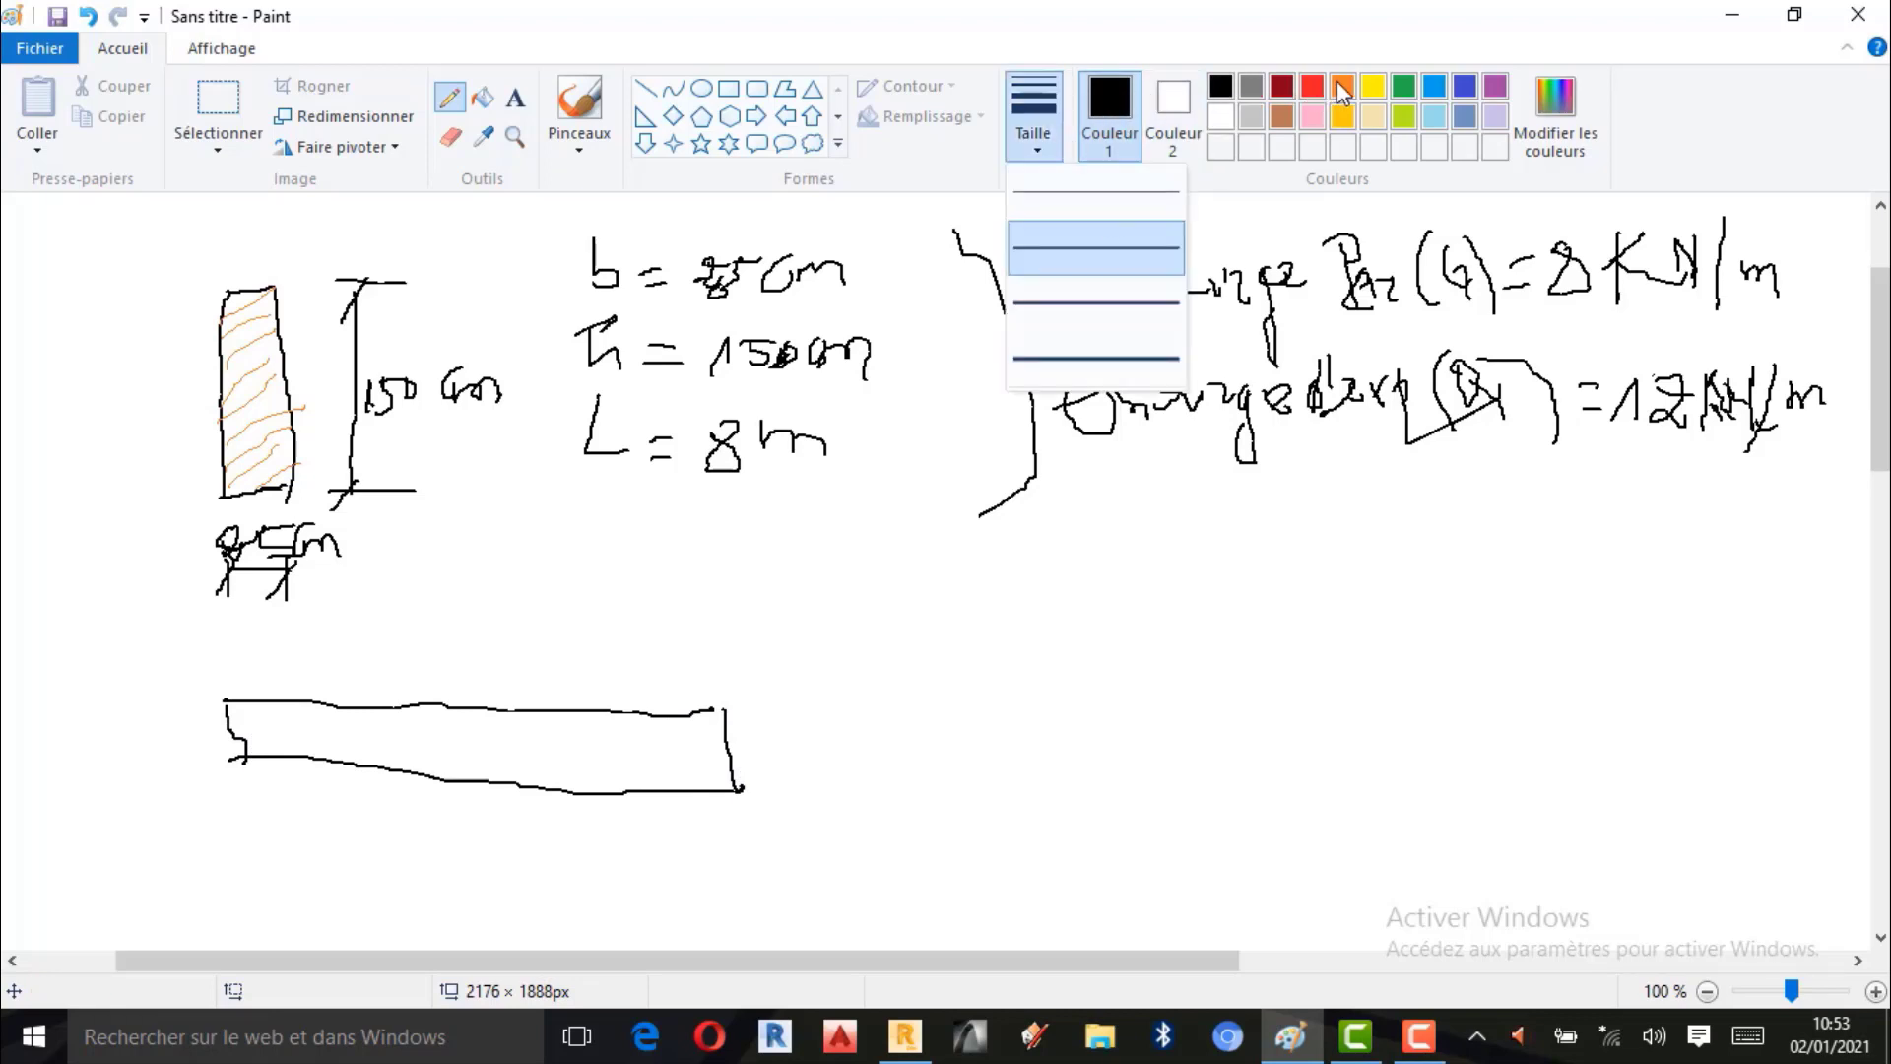
pyautogui.click(413, 670)
pyautogui.moveTo(233, 734); pyautogui.dragTo(298, 688)
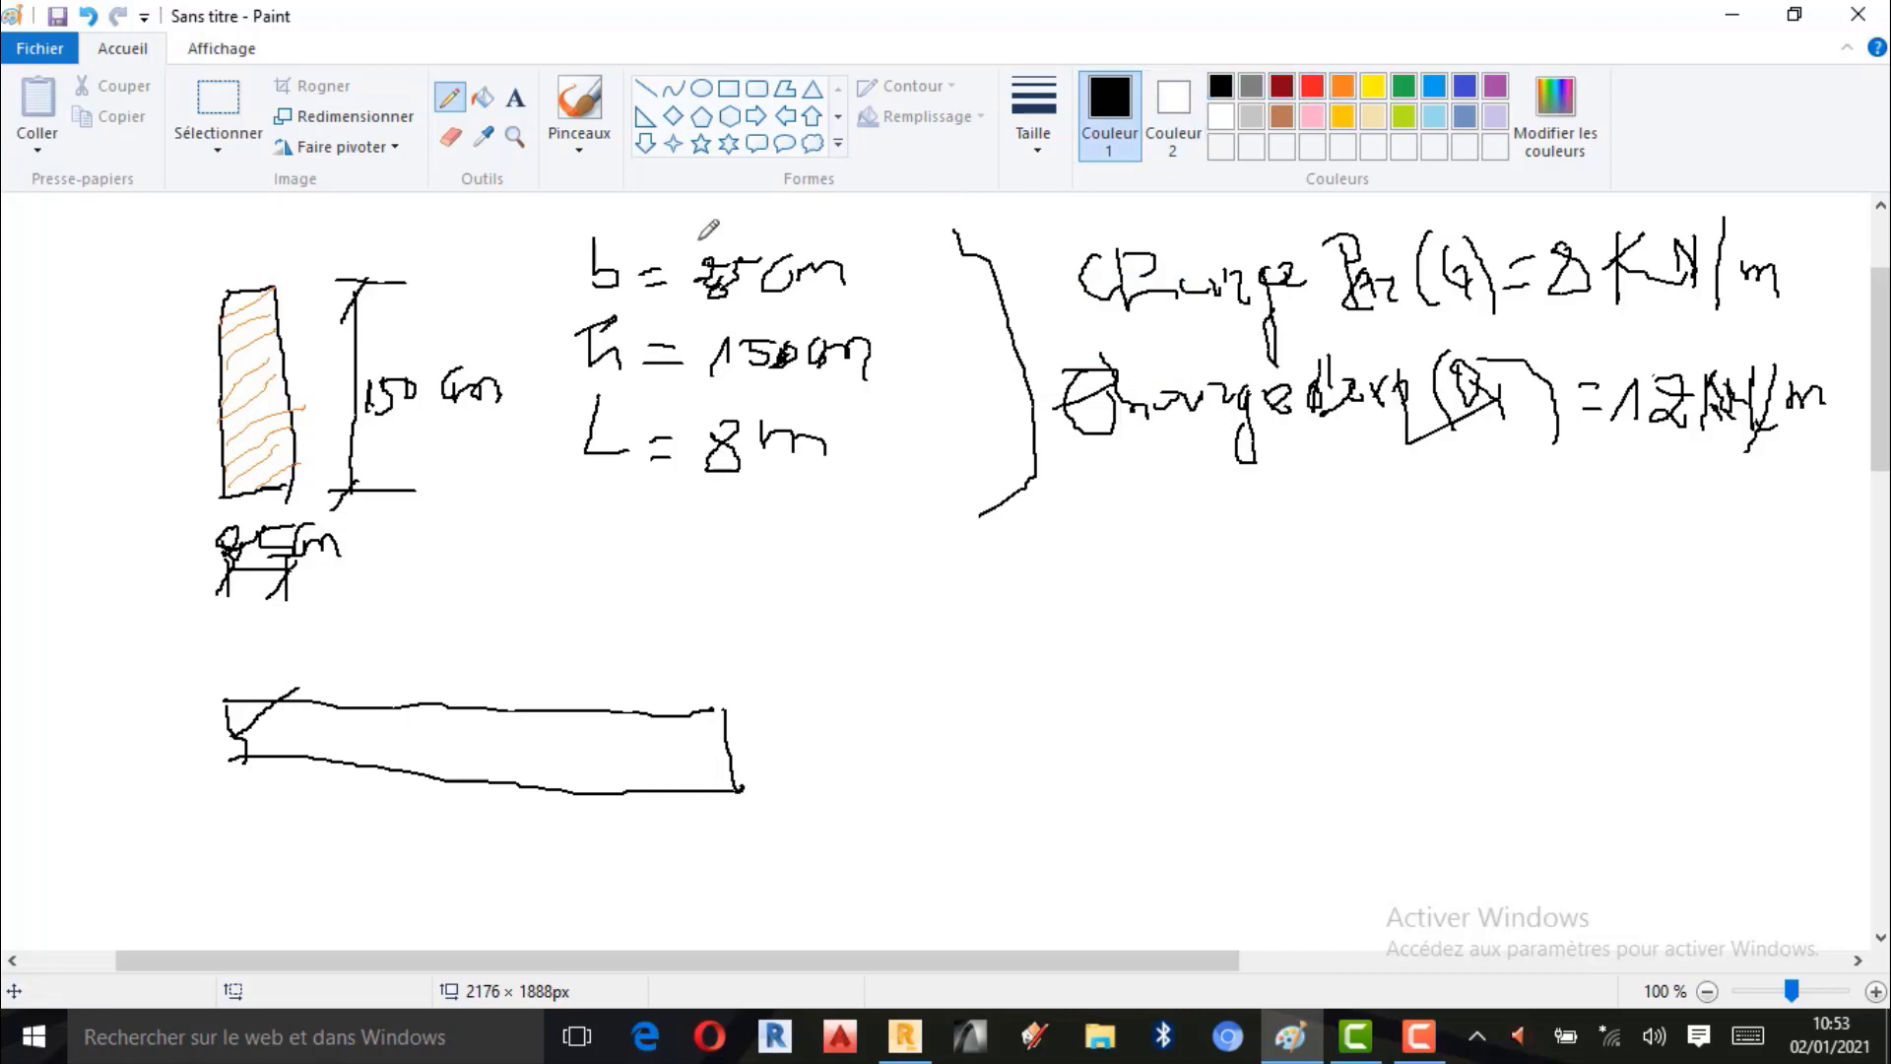
pyautogui.click(450, 138)
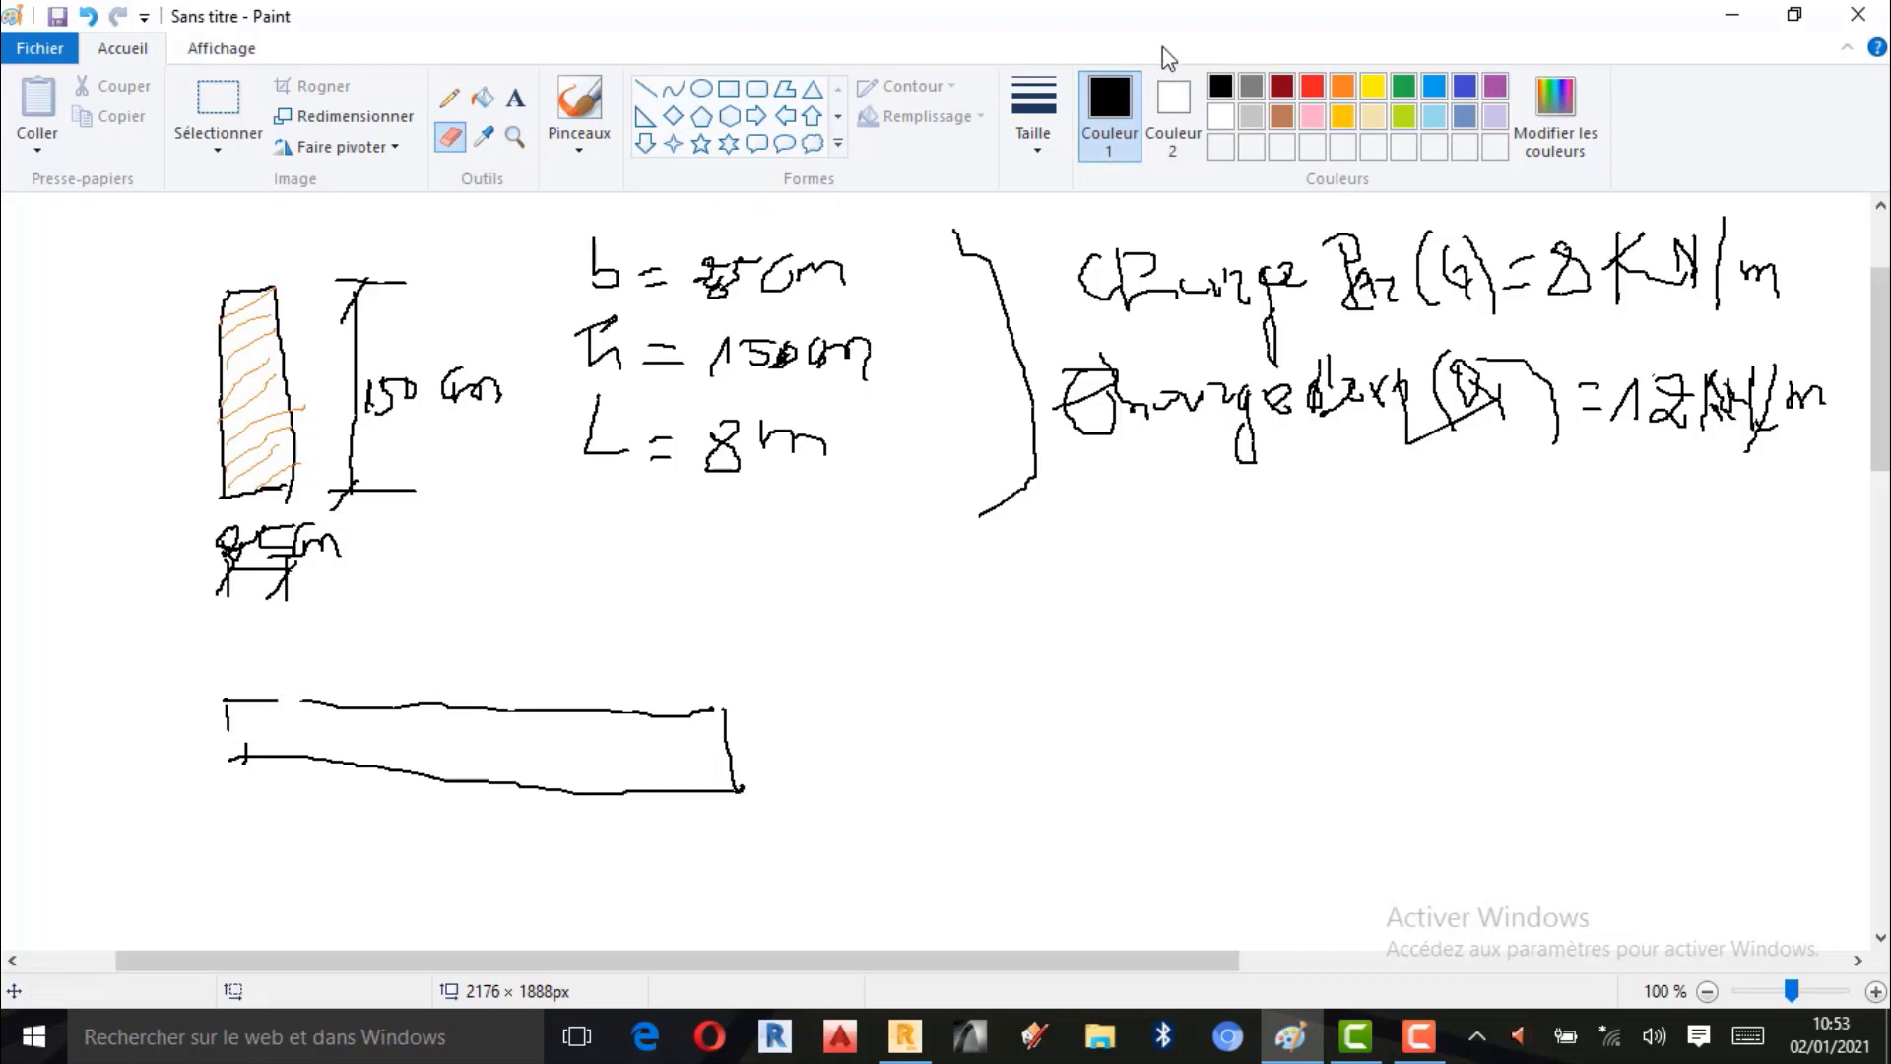
pyautogui.click(1033, 117)
pyautogui.click(1065, 261)
pyautogui.click(1033, 116)
pyautogui.click(1103, 246)
# Redraw the beam's left edge and close the gap in its top edge.
pyautogui.click(450, 98)
pyautogui.click(1033, 117)
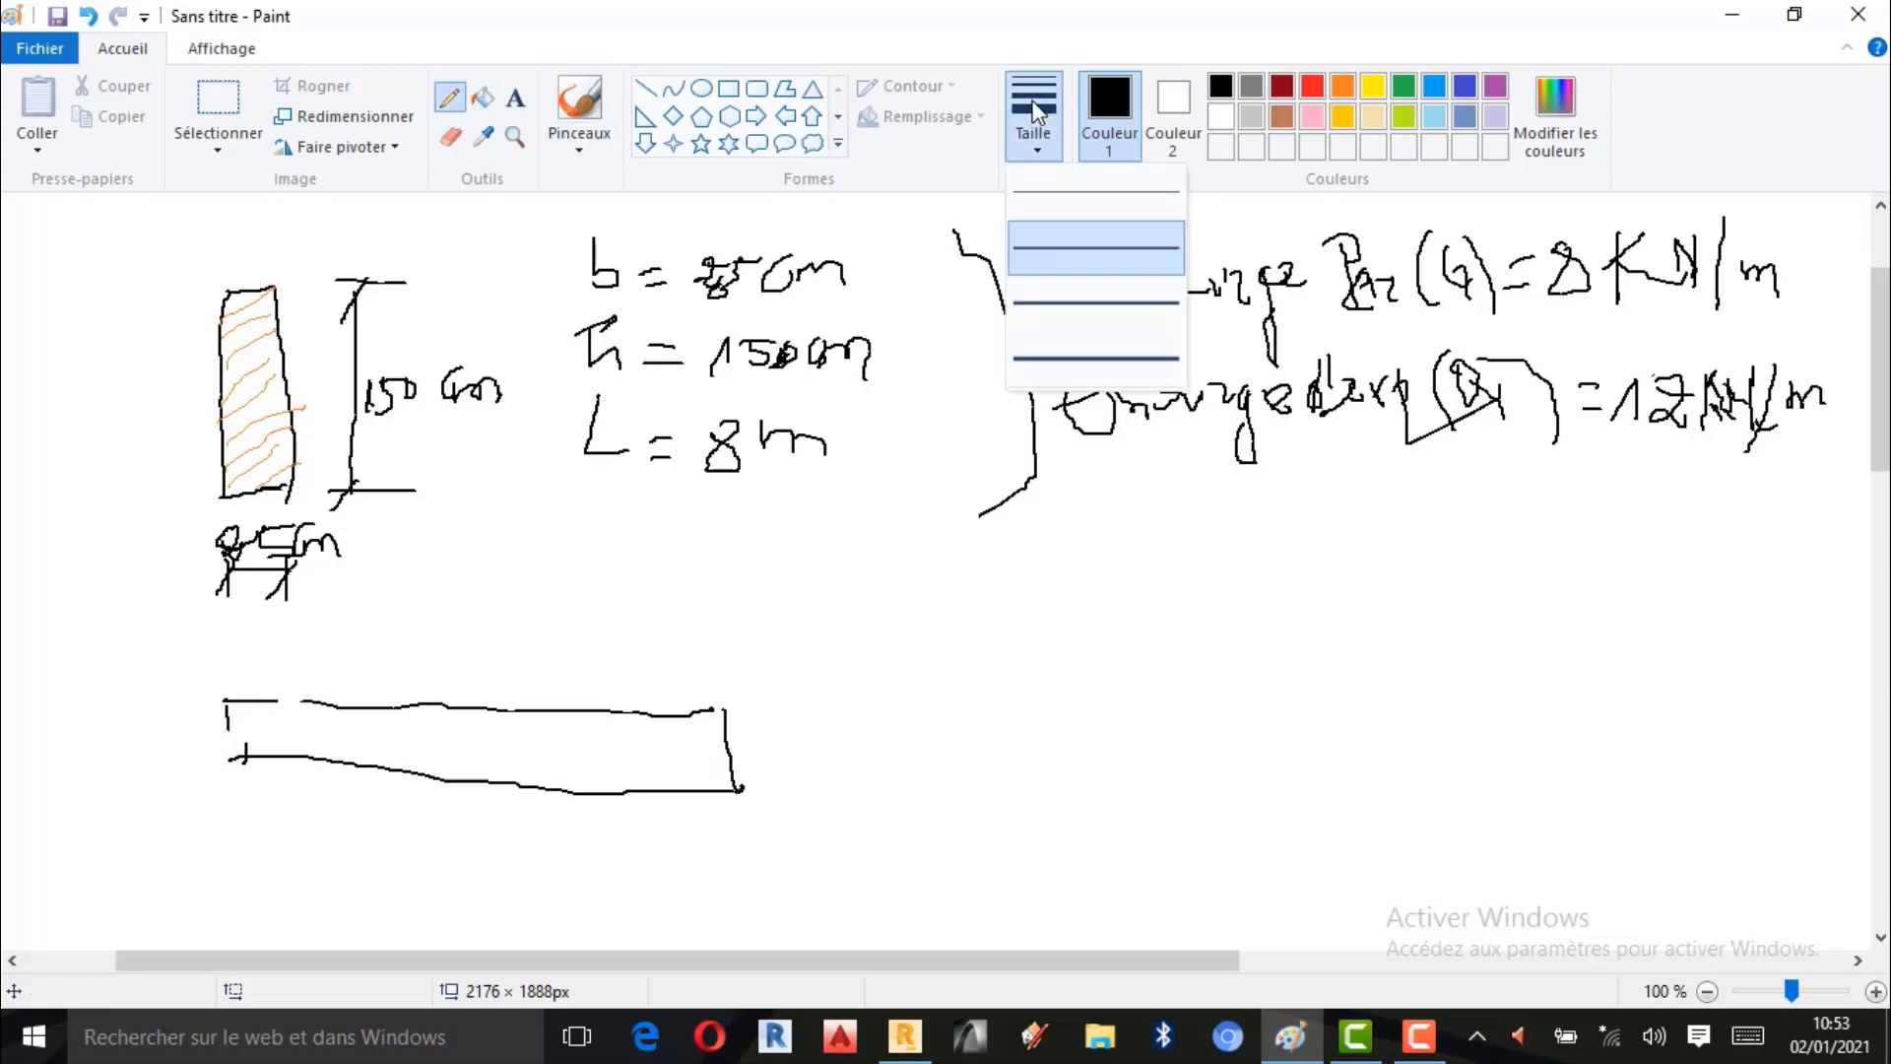
pyautogui.click(1063, 266)
pyautogui.moveTo(233, 722); pyautogui.dragTo(234, 763)
pyautogui.moveTo(277, 701); pyautogui.dragTo(303, 701)
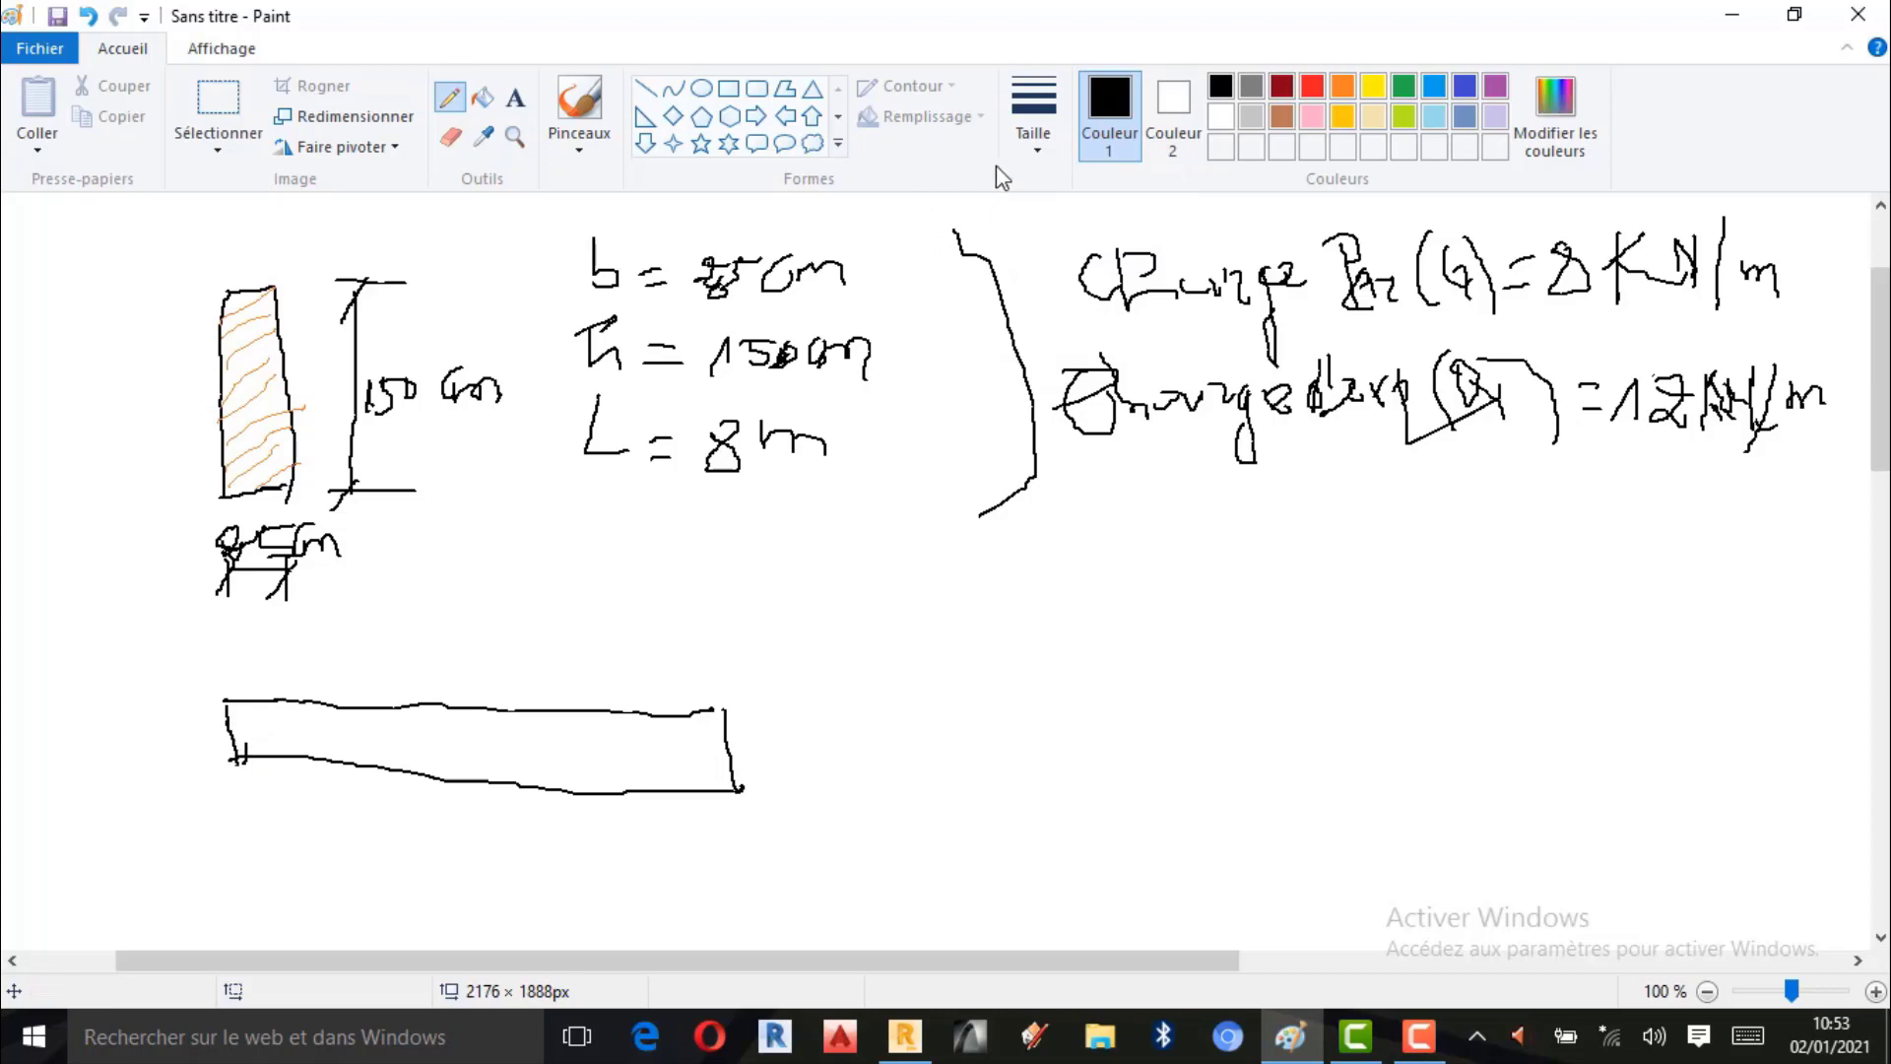
# Set a new line thickness and make the drawing colour orange.
pyautogui.click(1034, 117)
pyautogui.click(1093, 248)
pyautogui.click(1343, 89)
pyautogui.click(1033, 116)
# Hatch the beam rectangle and the cross-section with thin orange diagonals.
pyautogui.click(1039, 261)
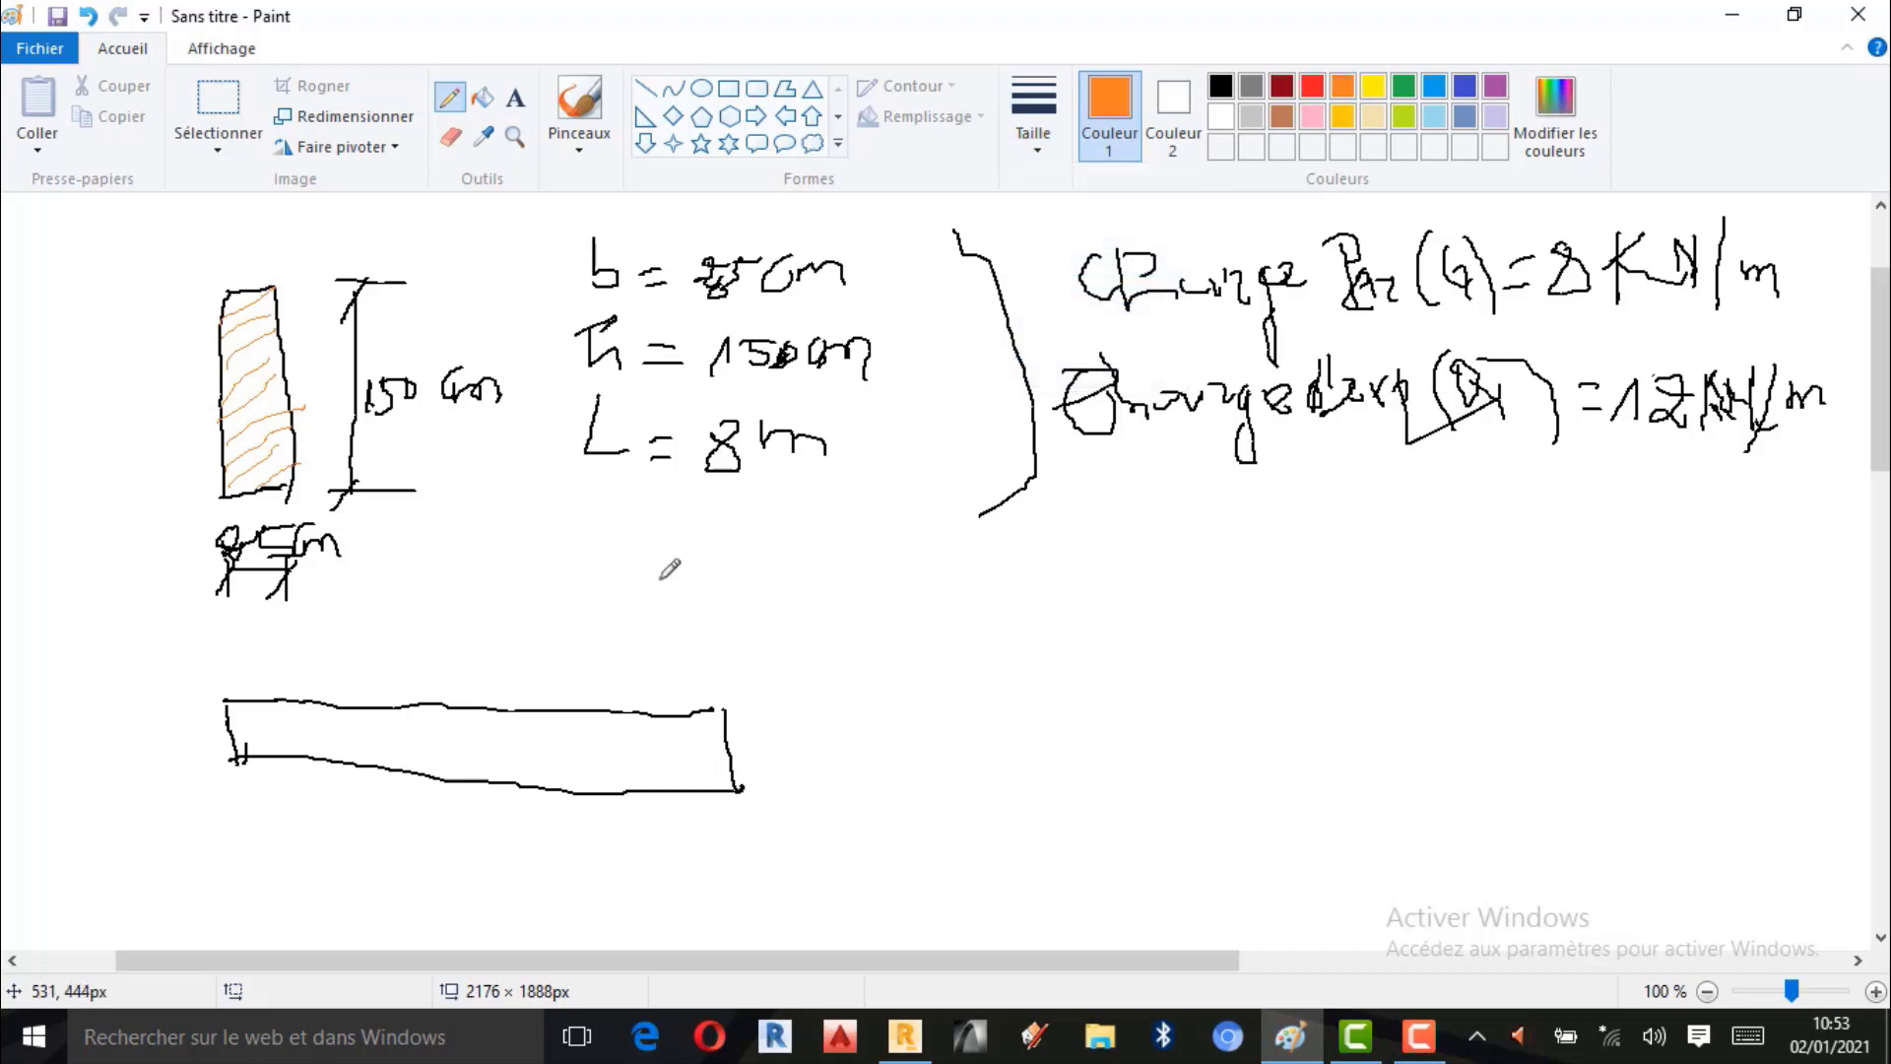
pyautogui.moveTo(237, 755); pyautogui.dragTo(301, 695)
pyautogui.moveTo(260, 755)
pyautogui.mouseDown()
pyautogui.moveTo(334, 706)
pyautogui.moveTo(378, 704)
pyautogui.mouseUp()
pyautogui.moveTo(349, 770); pyautogui.dragTo(457, 708)
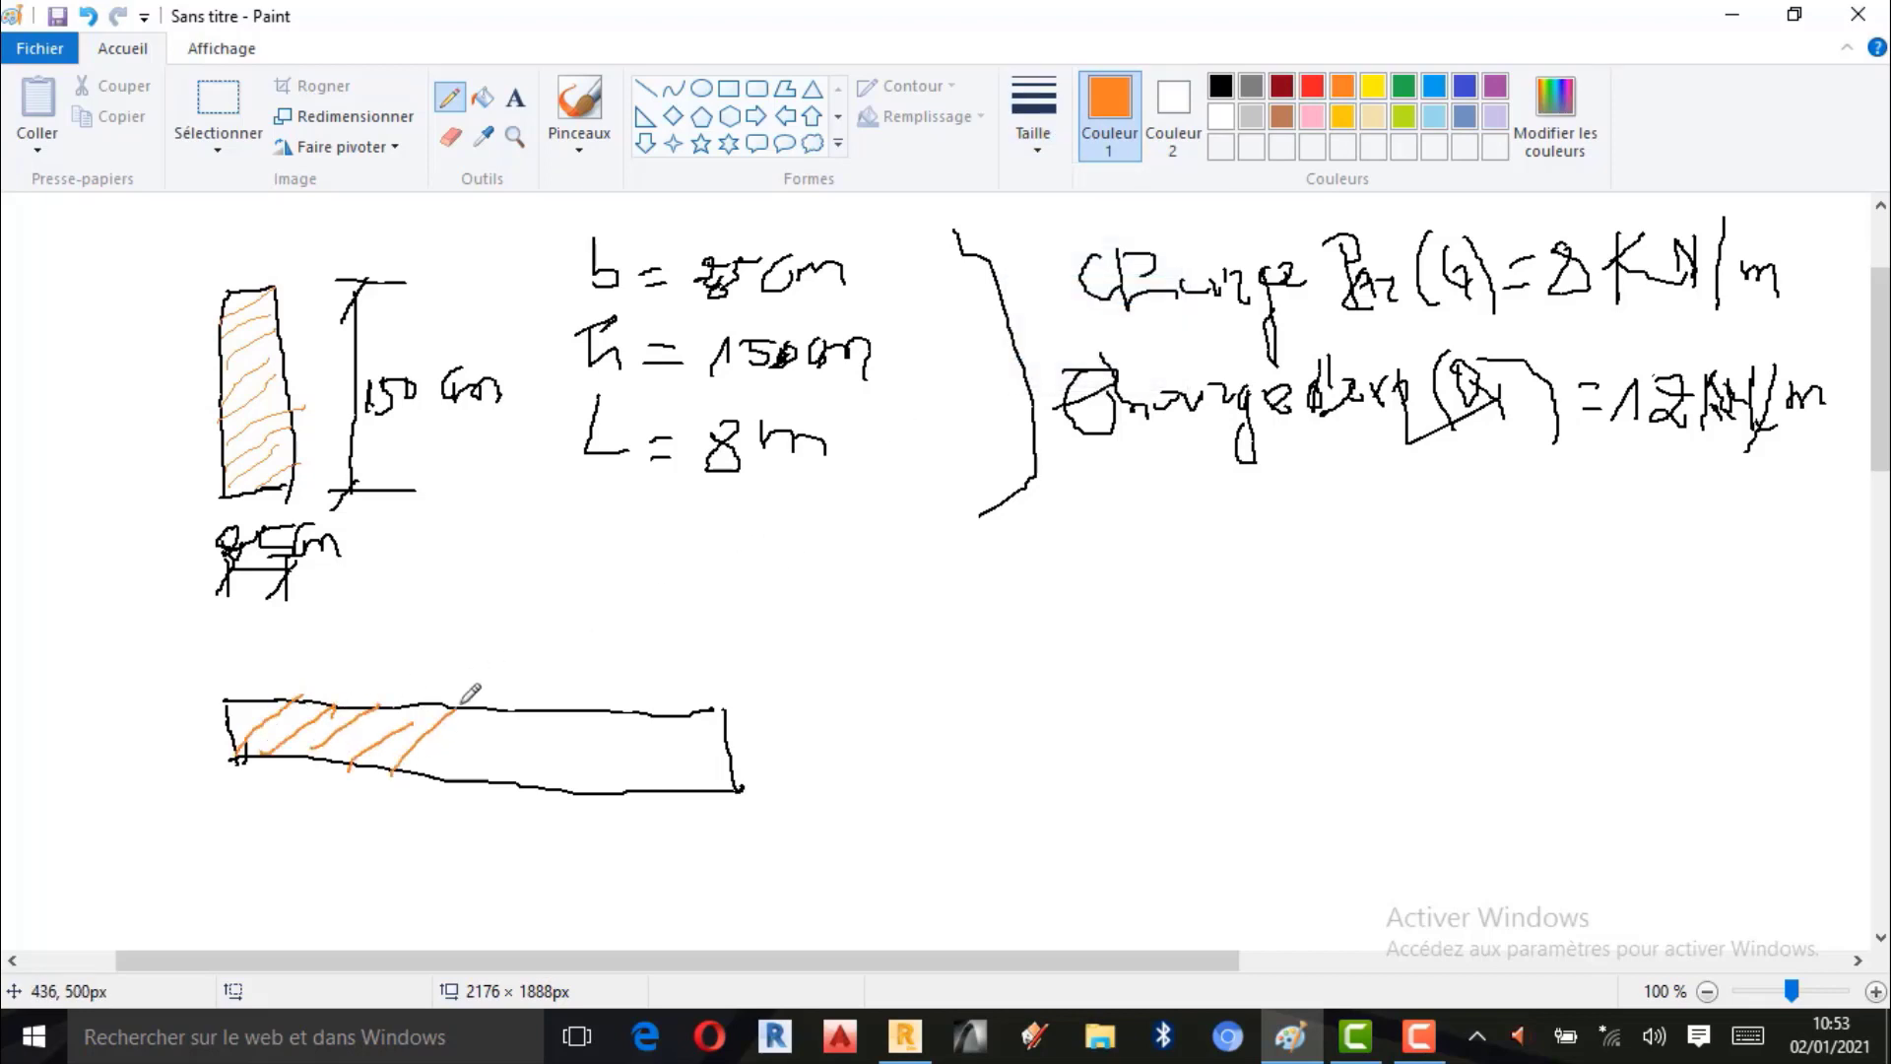
pyautogui.moveTo(440, 772)
pyautogui.mouseDown()
pyautogui.moveTo(487, 706)
pyautogui.moveTo(512, 711)
pyautogui.mouseUp()
pyautogui.moveTo(525, 770); pyautogui.dragTo(552, 721)
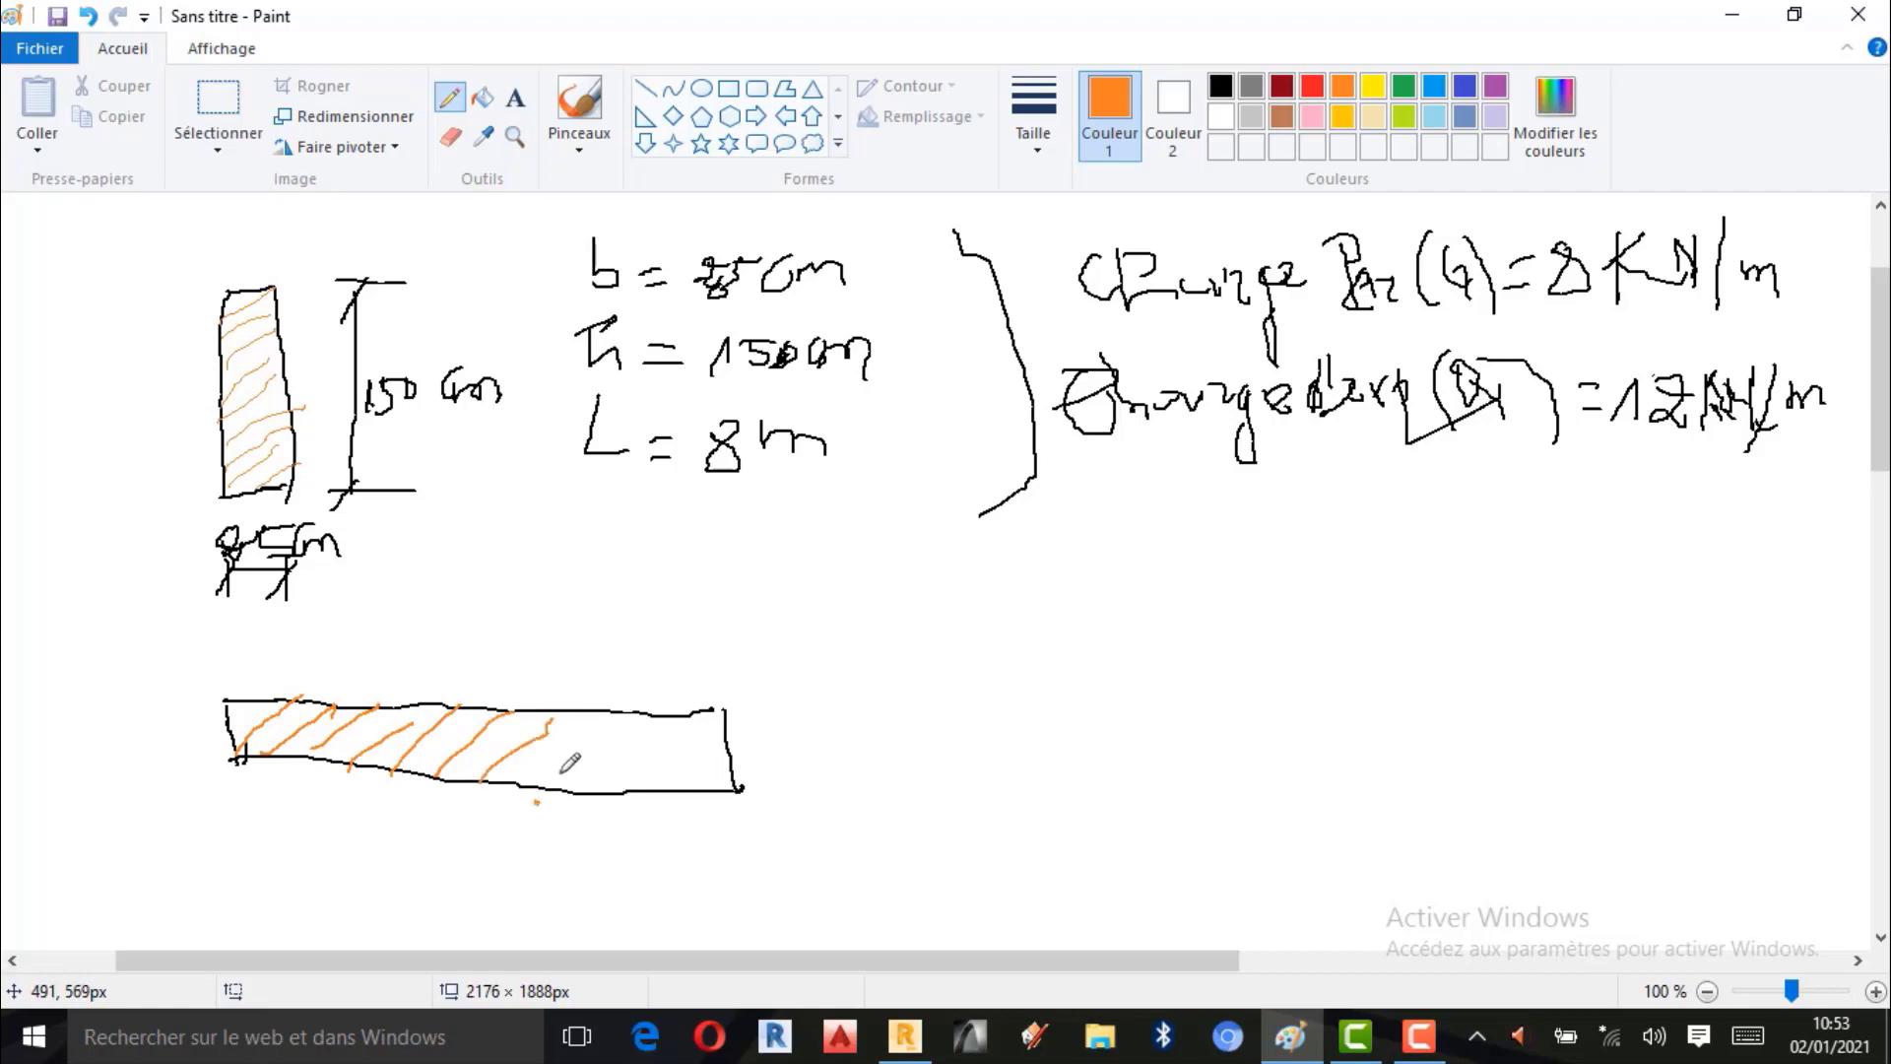
pyautogui.moveTo(536, 800); pyautogui.dragTo(627, 729)
pyautogui.moveTo(608, 800)
pyautogui.mouseDown()
pyautogui.moveTo(688, 724)
pyautogui.moveTo(732, 733)
pyautogui.moveTo(710, 769)
pyautogui.mouseUp()
pyautogui.moveTo(229, 333)
pyautogui.mouseDown()
pyautogui.moveTo(278, 315)
pyautogui.moveTo(221, 366)
pyautogui.moveTo(268, 341)
pyautogui.moveTo(226, 399)
pyautogui.moveTo(273, 363)
pyautogui.moveTo(233, 426)
pyautogui.moveTo(283, 400)
pyautogui.moveTo(234, 475)
pyautogui.moveTo(305, 473)
pyautogui.mouseUp()
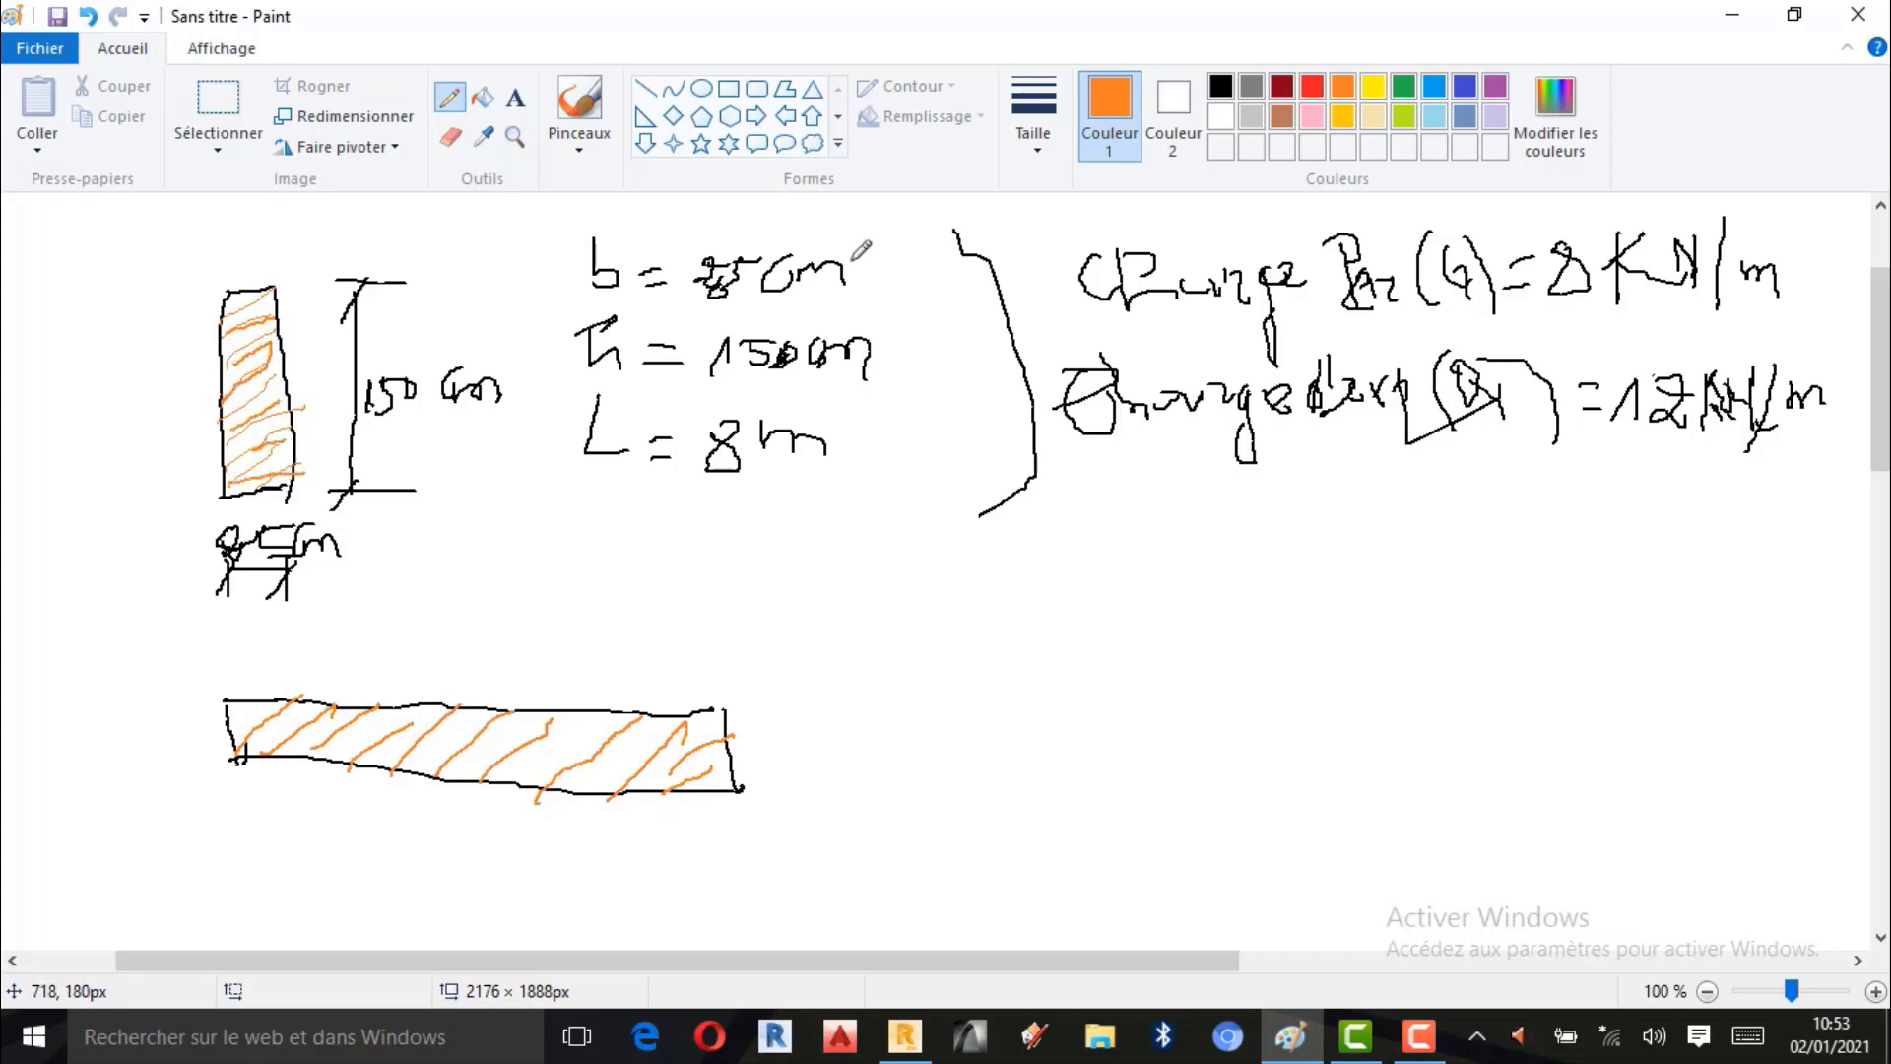
# Draw green support boxes at the beam's left and right ends.
pyautogui.click(1403, 87)
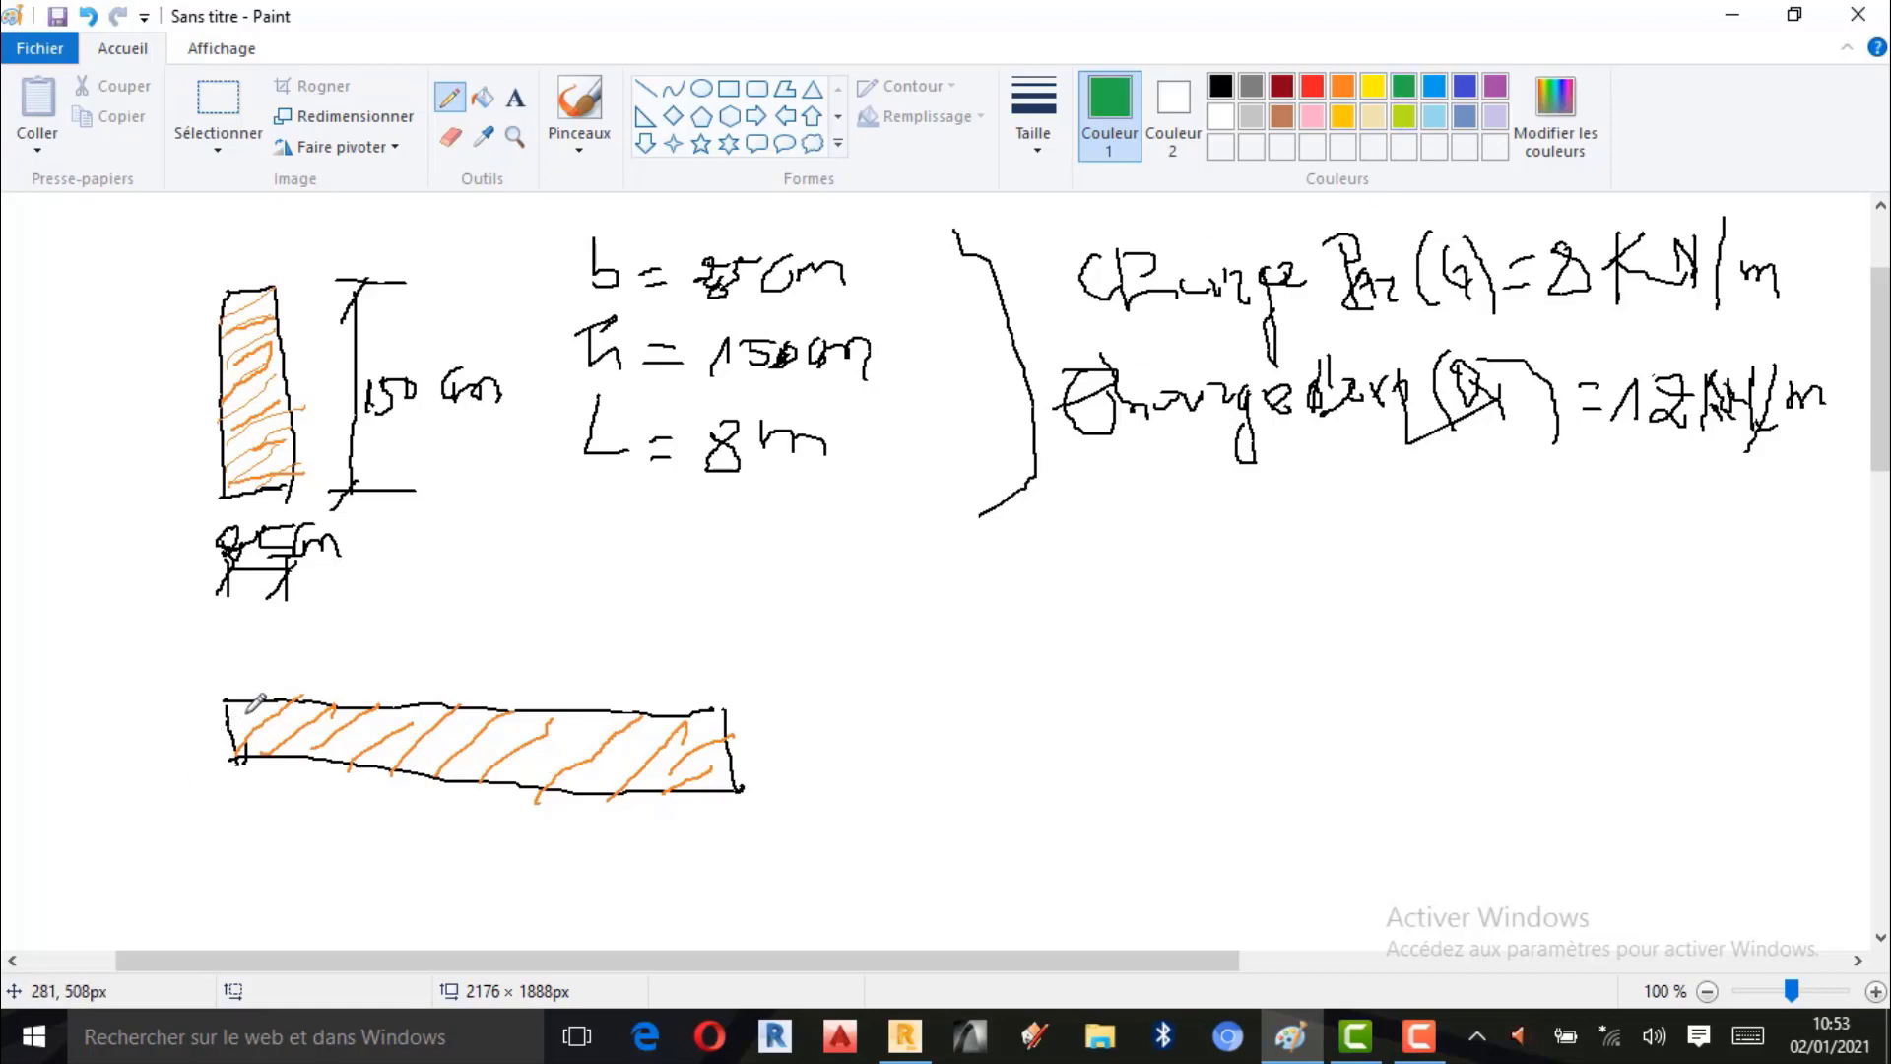
pyautogui.moveTo(220, 681); pyautogui.dragTo(236, 751)
pyautogui.moveTo(222, 683); pyautogui.dragTo(203, 686)
pyautogui.moveTo(183, 697)
pyautogui.mouseDown()
pyautogui.moveTo(200, 782)
pyautogui.moveTo(241, 785)
pyautogui.mouseUp()
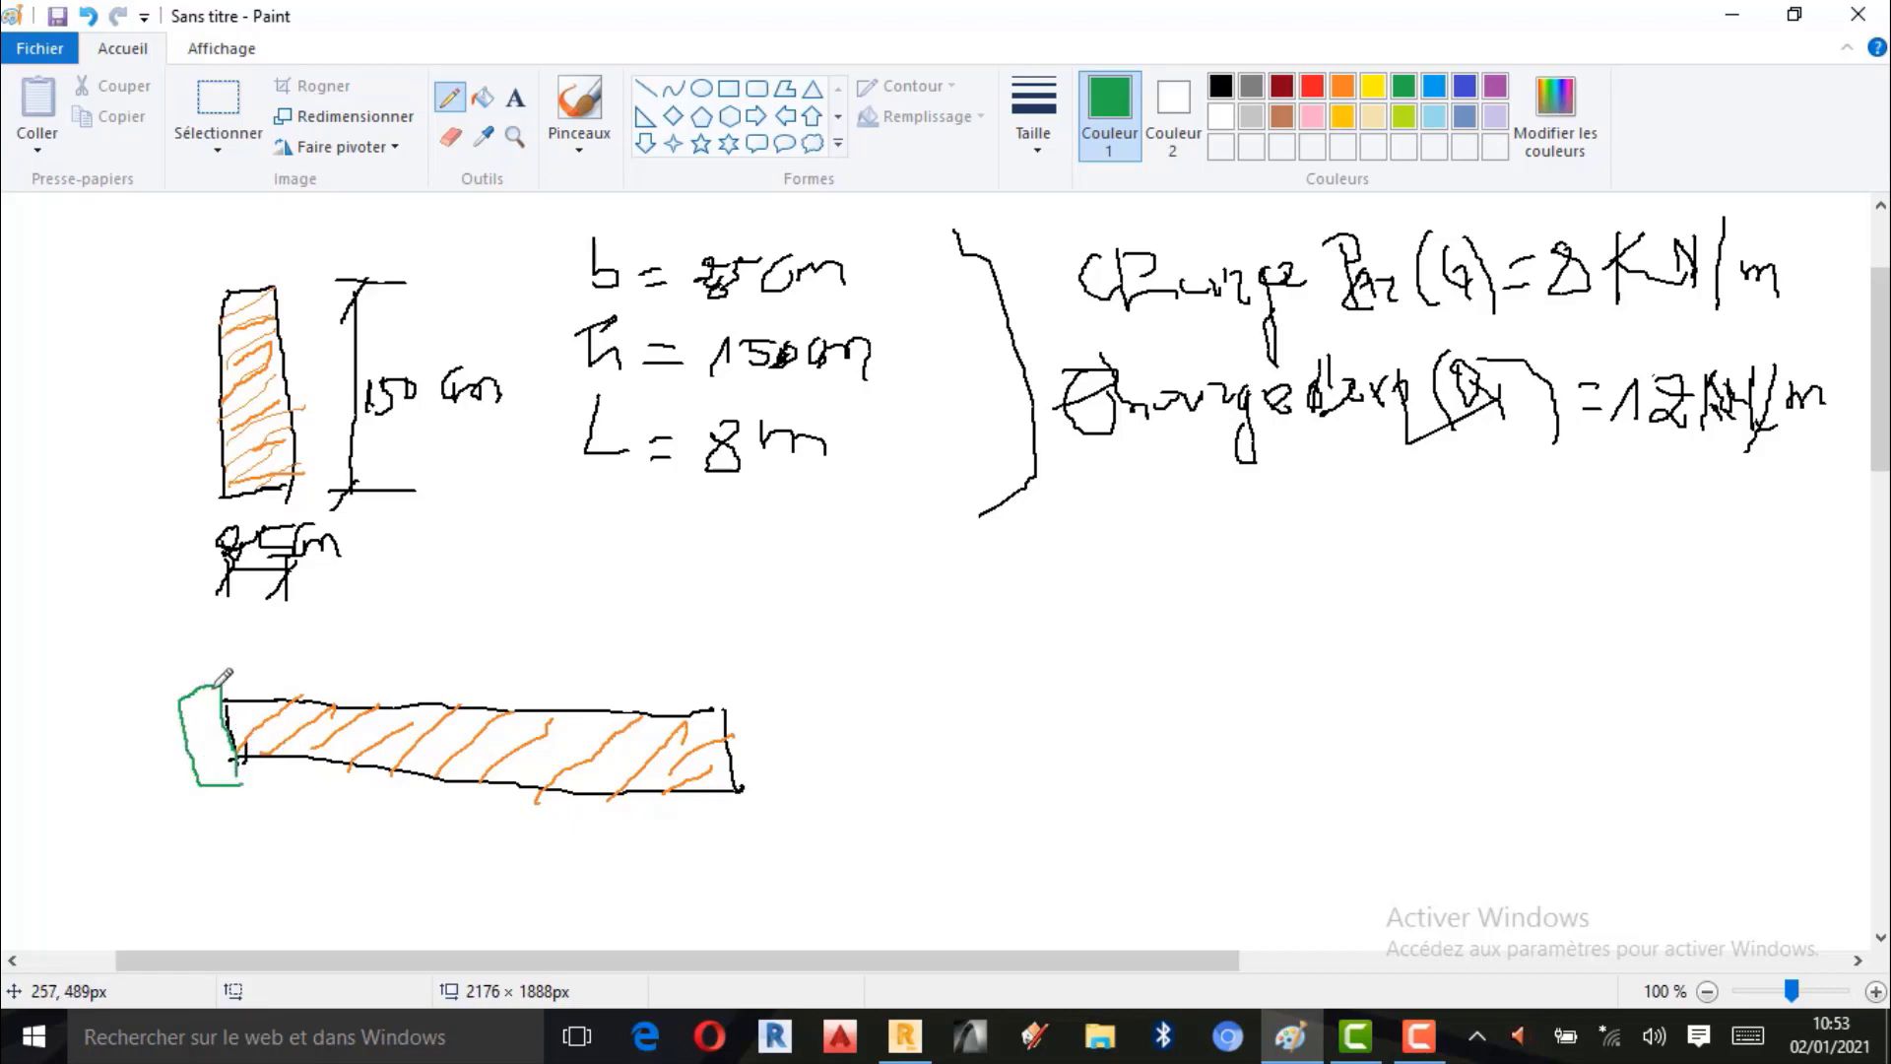
pyautogui.moveTo(218, 684); pyautogui.dragTo(182, 689)
pyautogui.moveTo(728, 694); pyautogui.dragTo(744, 798)
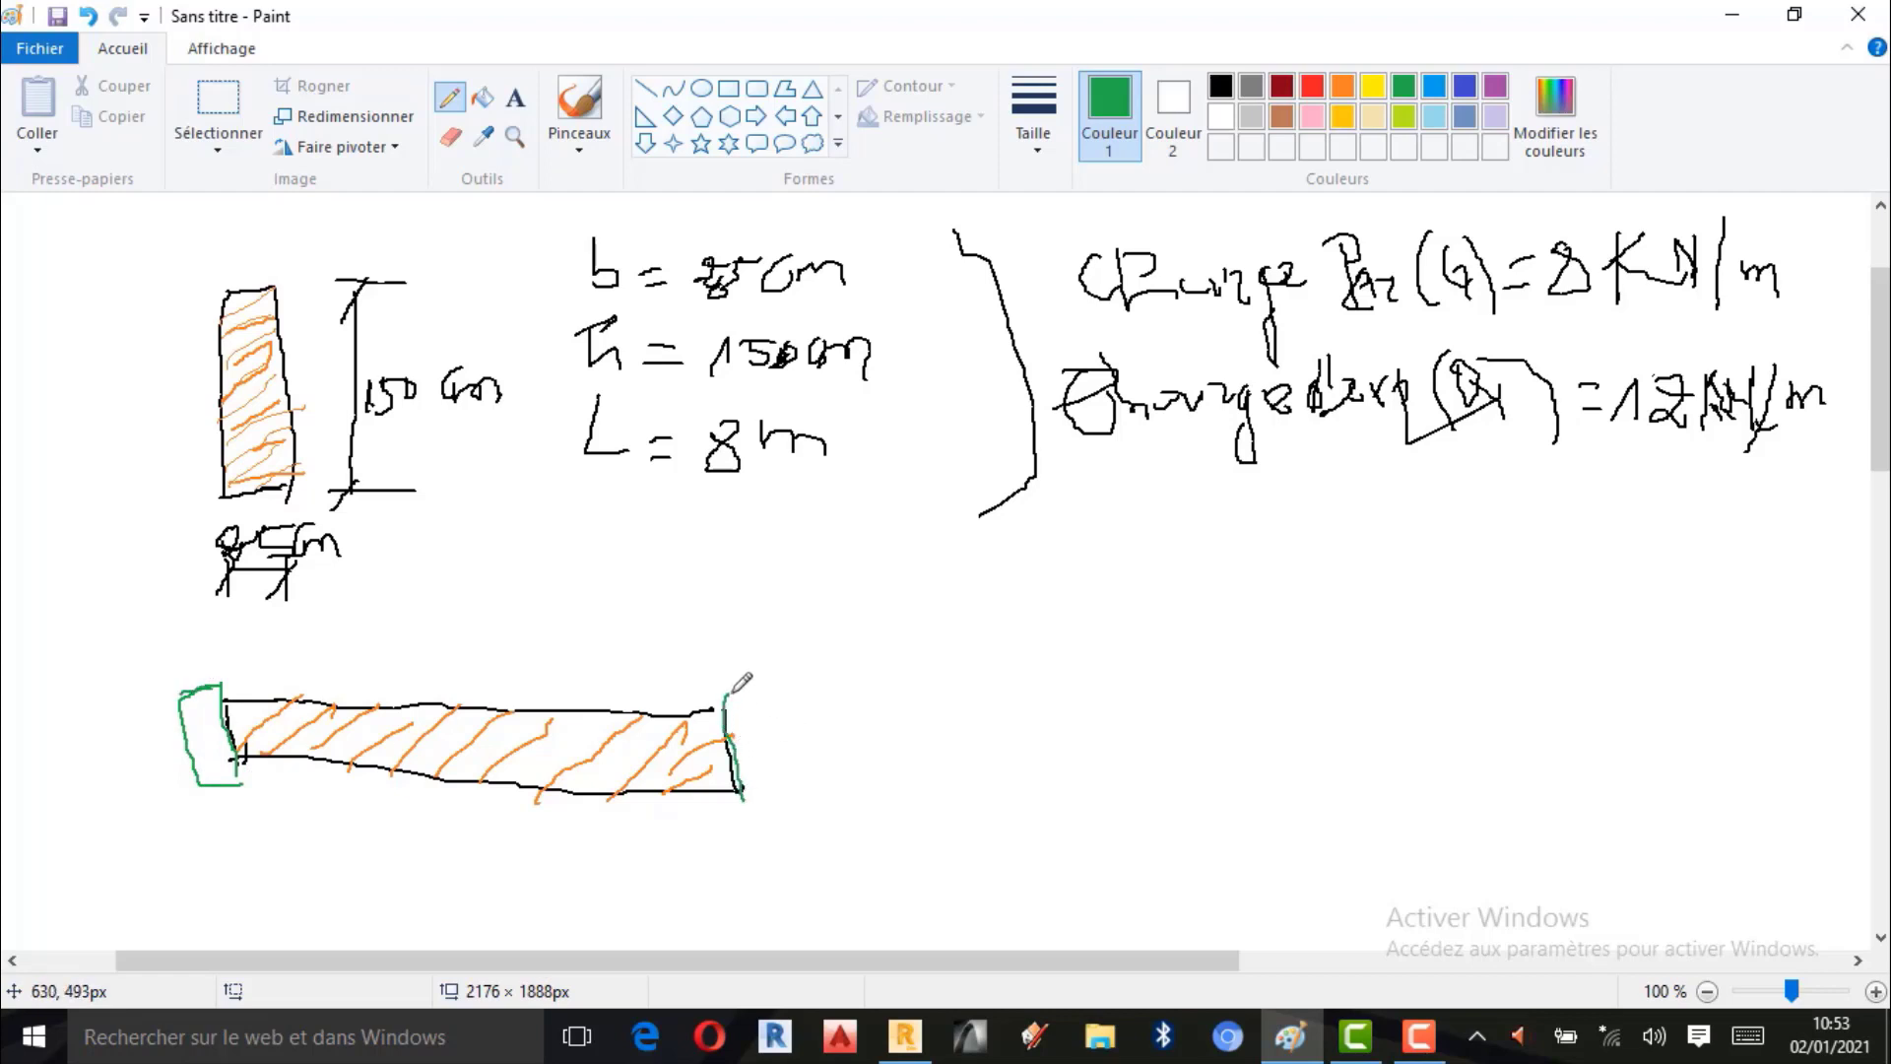
pyautogui.moveTo(732, 692)
pyautogui.mouseDown()
pyautogui.moveTo(788, 711)
pyautogui.moveTo(815, 793)
pyautogui.moveTo(747, 804)
pyautogui.moveTo(736, 753)
pyautogui.moveTo(746, 786)
pyautogui.mouseUp()
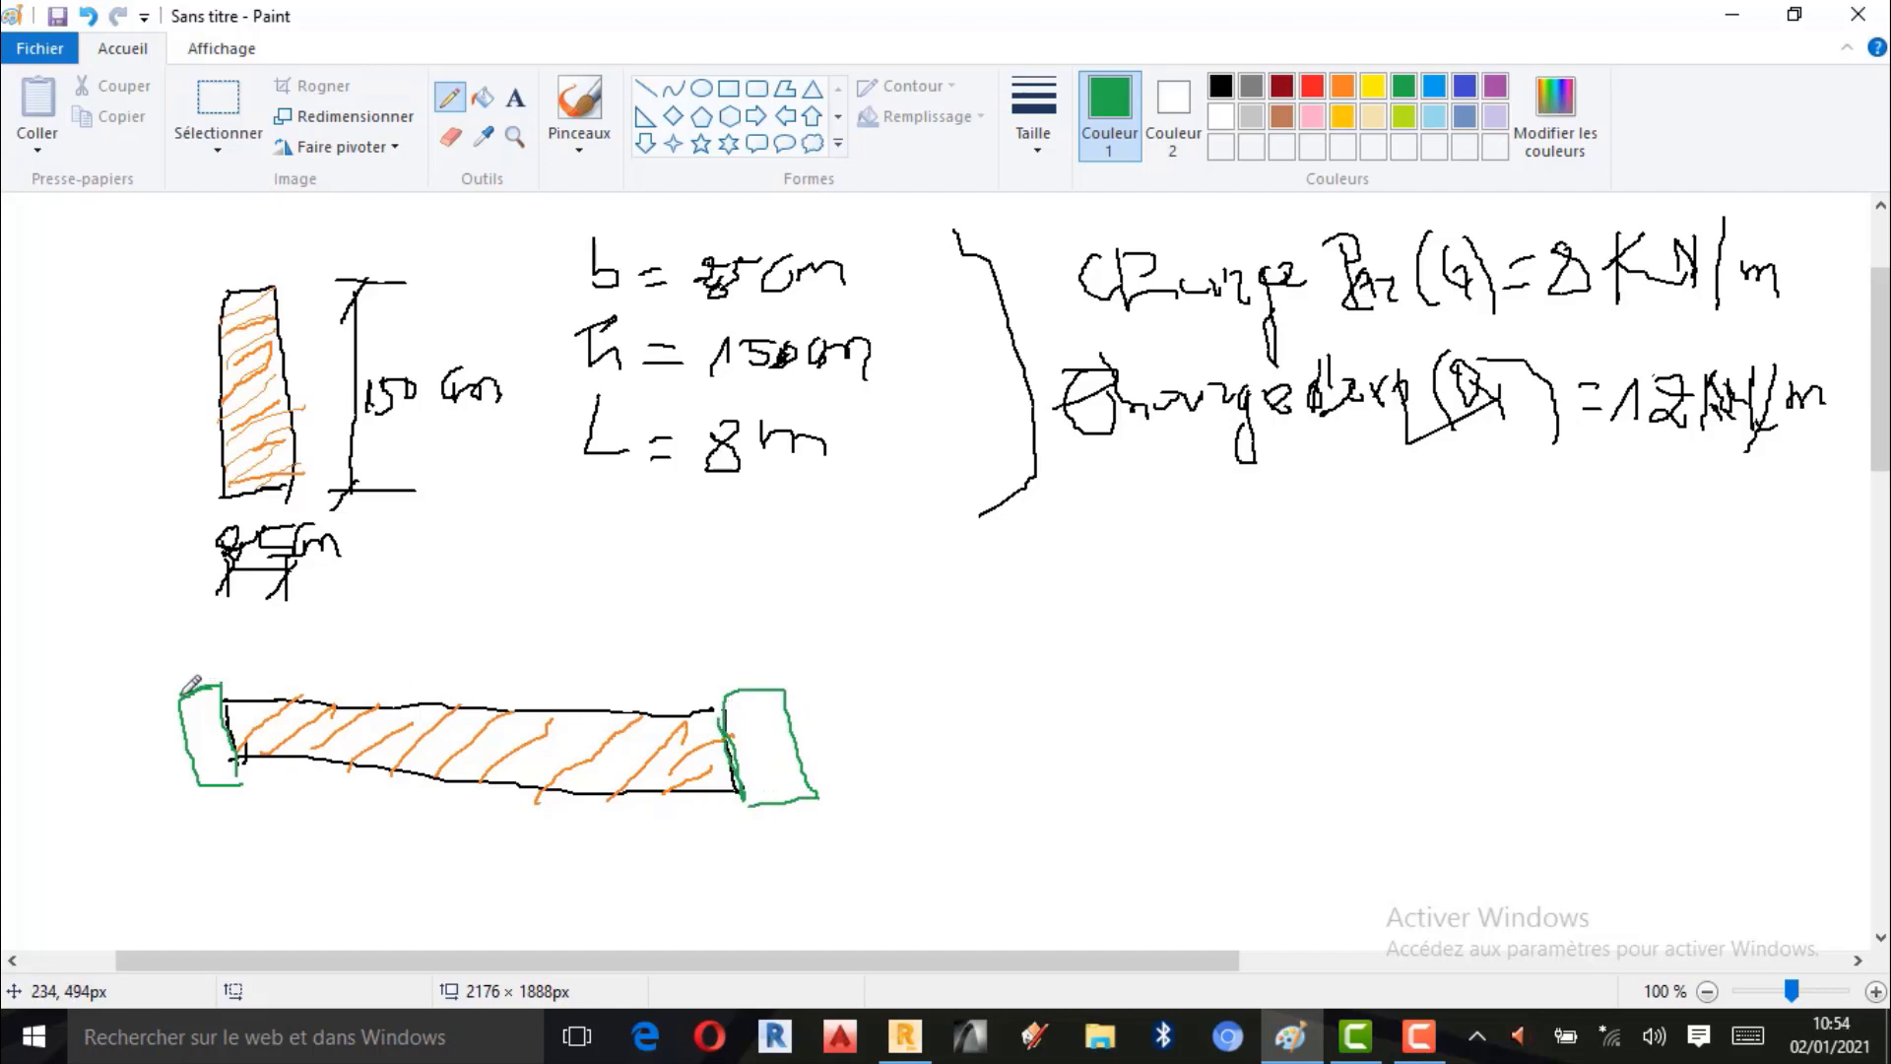
pyautogui.moveTo(183, 694)
pyautogui.mouseDown()
pyautogui.moveTo(225, 690)
pyautogui.moveTo(175, 690)
pyautogui.moveTo(205, 782)
pyautogui.moveTo(188, 724)
pyautogui.moveTo(194, 769)
pyautogui.moveTo(243, 763)
pyautogui.mouseUp()
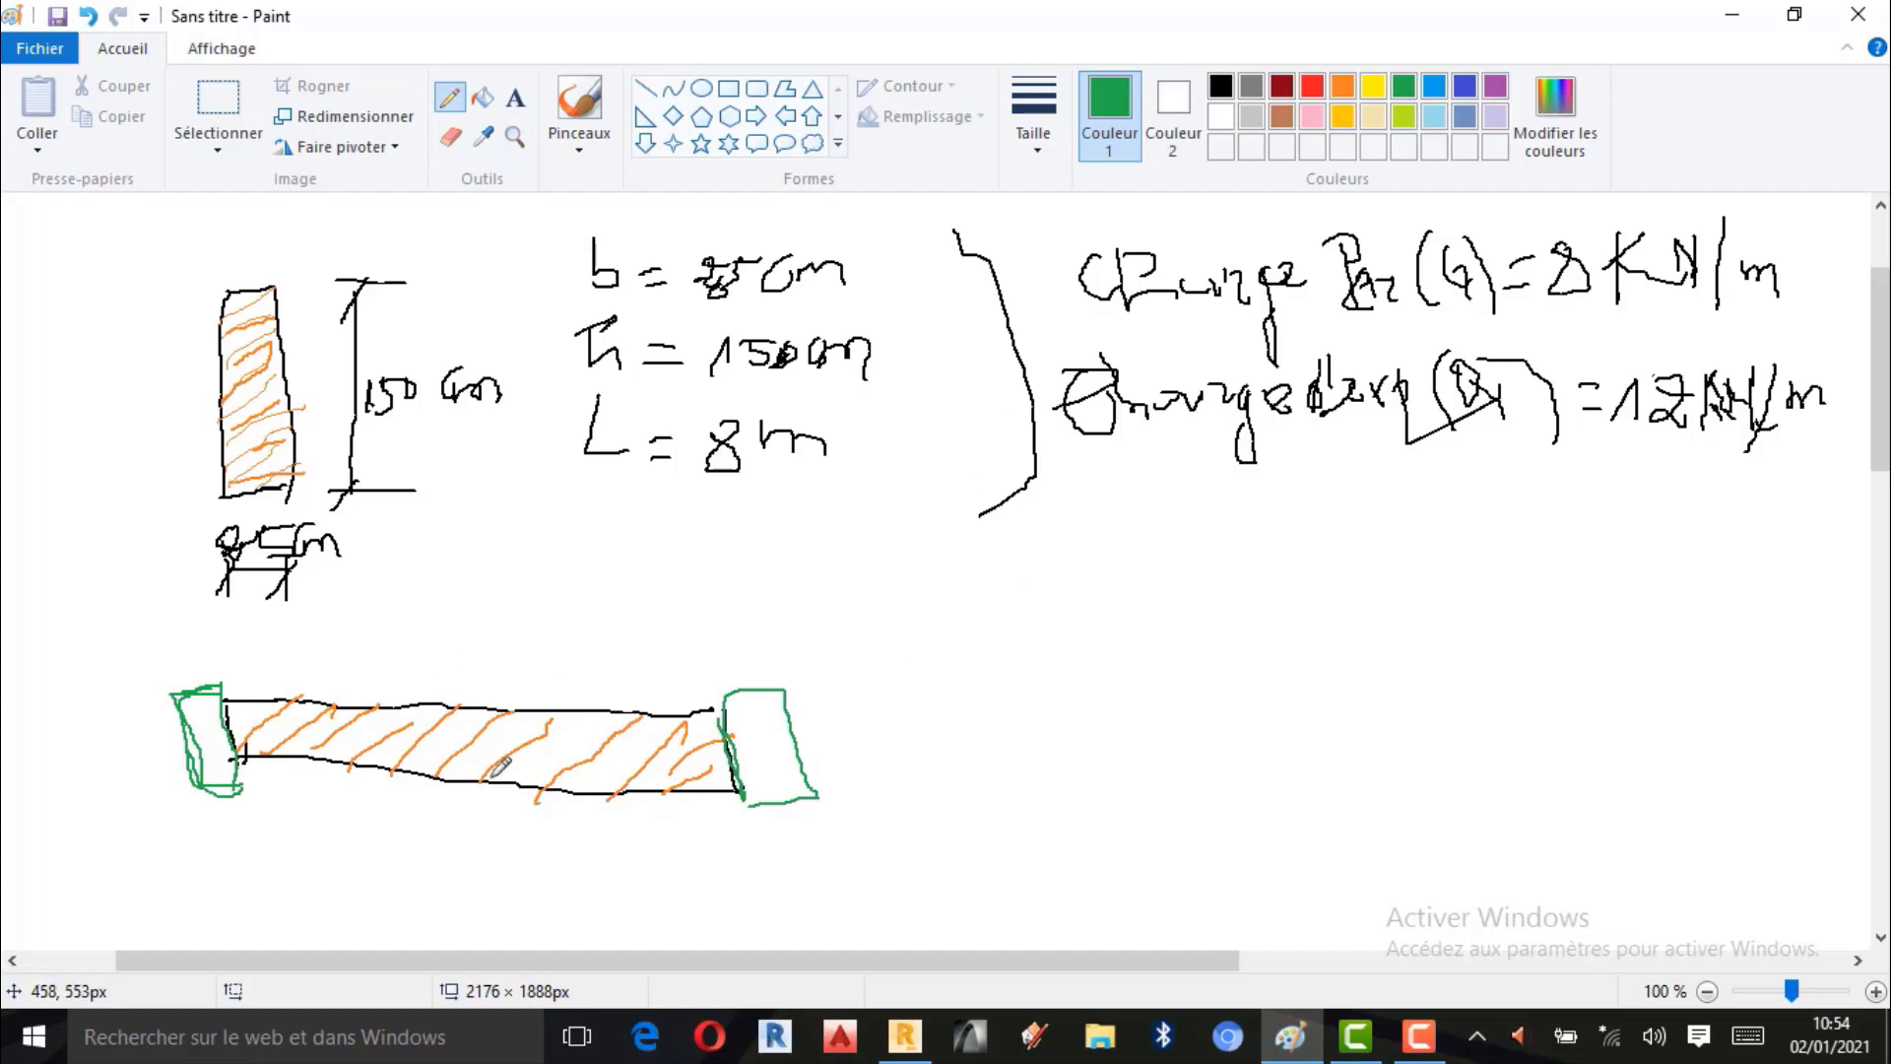
# Draw a red opening circle mid-span and select the second line thickness.
pyautogui.click(1311, 89)
pyautogui.moveTo(475, 727)
pyautogui.mouseDown()
pyautogui.moveTo(445, 731)
pyautogui.moveTo(457, 764)
pyautogui.moveTo(509, 732)
pyautogui.moveTo(450, 736)
pyautogui.moveTo(463, 766)
pyautogui.moveTo(504, 757)
pyautogui.moveTo(514, 727)
pyautogui.moveTo(475, 717)
pyautogui.mouseUp()
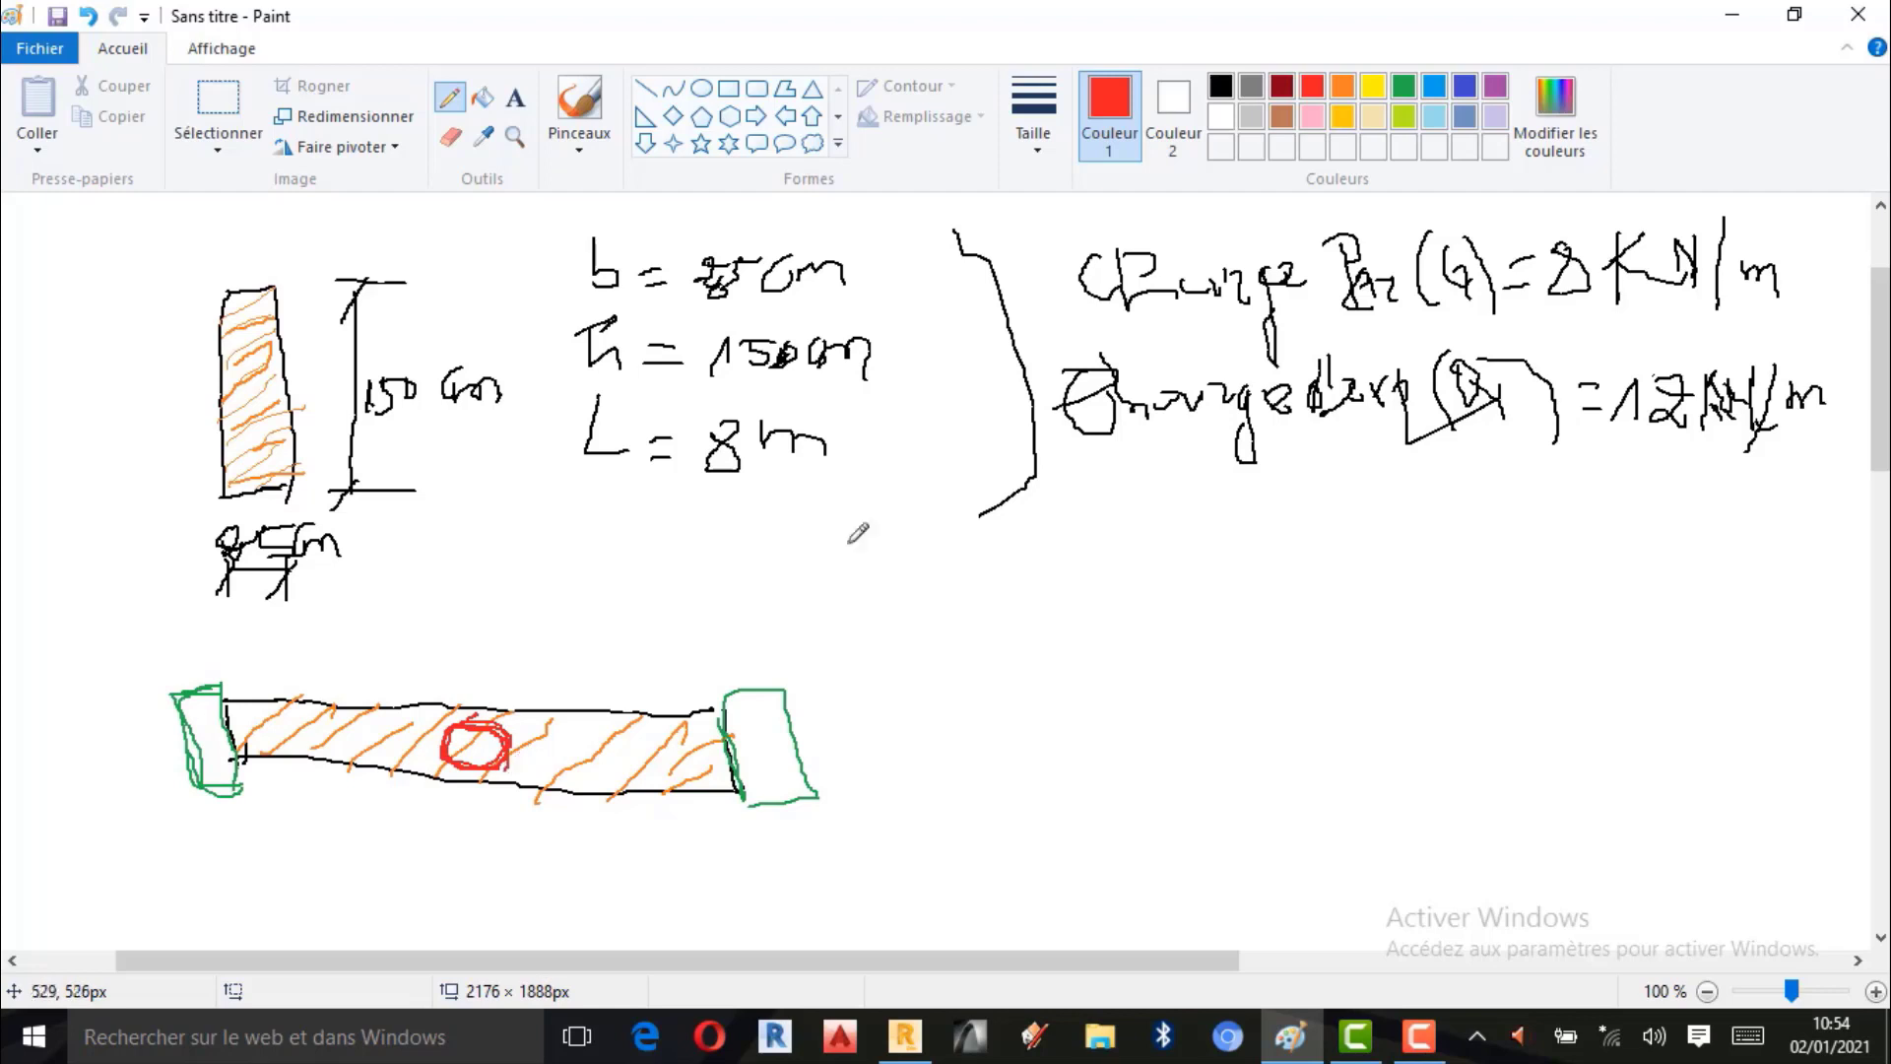
pyautogui.click(1033, 113)
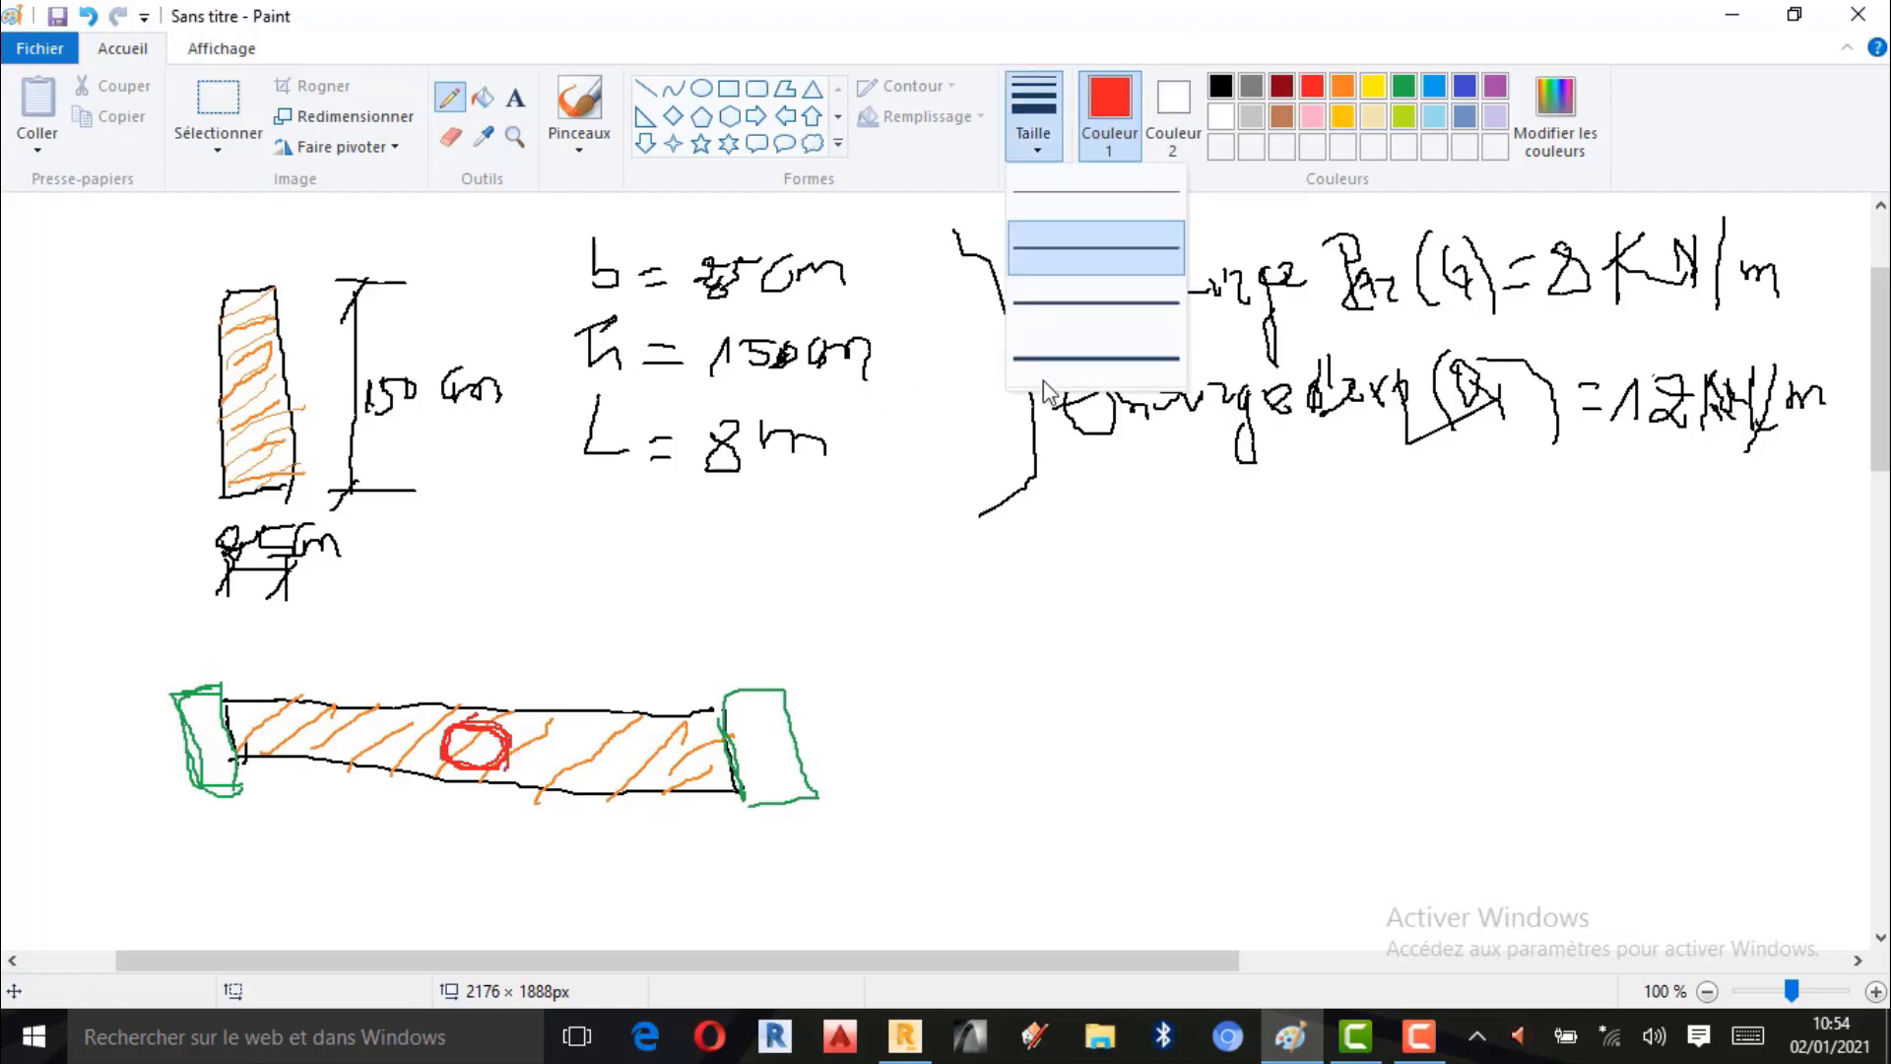
pyautogui.click(1076, 248)
# In black, draw an X-ended span dimension line under the beam labelled 8.
pyautogui.click(1218, 93)
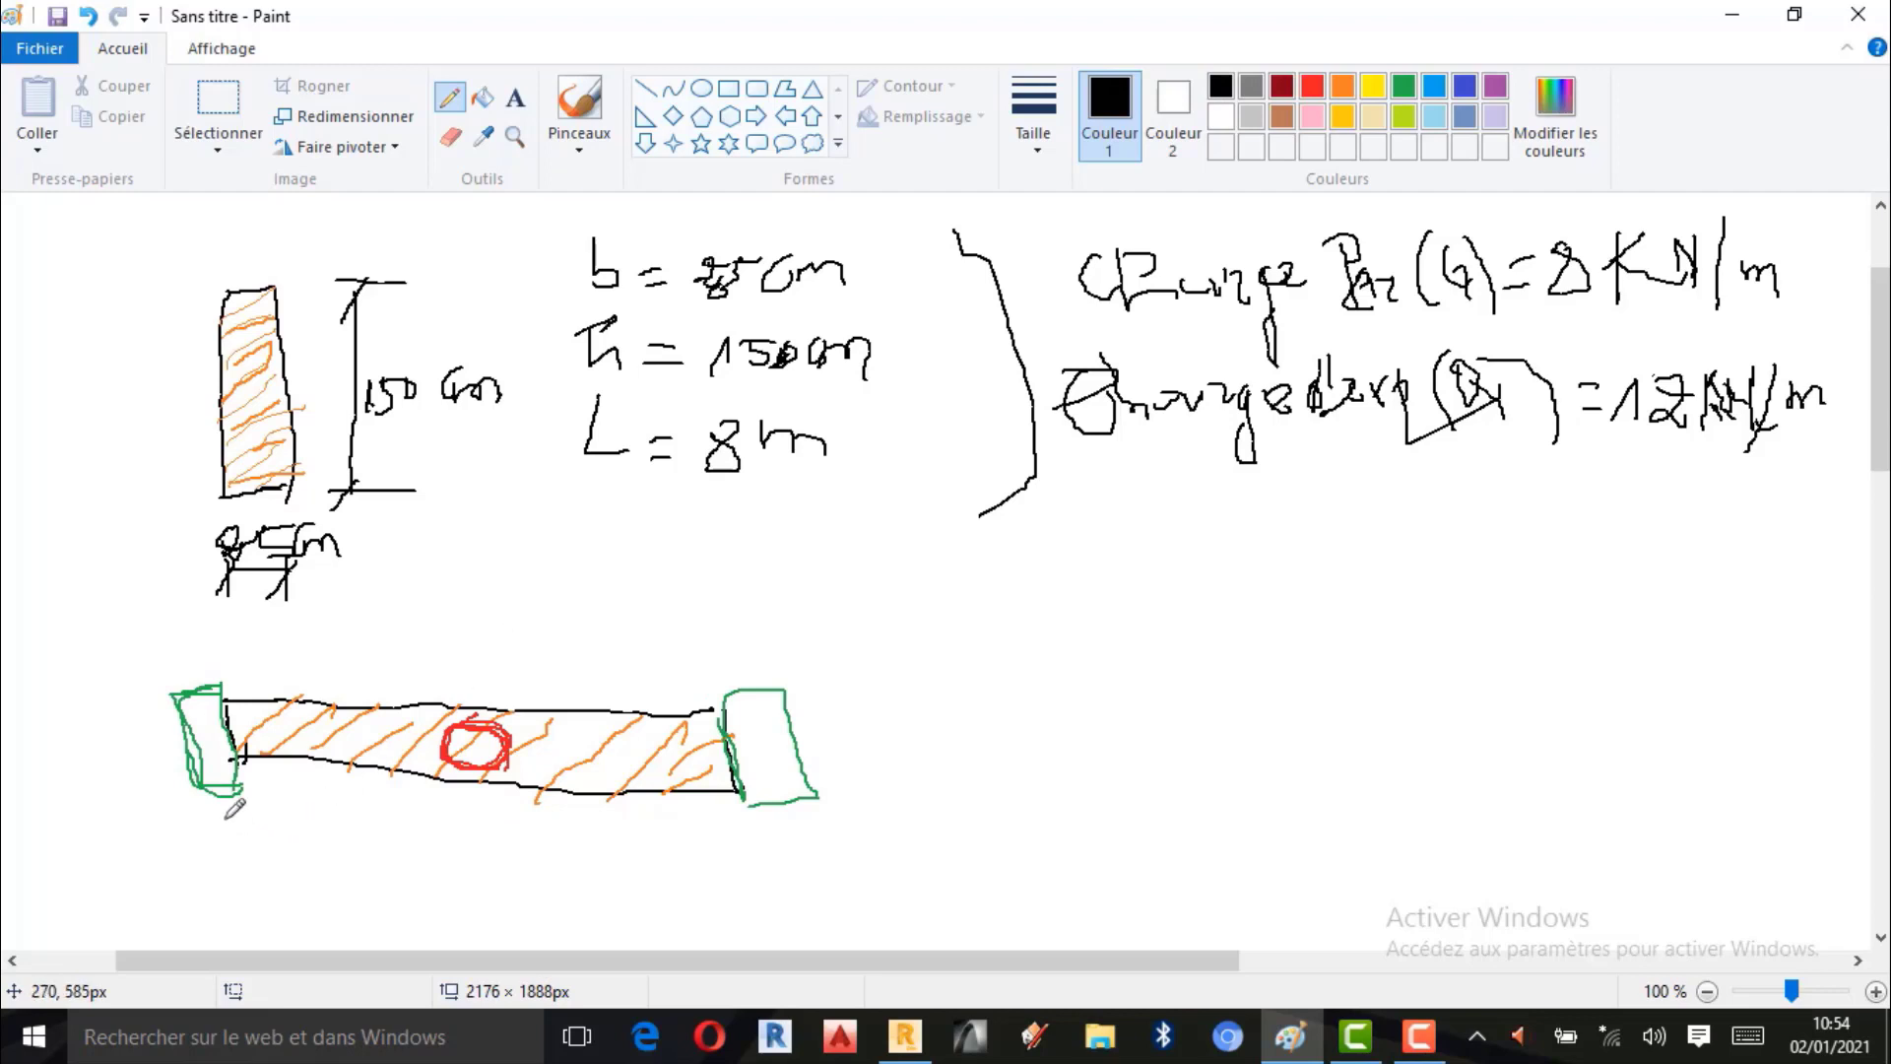
pyautogui.moveTo(227, 820)
pyautogui.mouseDown()
pyautogui.moveTo(581, 842)
pyautogui.moveTo(757, 867)
pyautogui.moveTo(757, 851)
pyautogui.moveTo(758, 889)
pyautogui.mouseUp()
pyautogui.moveTo(229, 825)
pyautogui.mouseDown()
pyautogui.moveTo(233, 859)
pyautogui.moveTo(217, 856)
pyautogui.mouseUp()
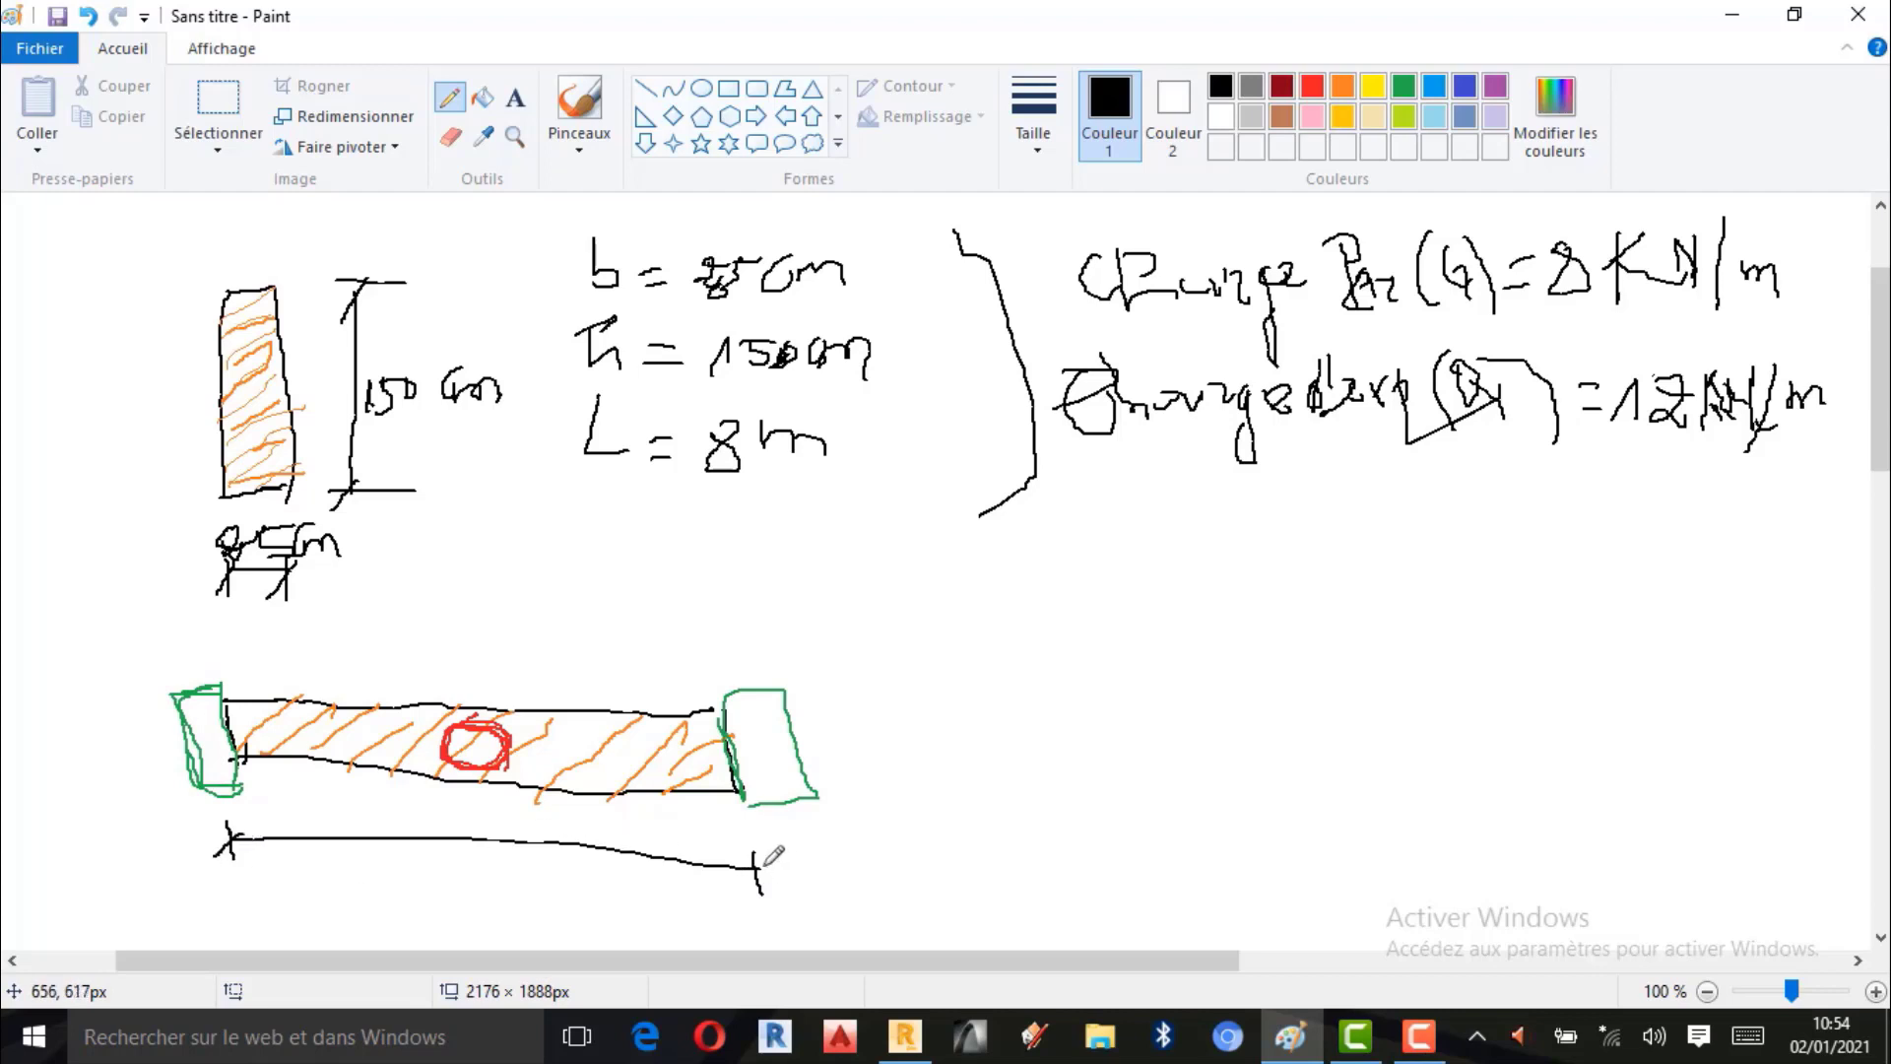
pyautogui.moveTo(764, 860); pyautogui.dragTo(735, 892)
pyautogui.moveTo(467, 806); pyautogui.dragTo(551, 839)
# Draw two diagonals down from the beam's lower corners and label them 'Raidisseurs'.
pyautogui.scroll(-3, 891, 576)
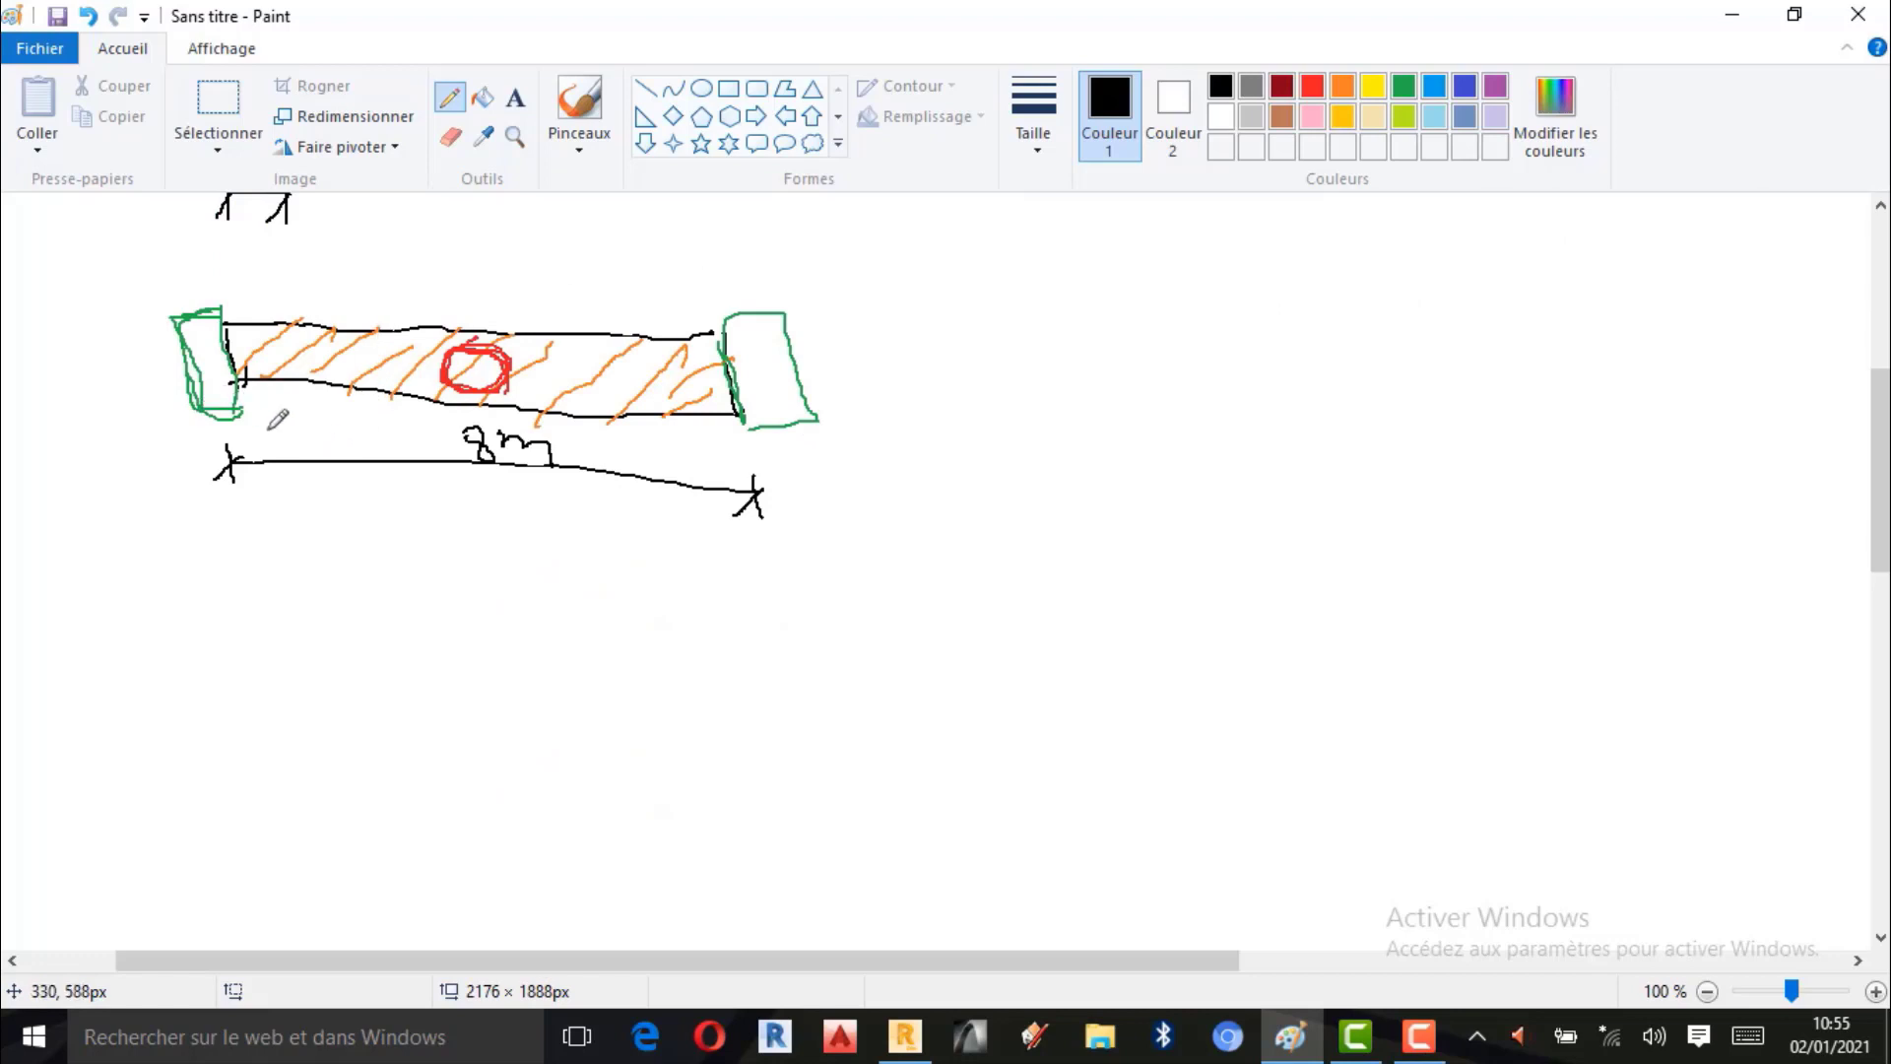
pyautogui.moveTo(233, 413); pyautogui.dragTo(513, 605)
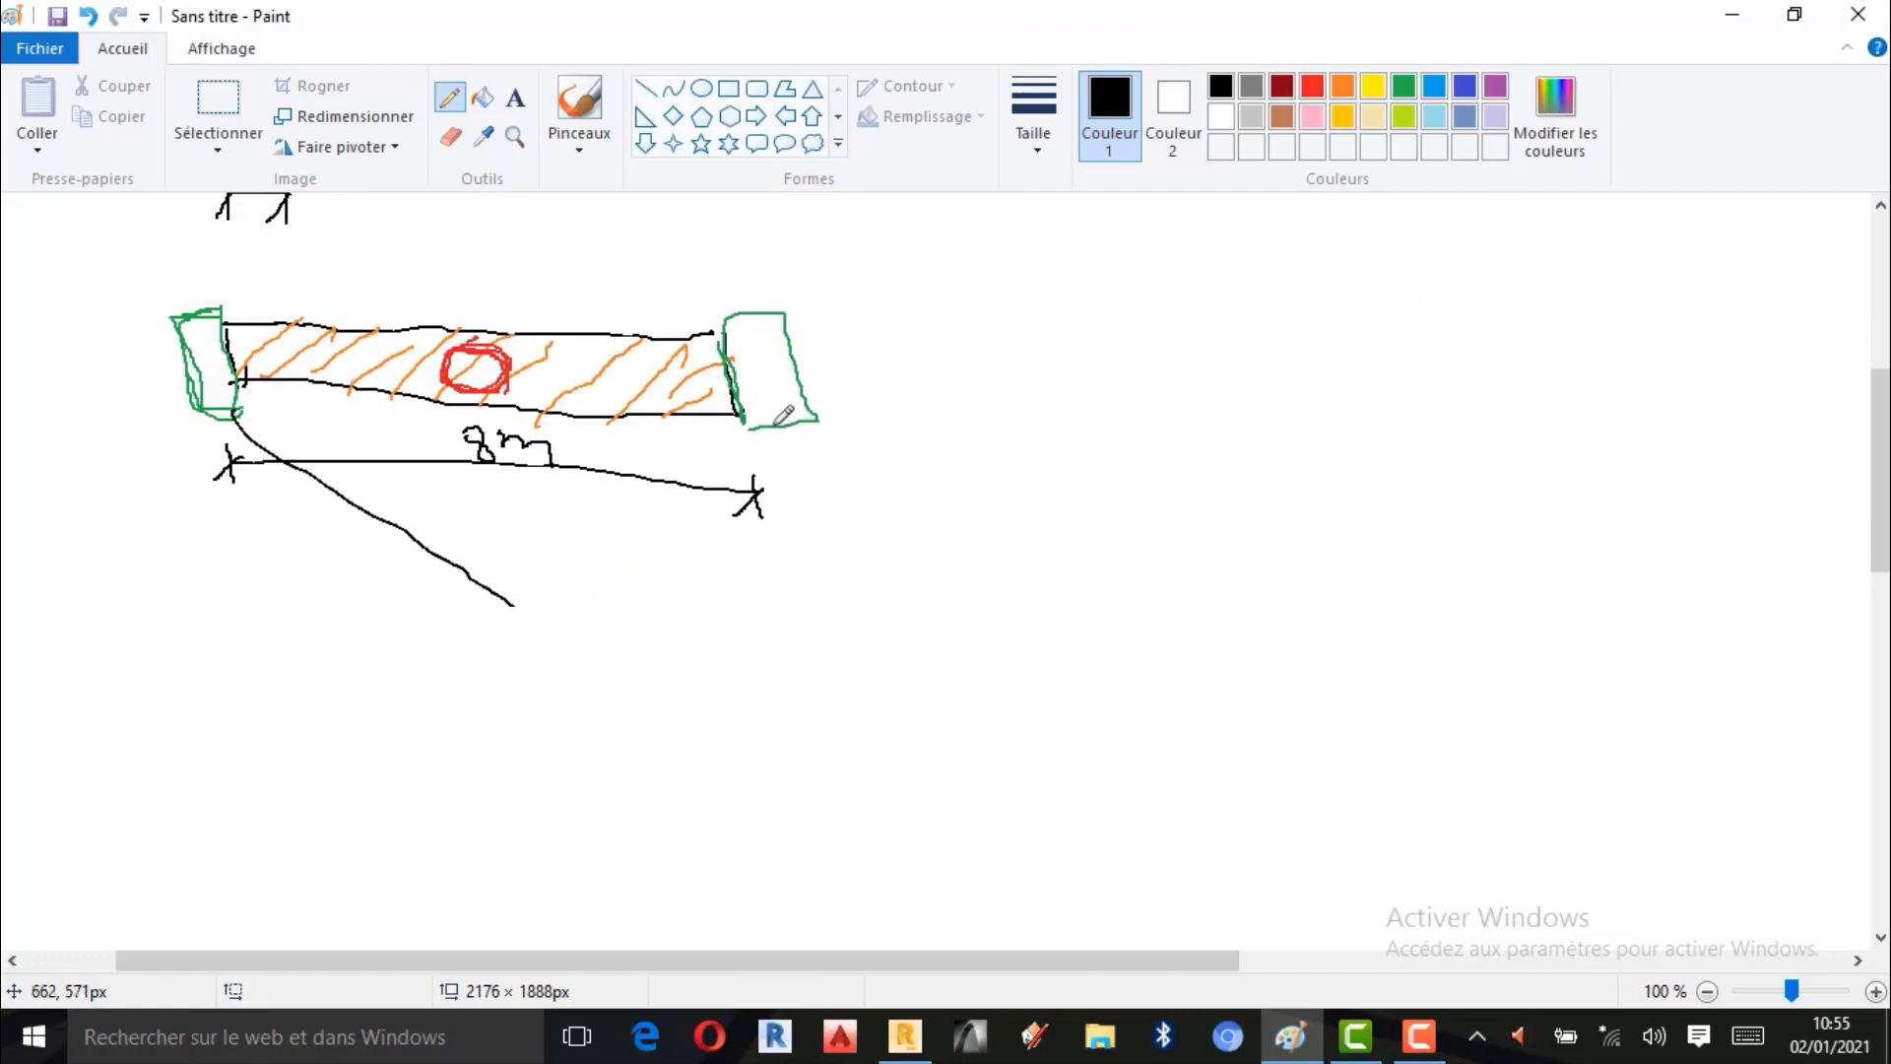
pyautogui.moveTo(770, 425)
pyautogui.mouseDown()
pyautogui.moveTo(492, 611)
pyautogui.moveTo(542, 647)
pyautogui.moveTo(519, 621)
pyautogui.moveTo(560, 622)
pyautogui.moveTo(562, 647)
pyautogui.moveTo(595, 659)
pyautogui.moveTo(645, 657)
pyautogui.moveTo(617, 643)
pyautogui.moveTo(663, 661)
pyautogui.moveTo(642, 624)
pyautogui.moveTo(671, 654)
pyautogui.moveTo(690, 620)
pyautogui.moveTo(692, 647)
pyautogui.moveTo(717, 643)
pyautogui.moveTo(700, 625)
pyautogui.moveTo(721, 646)
pyautogui.moveTo(747, 626)
pyautogui.moveTo(792, 634)
pyautogui.moveTo(763, 613)
pyautogui.moveTo(806, 634)
pyautogui.moveTo(811, 614)
pyautogui.moveTo(812, 633)
pyautogui.moveTo(819, 610)
pyautogui.moveTo(871, 632)
pyautogui.mouseUp()
pyautogui.click(639, 624)
pyautogui.click(708, 628)
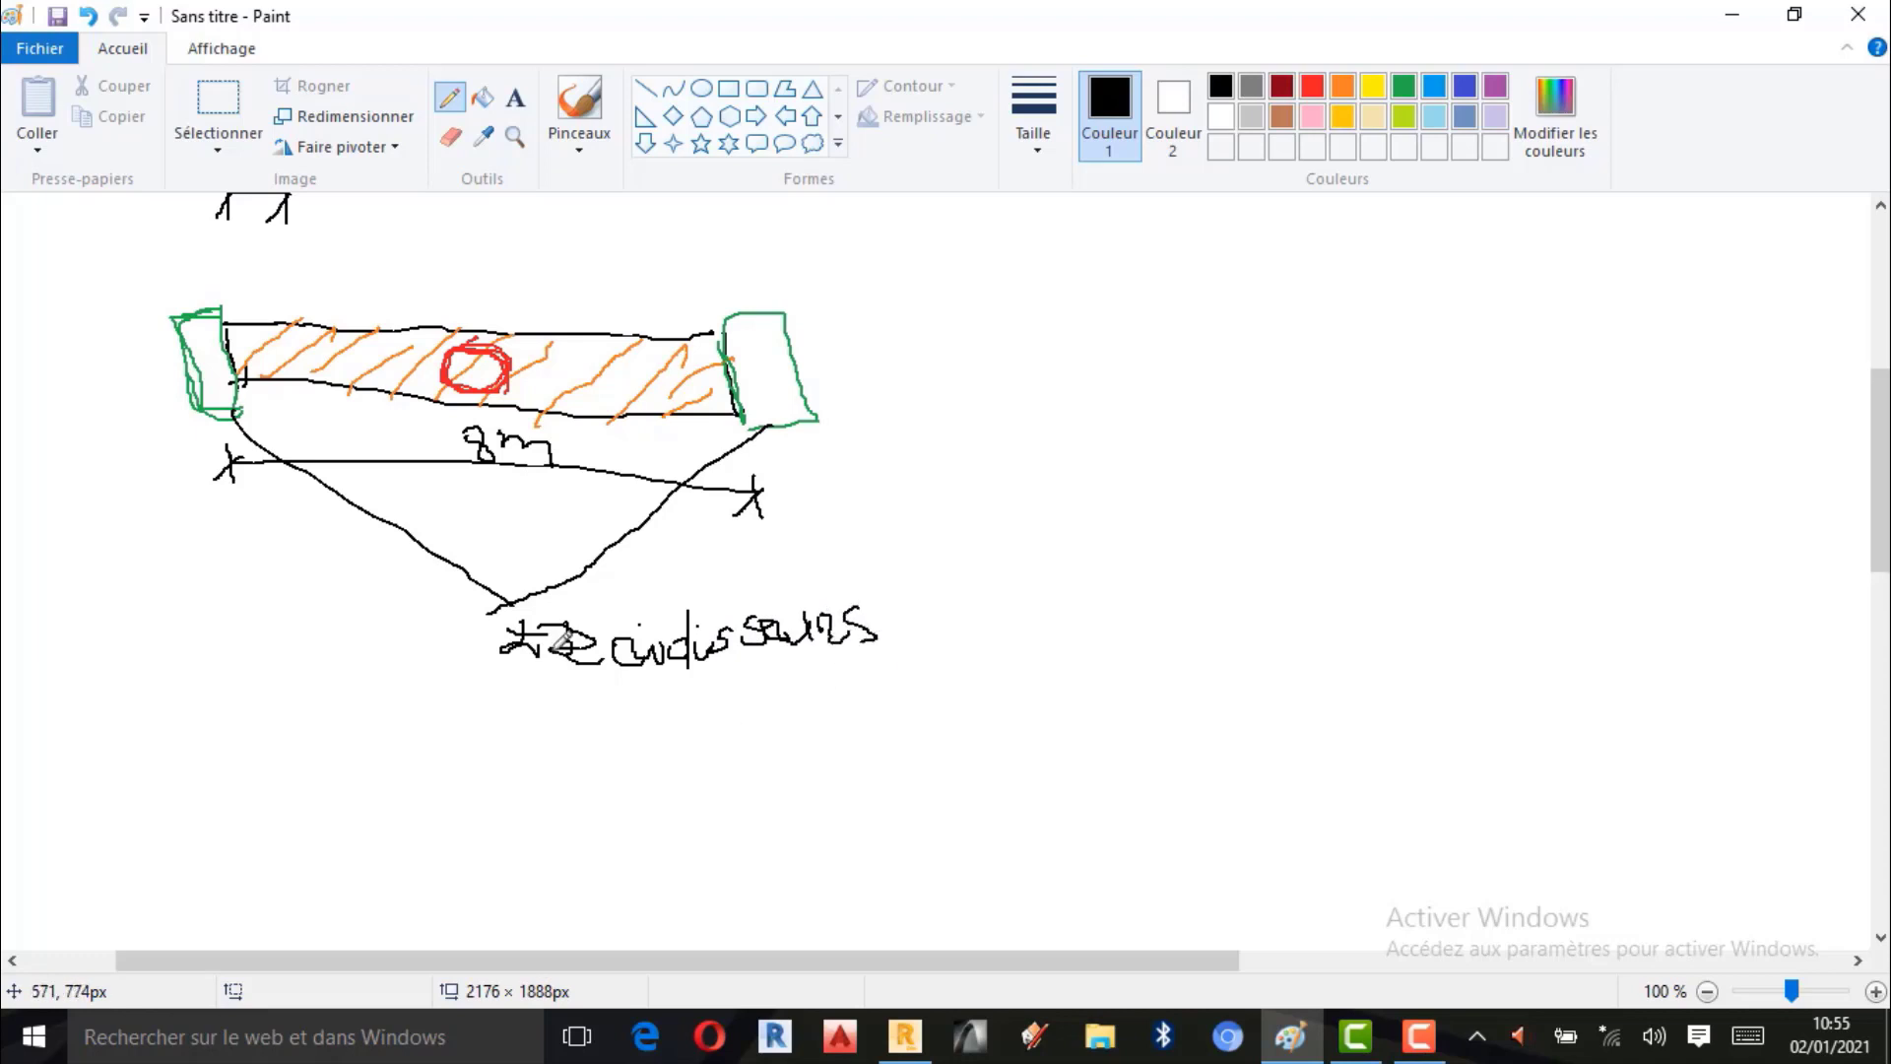
# Switch the pencil to the second, thinner line thickness.
pyautogui.scroll(3, 549, 585)
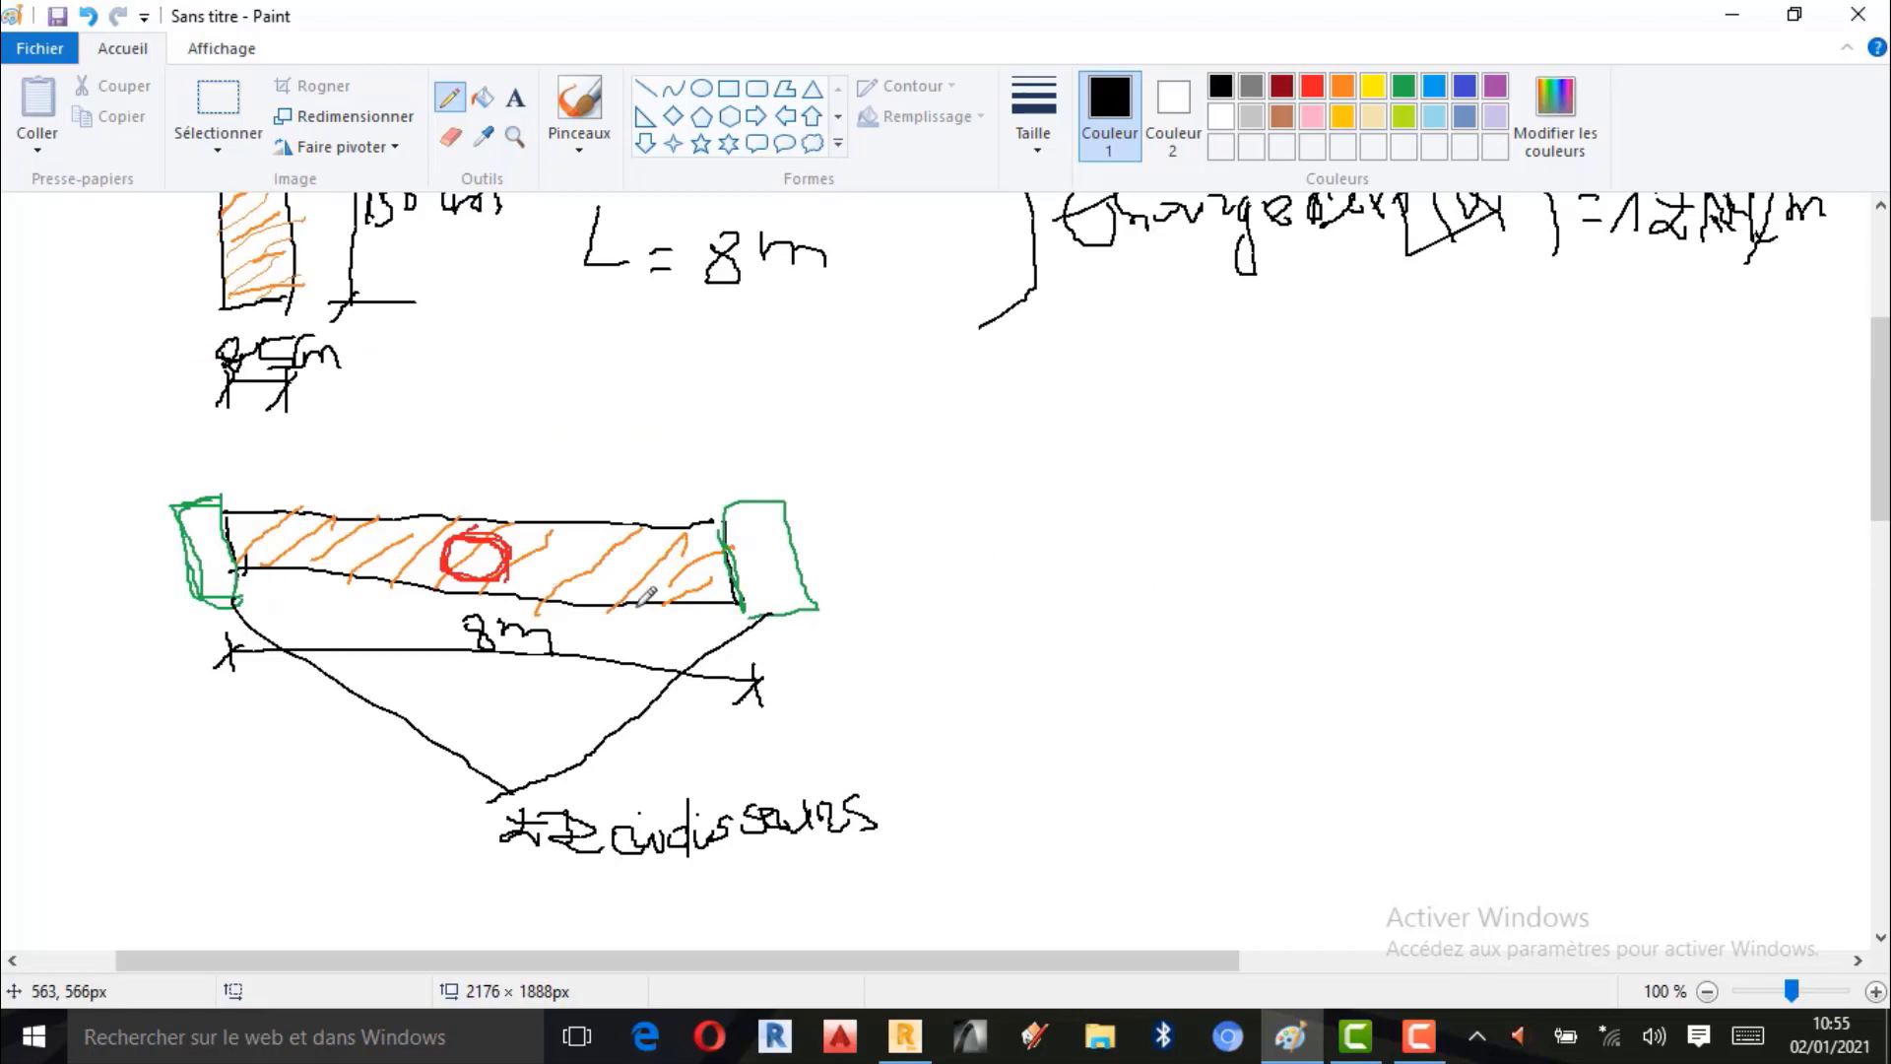
pyautogui.scroll(3, 610, 583)
pyautogui.scroll(-3, 552, 576)
pyautogui.click(1060, 106)
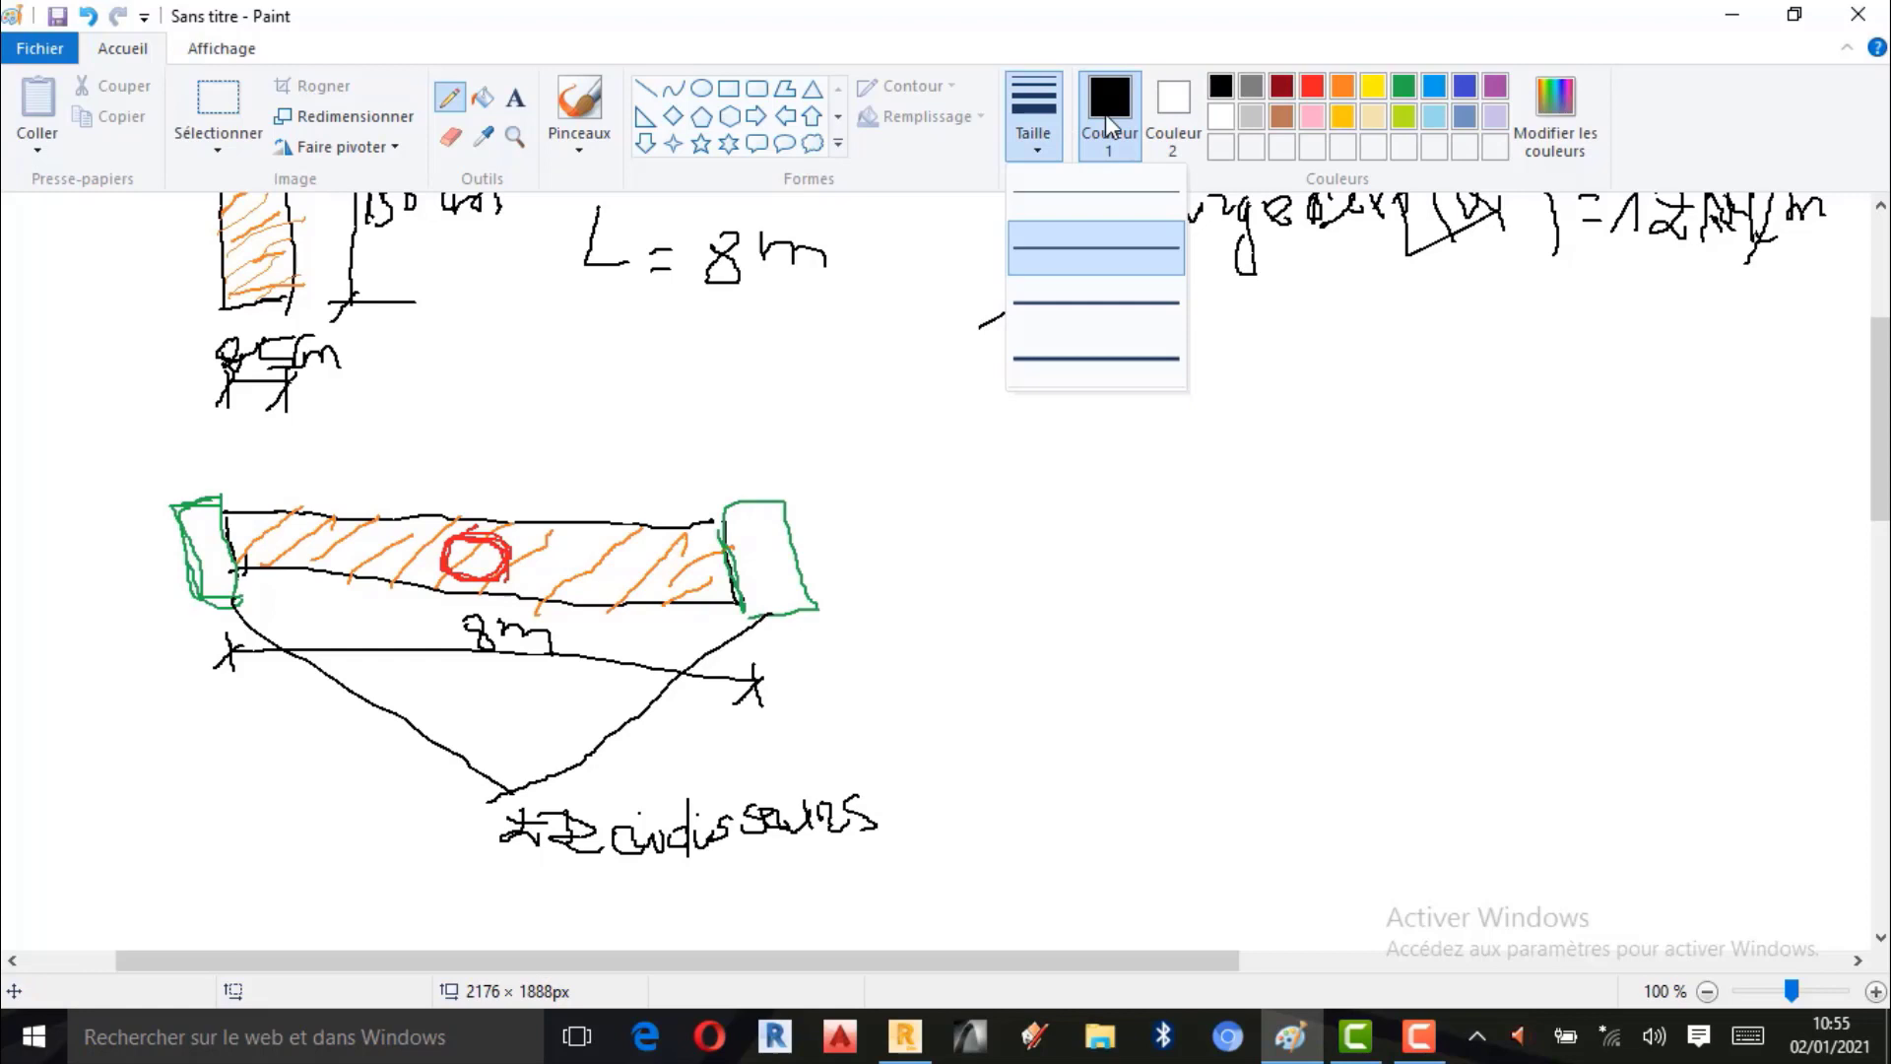
pyautogui.click(1105, 257)
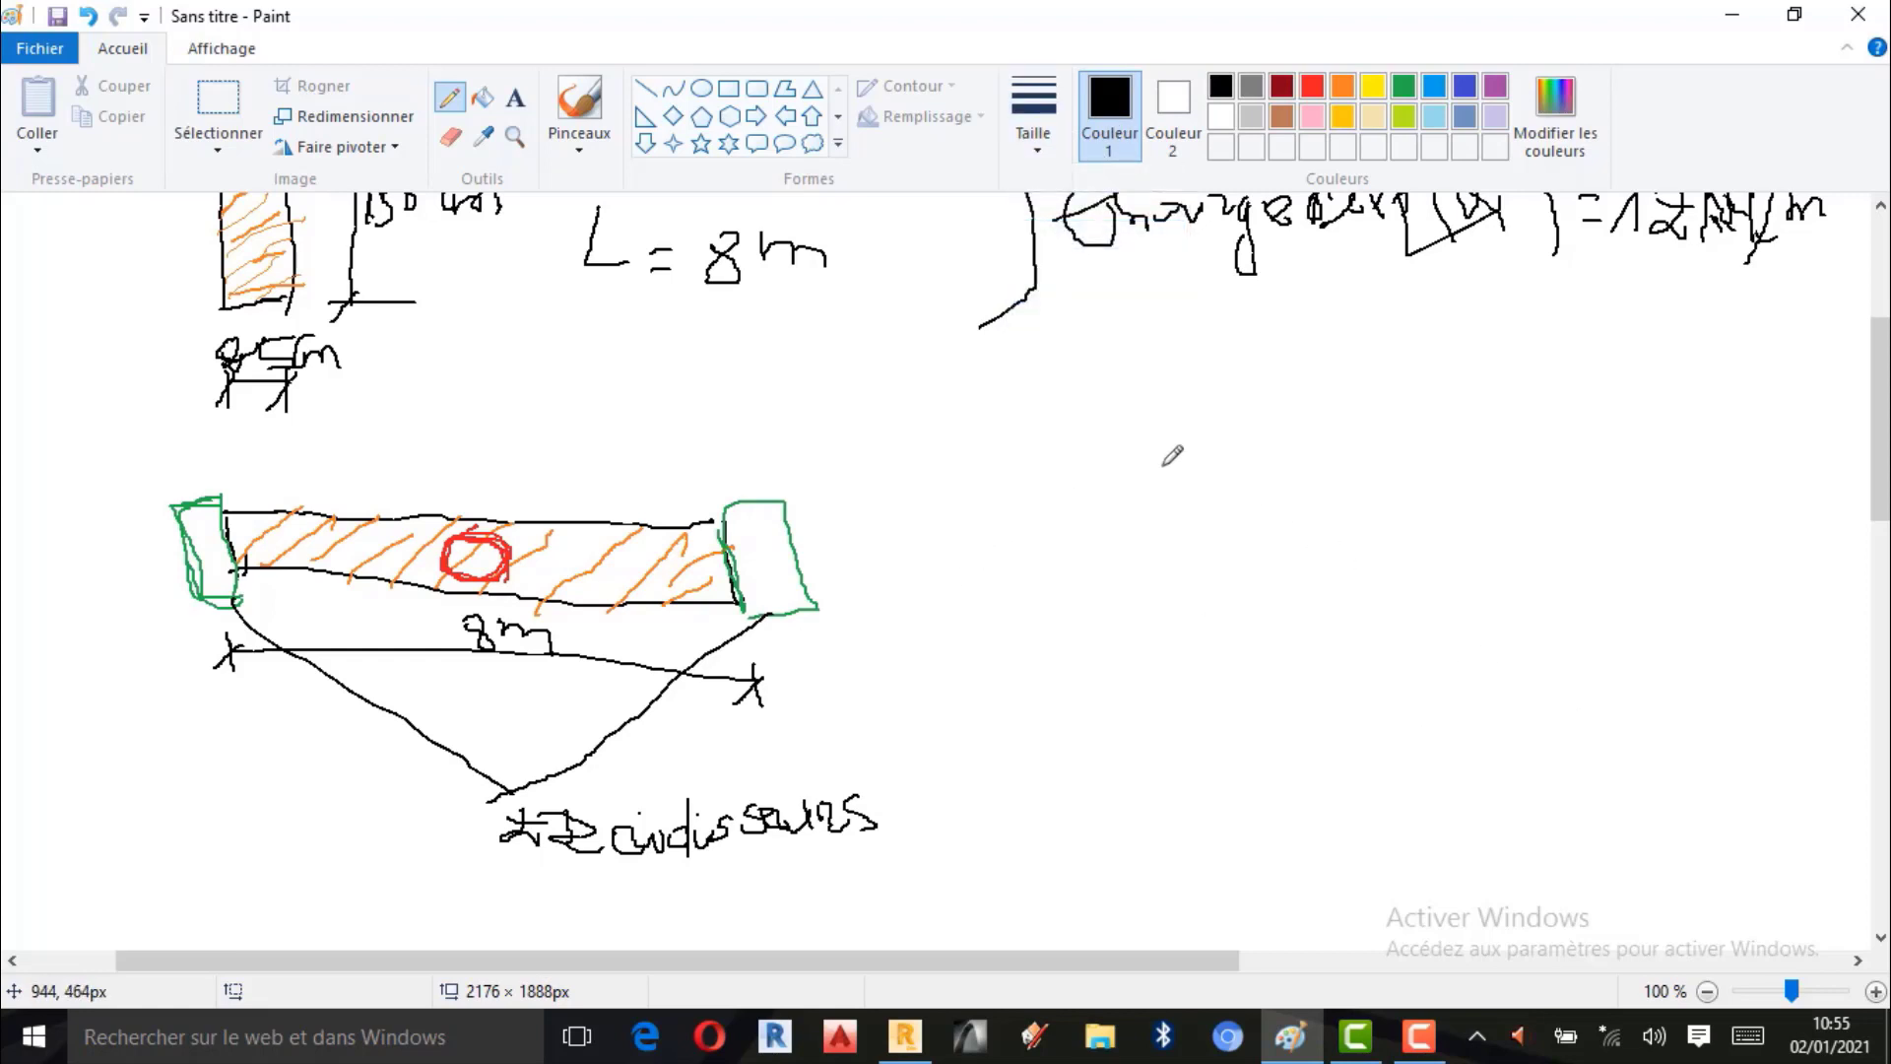
pyautogui.scroll(3, 1034, 519)
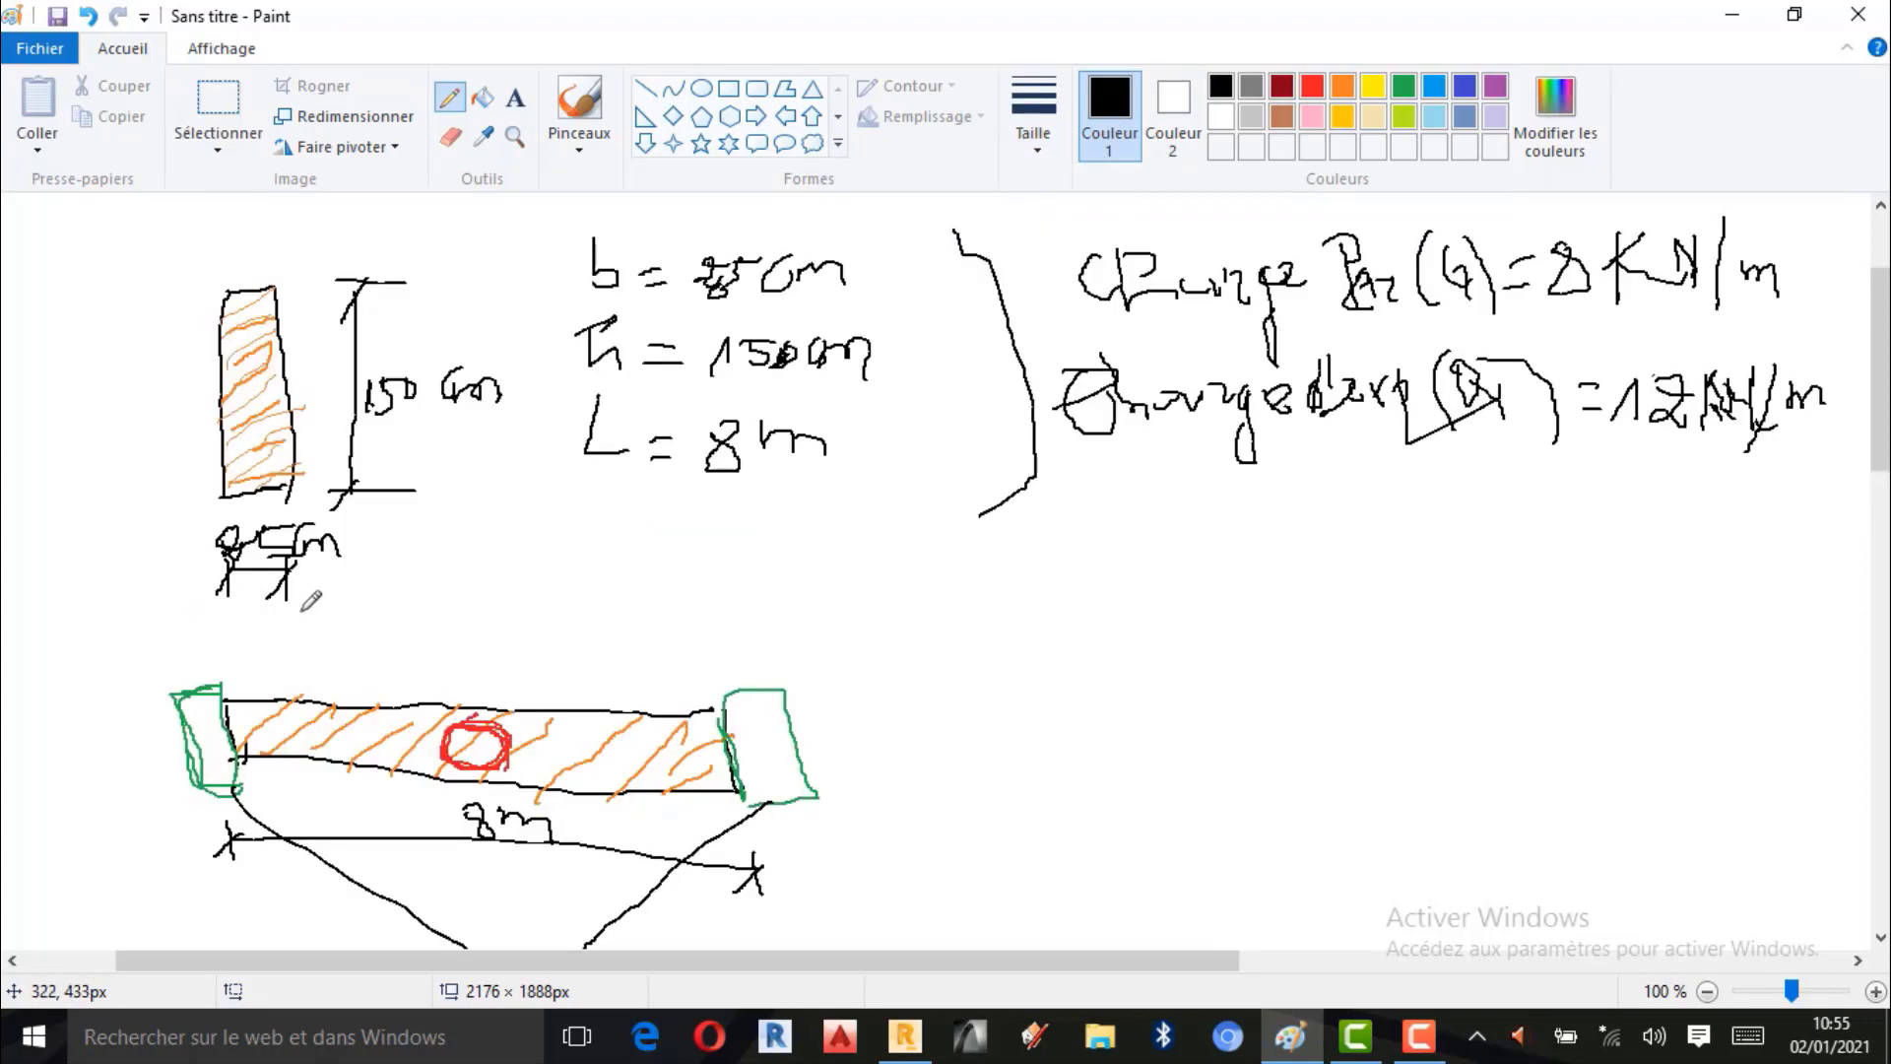
# Write a circled 1 by the section, 2 by the elevation, and 3 to the right.
pyautogui.moveTo(118, 386)
pyautogui.mouseDown()
pyautogui.moveTo(123, 445)
pyautogui.moveTo(147, 412)
pyautogui.moveTo(138, 364)
pyautogui.moveTo(97, 370)
pyautogui.mouseUp()
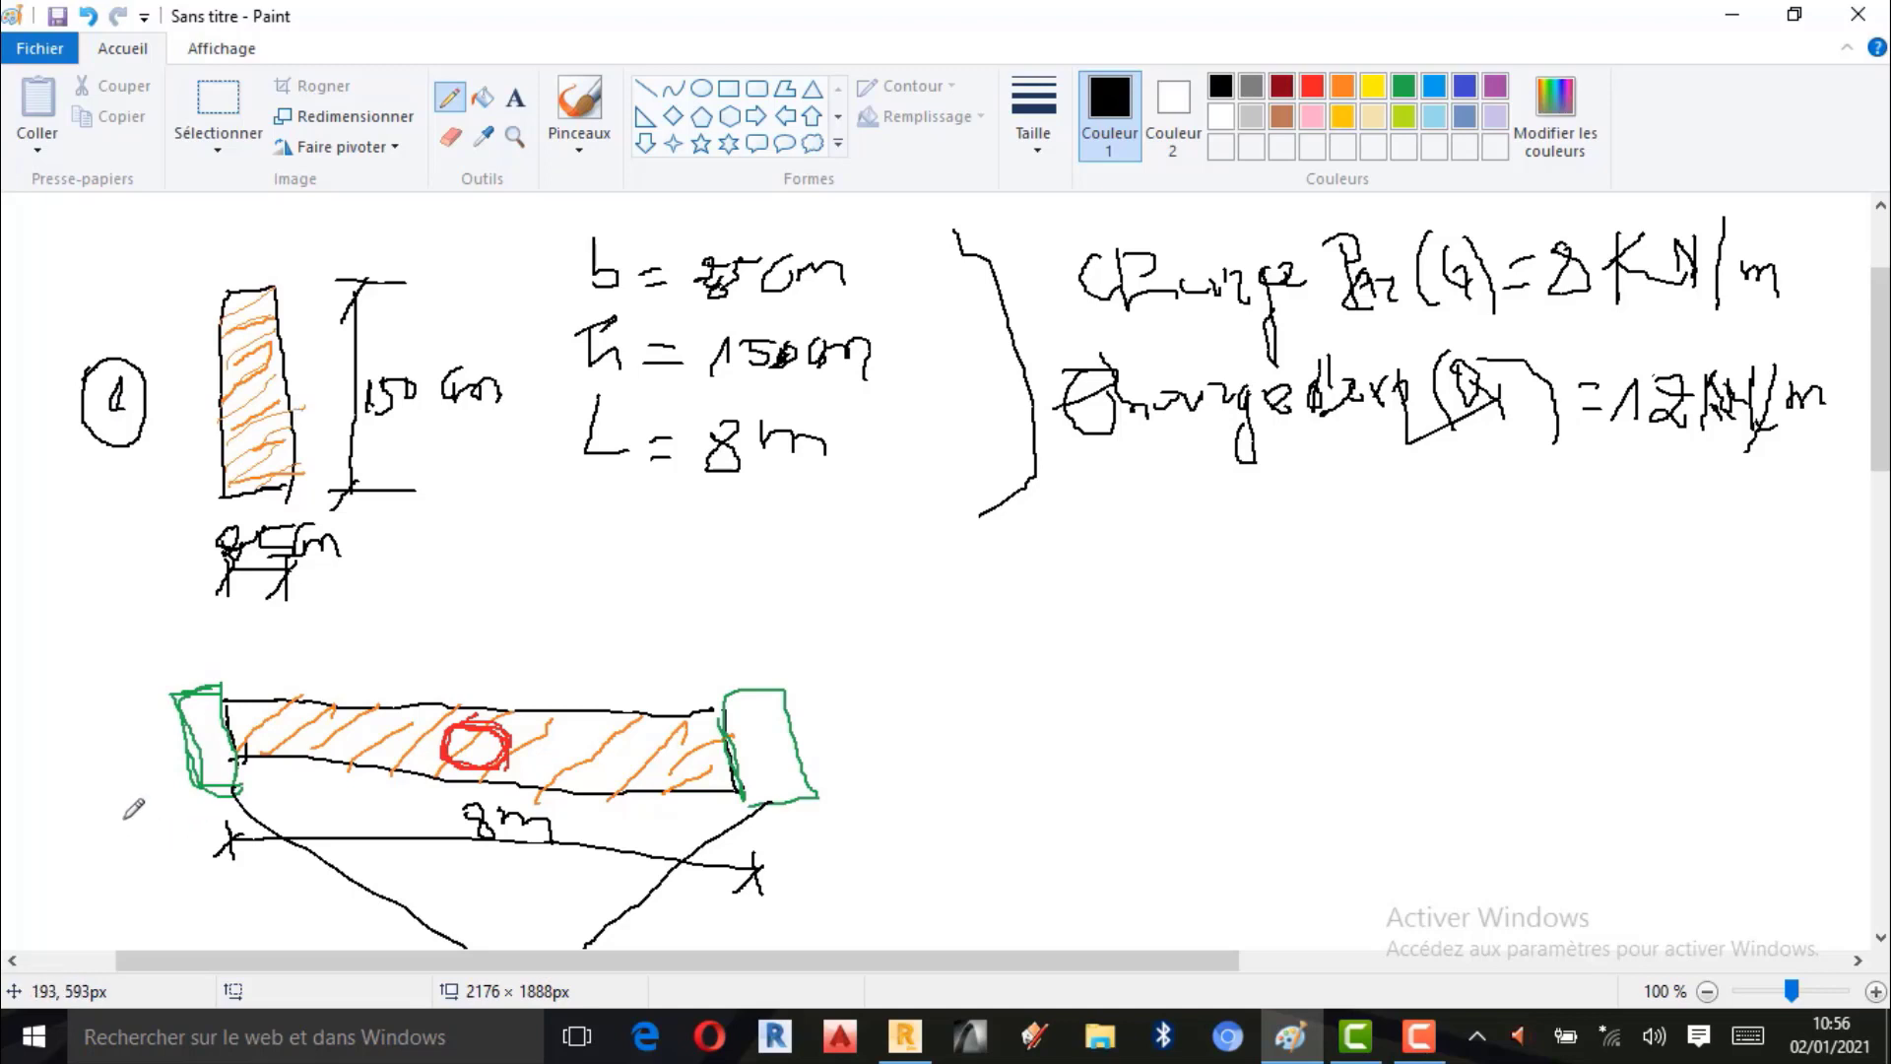
pyautogui.moveTo(98, 745)
pyautogui.mouseDown()
pyautogui.moveTo(106, 783)
pyautogui.moveTo(74, 812)
pyautogui.moveTo(138, 754)
pyautogui.moveTo(109, 701)
pyautogui.moveTo(86, 722)
pyautogui.mouseUp()
pyautogui.scroll(-3, 388, 744)
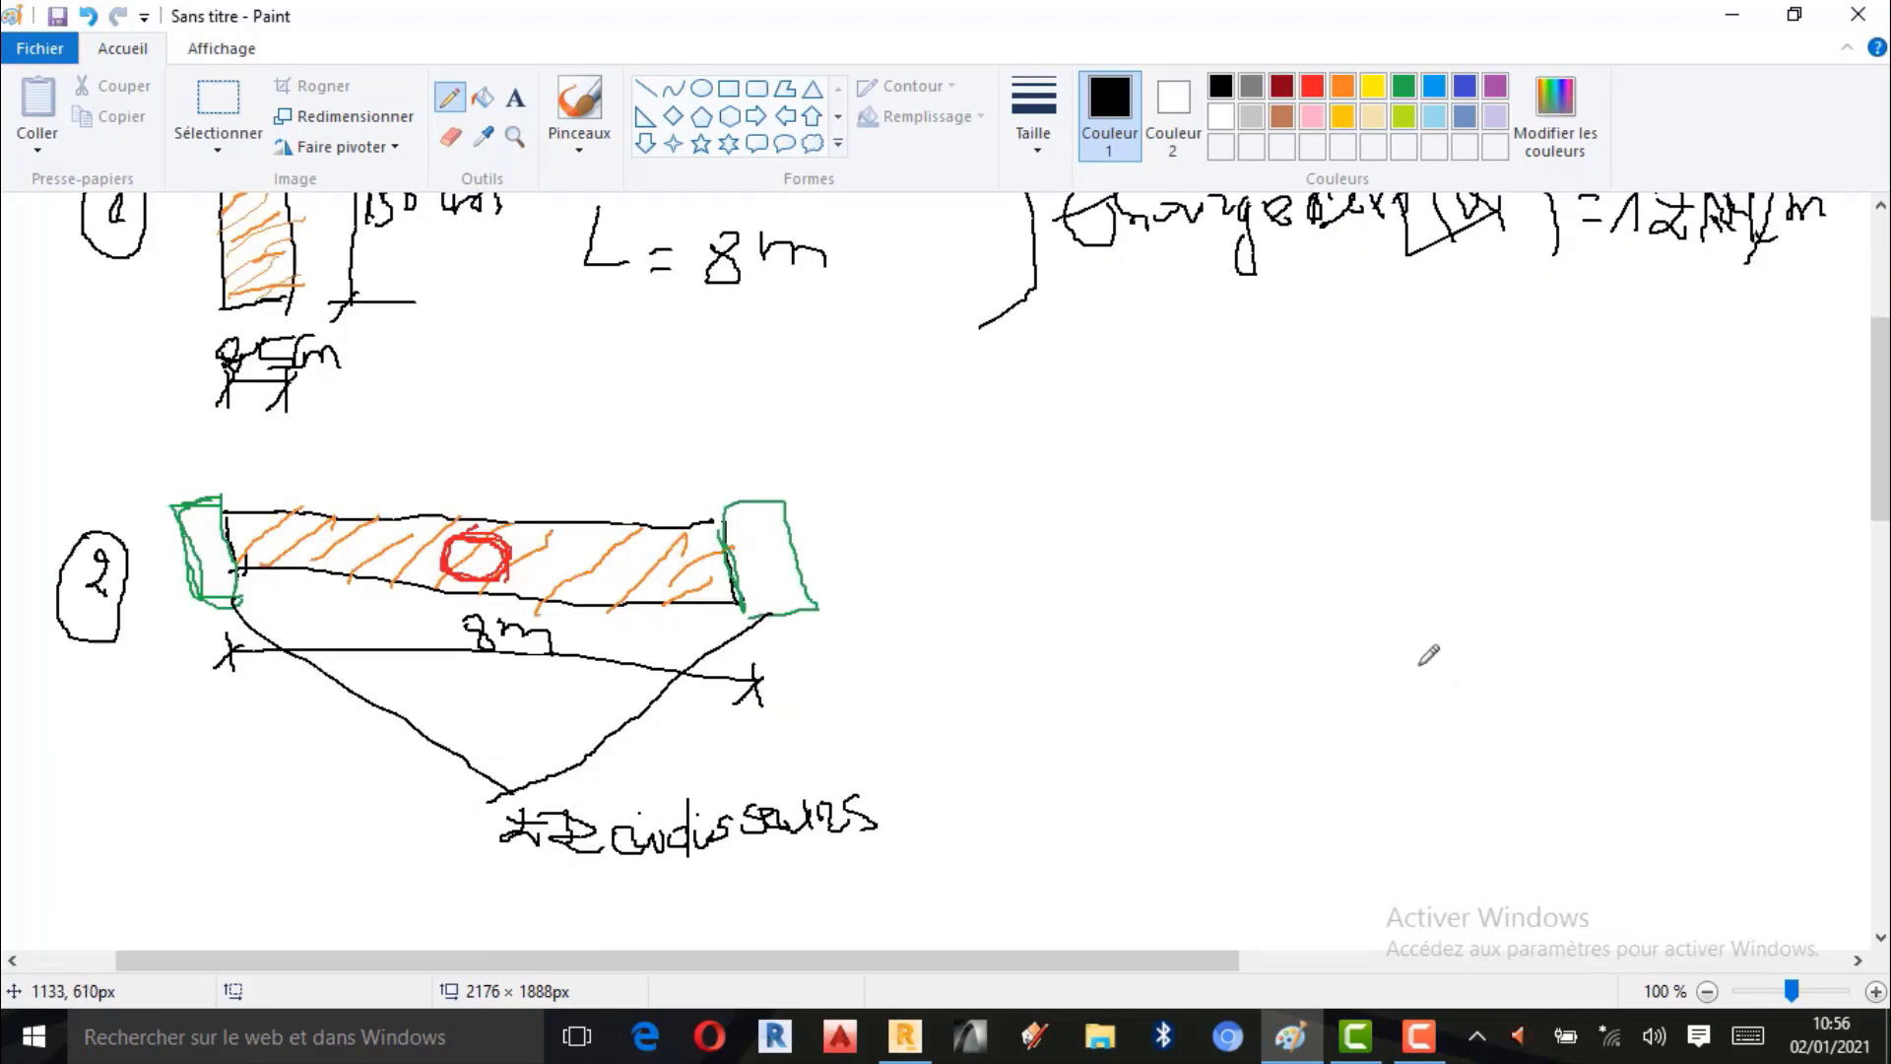
pyautogui.moveTo(1026, 471)
pyautogui.mouseDown()
pyautogui.moveTo(1026, 512)
pyautogui.moveTo(1026, 450)
pyautogui.moveTo(990, 511)
pyautogui.moveTo(1027, 555)
pyautogui.moveTo(1105, 476)
pyautogui.moveTo(1027, 448)
pyautogui.mouseUp()
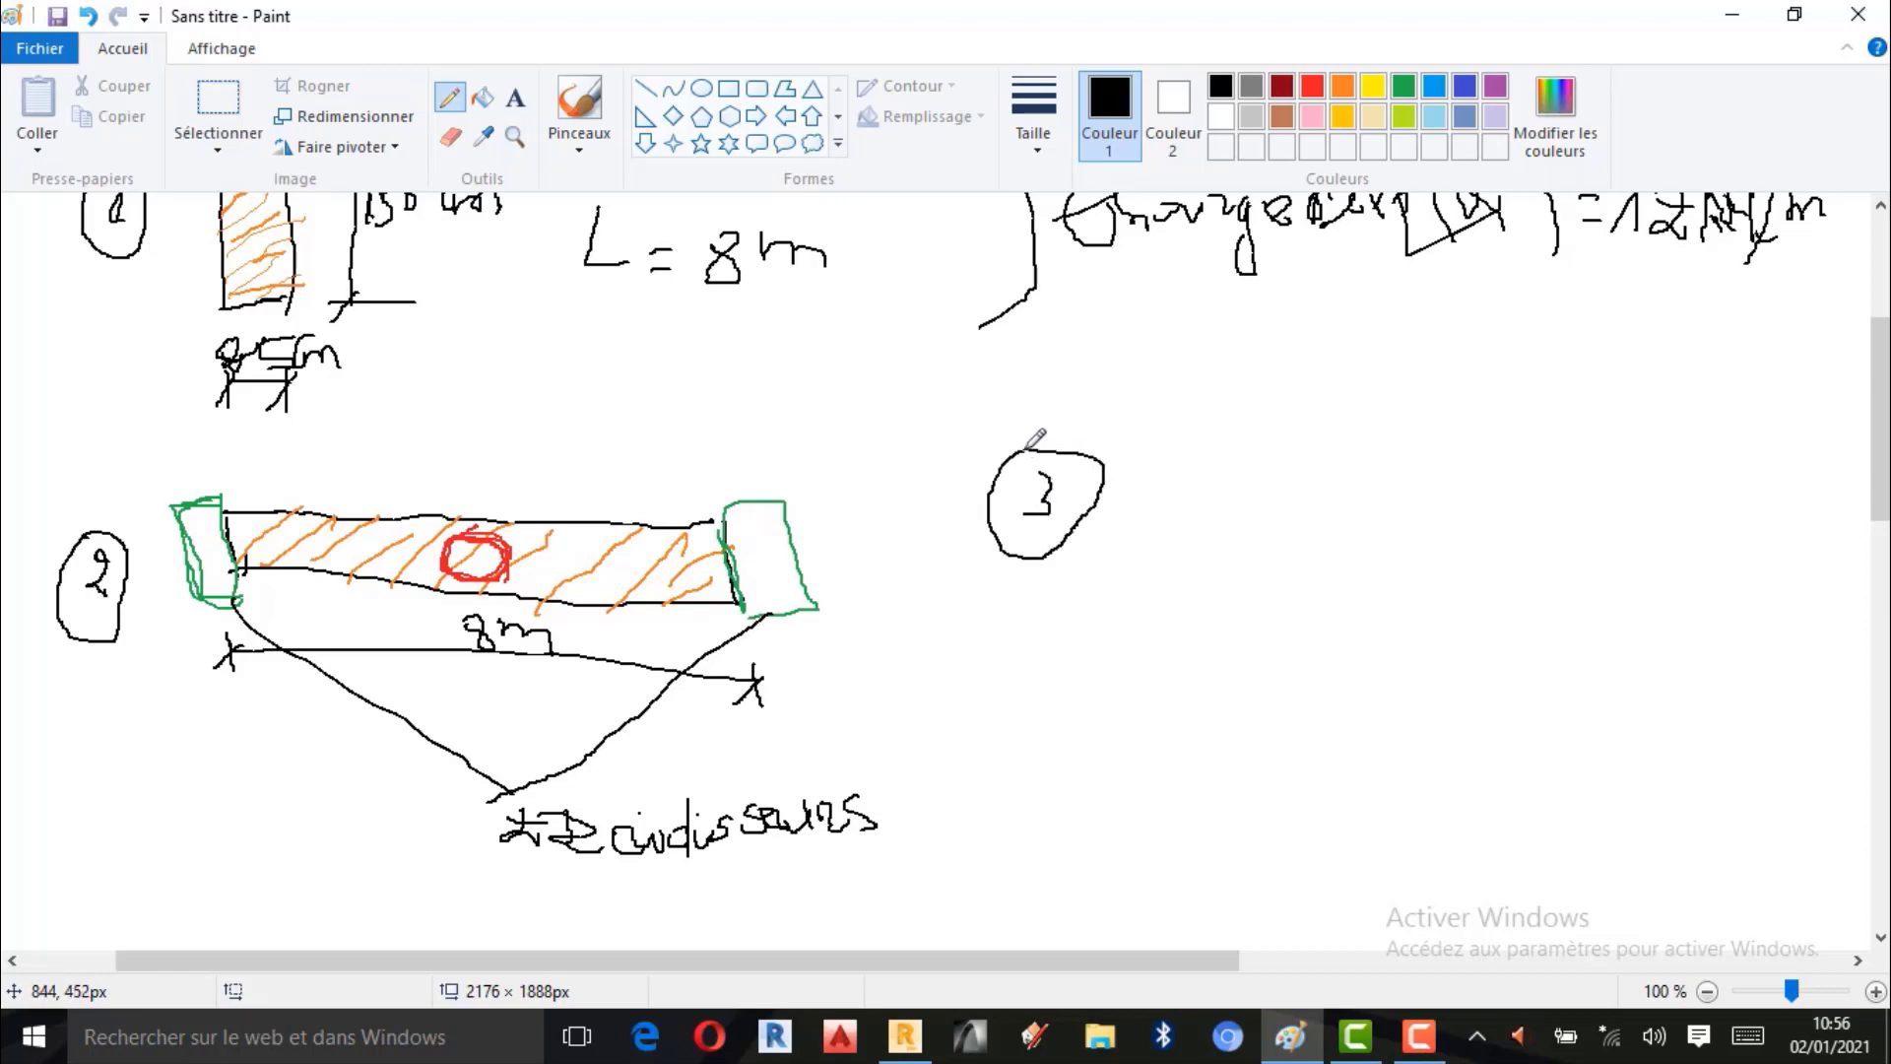
pyautogui.scroll(2, 1467, 517)
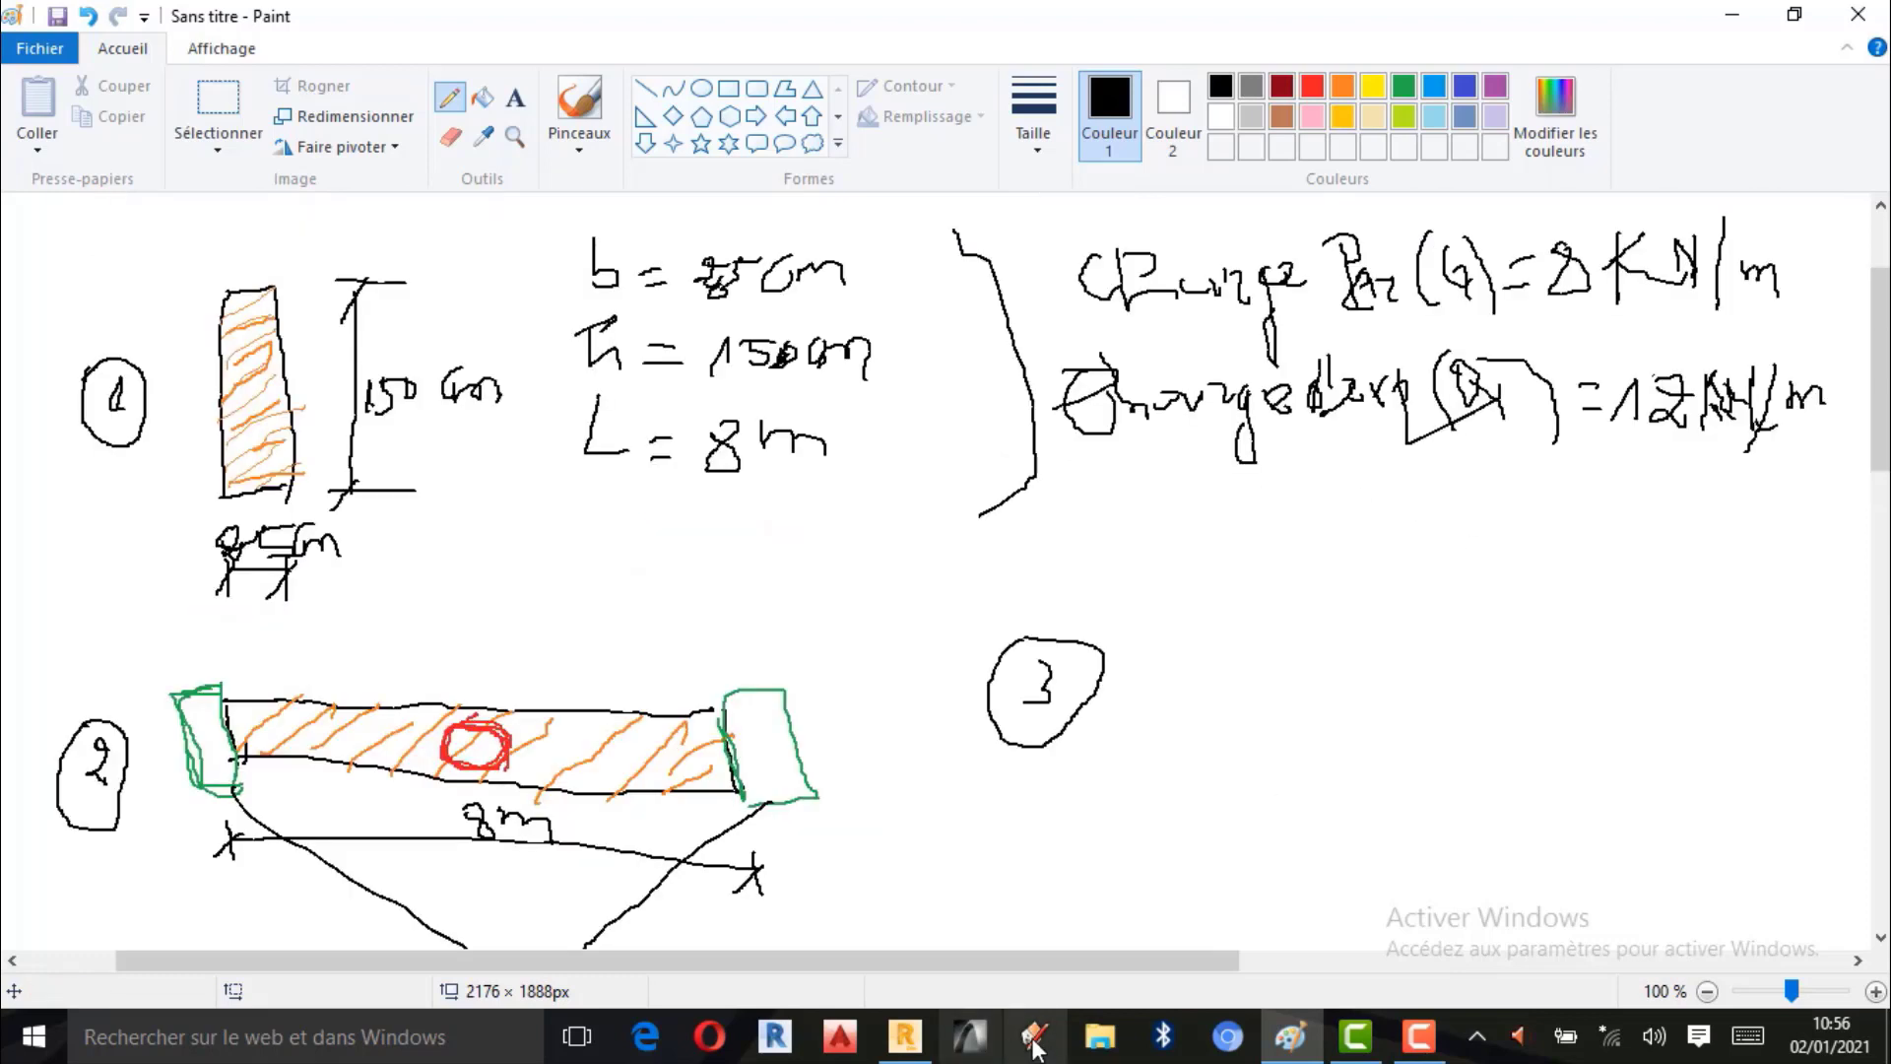
pyautogui.moveTo(1092, 973); pyautogui.dragTo(1261, 969)
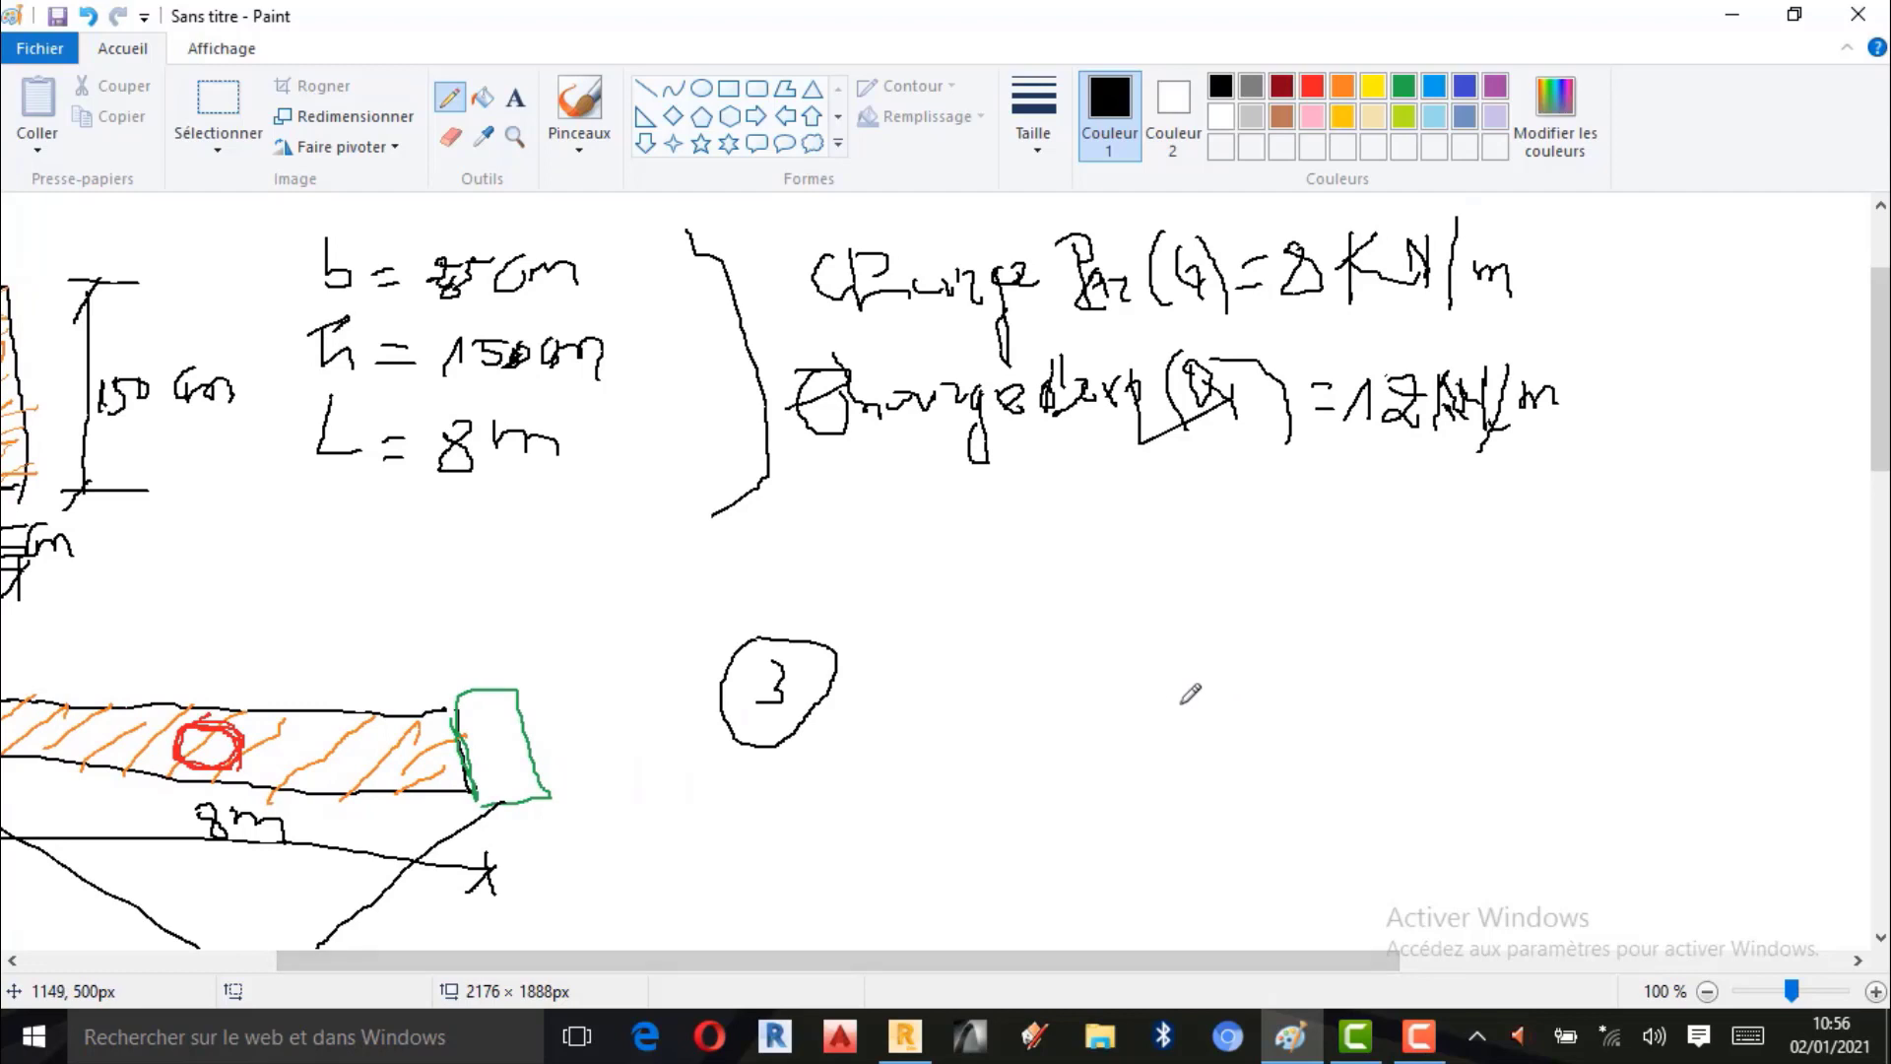
pyautogui.click(1208, 557)
pyautogui.moveTo(1225, 561); pyautogui.dragTo(1564, 674)
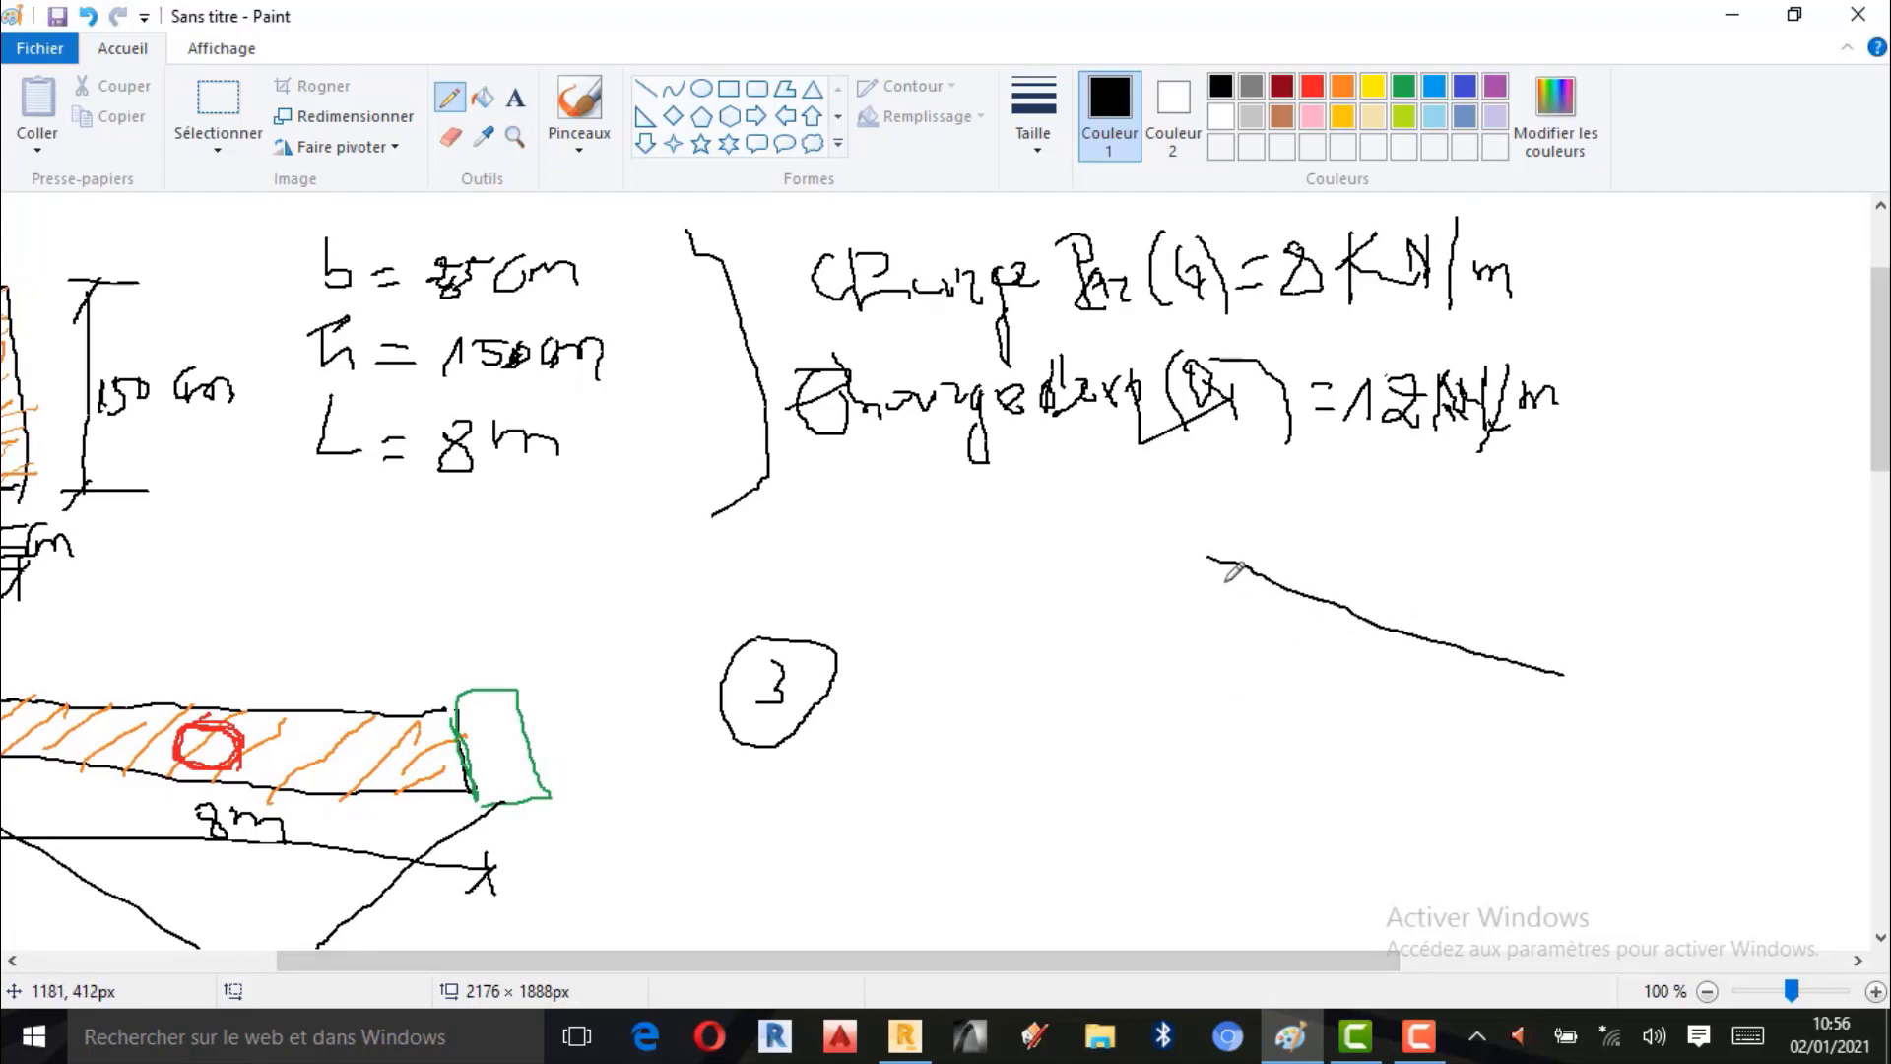
pyautogui.click(450, 138)
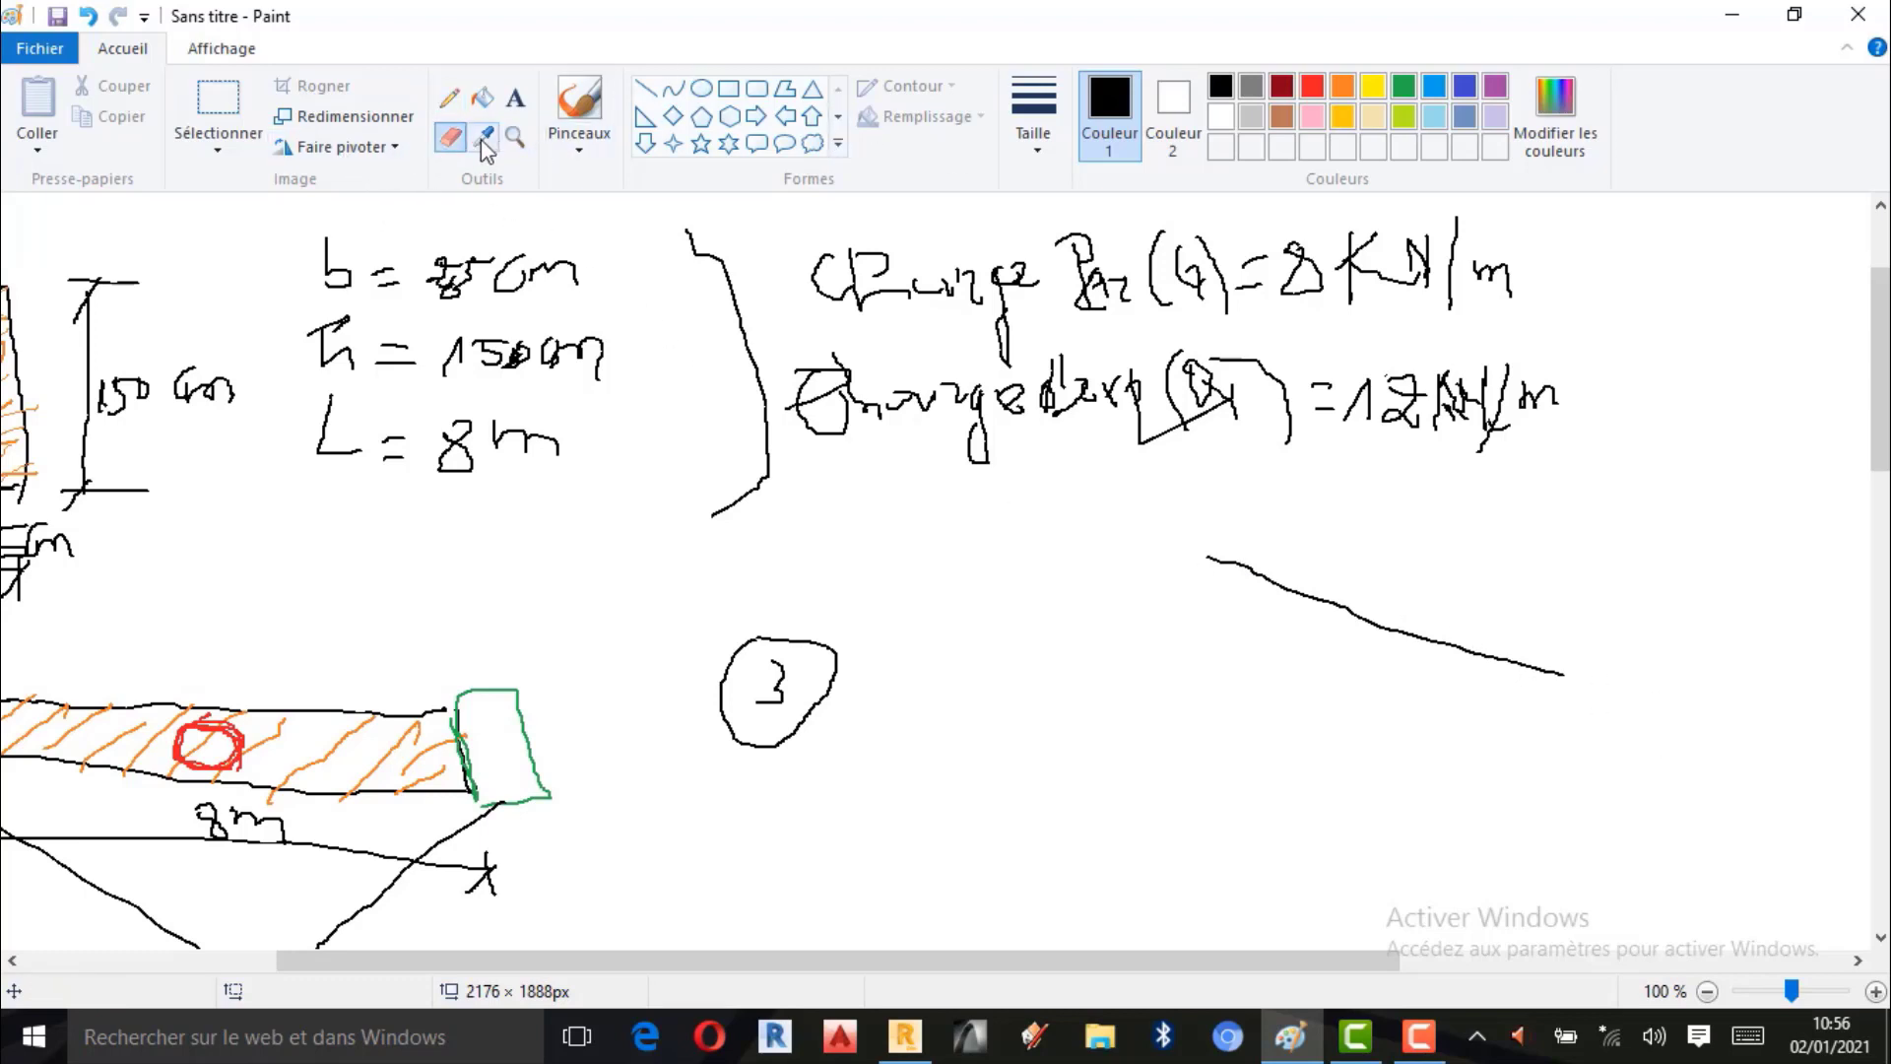
pyautogui.moveTo(1592, 685); pyautogui.dragTo(1477, 656)
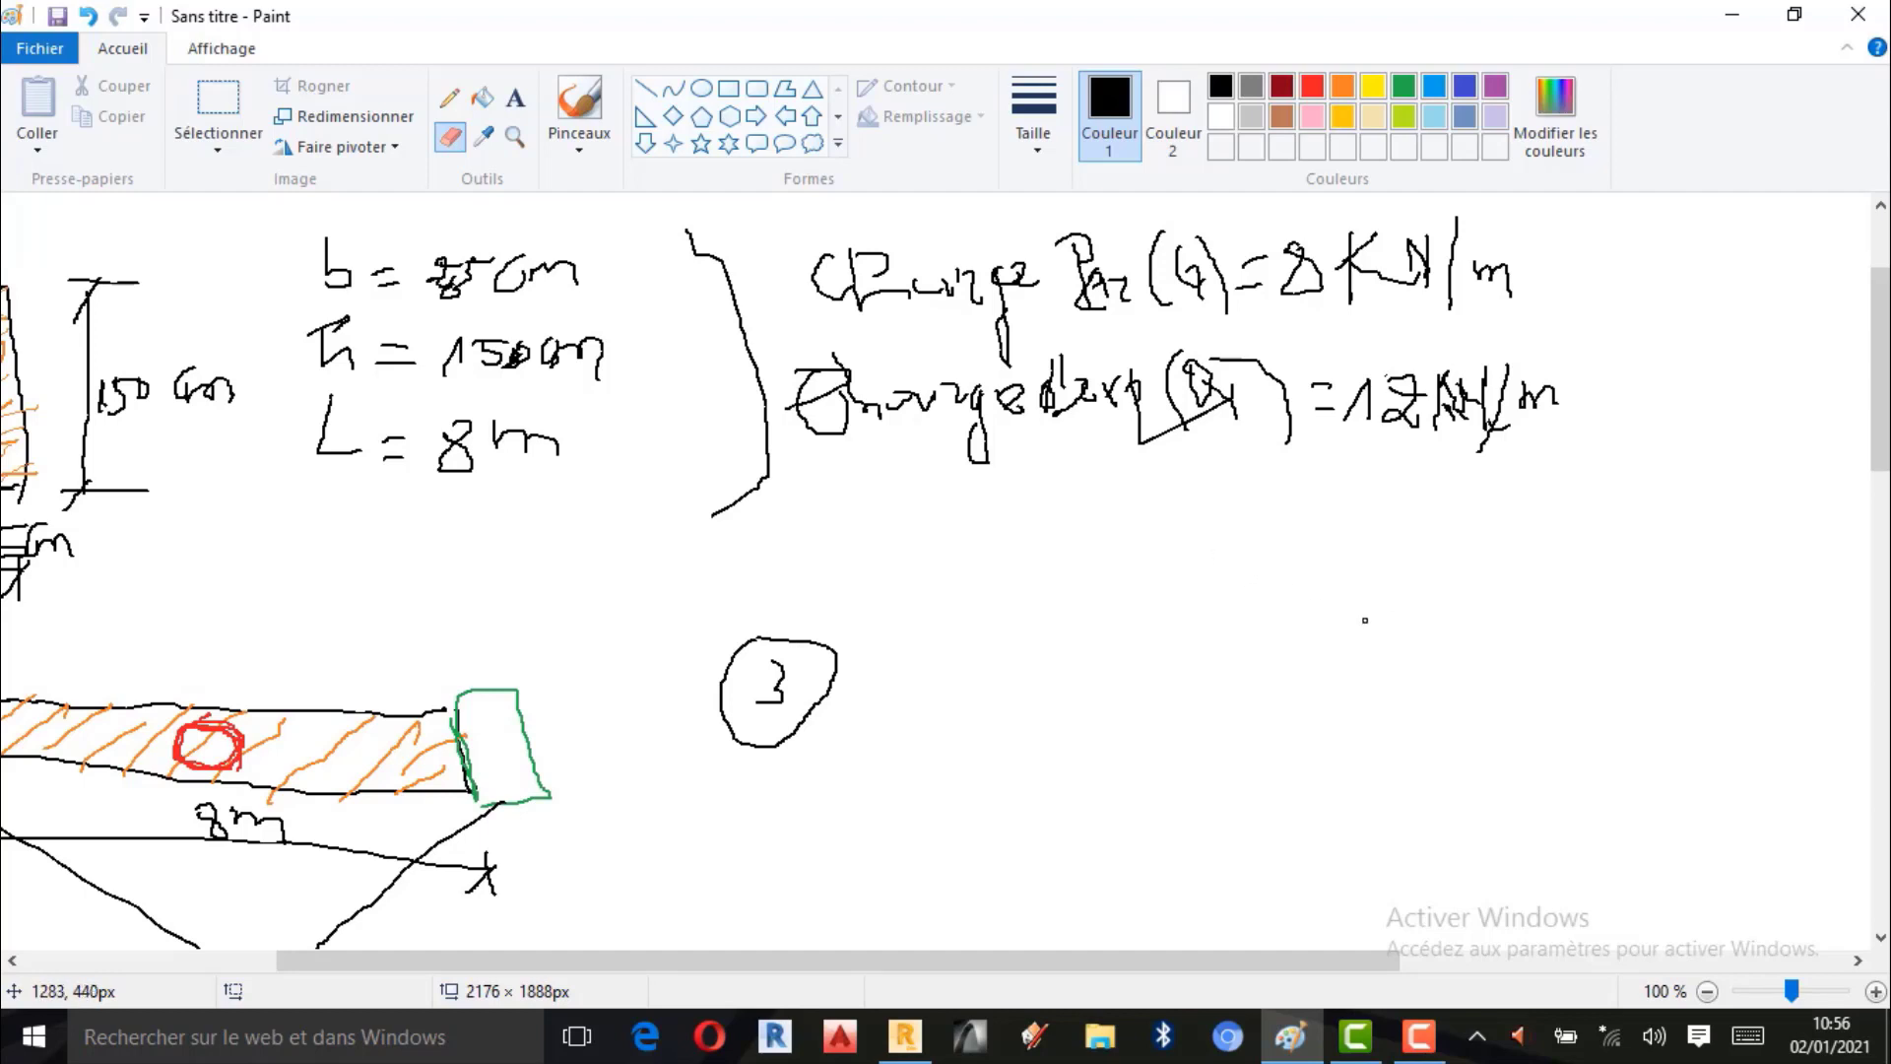
pyautogui.click(904, 1036)
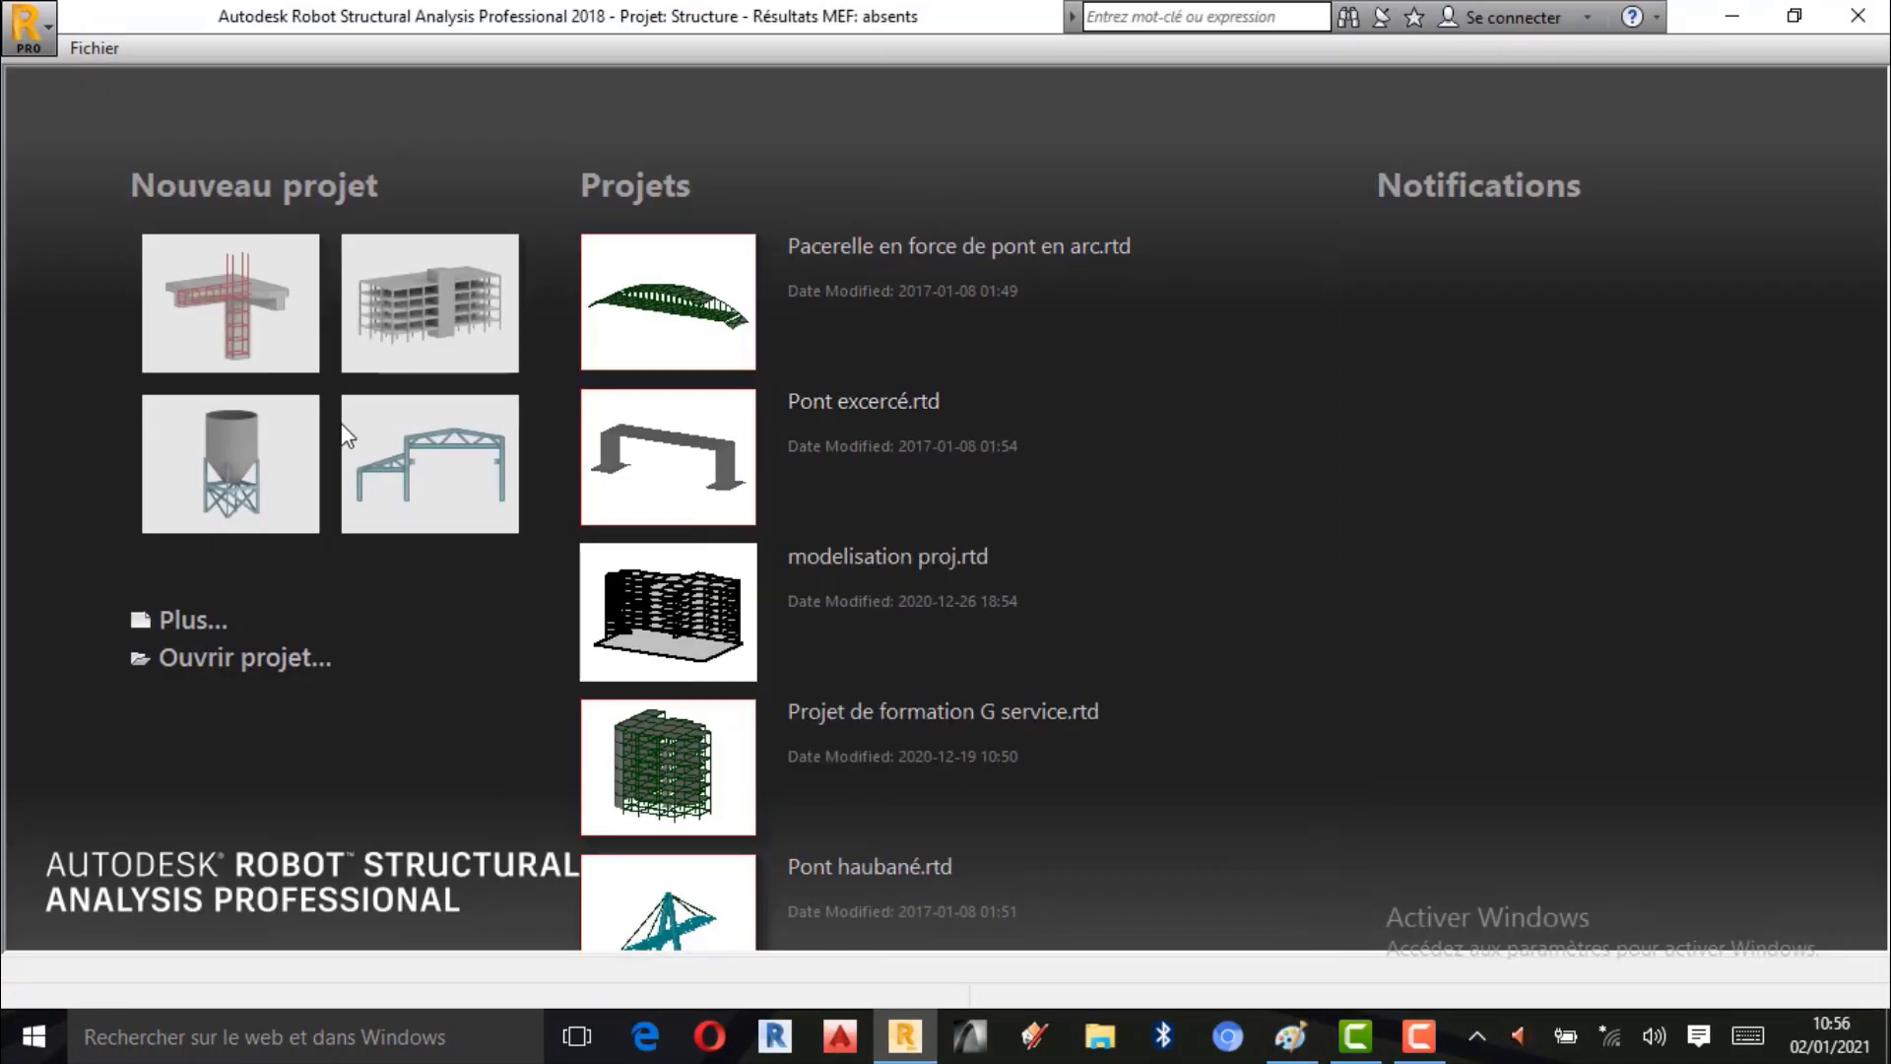
pyautogui.click(1730, 17)
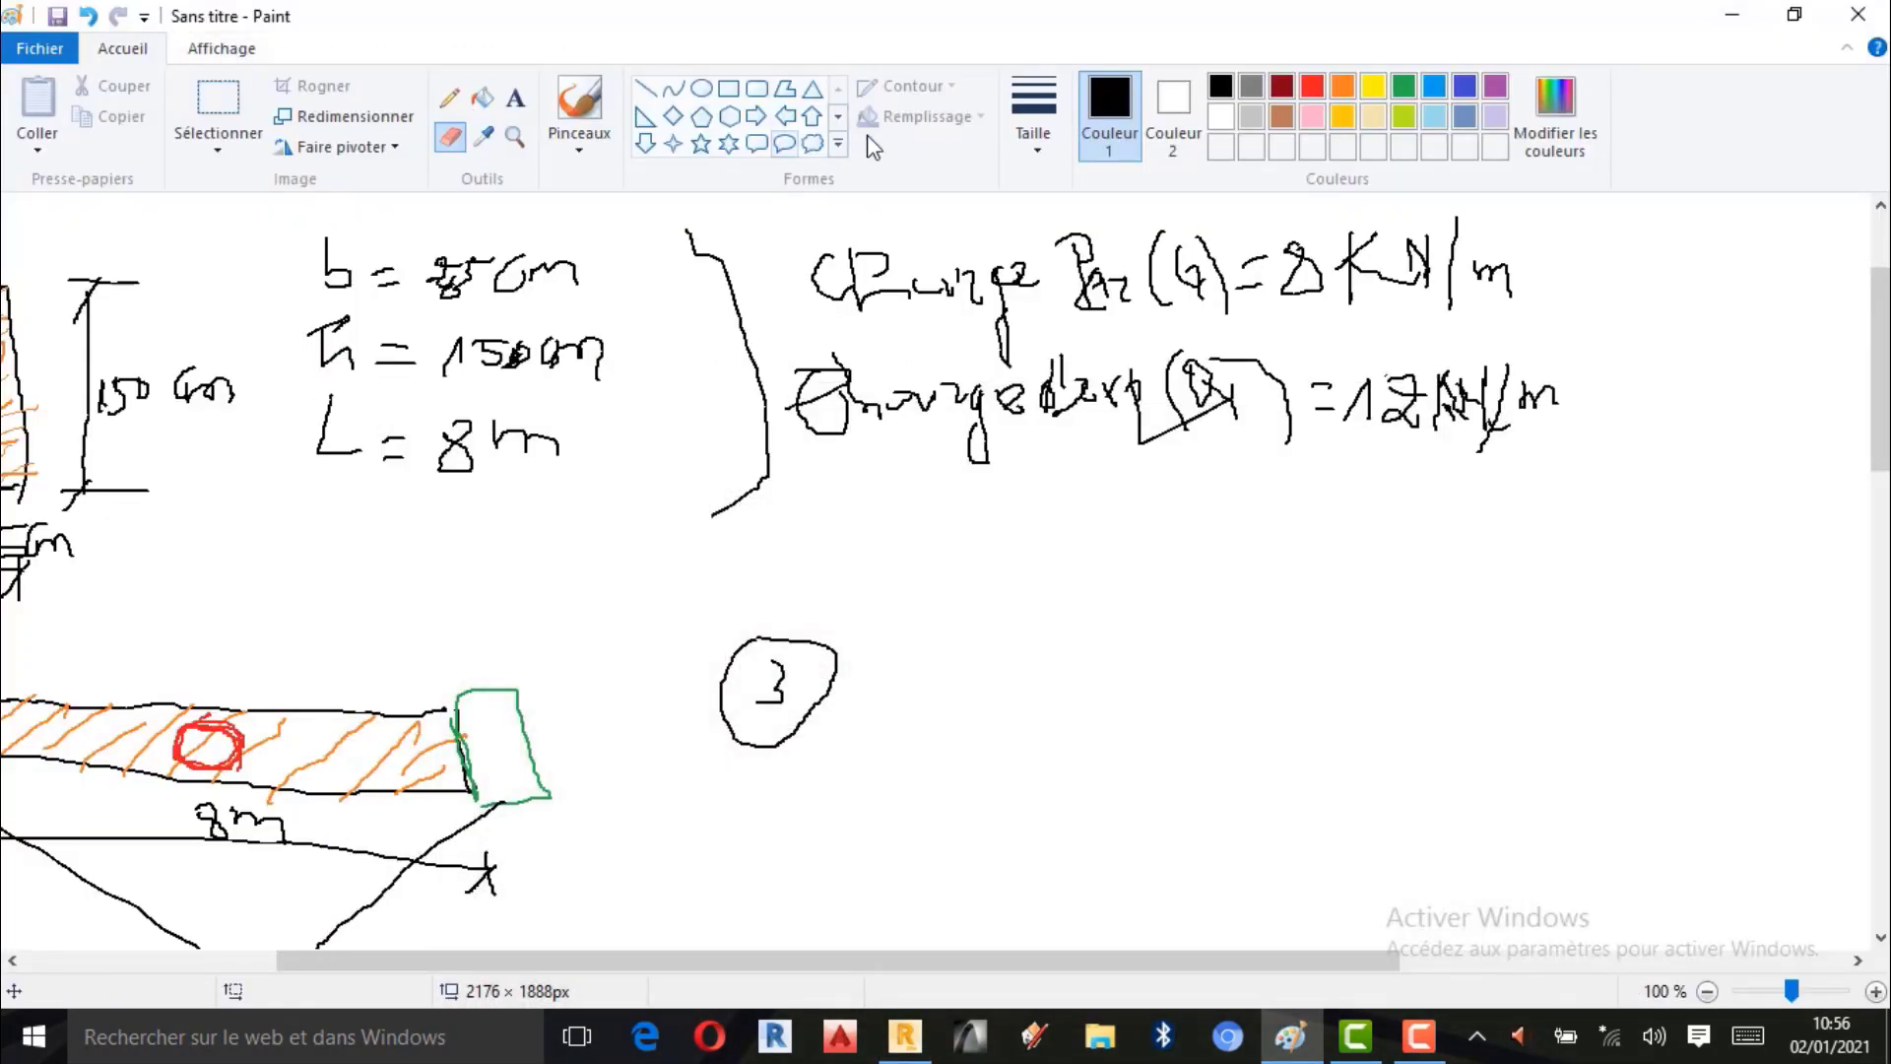
pyautogui.click(1024, 141)
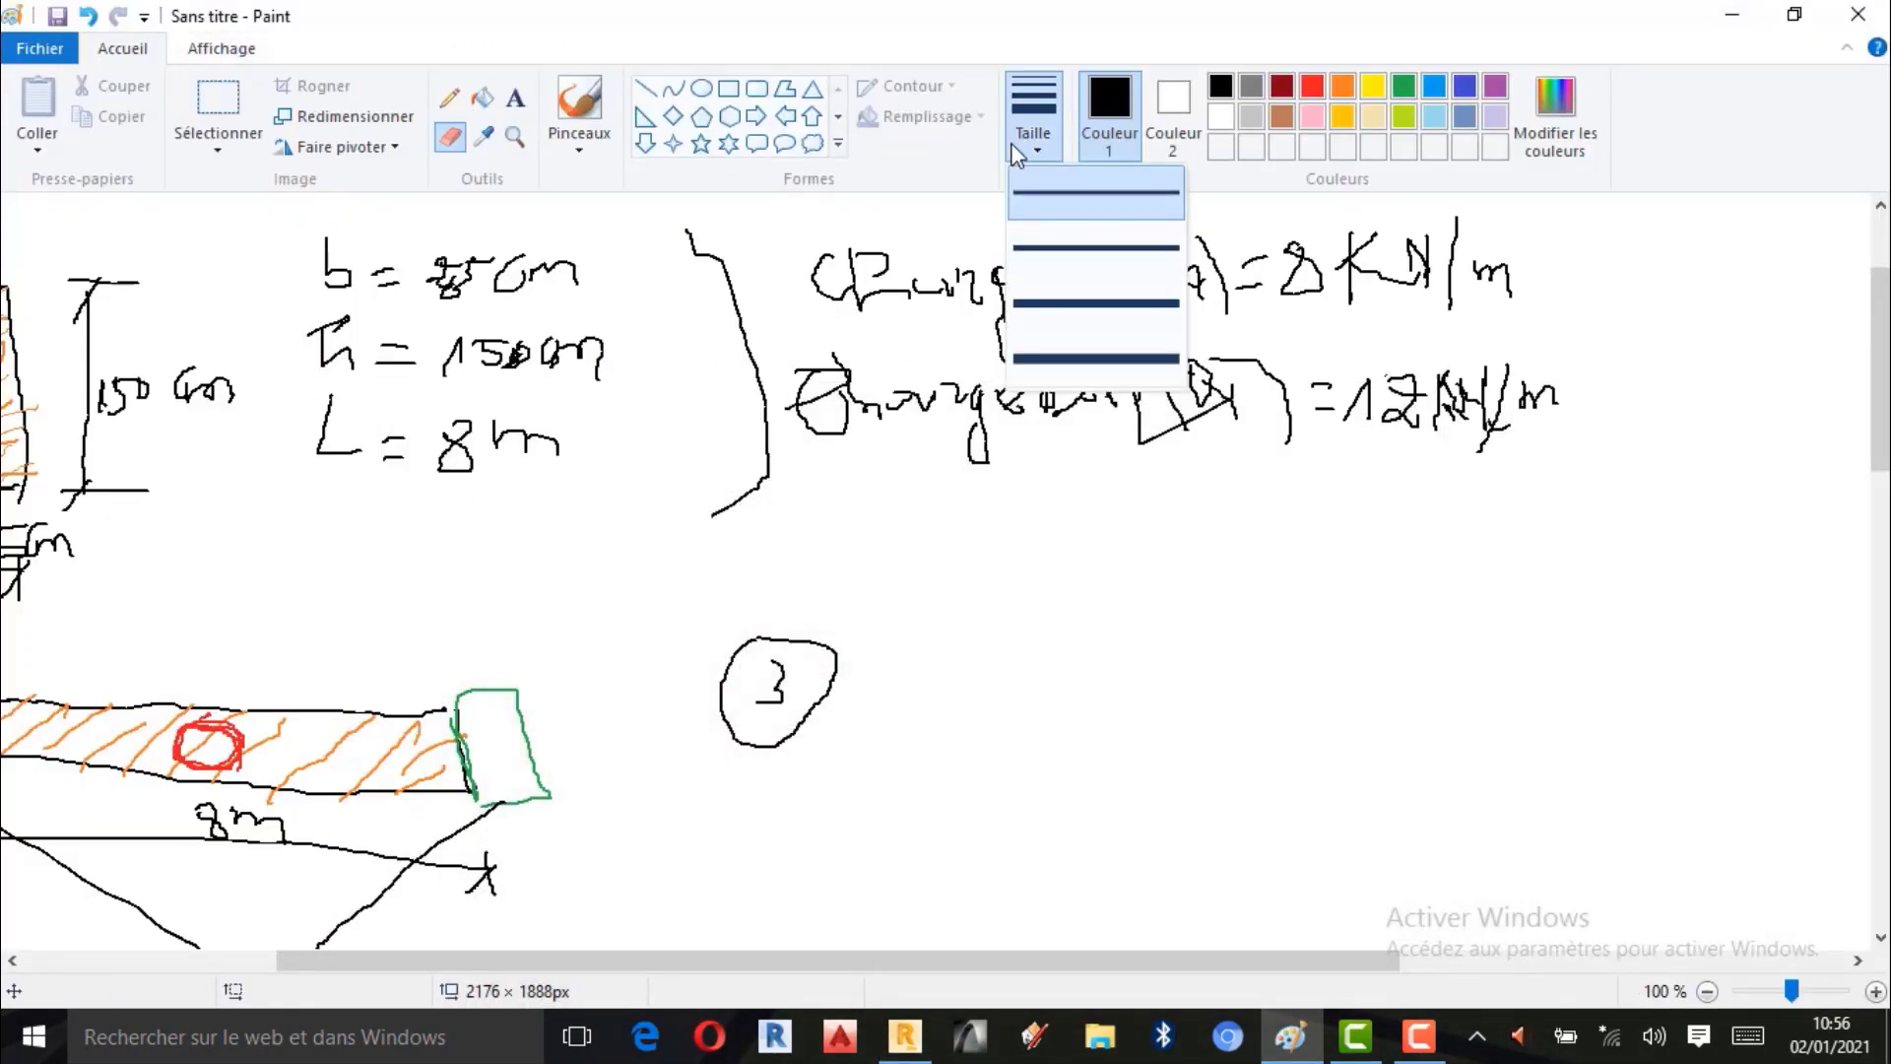
pyautogui.click(451, 101)
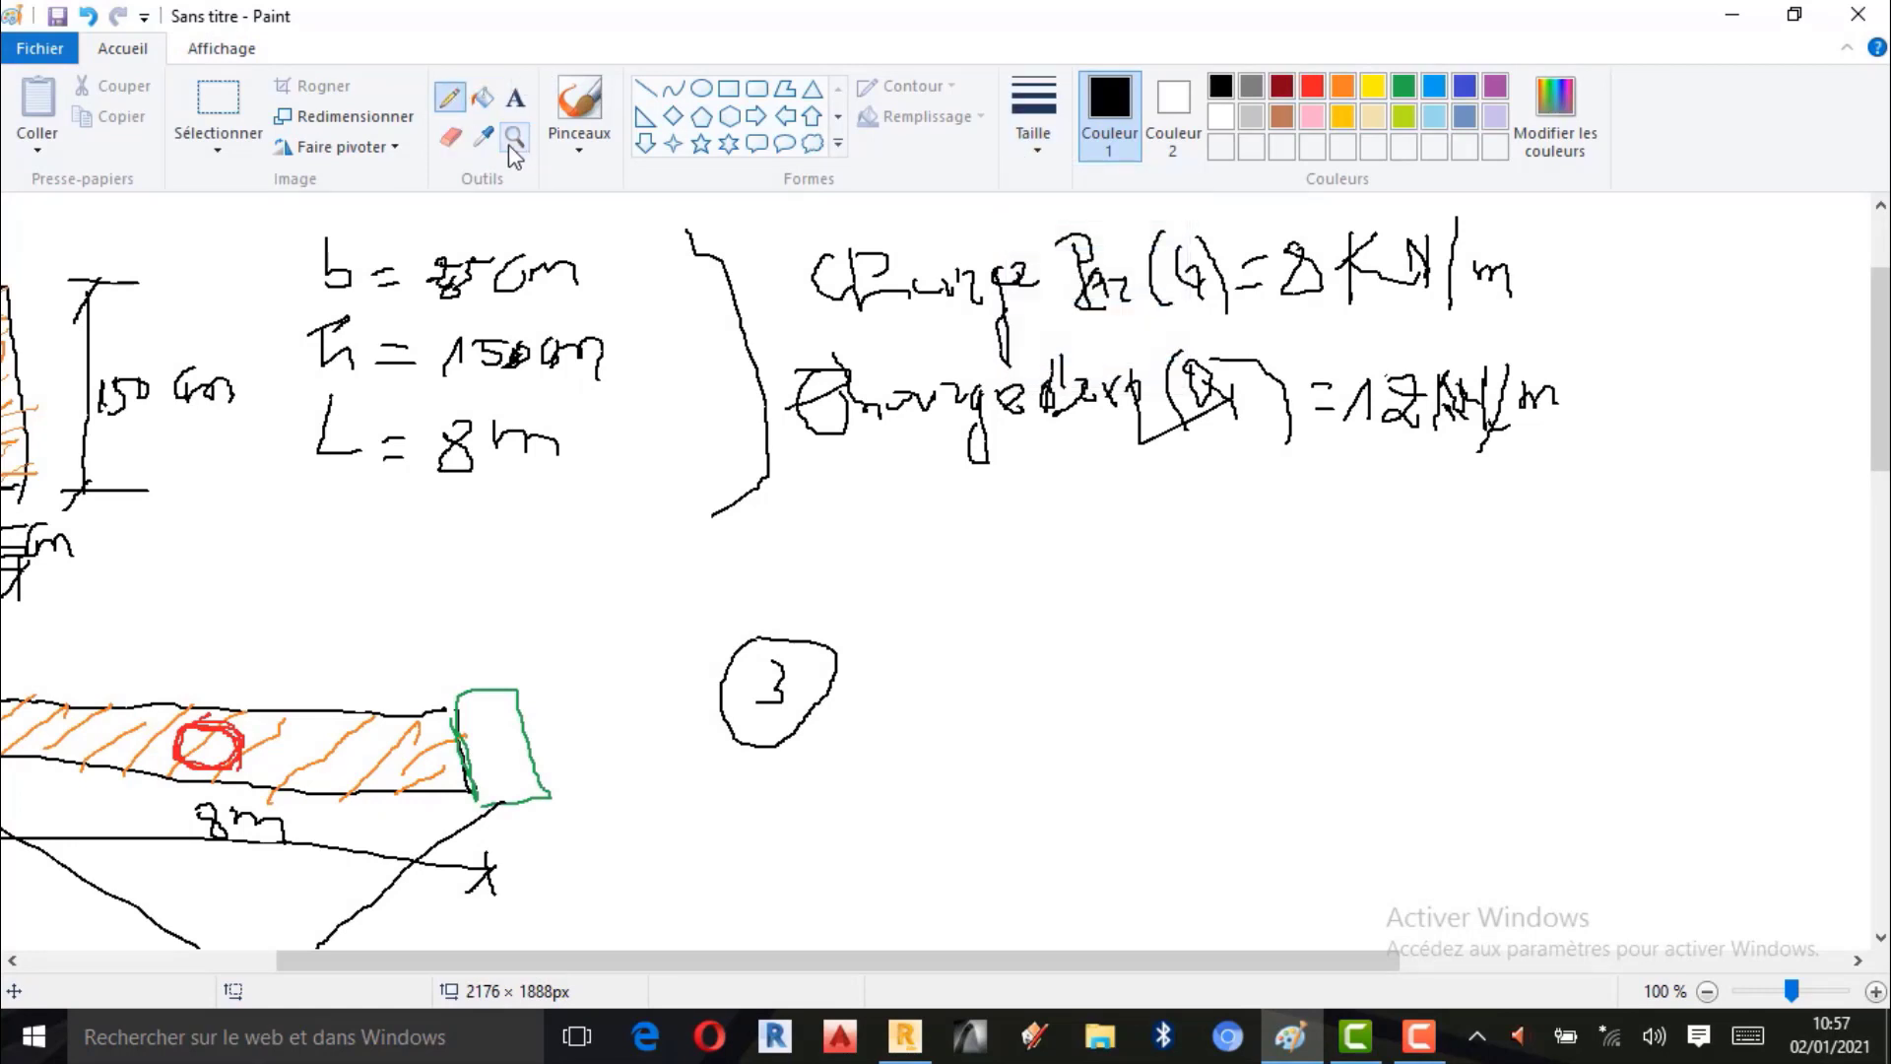
pyautogui.click(1033, 108)
pyautogui.click(1084, 260)
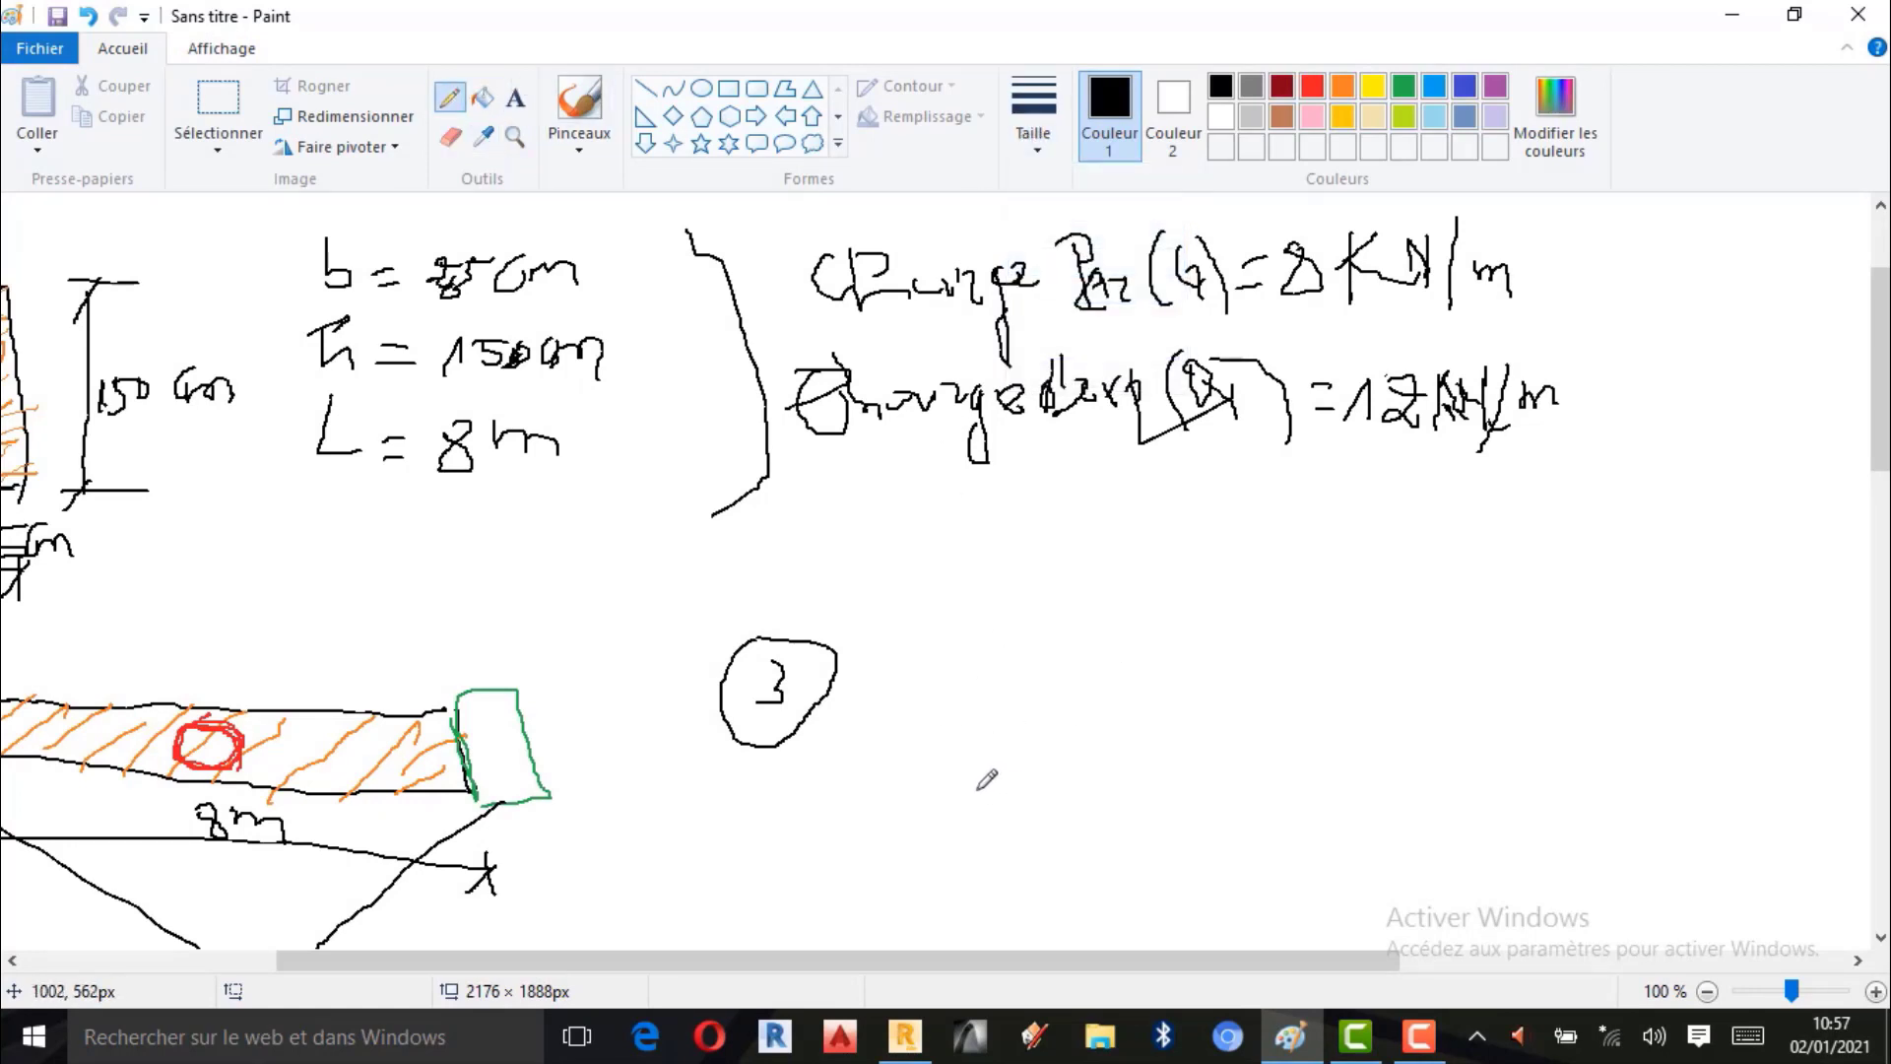
# Sketch the sloping top and bottom edges of the beam in perspective.
pyautogui.moveTo(975, 788)
pyautogui.mouseDown()
pyautogui.moveTo(1128, 724)
pyautogui.moveTo(1271, 626)
pyautogui.mouseUp()
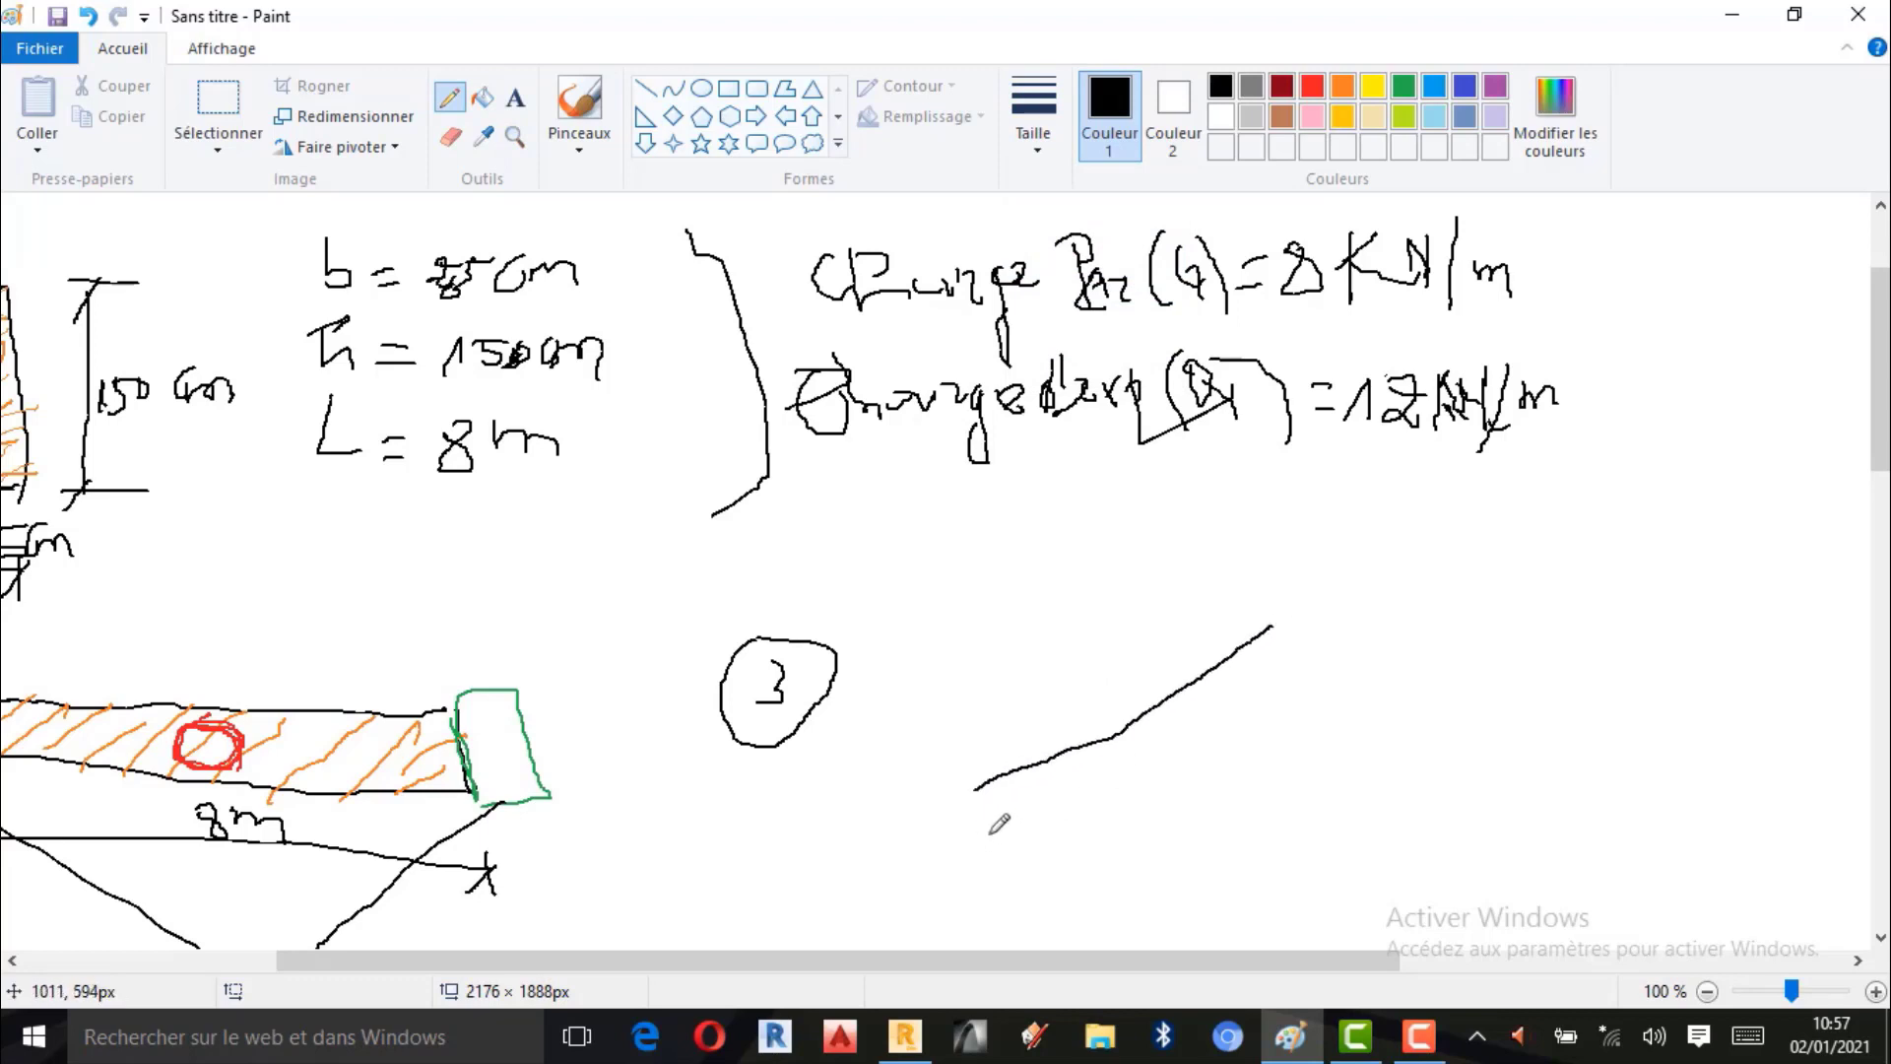
pyautogui.moveTo(989, 832)
pyautogui.mouseDown()
pyautogui.moveTo(1165, 747)
pyautogui.moveTo(1336, 622)
pyautogui.mouseUp()
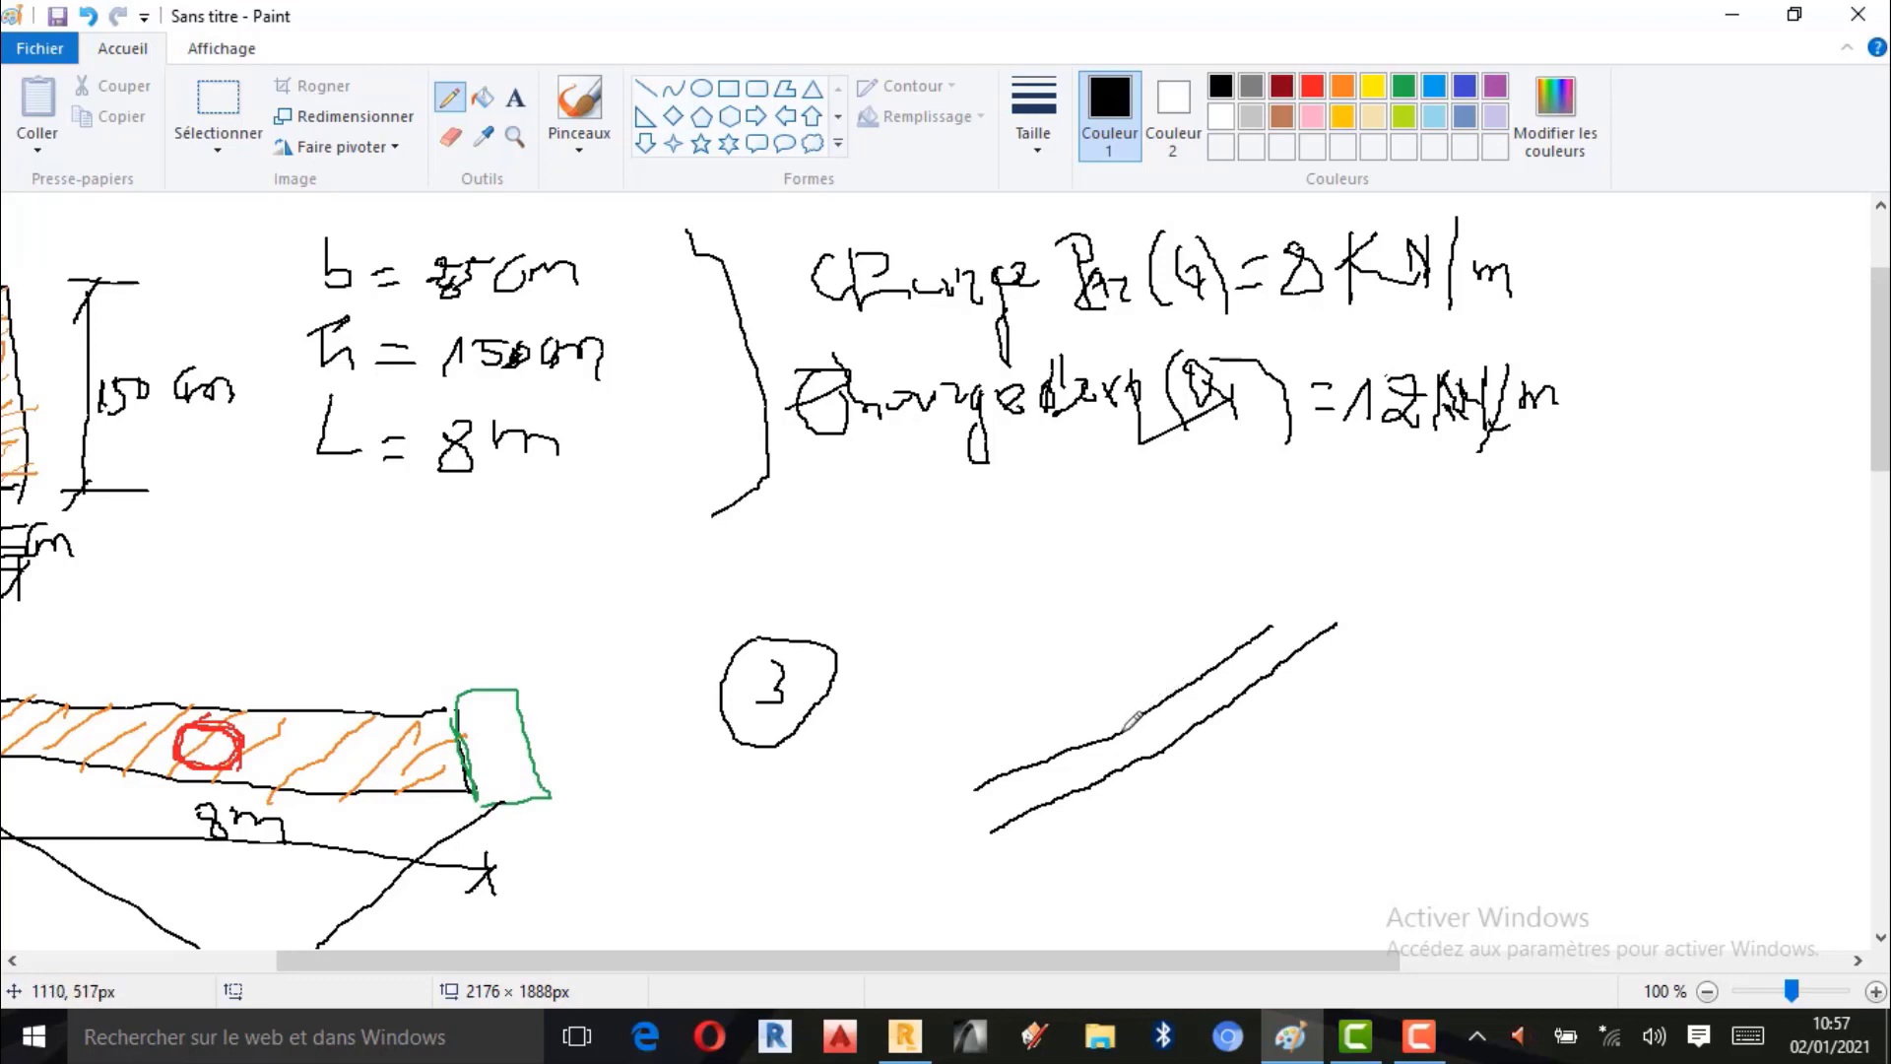
pyautogui.moveTo(1131, 727); pyautogui.dragTo(1108, 739)
pyautogui.moveTo(1226, 621); pyautogui.dragTo(1365, 620)
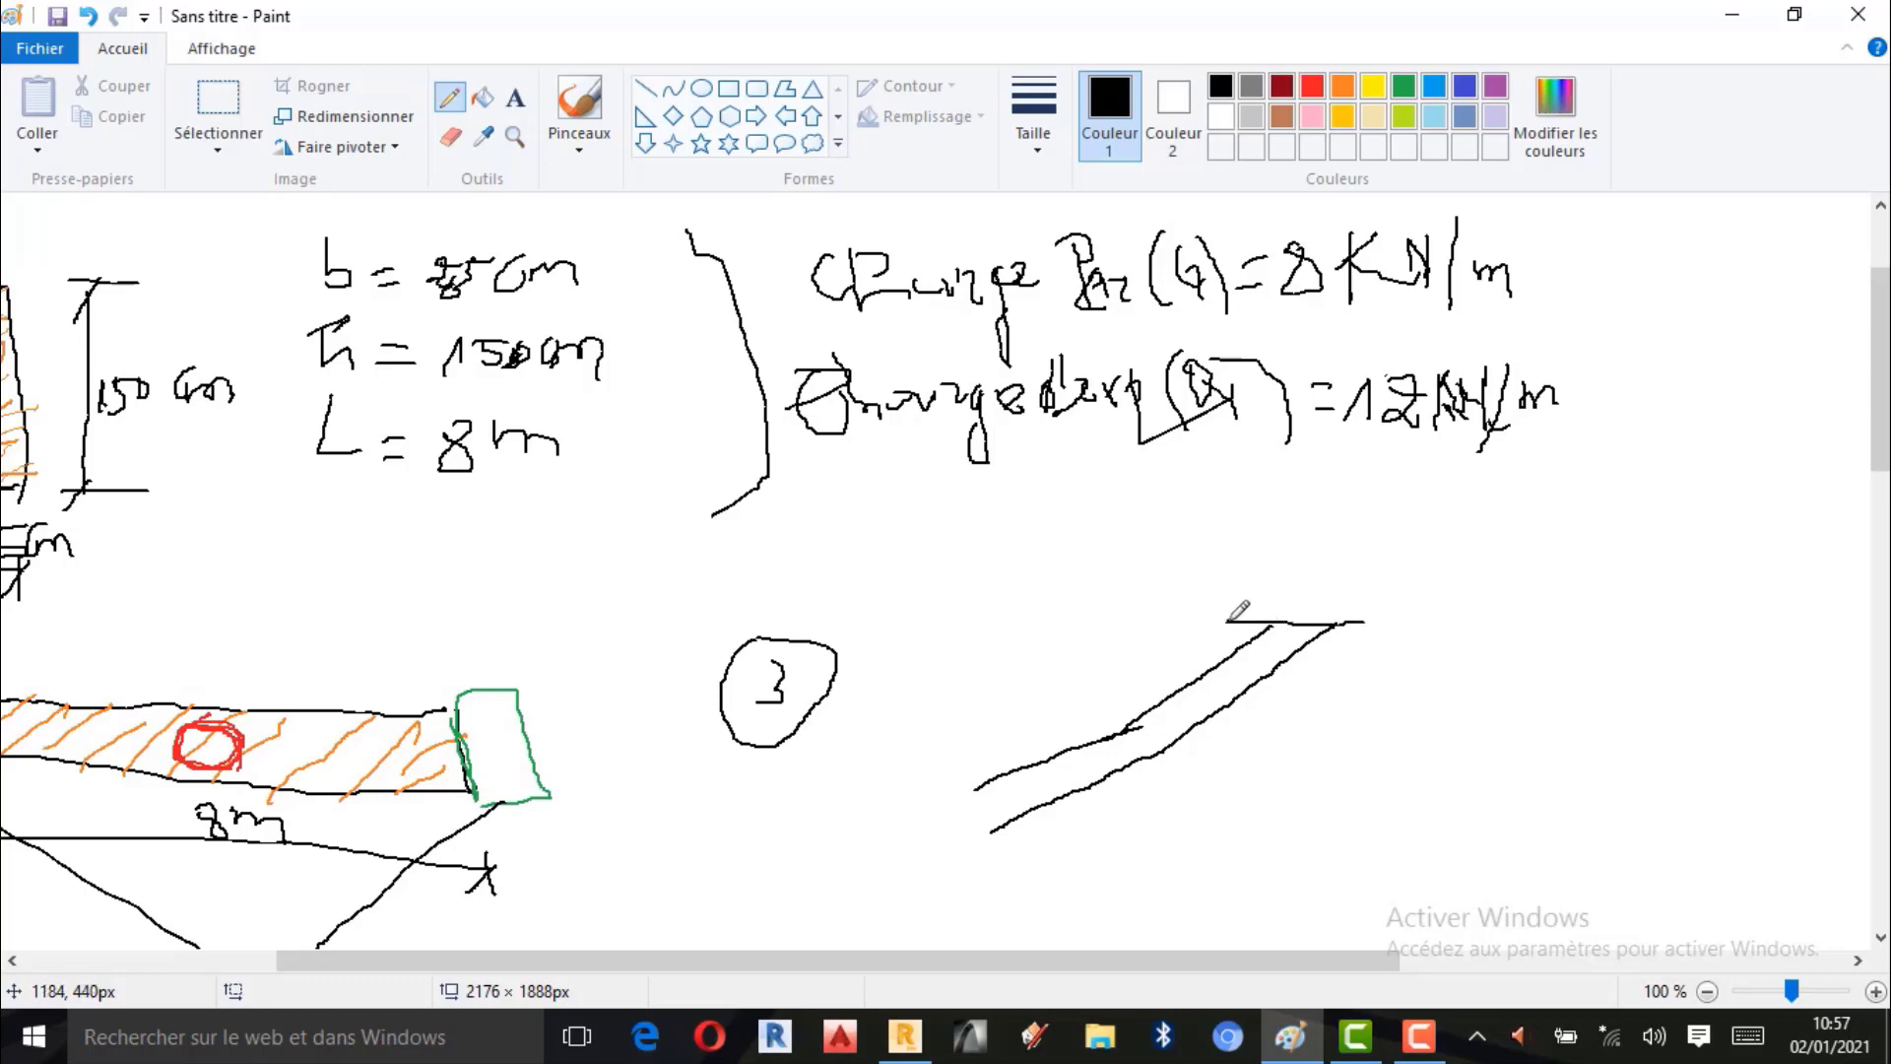
pyautogui.moveTo(1228, 621)
pyautogui.mouseDown()
pyautogui.moveTo(1277, 585)
pyautogui.moveTo(1419, 589)
pyautogui.moveTo(1351, 630)
pyautogui.moveTo(1365, 622)
pyautogui.mouseUp()
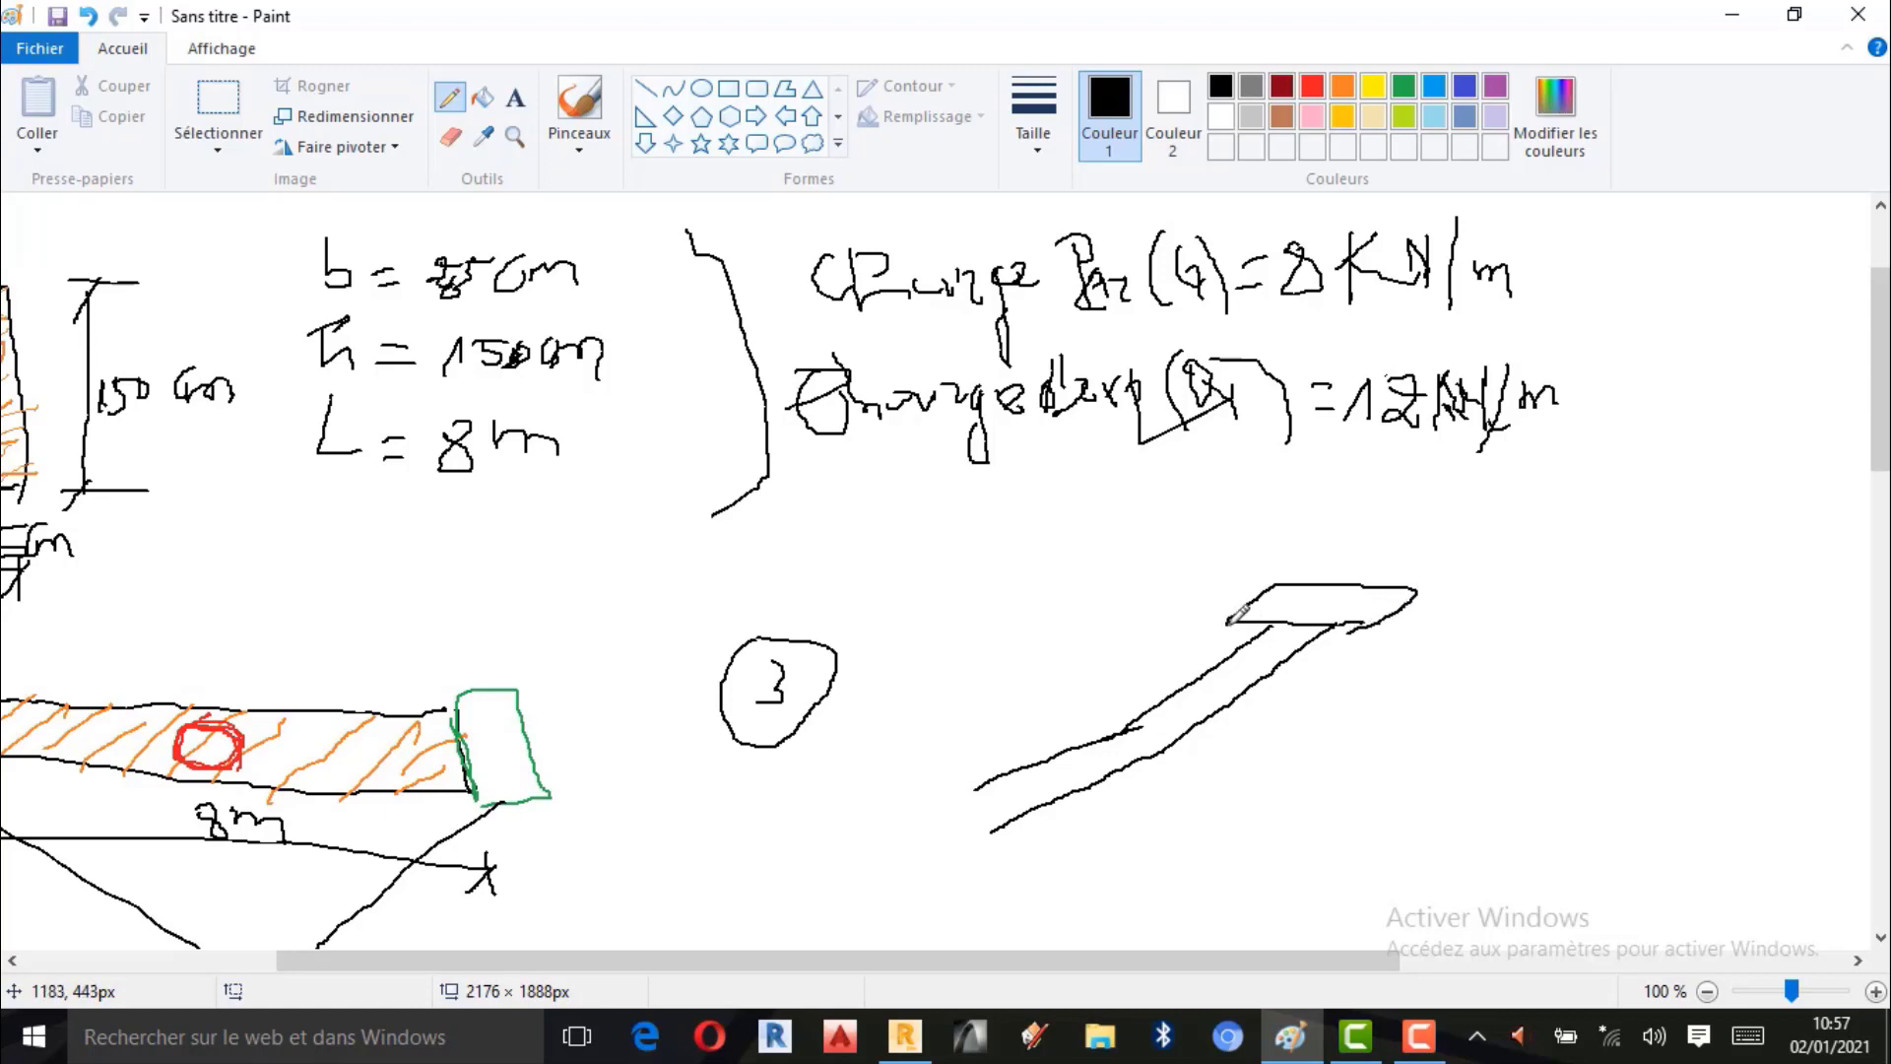
pyautogui.moveTo(1233, 615)
pyautogui.mouseDown()
pyautogui.moveTo(1227, 655)
pyautogui.moveTo(1270, 630)
pyautogui.mouseUp()
pyautogui.moveTo(1337, 625); pyautogui.dragTo(1331, 835)
pyautogui.scroll(-3, 1226, 650)
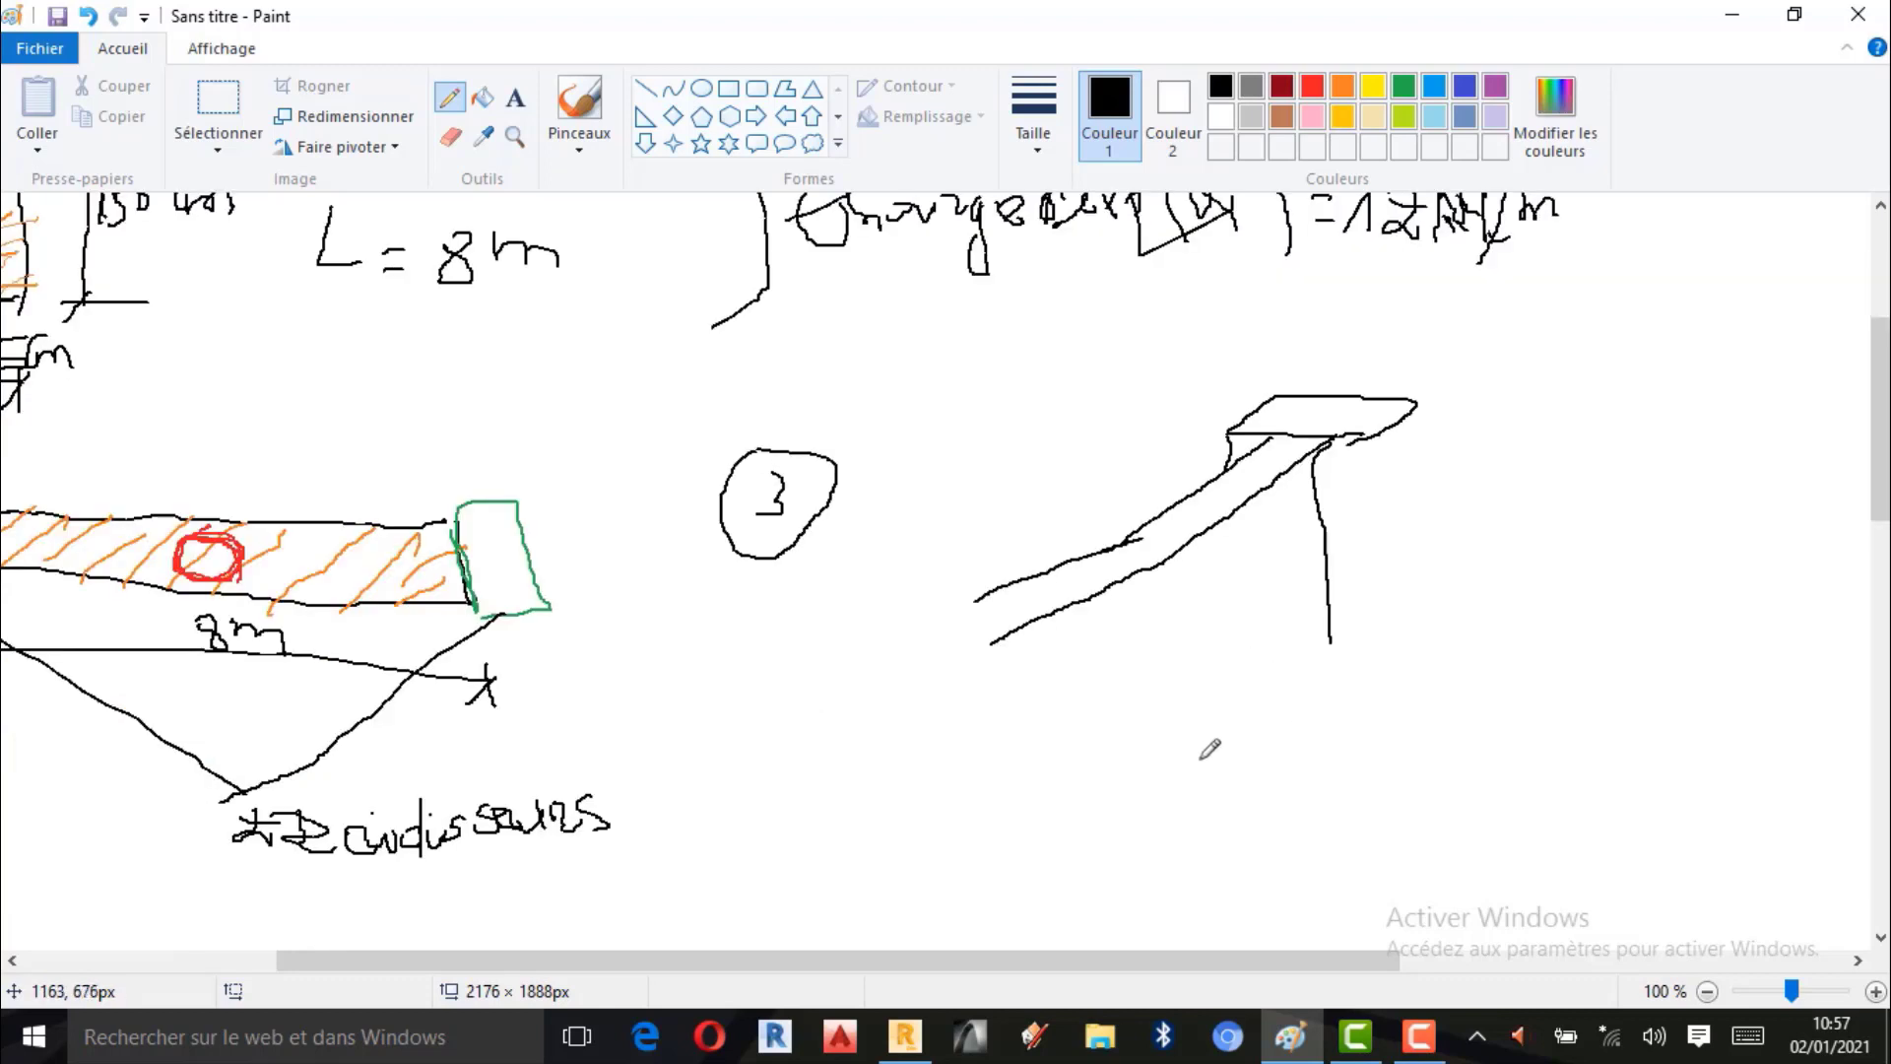
pyautogui.moveTo(1014, 788)
pyautogui.mouseDown()
pyautogui.moveTo(1283, 693)
pyautogui.moveTo(1331, 647)
pyautogui.mouseUp()
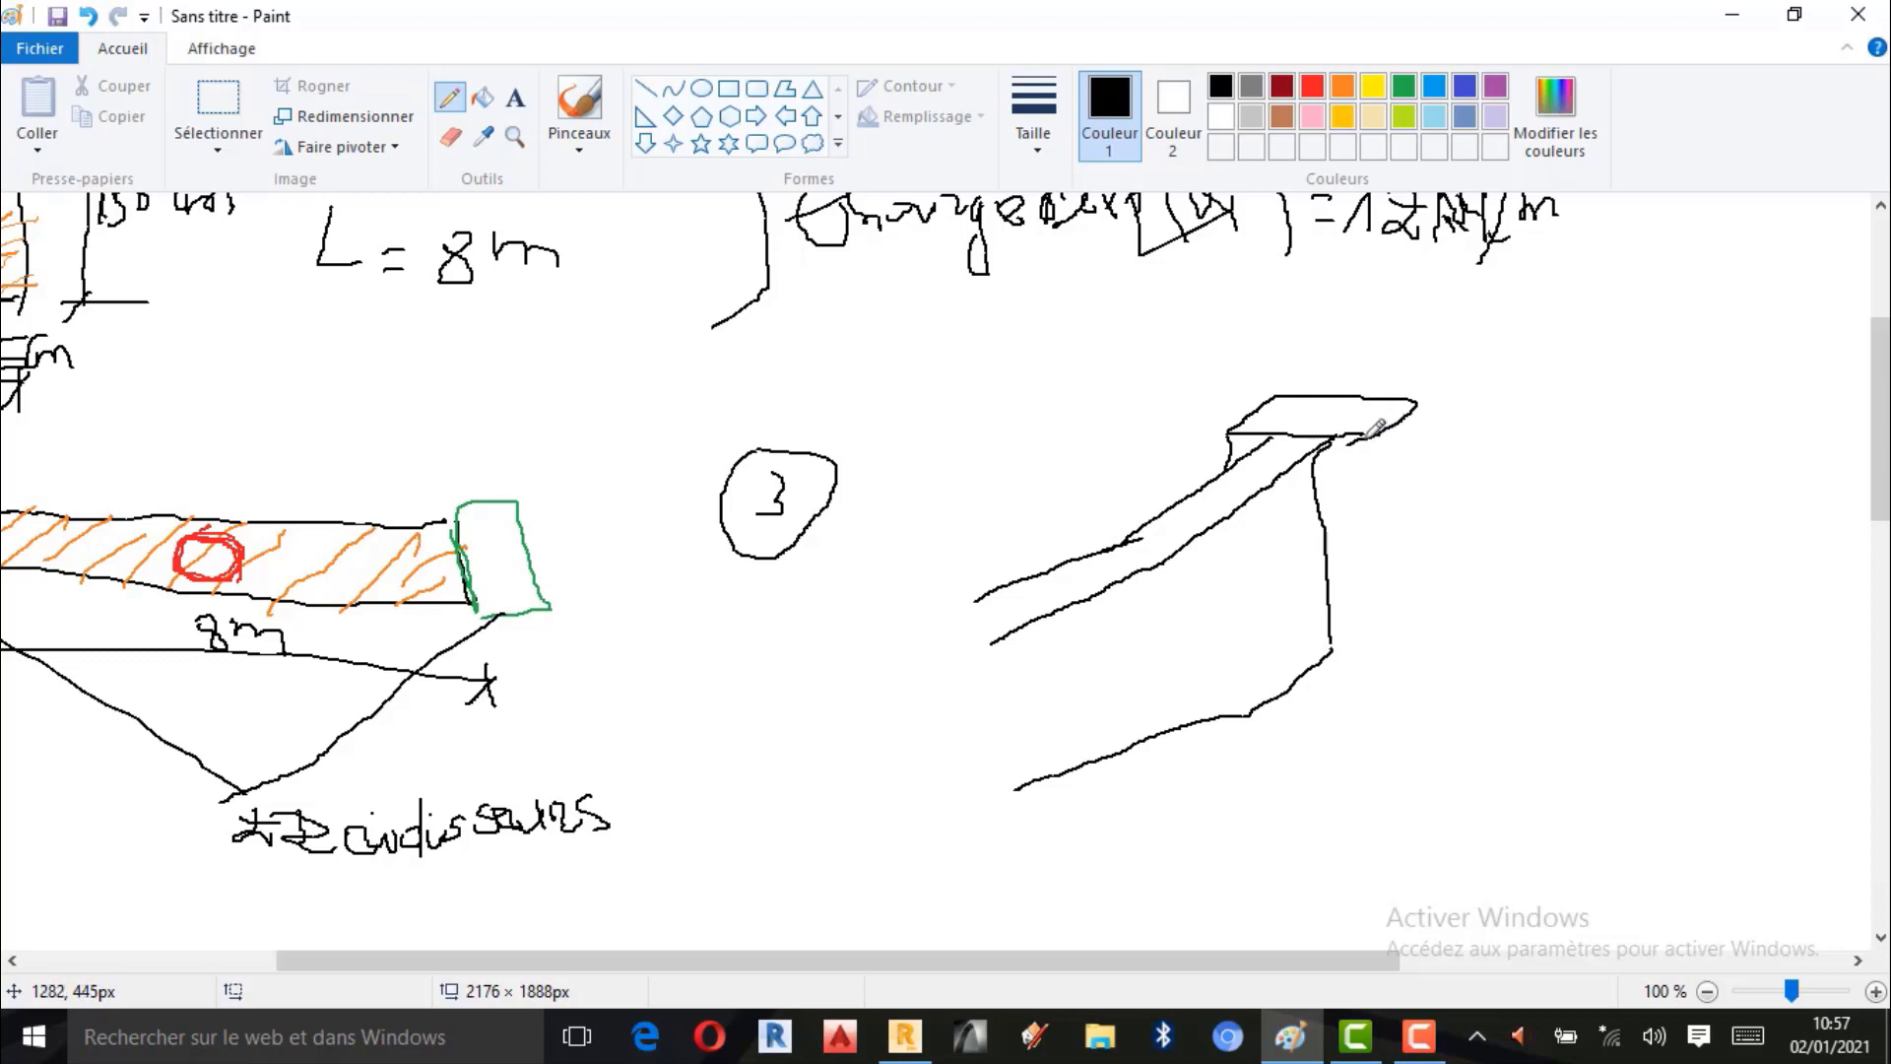
# Draw the vertical support blocks at the beam's far and near ends.
pyautogui.moveTo(1373, 434); pyautogui.dragTo(1389, 613)
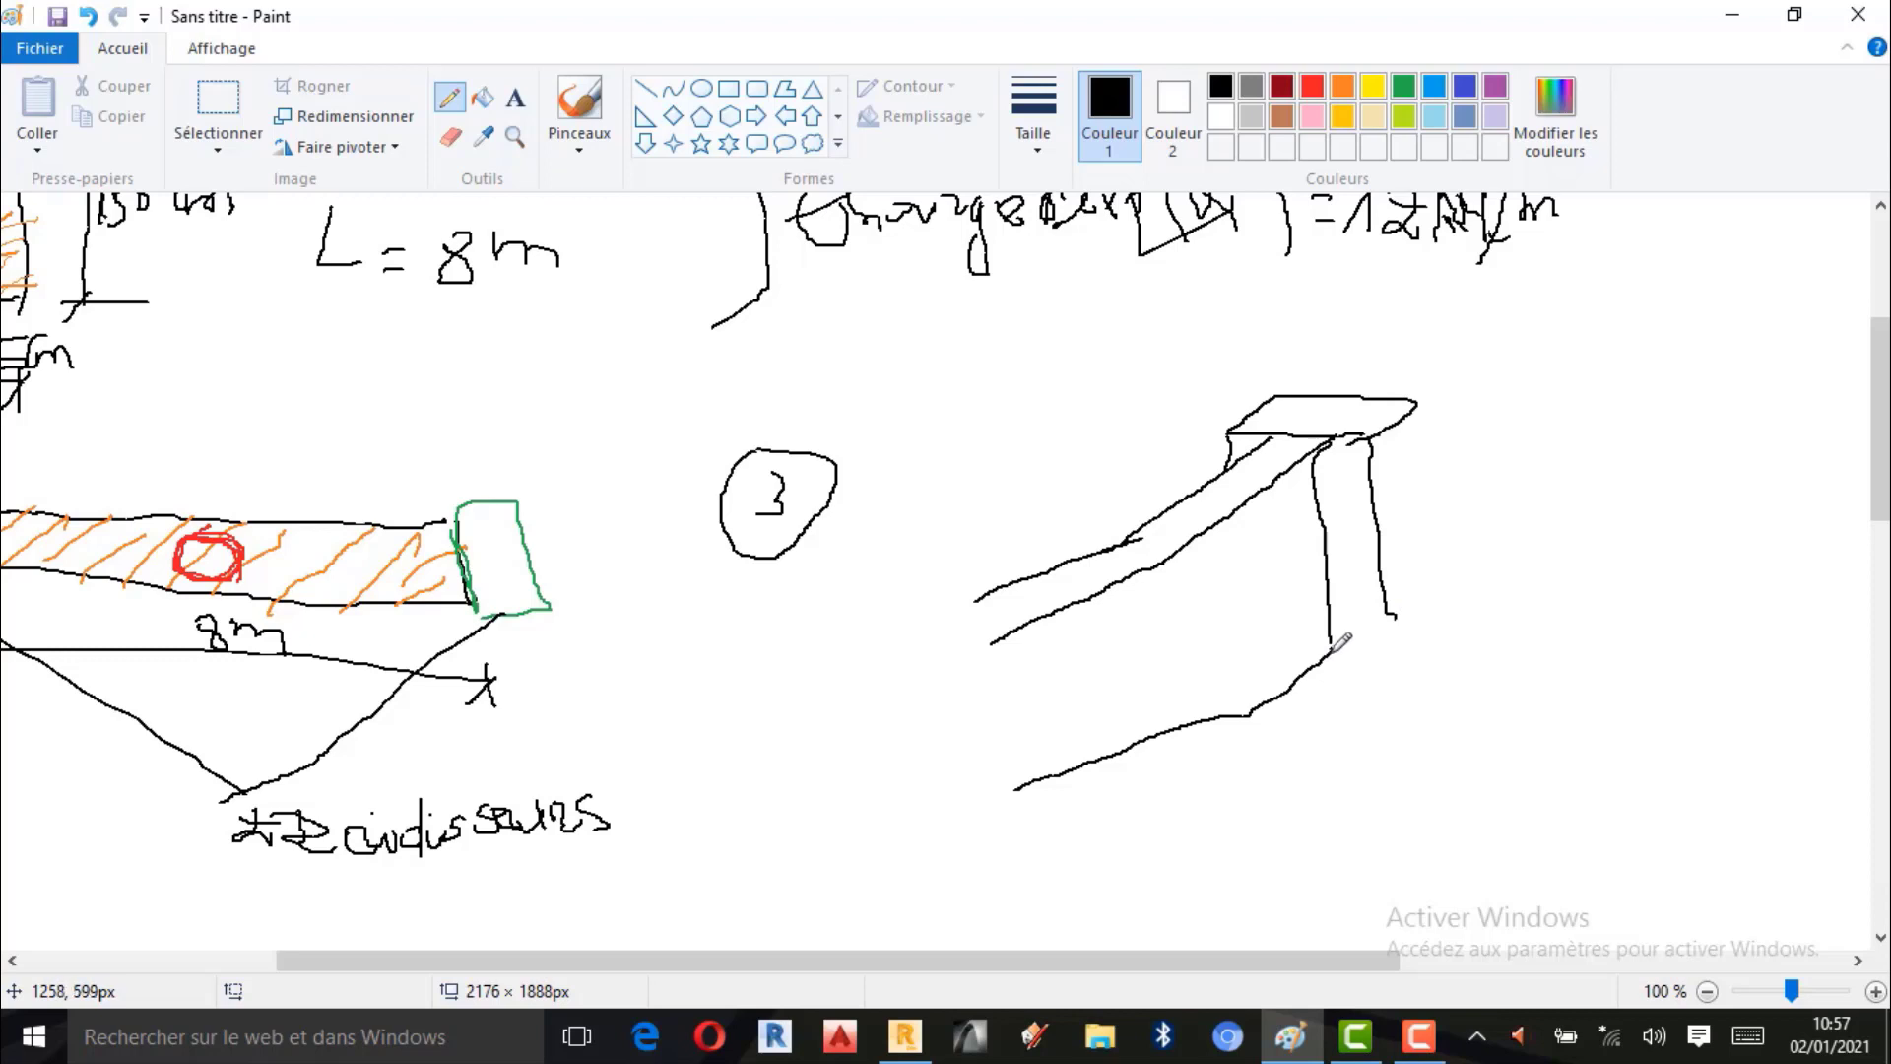
pyautogui.moveTo(1335, 643); pyautogui.dragTo(1396, 619)
pyautogui.moveTo(1415, 405)
pyautogui.mouseDown()
pyautogui.moveTo(1451, 624)
pyautogui.moveTo(1395, 629)
pyautogui.moveTo(1439, 583)
pyautogui.mouseUp()
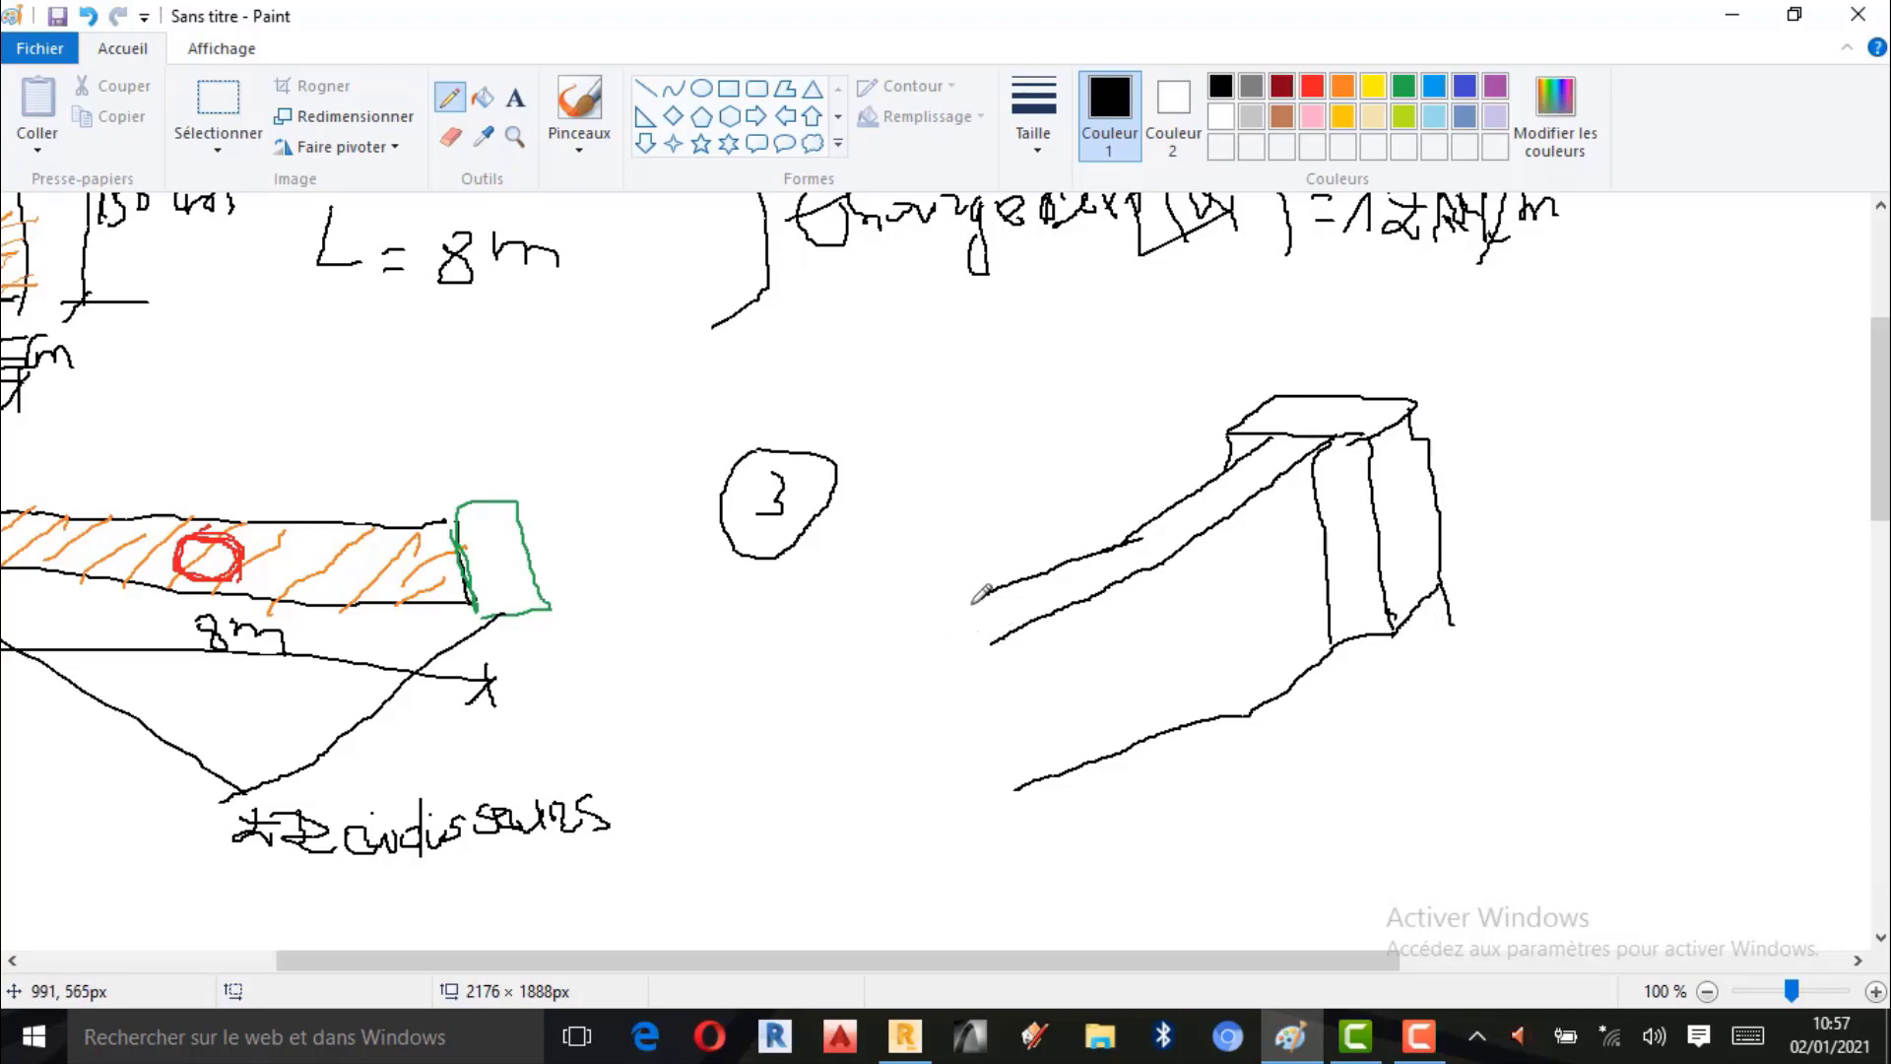
pyautogui.moveTo(976, 598)
pyautogui.mouseDown()
pyautogui.moveTo(897, 666)
pyautogui.moveTo(1031, 662)
pyautogui.mouseUp()
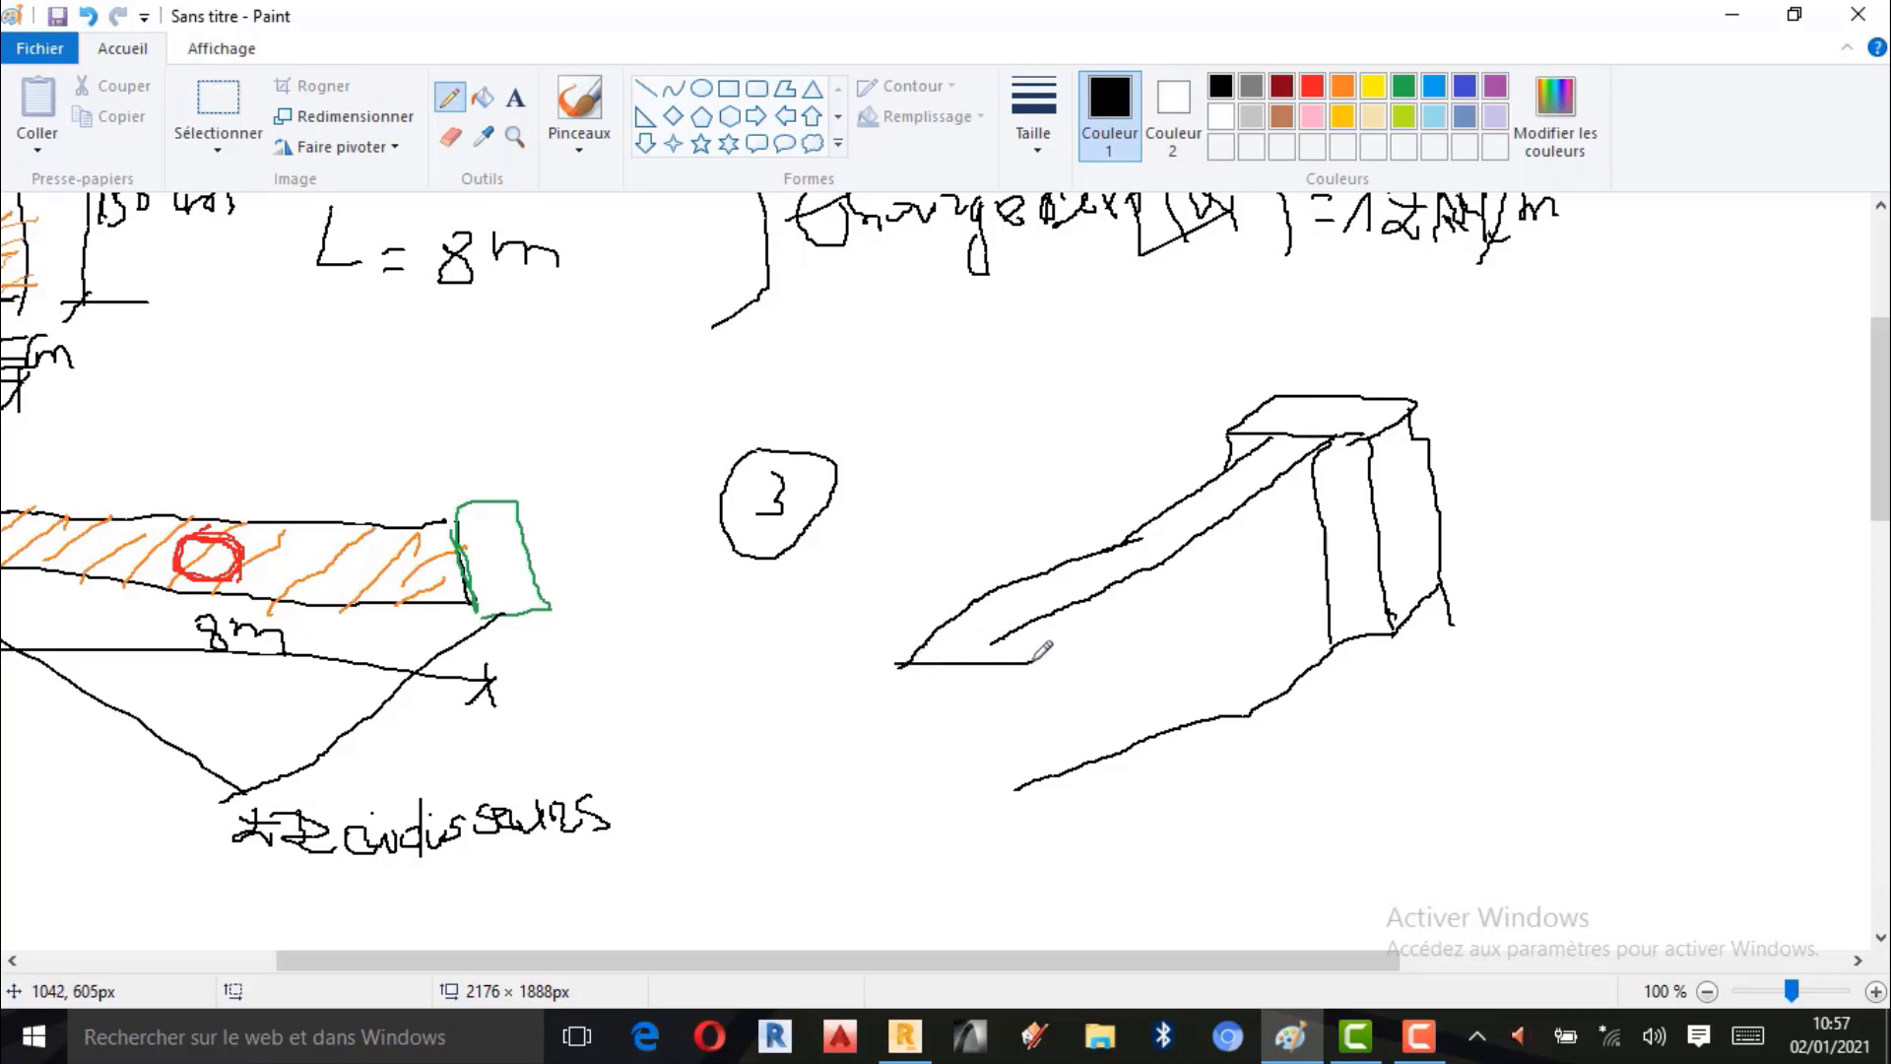
pyautogui.moveTo(904, 668); pyautogui.dragTo(949, 830)
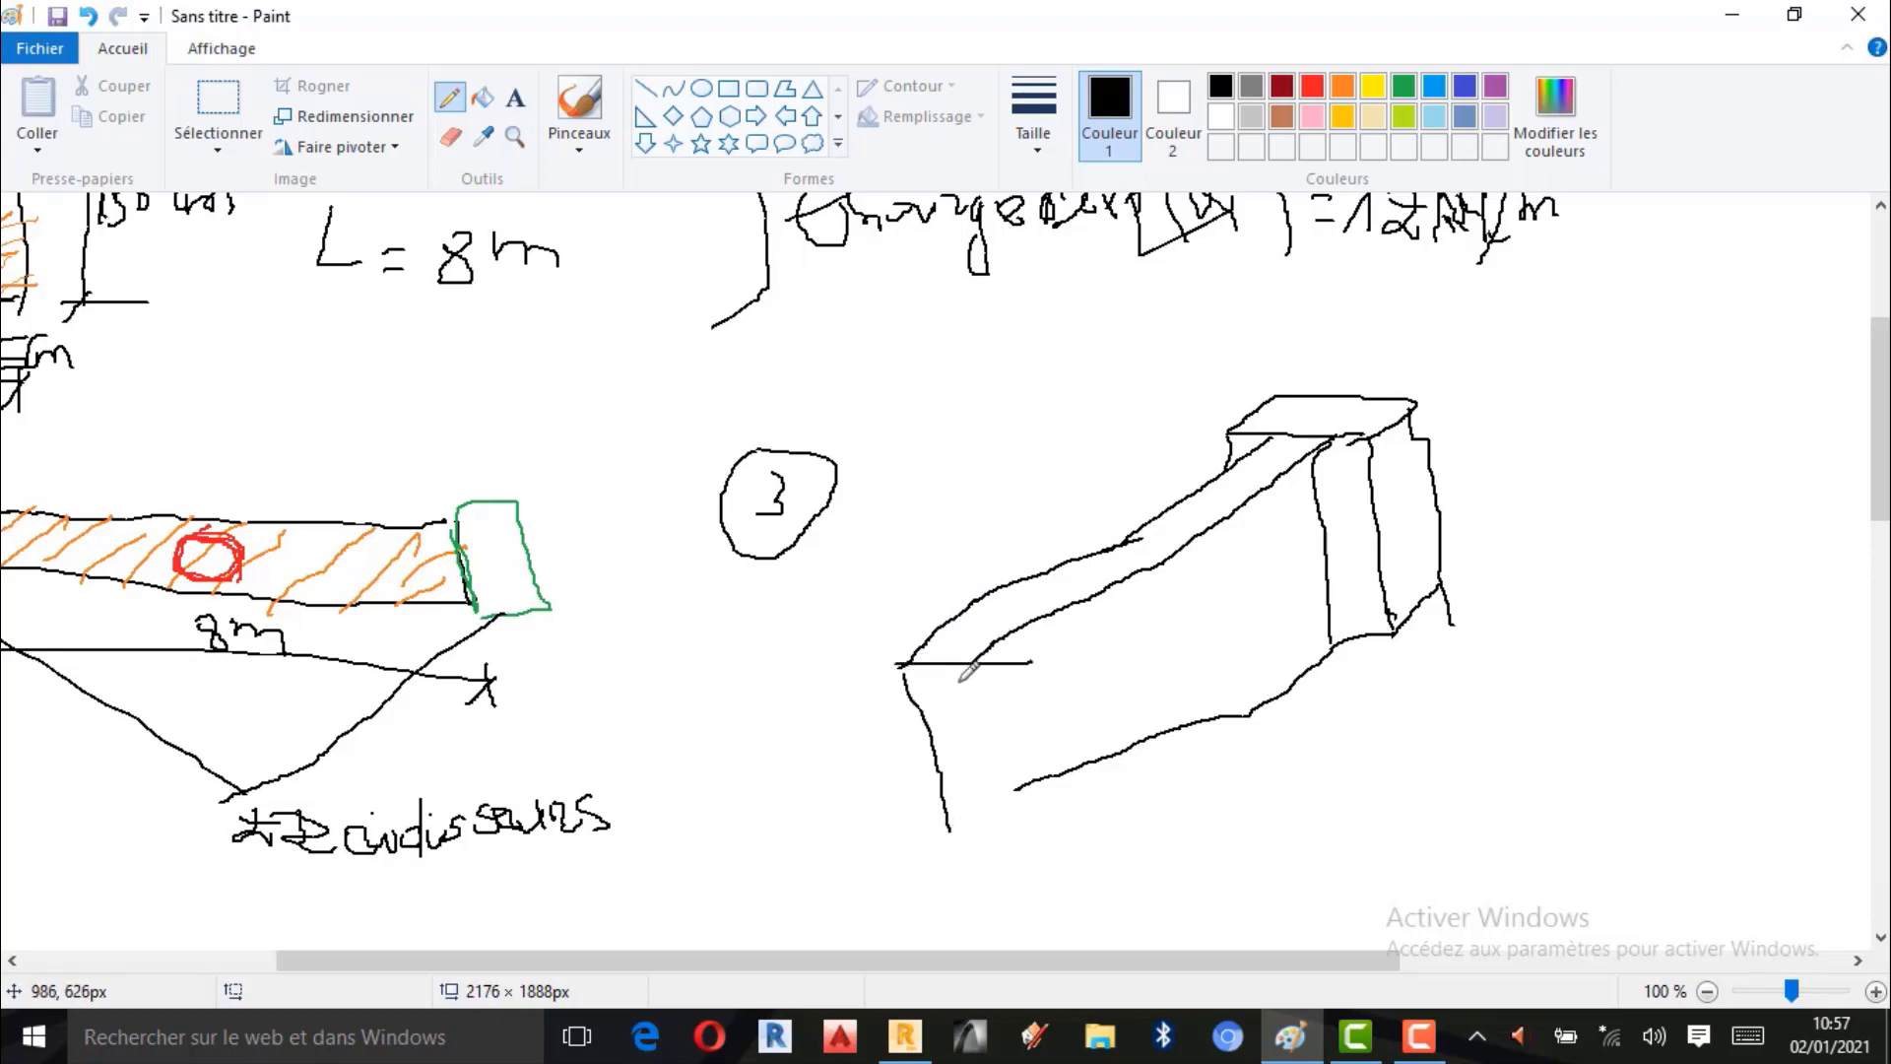
pyautogui.moveTo(972, 663)
pyautogui.mouseDown()
pyautogui.moveTo(1020, 840)
pyautogui.moveTo(1022, 785)
pyautogui.mouseUp()
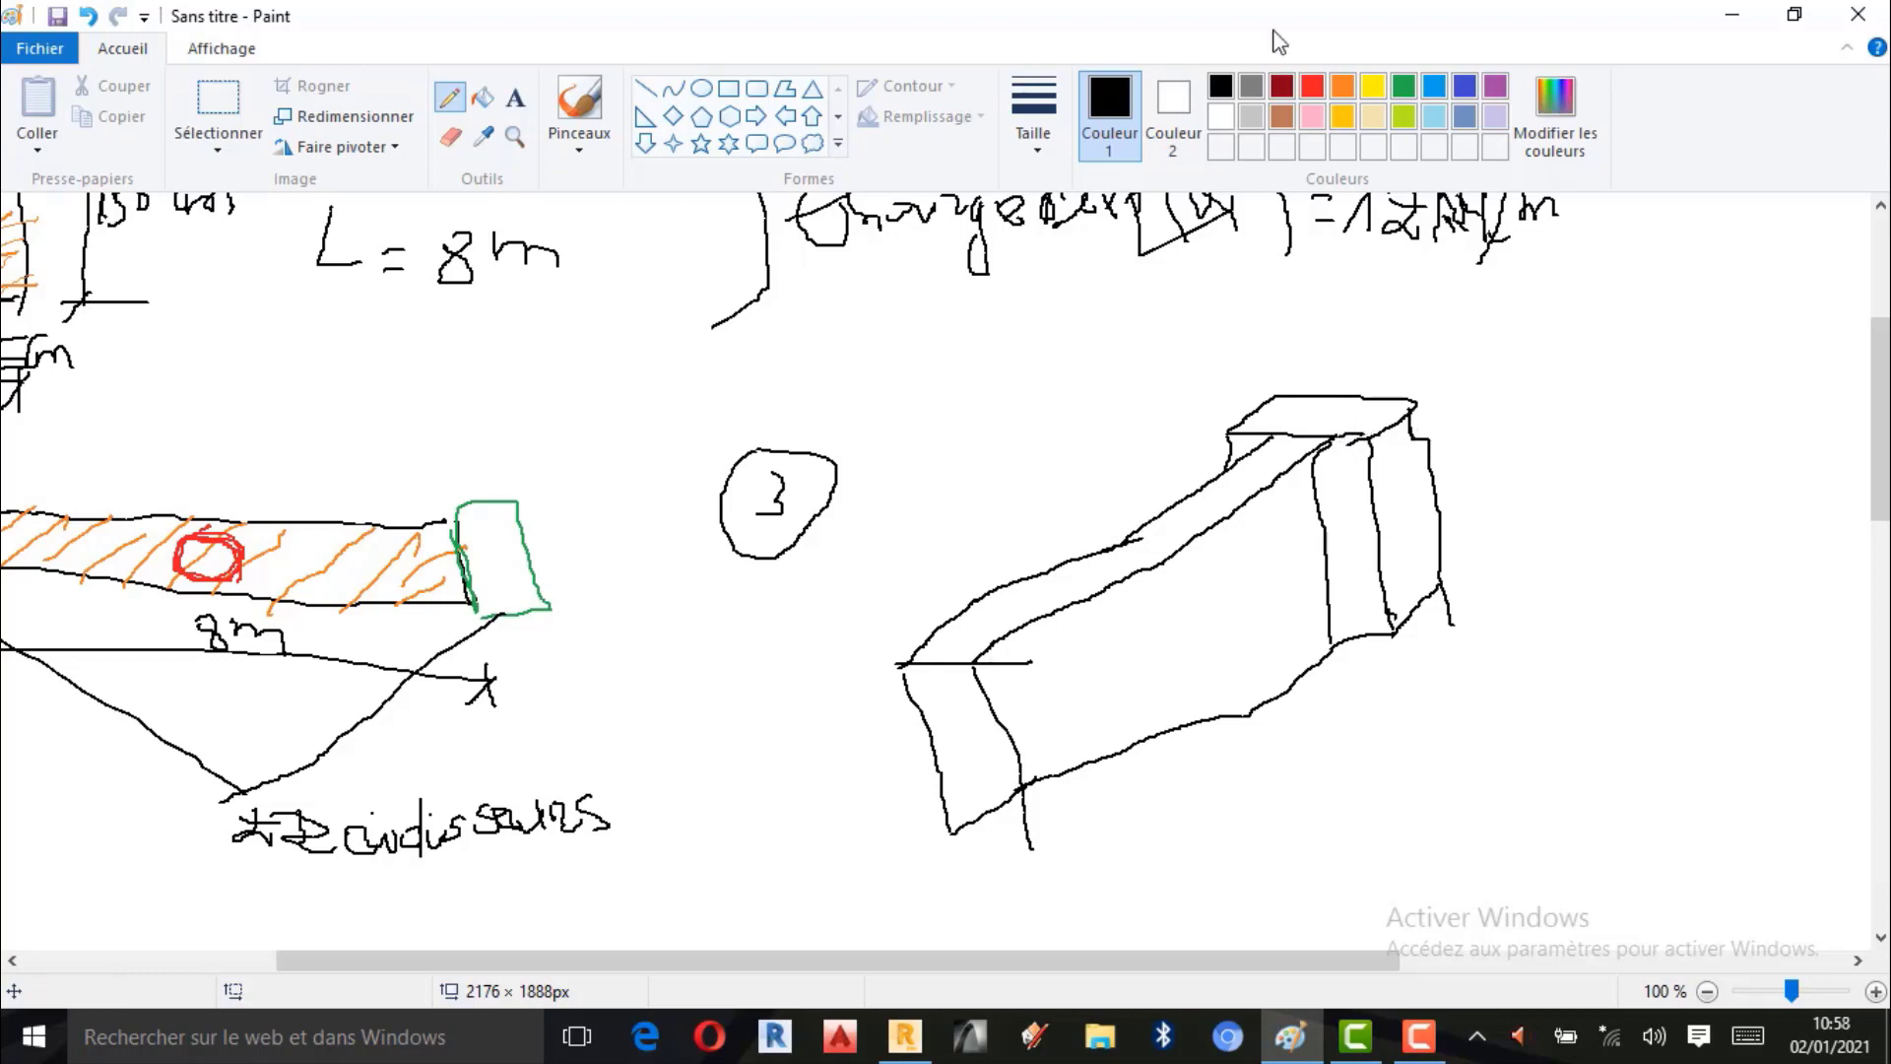
# Trace the far end support block of the perspective beam in green.
pyautogui.click(1342, 86)
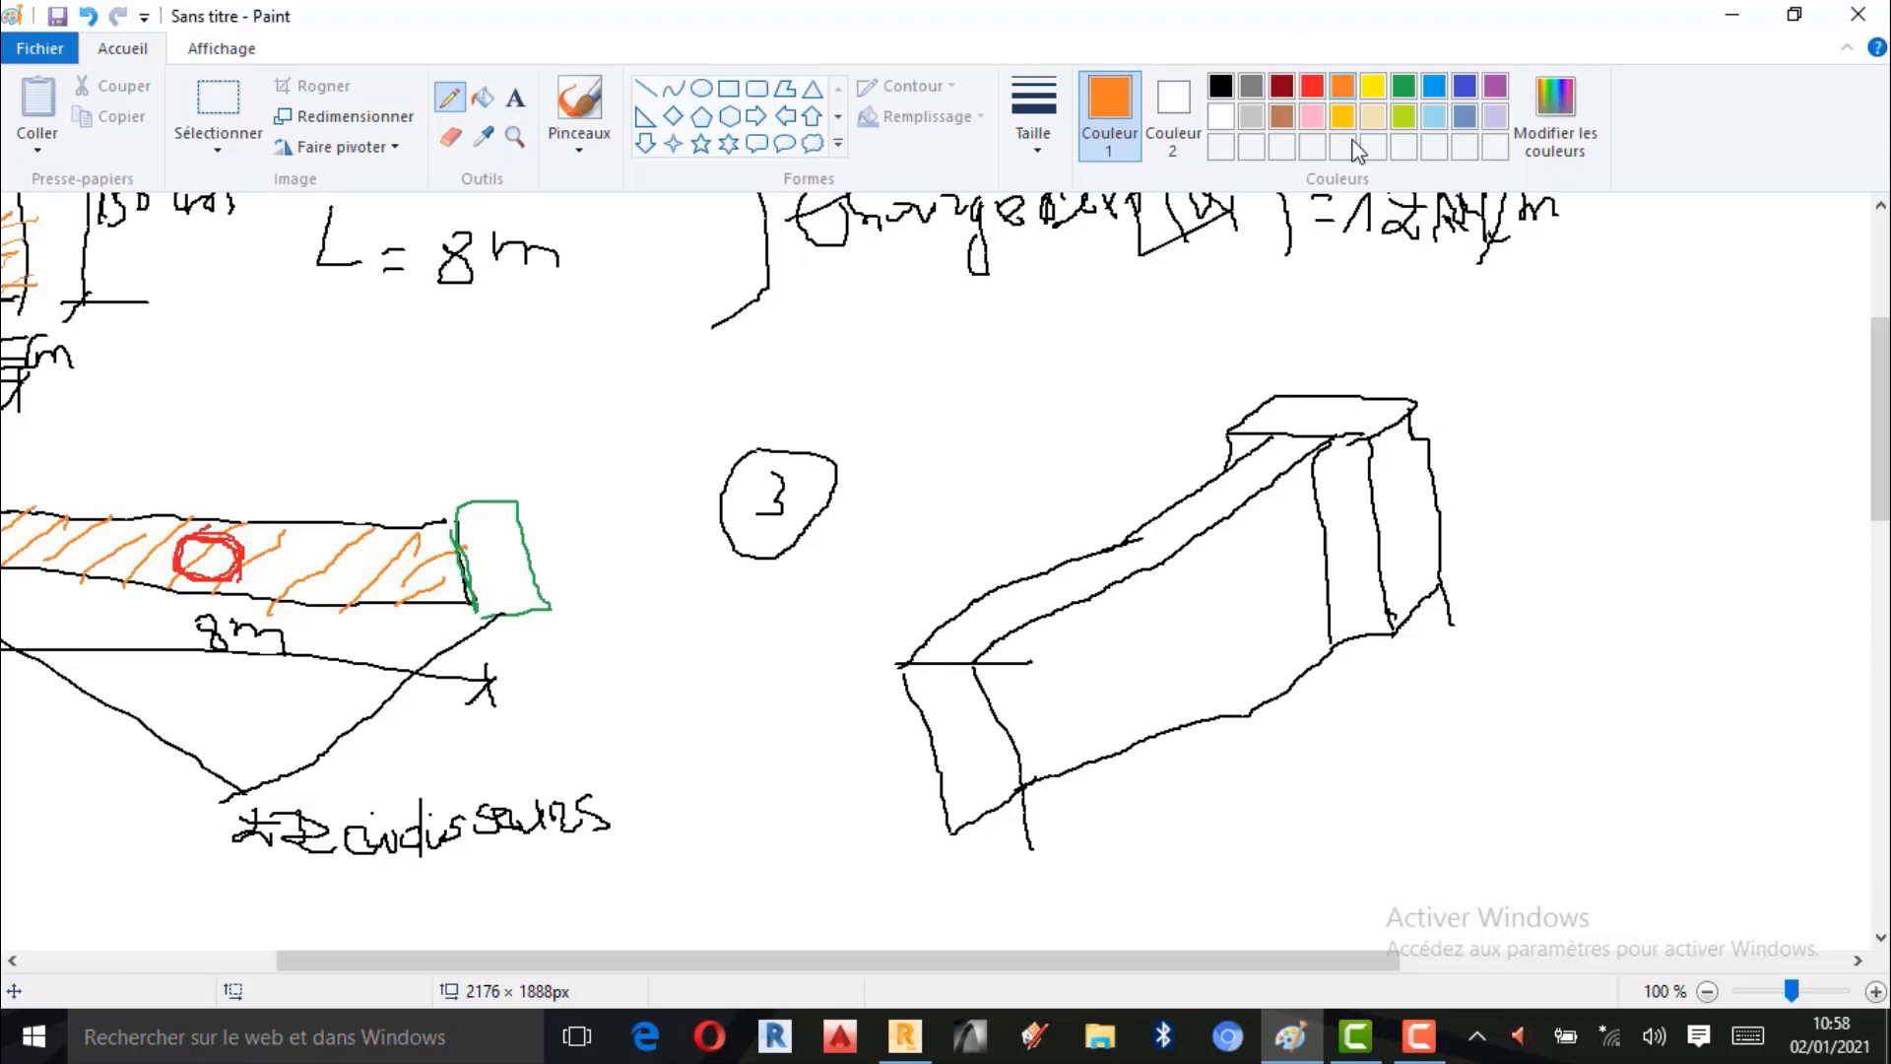
pyautogui.click(1405, 90)
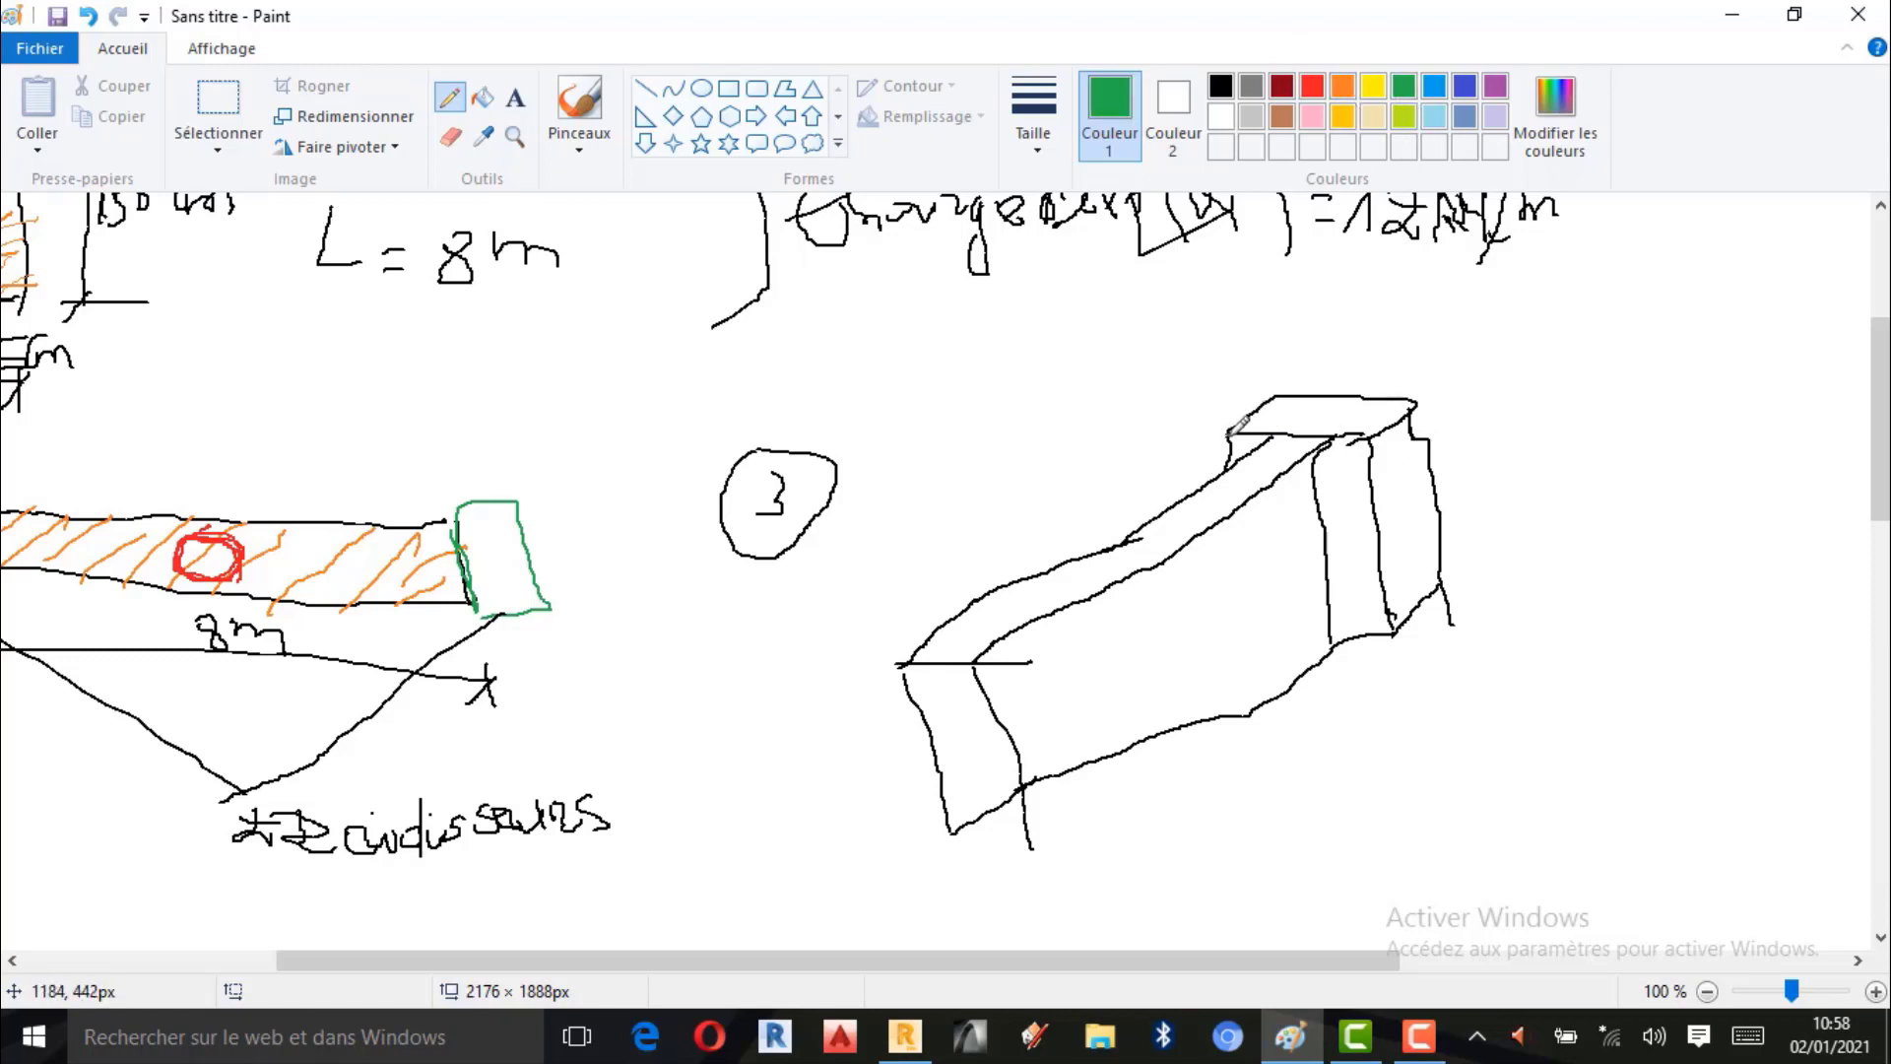
pyautogui.moveTo(1229, 433)
pyautogui.mouseDown()
pyautogui.moveTo(1290, 375)
pyautogui.moveTo(1423, 399)
pyautogui.moveTo(1375, 439)
pyautogui.moveTo(1325, 434)
pyautogui.moveTo(1324, 641)
pyautogui.moveTo(1393, 640)
pyautogui.mouseUp()
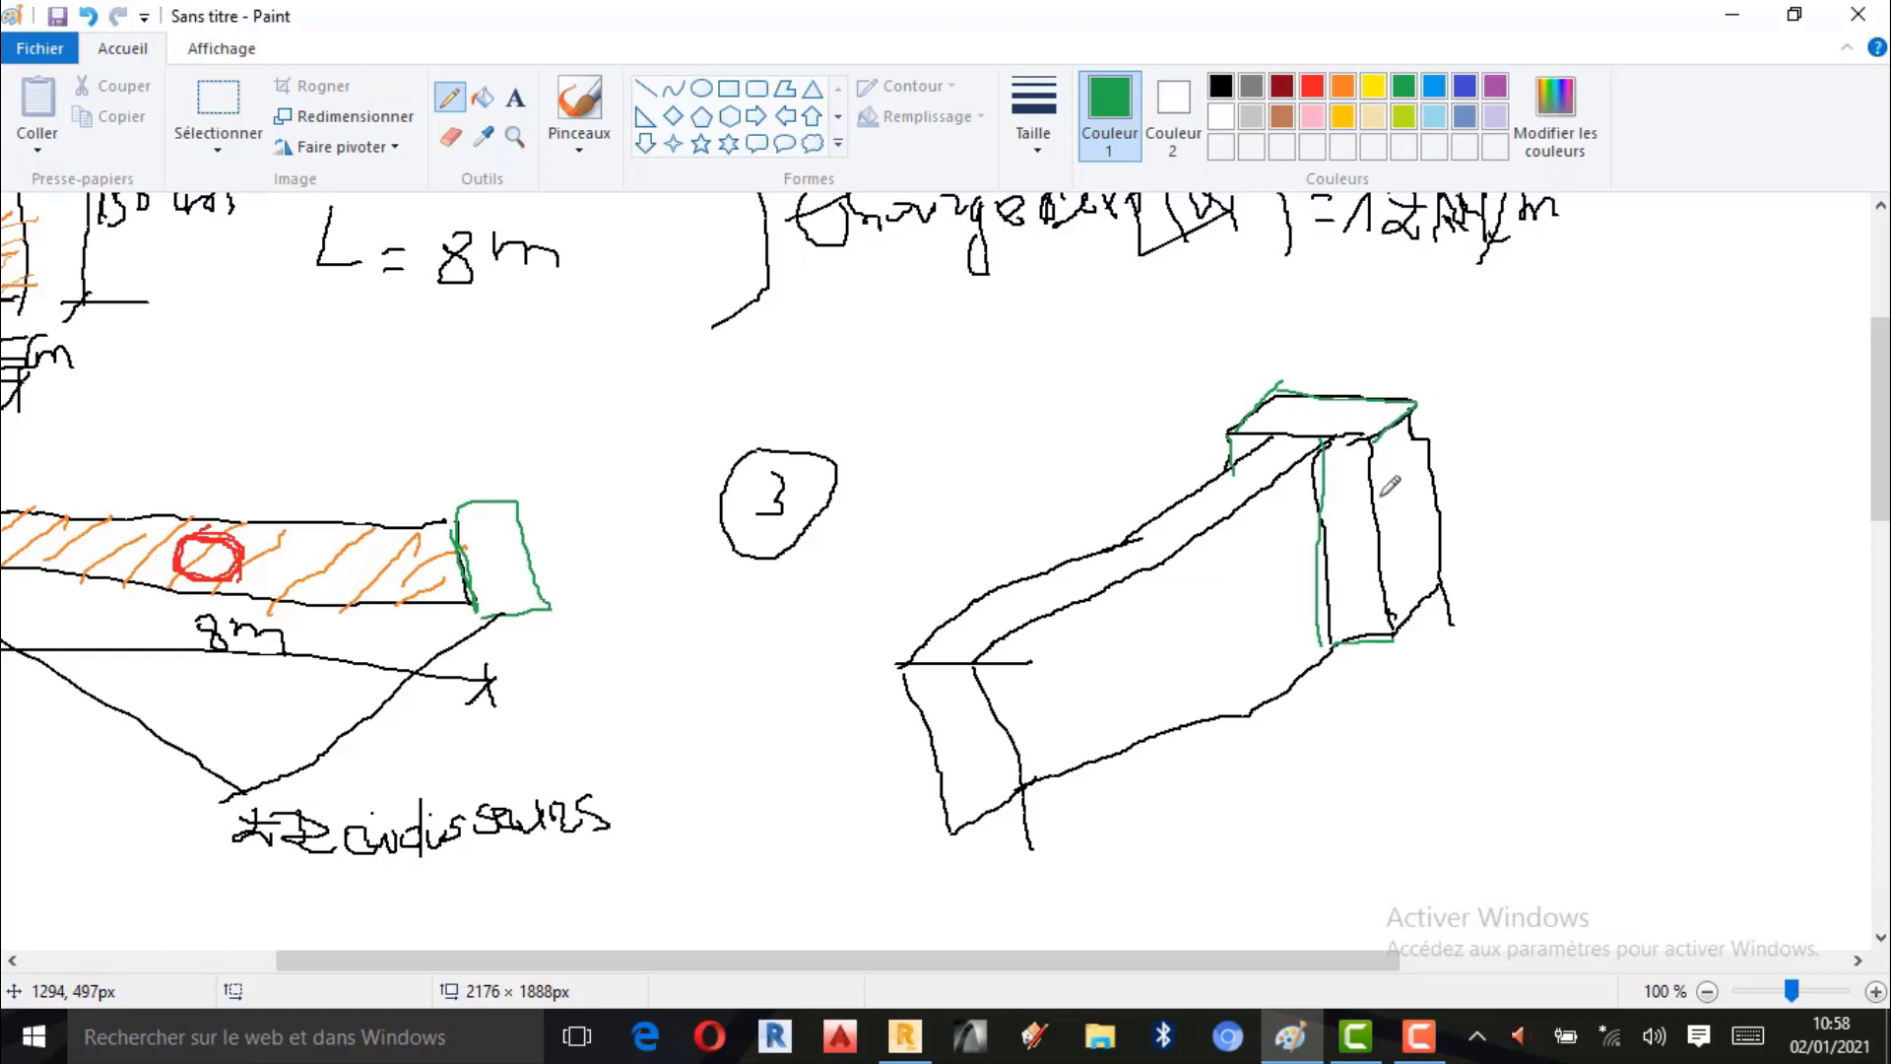
pyautogui.moveTo(1374, 436)
pyautogui.mouseDown()
pyautogui.moveTo(1394, 528)
pyautogui.moveTo(1370, 632)
pyautogui.mouseUp()
pyautogui.moveTo(1418, 400)
pyautogui.mouseDown()
pyautogui.moveTo(1432, 597)
pyautogui.moveTo(1400, 628)
pyautogui.mouseUp()
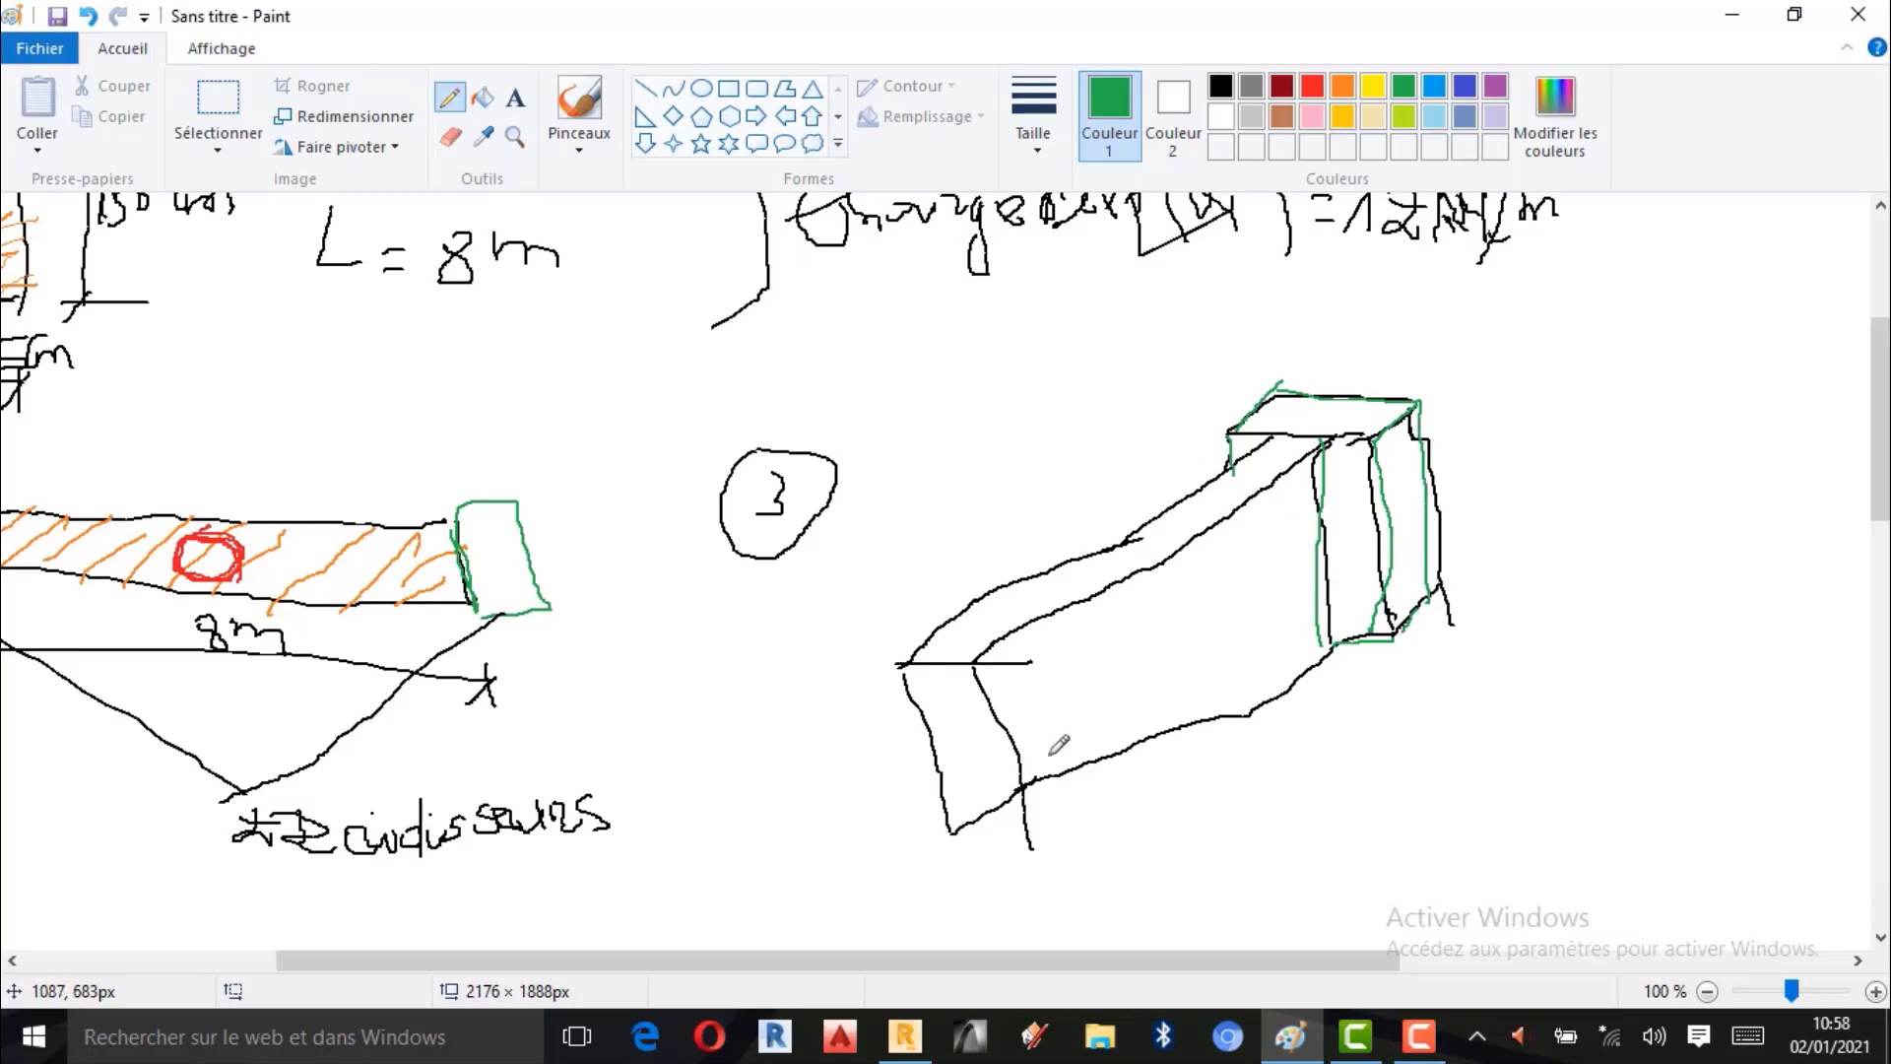
# Outline the near end face in green, then return to second thickness and black.
pyautogui.moveTo(870, 668); pyautogui.dragTo(1006, 678)
pyautogui.moveTo(860, 669)
pyautogui.mouseDown()
pyautogui.moveTo(857, 735)
pyautogui.moveTo(918, 897)
pyautogui.moveTo(997, 891)
pyautogui.mouseUp()
pyautogui.moveTo(1016, 701)
pyautogui.mouseDown()
pyautogui.moveTo(1062, 880)
pyautogui.moveTo(987, 898)
pyautogui.mouseUp()
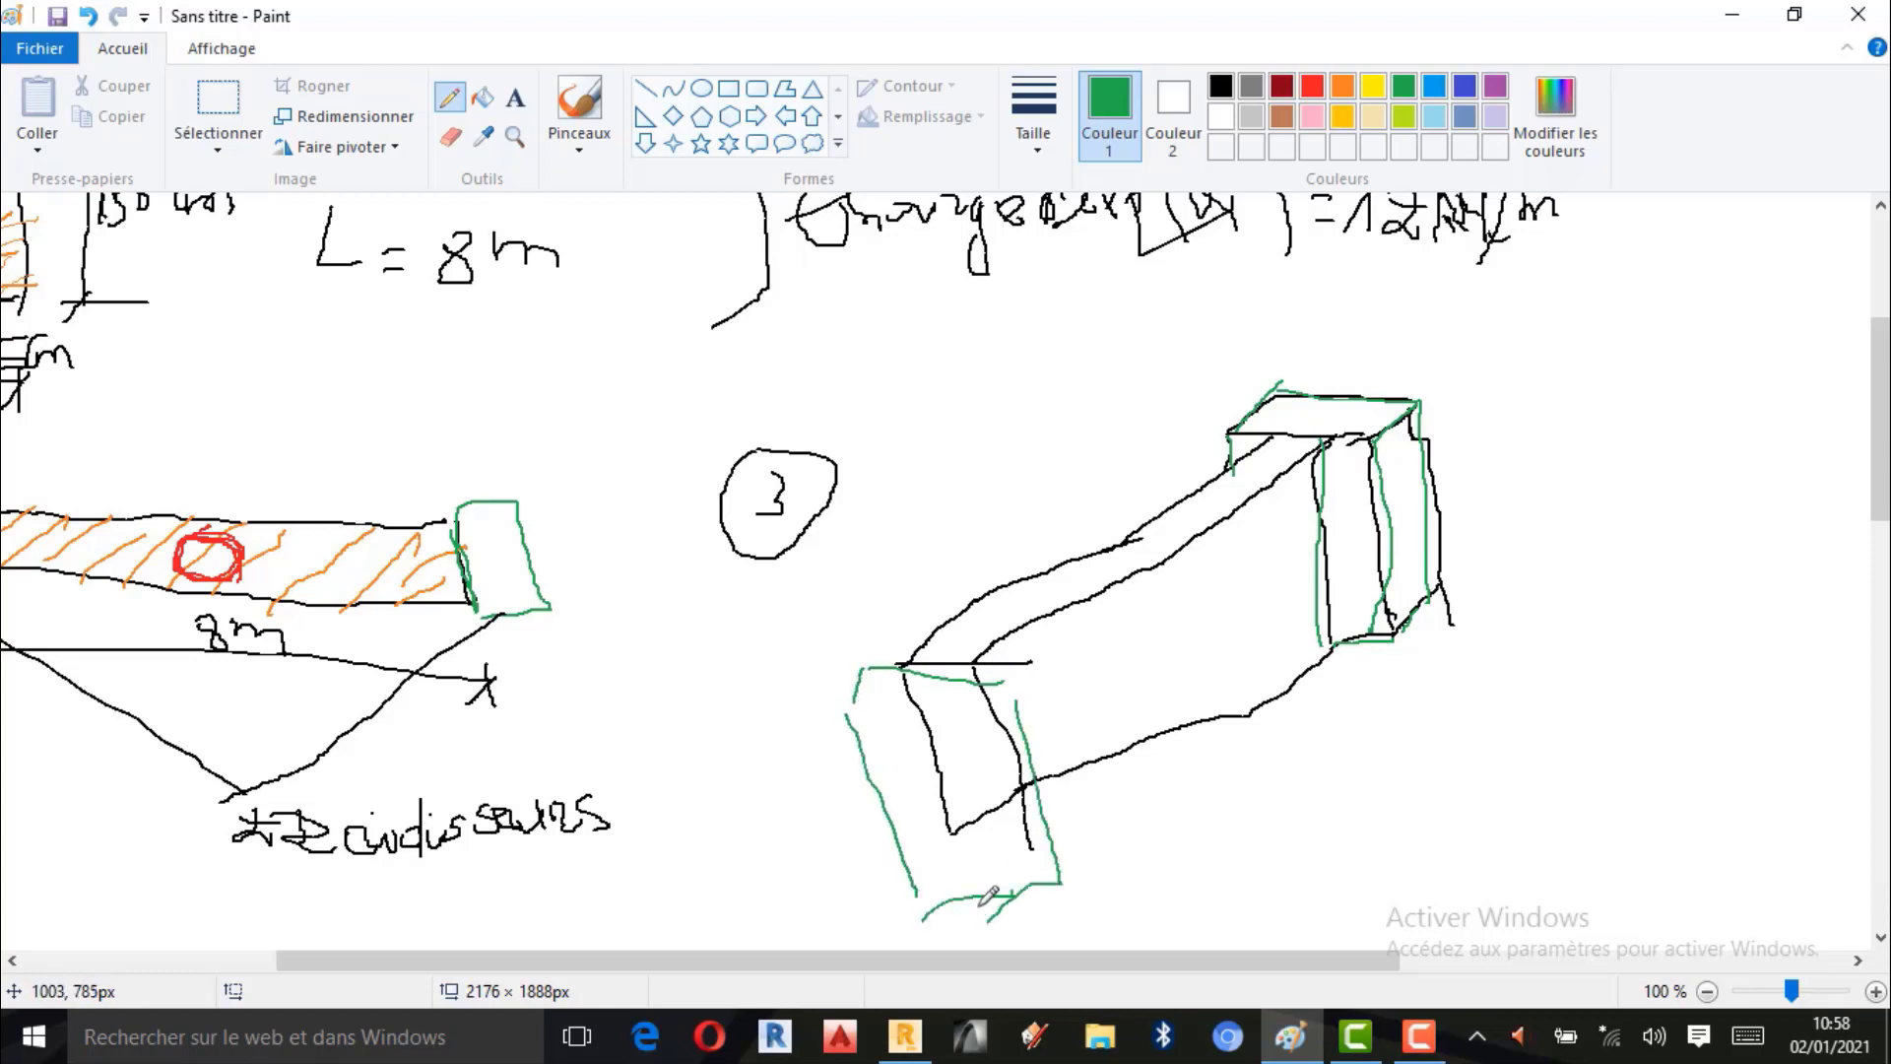
pyautogui.click(1044, 138)
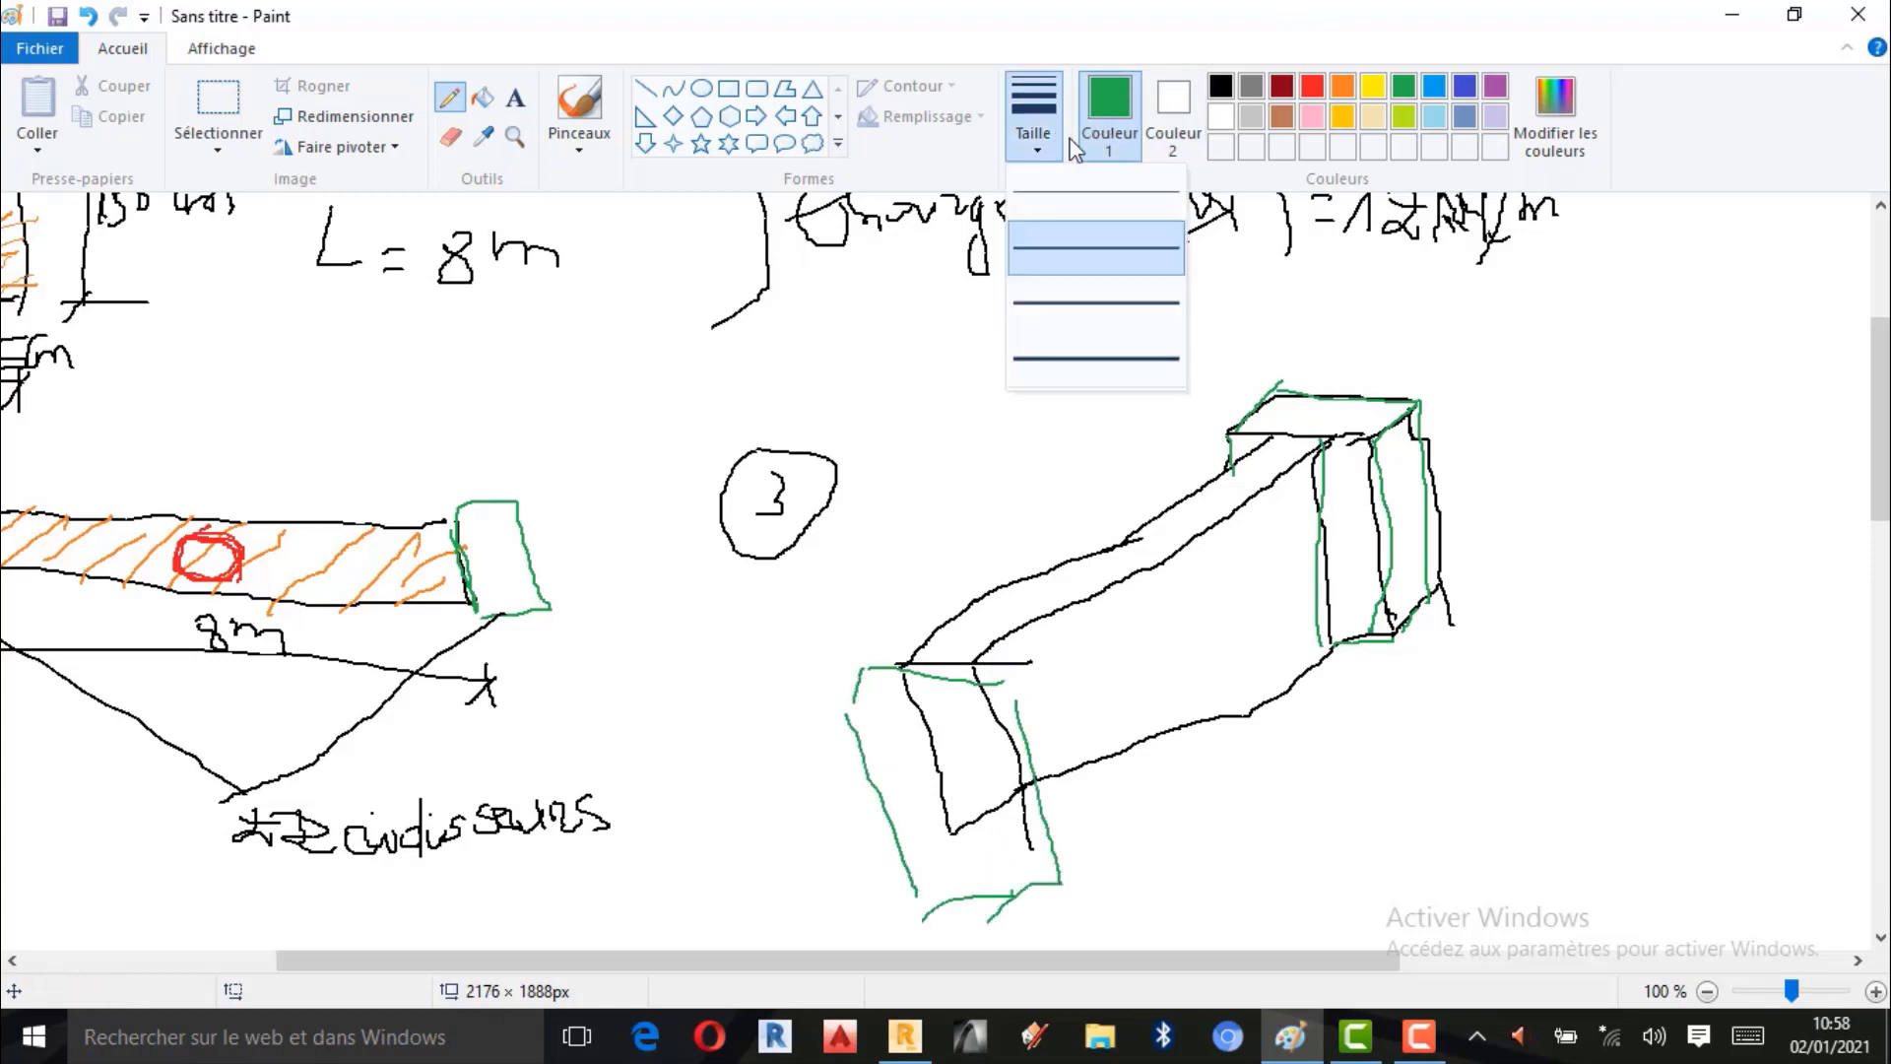
pyautogui.click(1083, 258)
pyautogui.click(1220, 86)
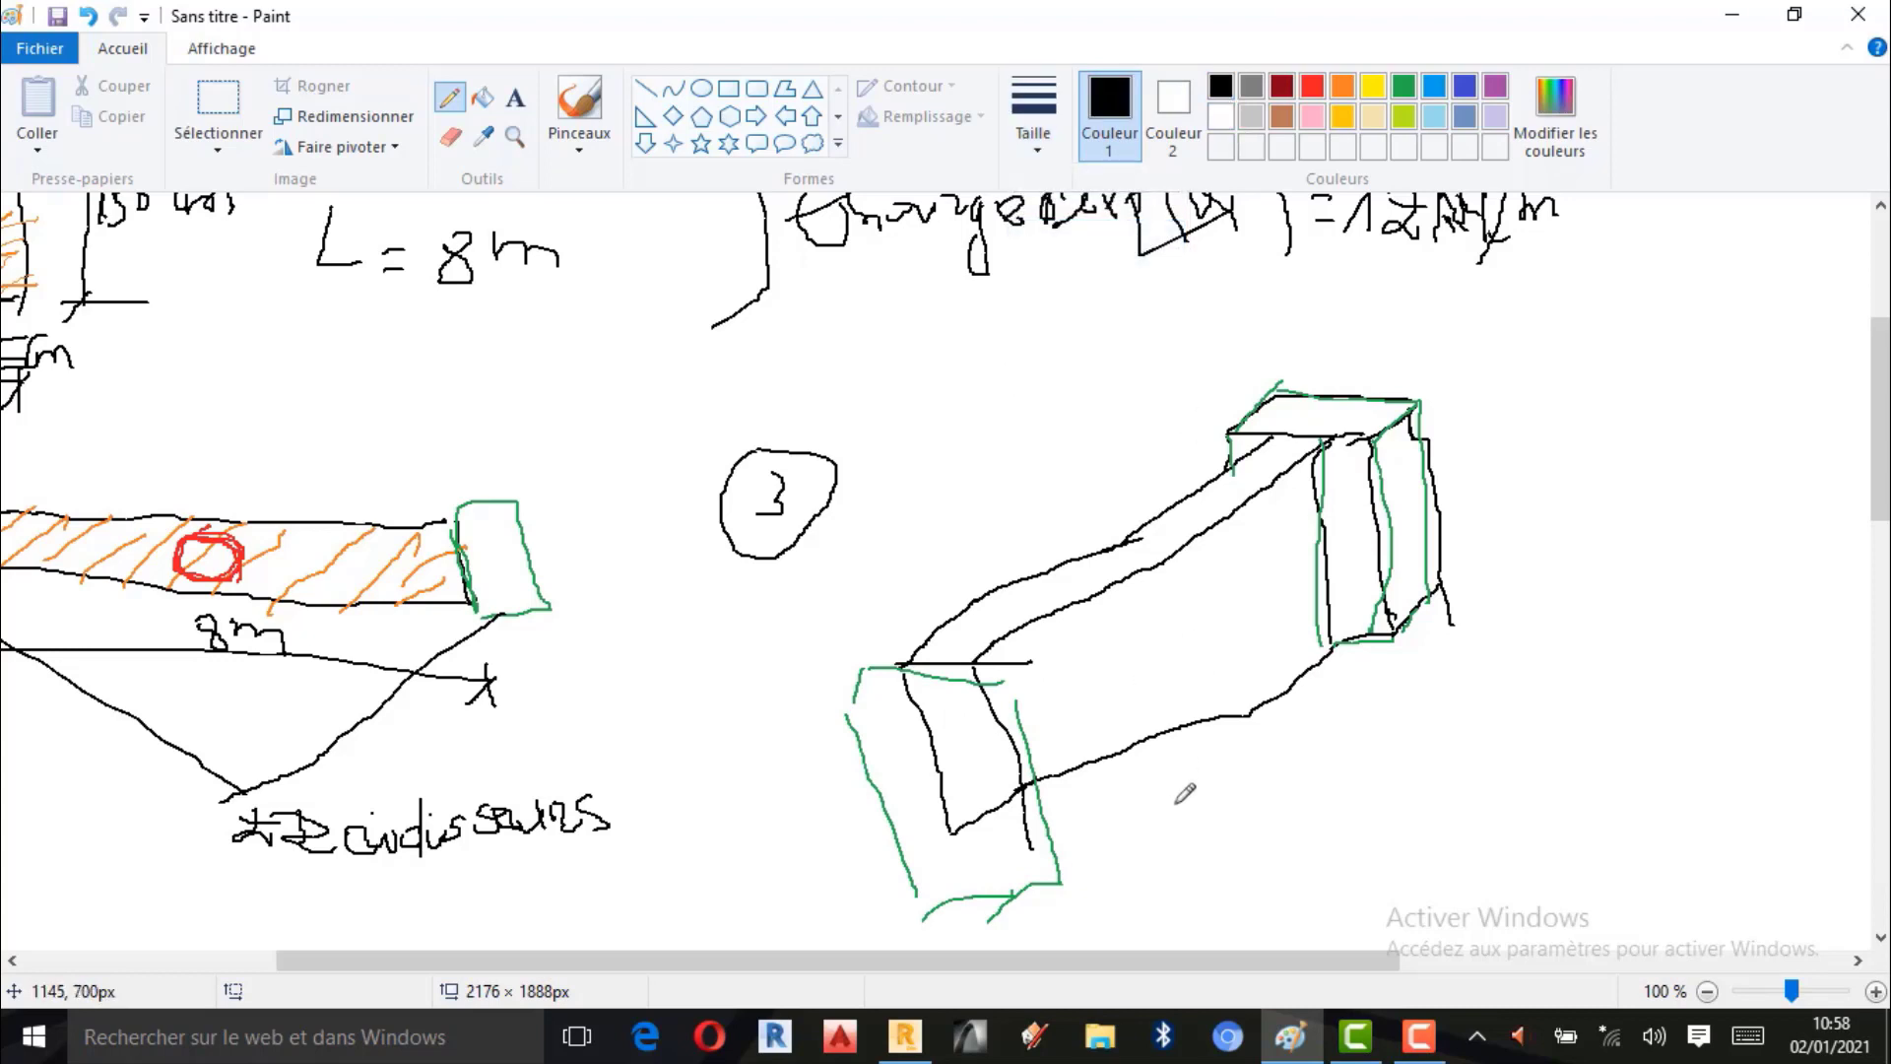
# Draw a length dimension under the perspective beam labelled 8m.
pyautogui.moveTo(1084, 878)
pyautogui.mouseDown()
pyautogui.moveTo(1443, 739)
pyautogui.moveTo(1420, 803)
pyautogui.mouseUp()
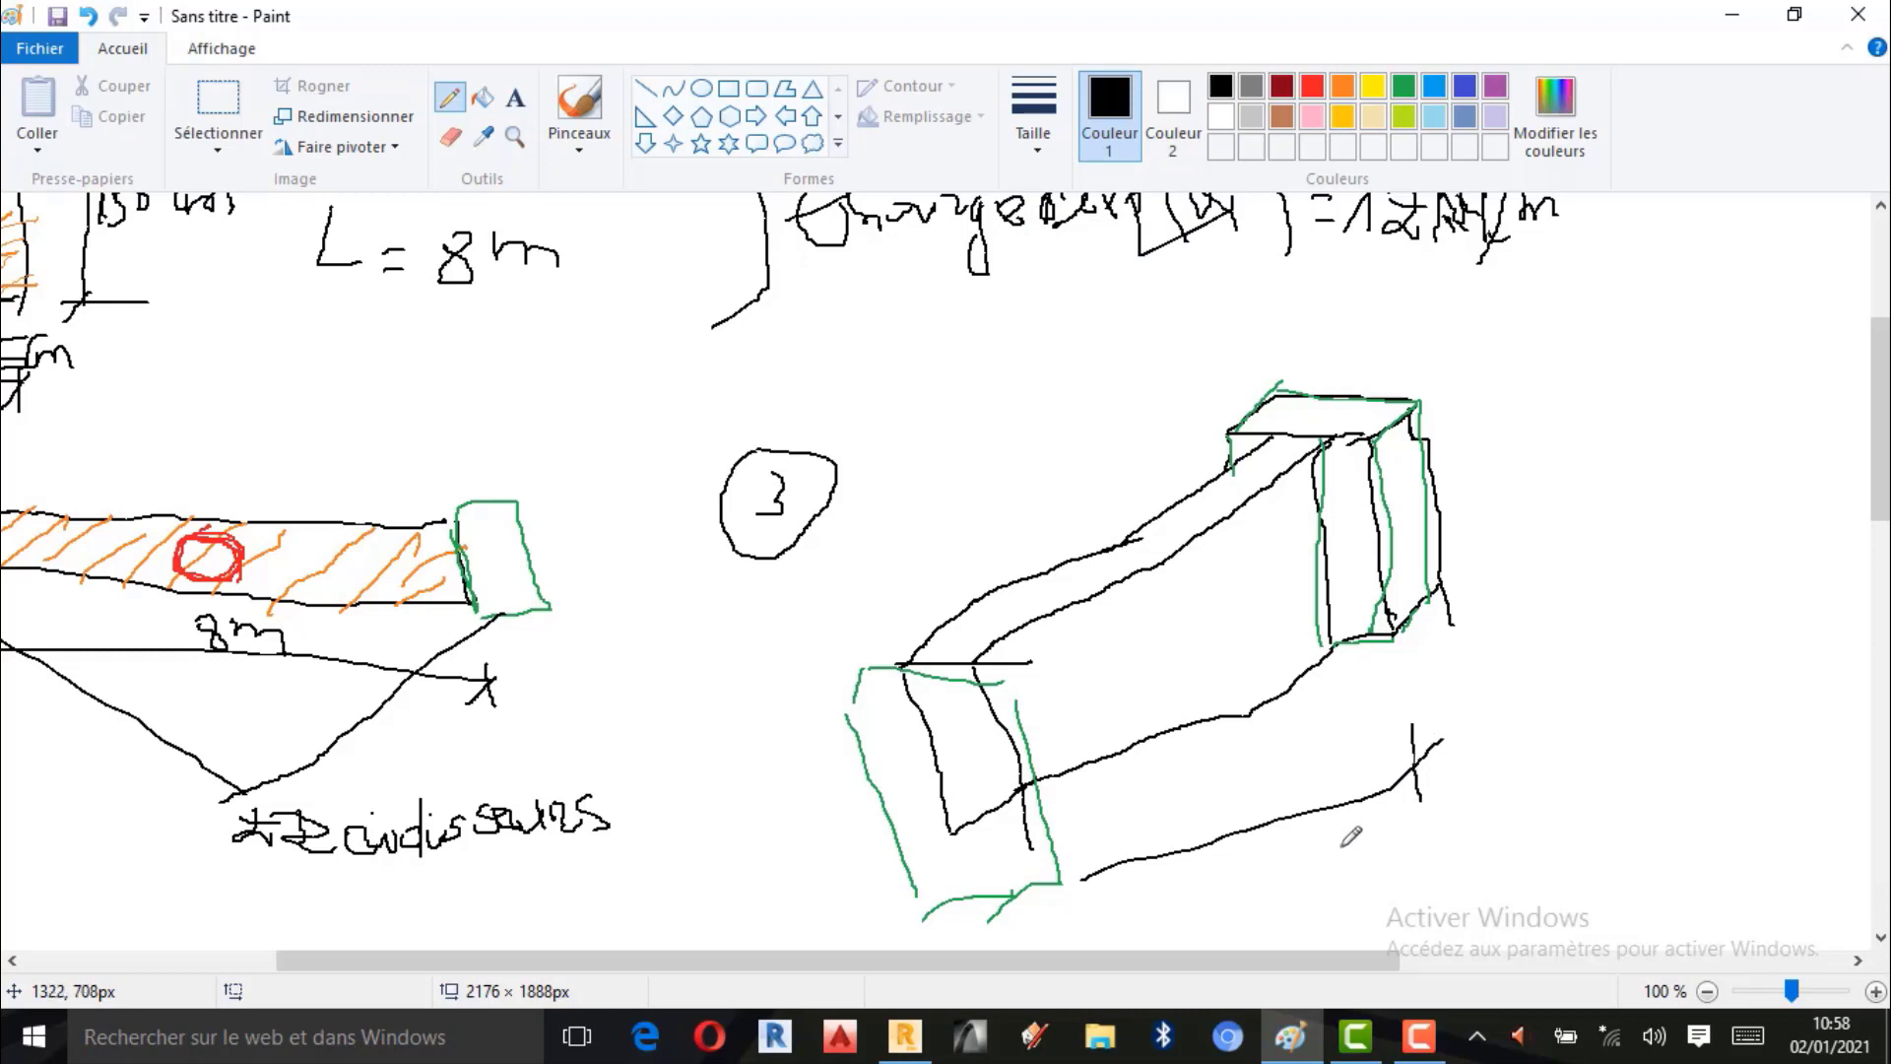
pyautogui.moveTo(1222, 791); pyautogui.dragTo(1296, 783)
pyautogui.scroll(-3, 1153, 630)
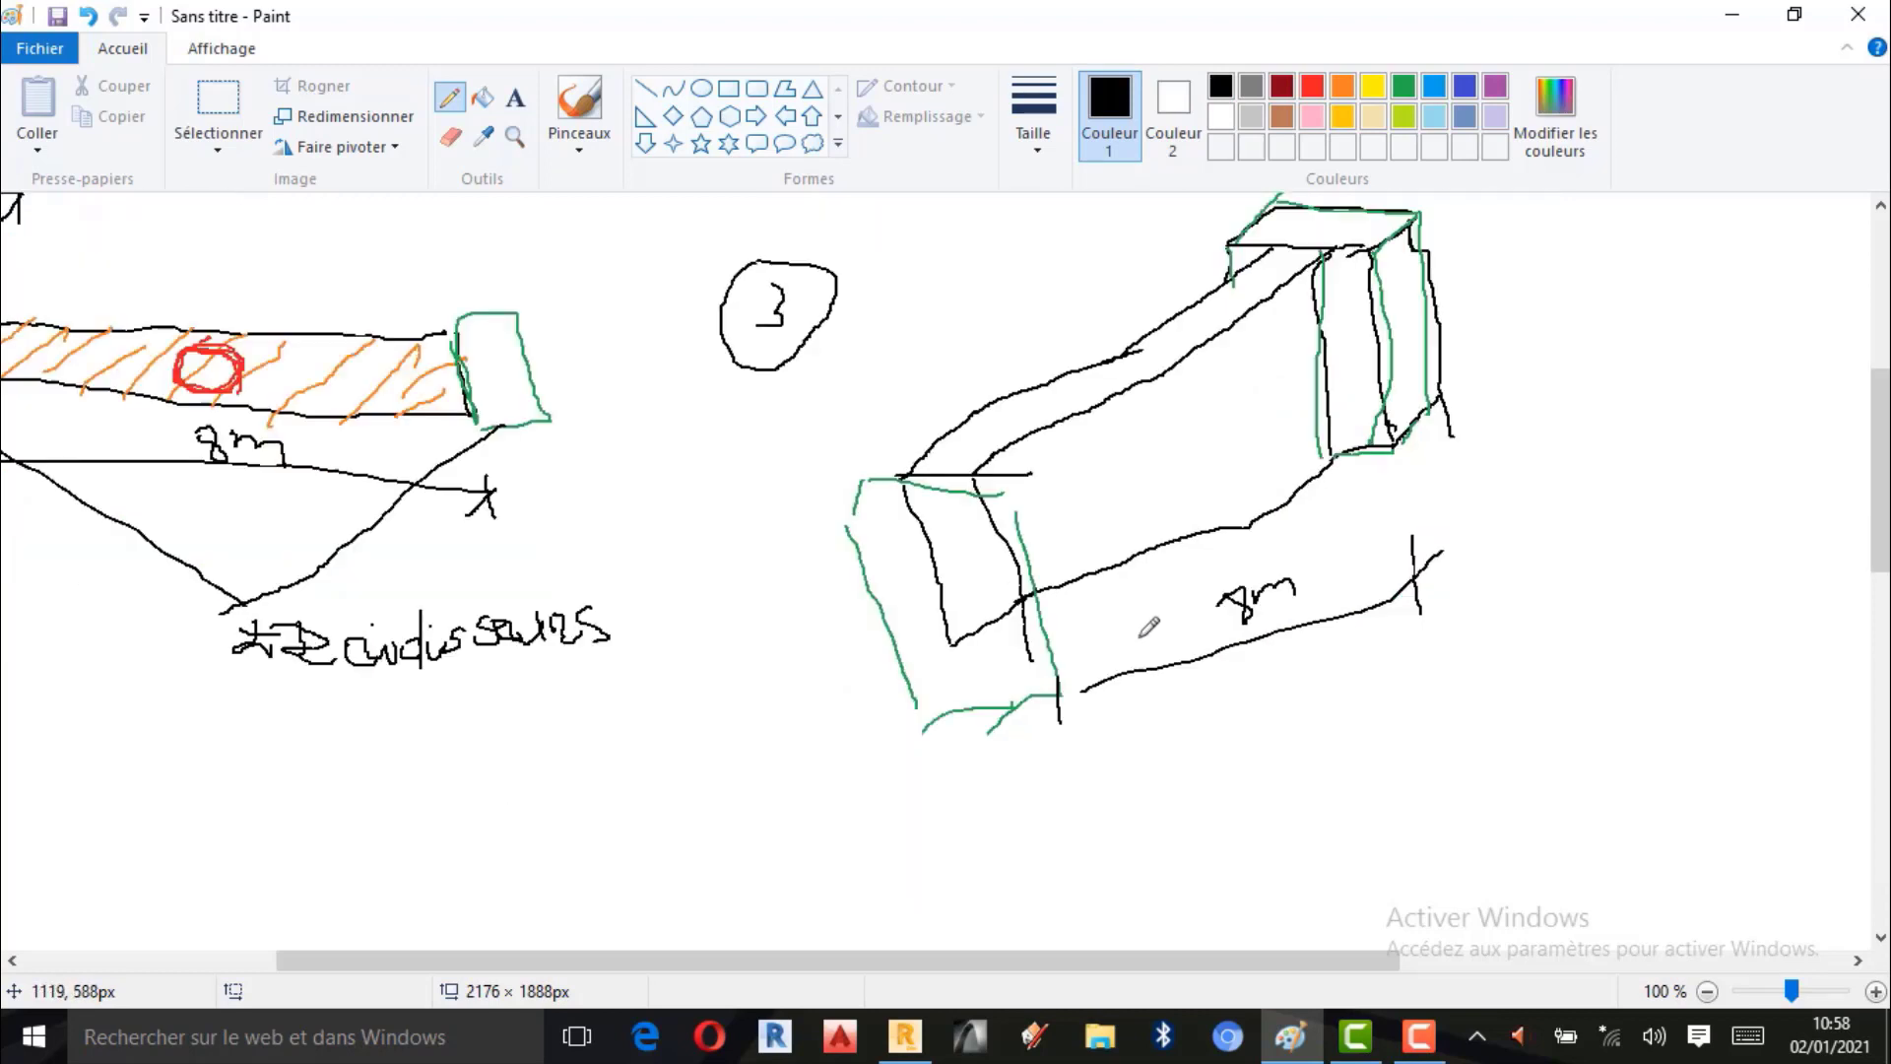
pyautogui.moveTo(778, 492)
pyautogui.mouseDown()
pyautogui.moveTo(835, 812)
pyautogui.moveTo(818, 815)
pyautogui.moveTo(890, 793)
pyautogui.moveTo(862, 500)
pyautogui.mouseUp()
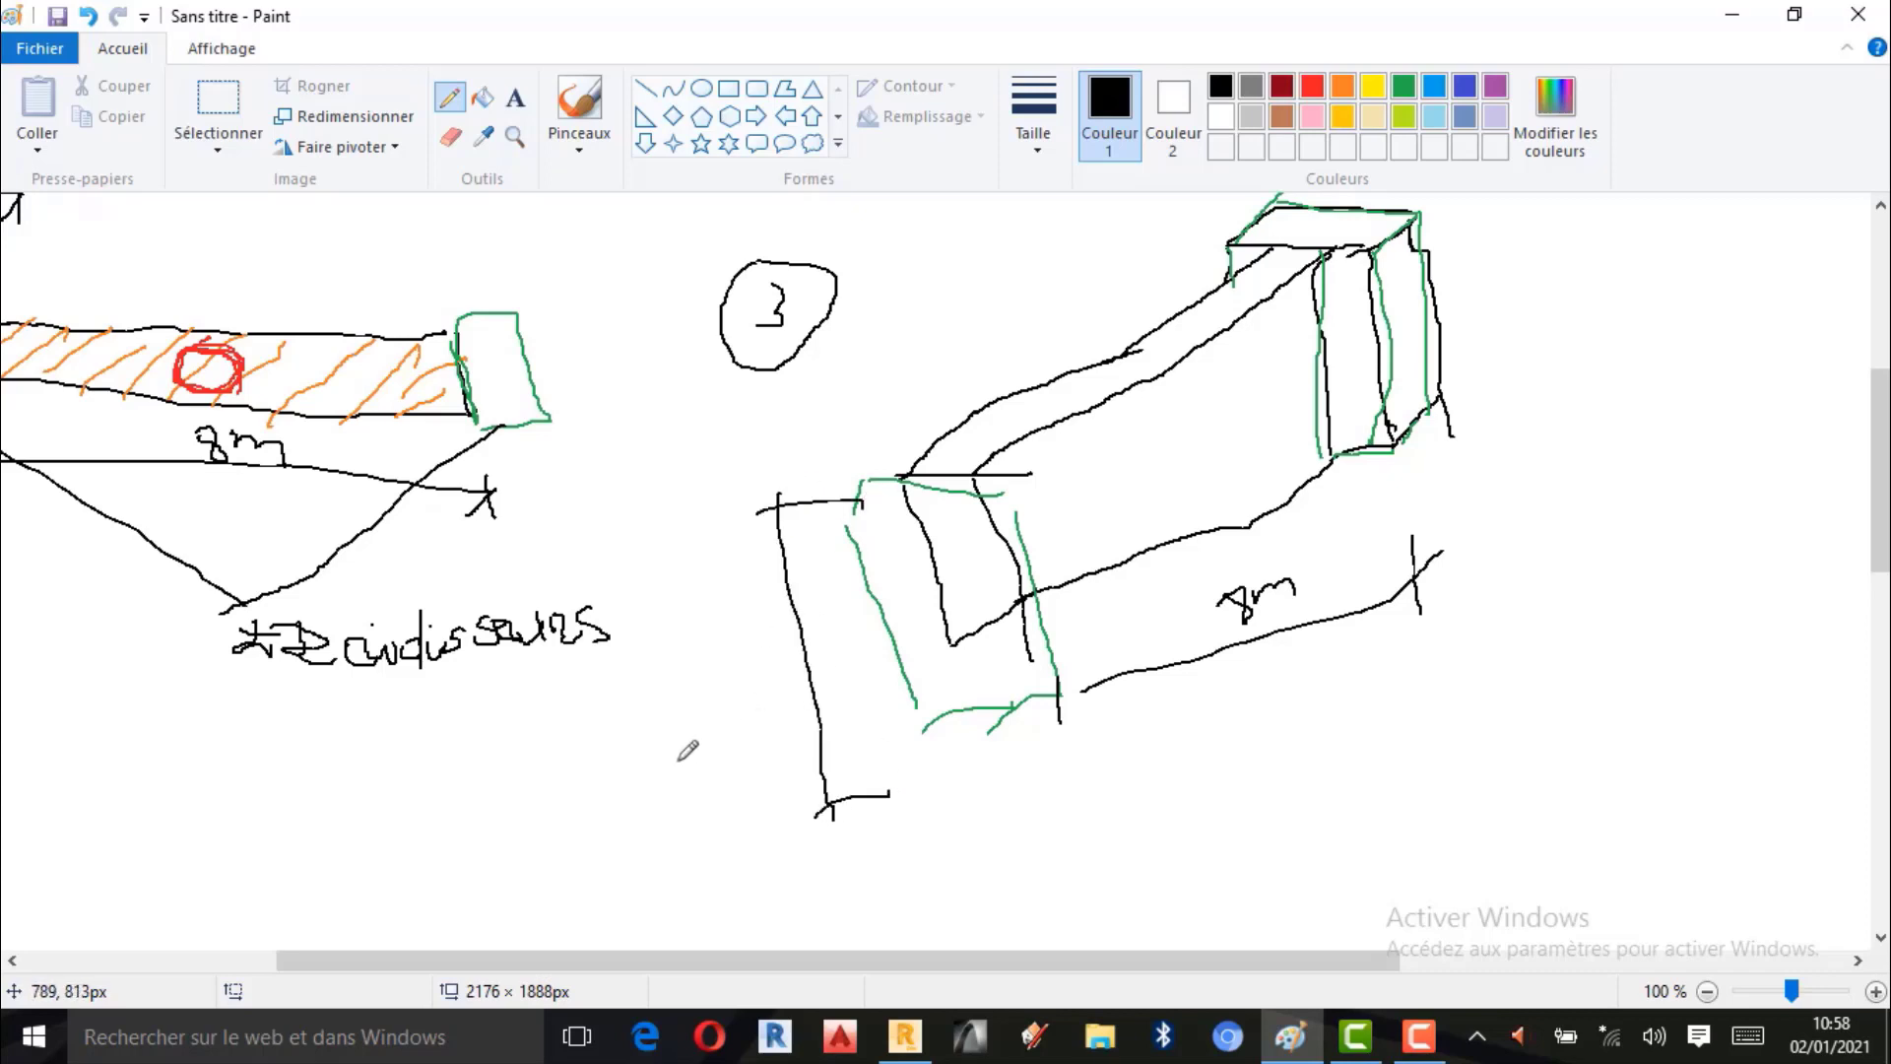
# Add a height dimension on the beam's left side and return to the title.
pyautogui.moveTo(667, 737)
pyautogui.mouseDown()
pyautogui.moveTo(680, 672)
pyautogui.moveTo(691, 701)
pyautogui.mouseUp()
pyautogui.moveTo(717, 672)
pyautogui.mouseDown()
pyautogui.moveTo(707, 695)
pyautogui.moveTo(734, 711)
pyautogui.moveTo(770, 673)
pyautogui.moveTo(825, 711)
pyautogui.mouseUp()
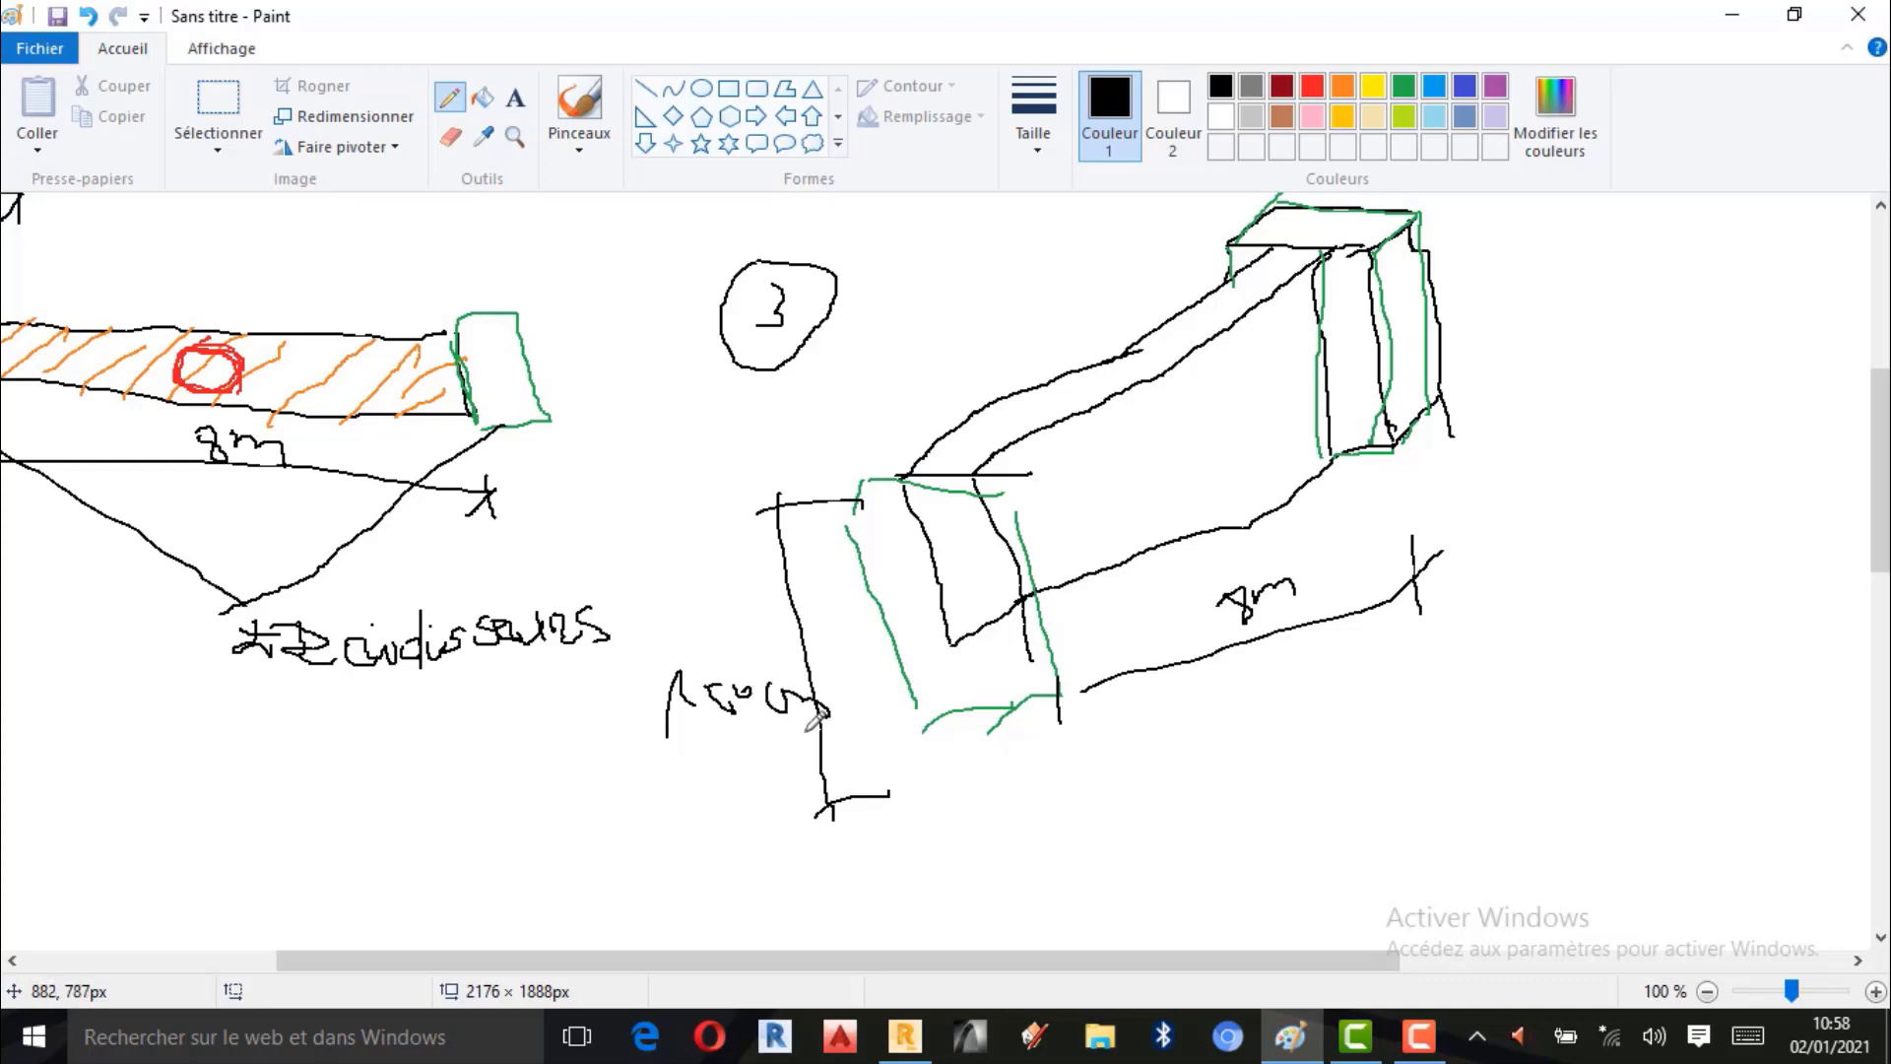
pyautogui.moveTo(977, 762)
pyautogui.mouseDown()
pyautogui.moveTo(1061, 760)
pyautogui.moveTo(1072, 813)
pyautogui.moveTo(967, 793)
pyautogui.moveTo(1019, 730)
pyautogui.moveTo(1041, 741)
pyautogui.mouseUp()
pyautogui.scroll(4, 1075, 719)
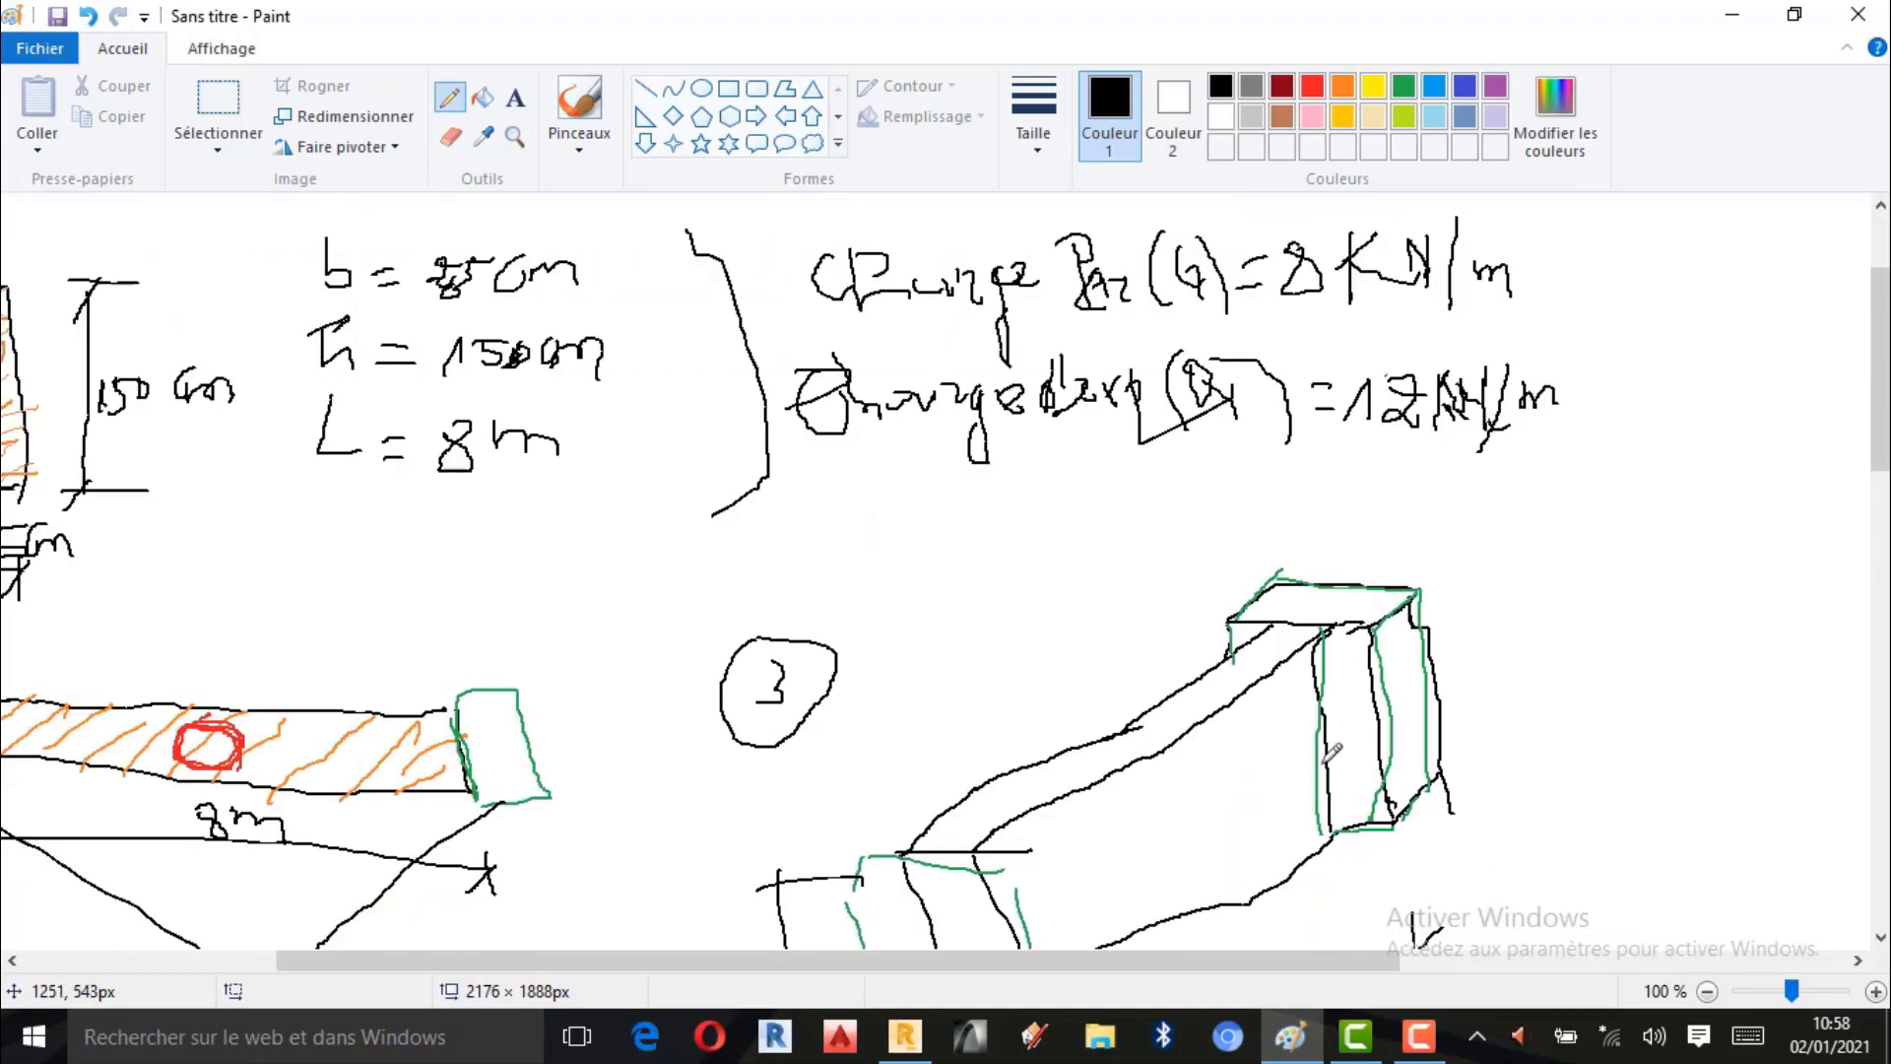
pyautogui.scroll(-4, 1335, 847)
pyautogui.scroll(6, 1226, 726)
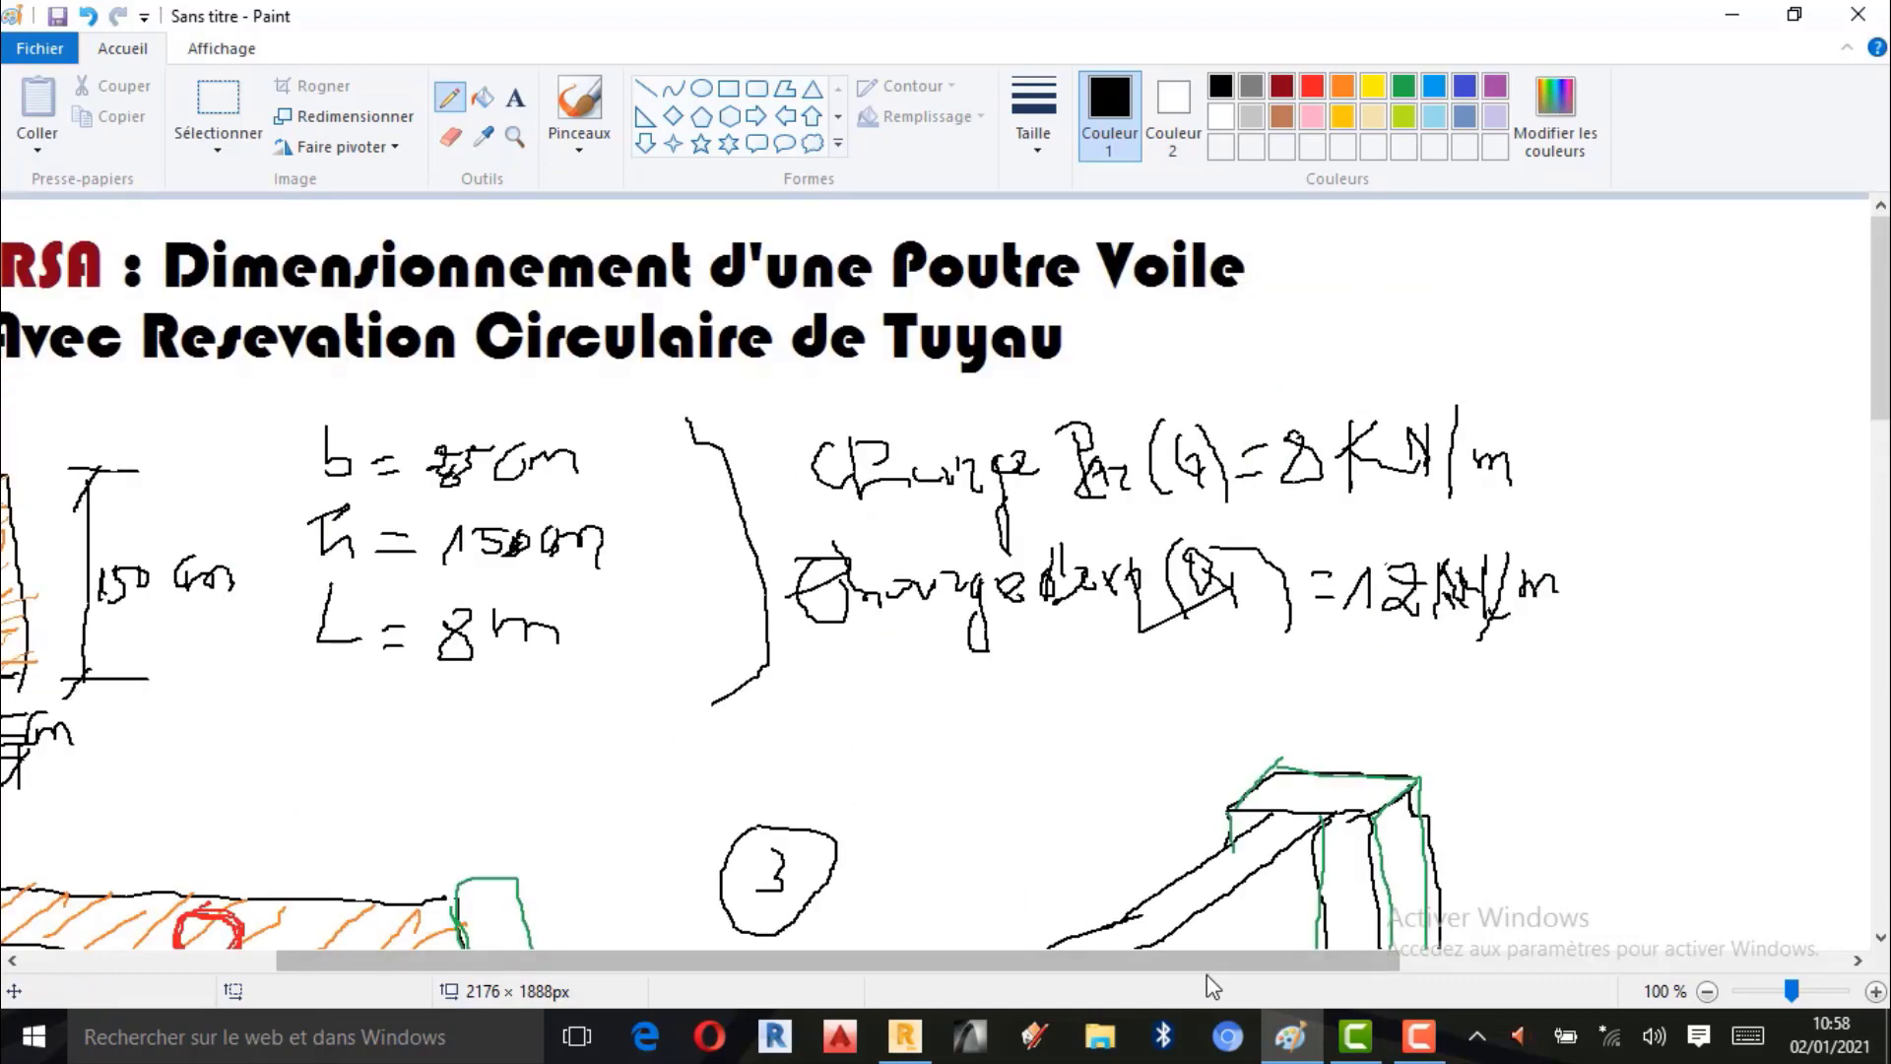
pyautogui.hscroll(-1, 1133, 960)
pyautogui.moveTo(1131, 998); pyautogui.dragTo(1056, 999)
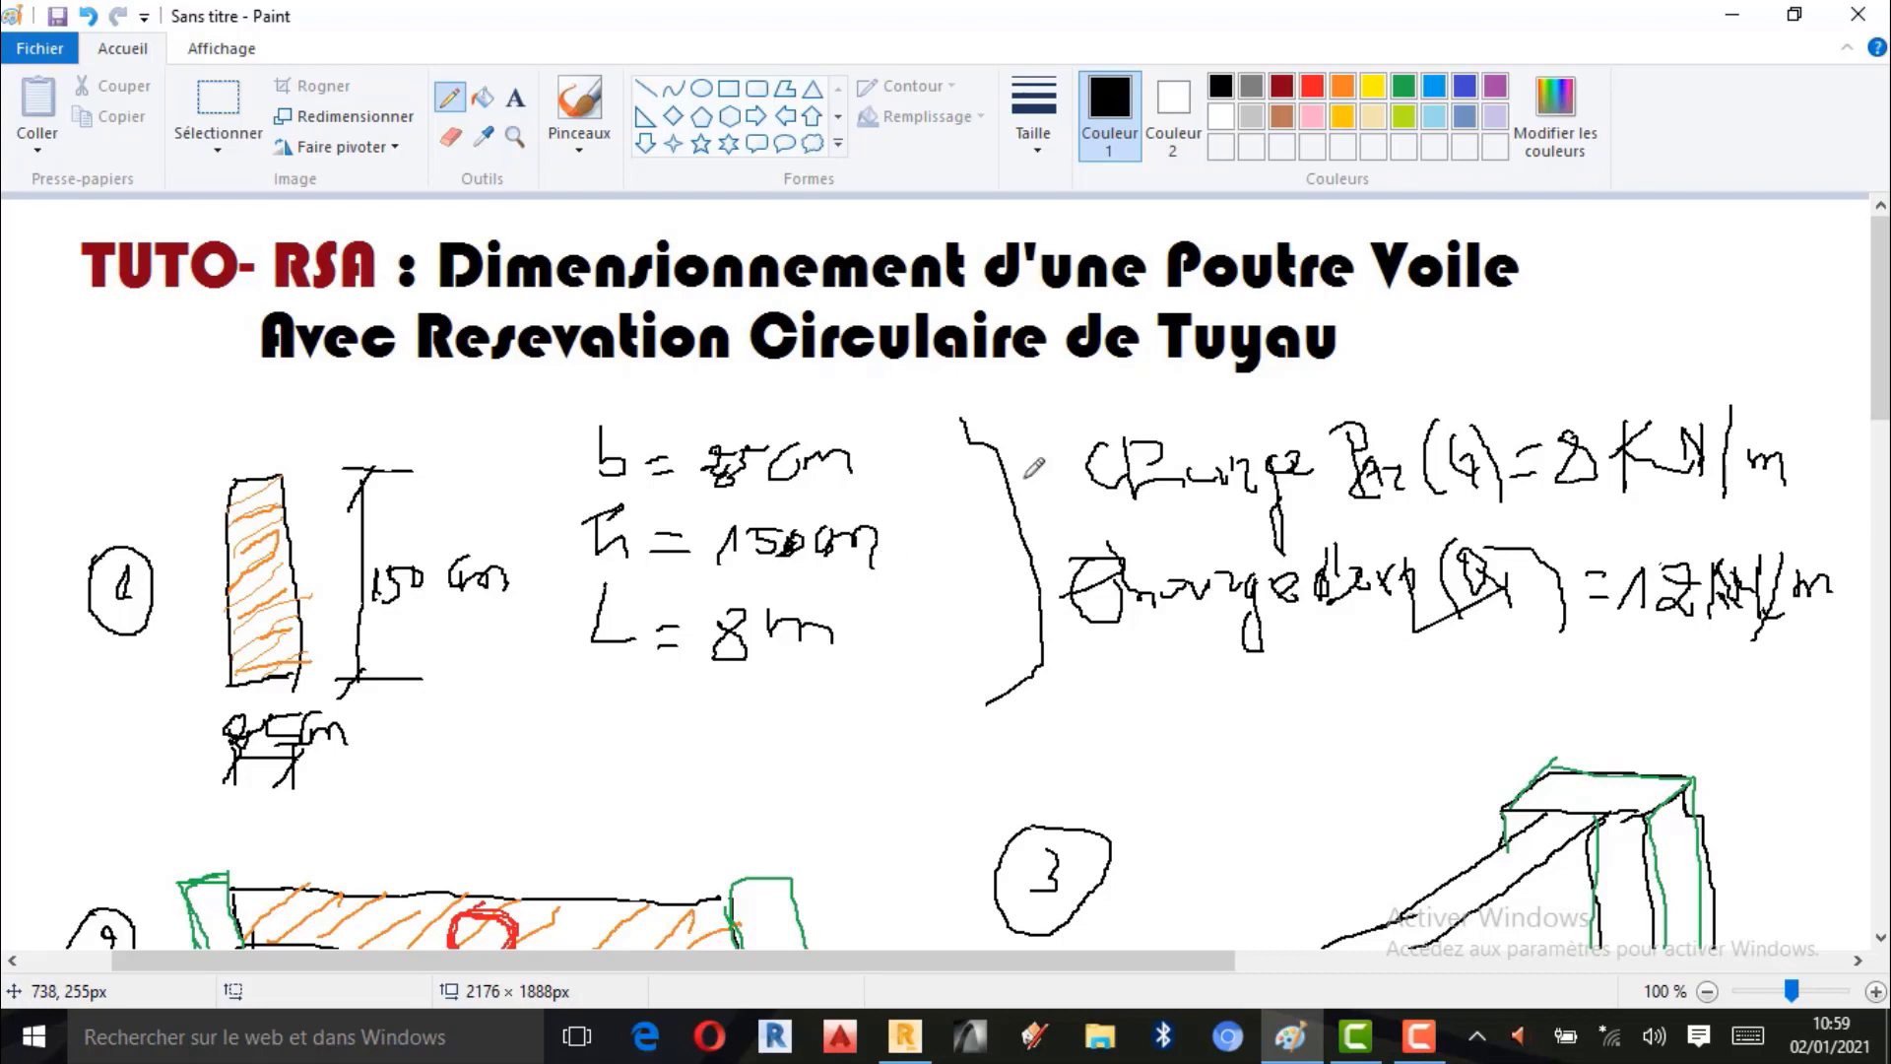
# Bring Robot forward and start a new 'Conception des armatures d'éléments BA' project from the start page.
pyautogui.click(1732, 14)
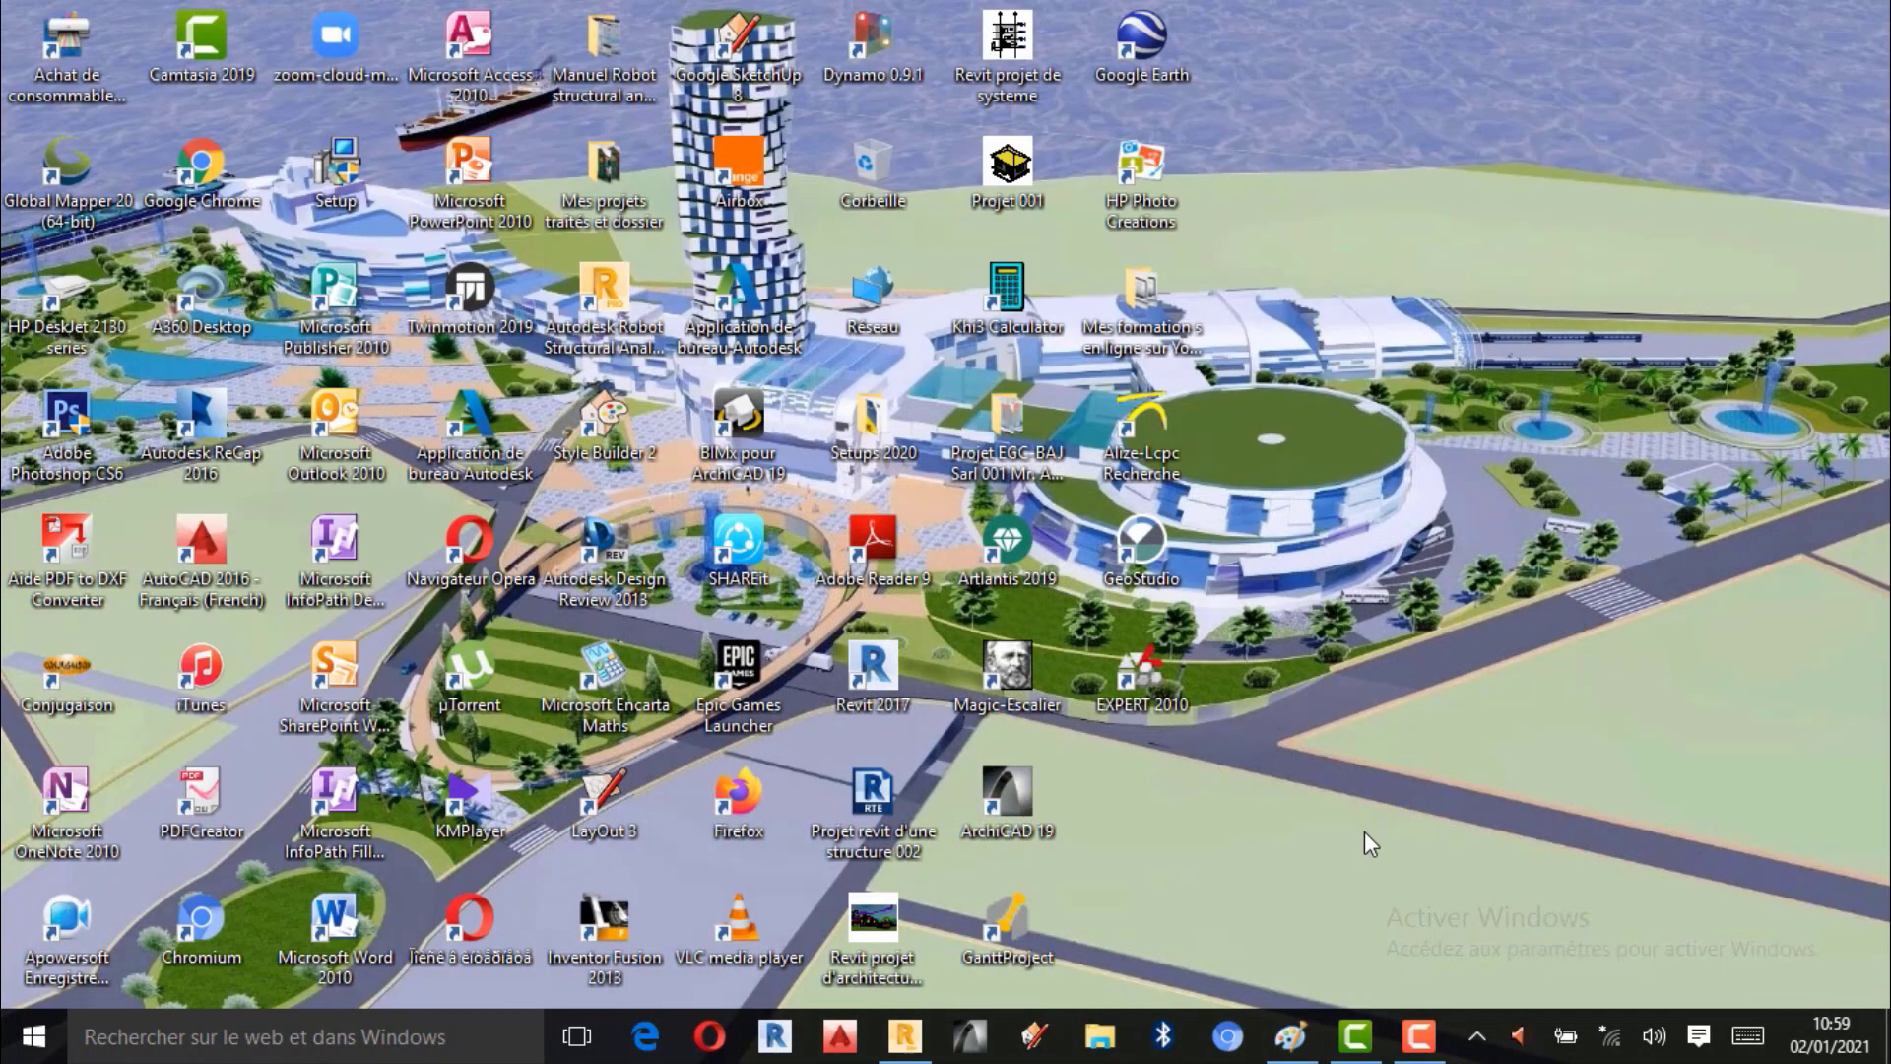
pyautogui.click(904, 1035)
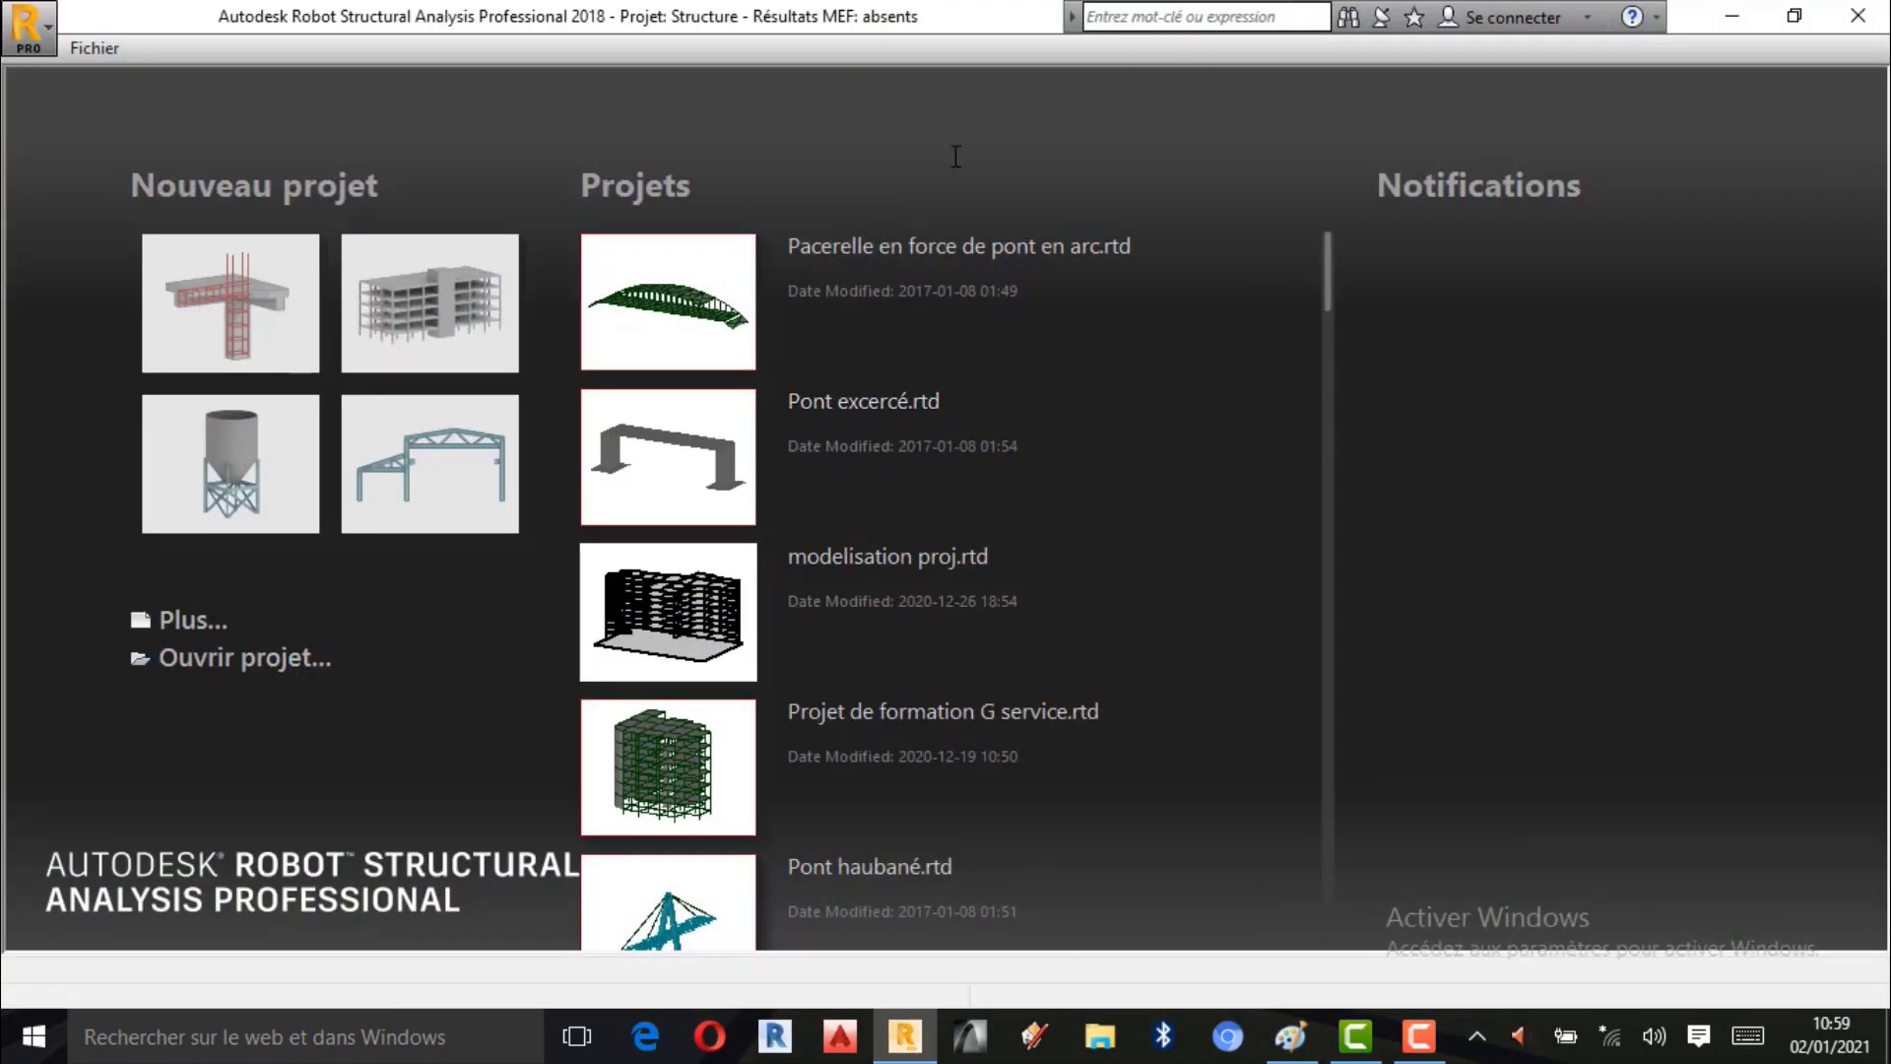
pyautogui.click(192, 623)
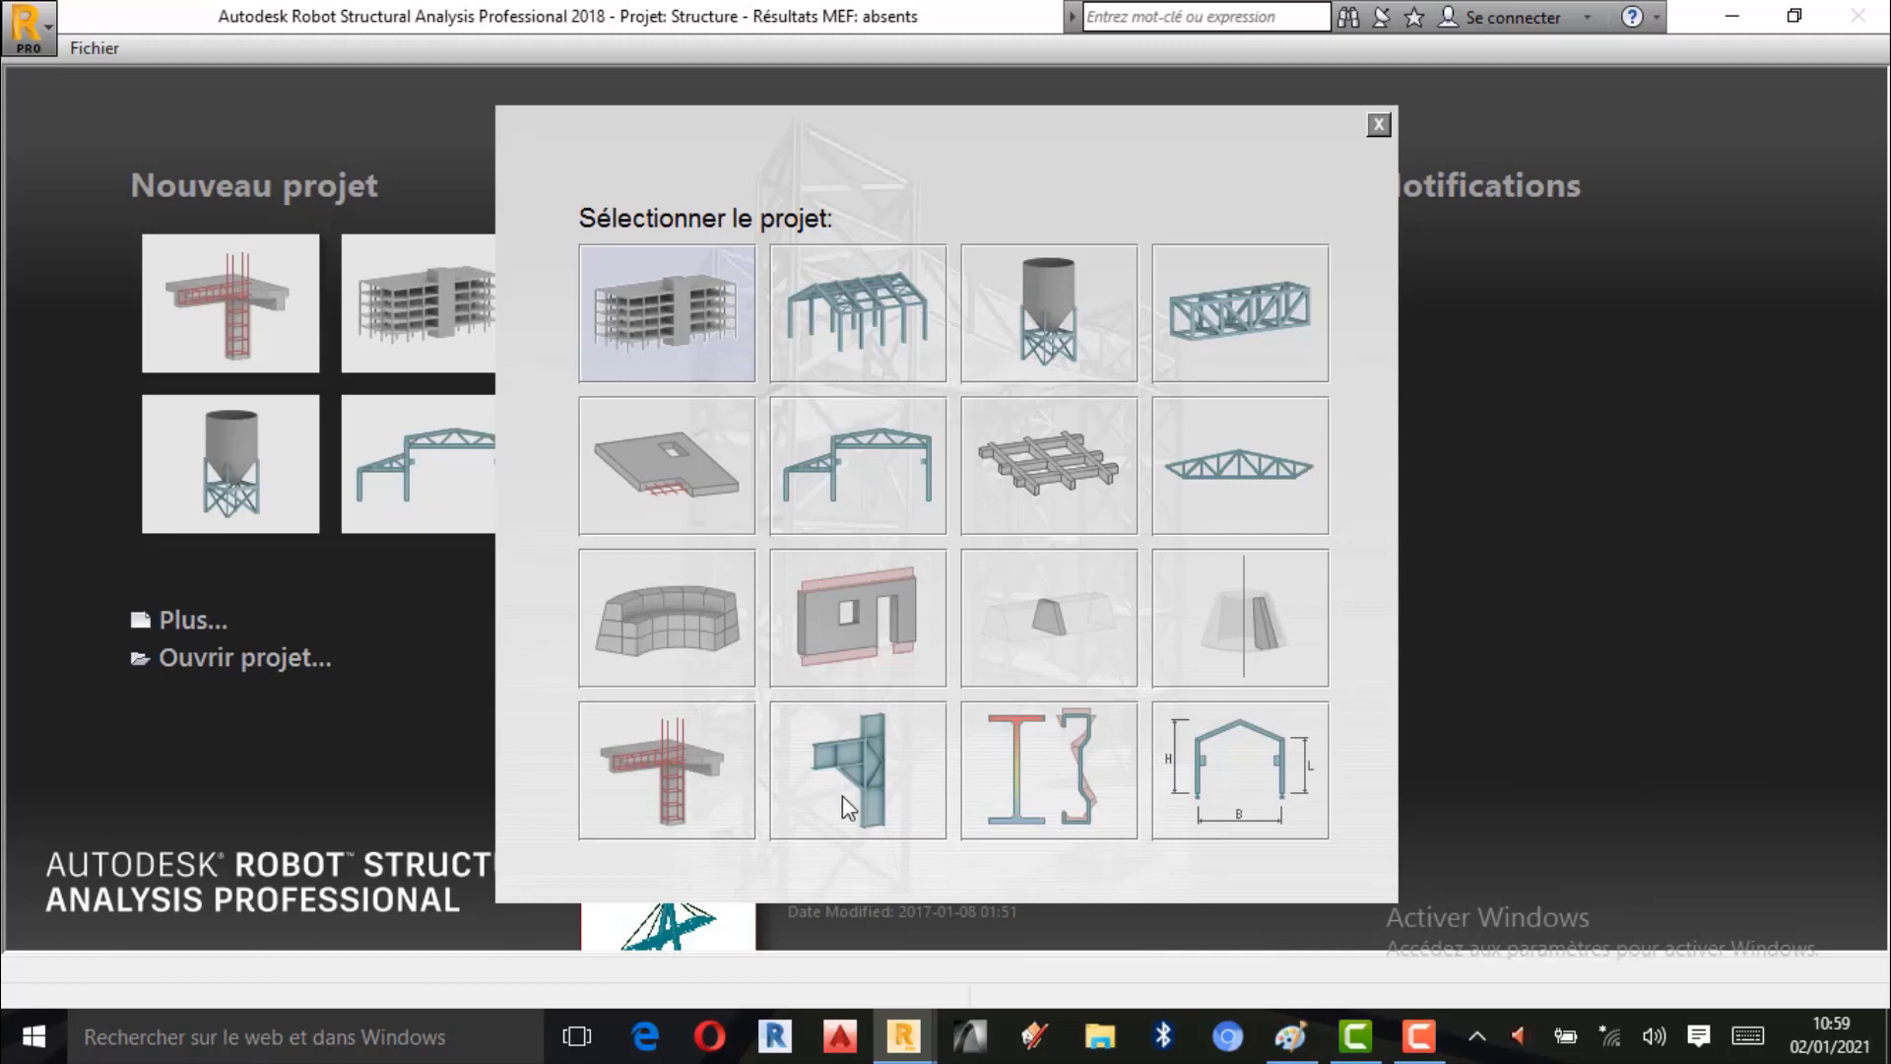
pyautogui.click(686, 782)
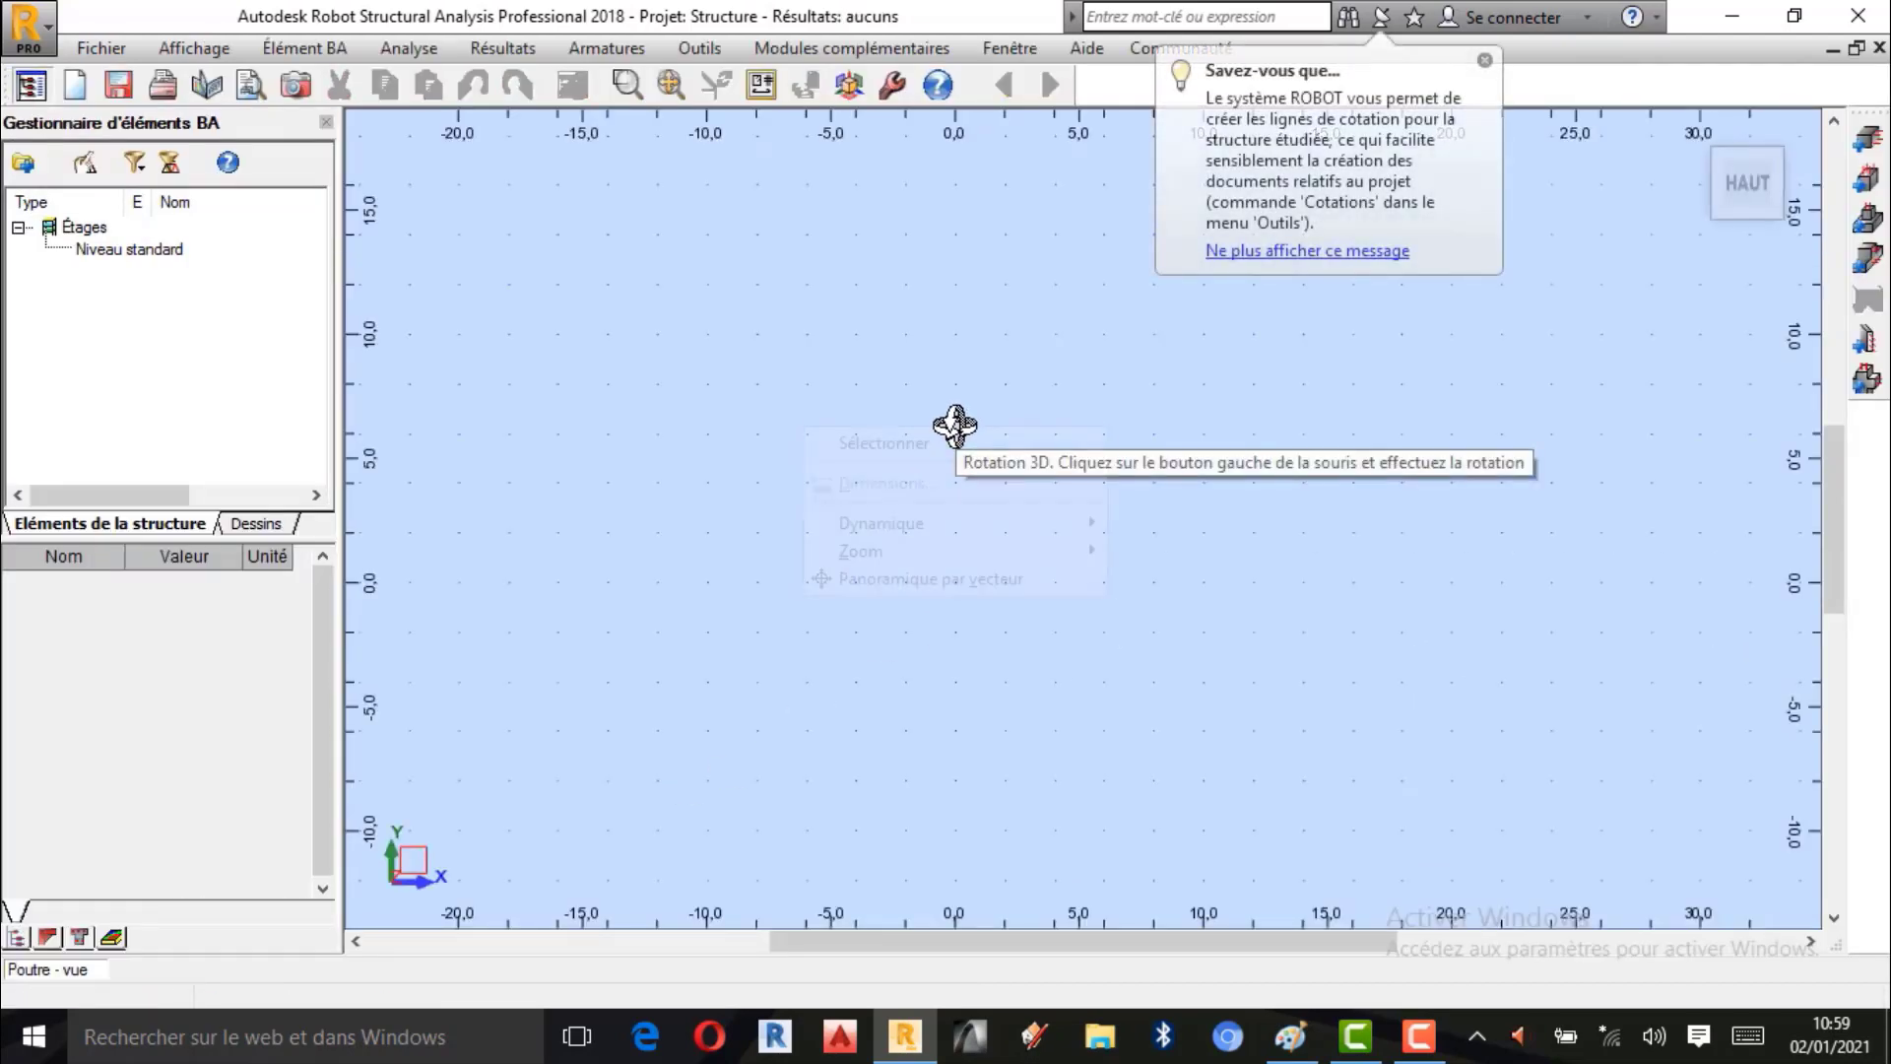
pyautogui.rightClick(952, 424)
pyautogui.click(928, 446)
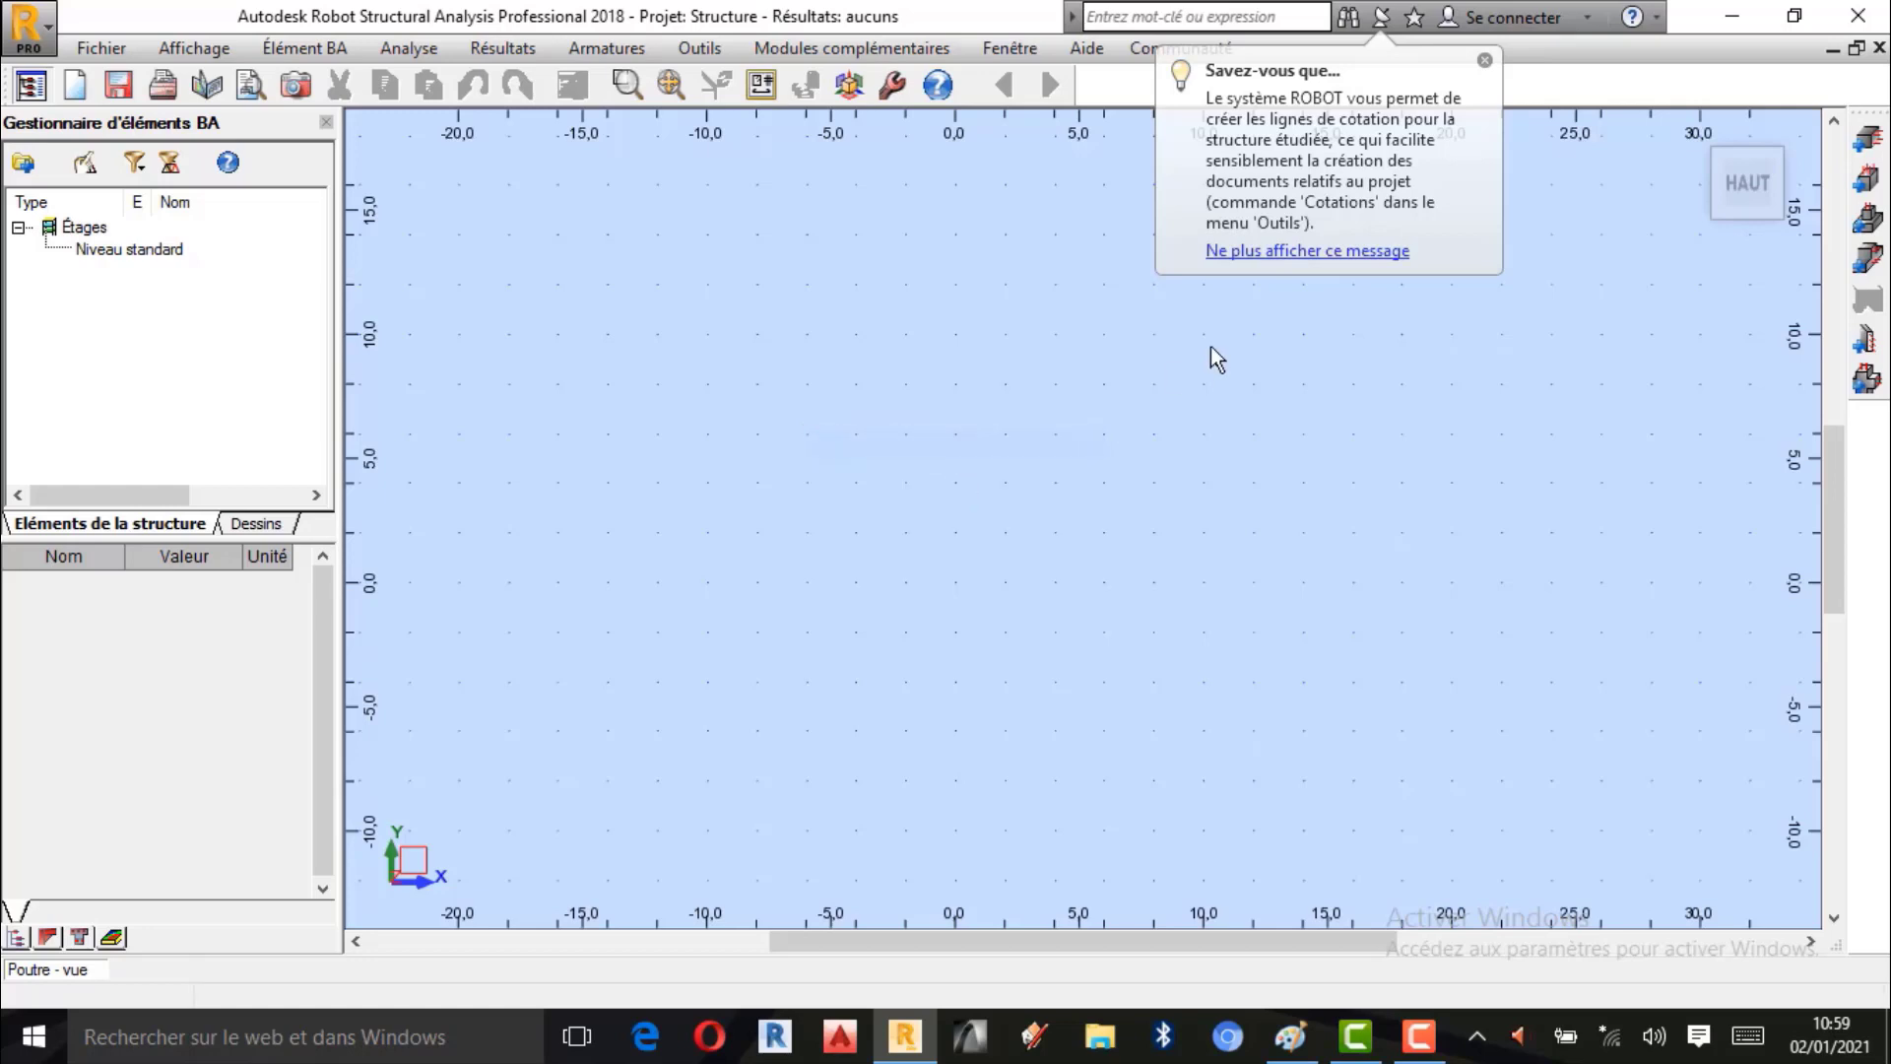
pyautogui.click(1484, 60)
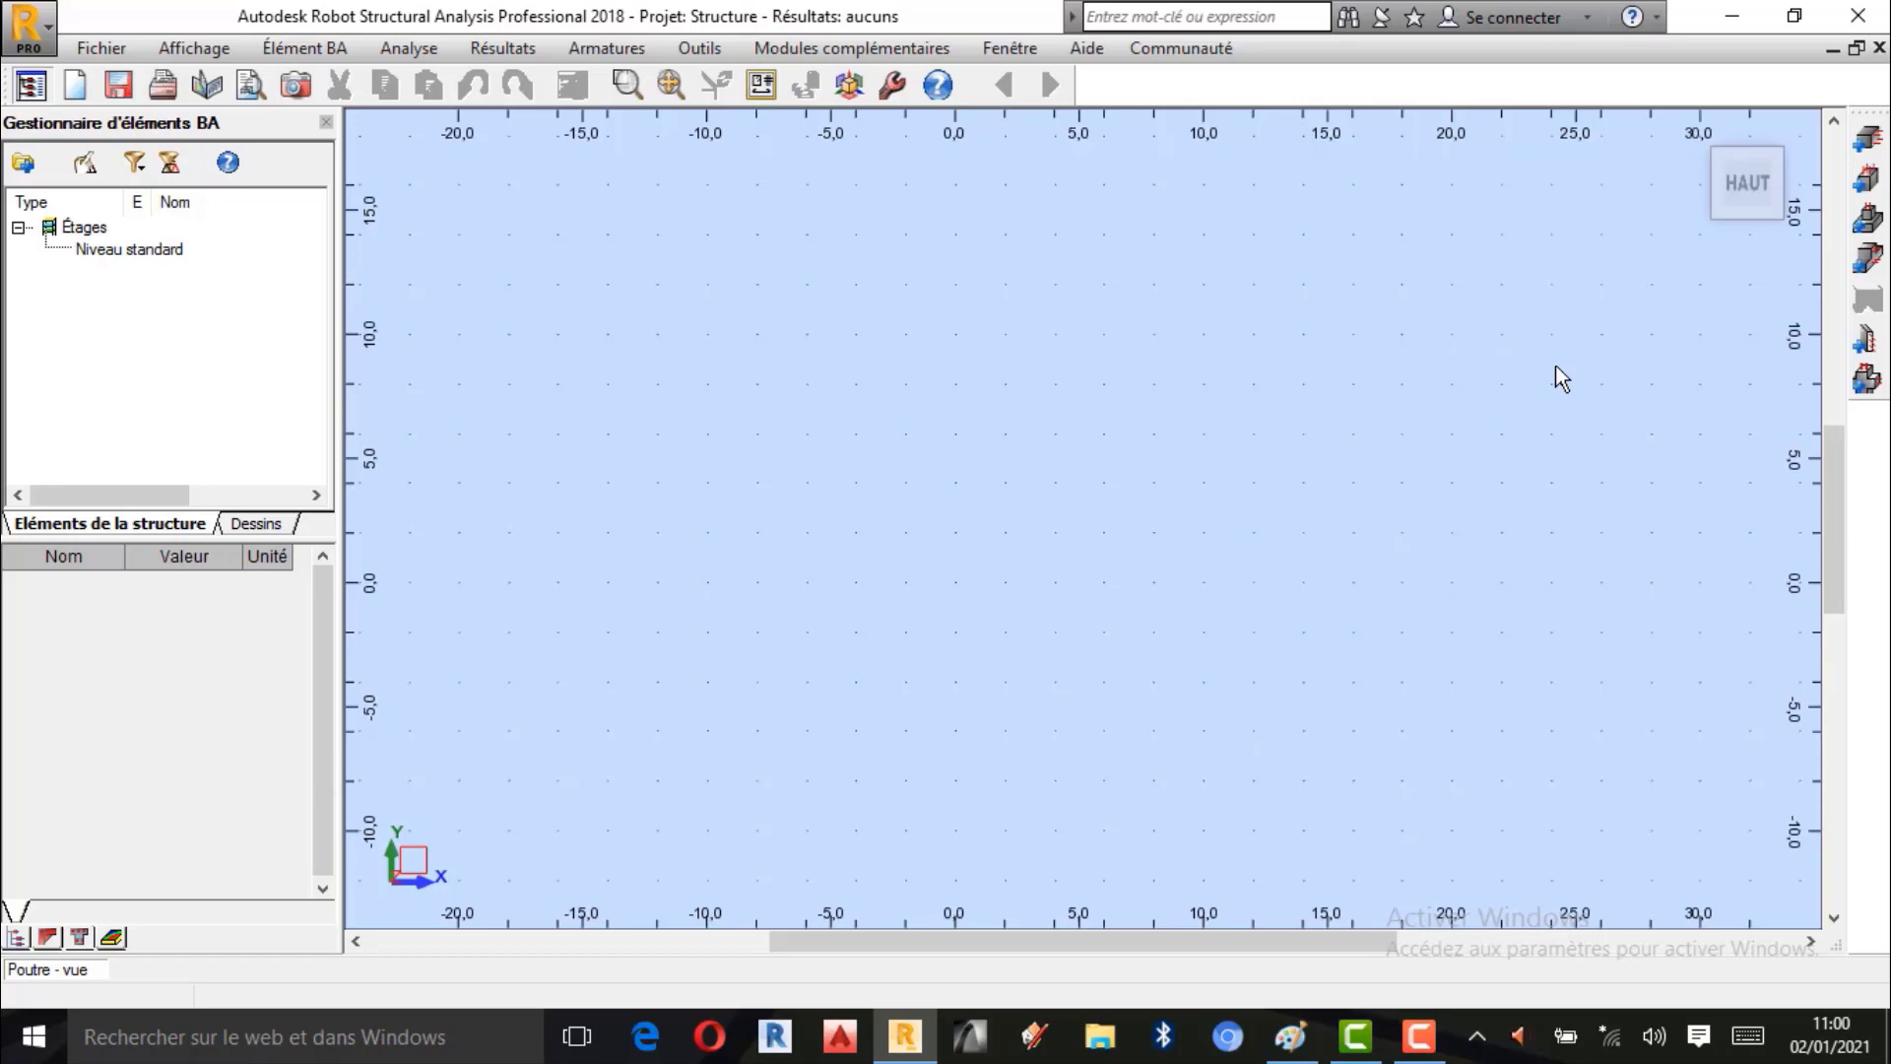
pyautogui.click(1290, 1034)
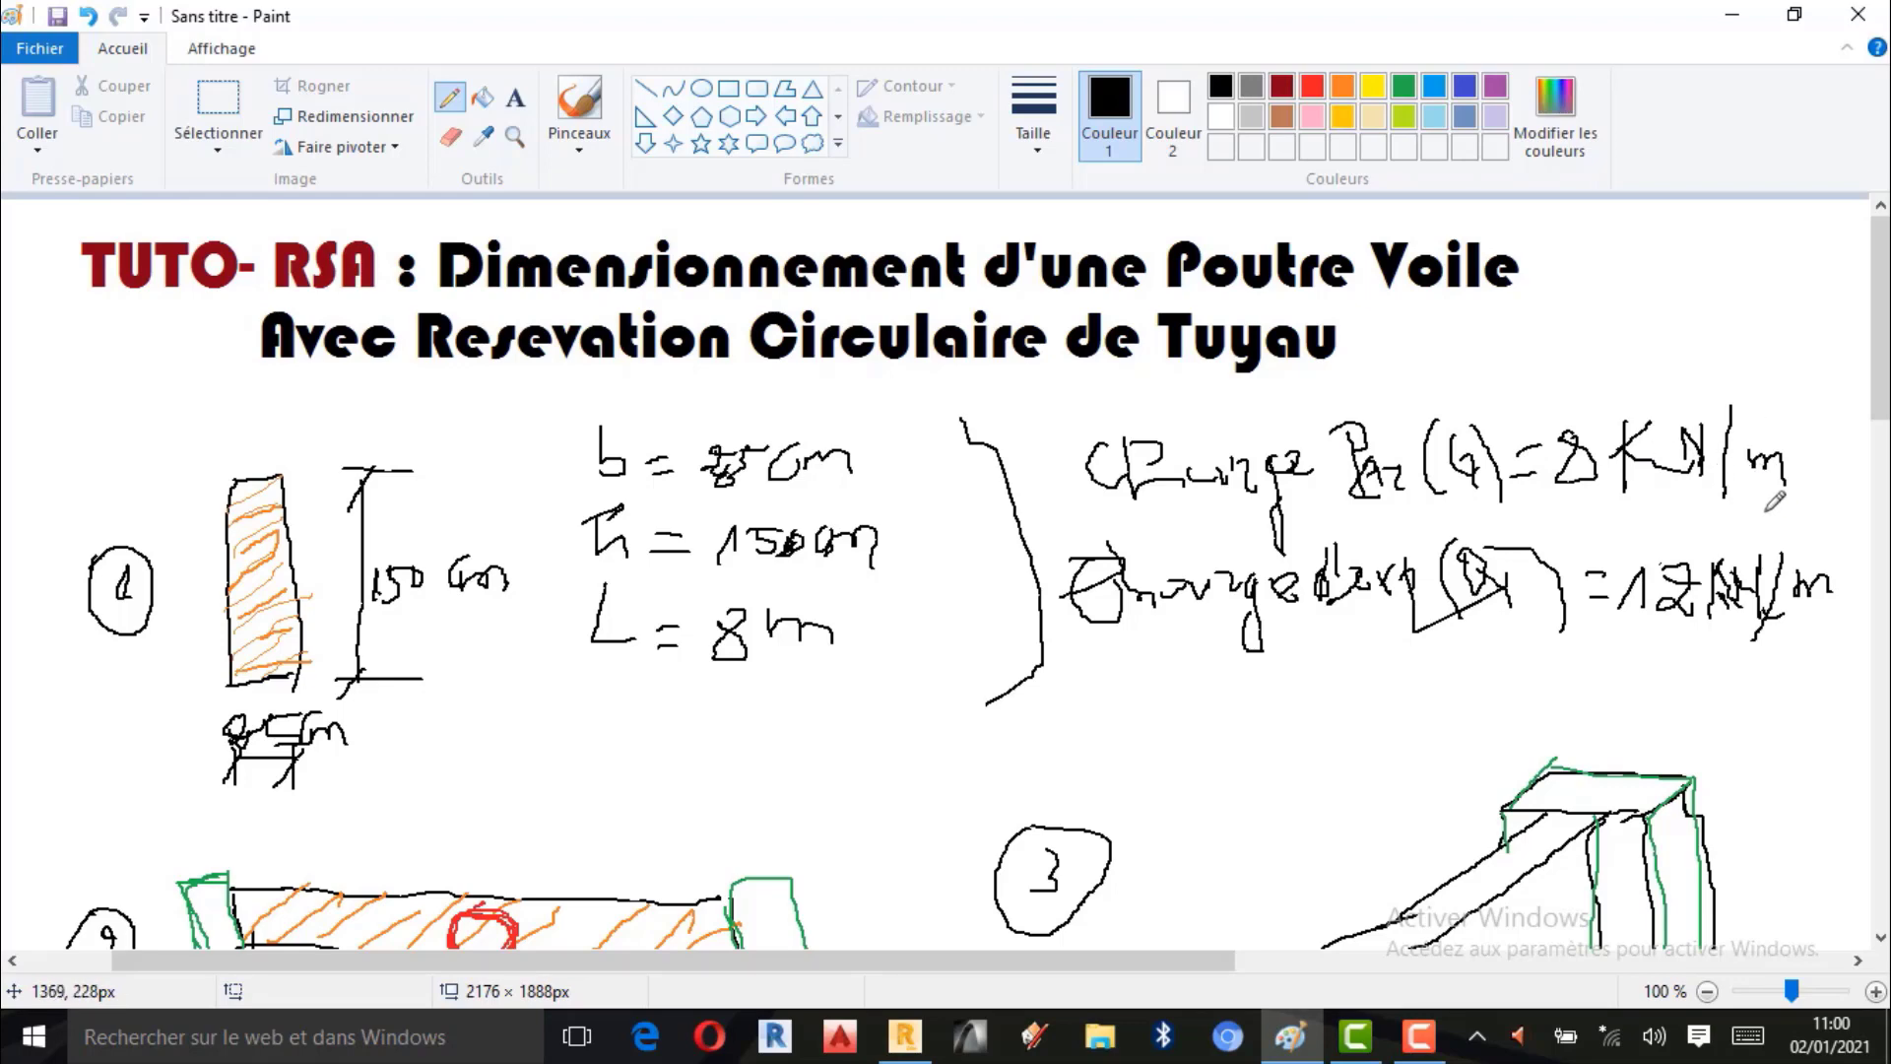
pyautogui.click(1752, 23)
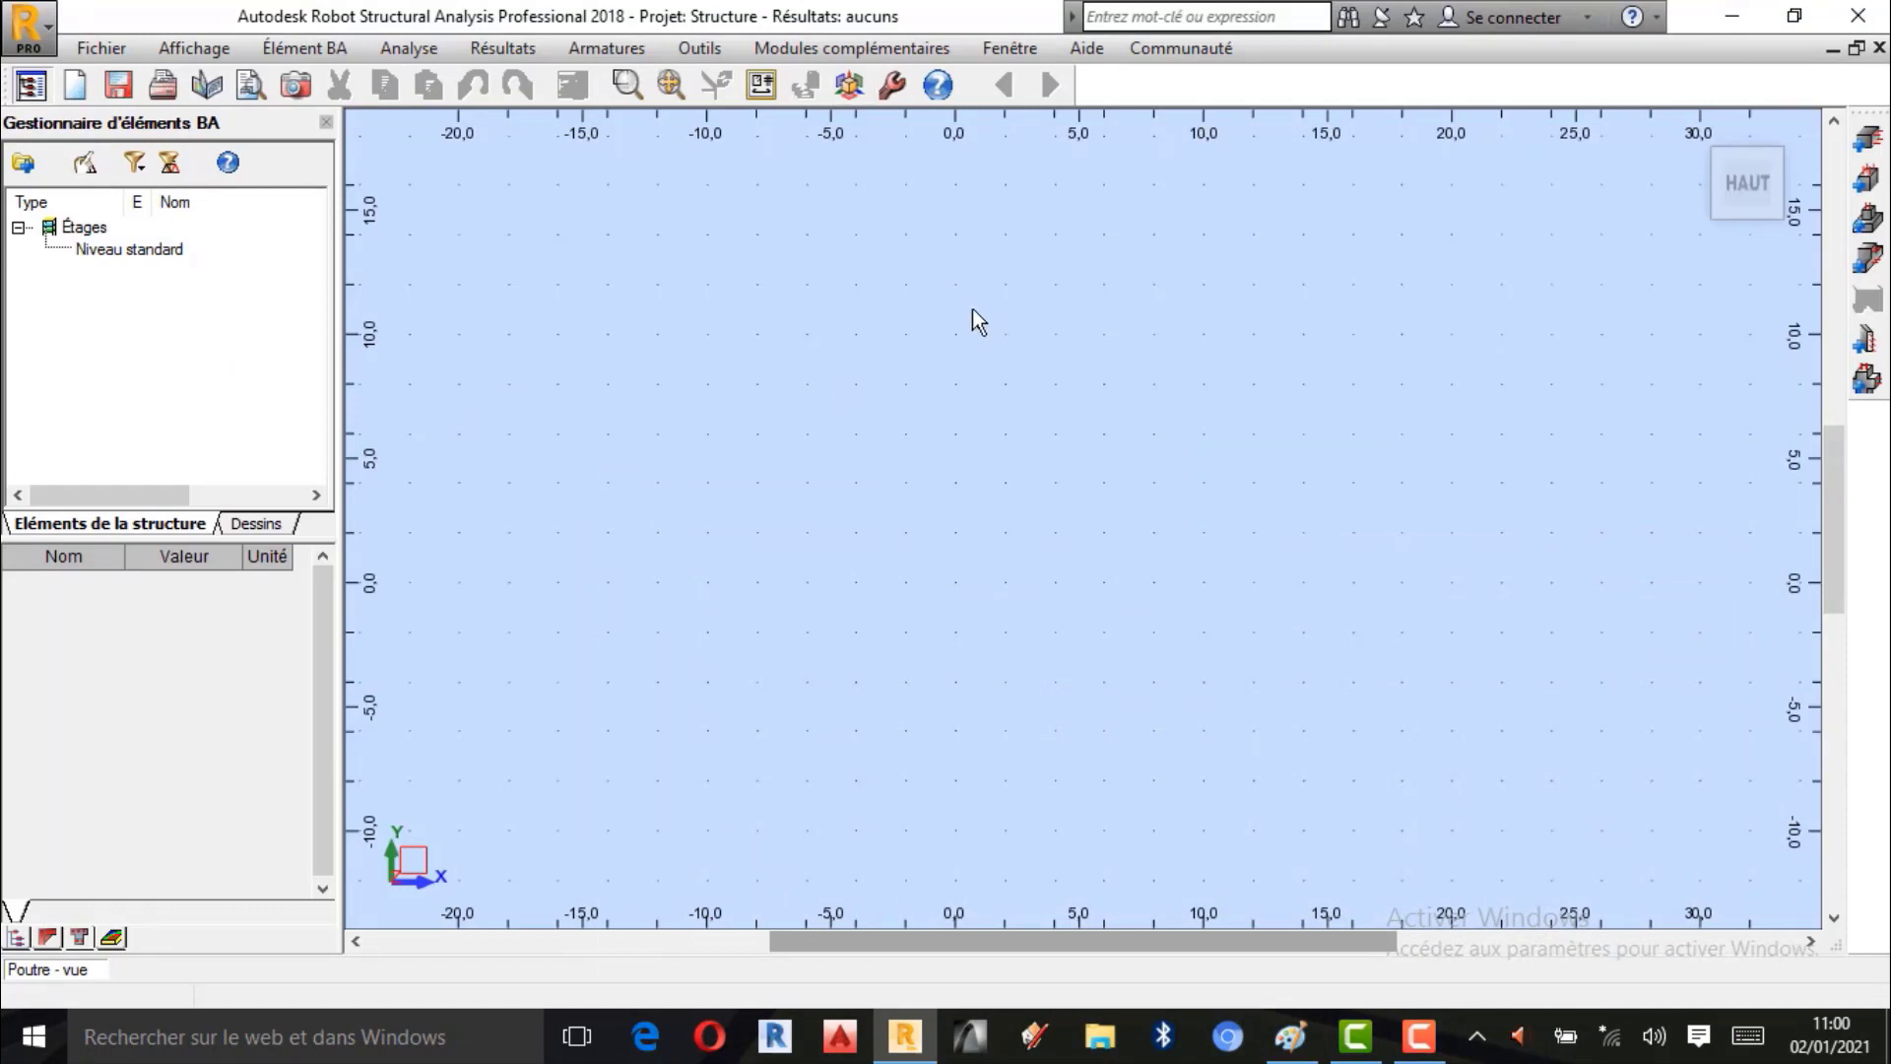
pyautogui.click(701, 49)
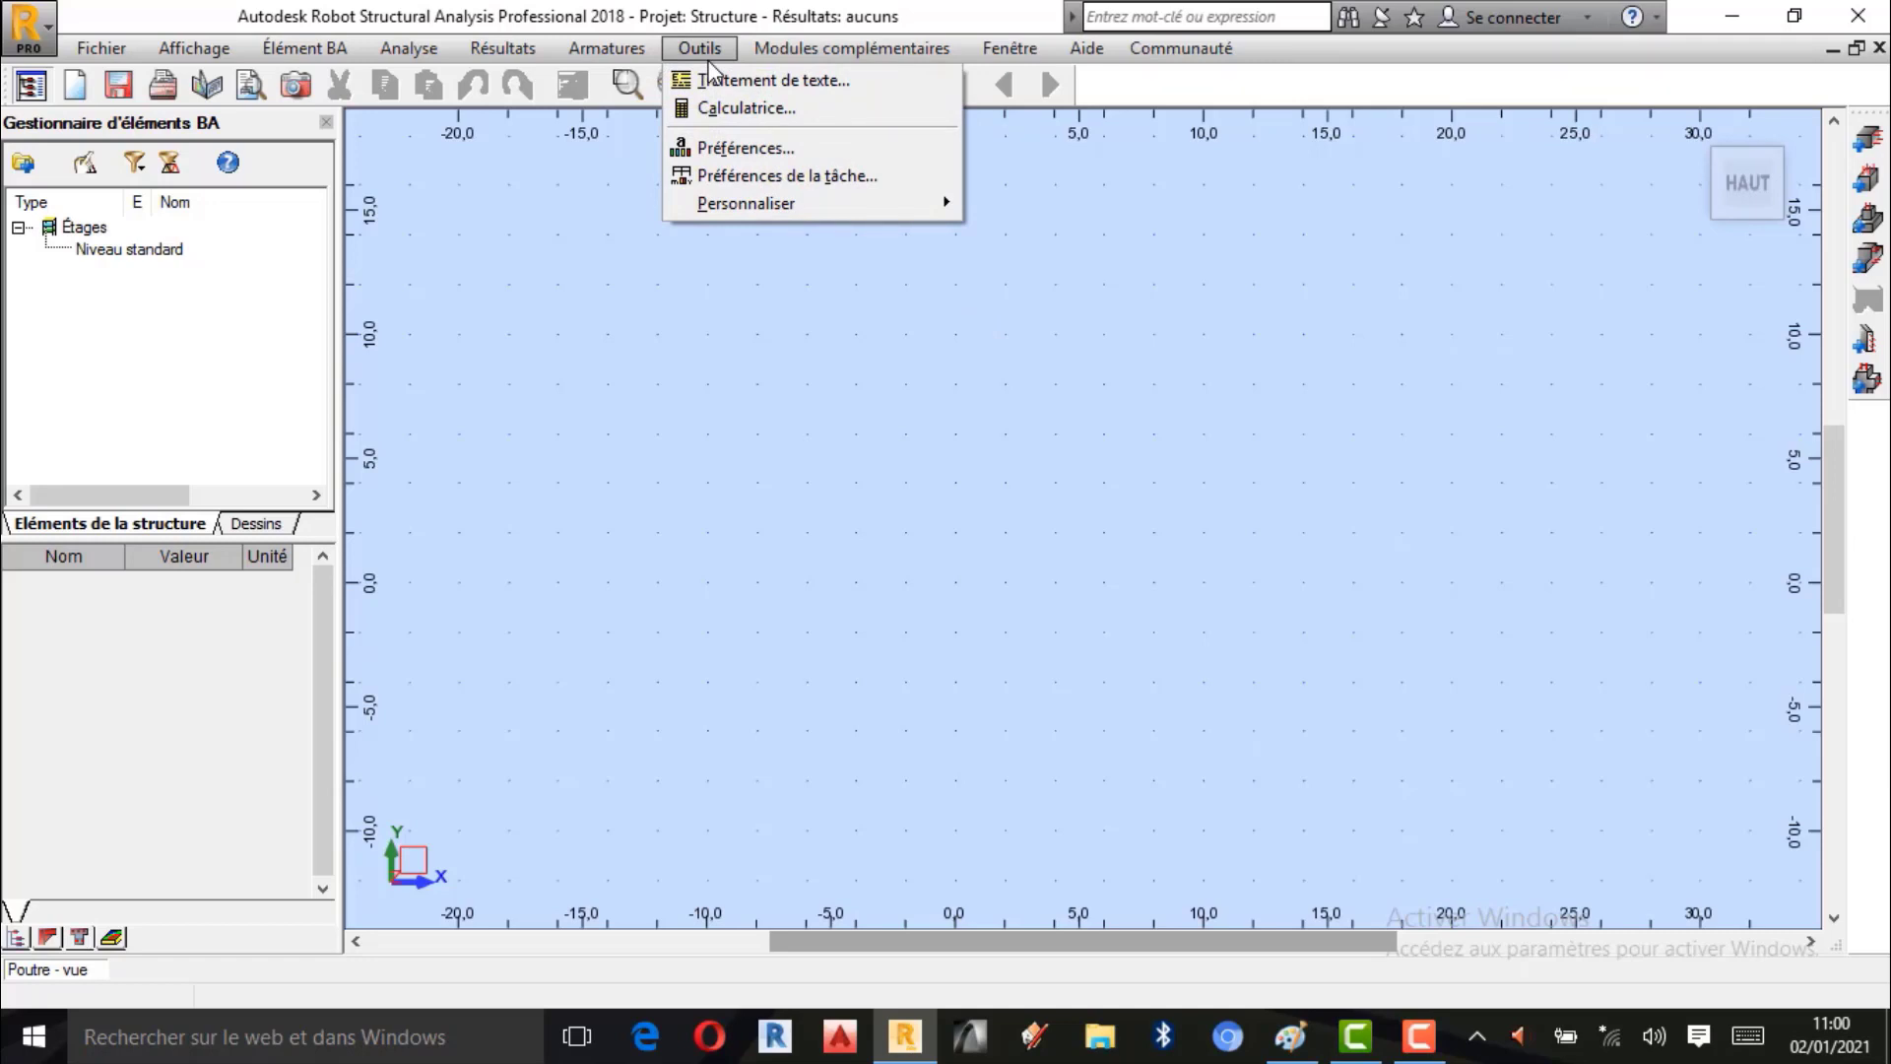
pyautogui.click(749, 149)
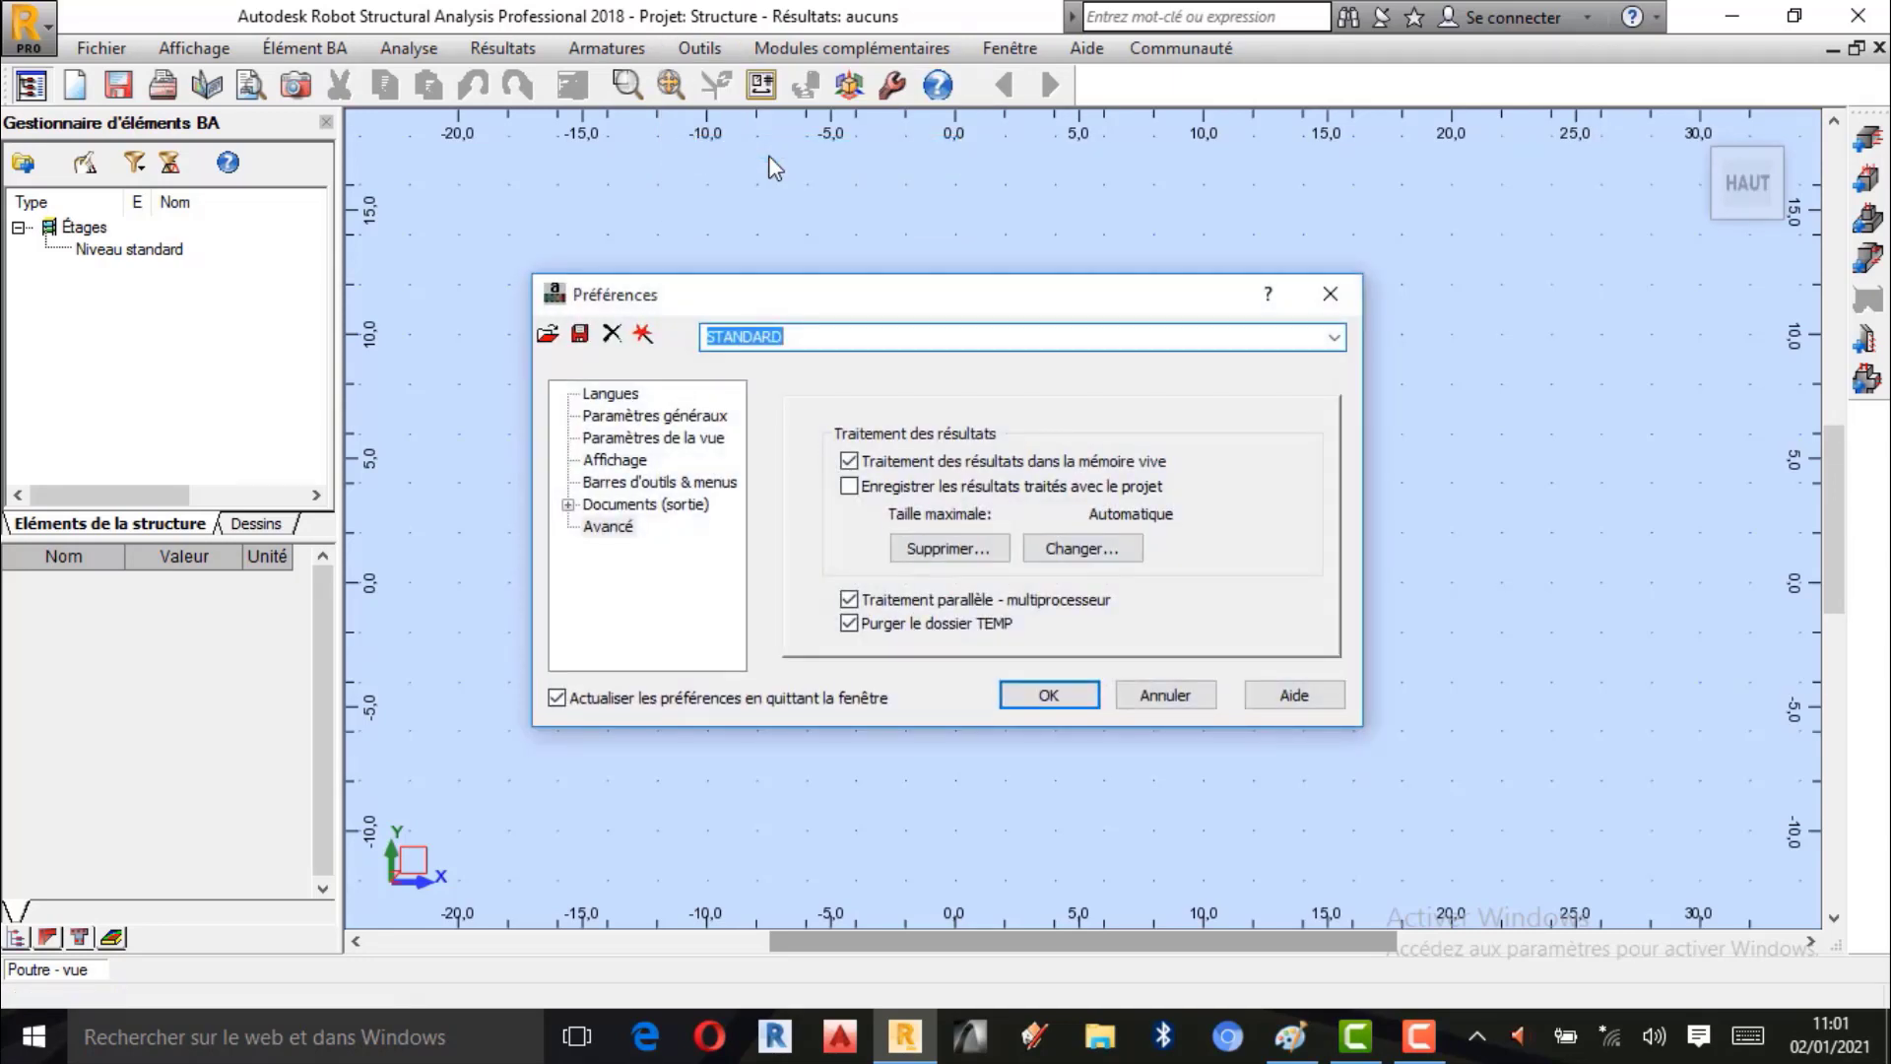
pyautogui.click(630, 399)
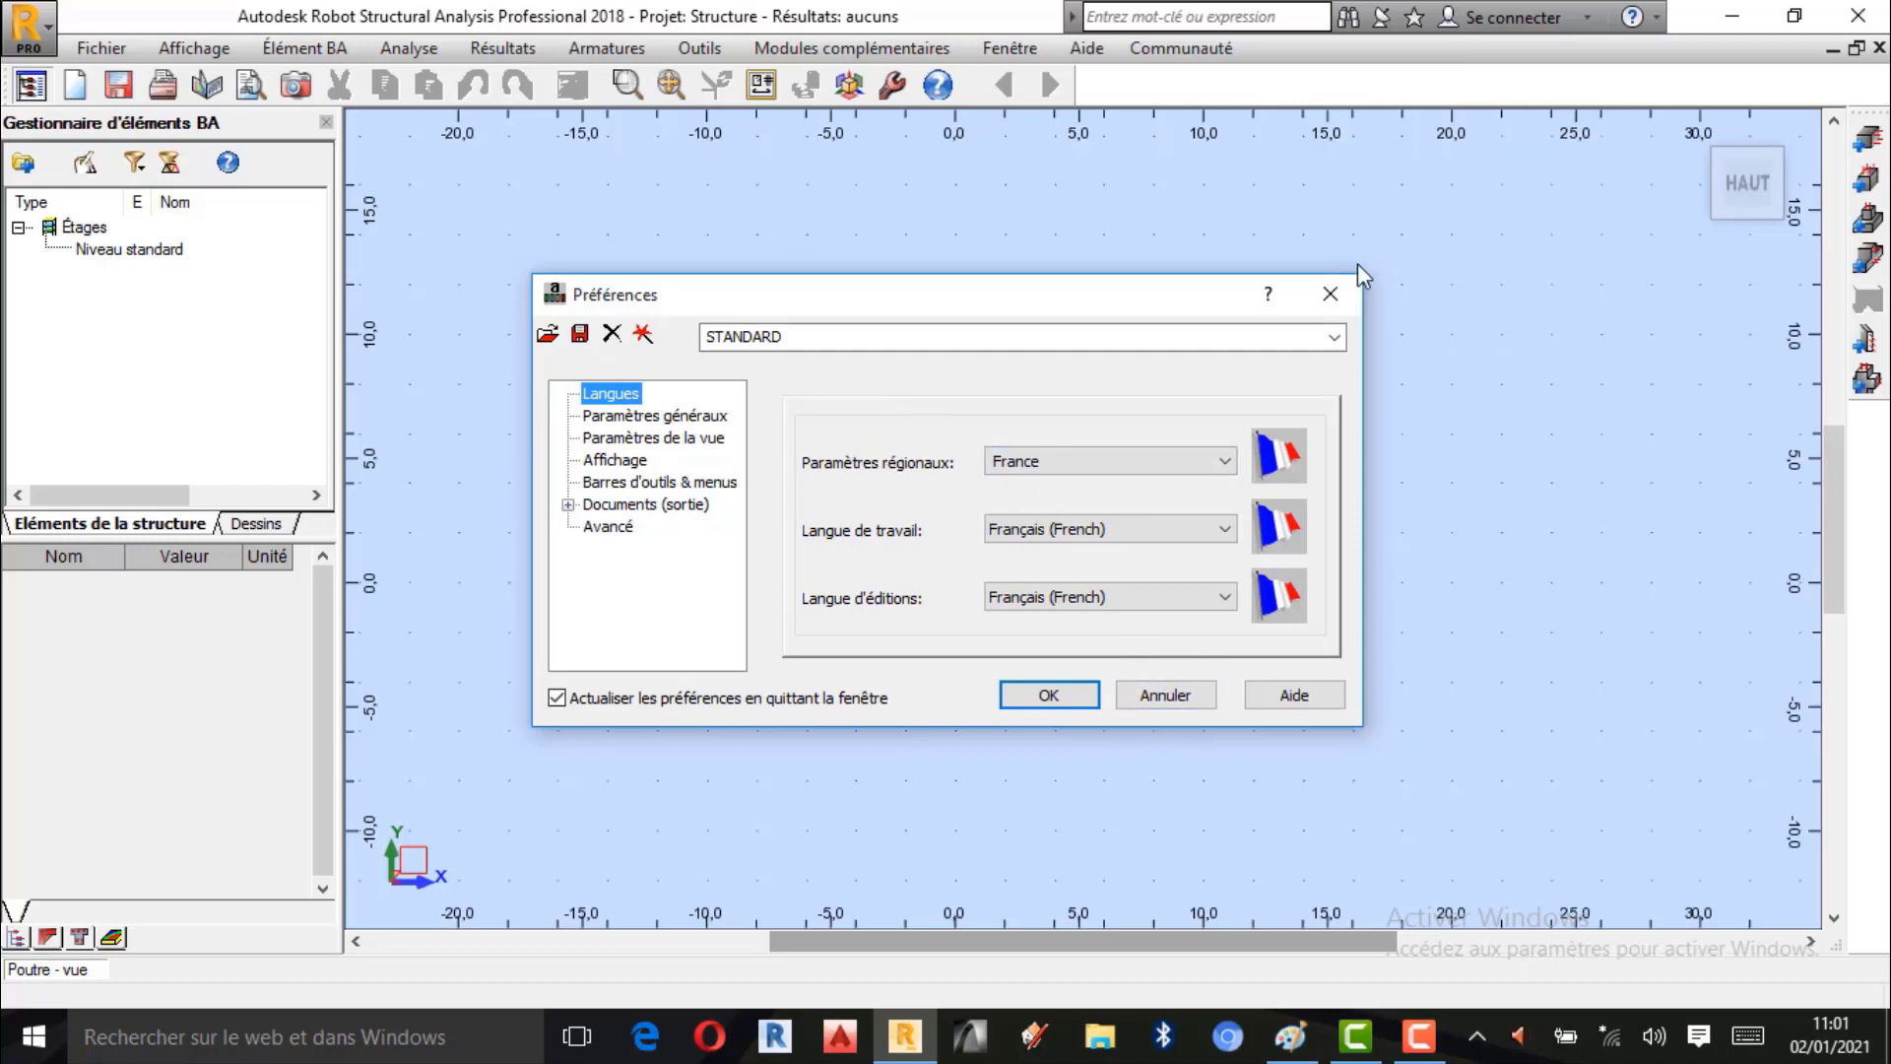
pyautogui.click(1329, 293)
pyautogui.click(707, 50)
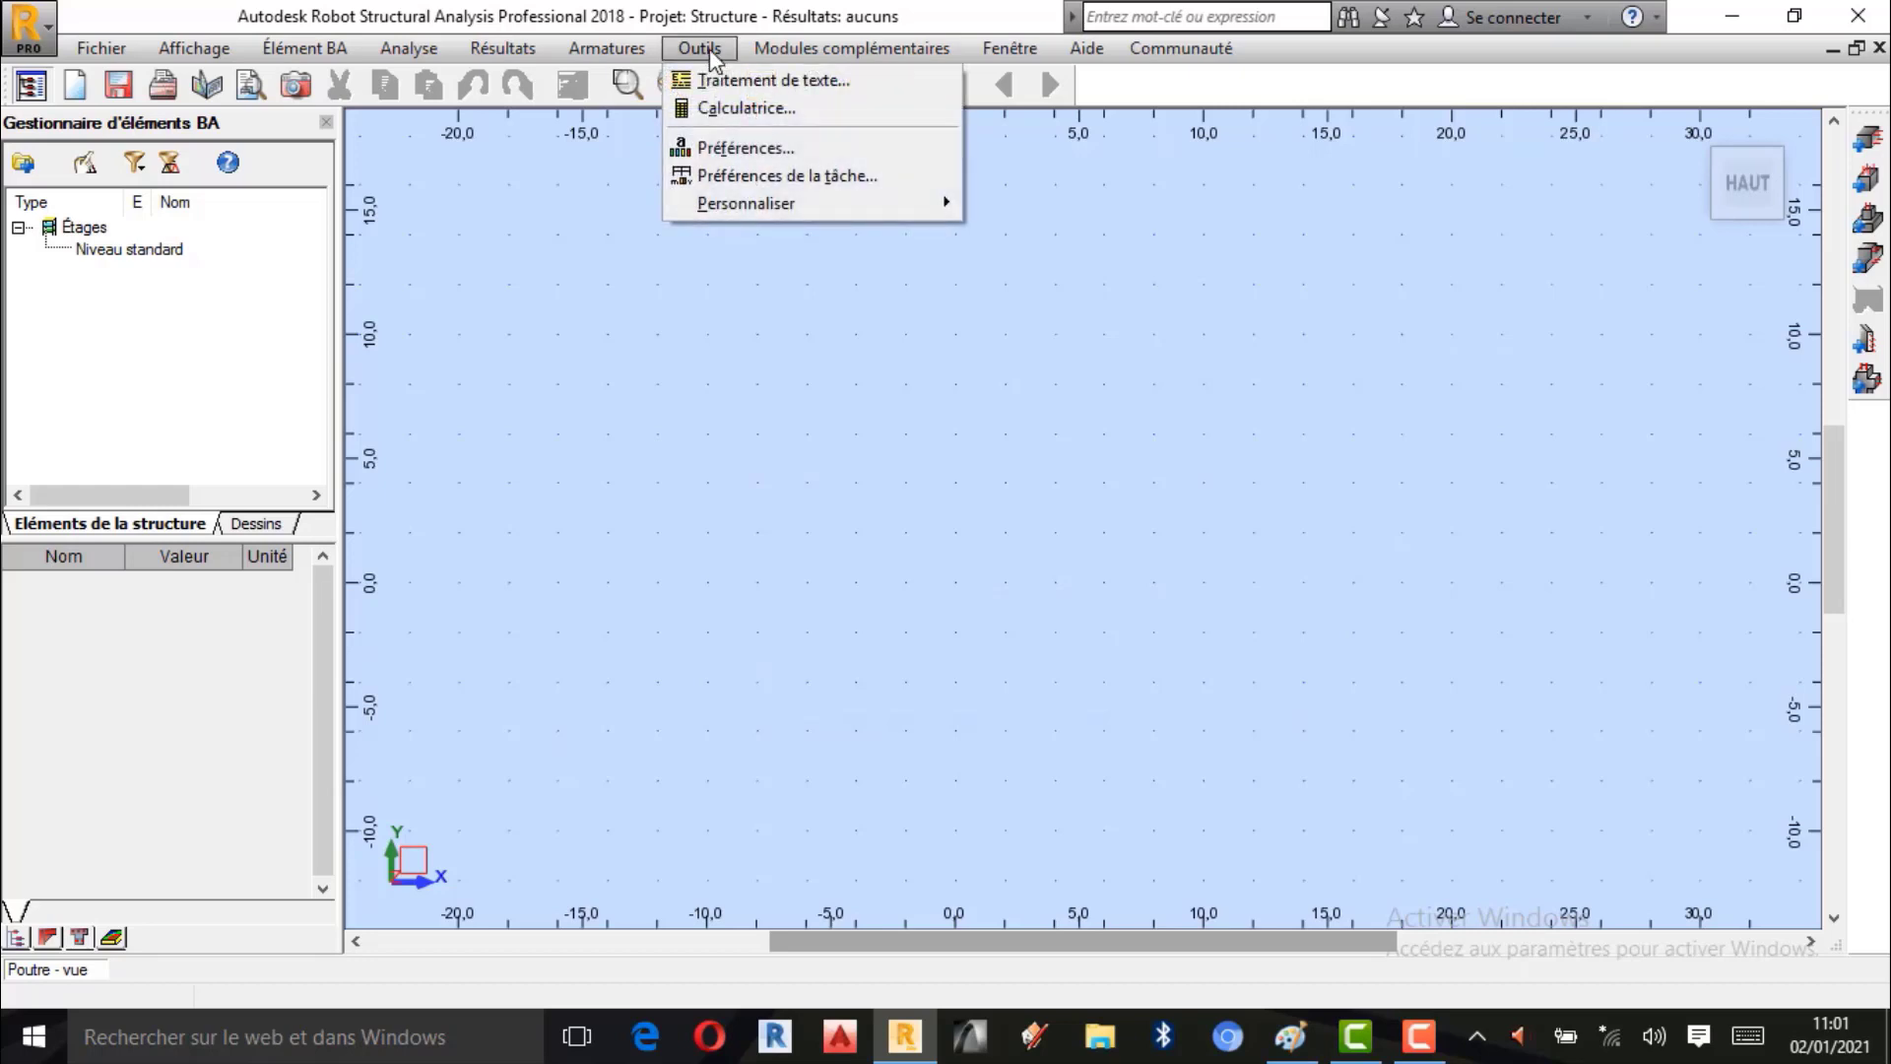
# In task preferences under Unités et formats > Force, keep kN as the force unit.
pyautogui.click(800, 177)
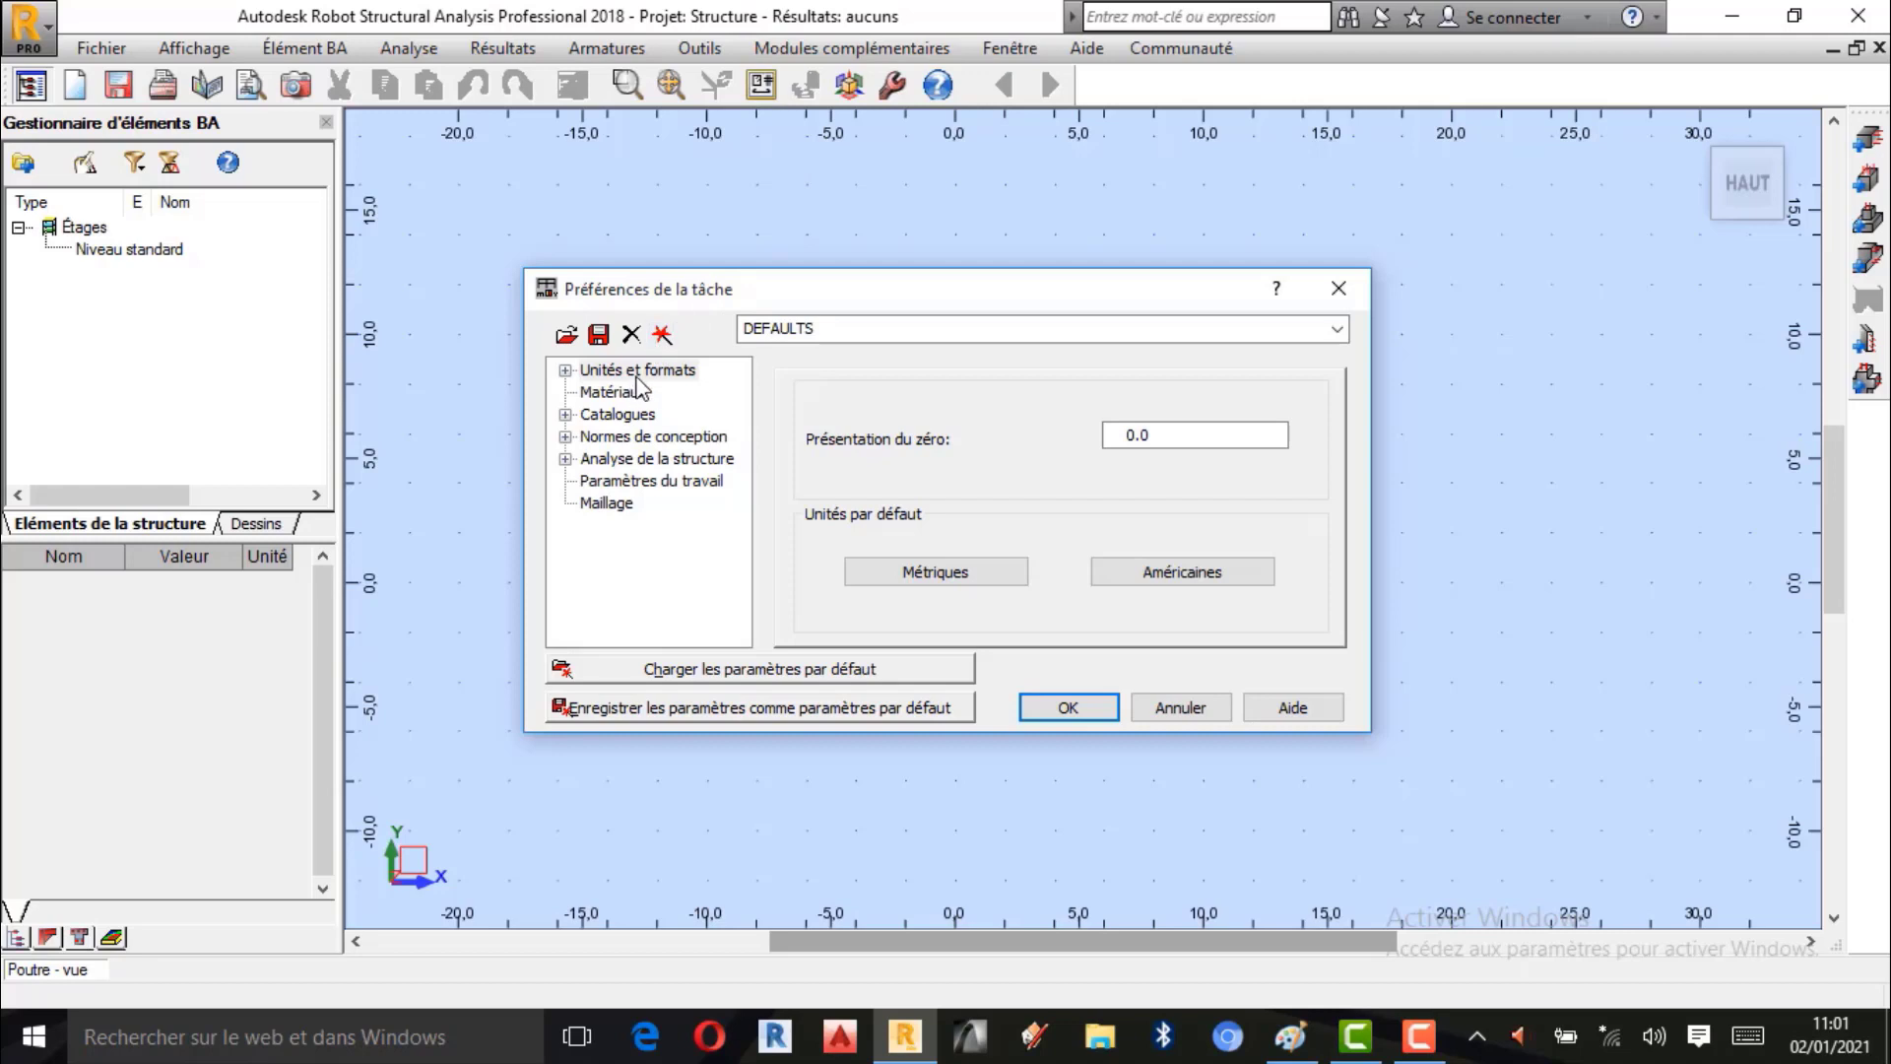
pyautogui.click(638, 371)
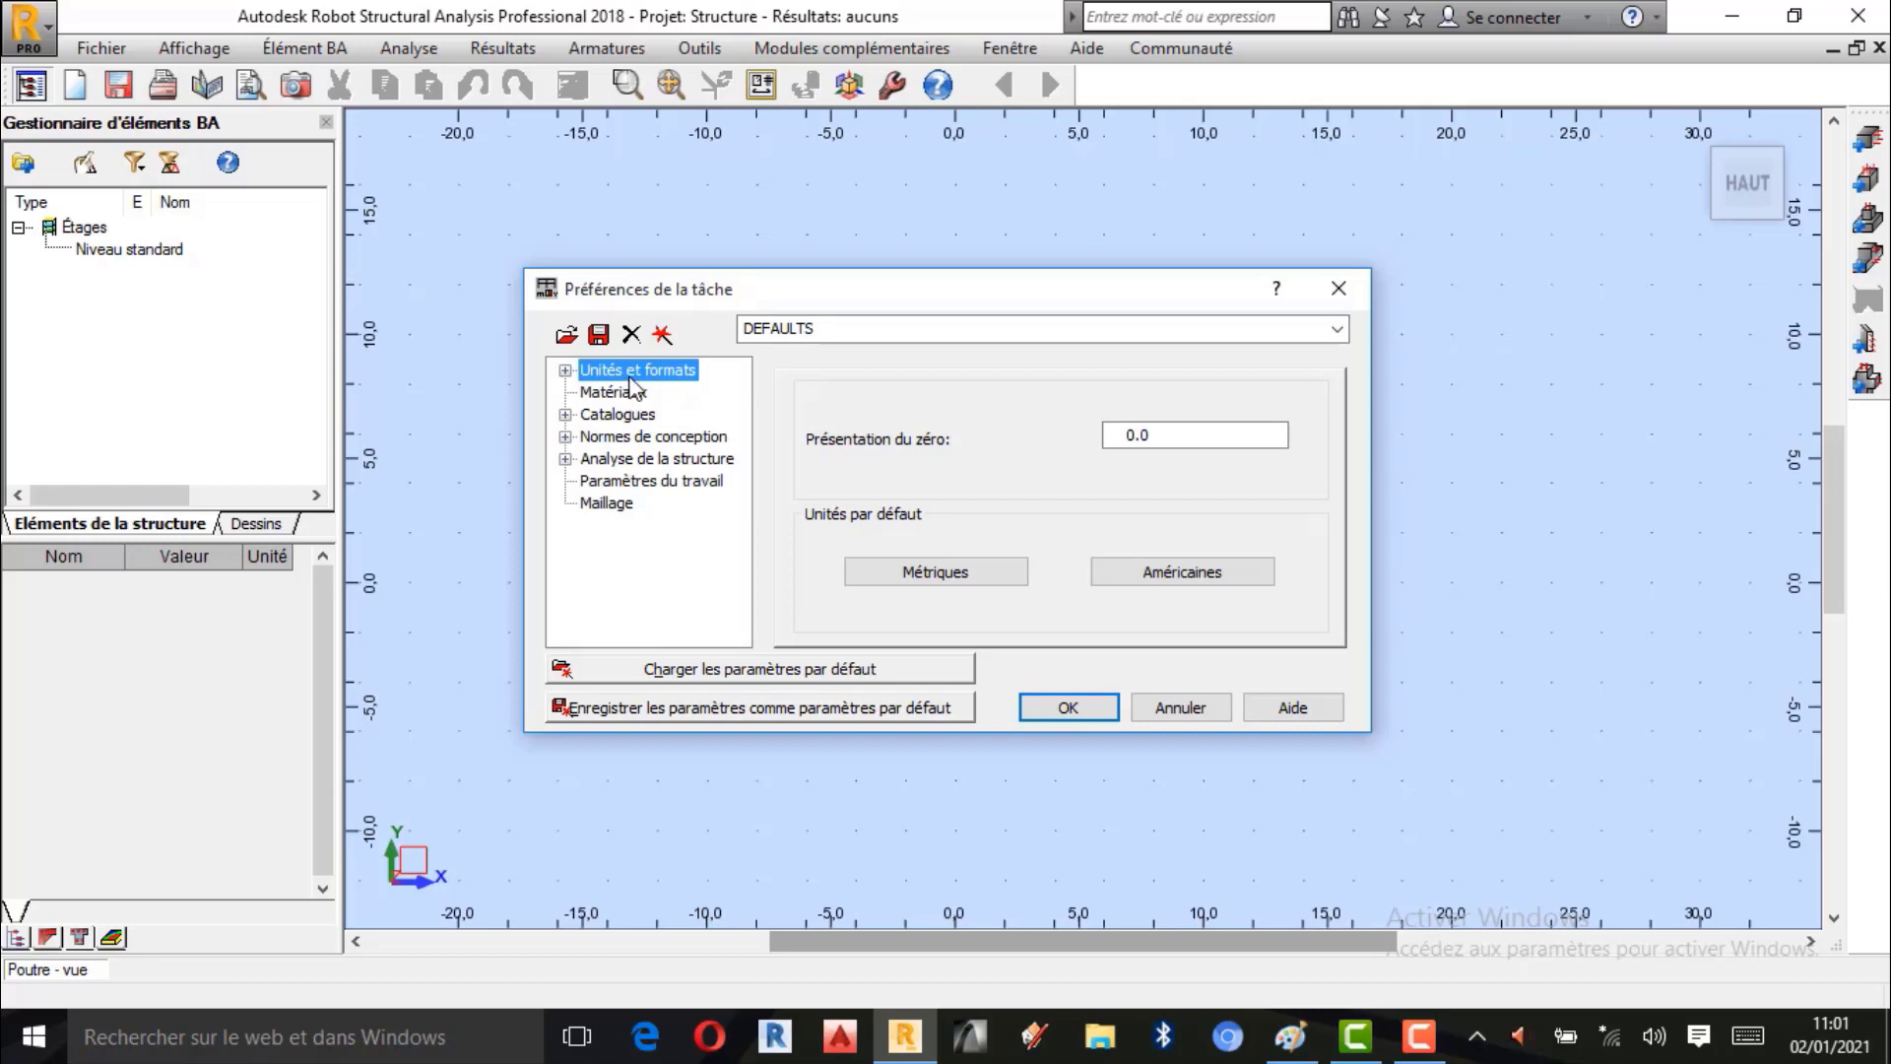
pyautogui.doubleClick(632, 380)
pyautogui.doubleClick(631, 380)
pyautogui.doubleClick(631, 380)
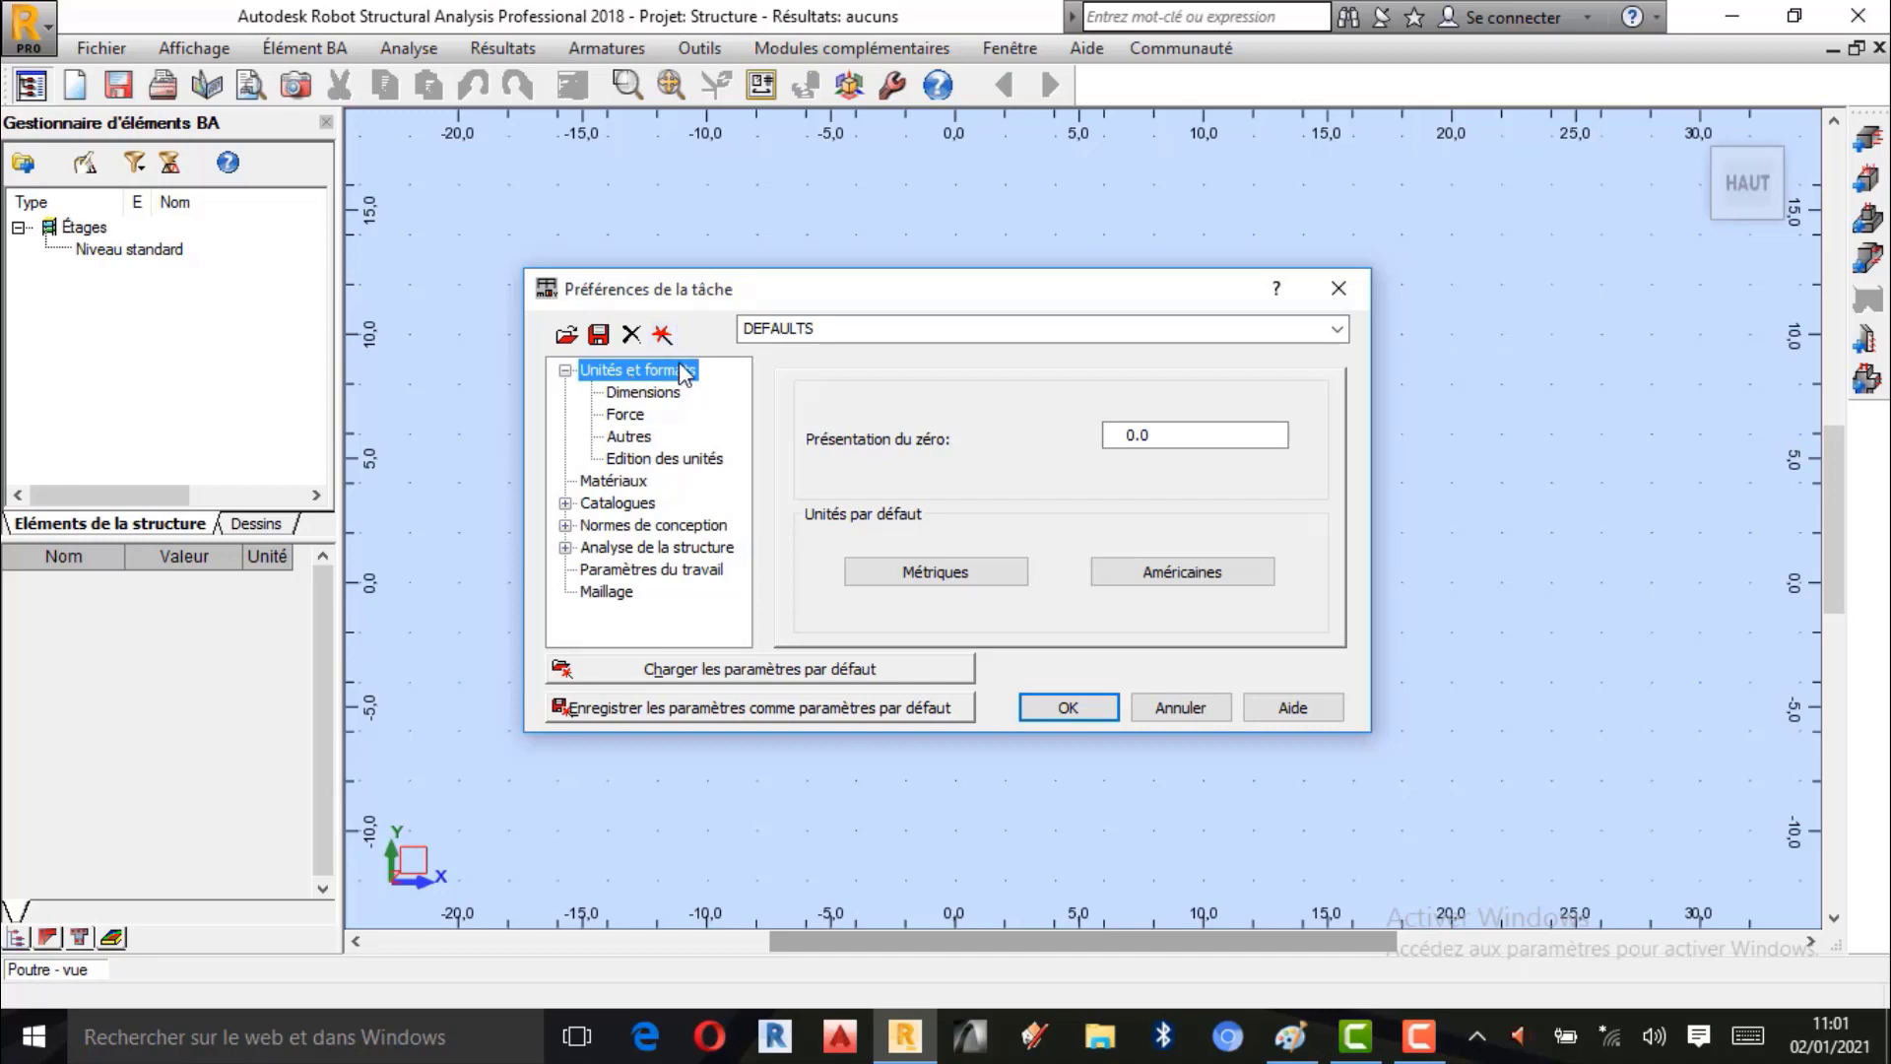
pyautogui.click(621, 415)
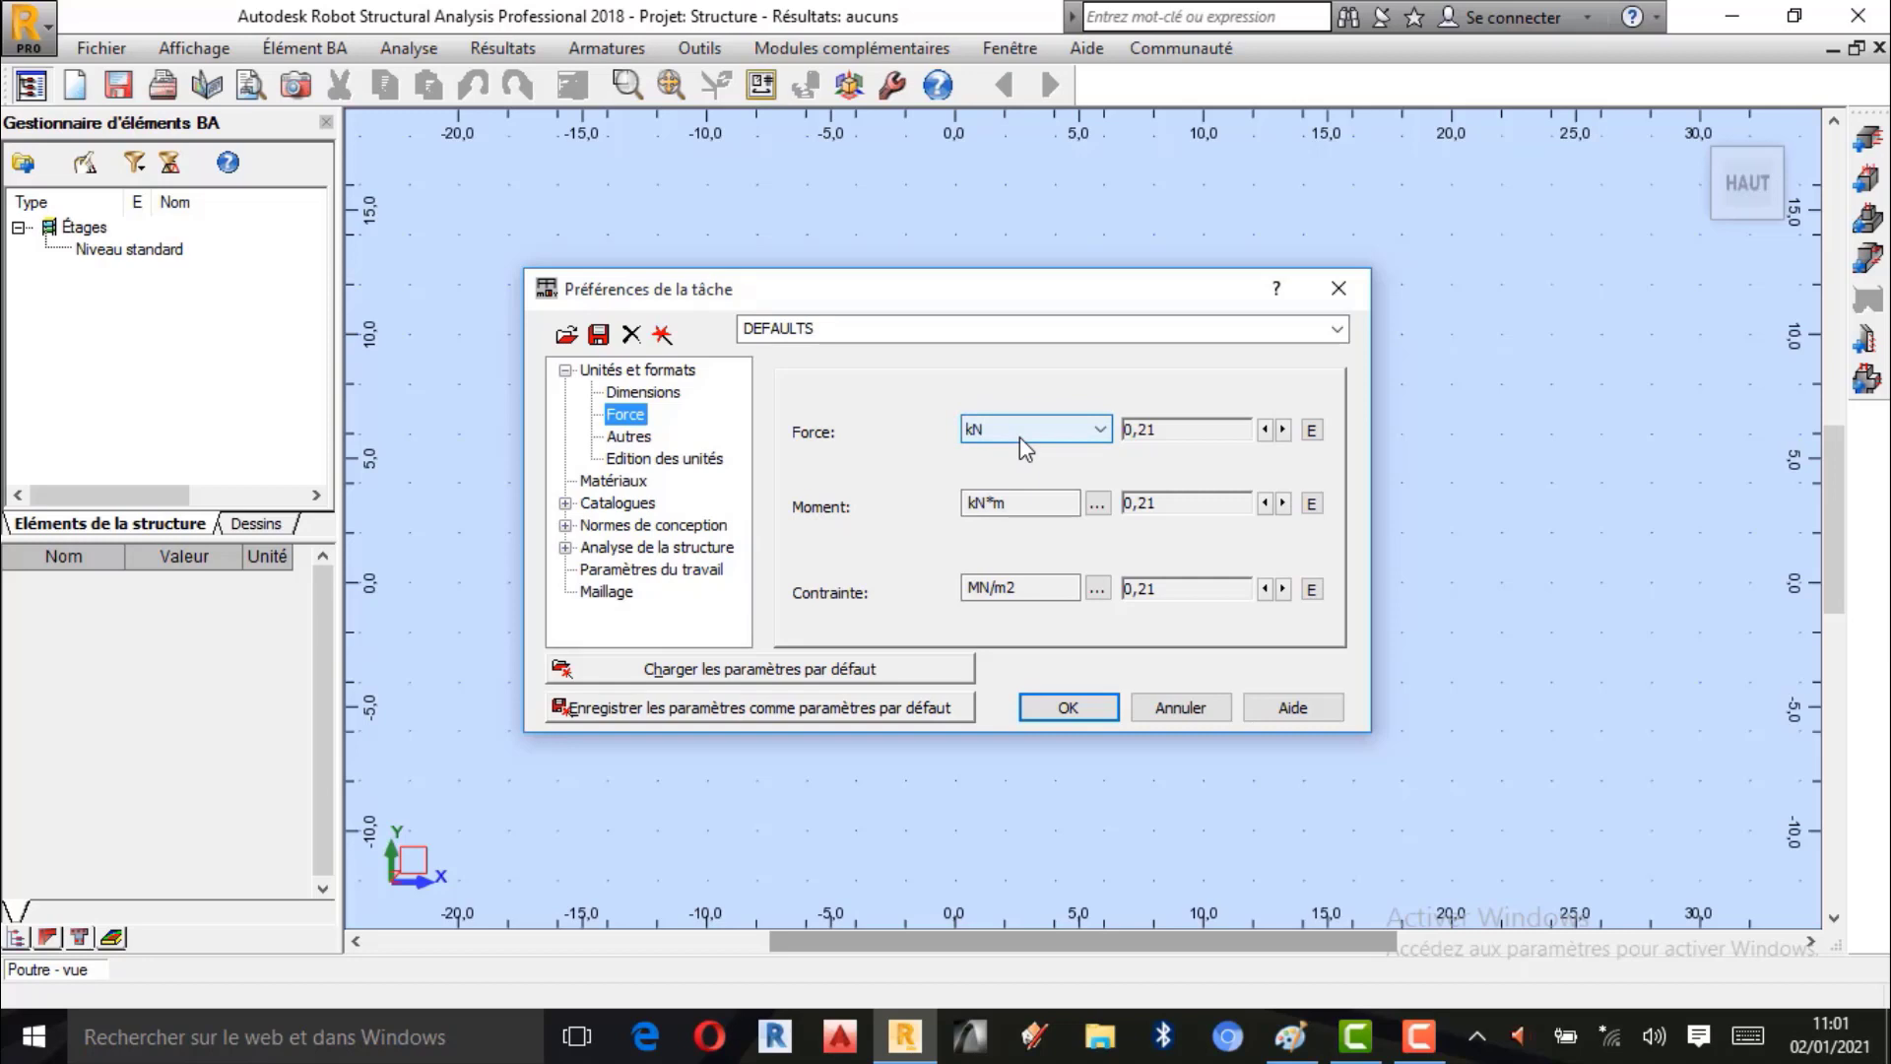
pyautogui.click(1100, 431)
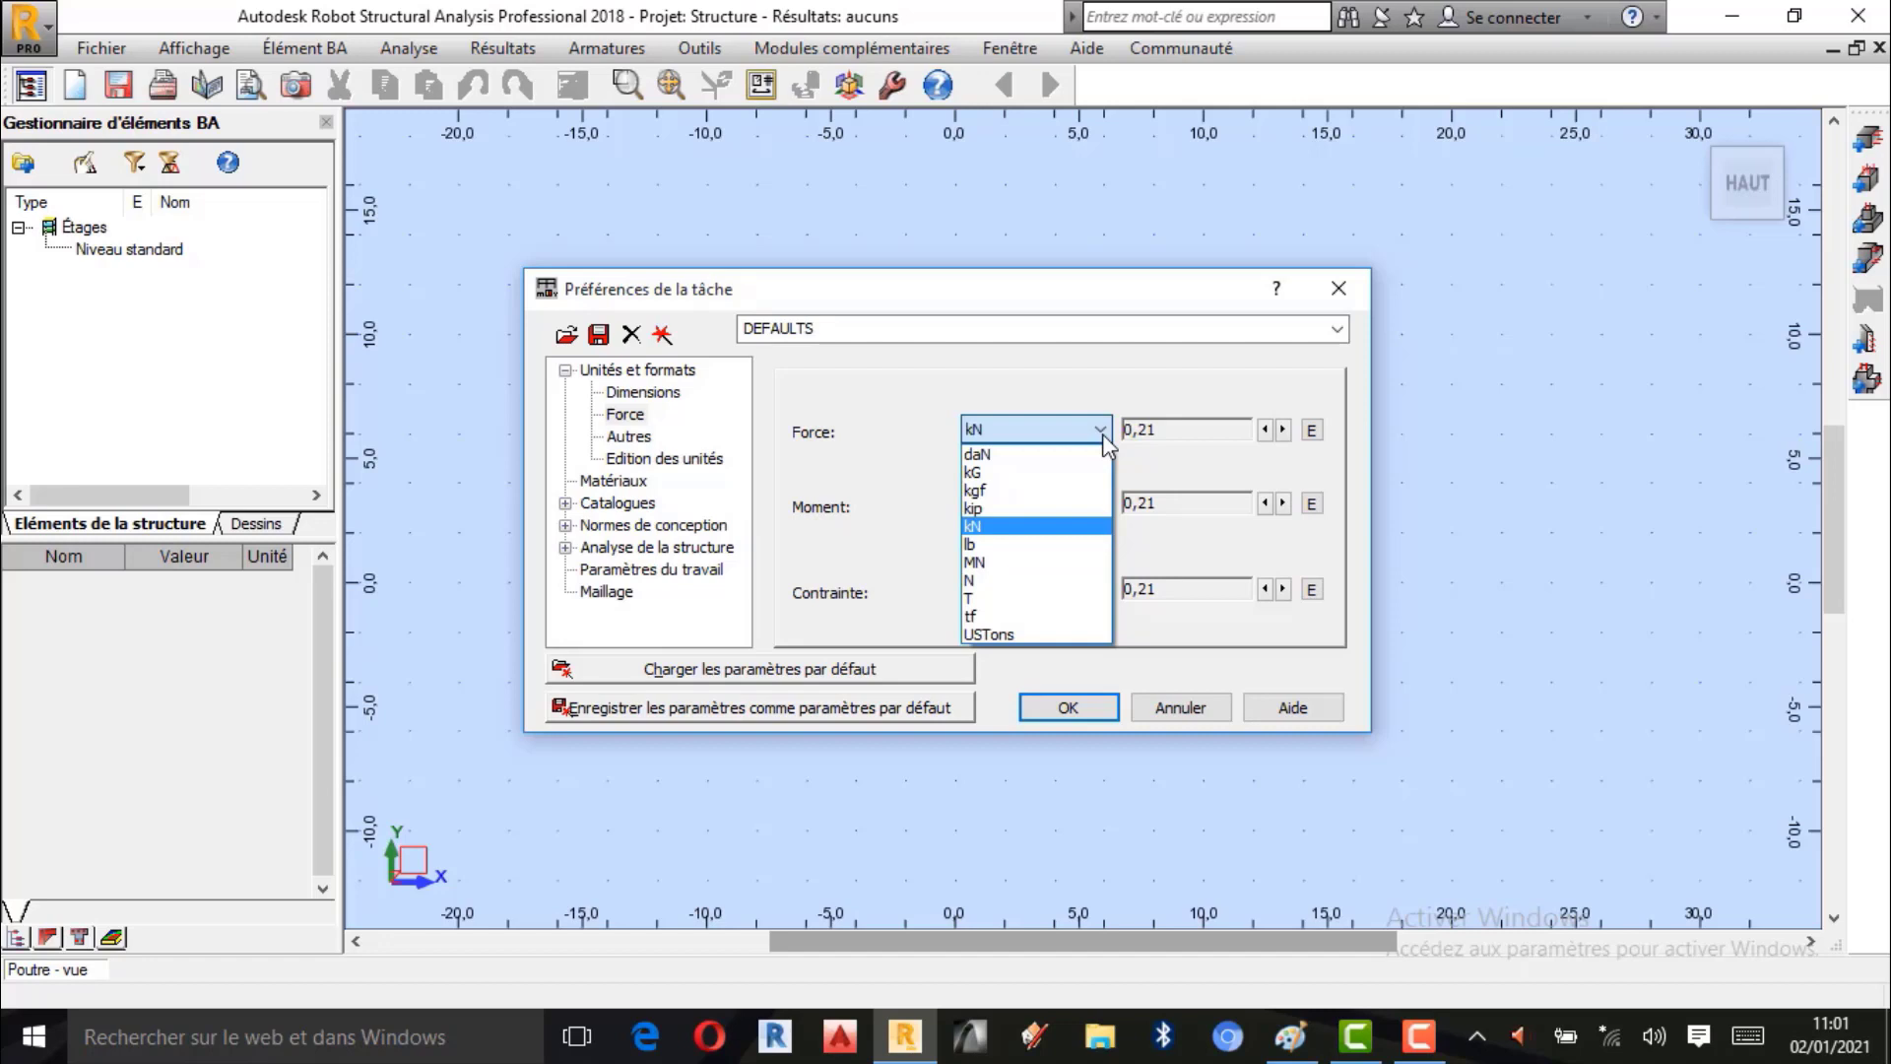
pyautogui.click(1102, 433)
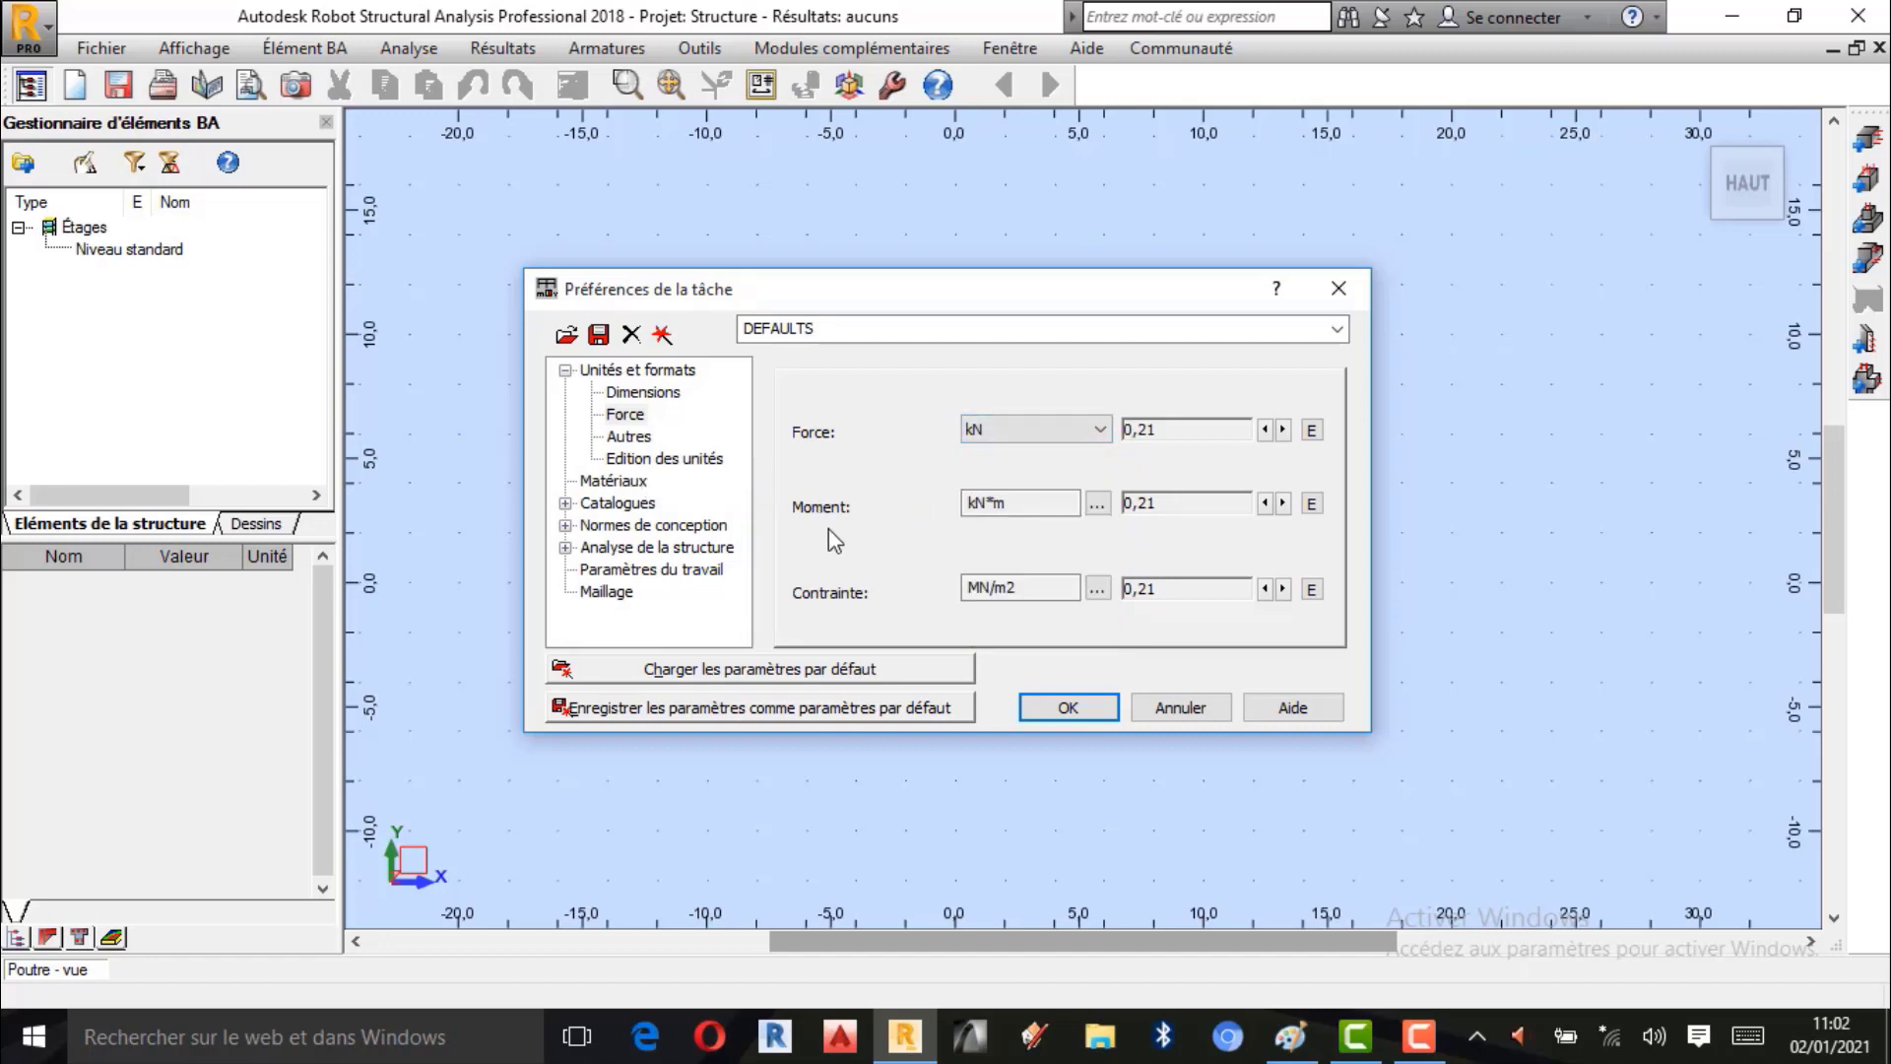
pyautogui.click(1097, 589)
# Set the stress unit to daN/cm2 and close the task preferences.
pyautogui.click(1115, 493)
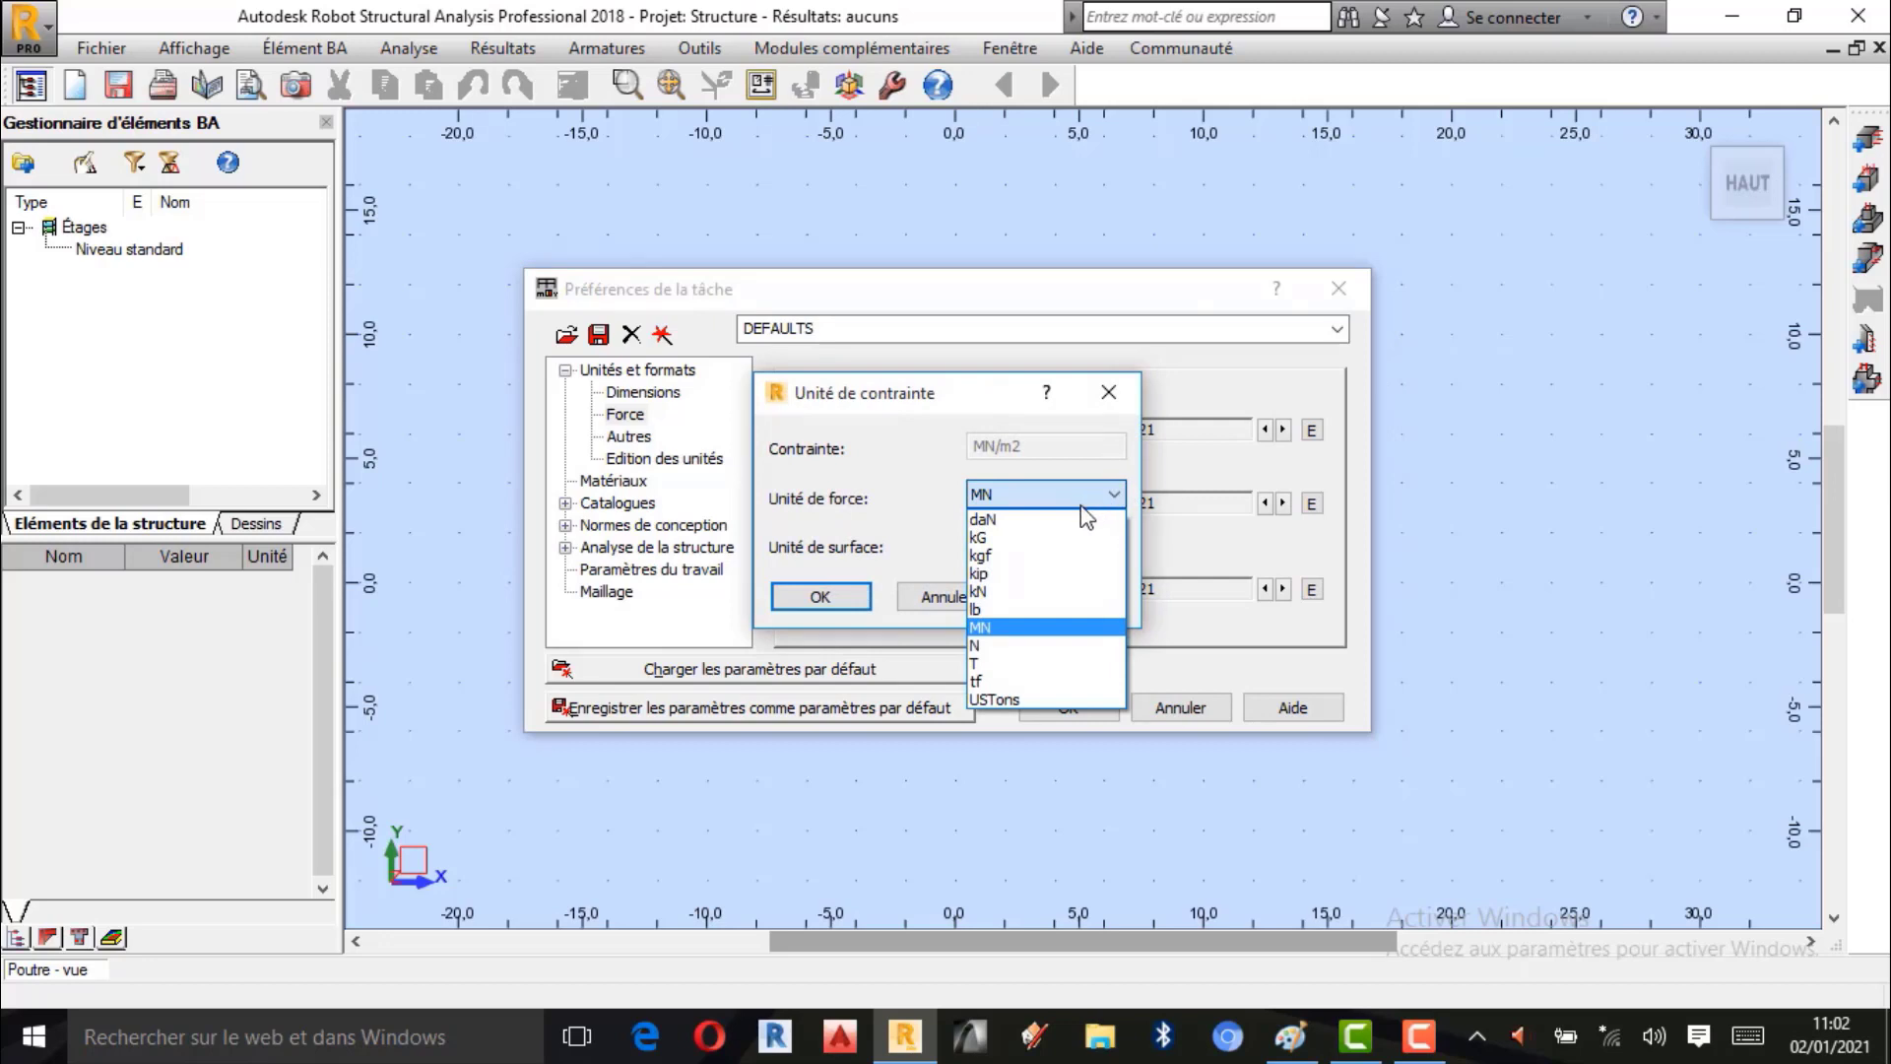
pyautogui.click(1050, 519)
pyautogui.click(1029, 545)
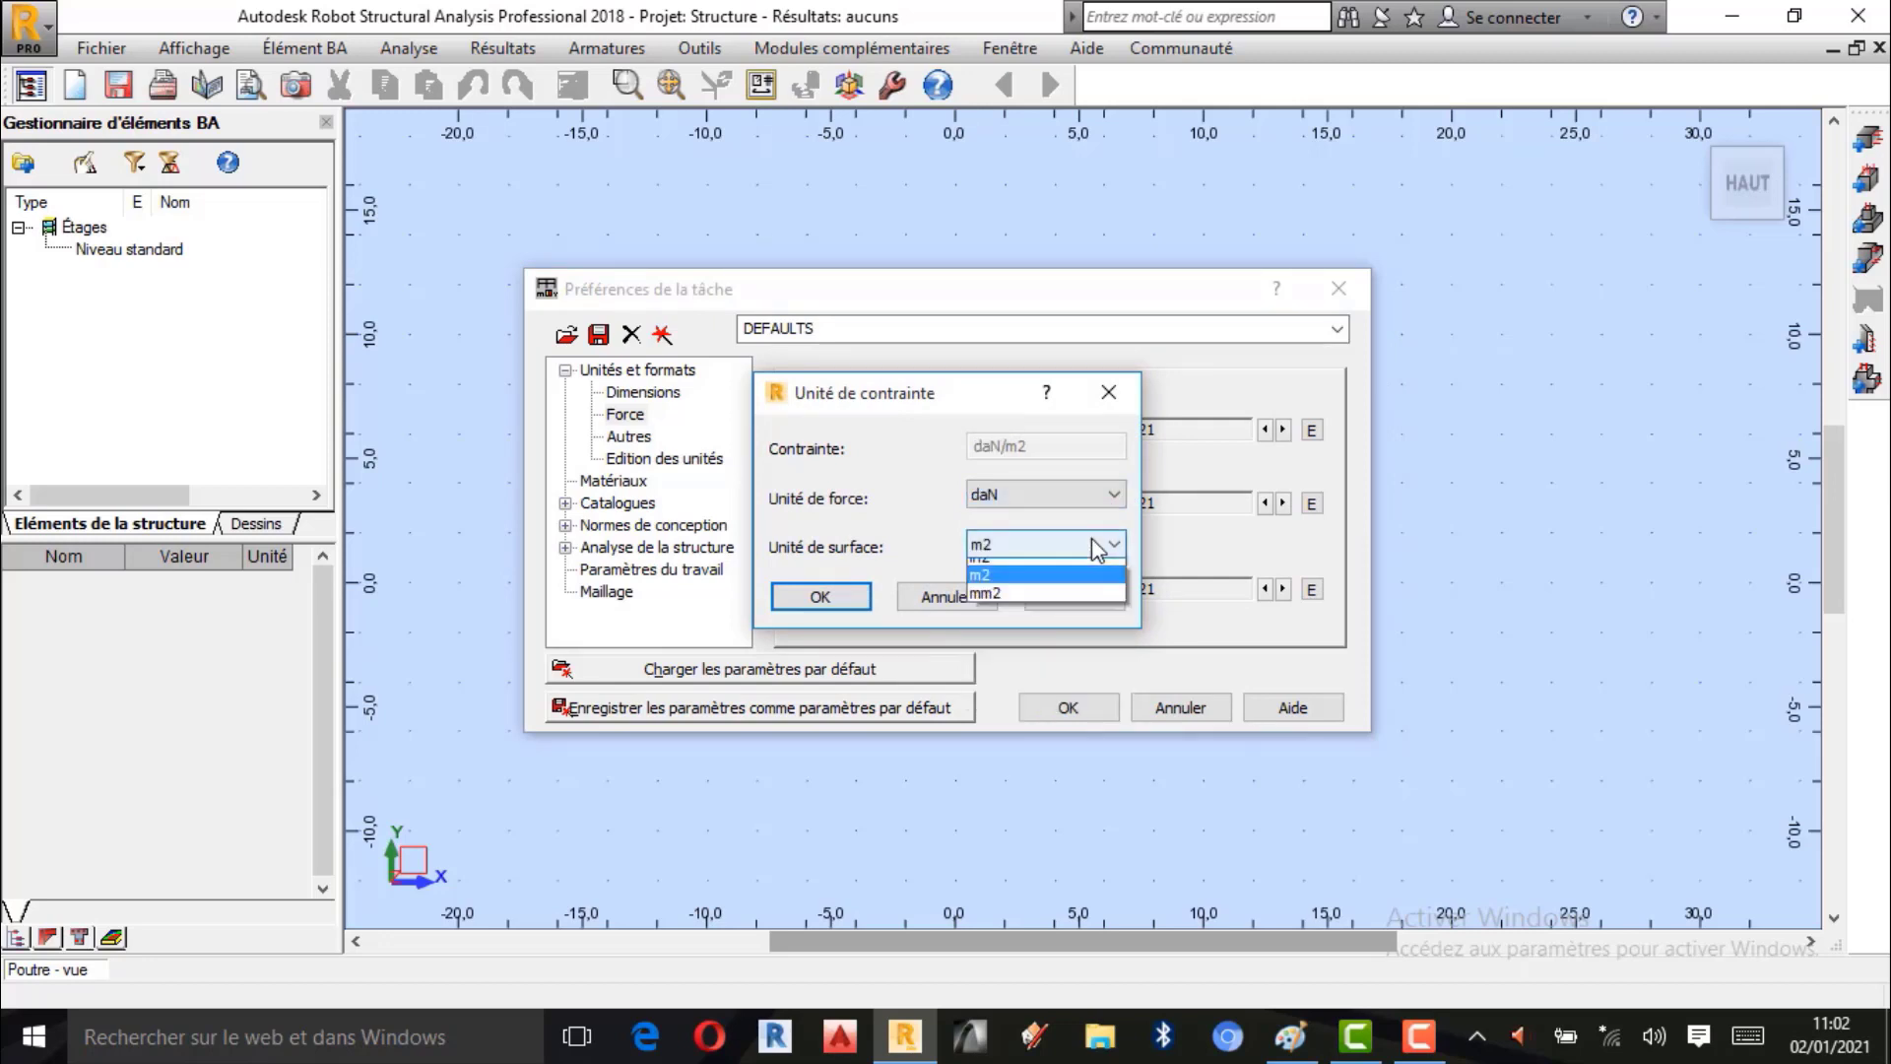
pyautogui.click(1027, 572)
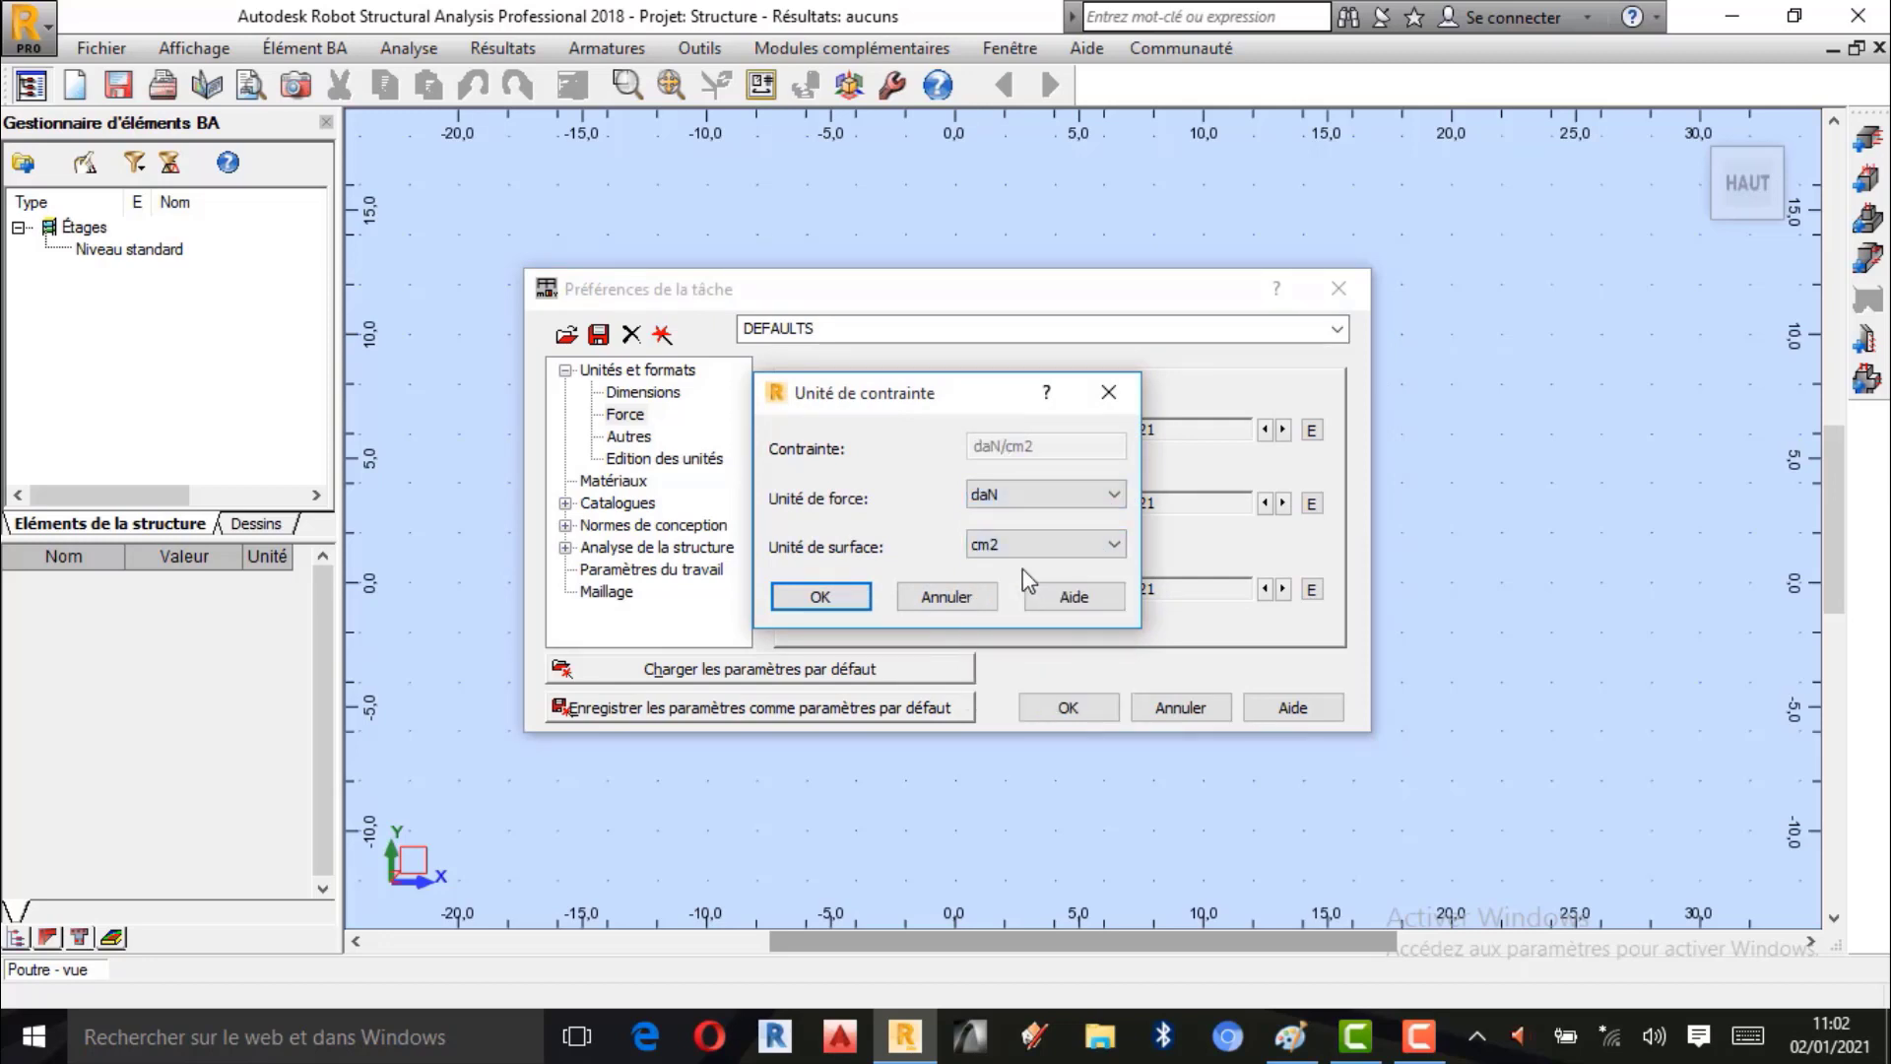
pyautogui.click(826, 597)
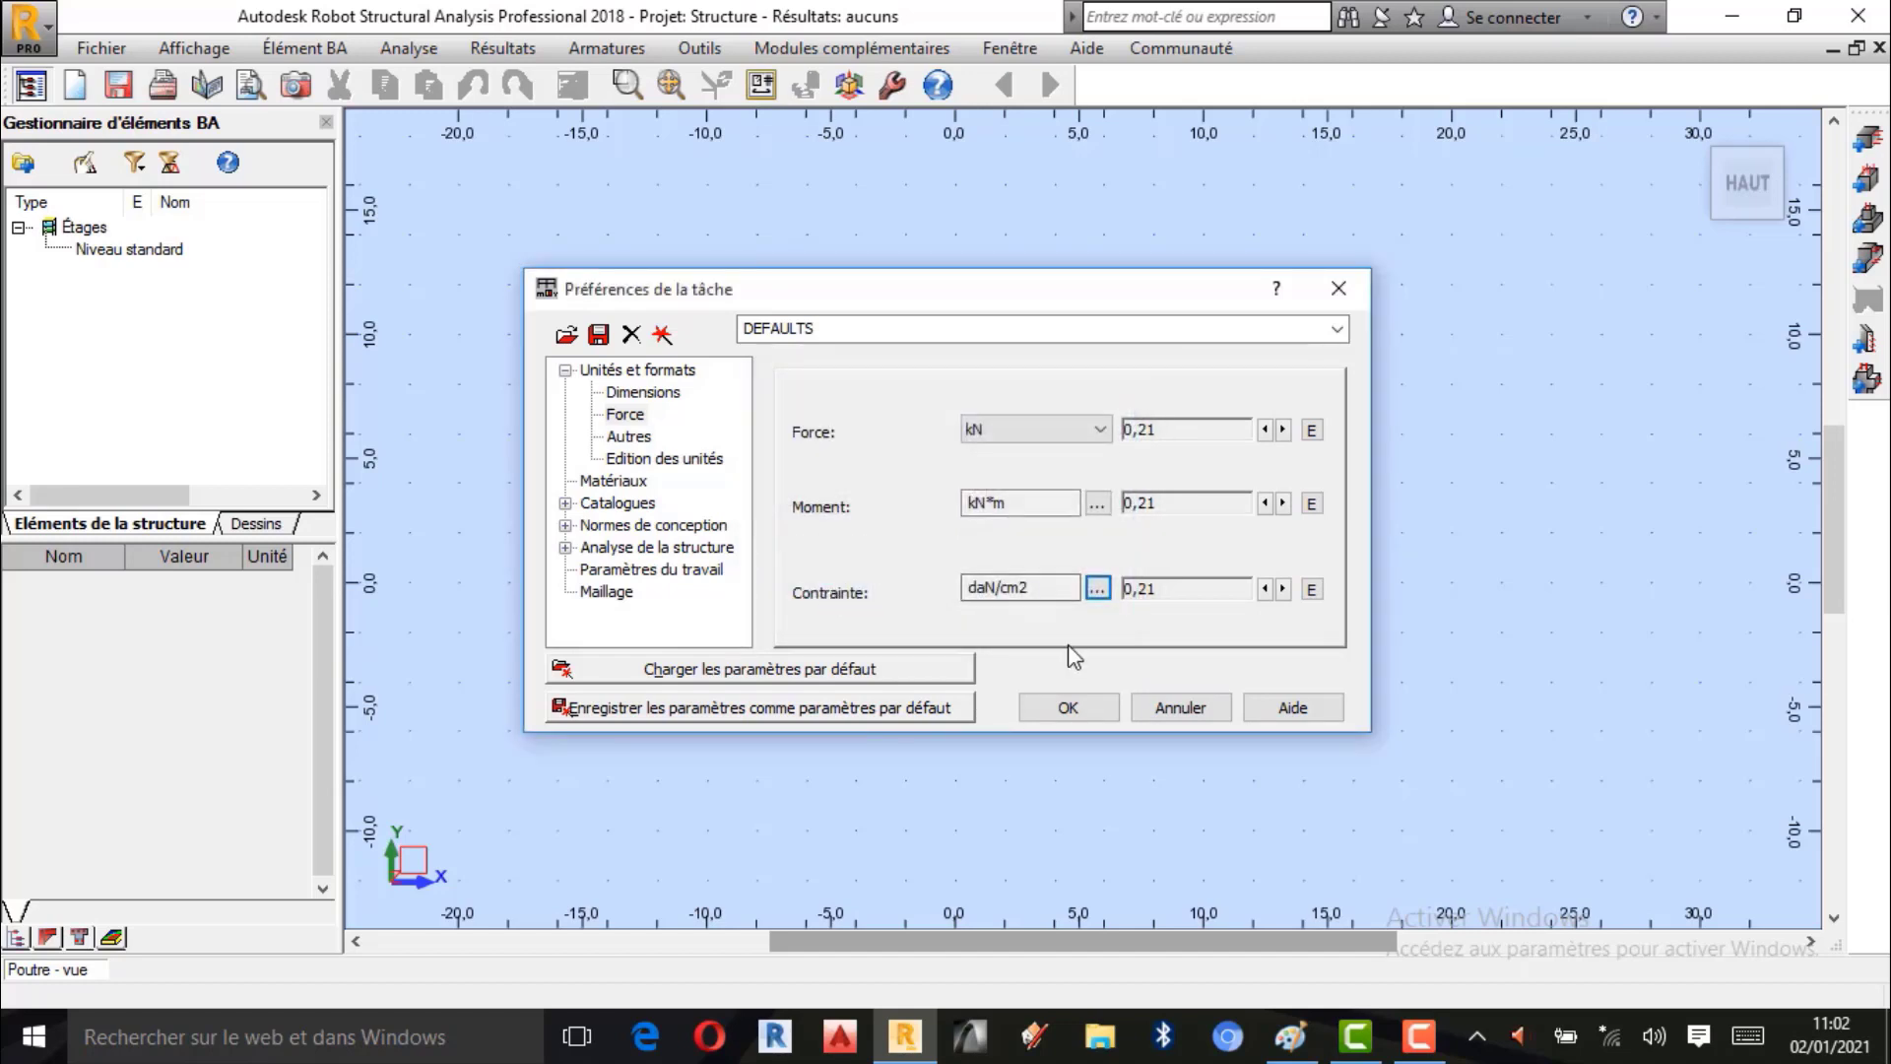
pyautogui.click(1070, 711)
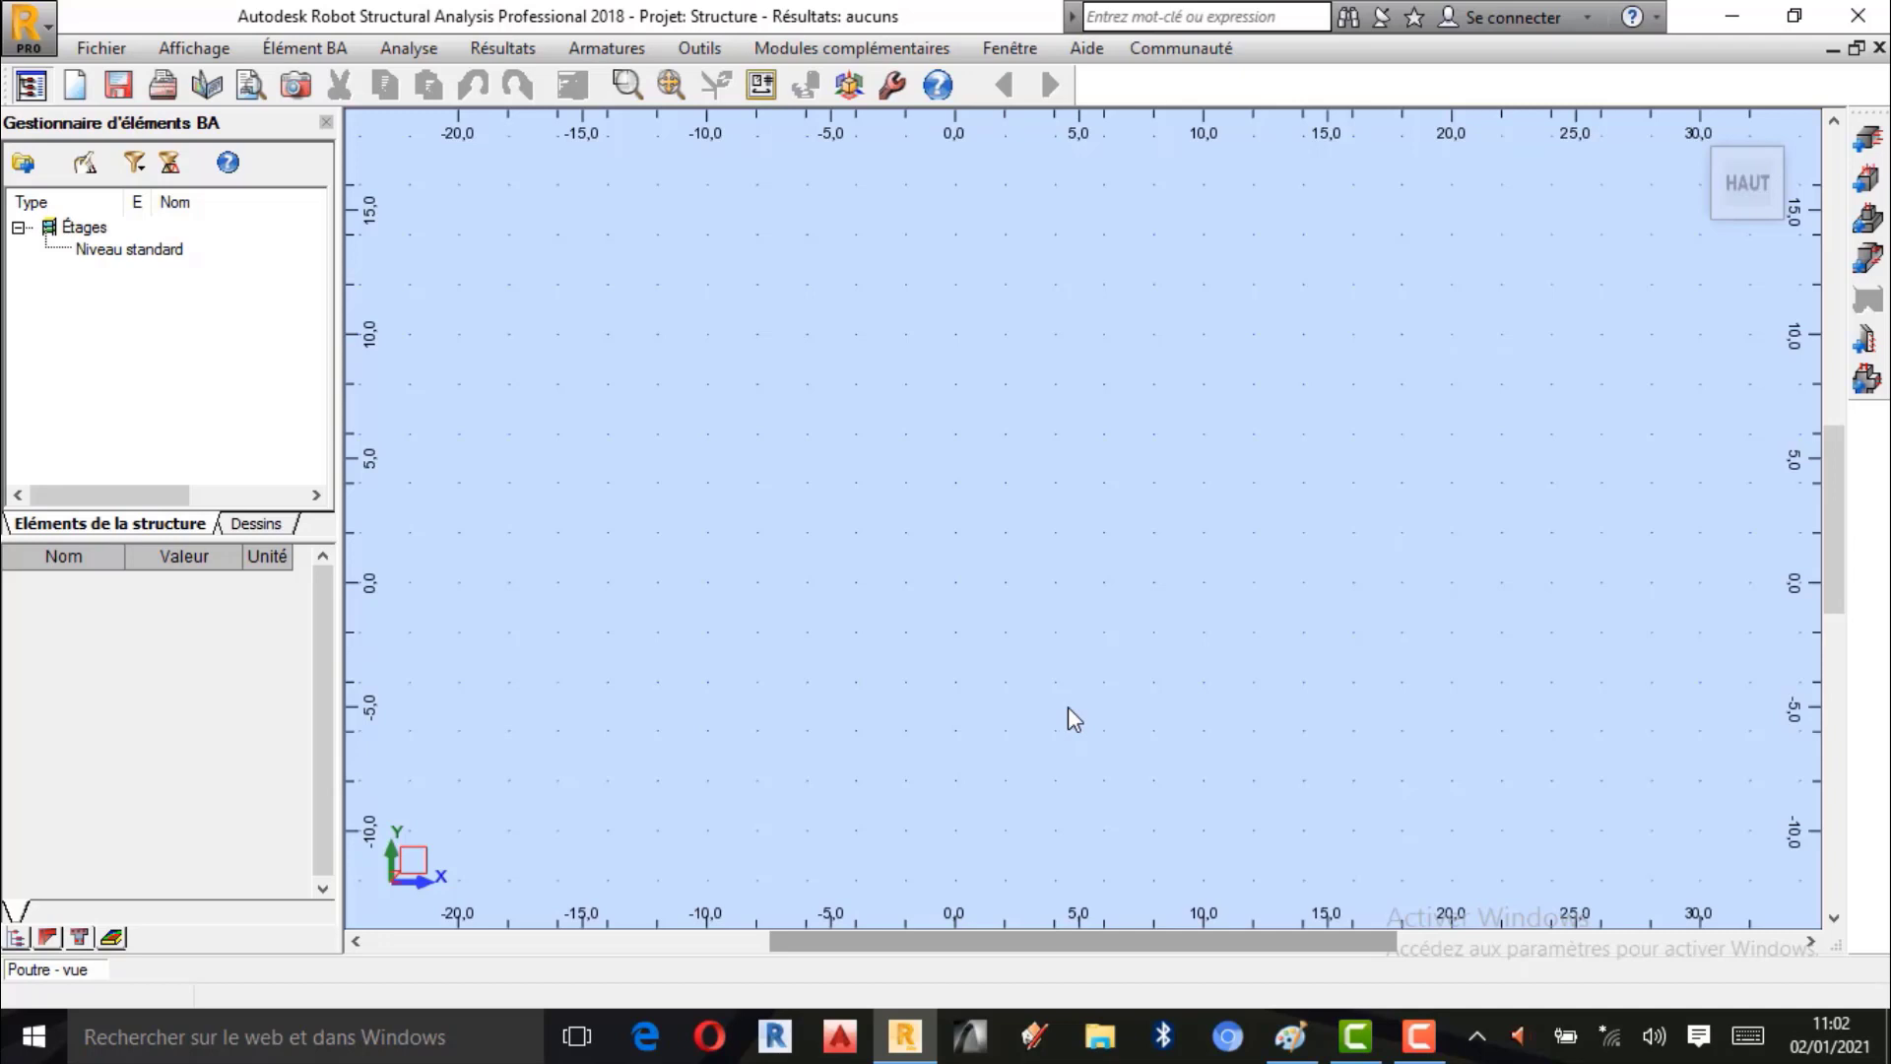
# Create beam Poutre1 with a 35×60 cm section, then start a new wall Voile1.
pyautogui.click(1876, 145)
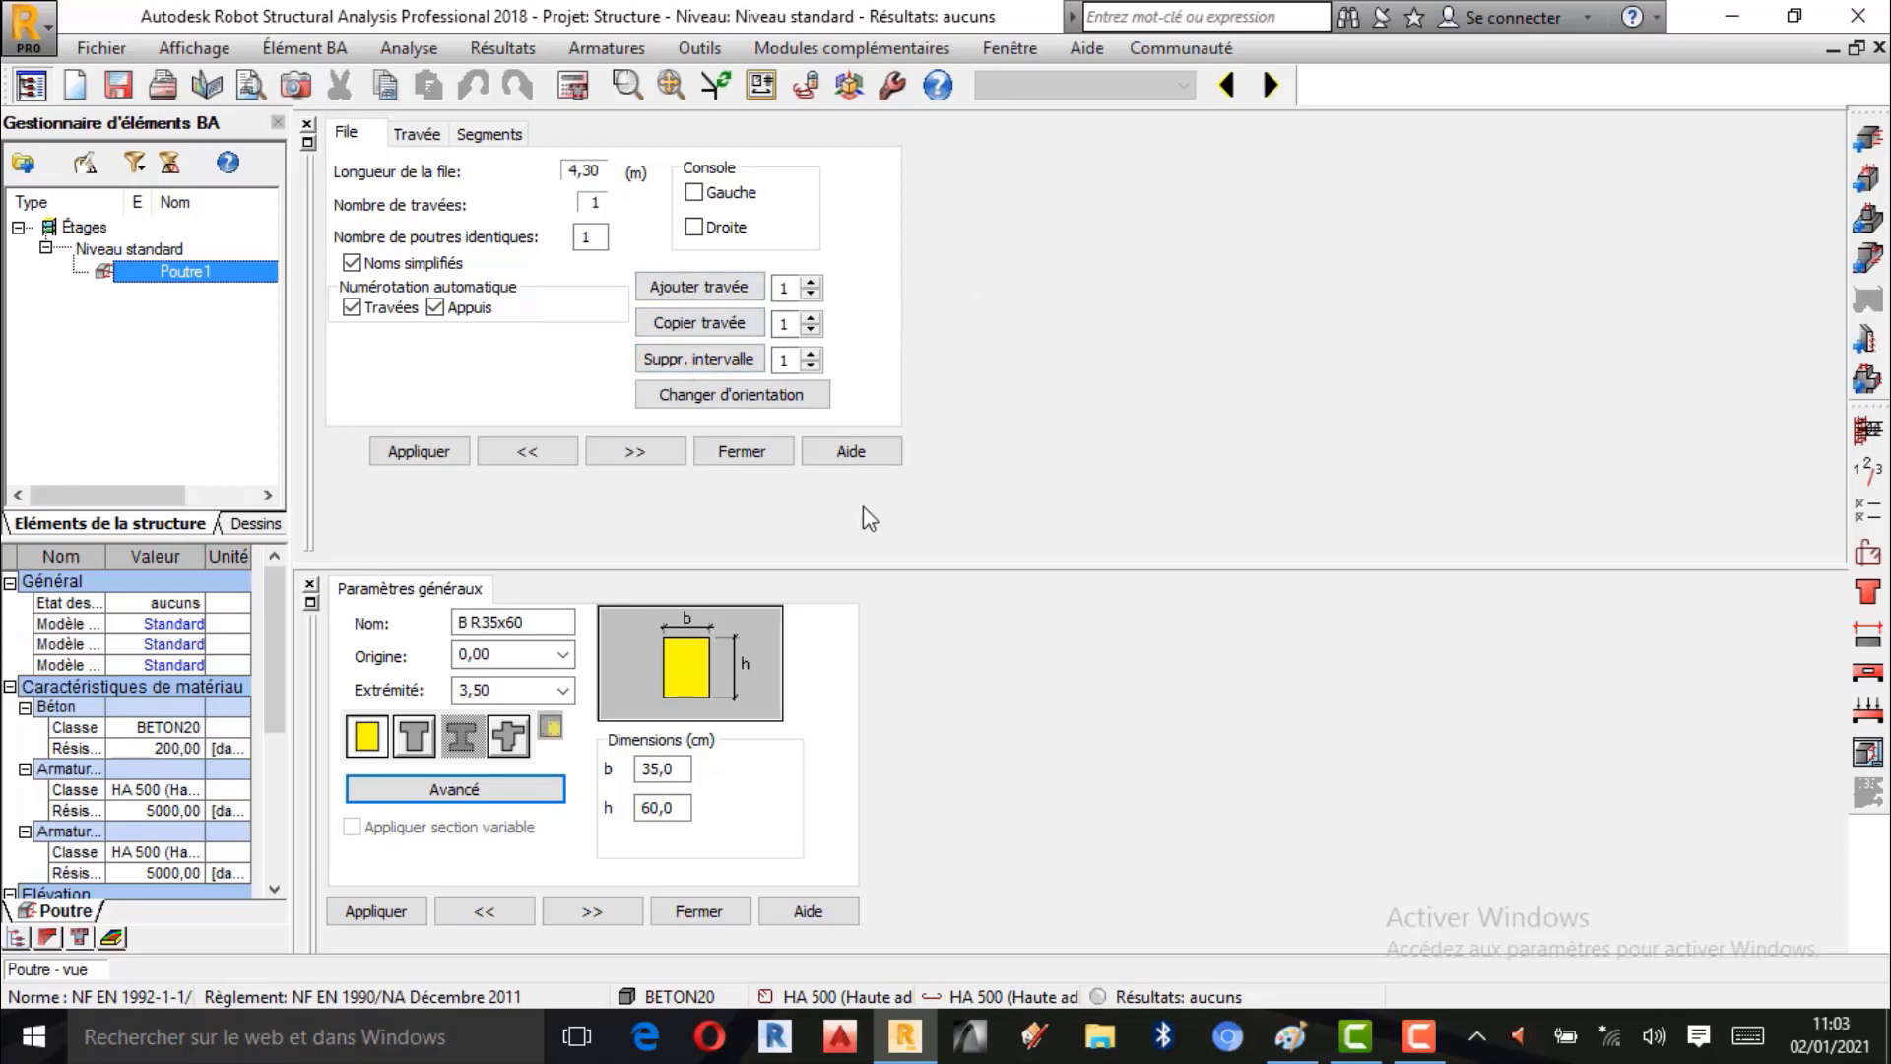
pyautogui.click(1418, 1036)
pyautogui.click(1758, 936)
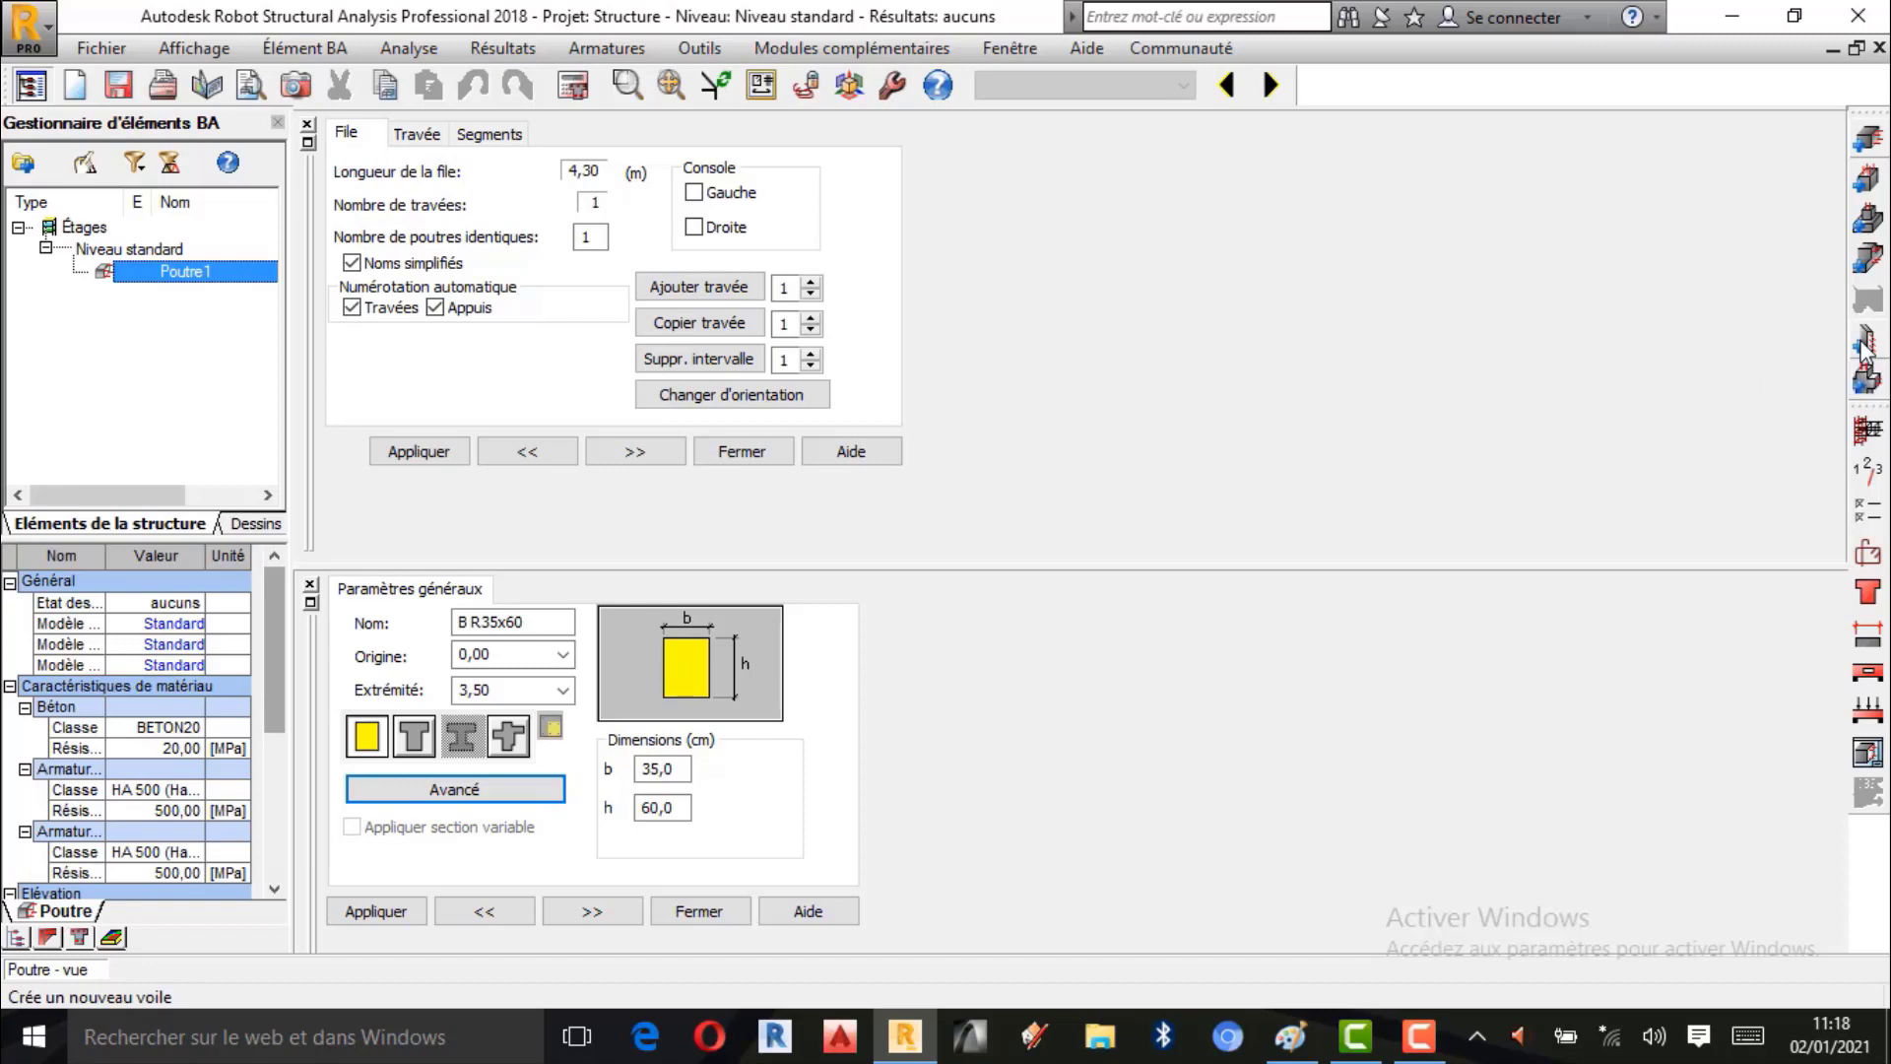
pyautogui.click(1864, 345)
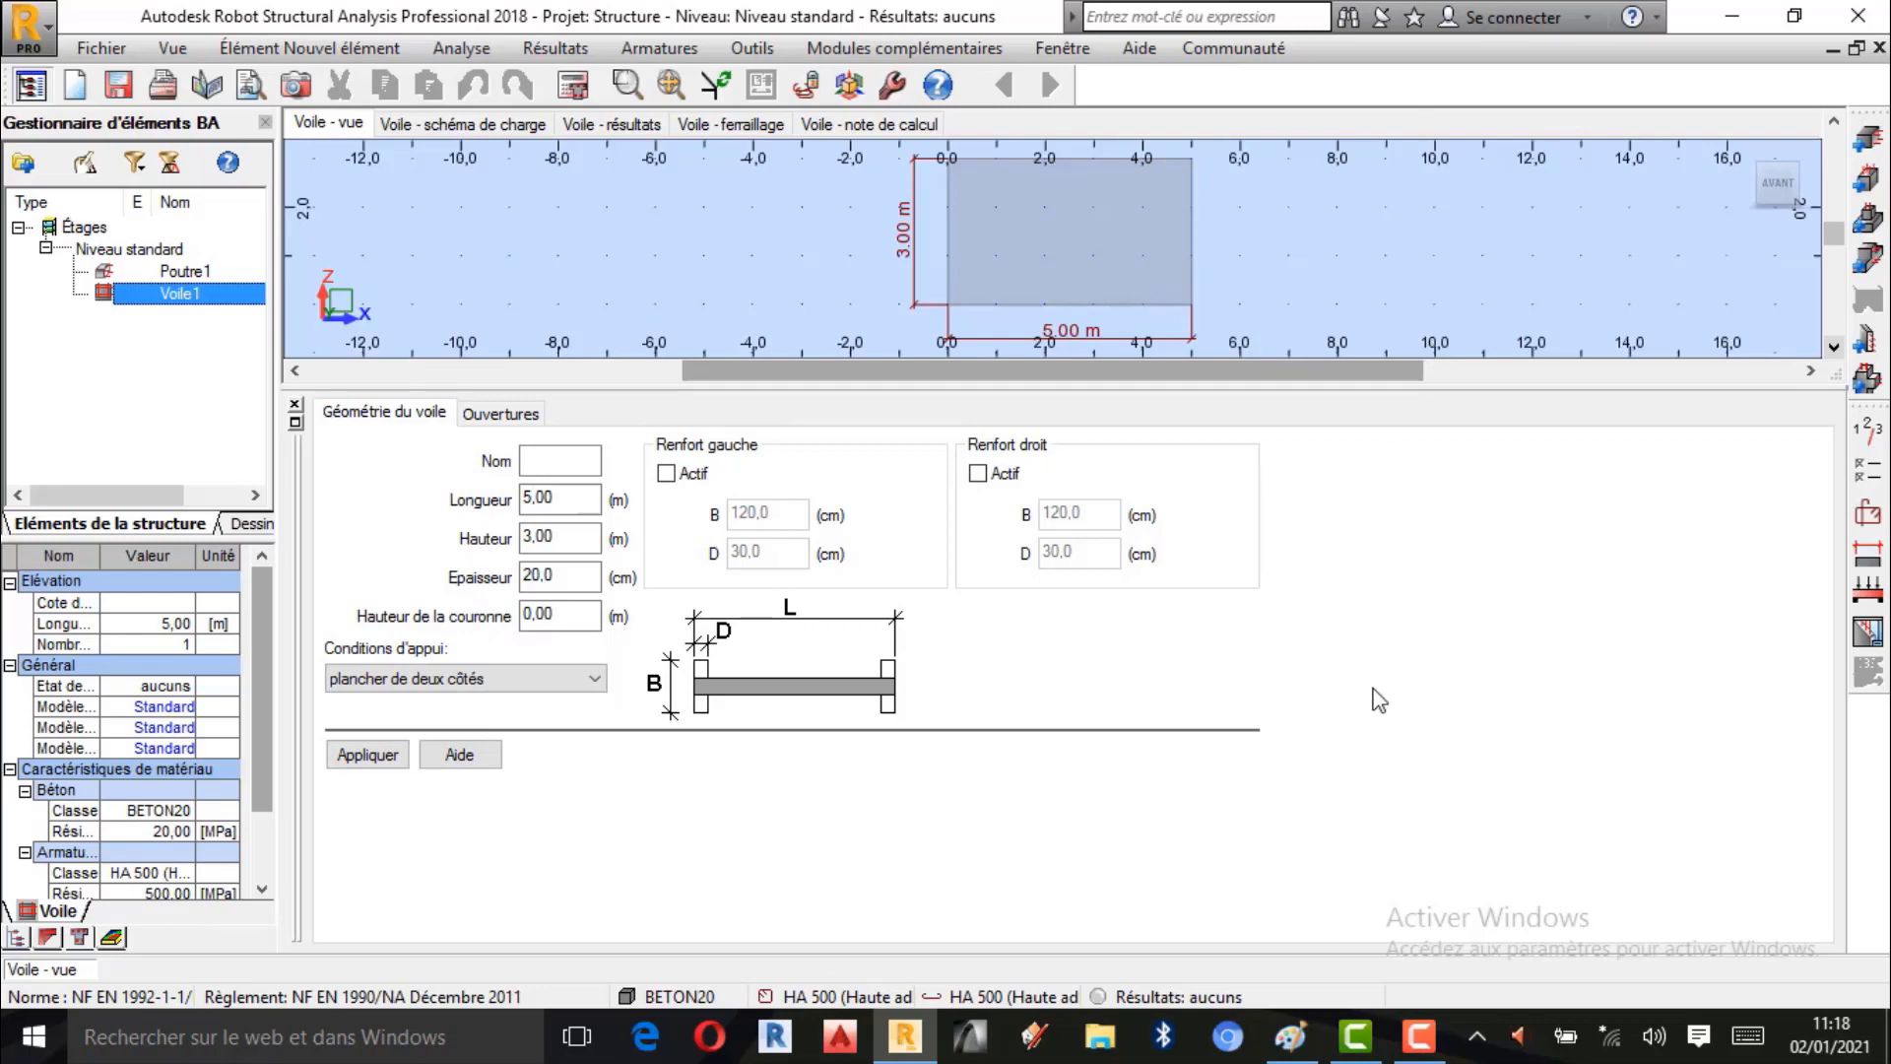
# After checking the Paint sketch, name the wall 'Poutre Voile avec Renervation'.
pyautogui.click(1290, 1036)
pyautogui.scroll(-3, 985, 640)
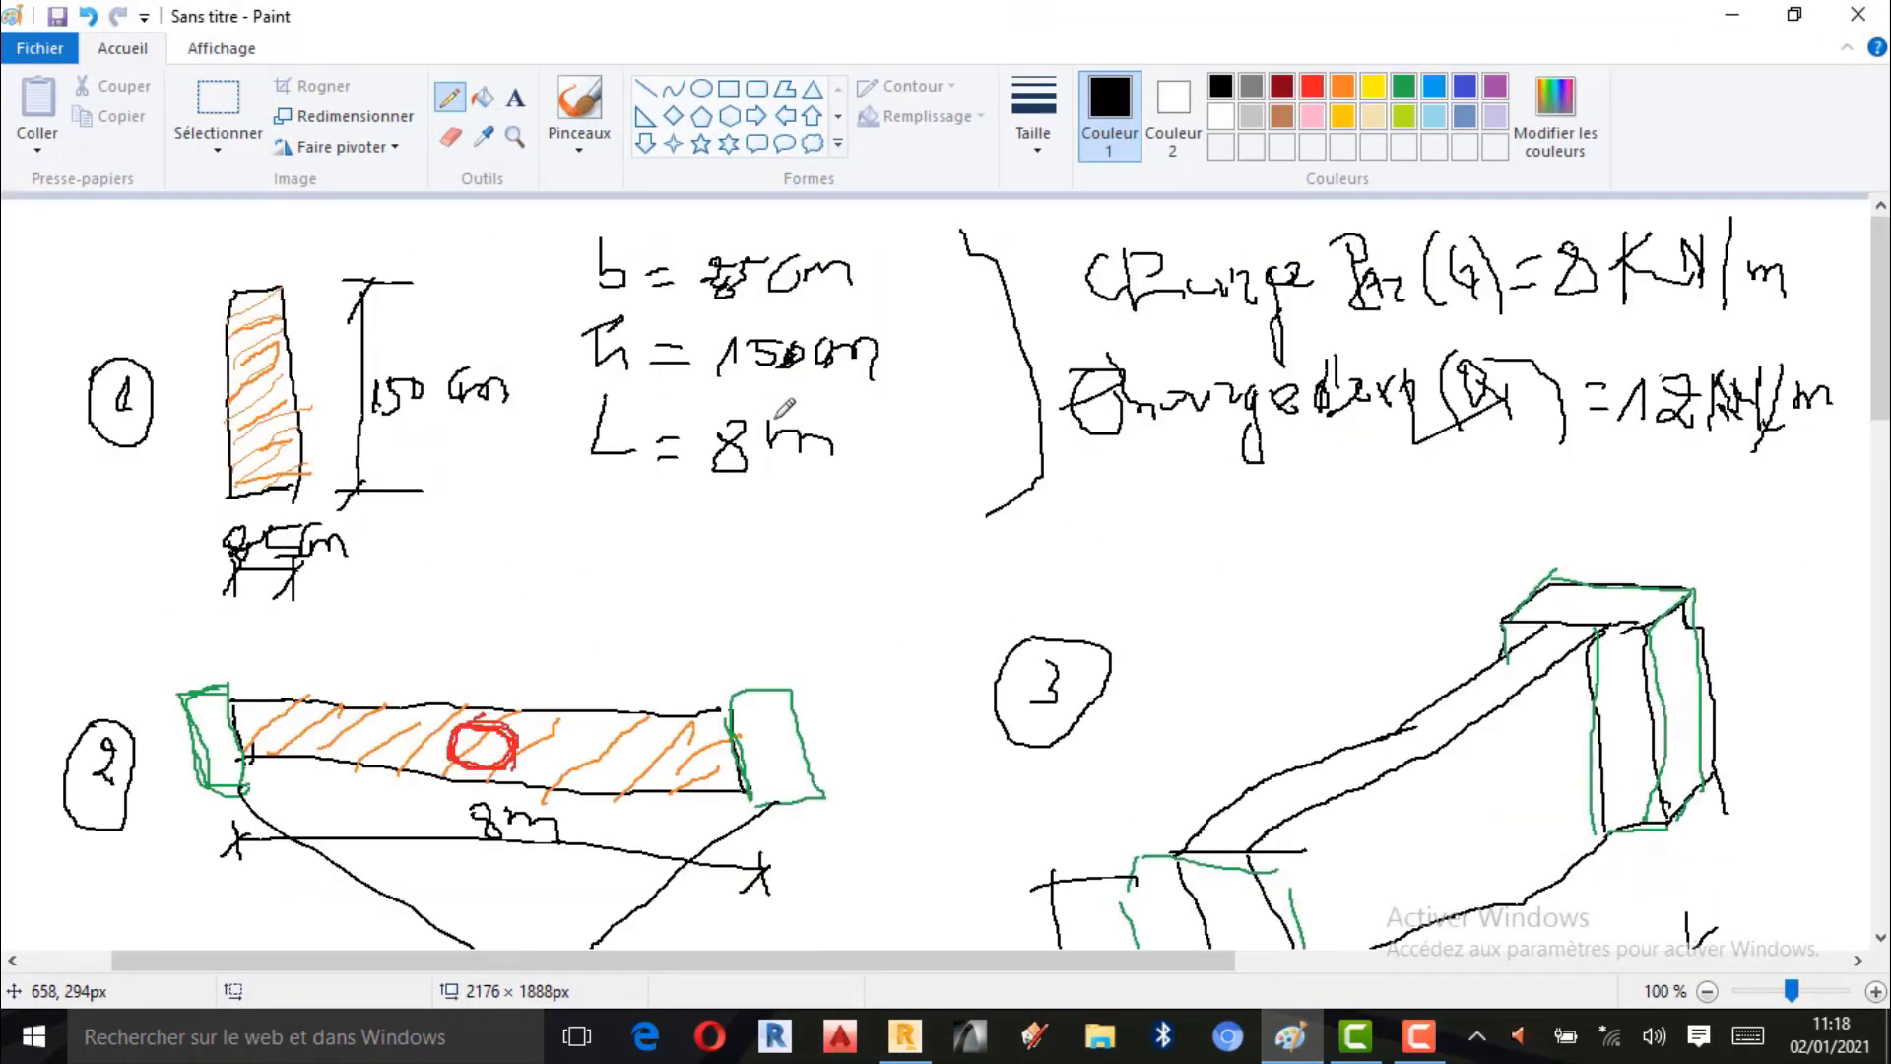
pyautogui.scroll(3, 690, 473)
pyautogui.click(904, 1036)
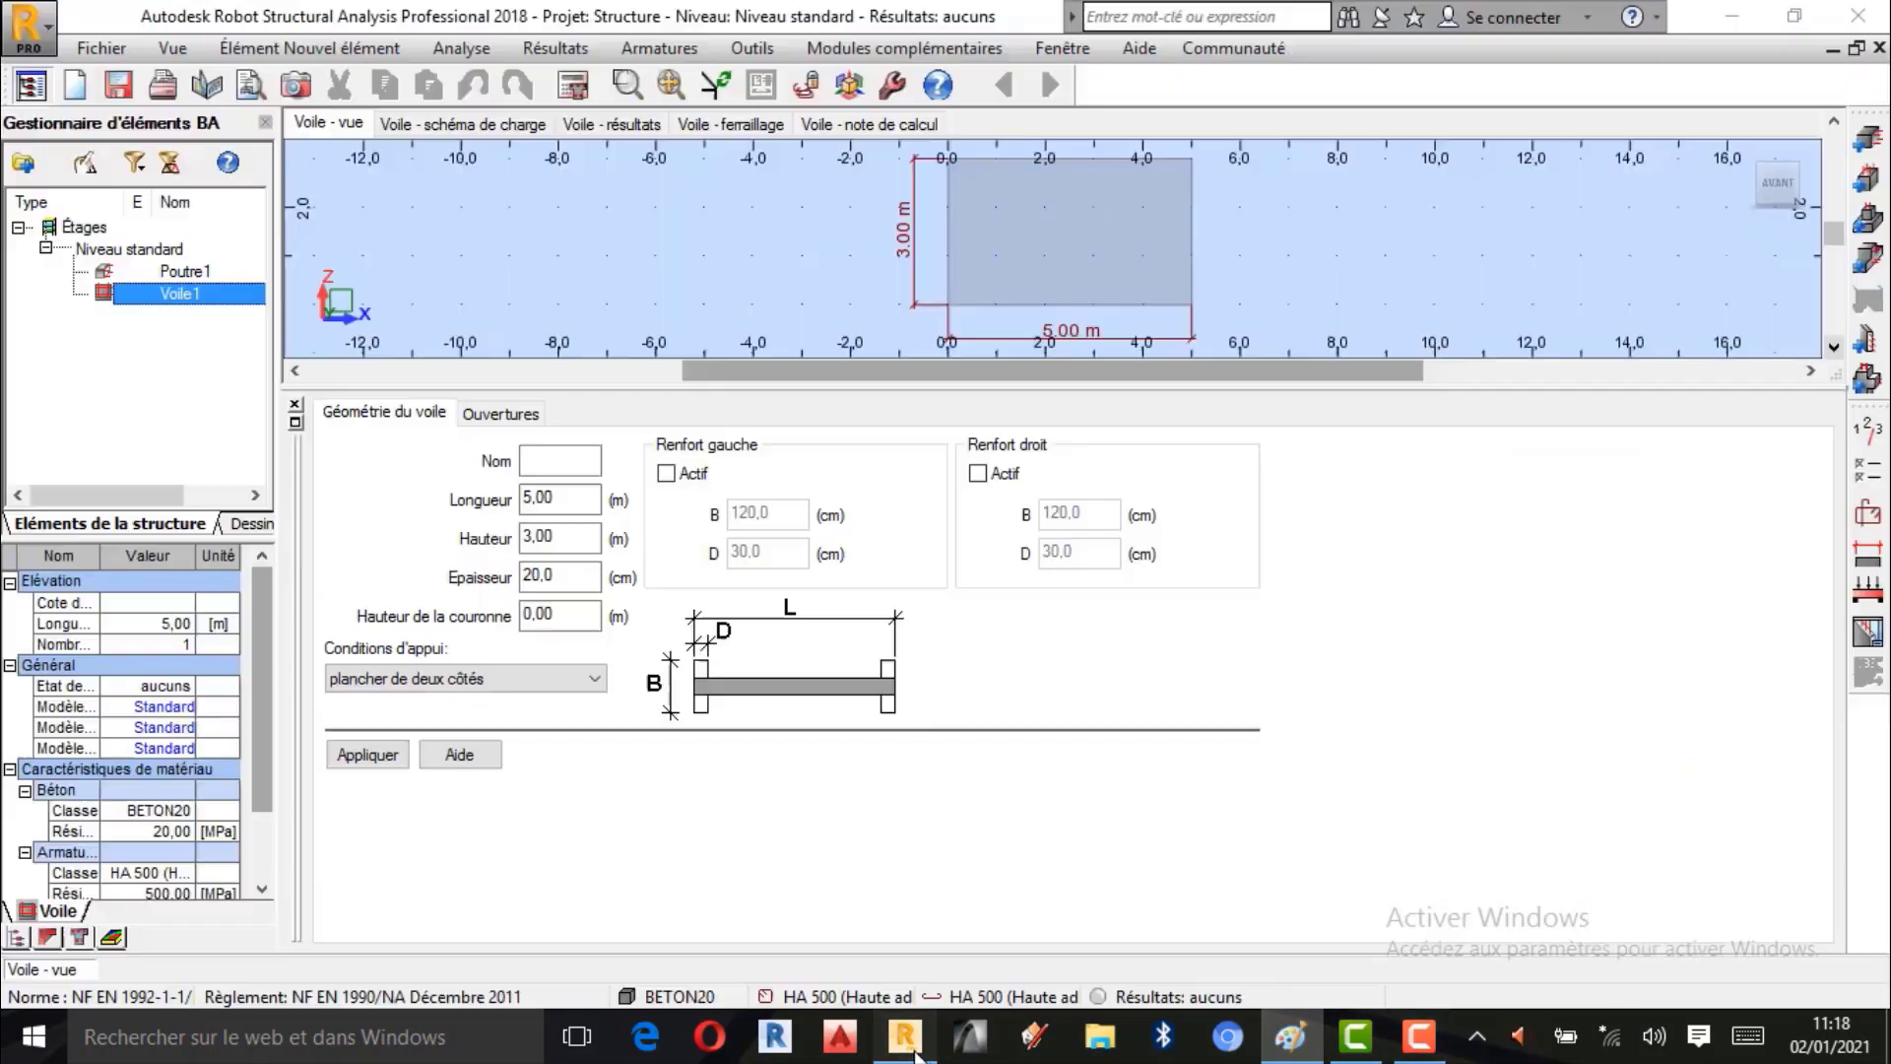
pyautogui.click(596, 470)
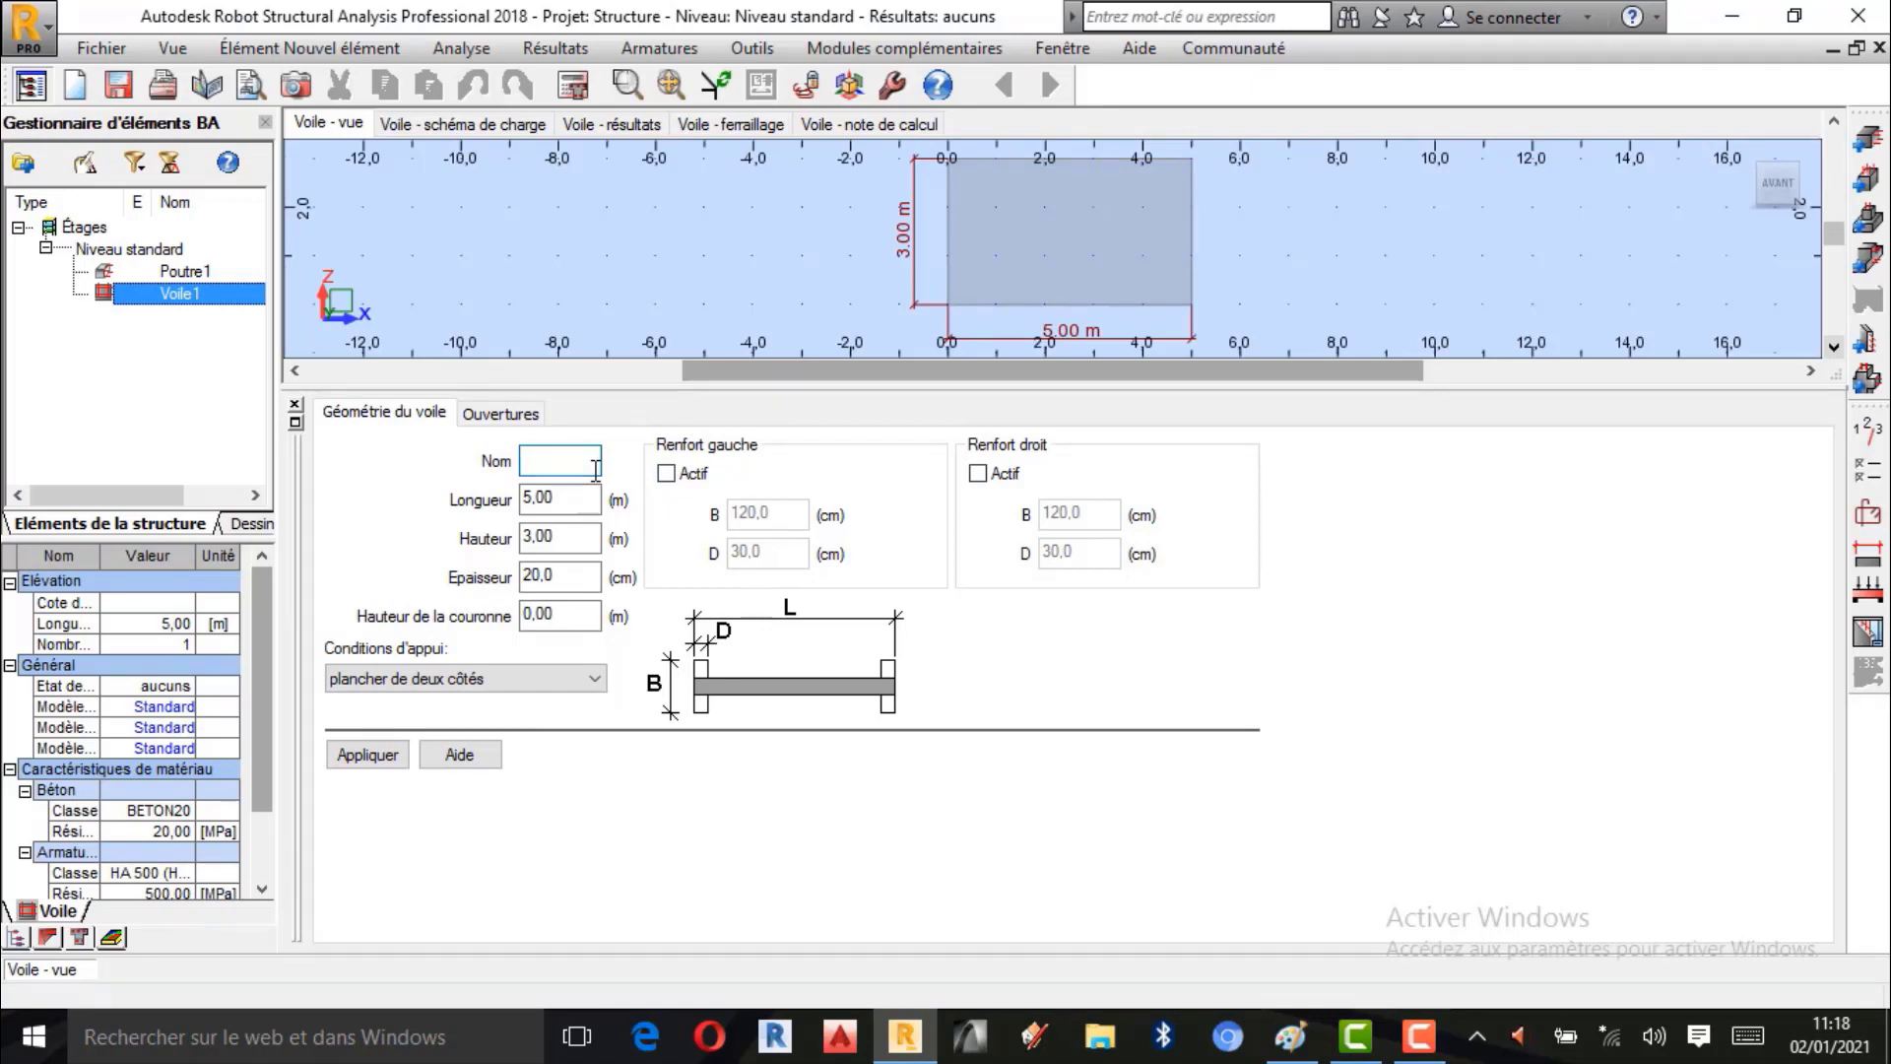
pyautogui.write('P')
pyautogui.write('outre')
pyautogui.write(' Voile')
pyautogui.write(' a')
pyautogui.write('vec')
pyautogui.write(' Ren')
pyautogui.write('ervatio')
pyautogui.write('n')
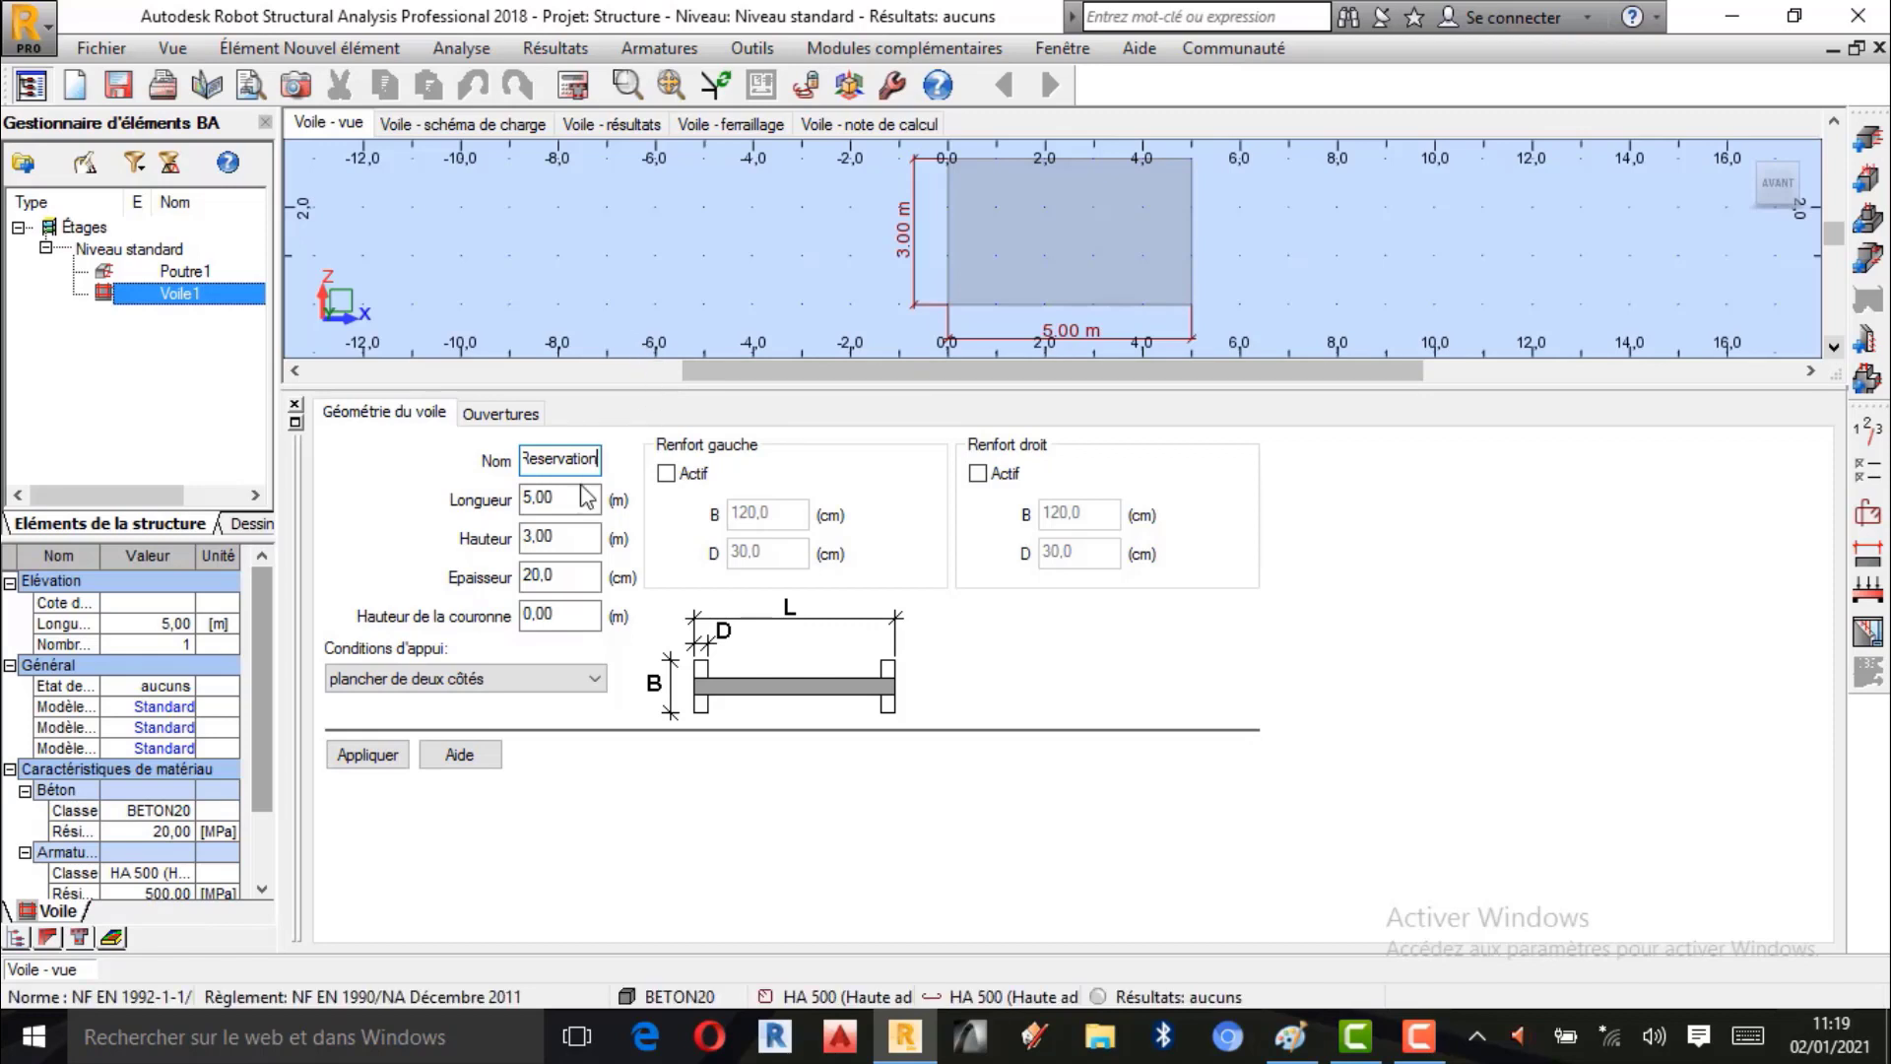
pyautogui.press('Tab')
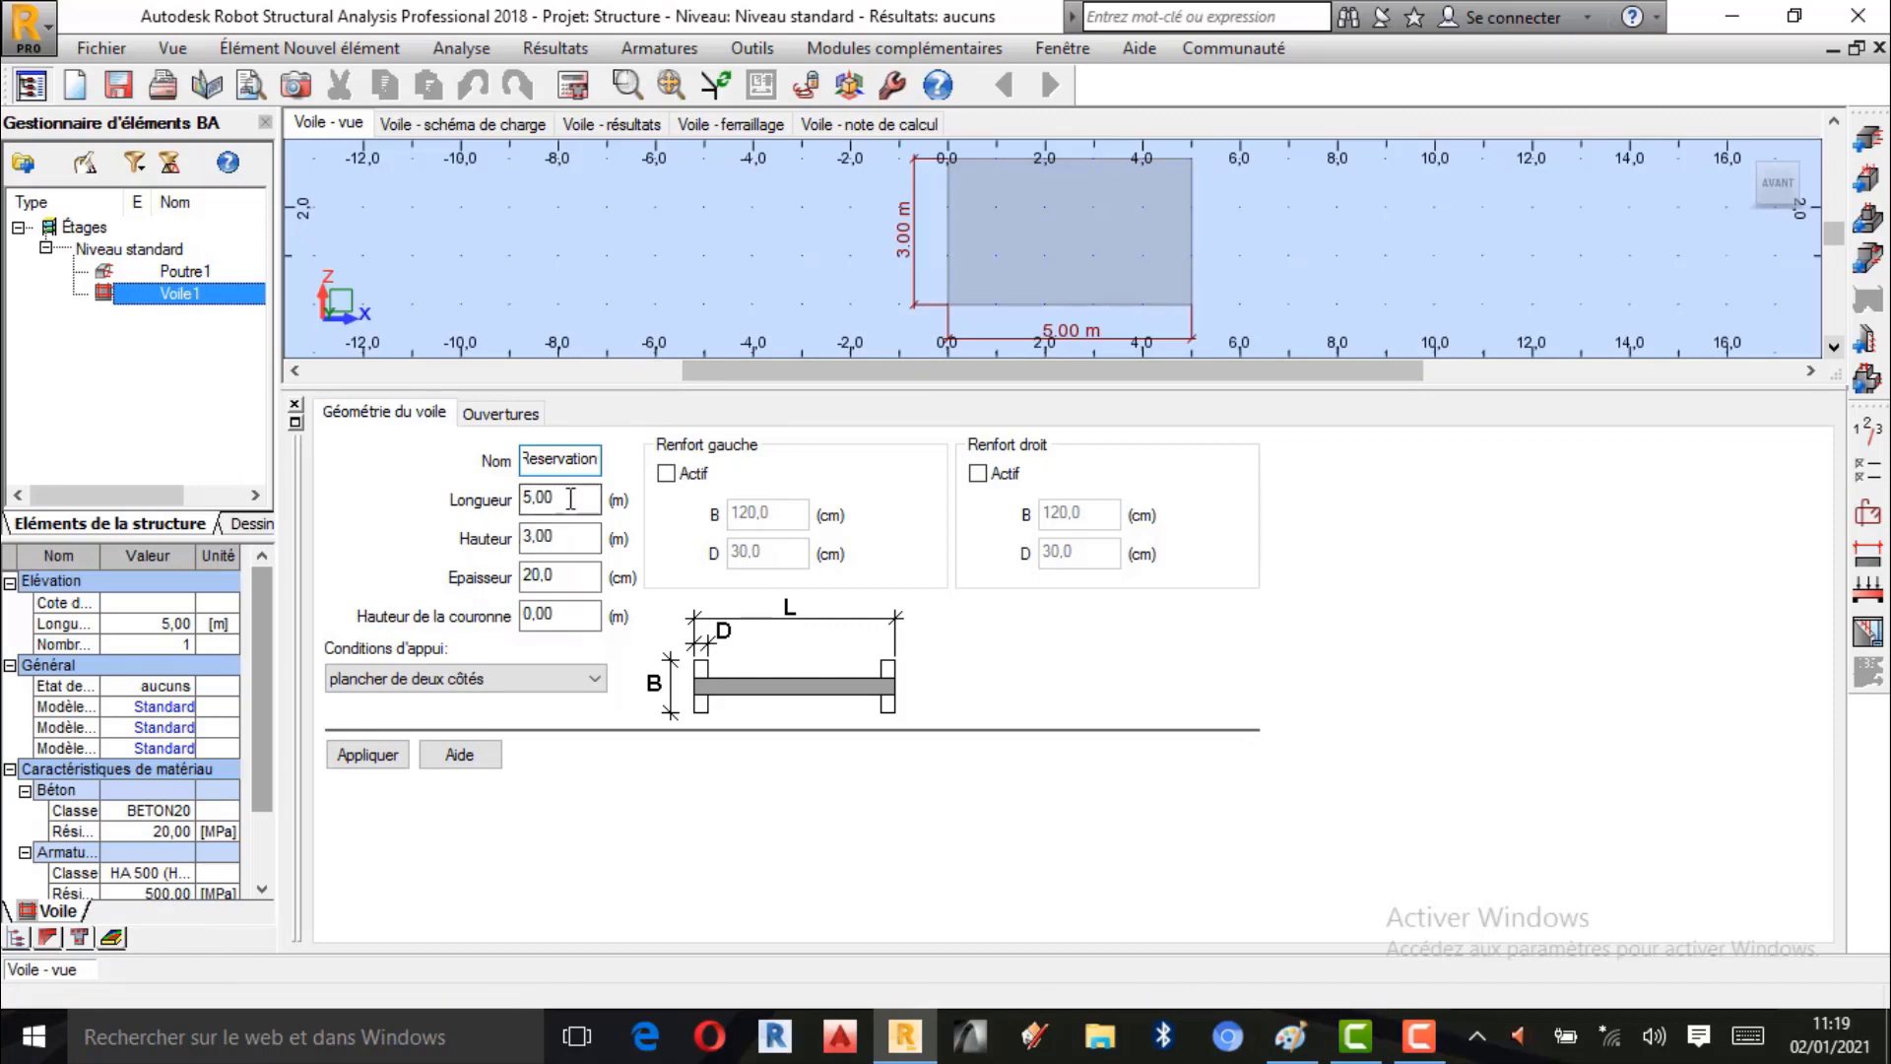
pyautogui.click(1285, 1039)
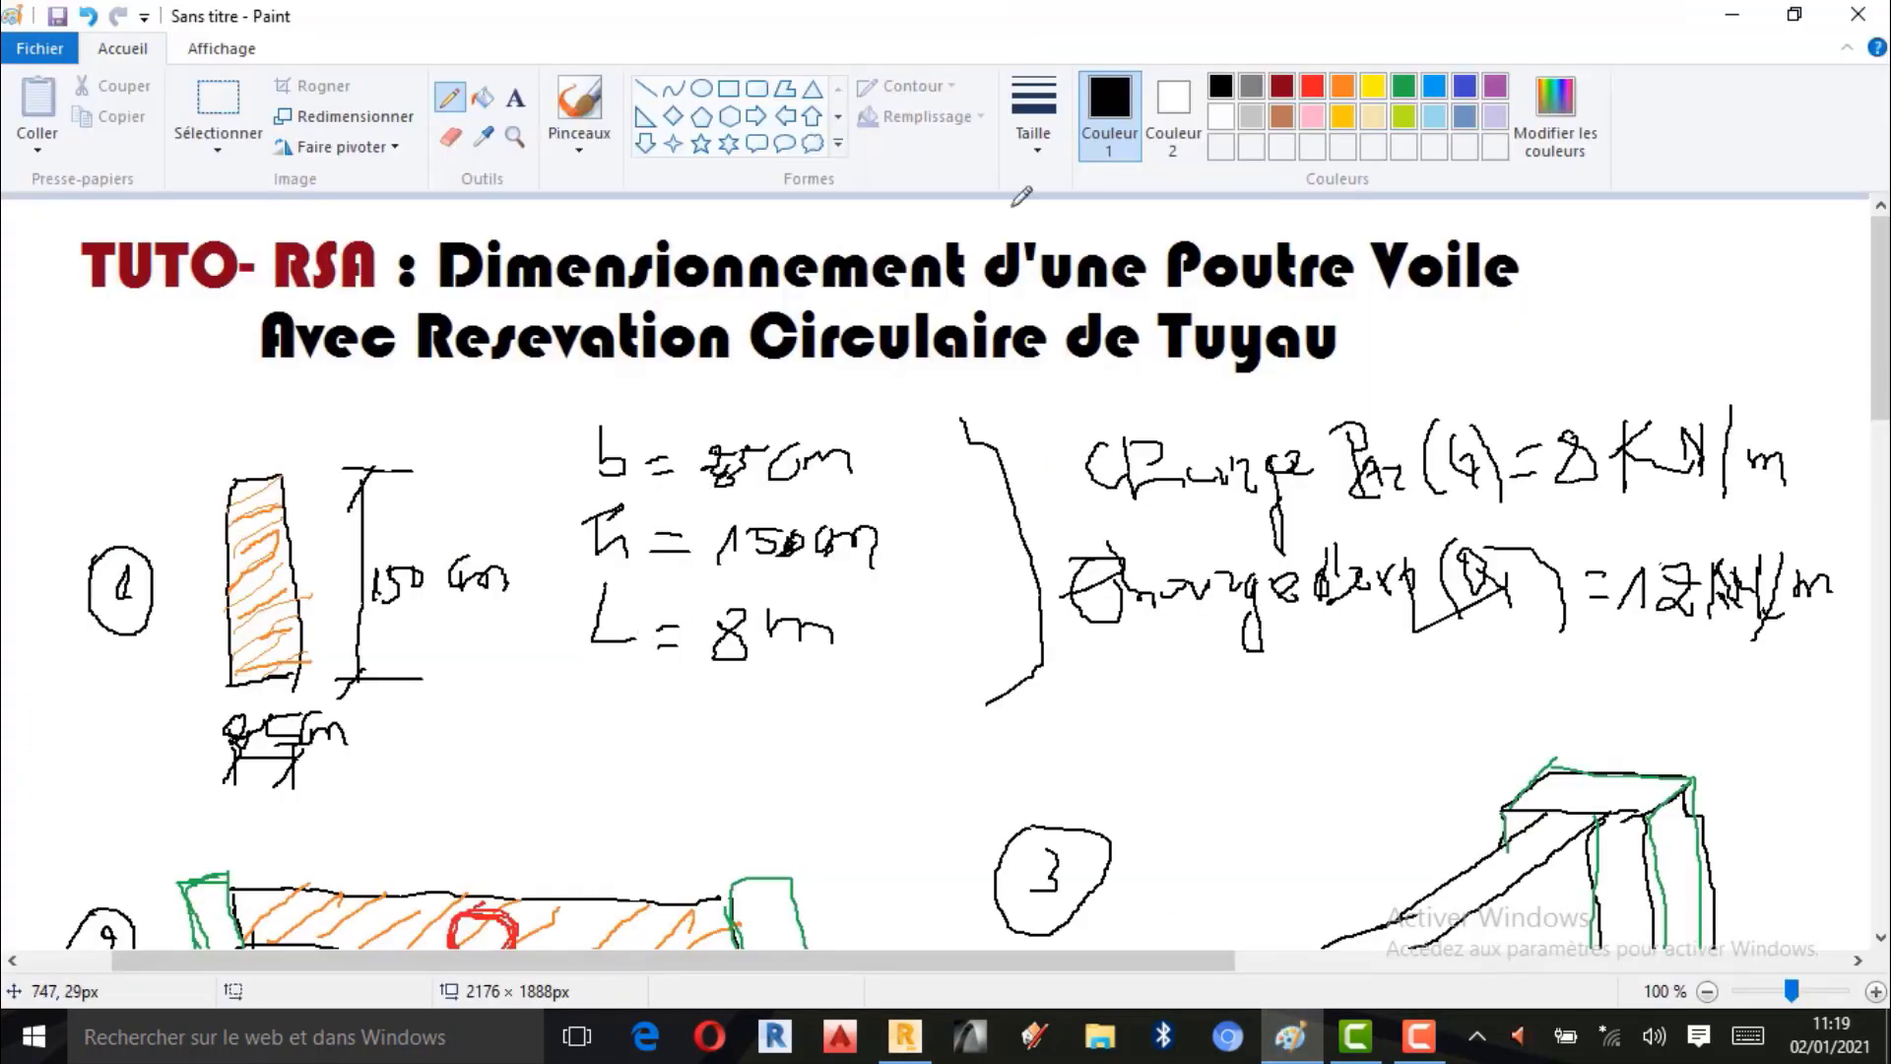
# Circle the length L = 8 m, height h = 150 cm and thickness b in orange on the sketch.
pyautogui.click(1341, 86)
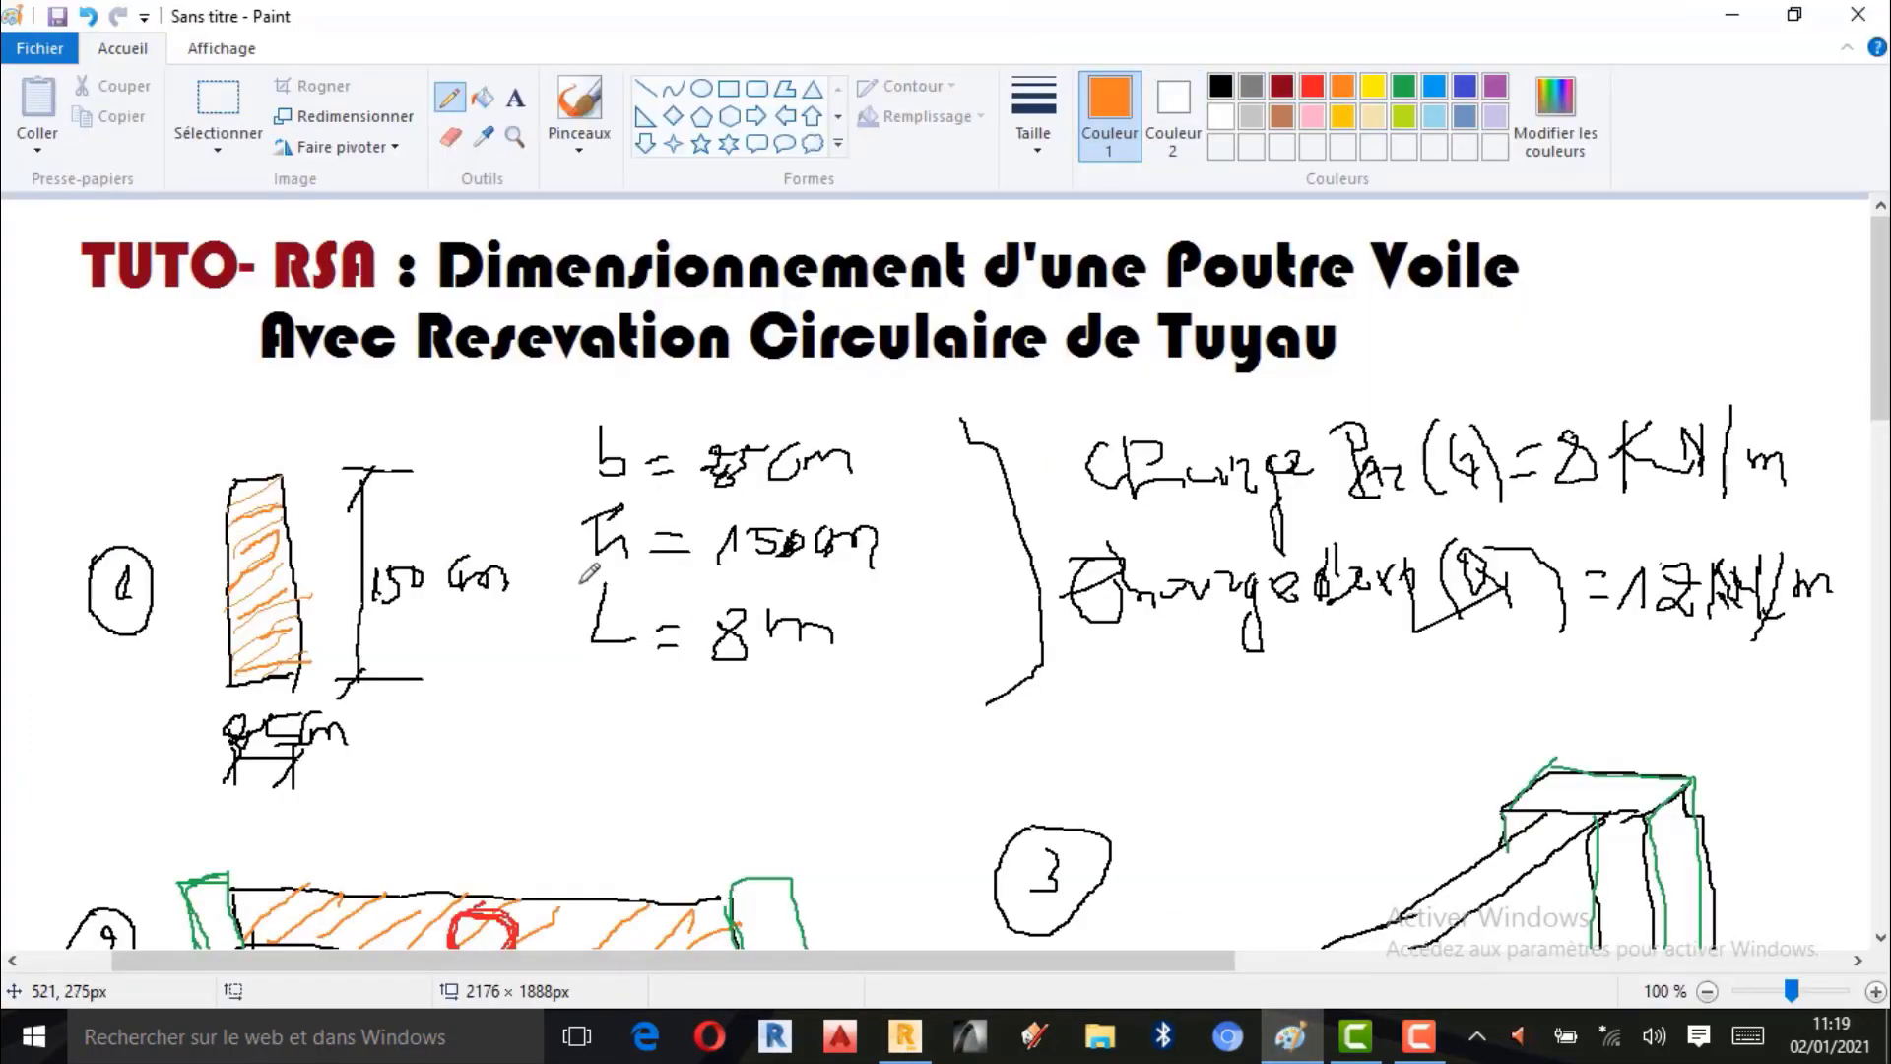
pyautogui.moveTo(586, 581)
pyautogui.mouseDown()
pyautogui.moveTo(732, 716)
pyautogui.moveTo(851, 647)
pyautogui.moveTo(856, 617)
pyautogui.moveTo(639, 573)
pyautogui.mouseUp()
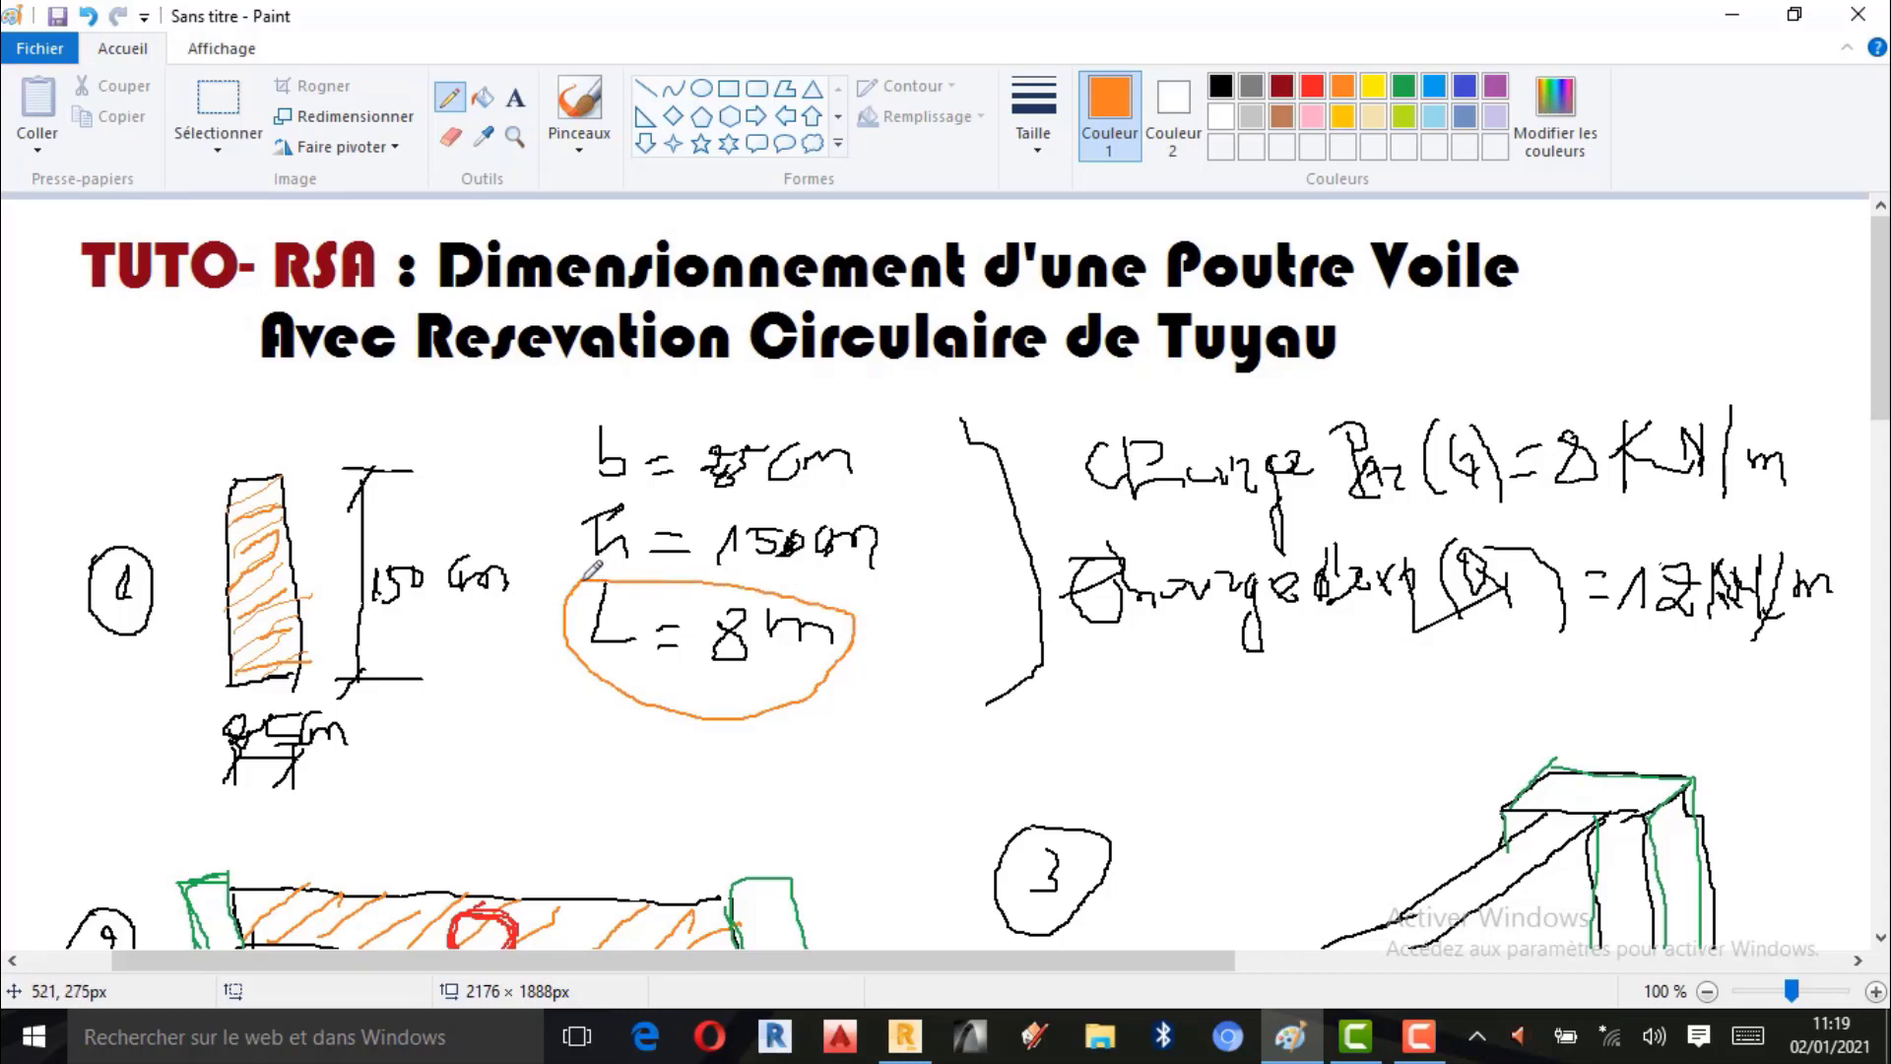
pyautogui.moveTo(720, 507)
pyautogui.mouseDown()
pyautogui.moveTo(740, 575)
pyautogui.moveTo(851, 597)
pyautogui.moveTo(897, 549)
pyautogui.moveTo(895, 513)
pyautogui.moveTo(737, 509)
pyautogui.mouseUp()
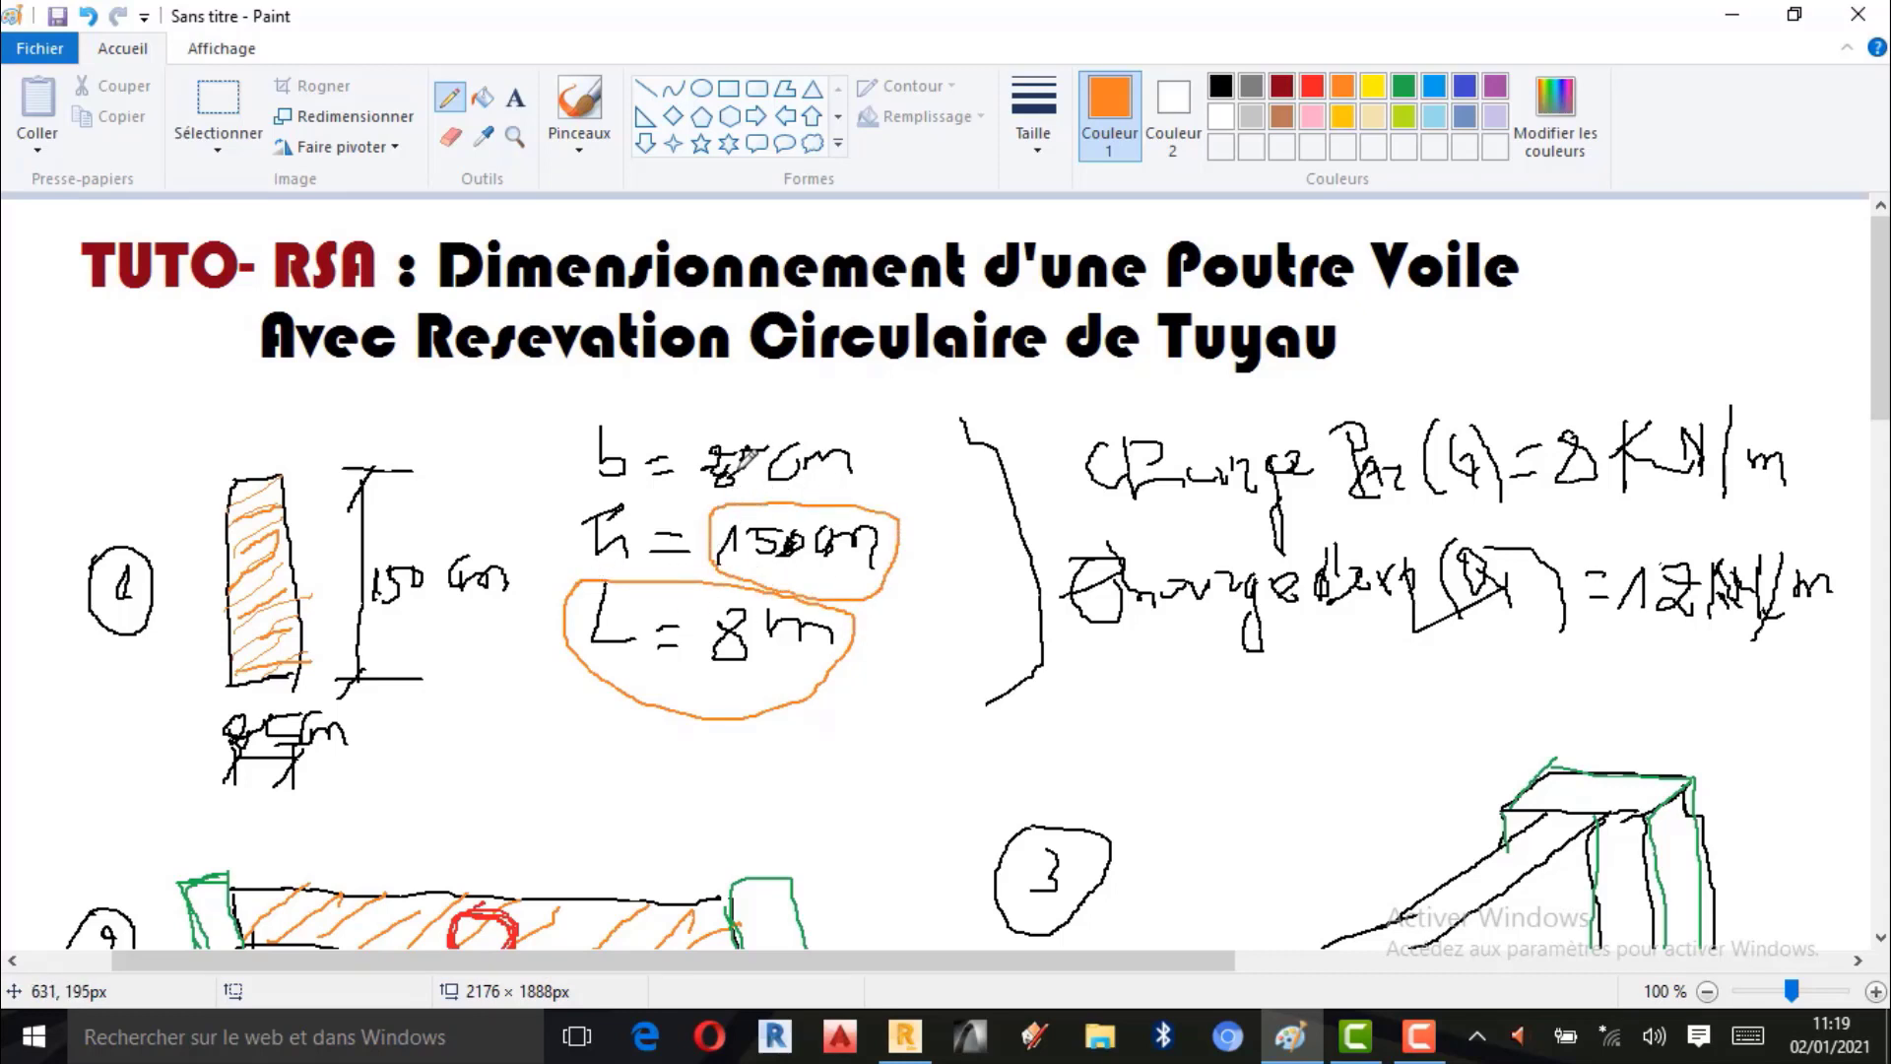
pyautogui.moveTo(681, 409)
pyautogui.mouseDown()
pyautogui.moveTo(696, 494)
pyautogui.moveTo(803, 540)
pyautogui.moveTo(879, 492)
pyautogui.moveTo(881, 406)
pyautogui.moveTo(682, 411)
pyautogui.mouseUp()
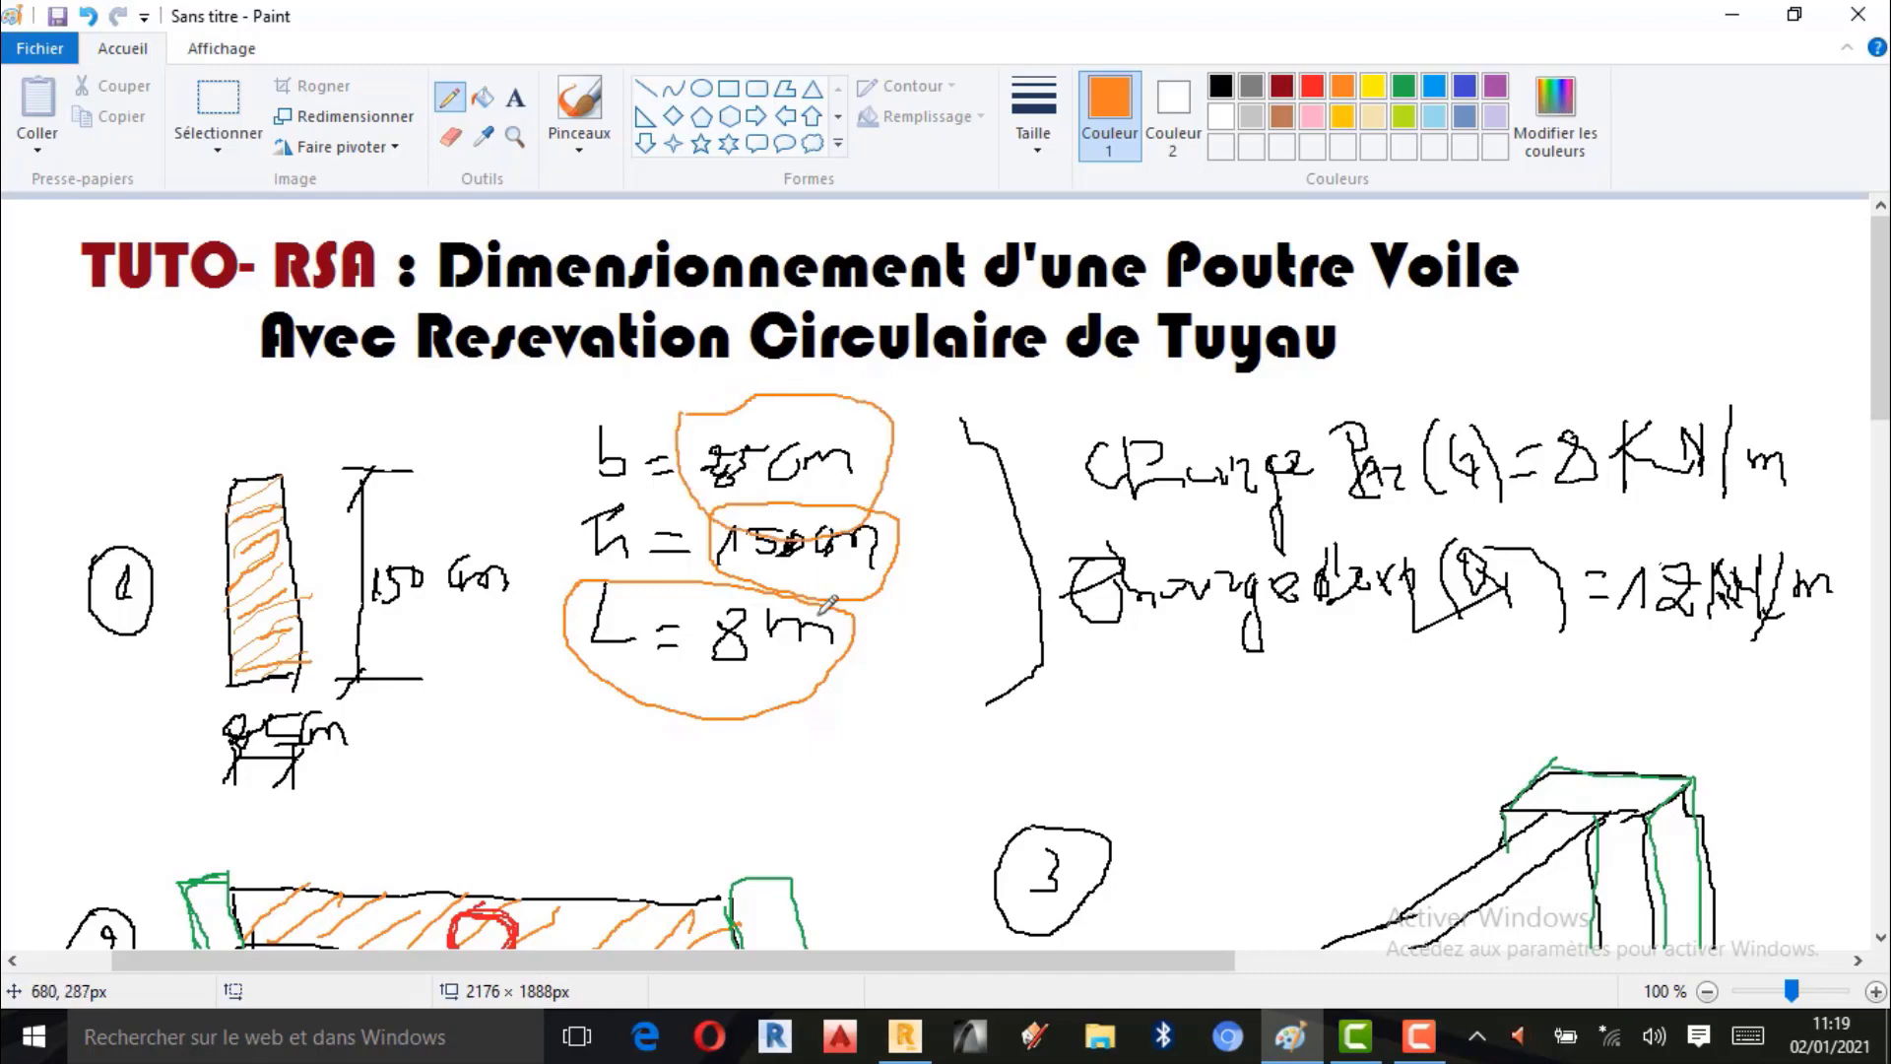
pyautogui.click(904, 1049)
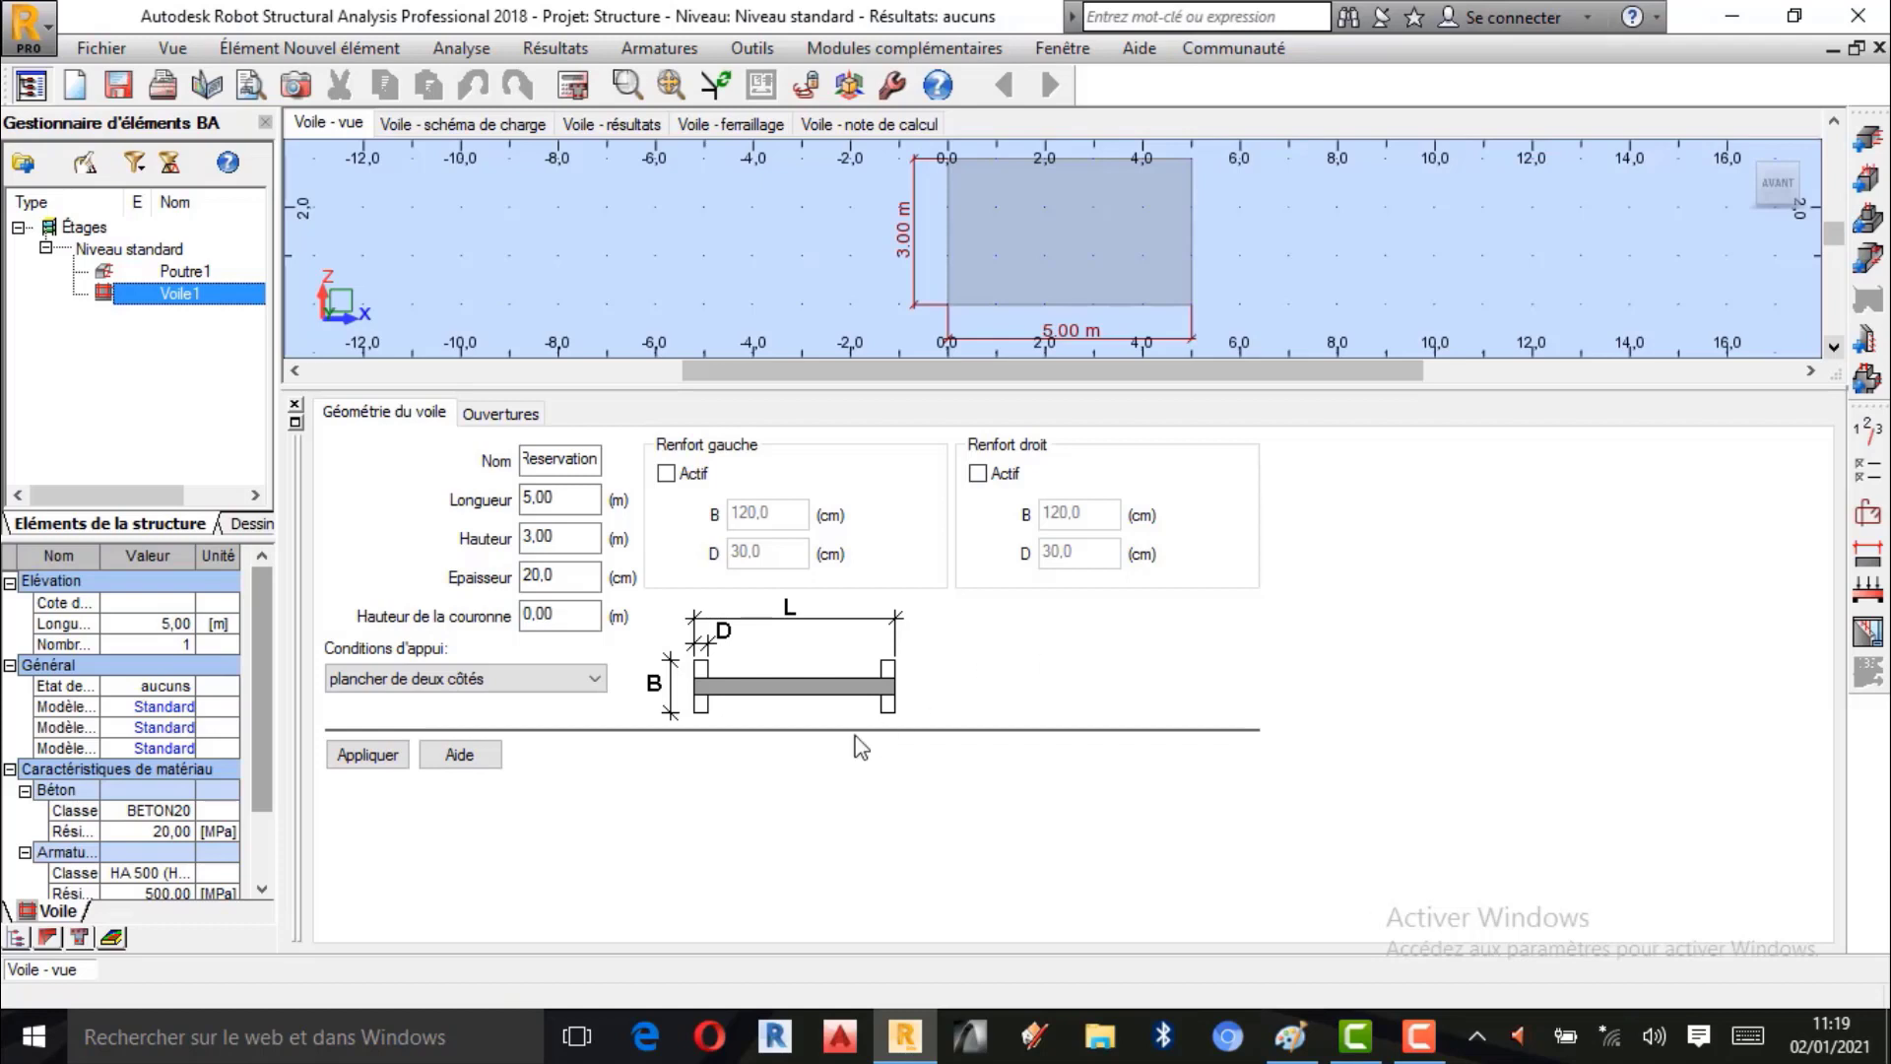
# Set the wall length to 8 m and height to 1,50 m.
pyautogui.click(527, 497)
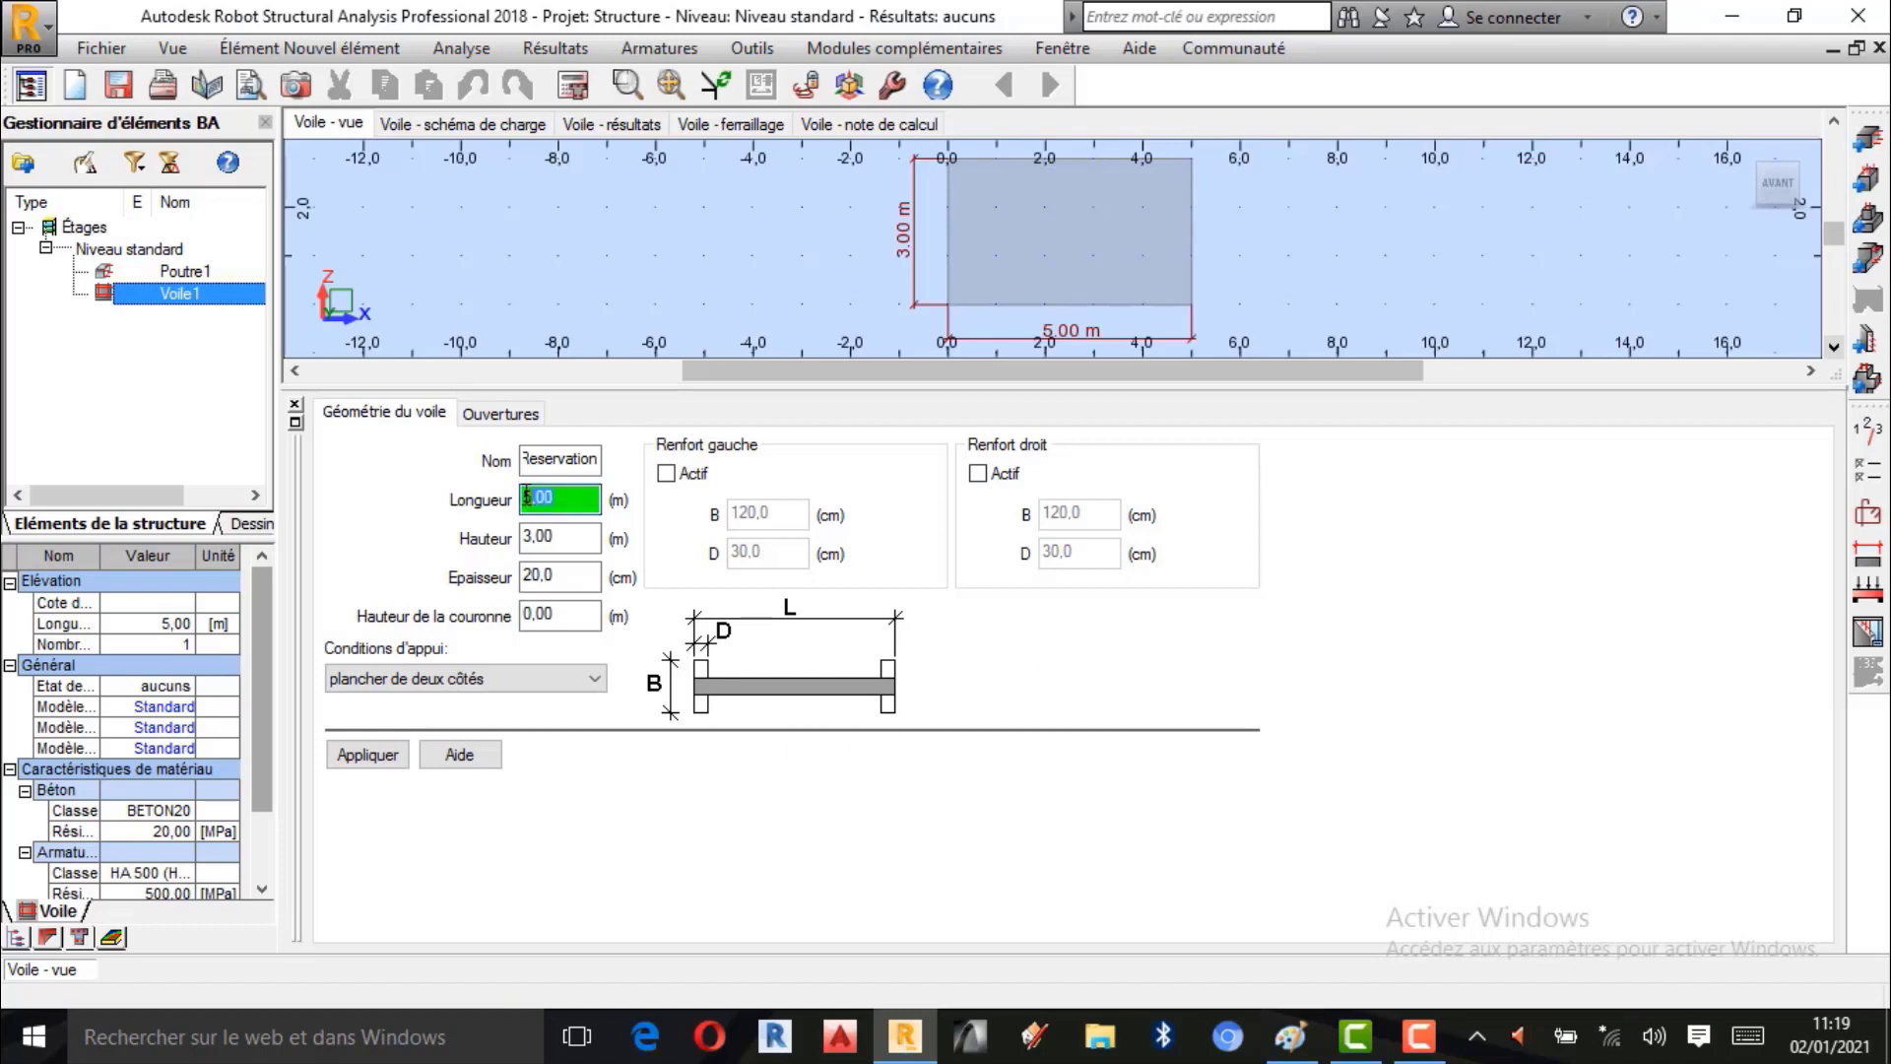
pyautogui.press('BackSpace')
pyautogui.write('8')
pyautogui.doubleClick(527, 497)
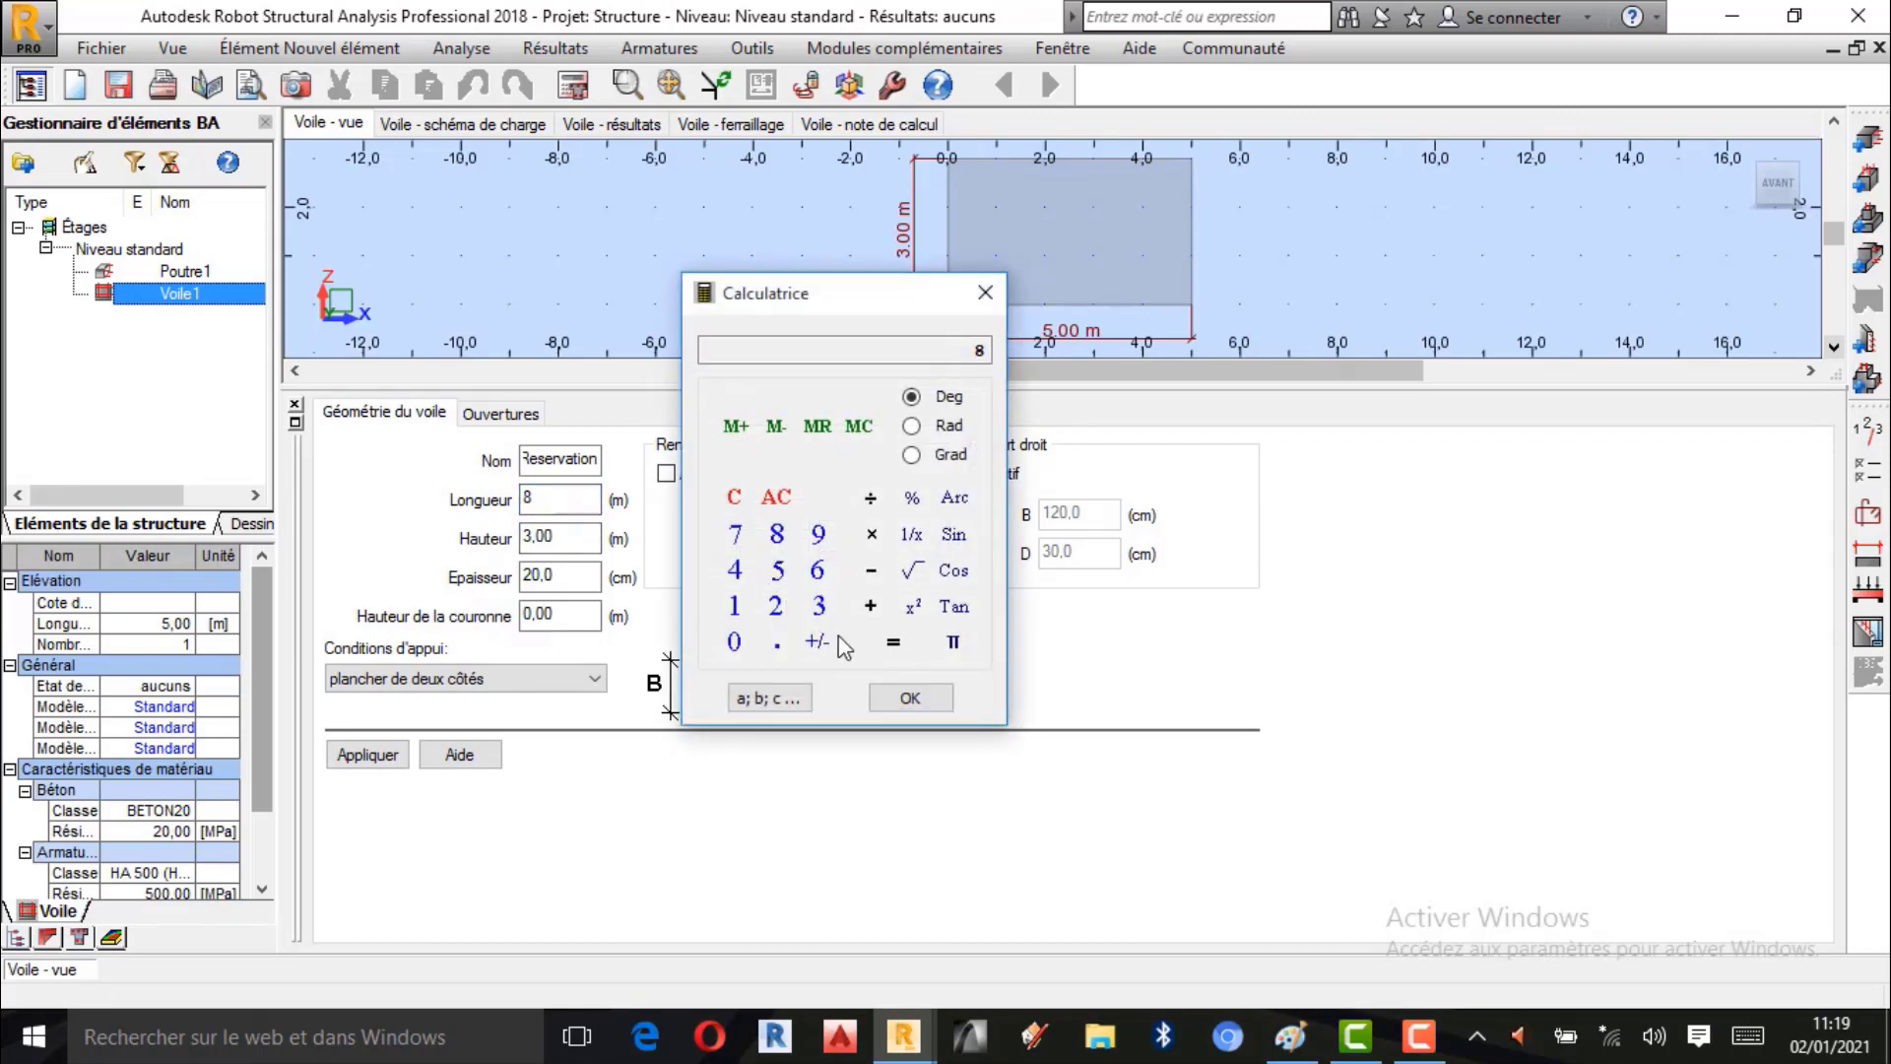
pyautogui.click(910, 697)
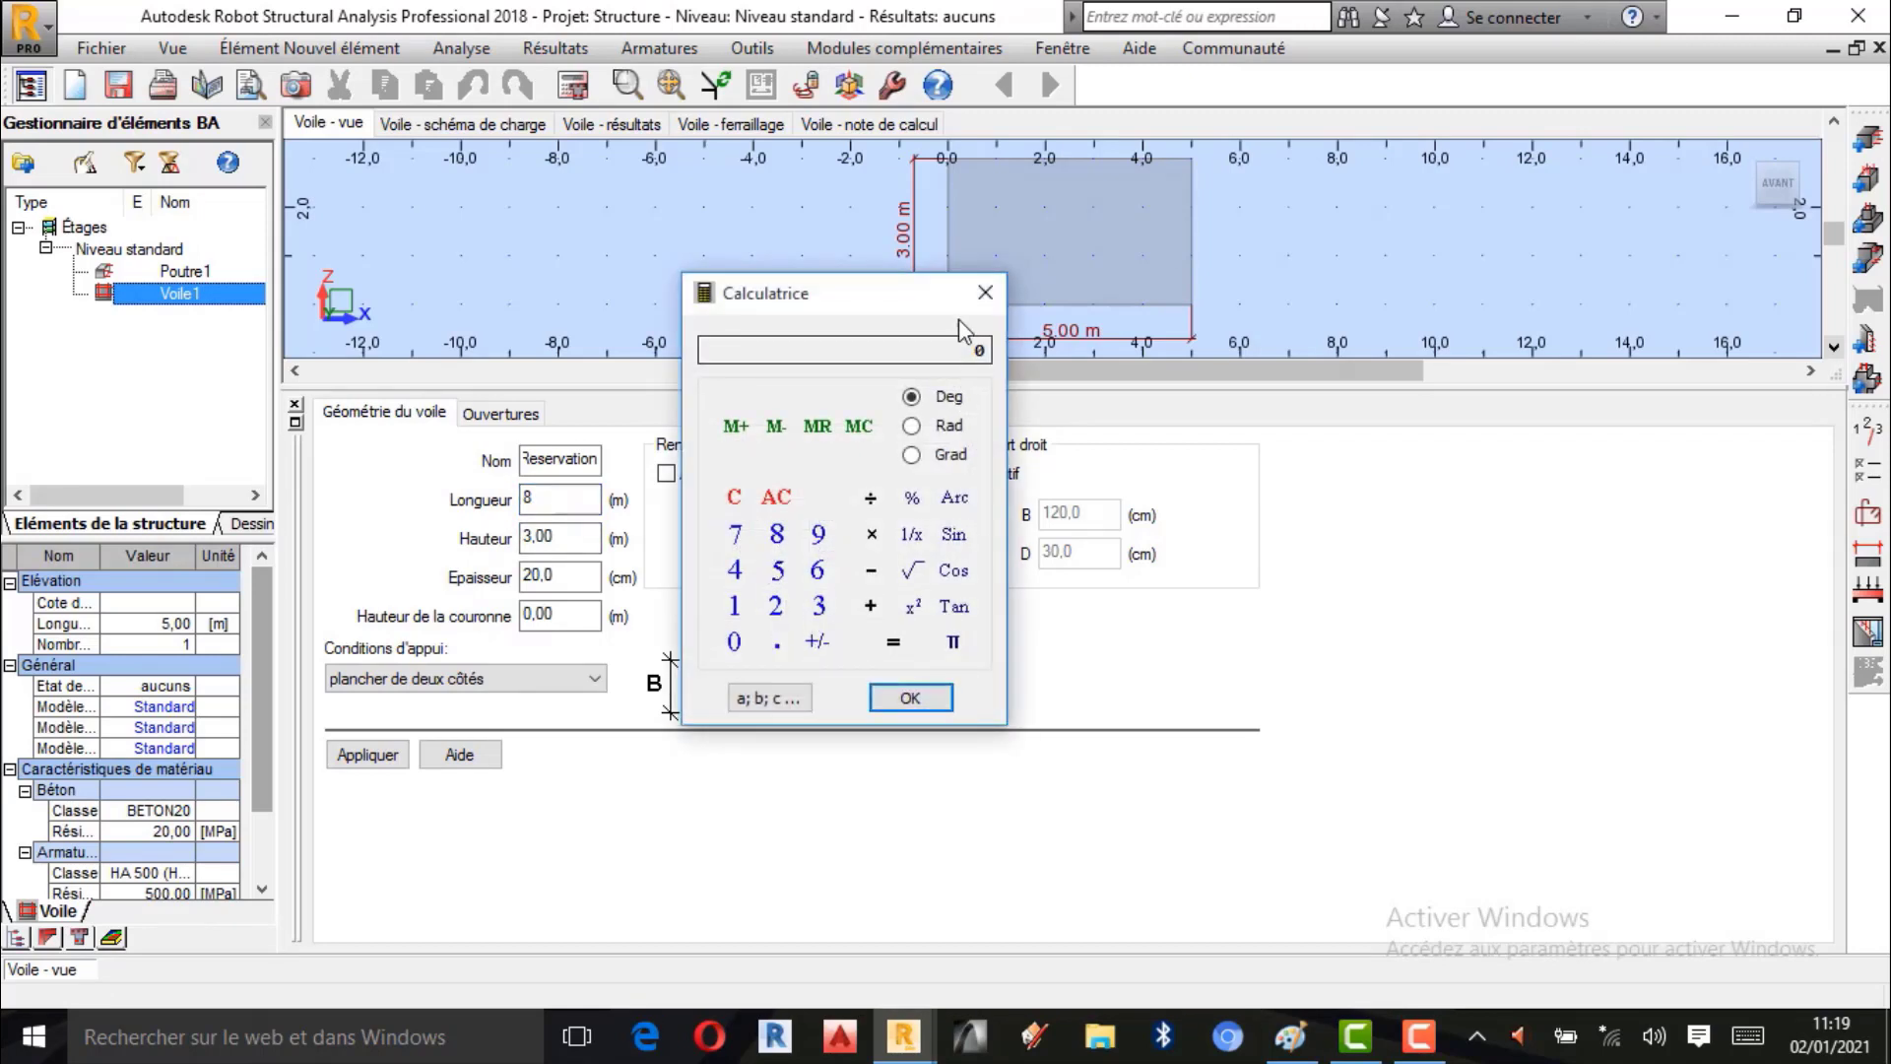
pyautogui.doubleClick(568, 540)
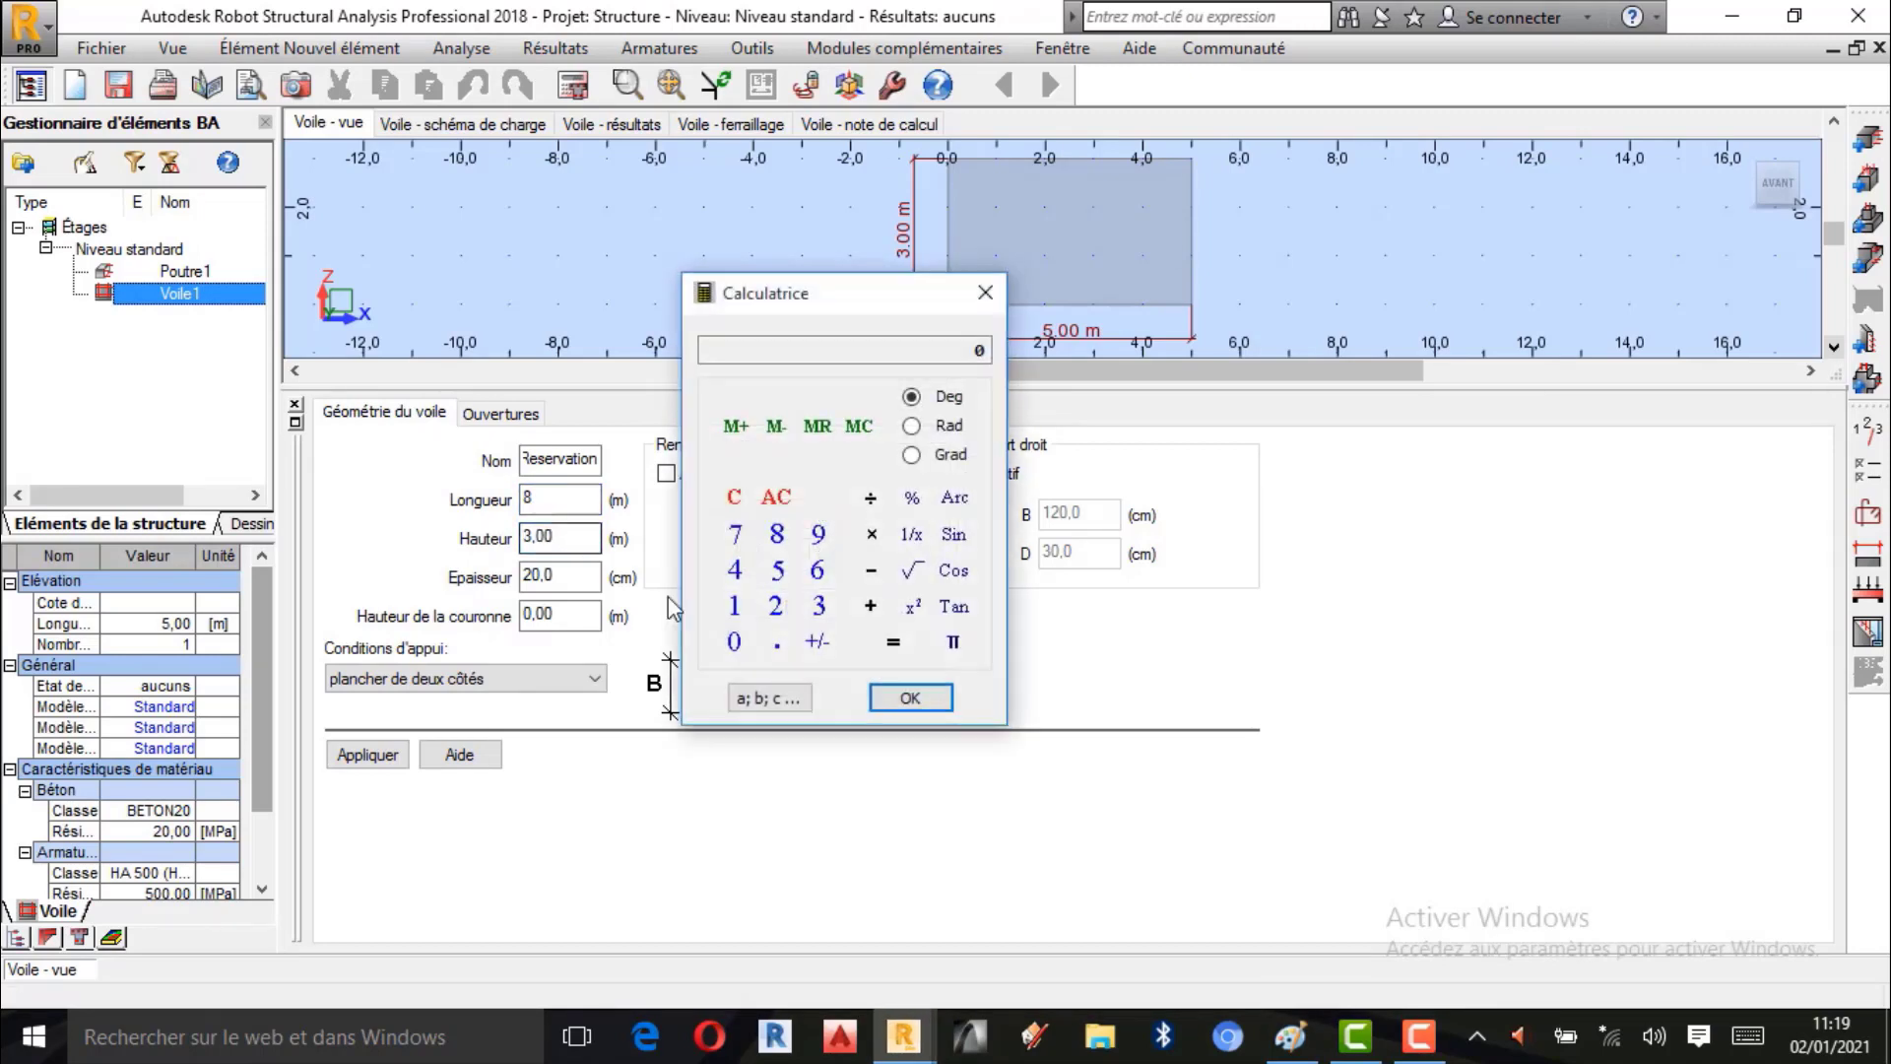
pyautogui.click(736, 610)
pyautogui.click(777, 641)
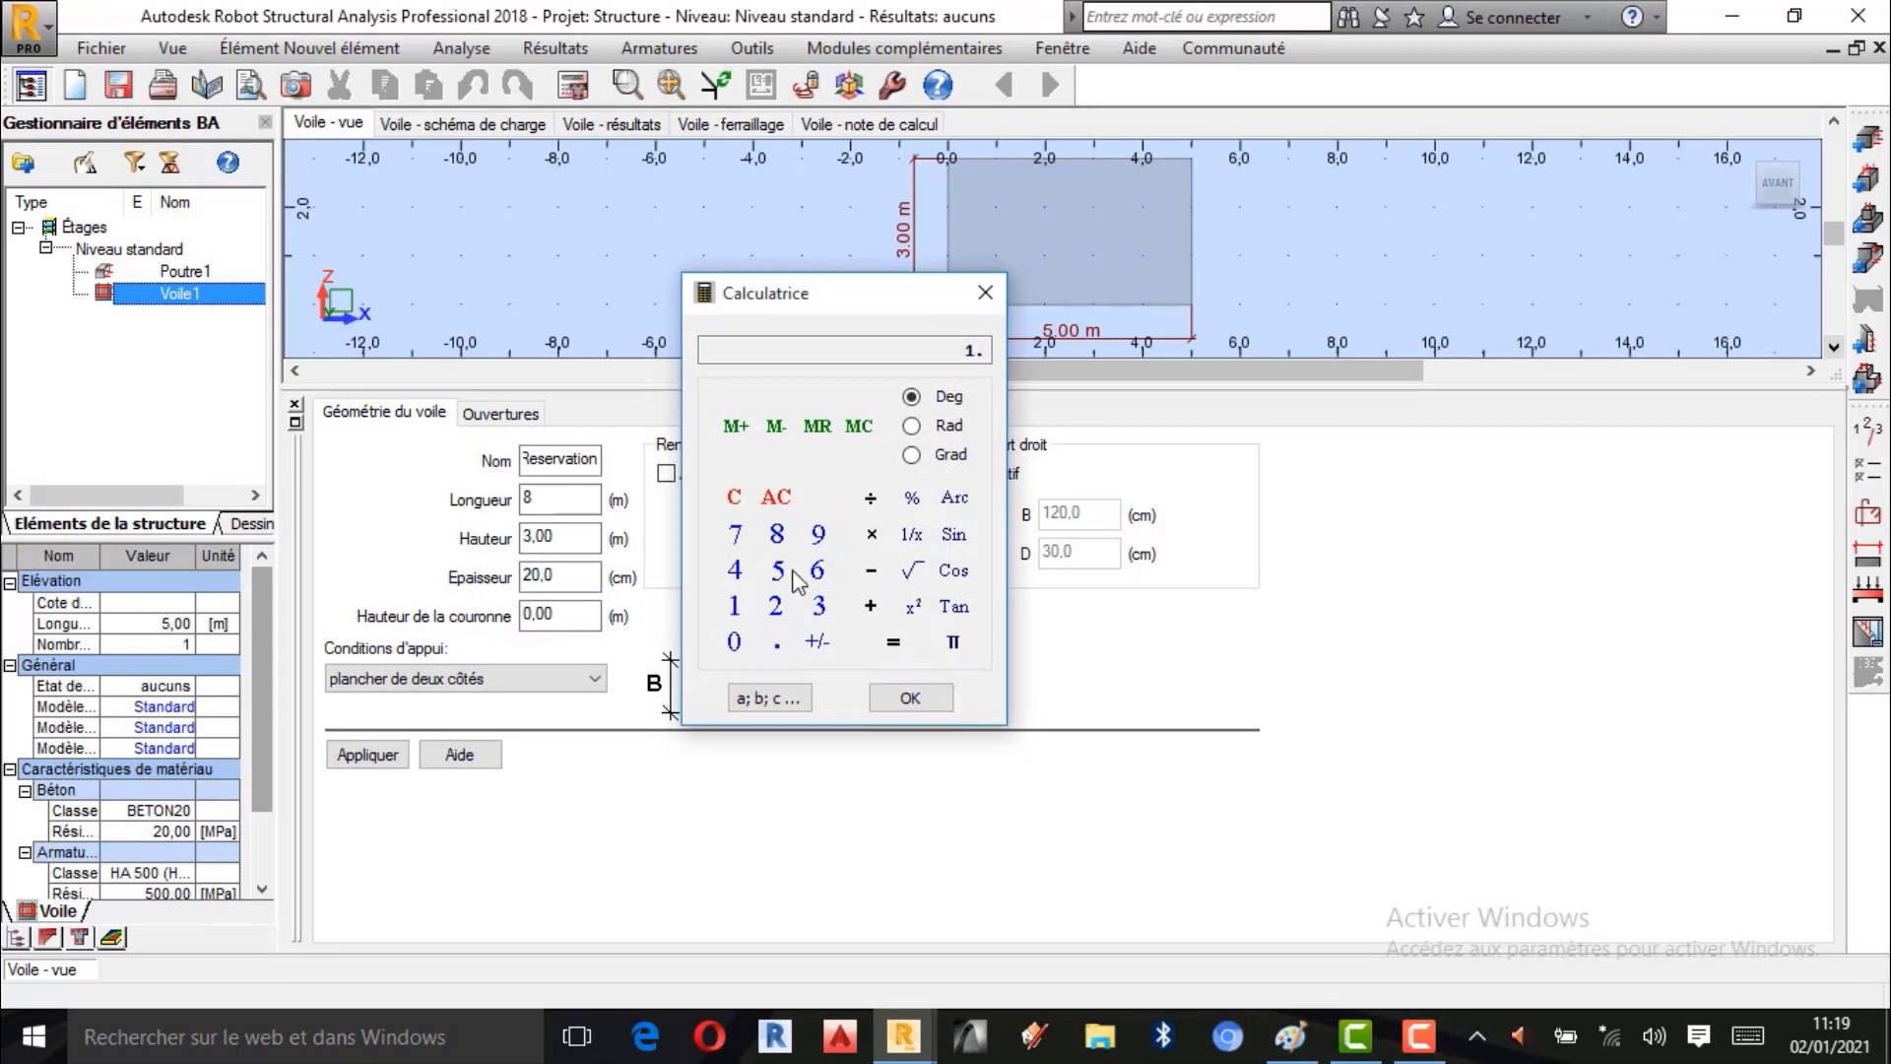
pyautogui.click(778, 571)
pyautogui.click(734, 642)
pyautogui.click(892, 694)
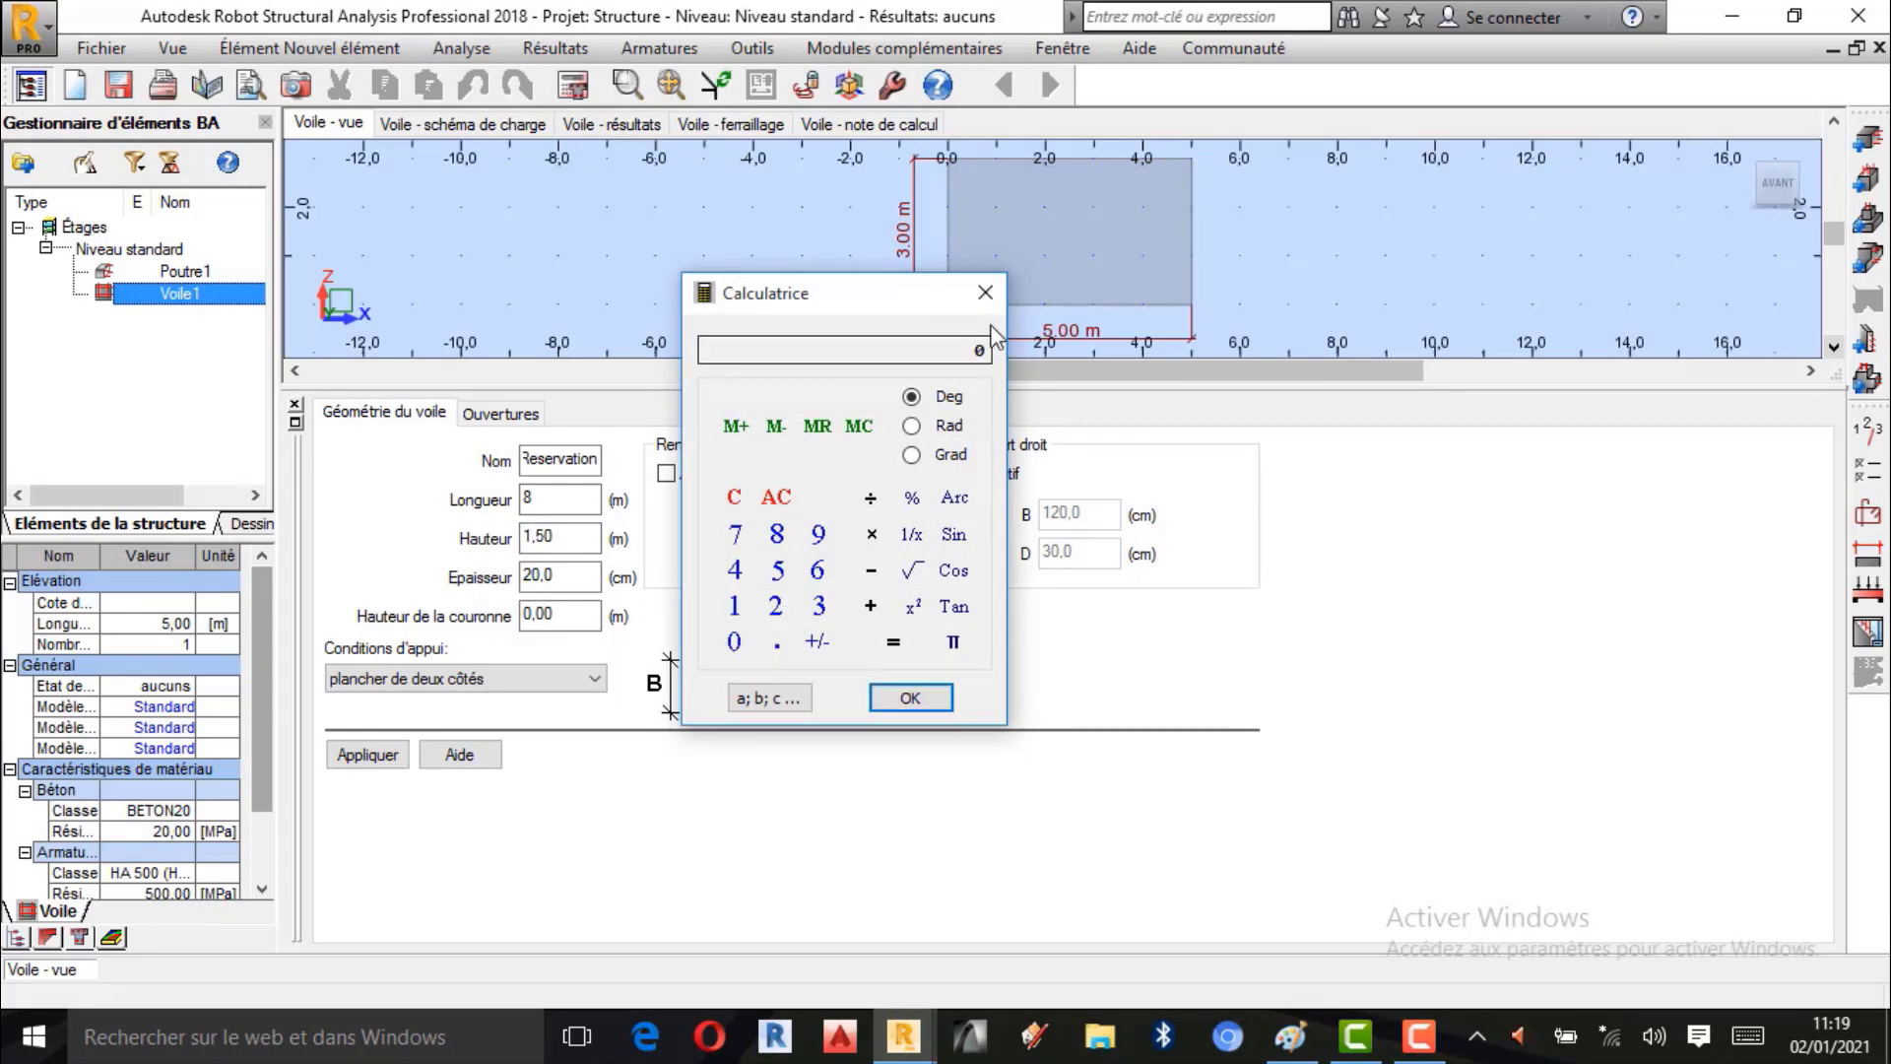
# Set the wall thickness to 25 cm and apply the new dimensions.
pyautogui.doubleClick(558, 576)
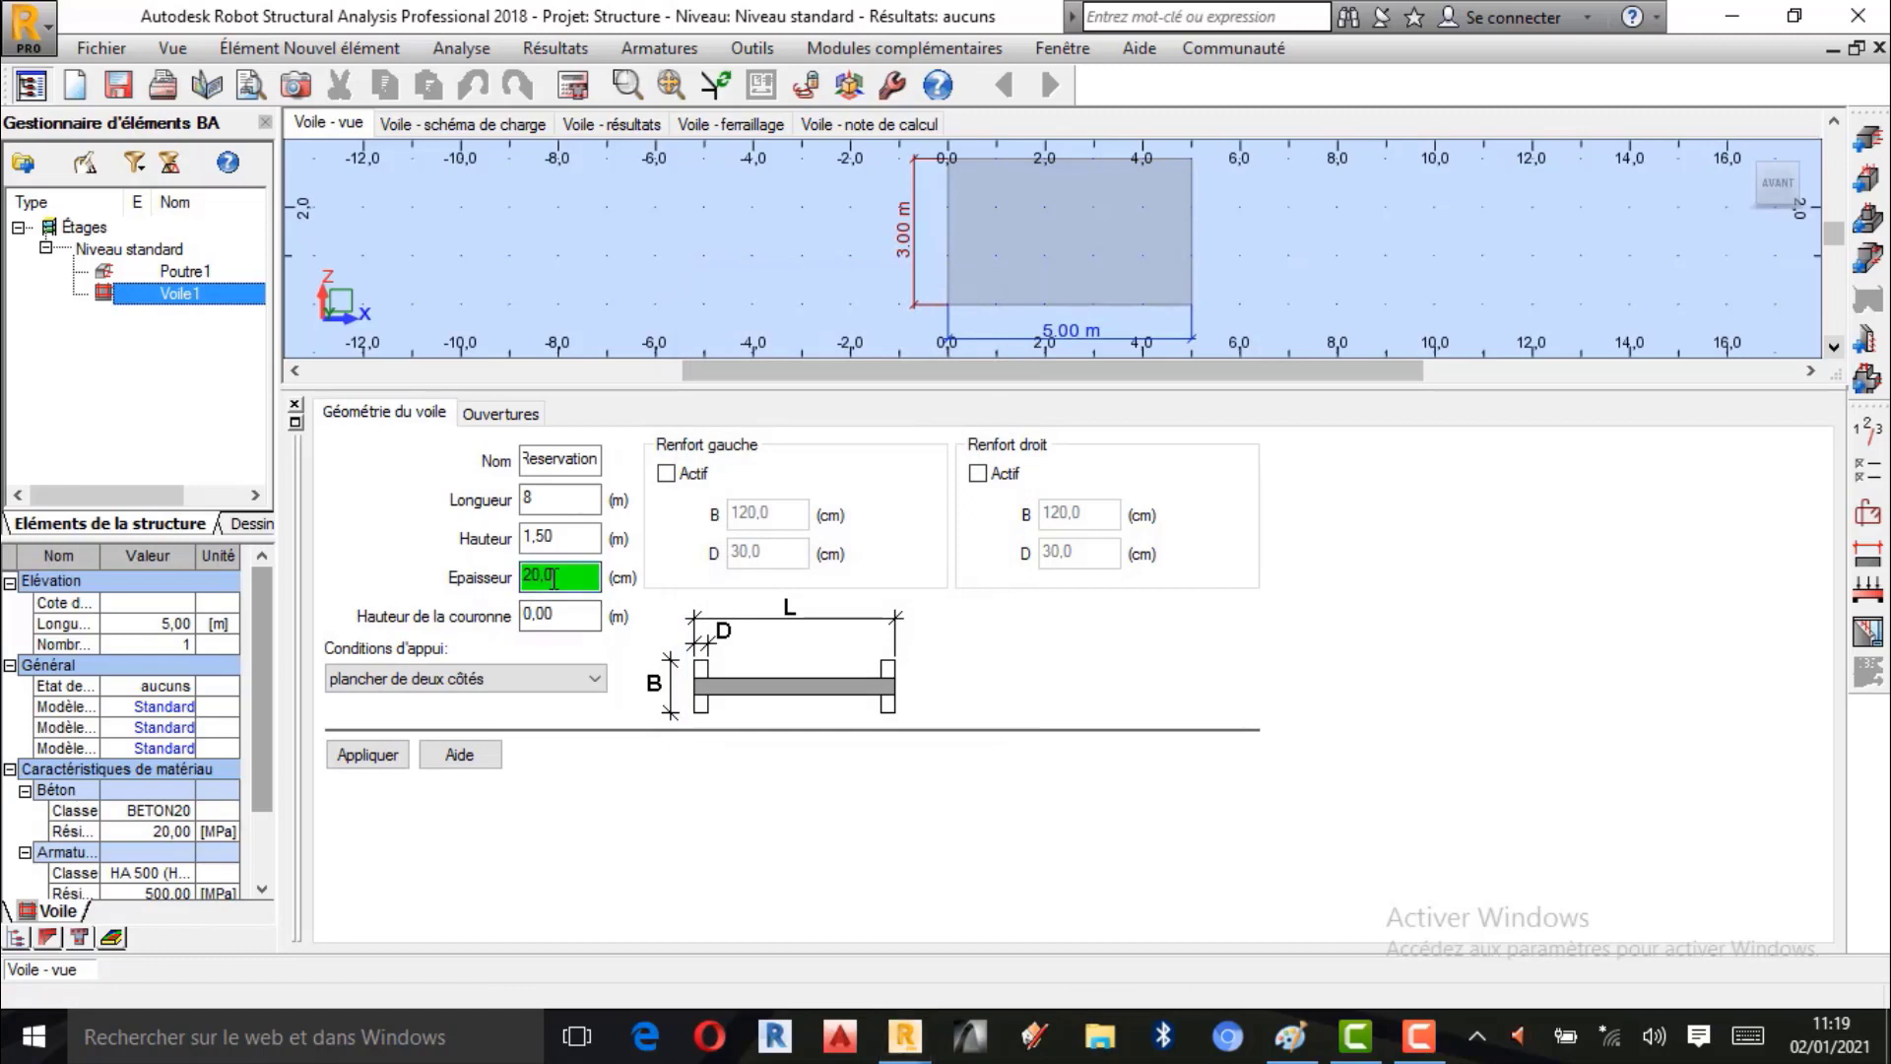
pyautogui.click(775, 608)
pyautogui.click(778, 571)
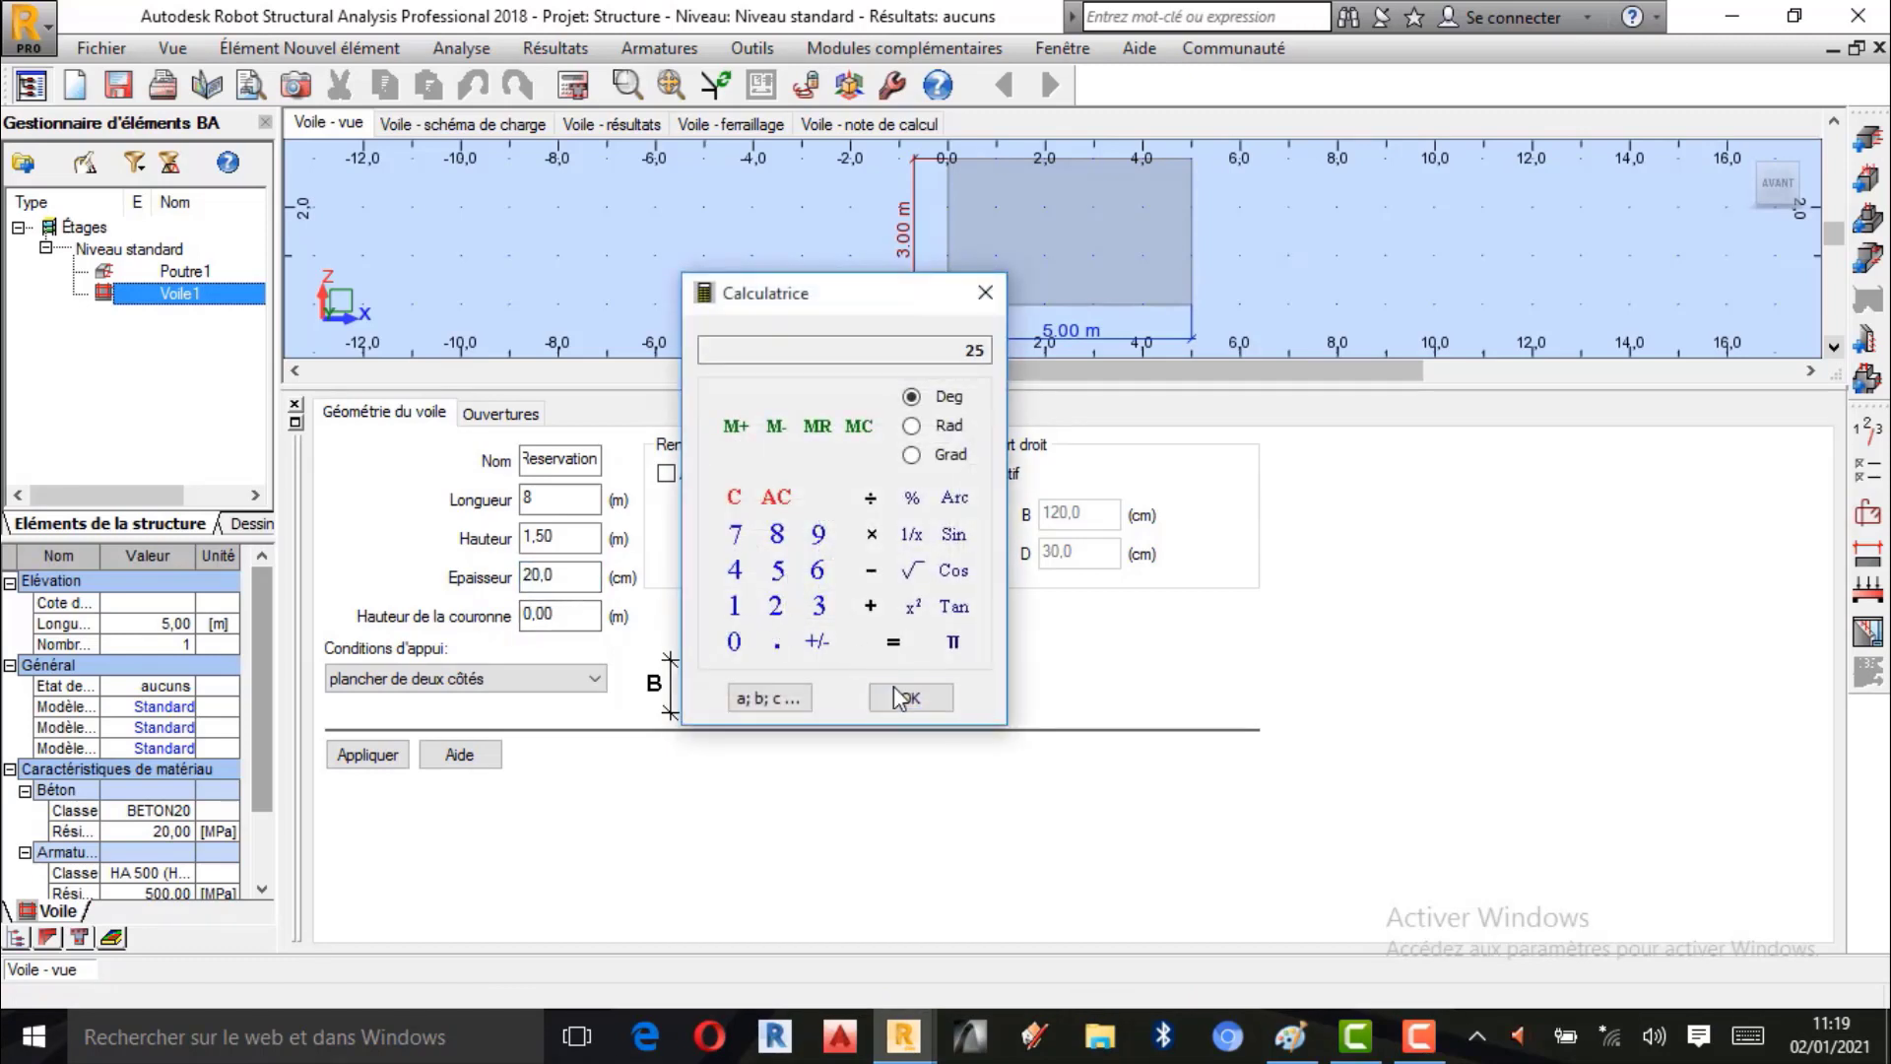
pyautogui.click(908, 696)
pyautogui.click(984, 293)
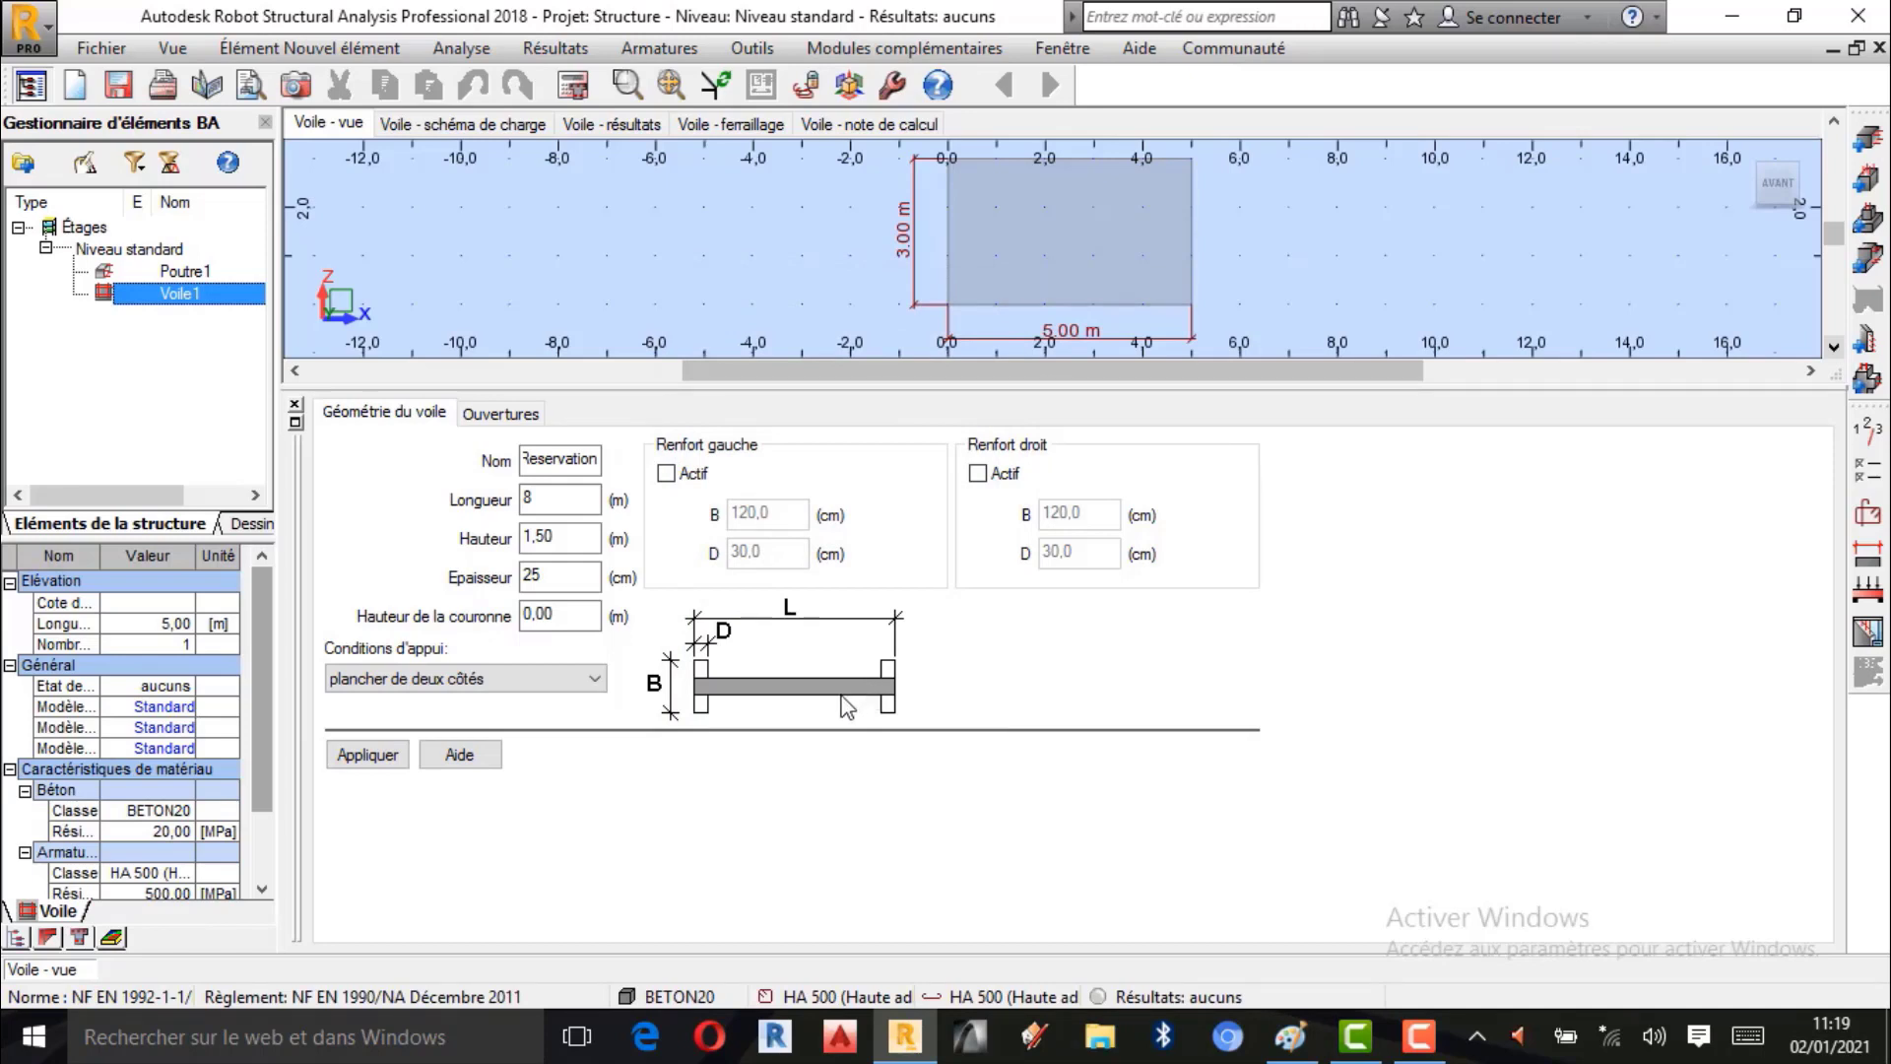
pyautogui.click(368, 752)
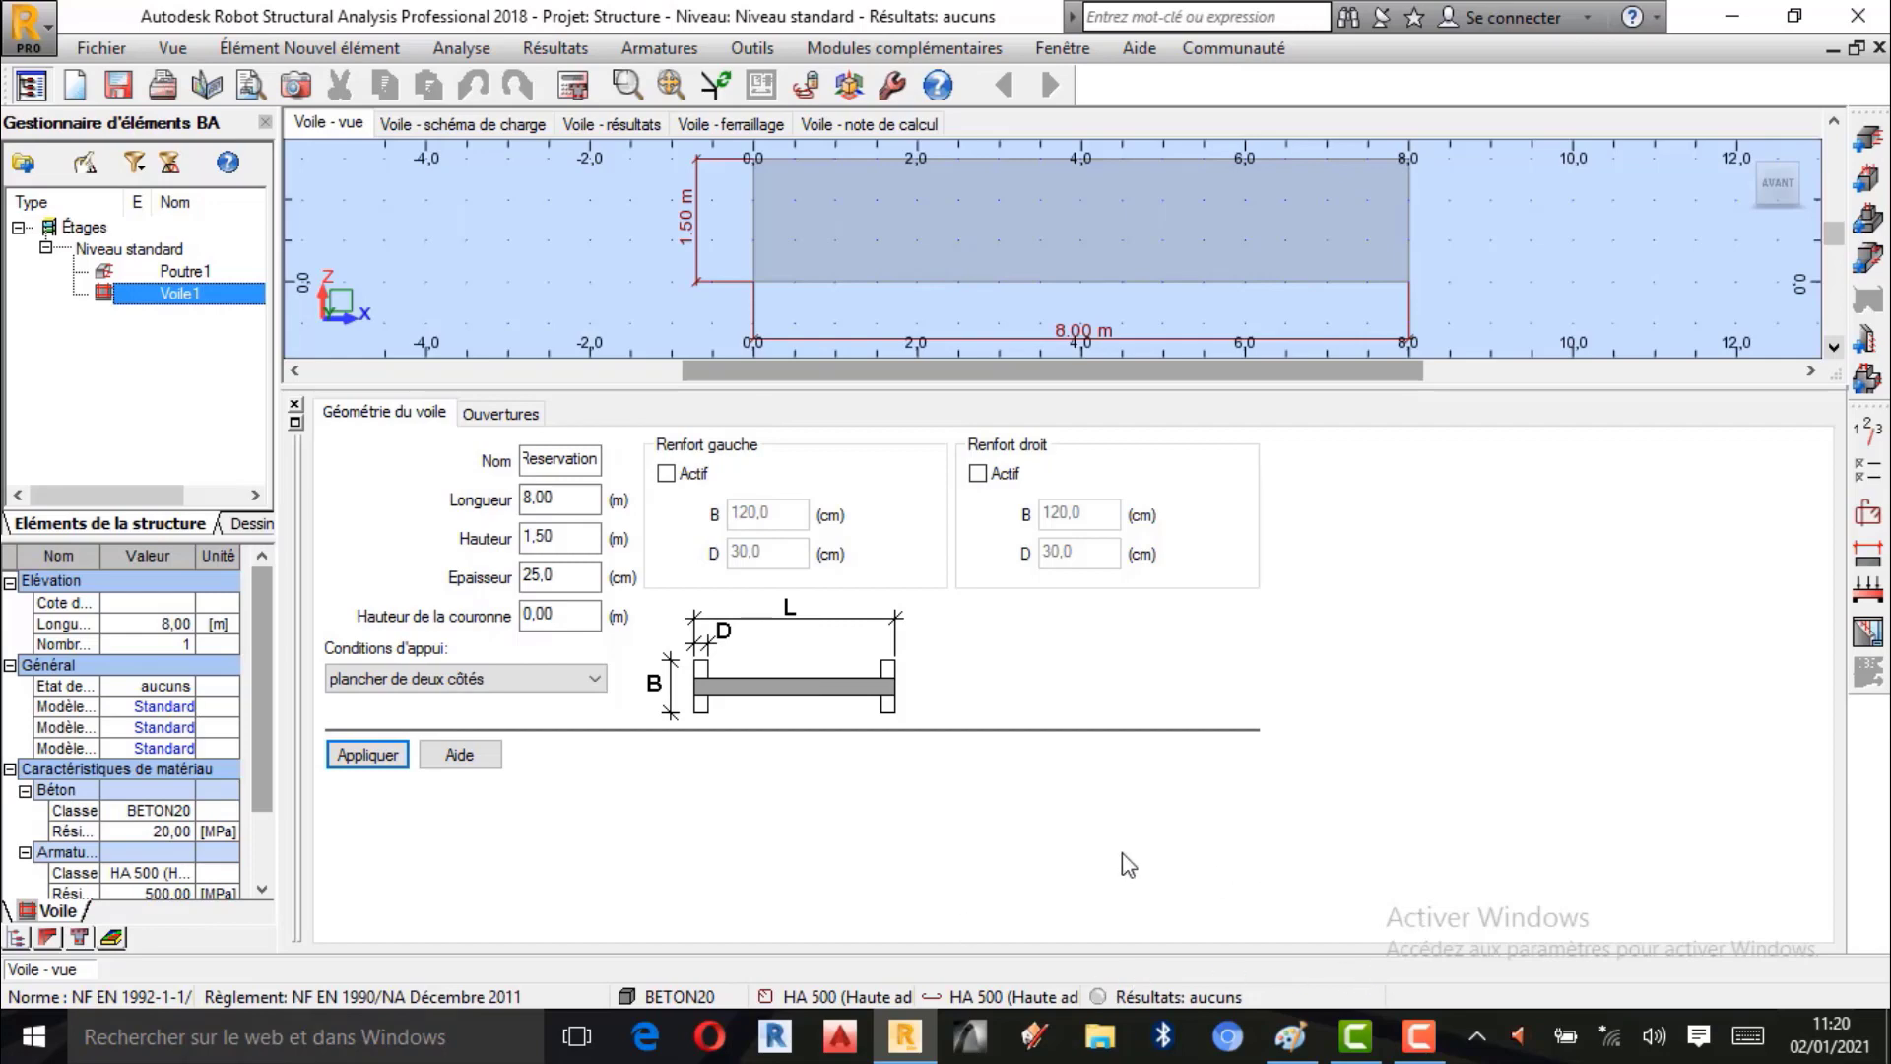
# Ring both beam ends in orange and retrace the red opening circle on sketch 2.
pyautogui.click(1290, 1036)
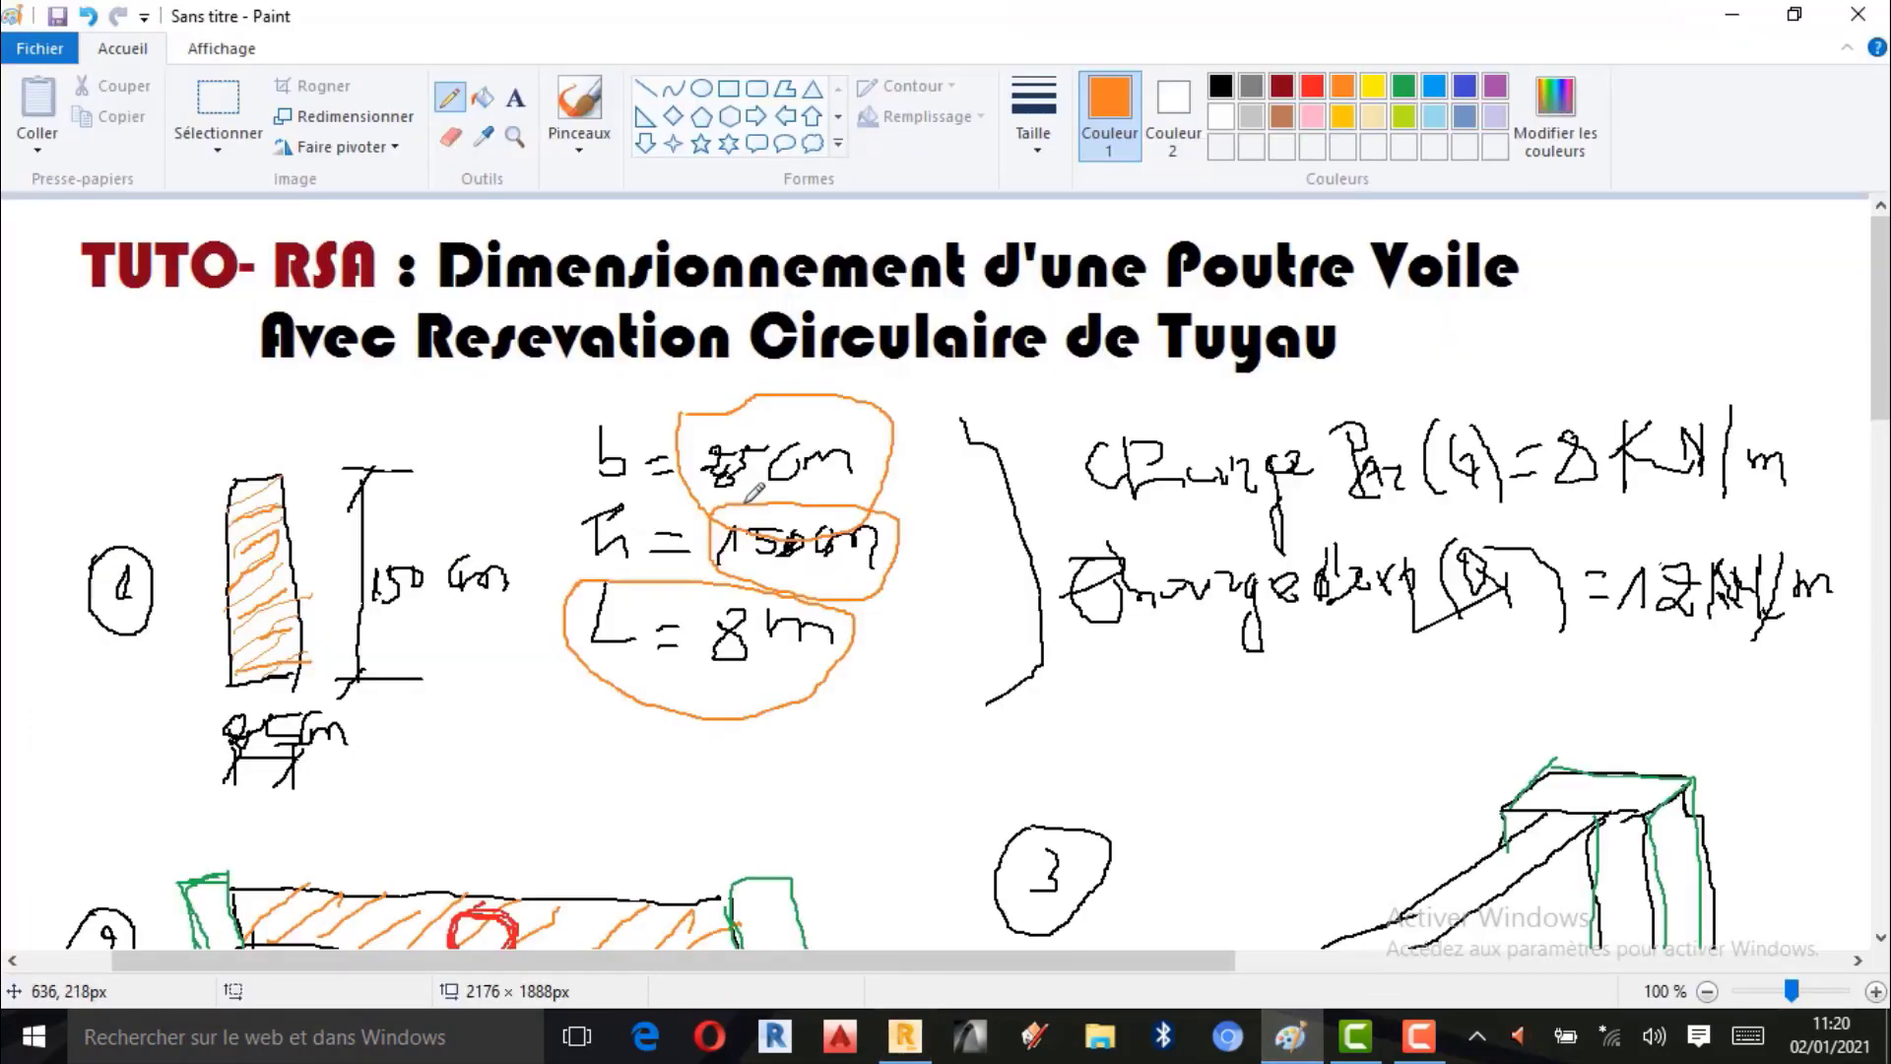
pyautogui.moveTo(179, 658)
pyautogui.mouseDown()
pyautogui.moveTo(186, 811)
pyautogui.moveTo(256, 846)
pyautogui.moveTo(274, 741)
pyautogui.moveTo(238, 623)
pyautogui.moveTo(182, 655)
pyautogui.mouseUp()
pyautogui.moveTo(718, 652)
pyautogui.mouseDown()
pyautogui.moveTo(727, 785)
pyautogui.moveTo(818, 878)
pyautogui.moveTo(873, 774)
pyautogui.moveTo(807, 648)
pyautogui.moveTo(724, 675)
pyautogui.mouseUp()
pyautogui.scroll(-2, 778, 654)
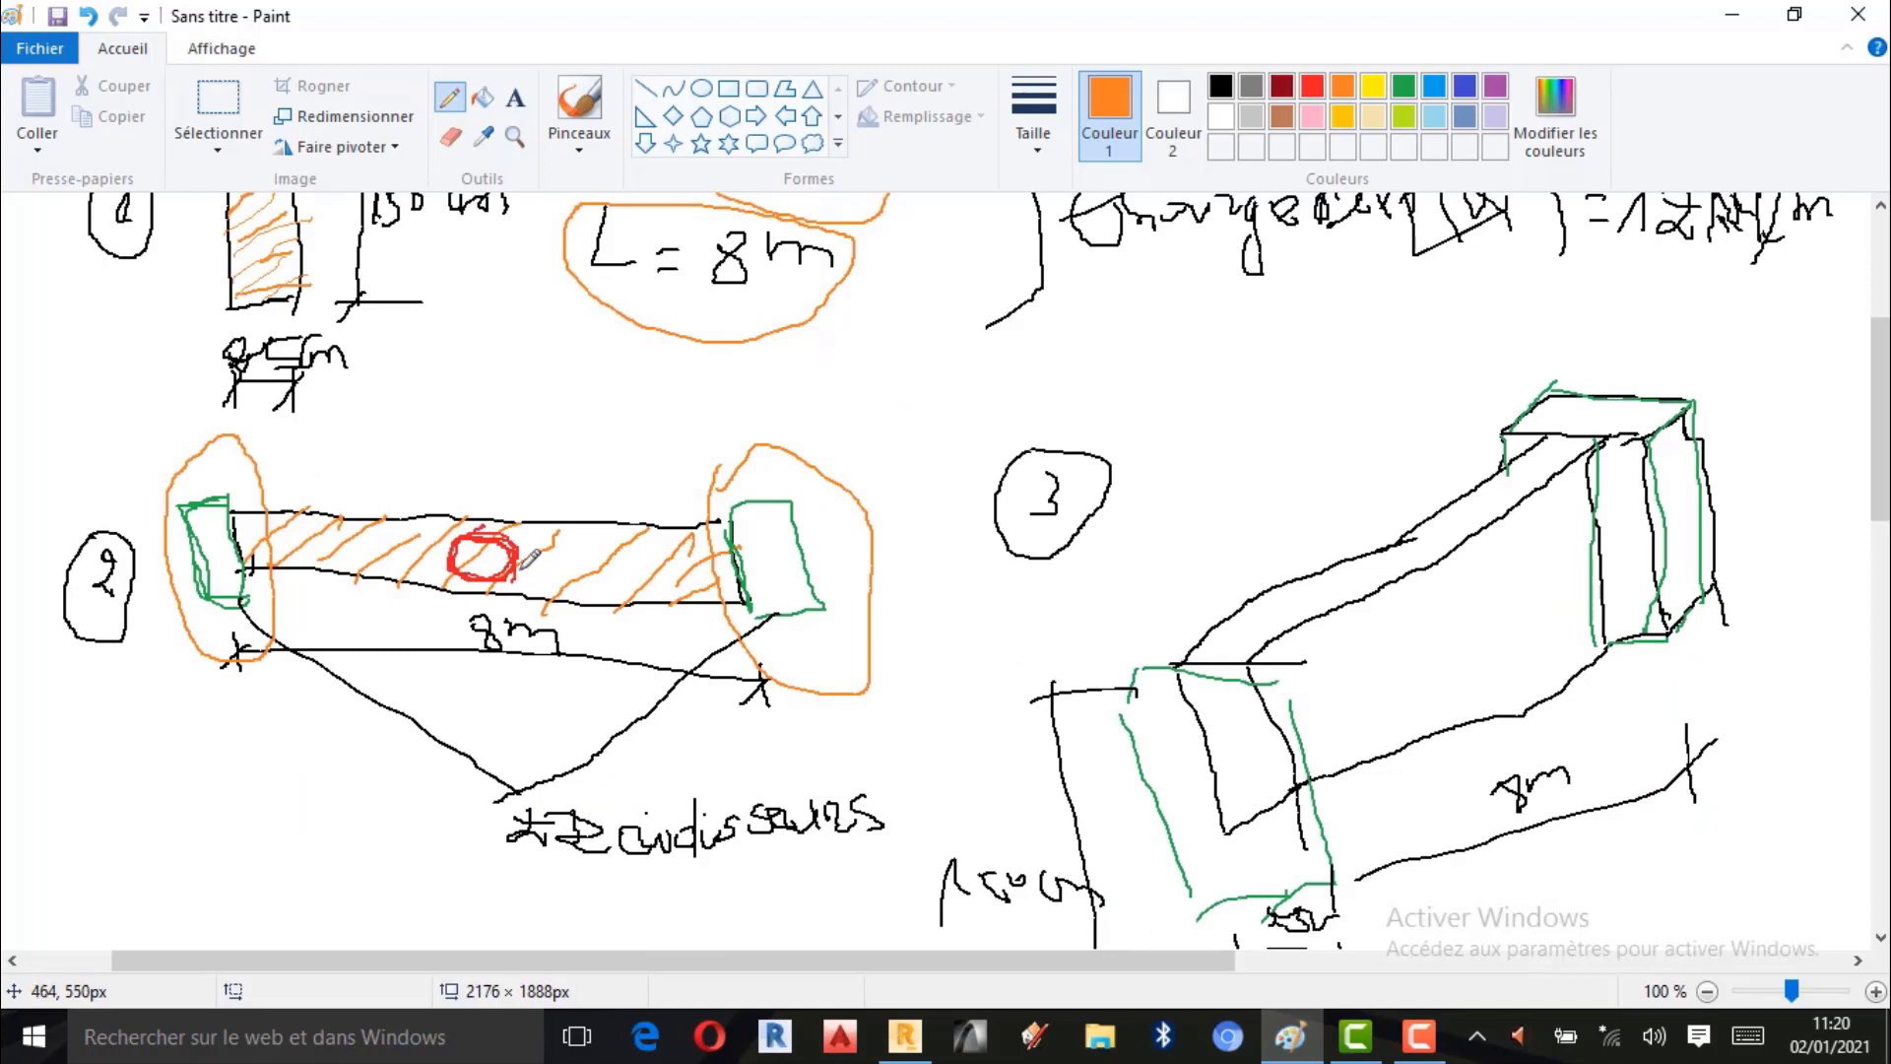
pyautogui.moveTo(459, 533)
pyautogui.mouseDown()
pyautogui.moveTo(453, 557)
pyautogui.moveTo(457, 527)
pyautogui.moveTo(524, 540)
pyautogui.moveTo(460, 573)
pyautogui.moveTo(510, 582)
pyautogui.mouseUp()
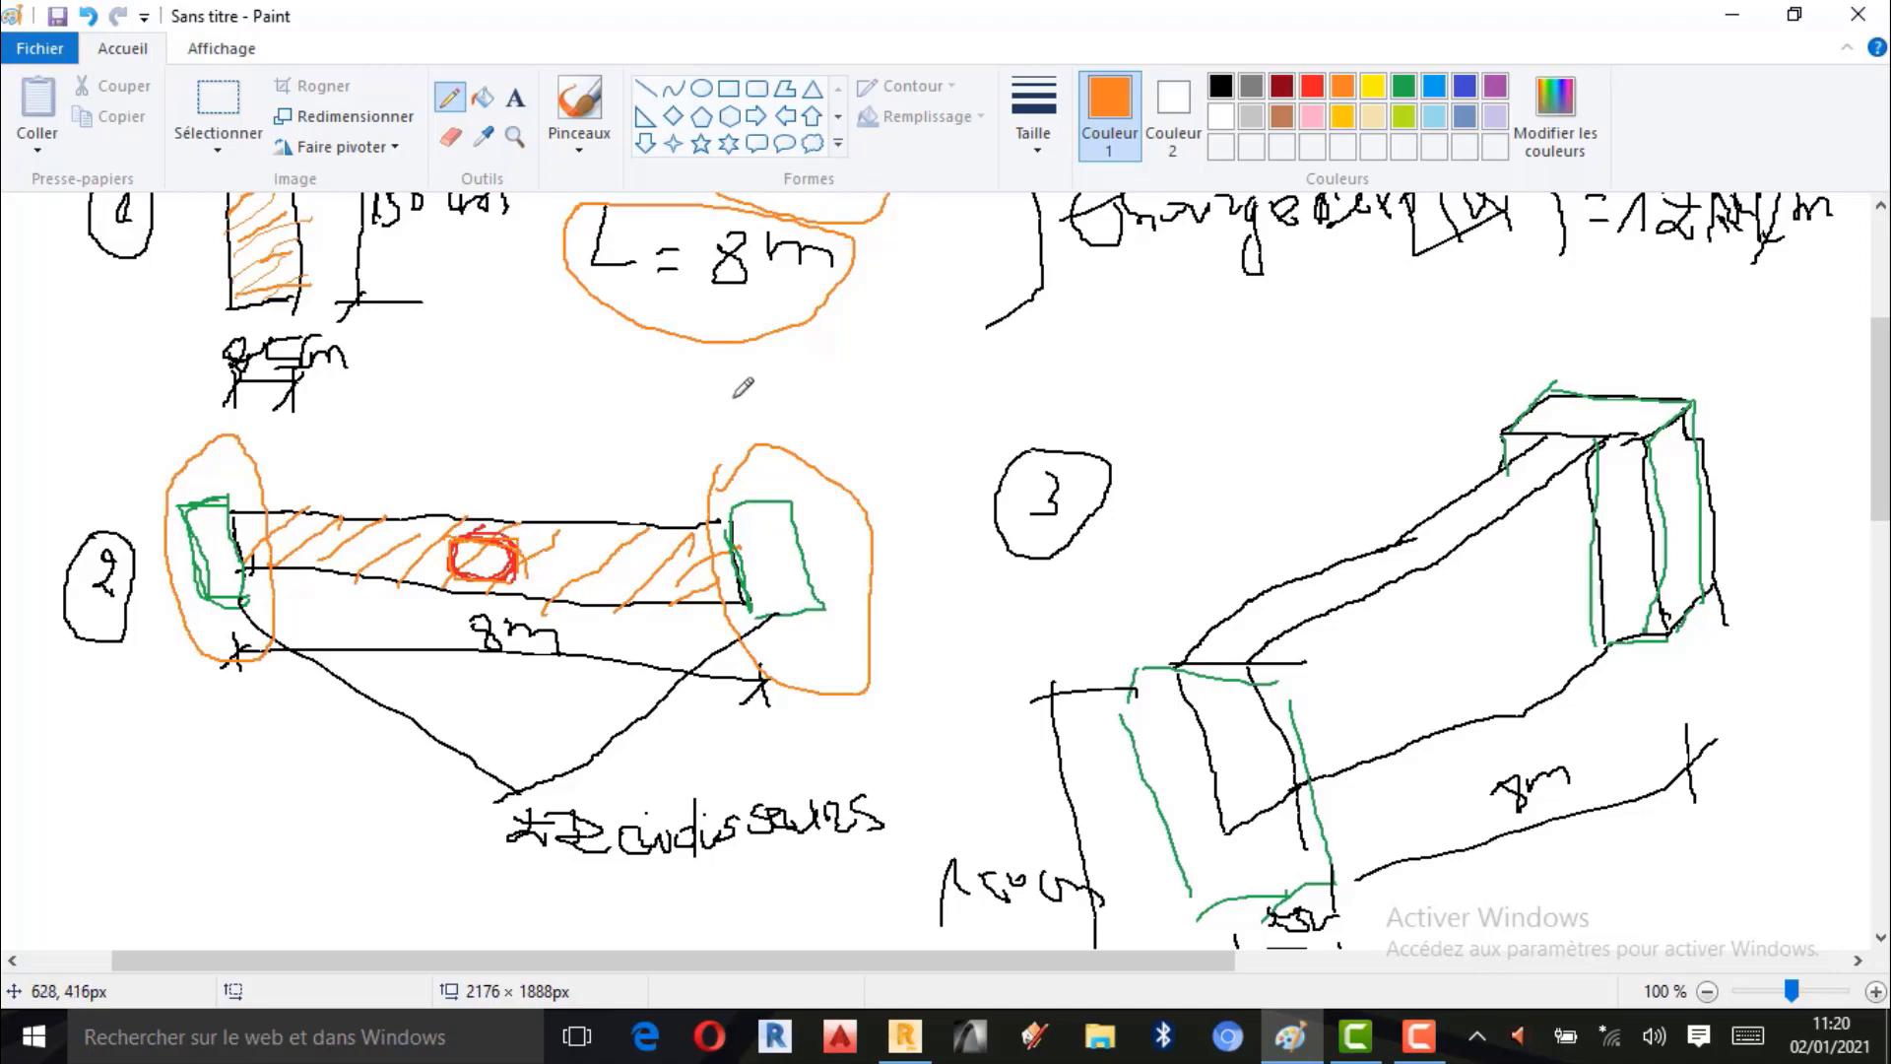
pyautogui.click(902, 1043)
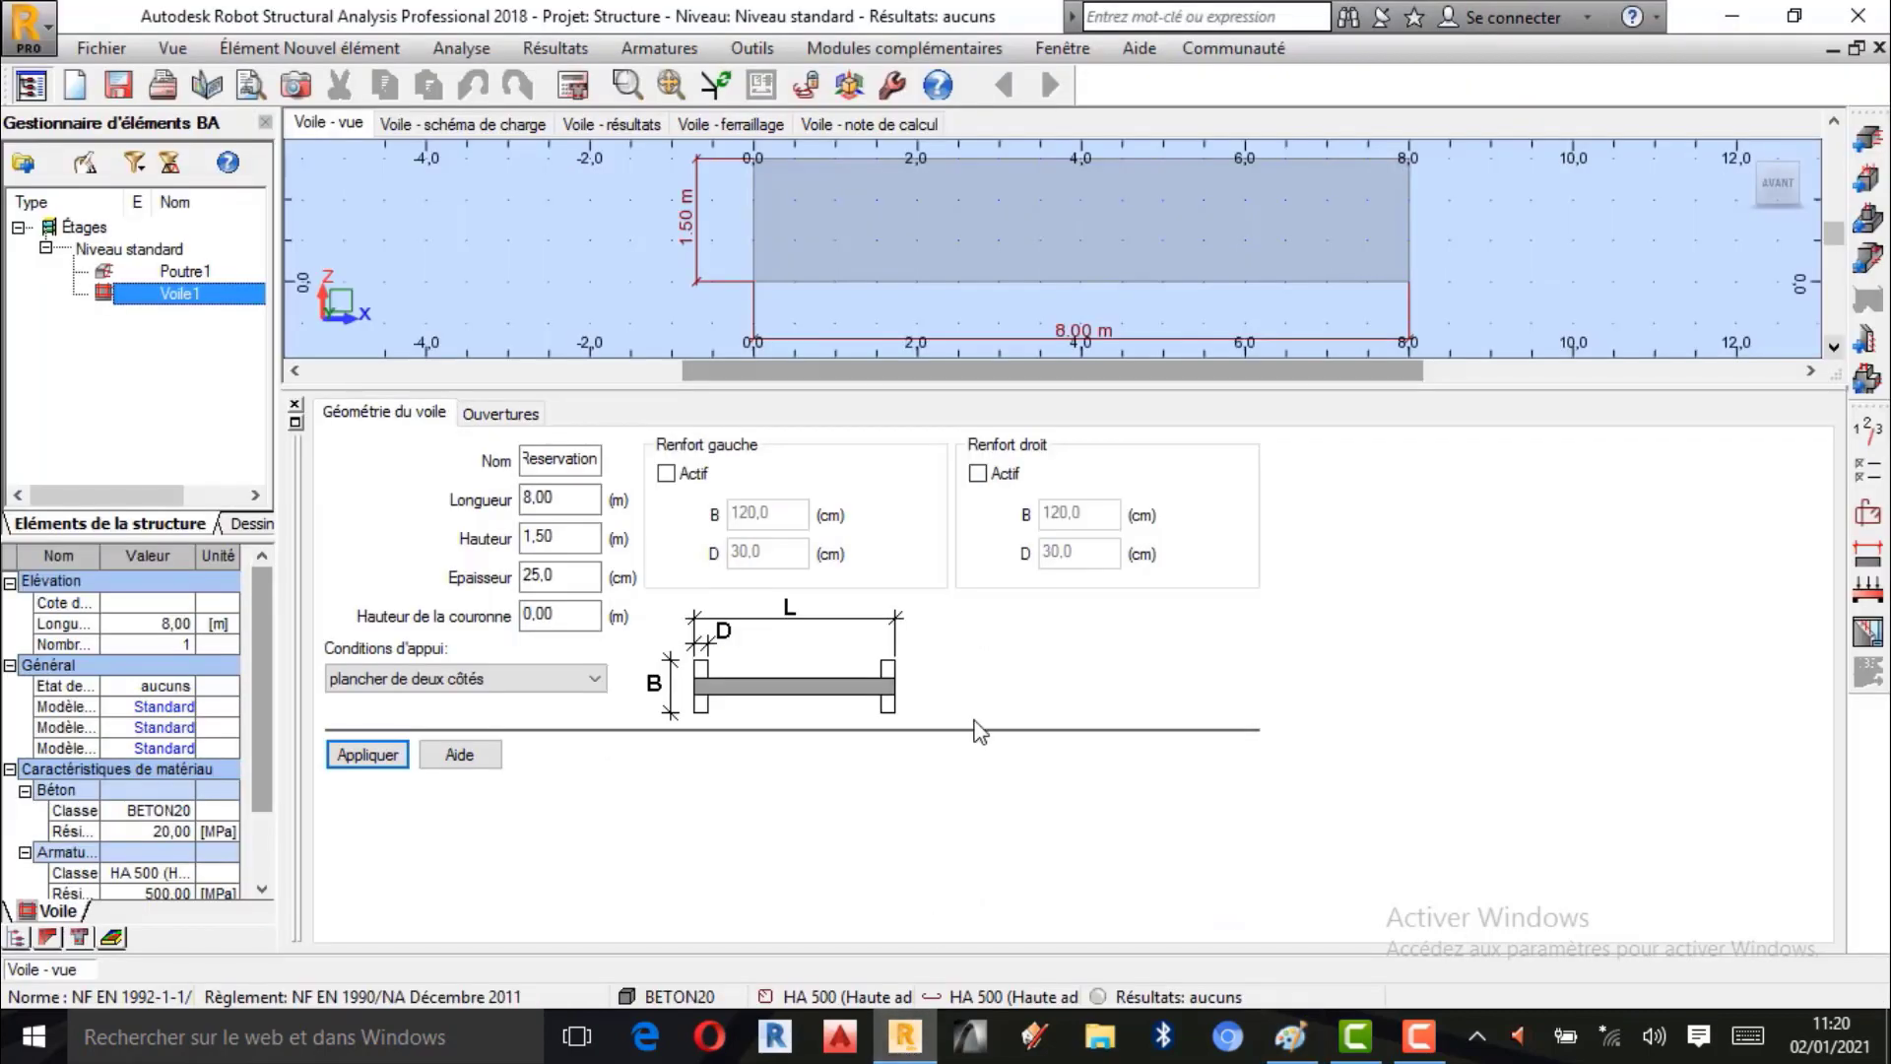
# Activate left and right edge stiffeners at 60 × 30 cm and apply.
pyautogui.click(667, 473)
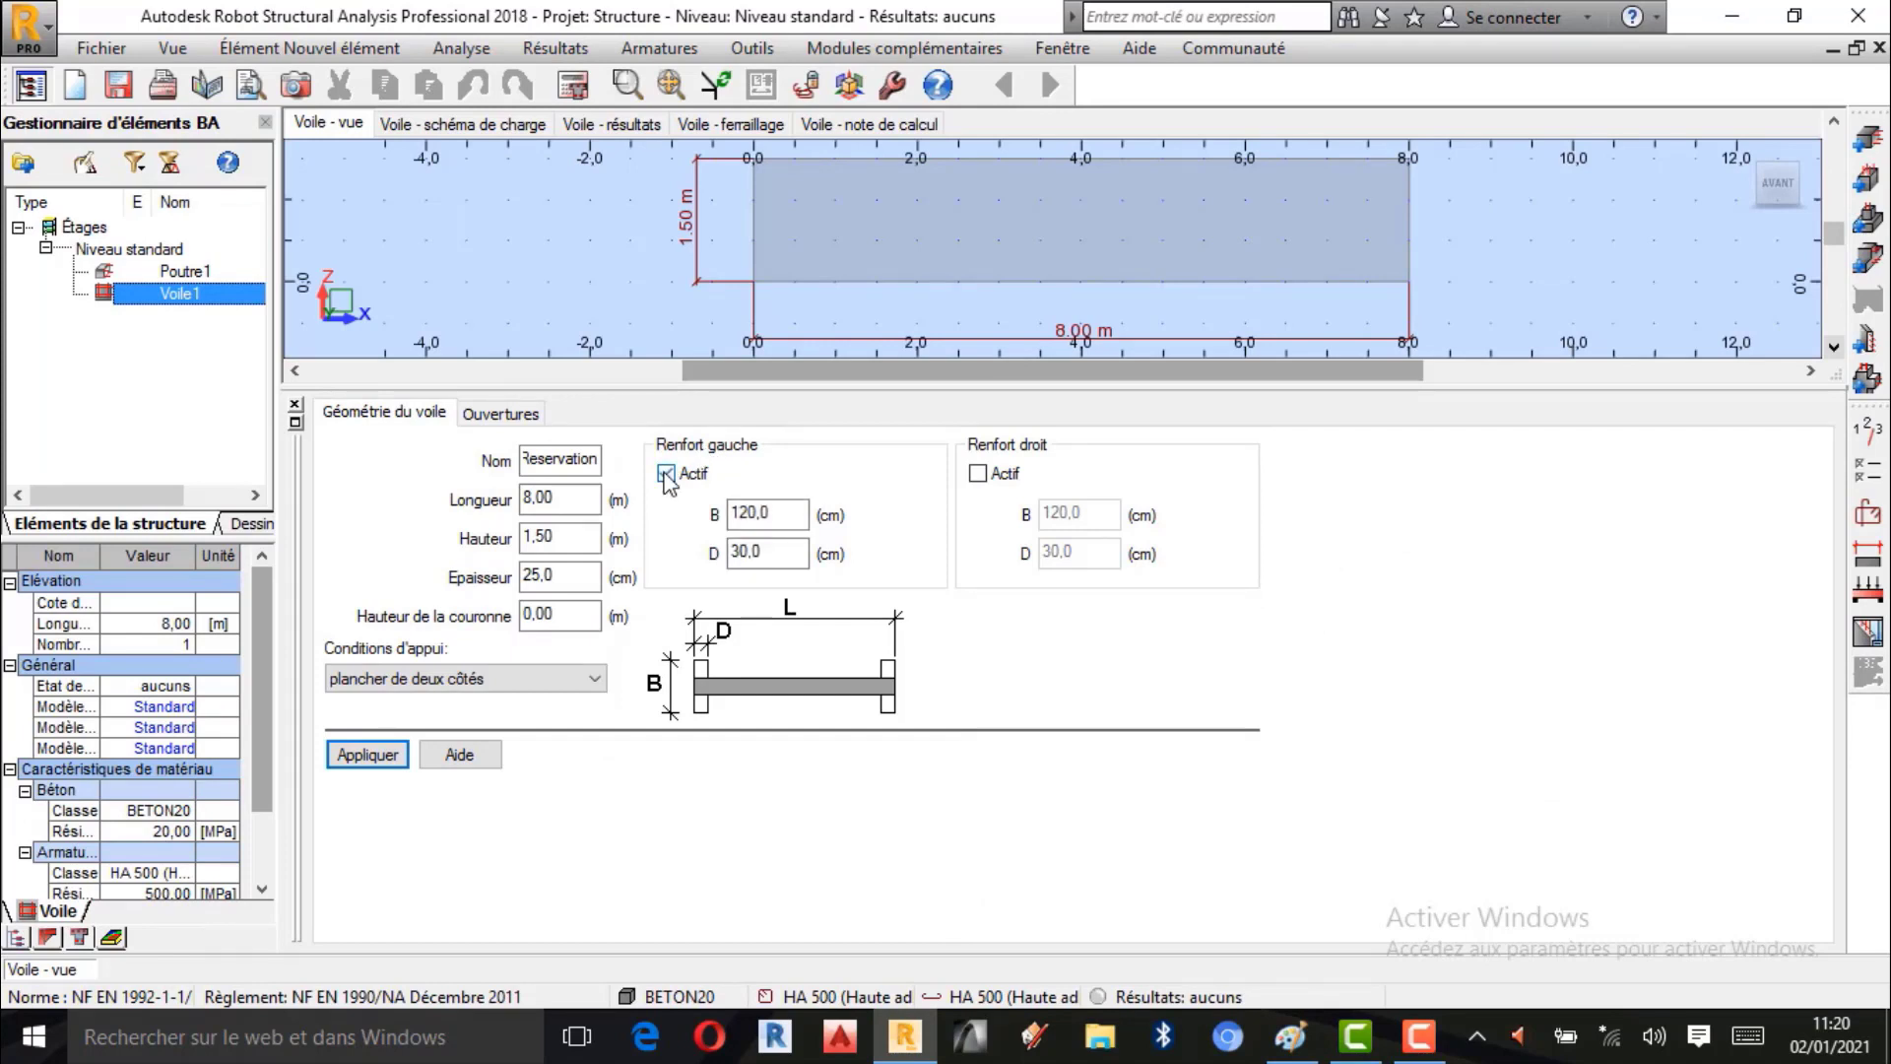
pyautogui.click(784, 554)
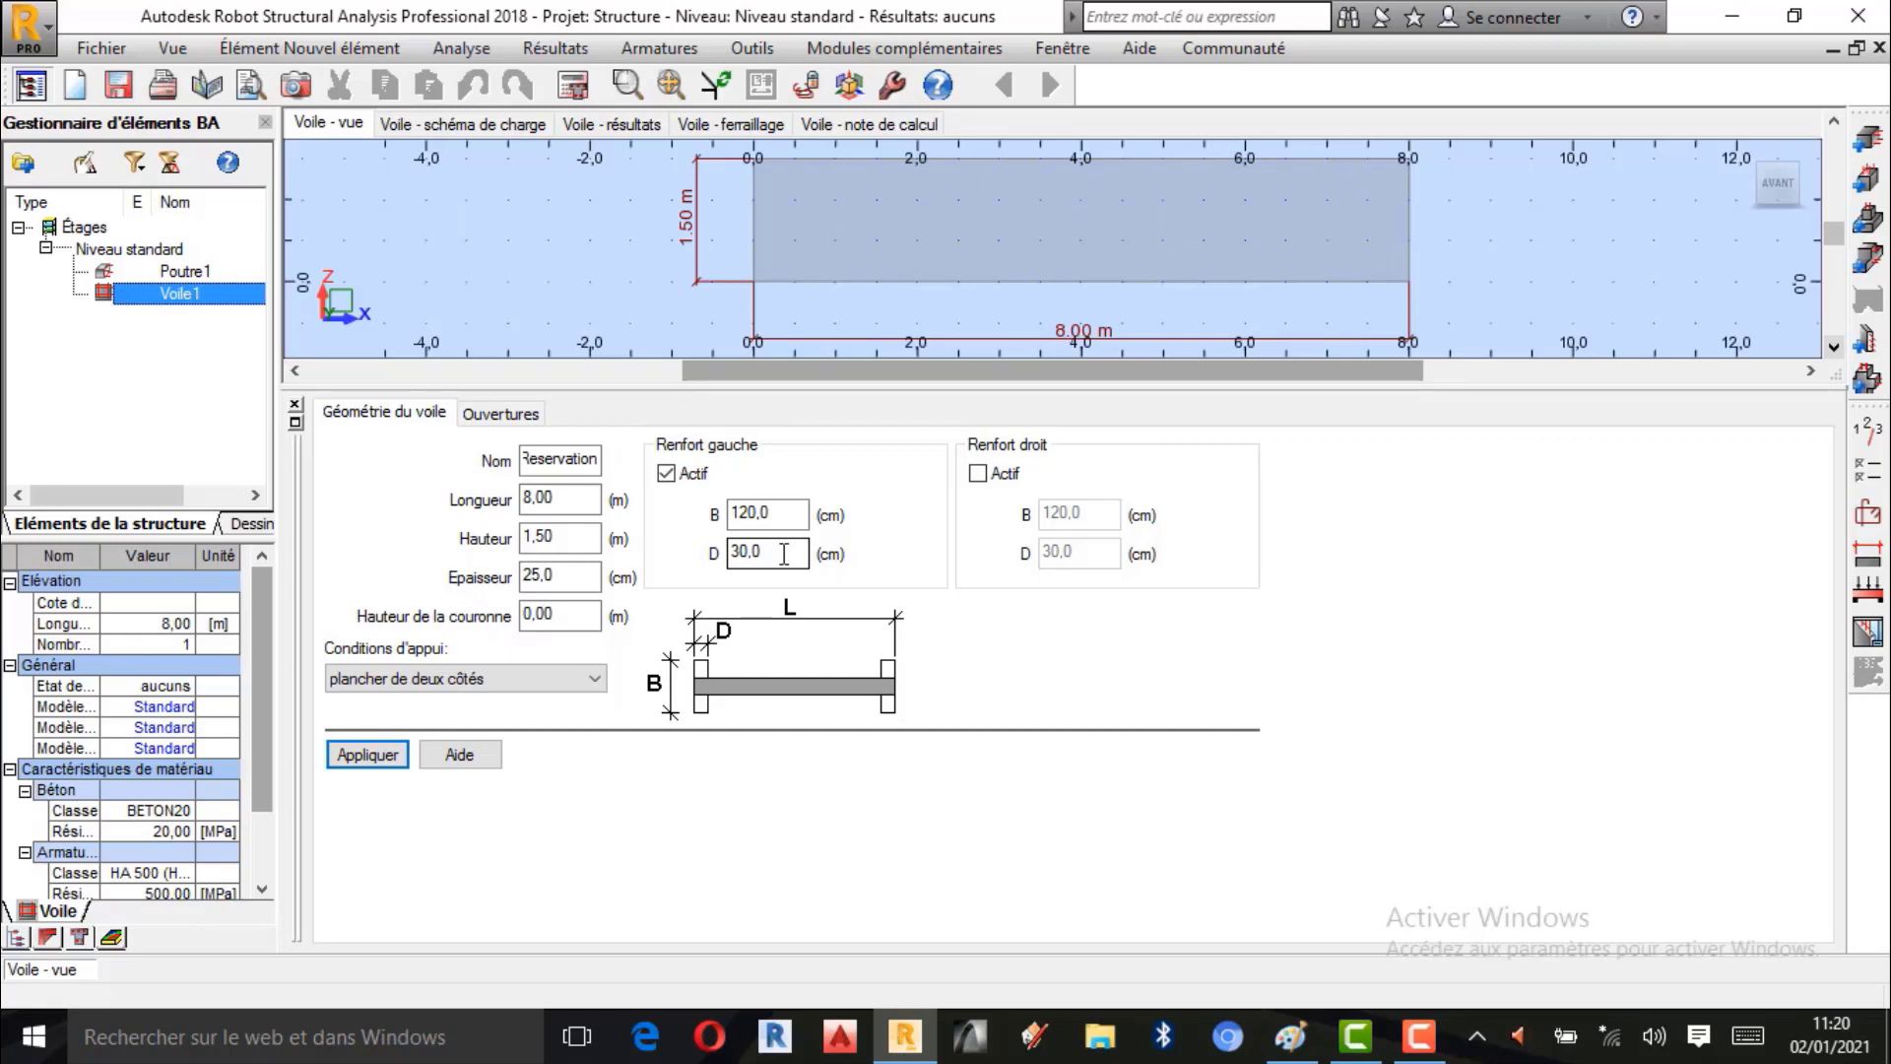
pyautogui.doubleClick(789, 513)
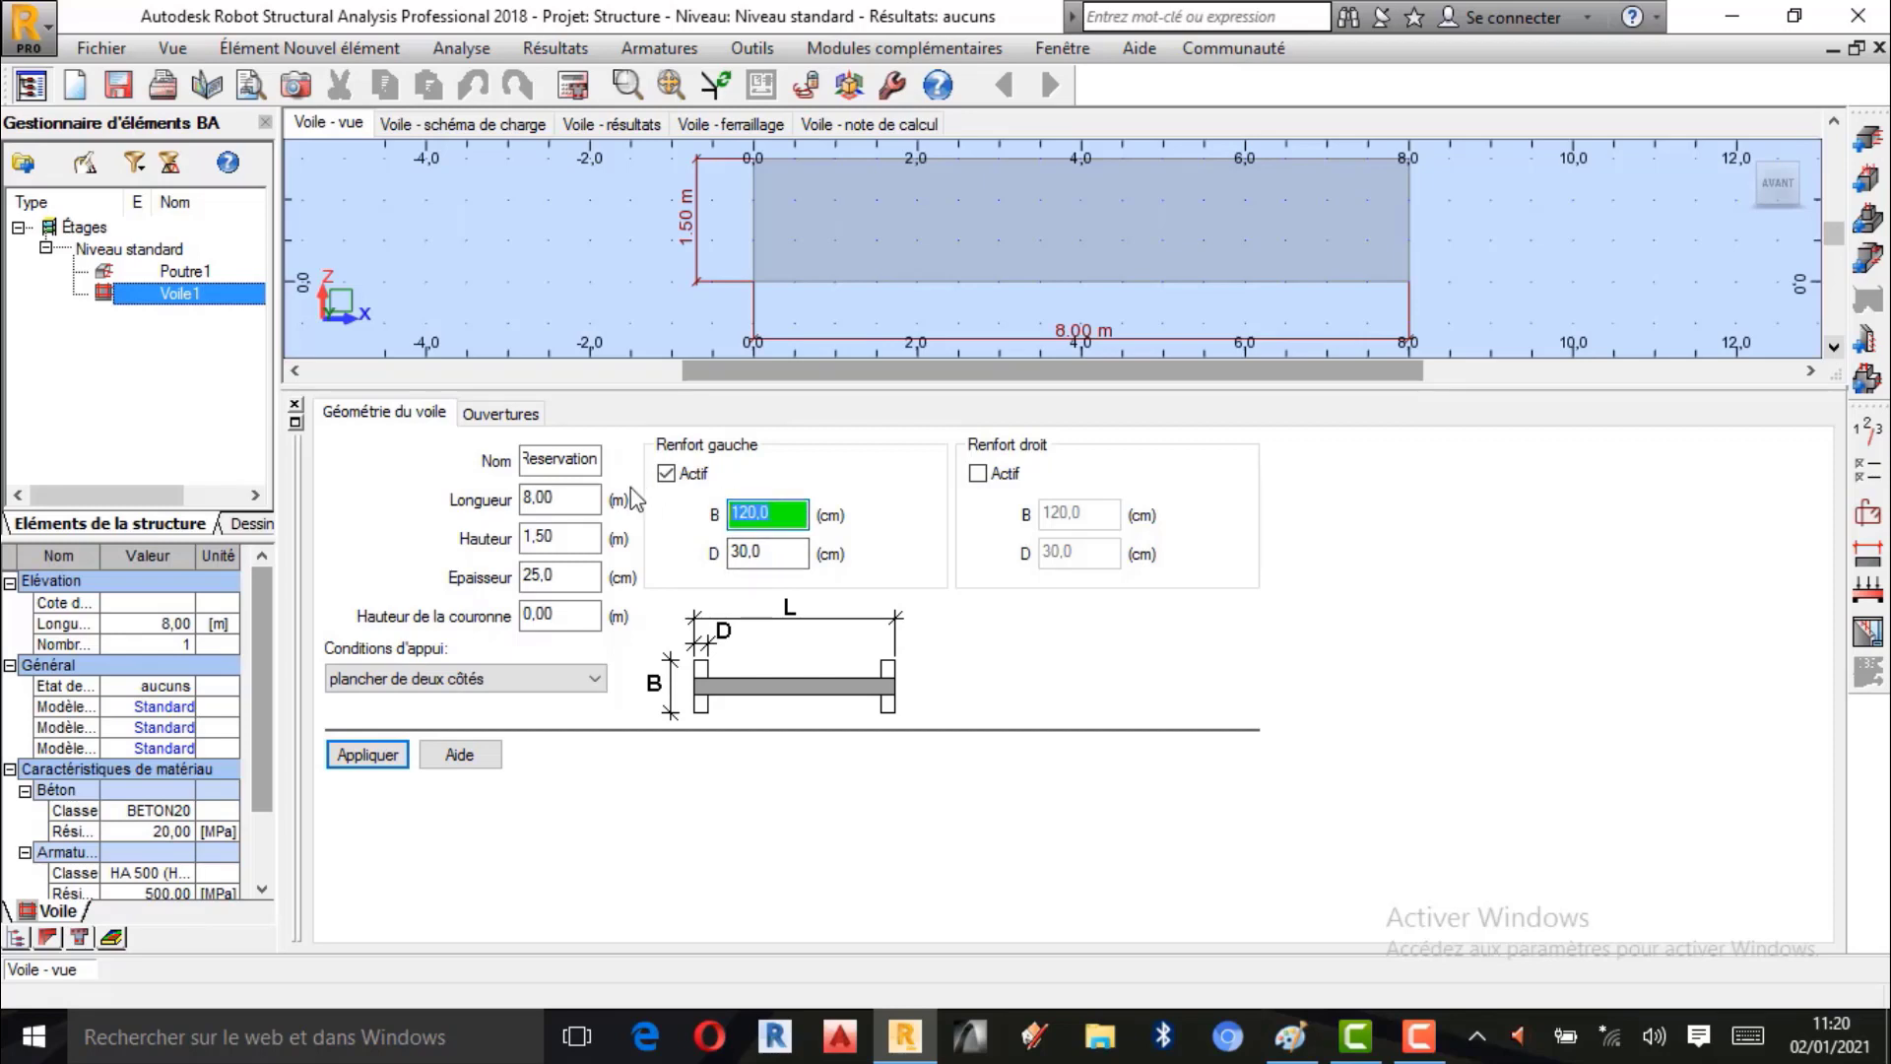
pyautogui.write('60')
pyautogui.click(979, 476)
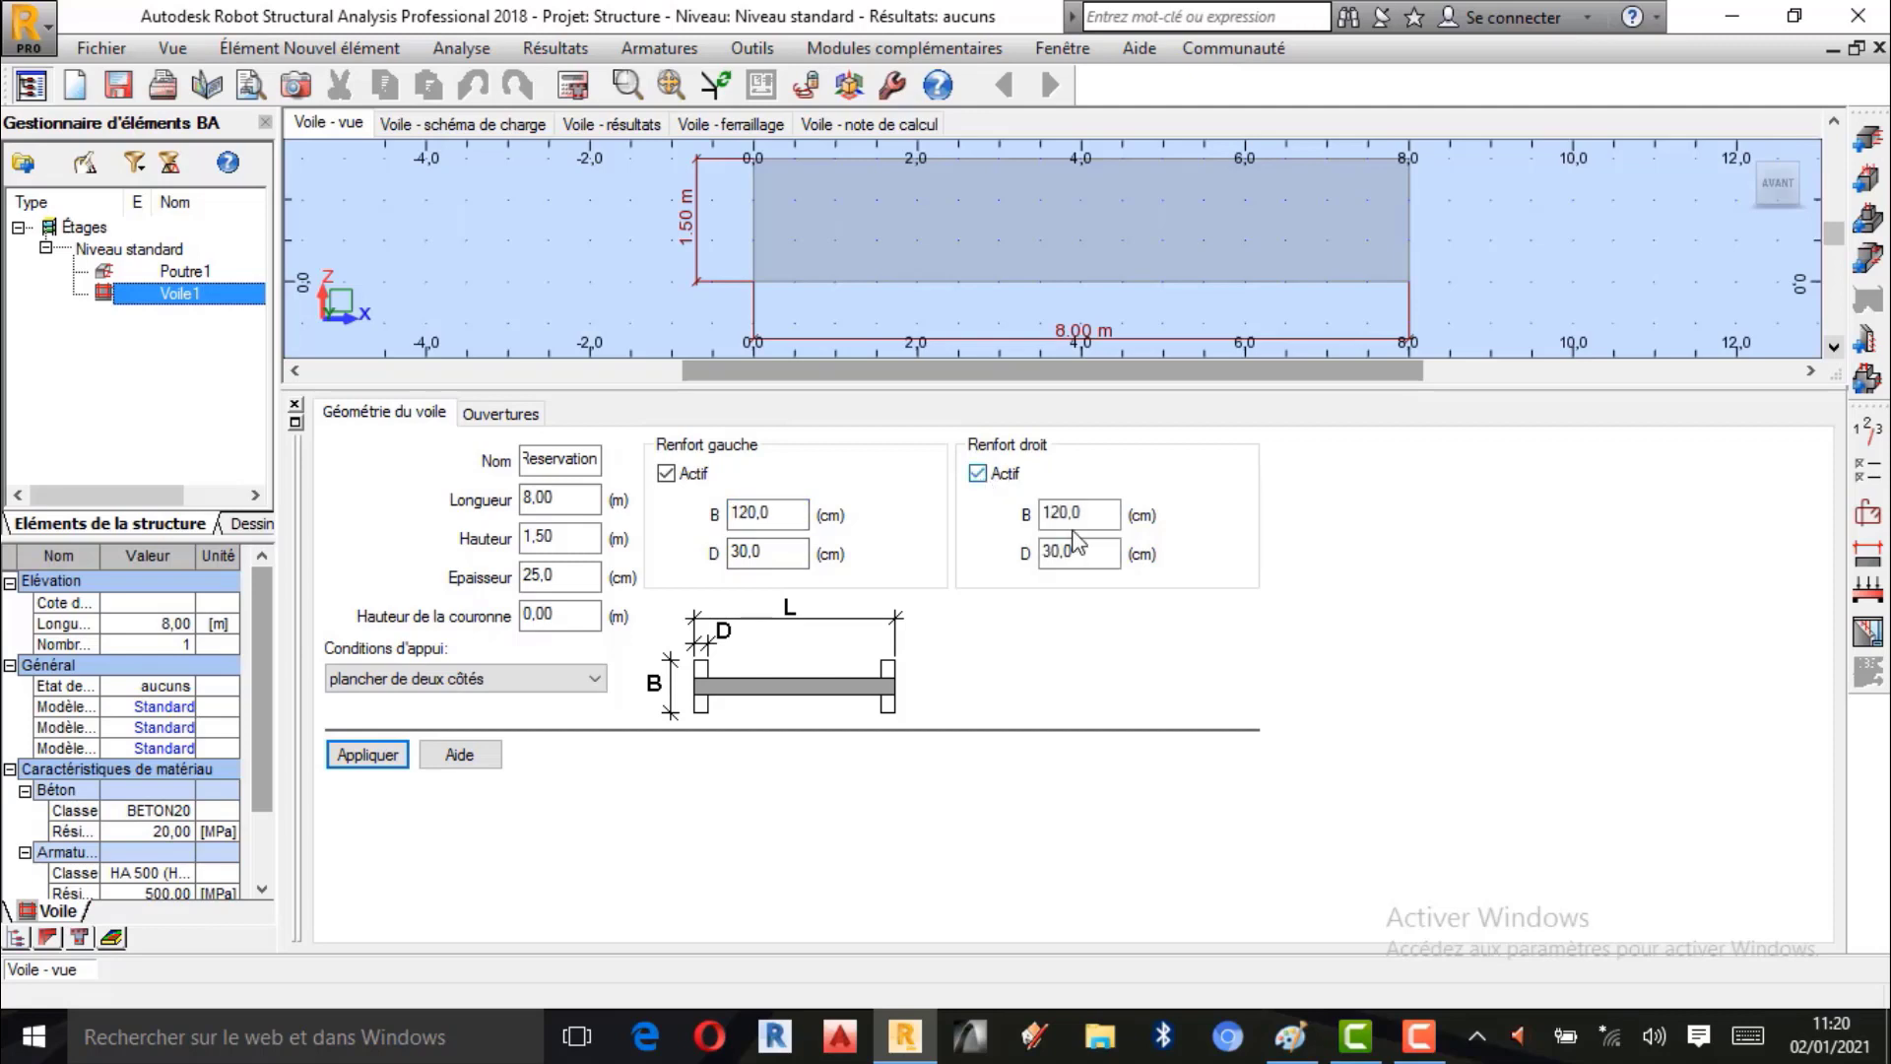
pyautogui.press('Tab')
pyautogui.write('60')
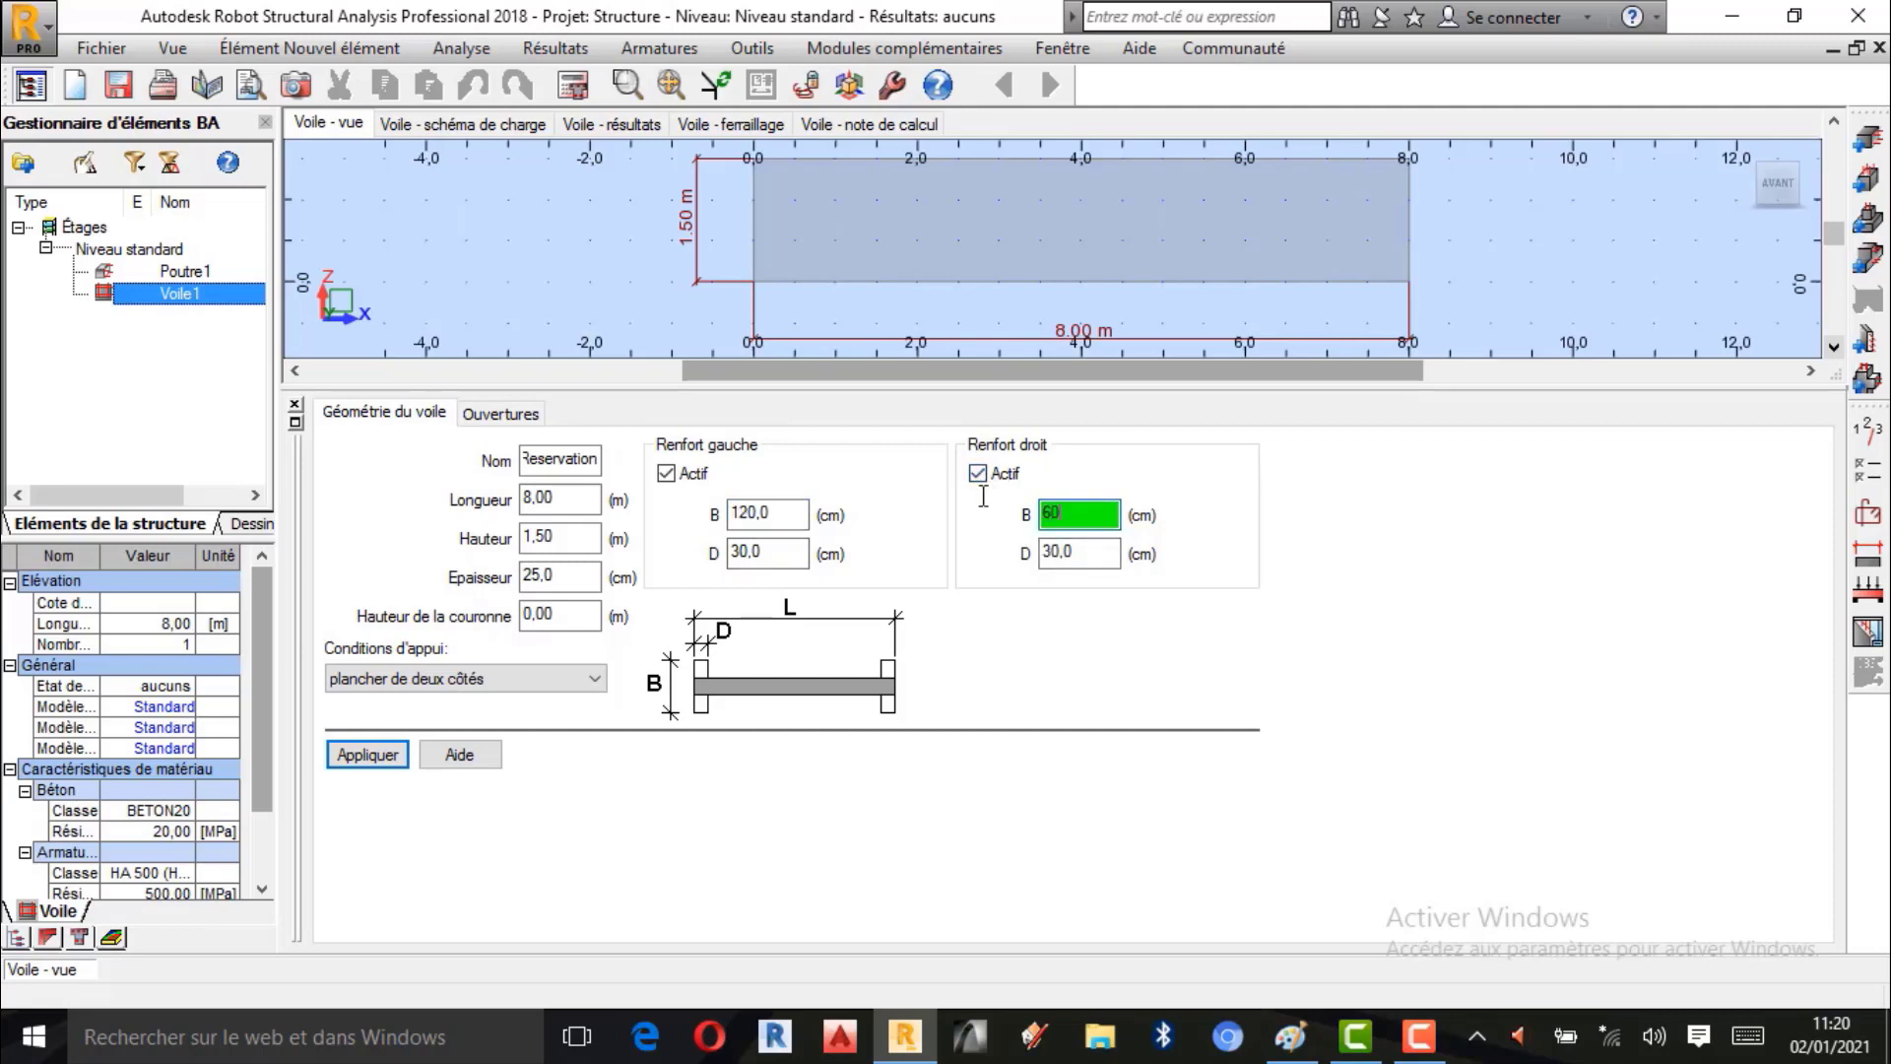
pyautogui.click(793, 514)
pyautogui.write('60')
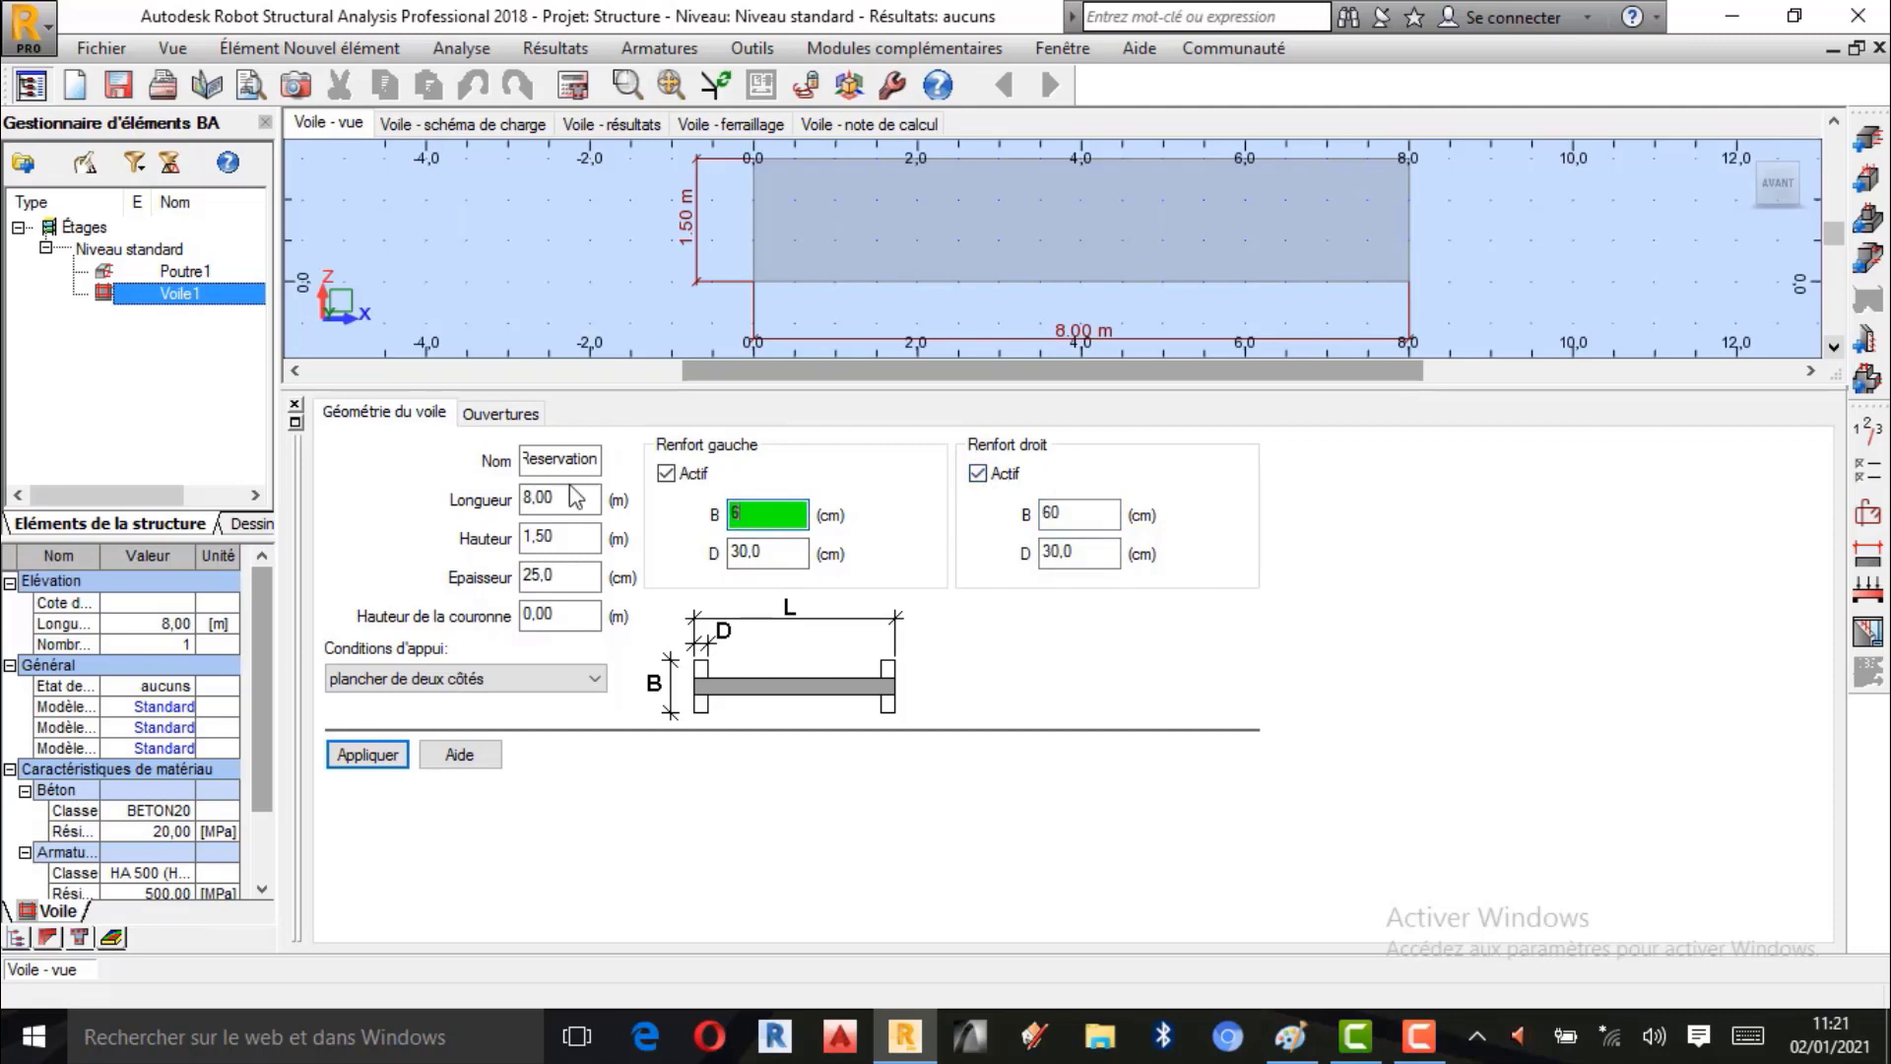
pyautogui.click(367, 755)
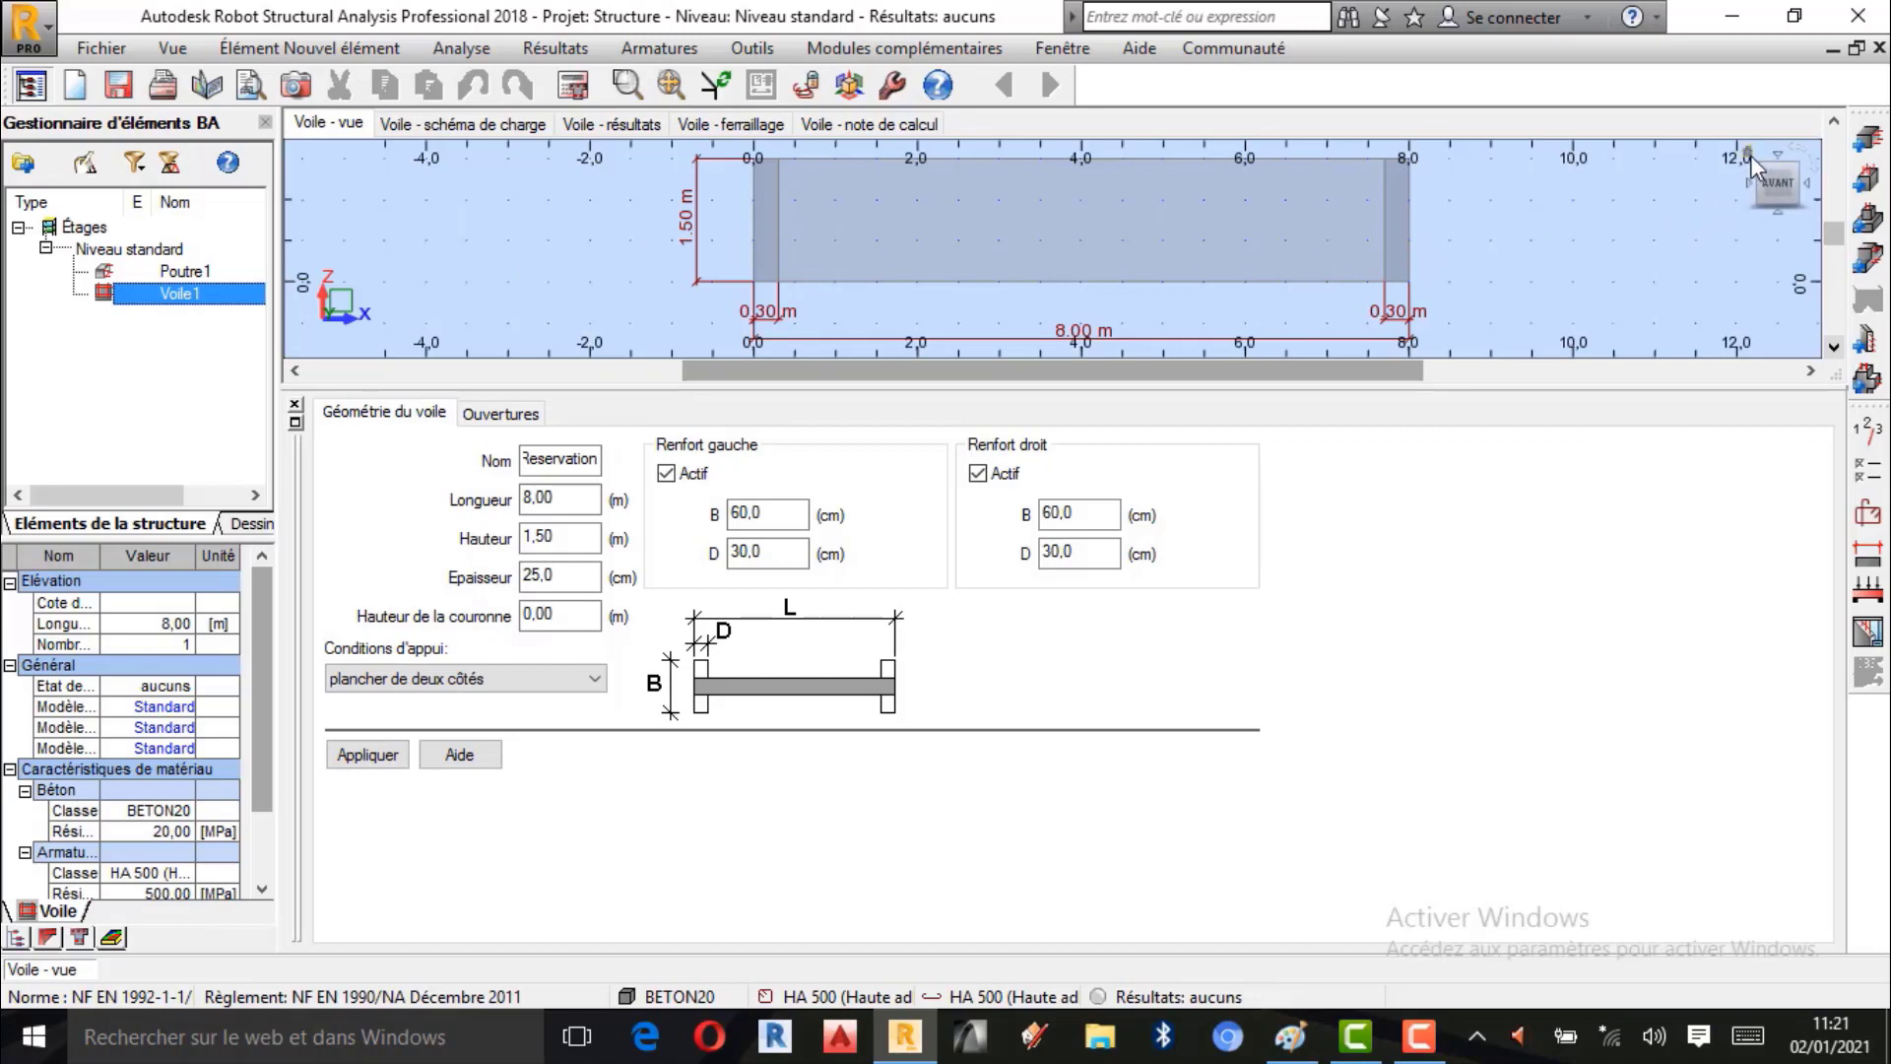
pyautogui.click(1746, 156)
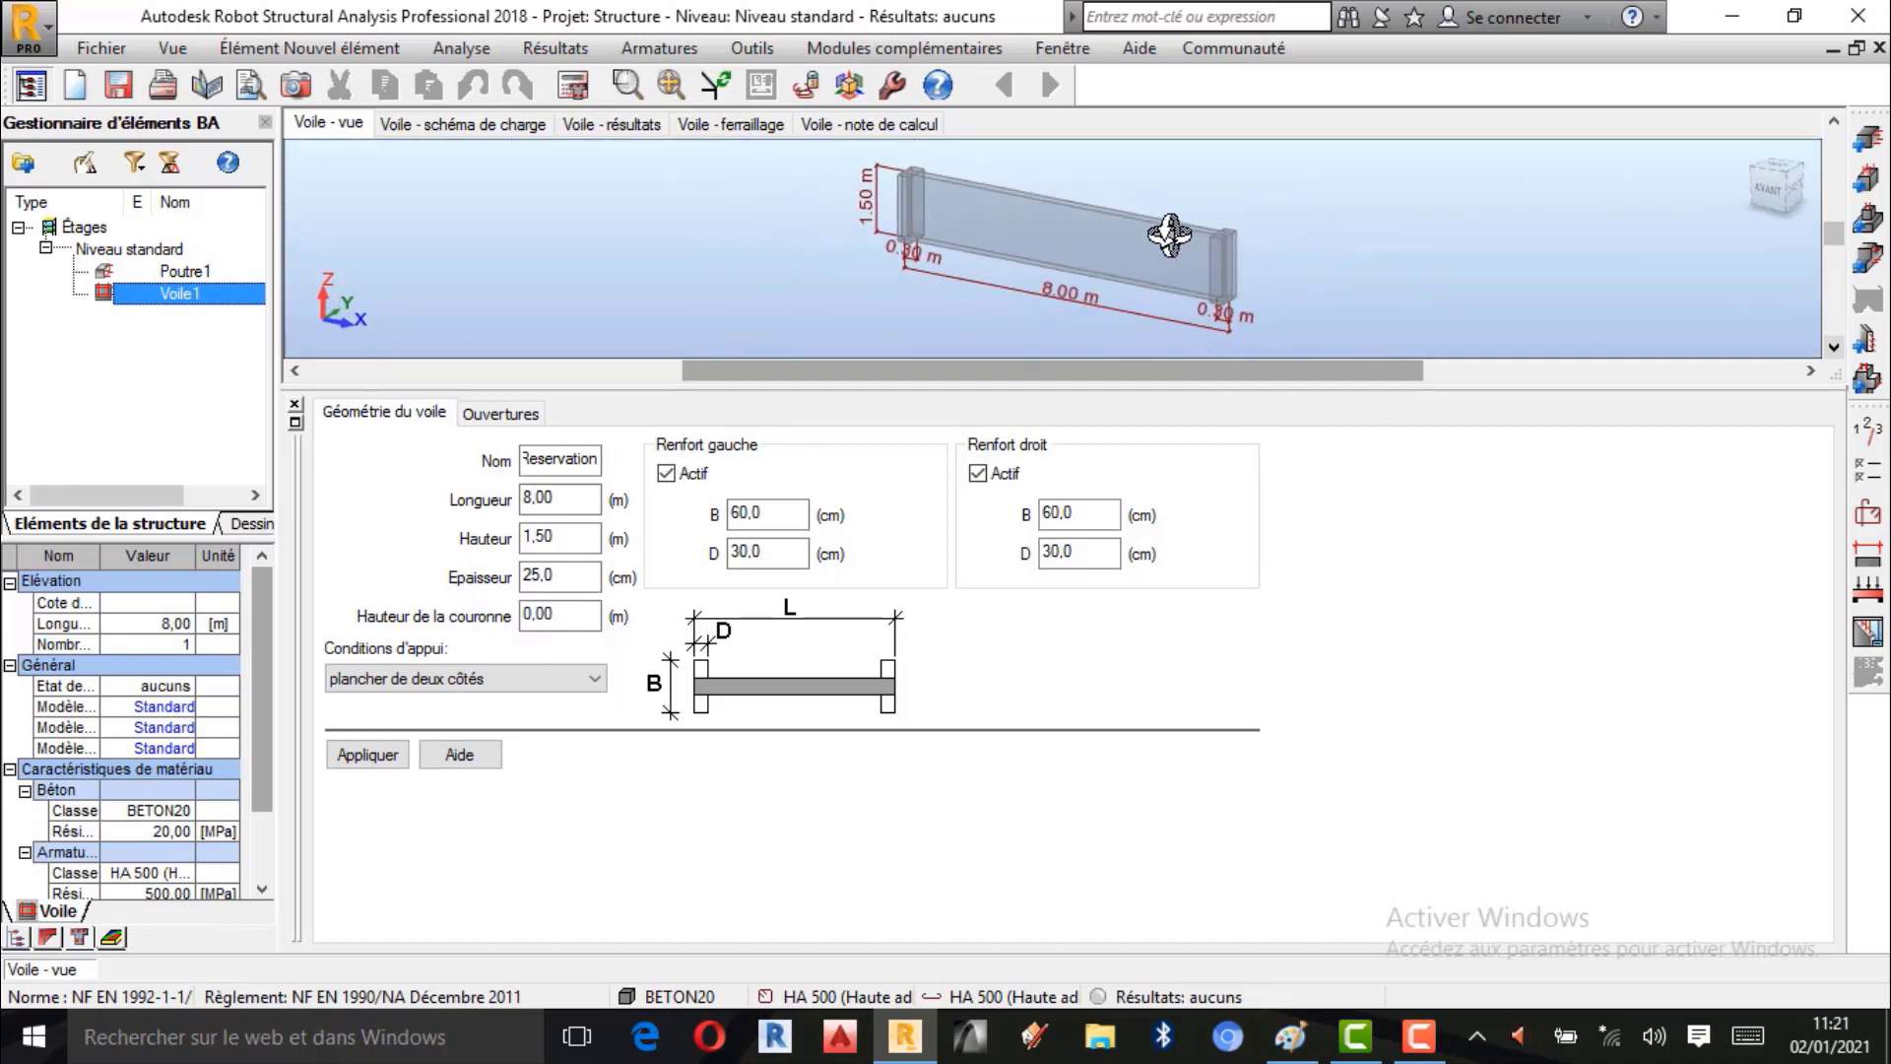
pyautogui.moveTo(974, 240); pyautogui.dragTo(1545, 211)
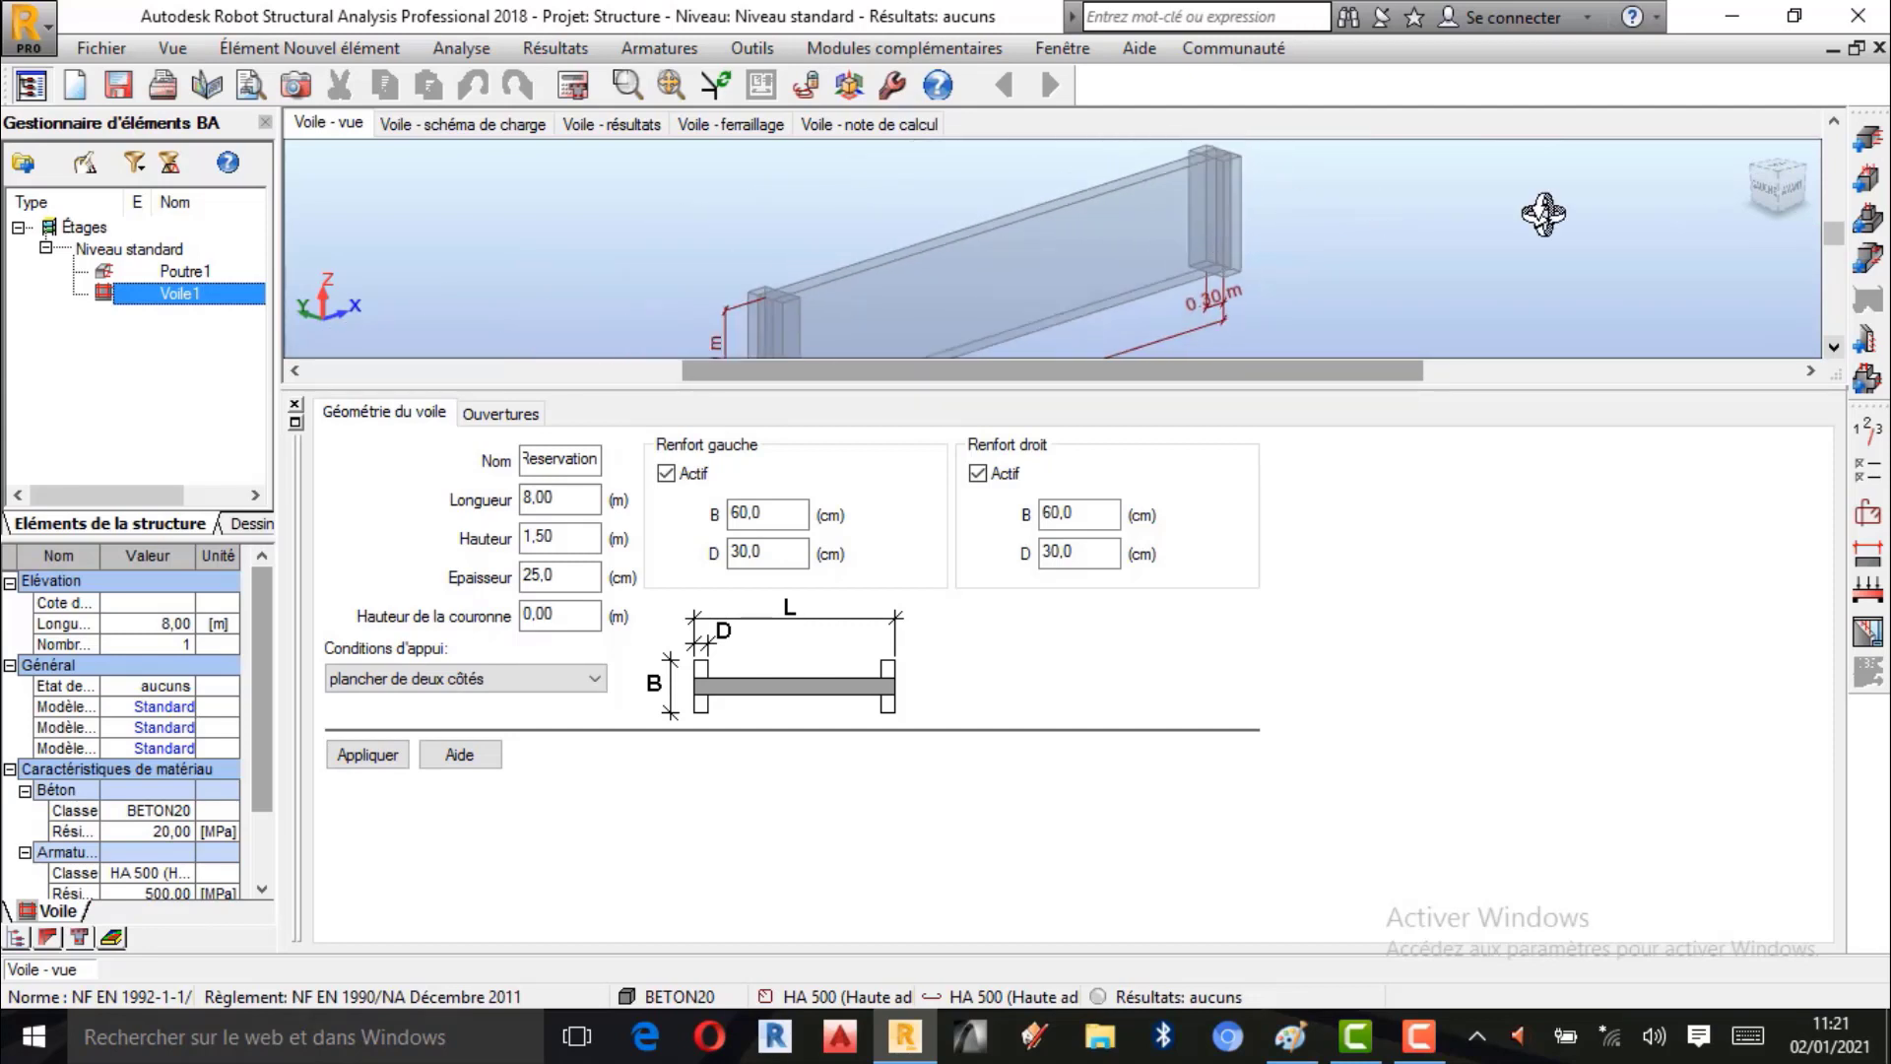
pyautogui.click(1790, 193)
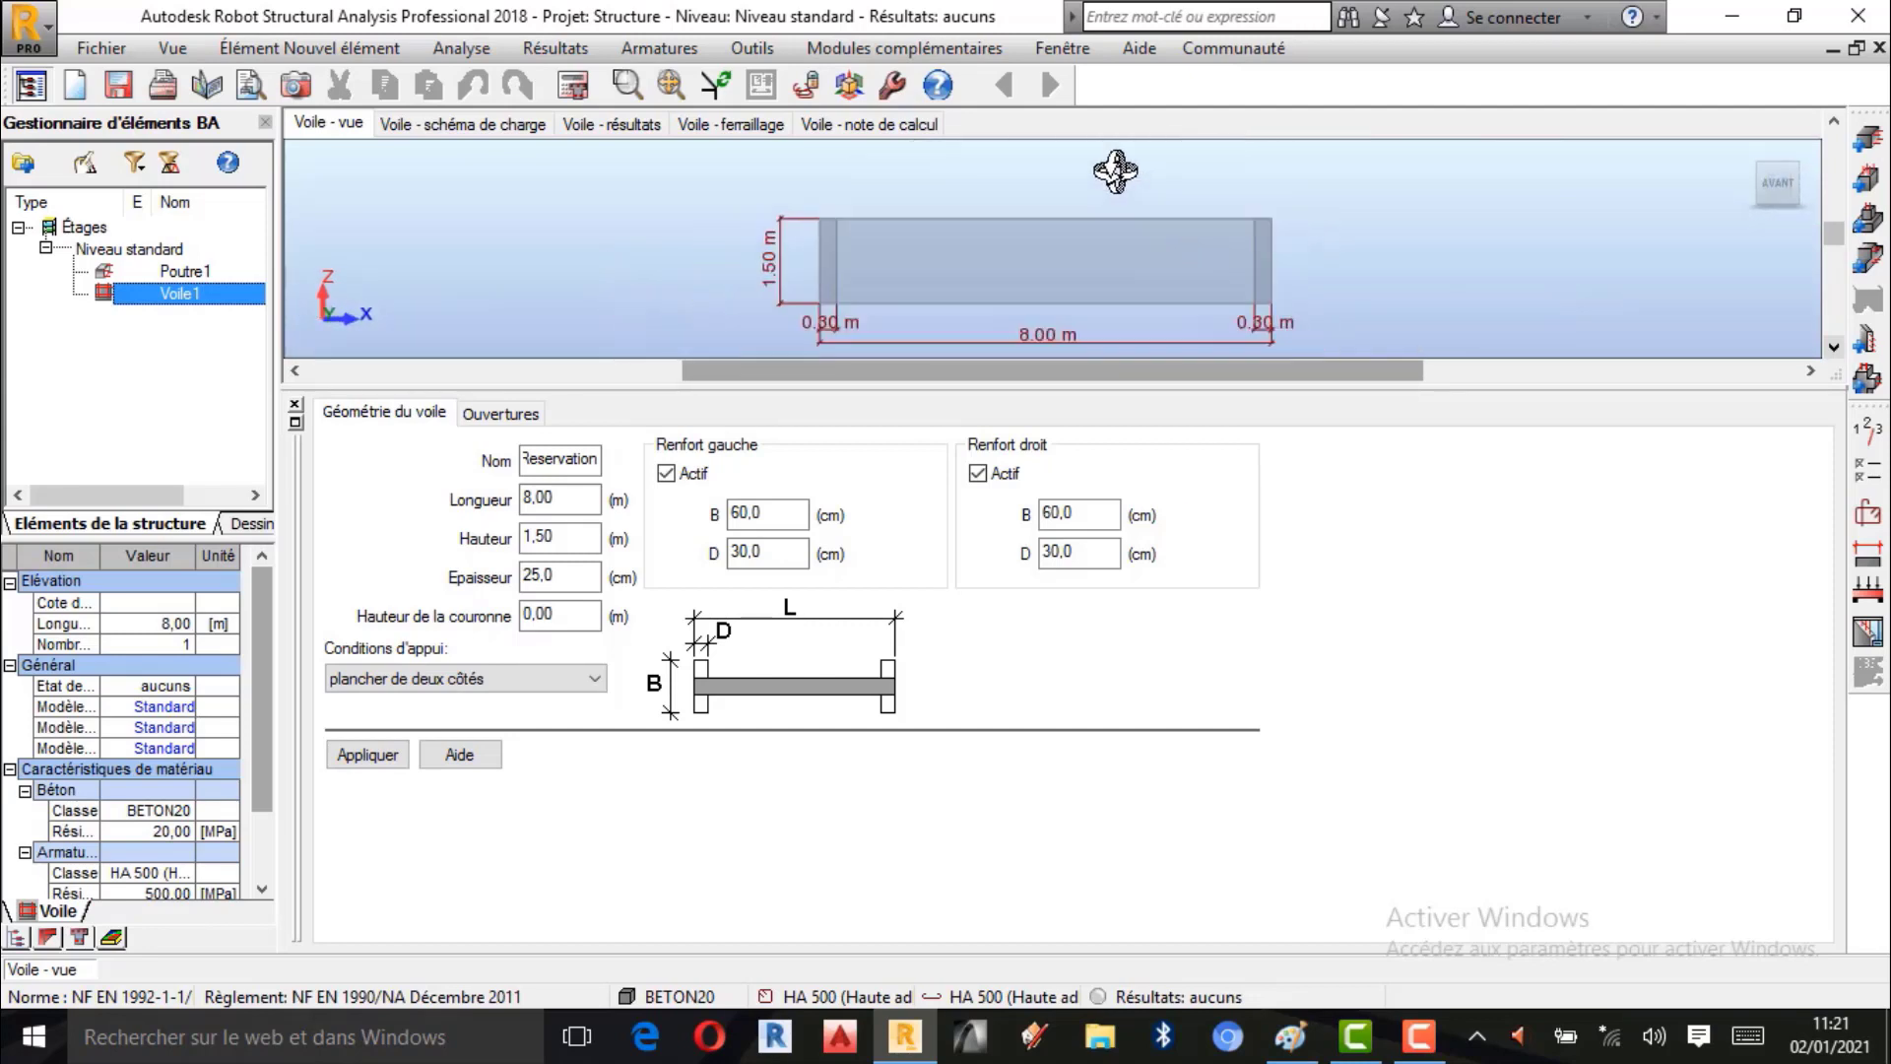
pyautogui.scroll(2, 1104, 319)
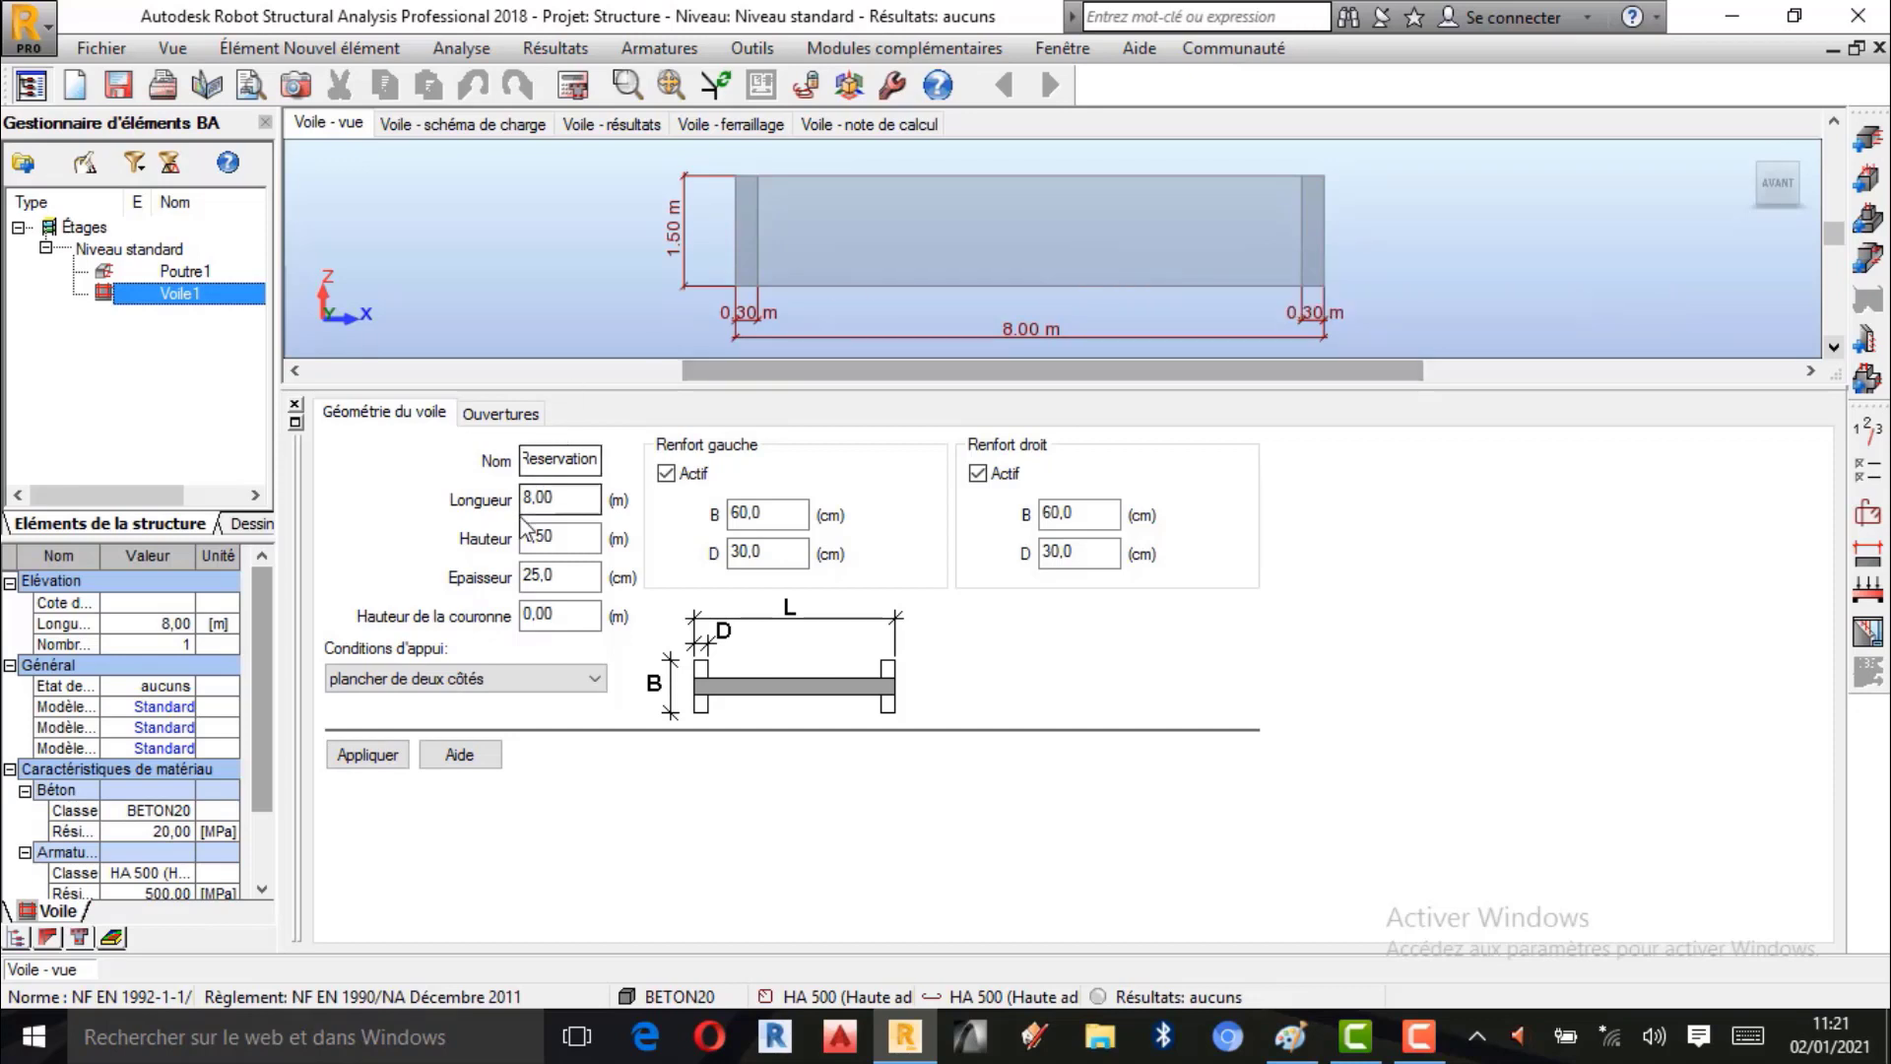
# On the Ouvertures page, disable automatic opening numbering and name a new opening 'Tuyau'.
pyautogui.click(506, 418)
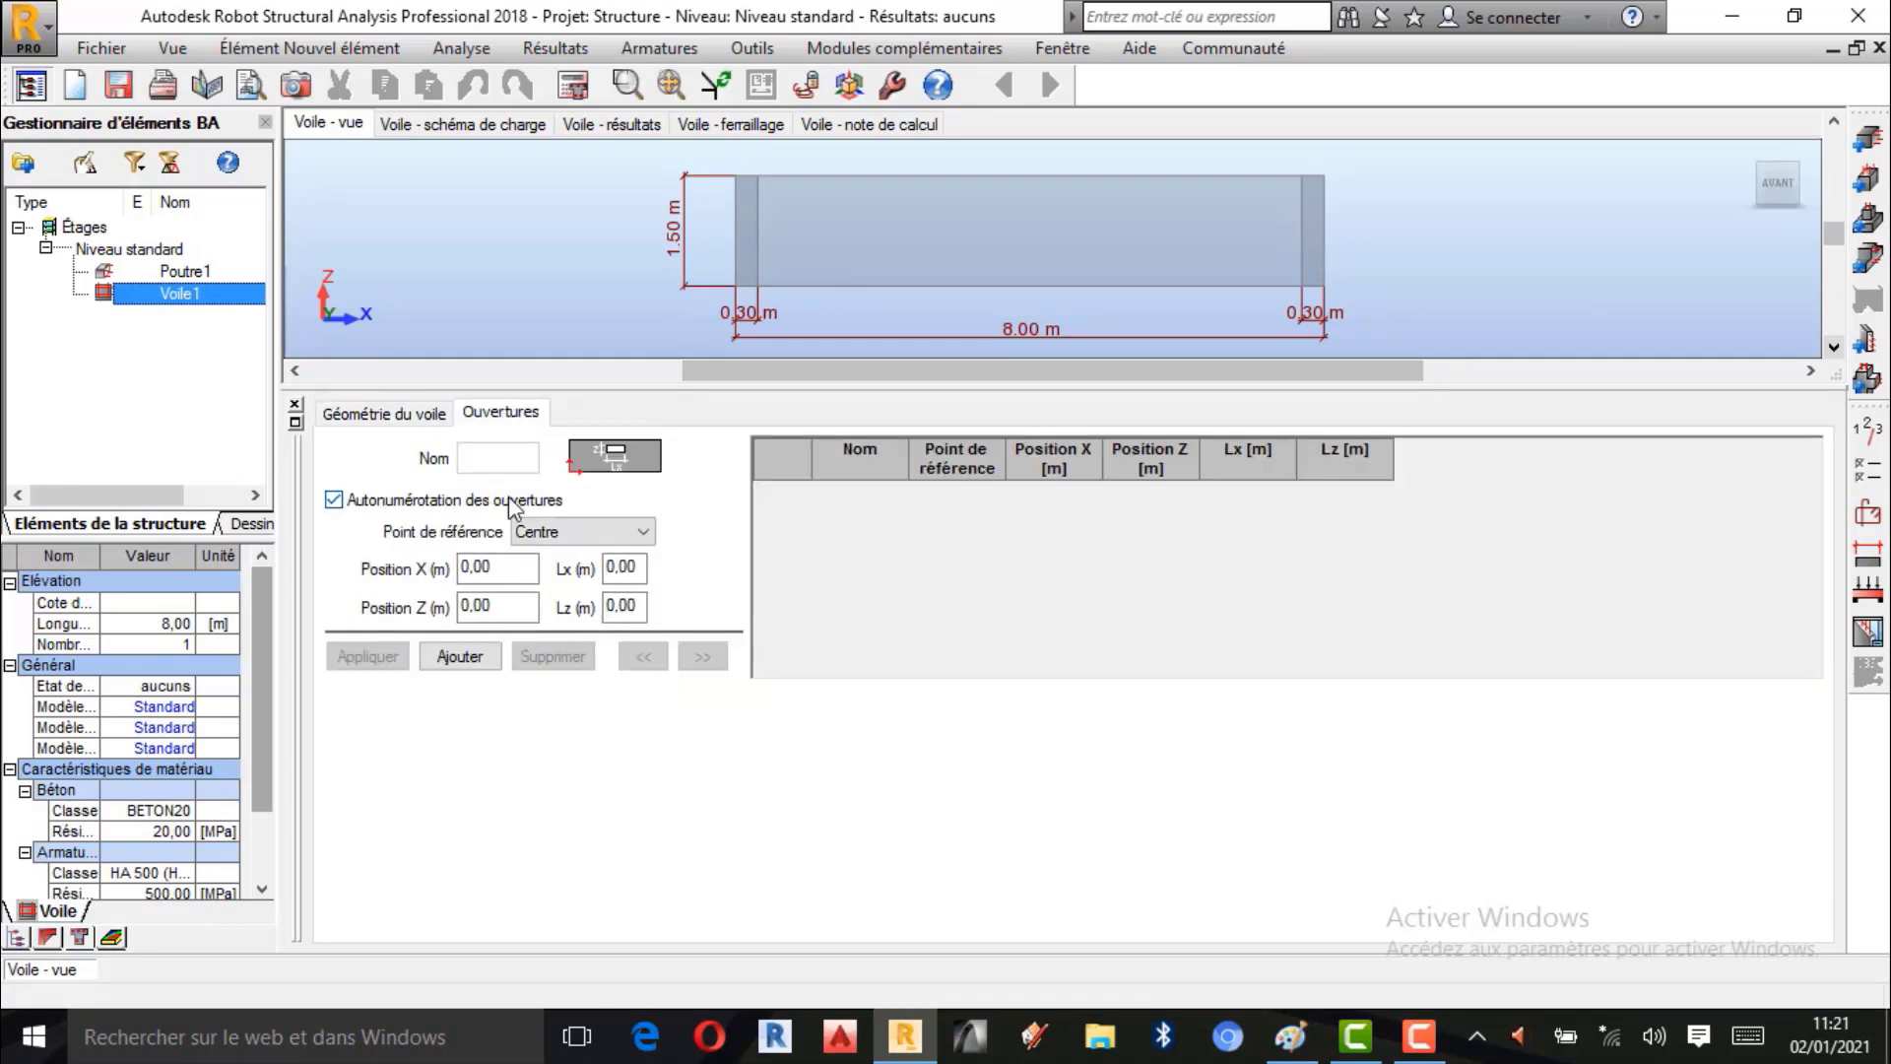
pyautogui.click(334, 500)
pyautogui.click(514, 456)
pyautogui.write('Tu')
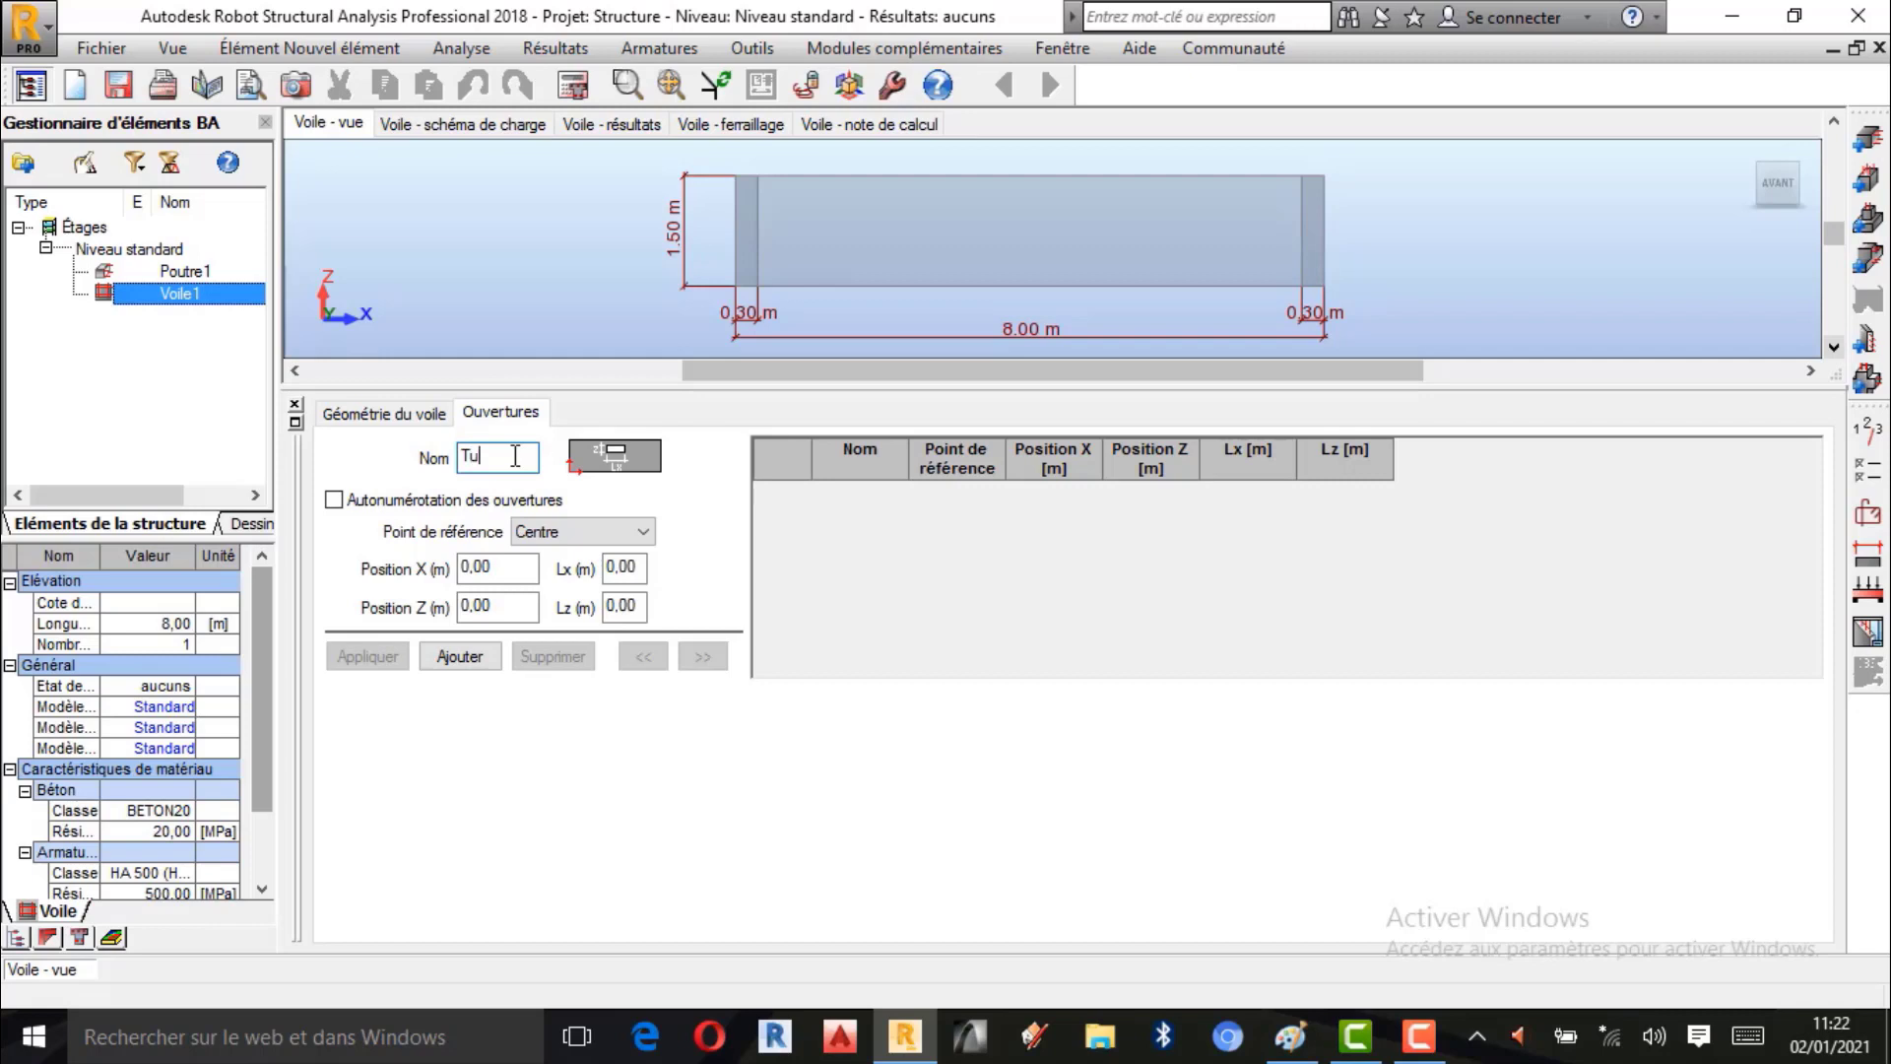
pyautogui.write('yau')
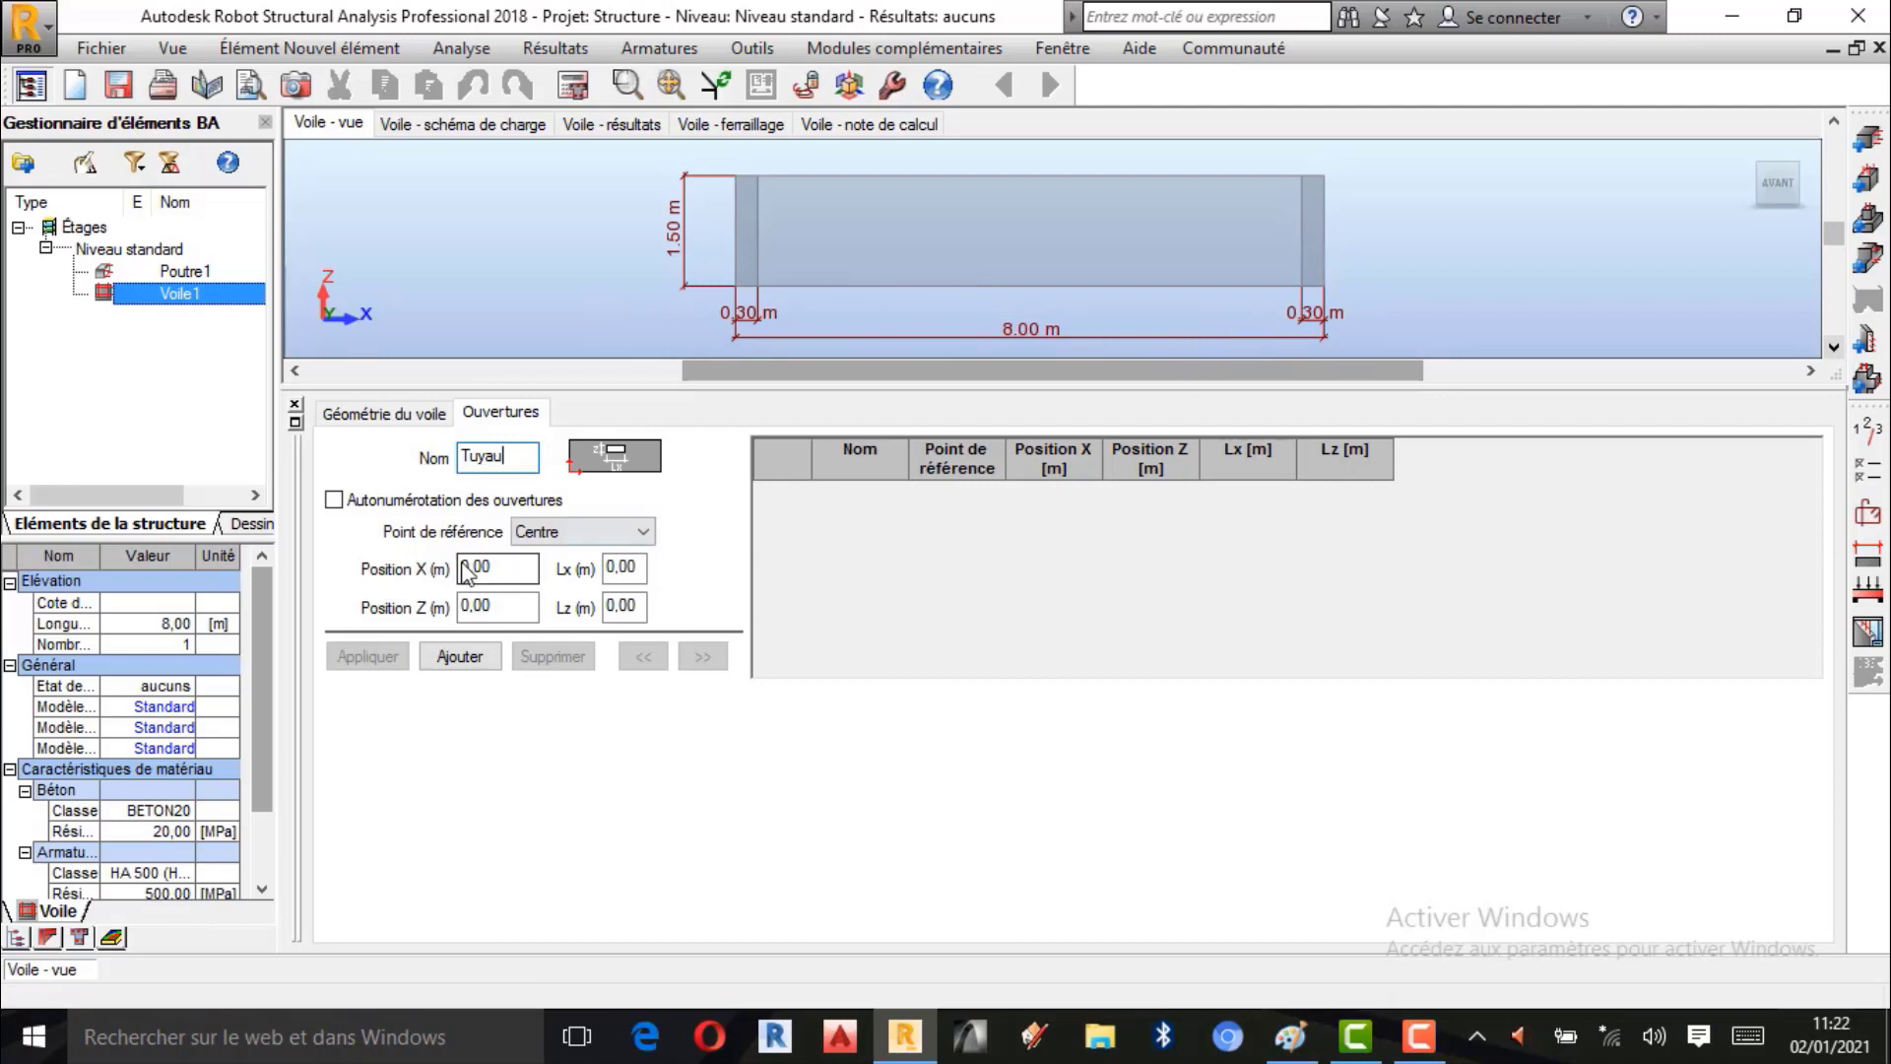
# Centre the Tuyau opening at Position X 4,00 m and Position Z 0,75 m.
pyautogui.click(497, 564)
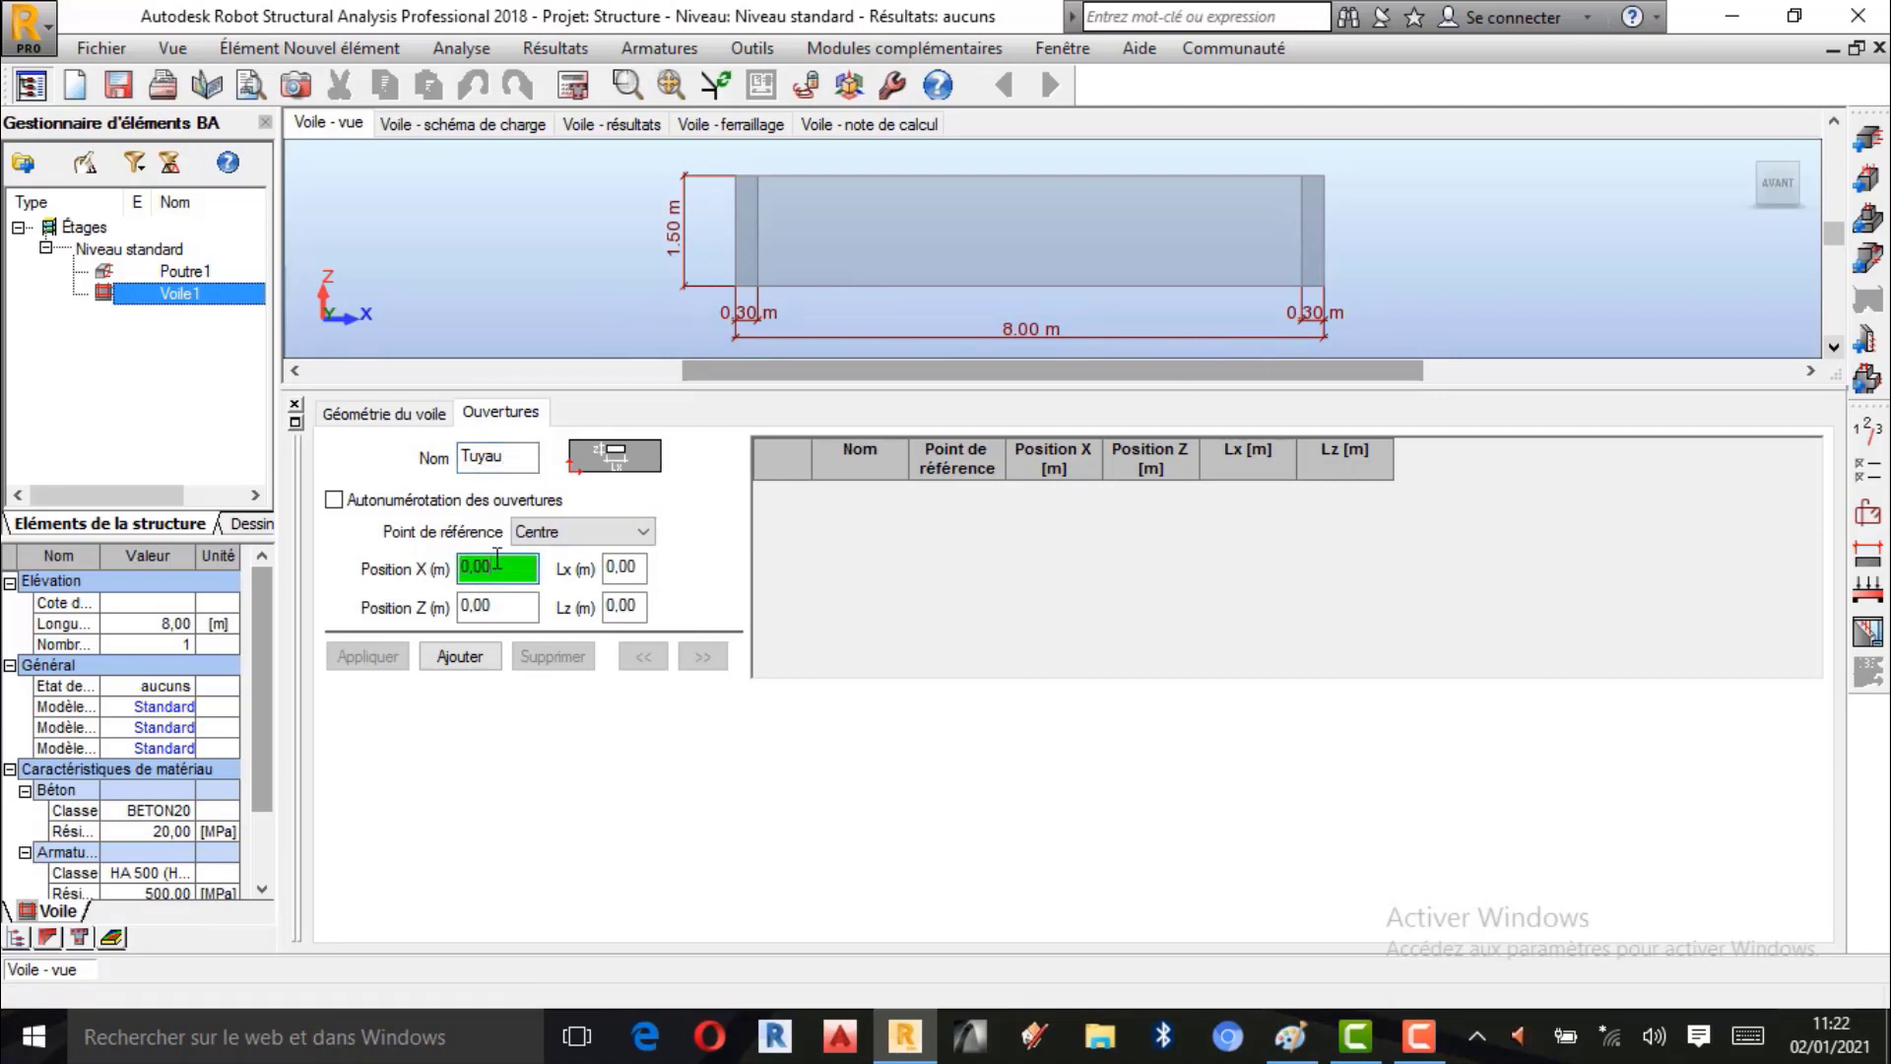
pyautogui.doubleClick(497, 562)
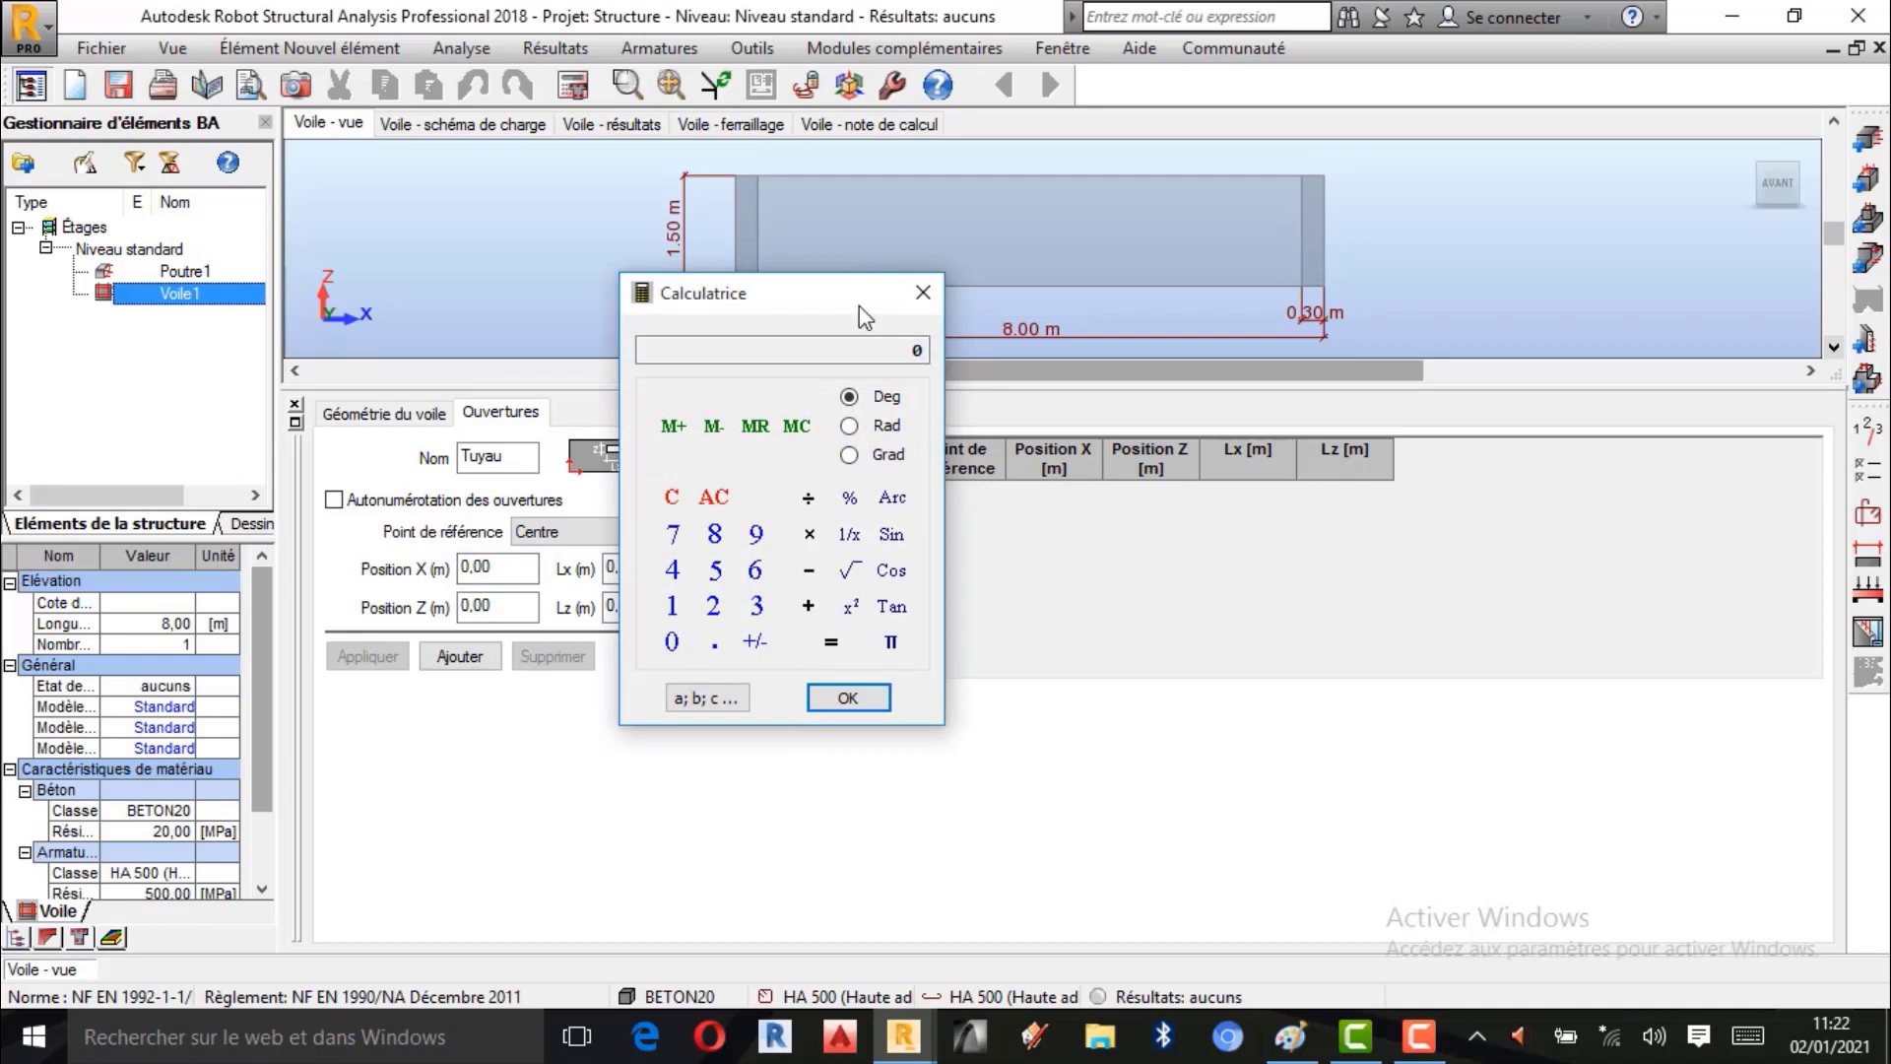
pyautogui.click(672, 572)
pyautogui.click(859, 699)
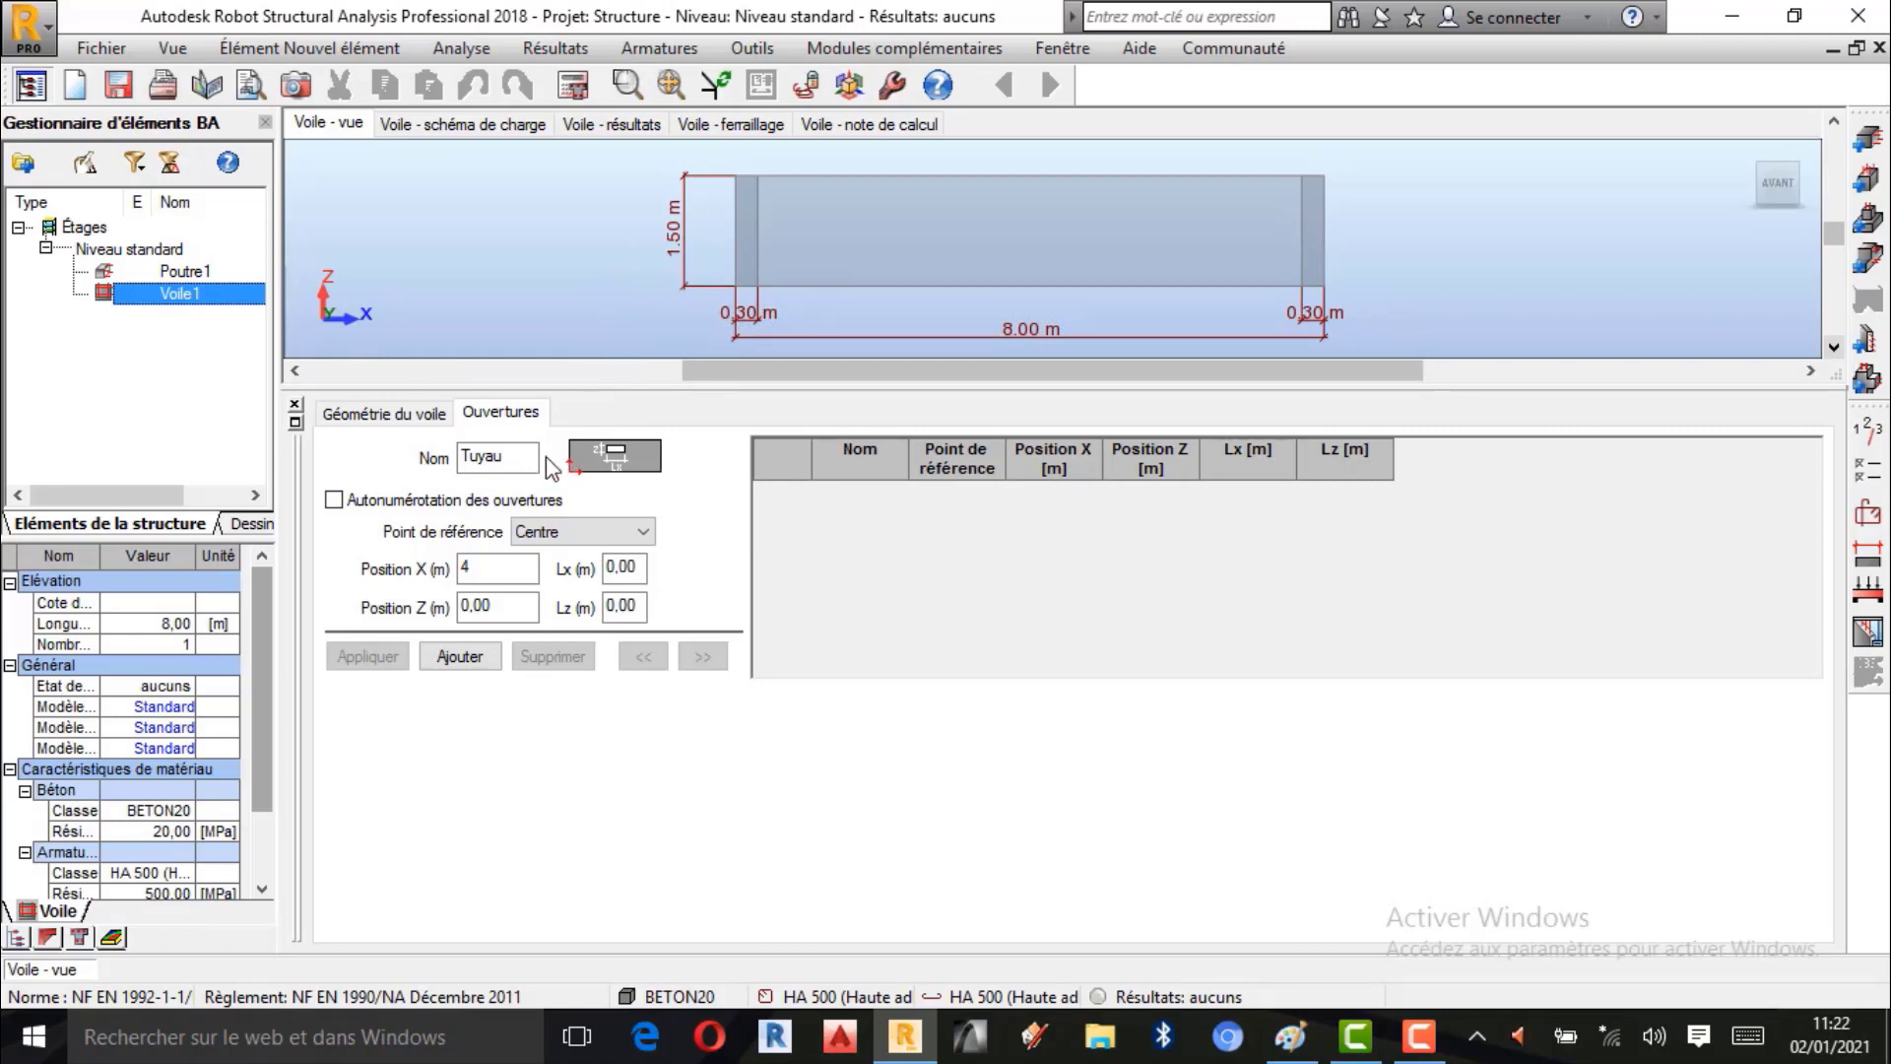
pyautogui.doubleClick(498, 606)
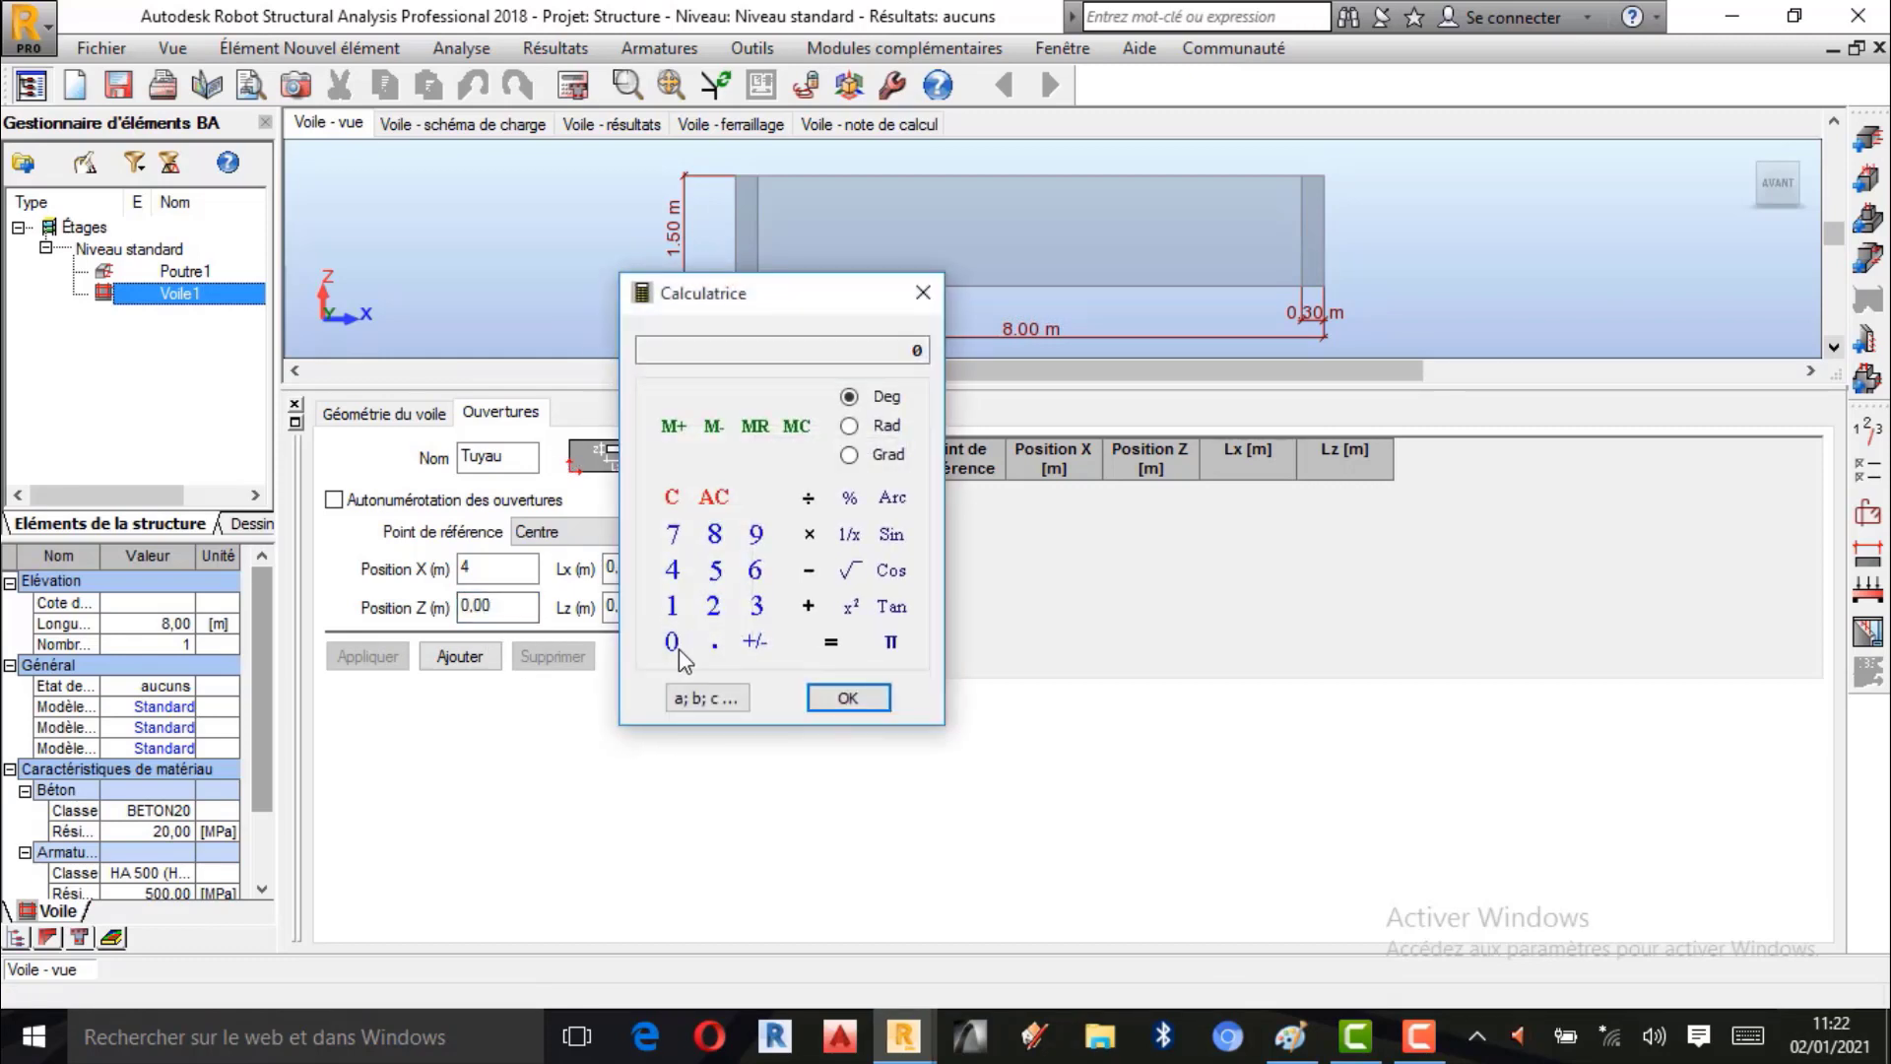
pyautogui.click(715, 641)
pyautogui.click(674, 535)
pyautogui.click(713, 571)
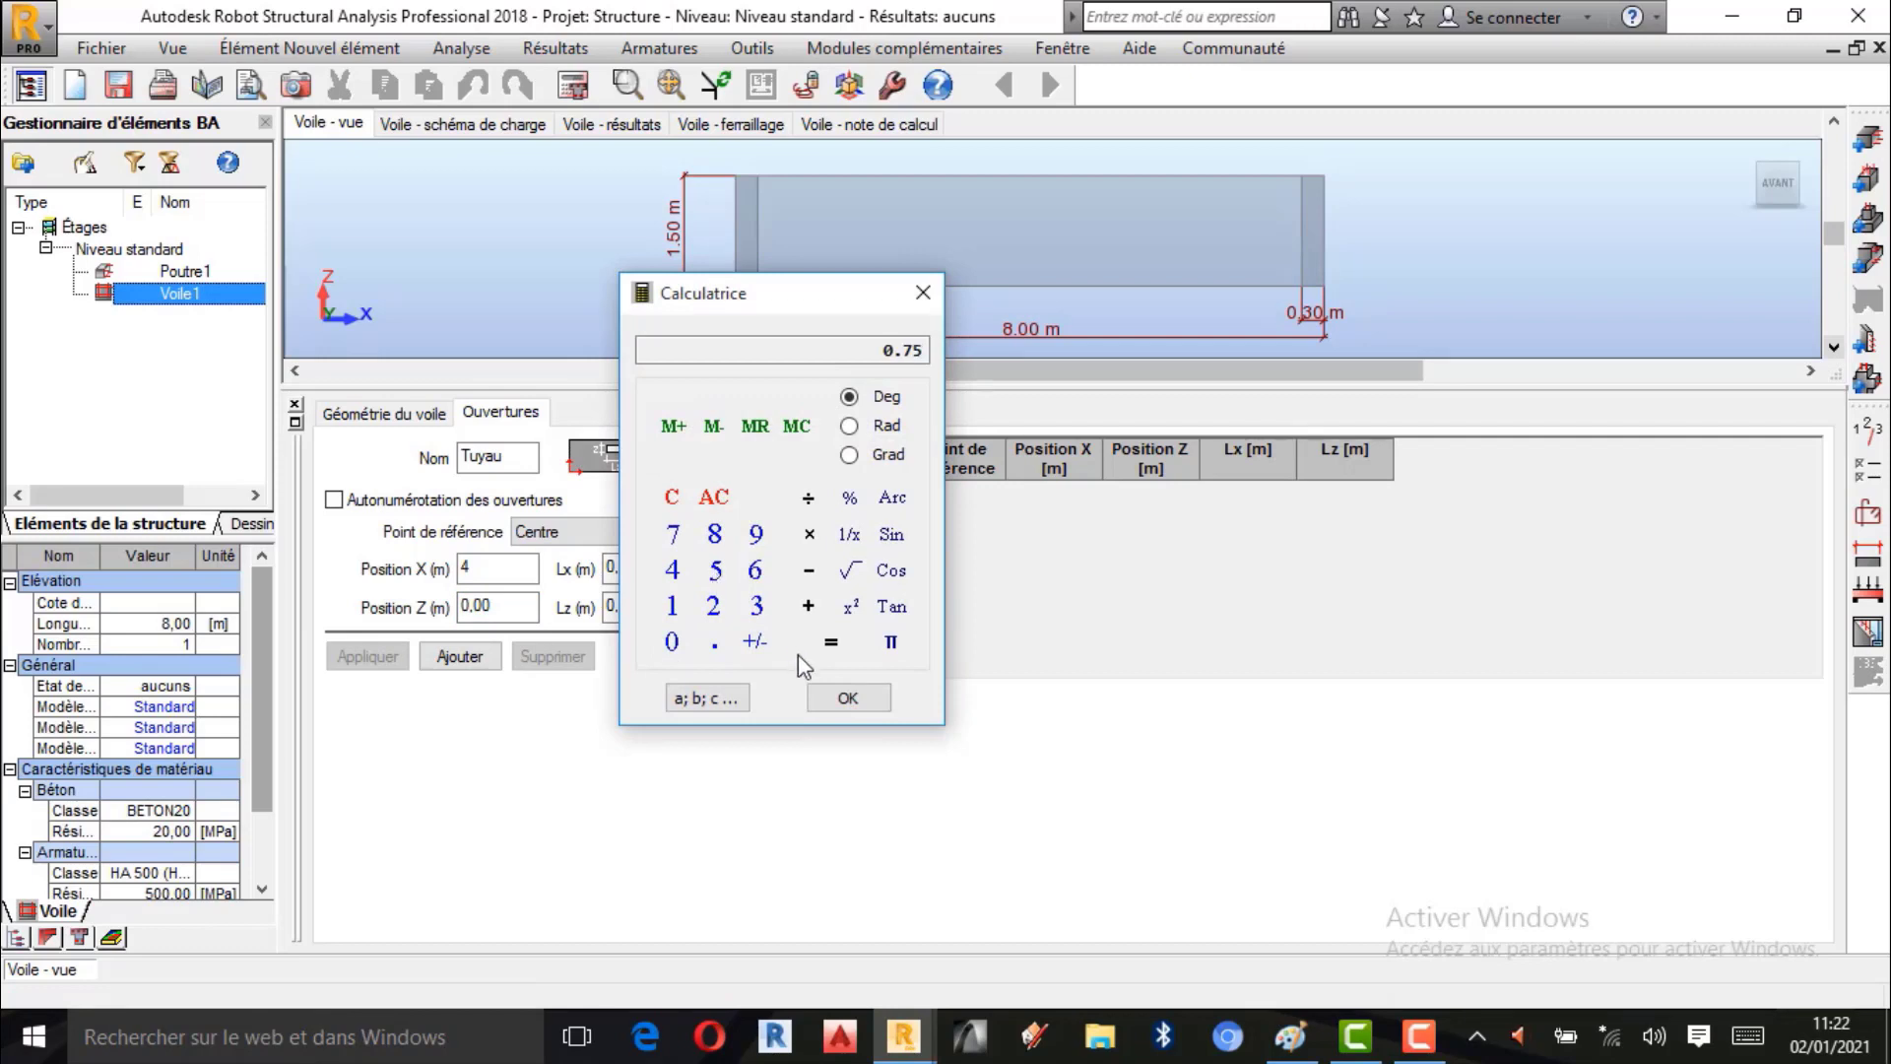
pyautogui.click(848, 698)
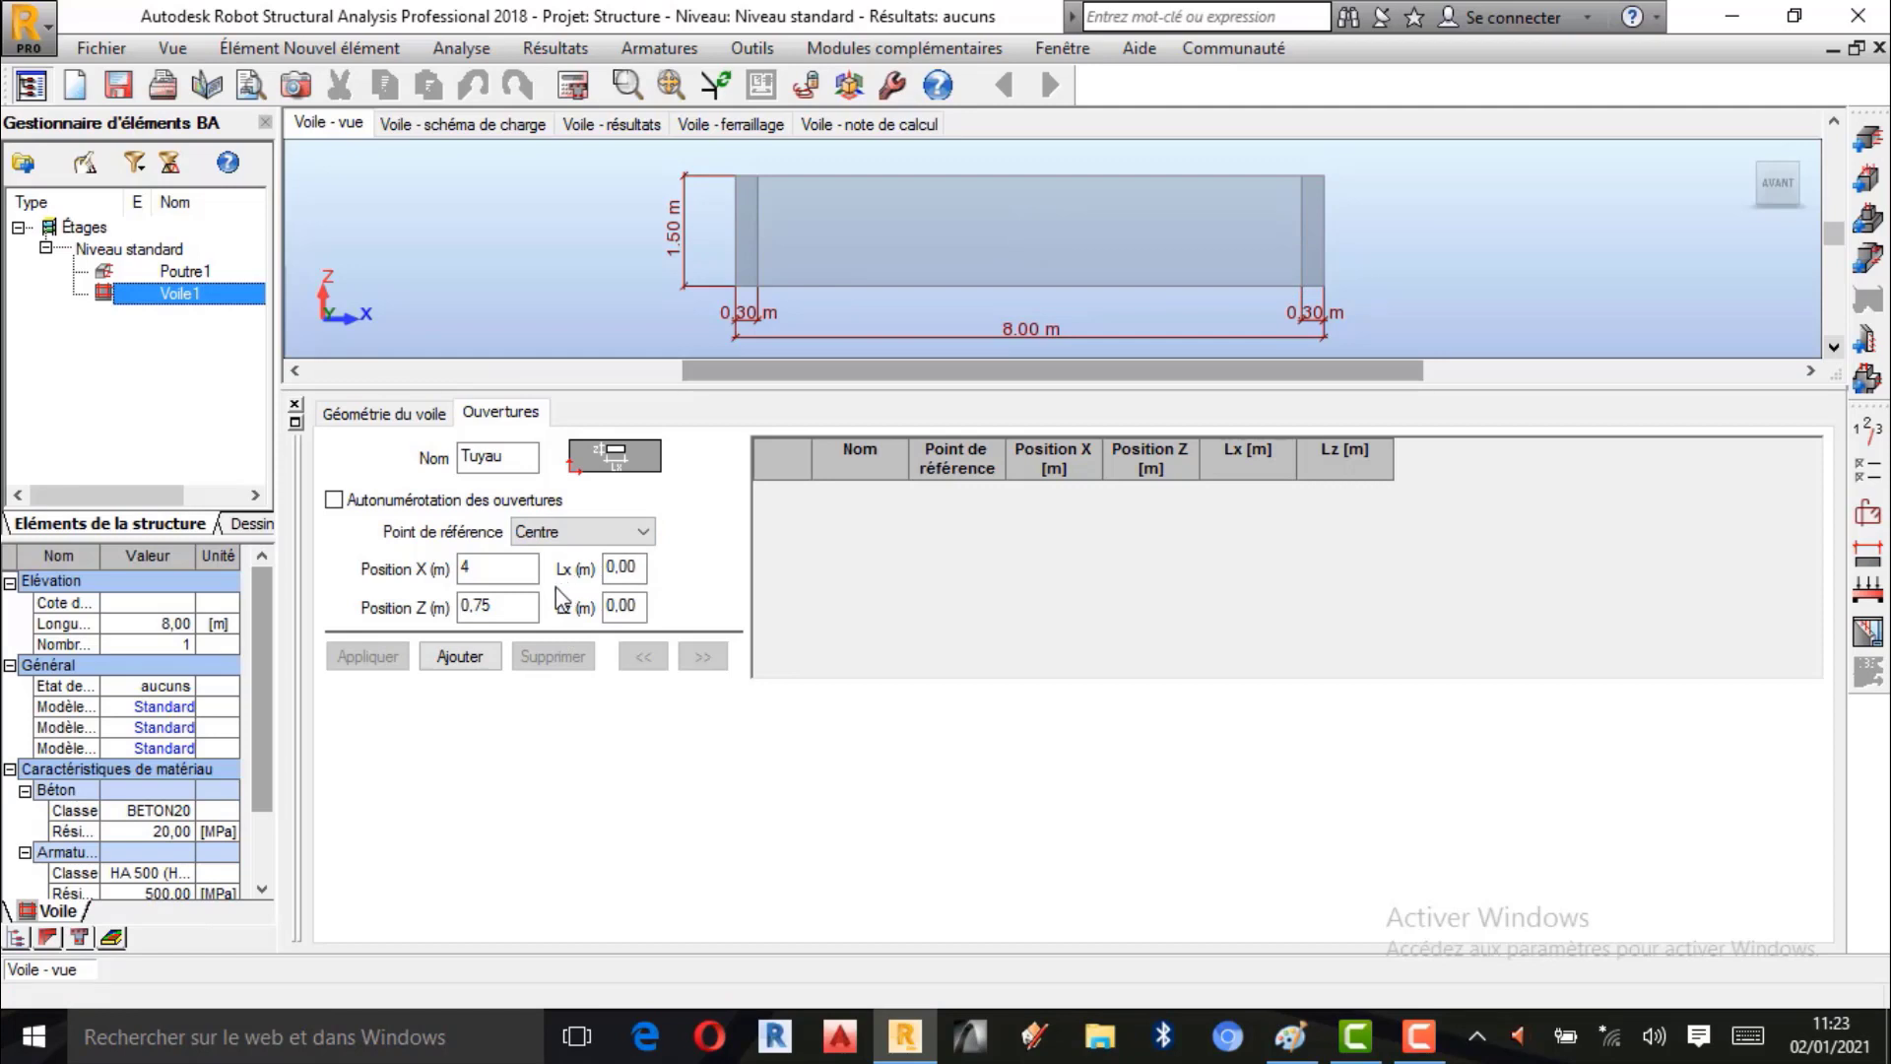
# Size the opening Lx 0,50 m by Lz 0,50 m and add it to the wall.
pyautogui.doubleClick(641, 569)
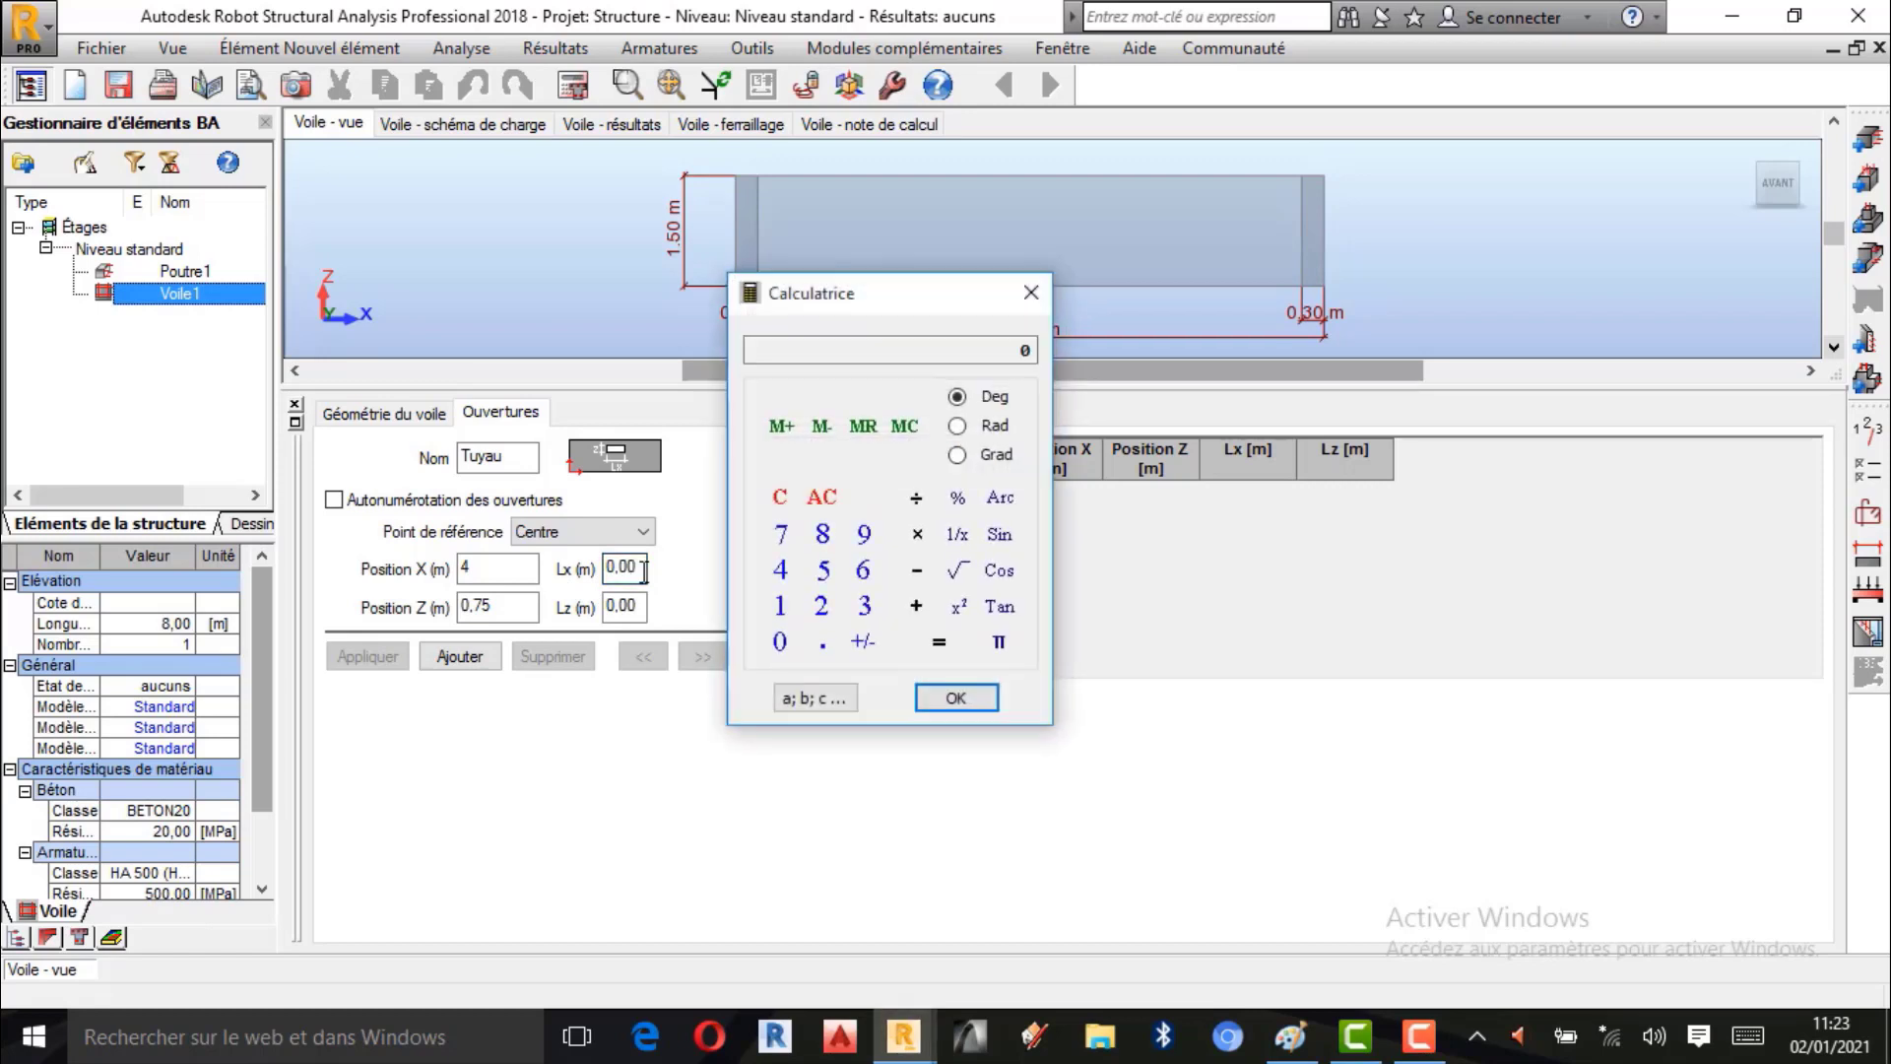
pyautogui.click(825, 650)
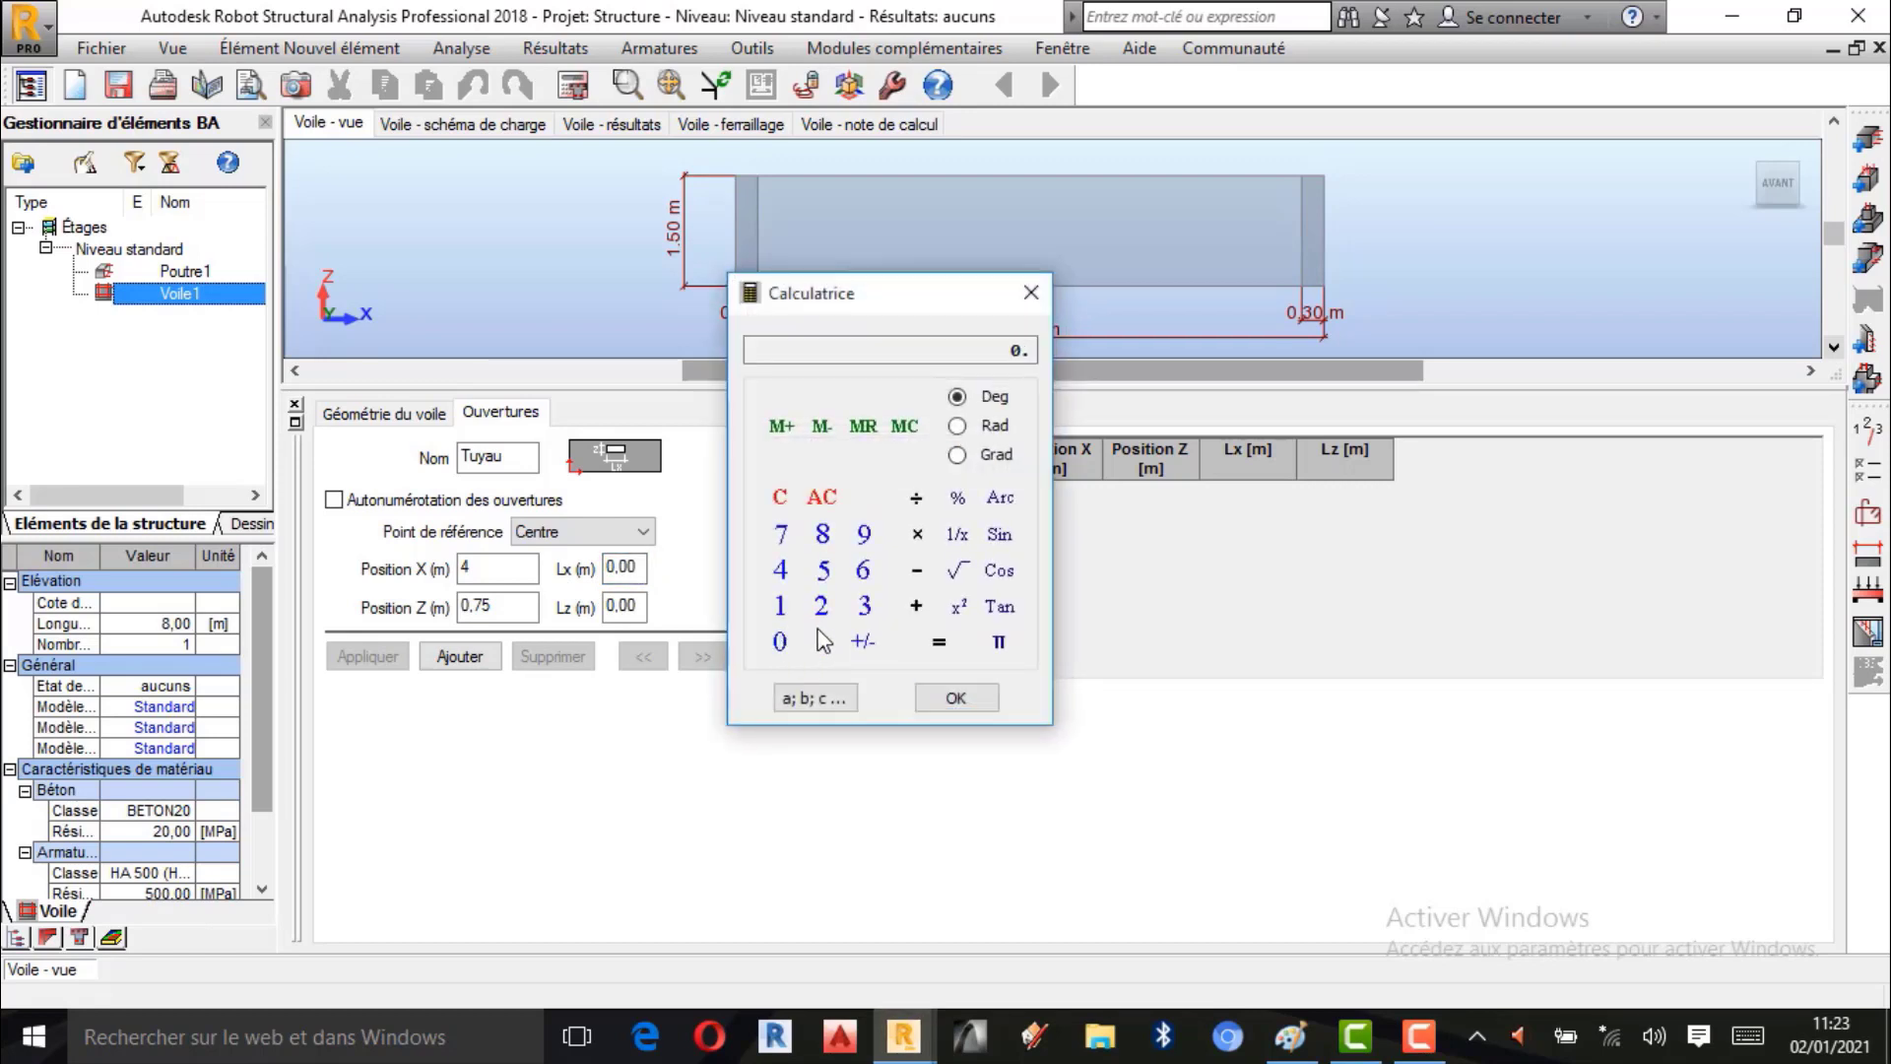
pyautogui.click(835, 576)
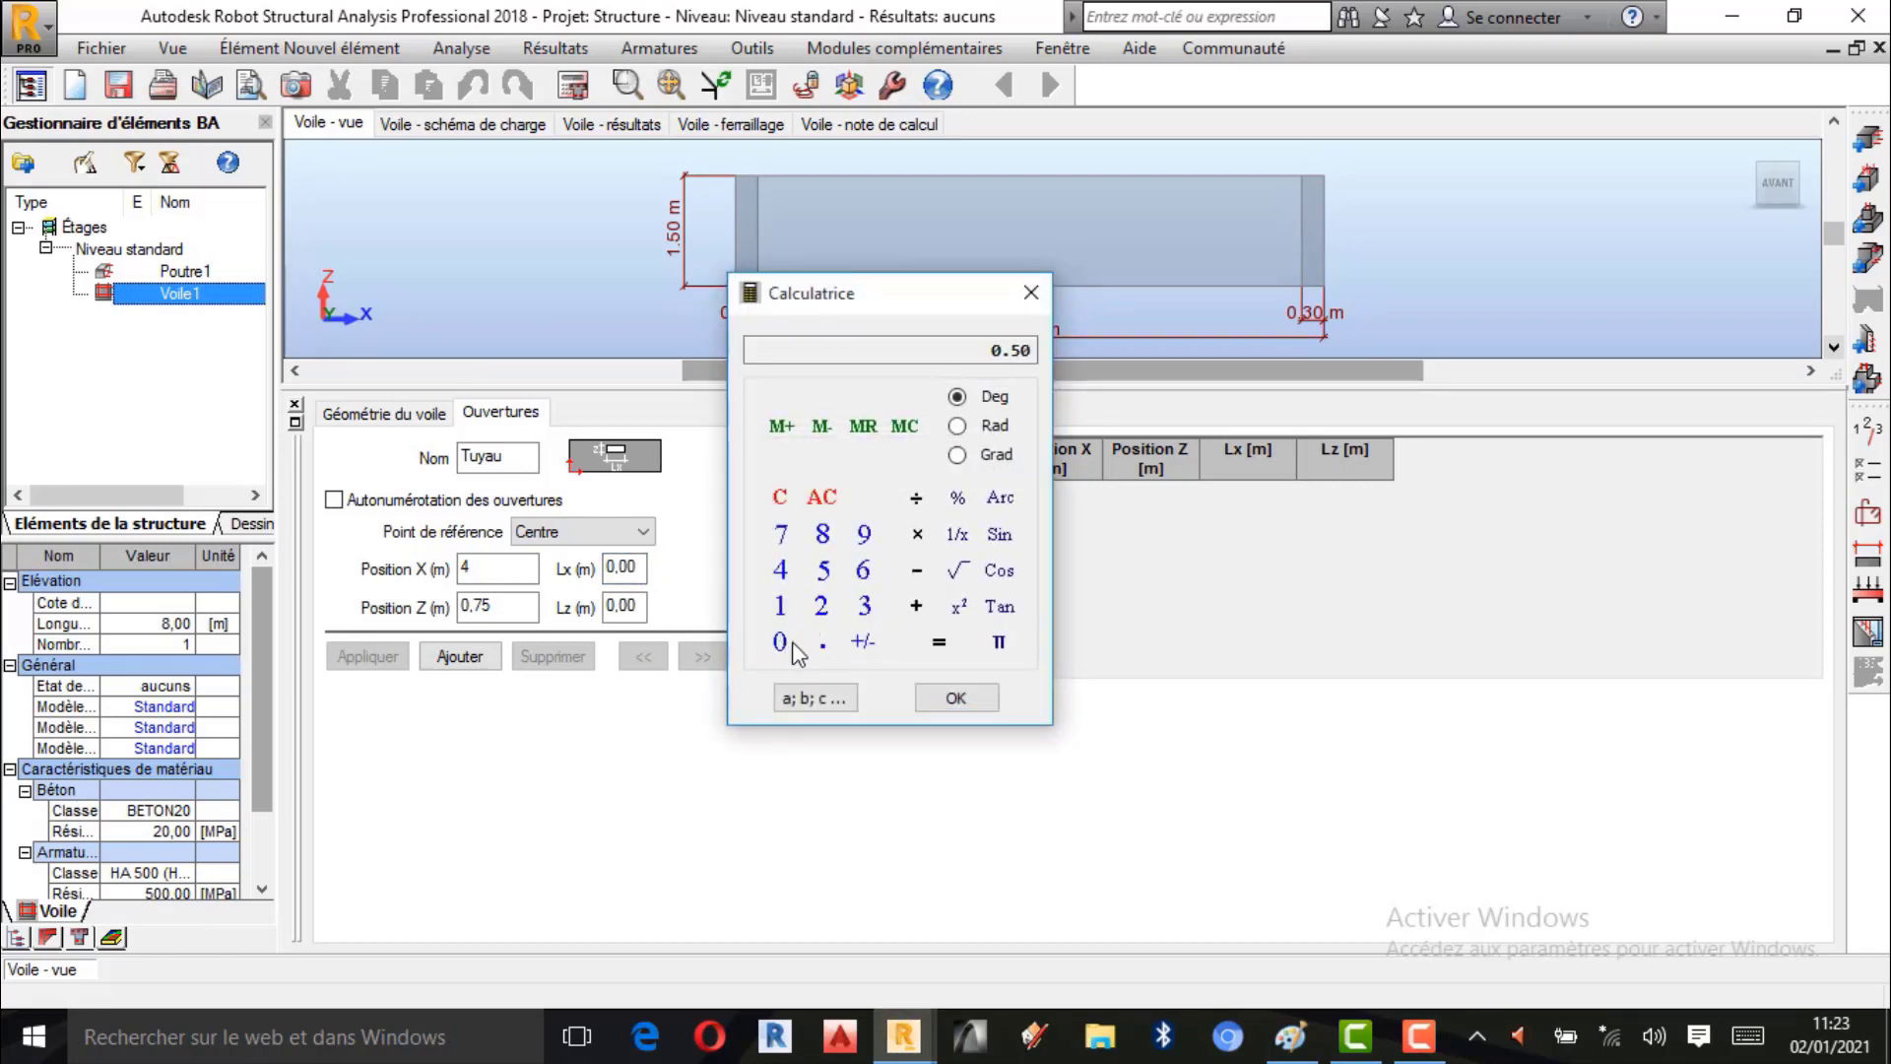
pyautogui.click(955, 697)
pyautogui.click(1032, 292)
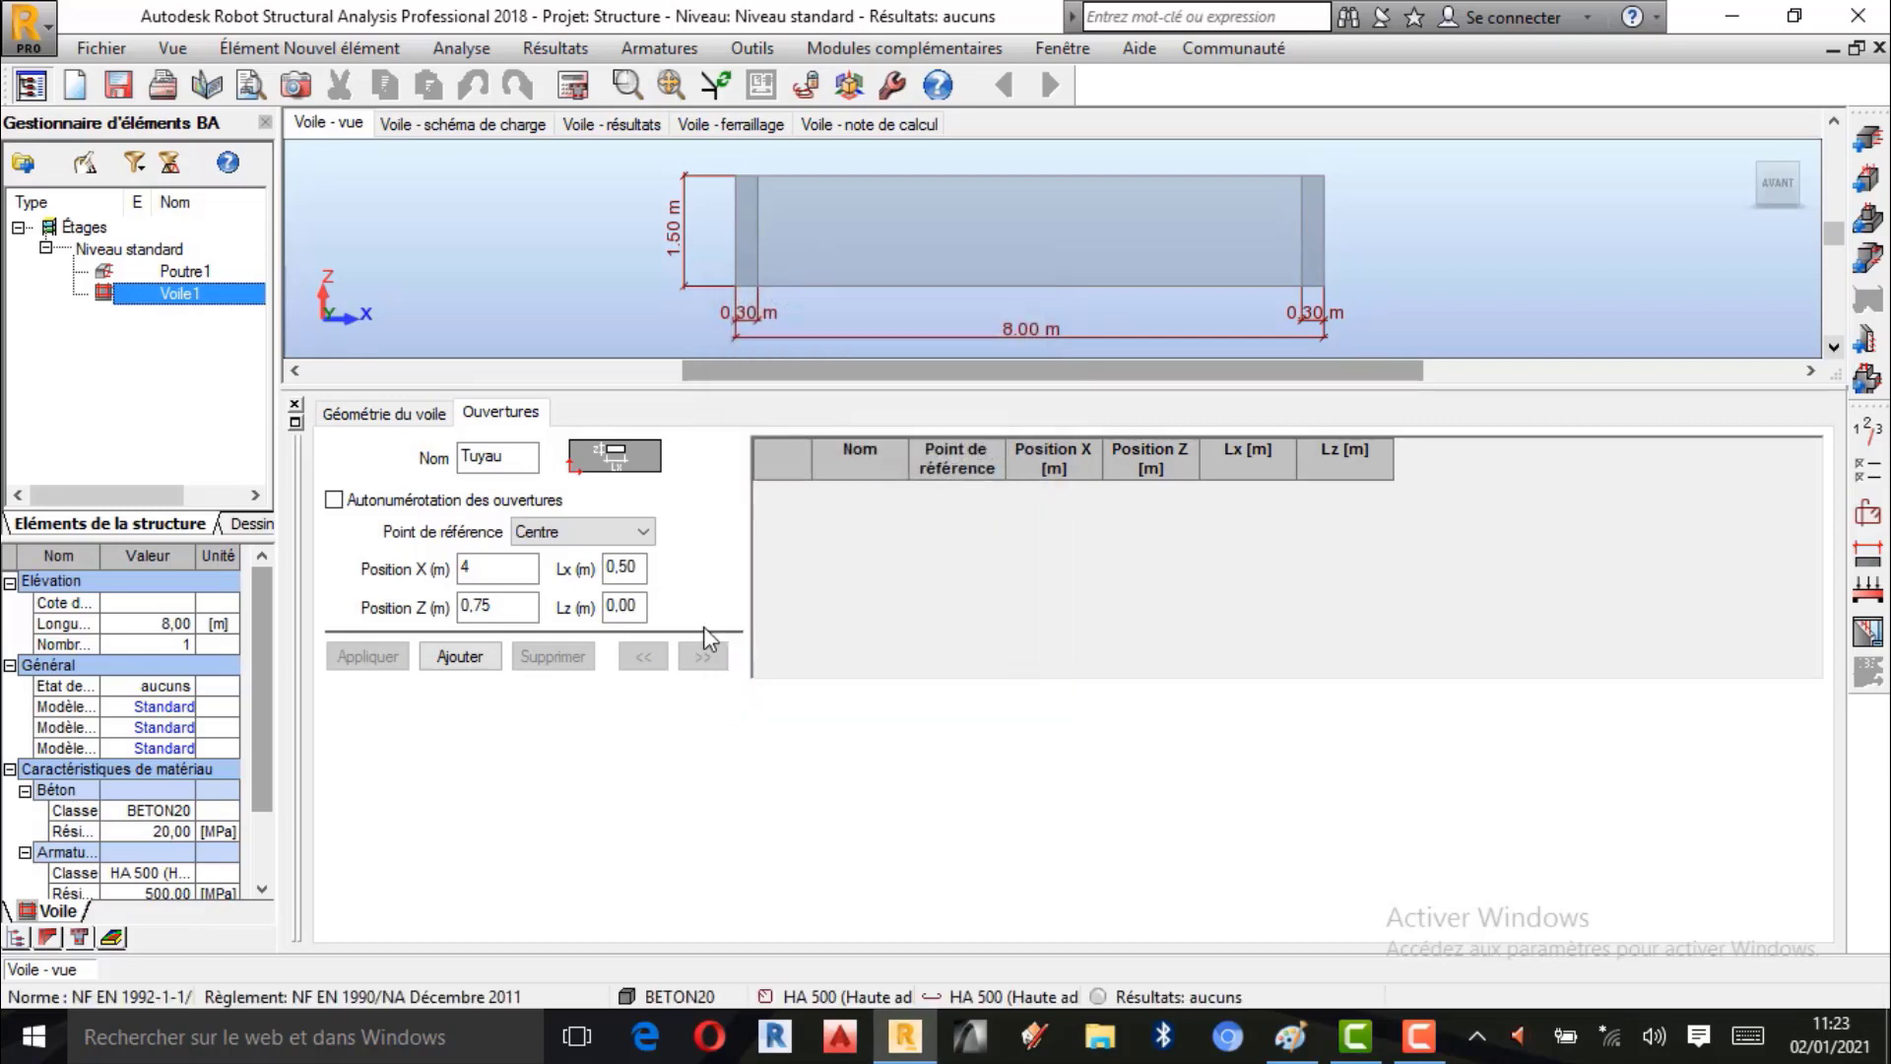
pyautogui.click(635, 606)
pyautogui.click(779, 645)
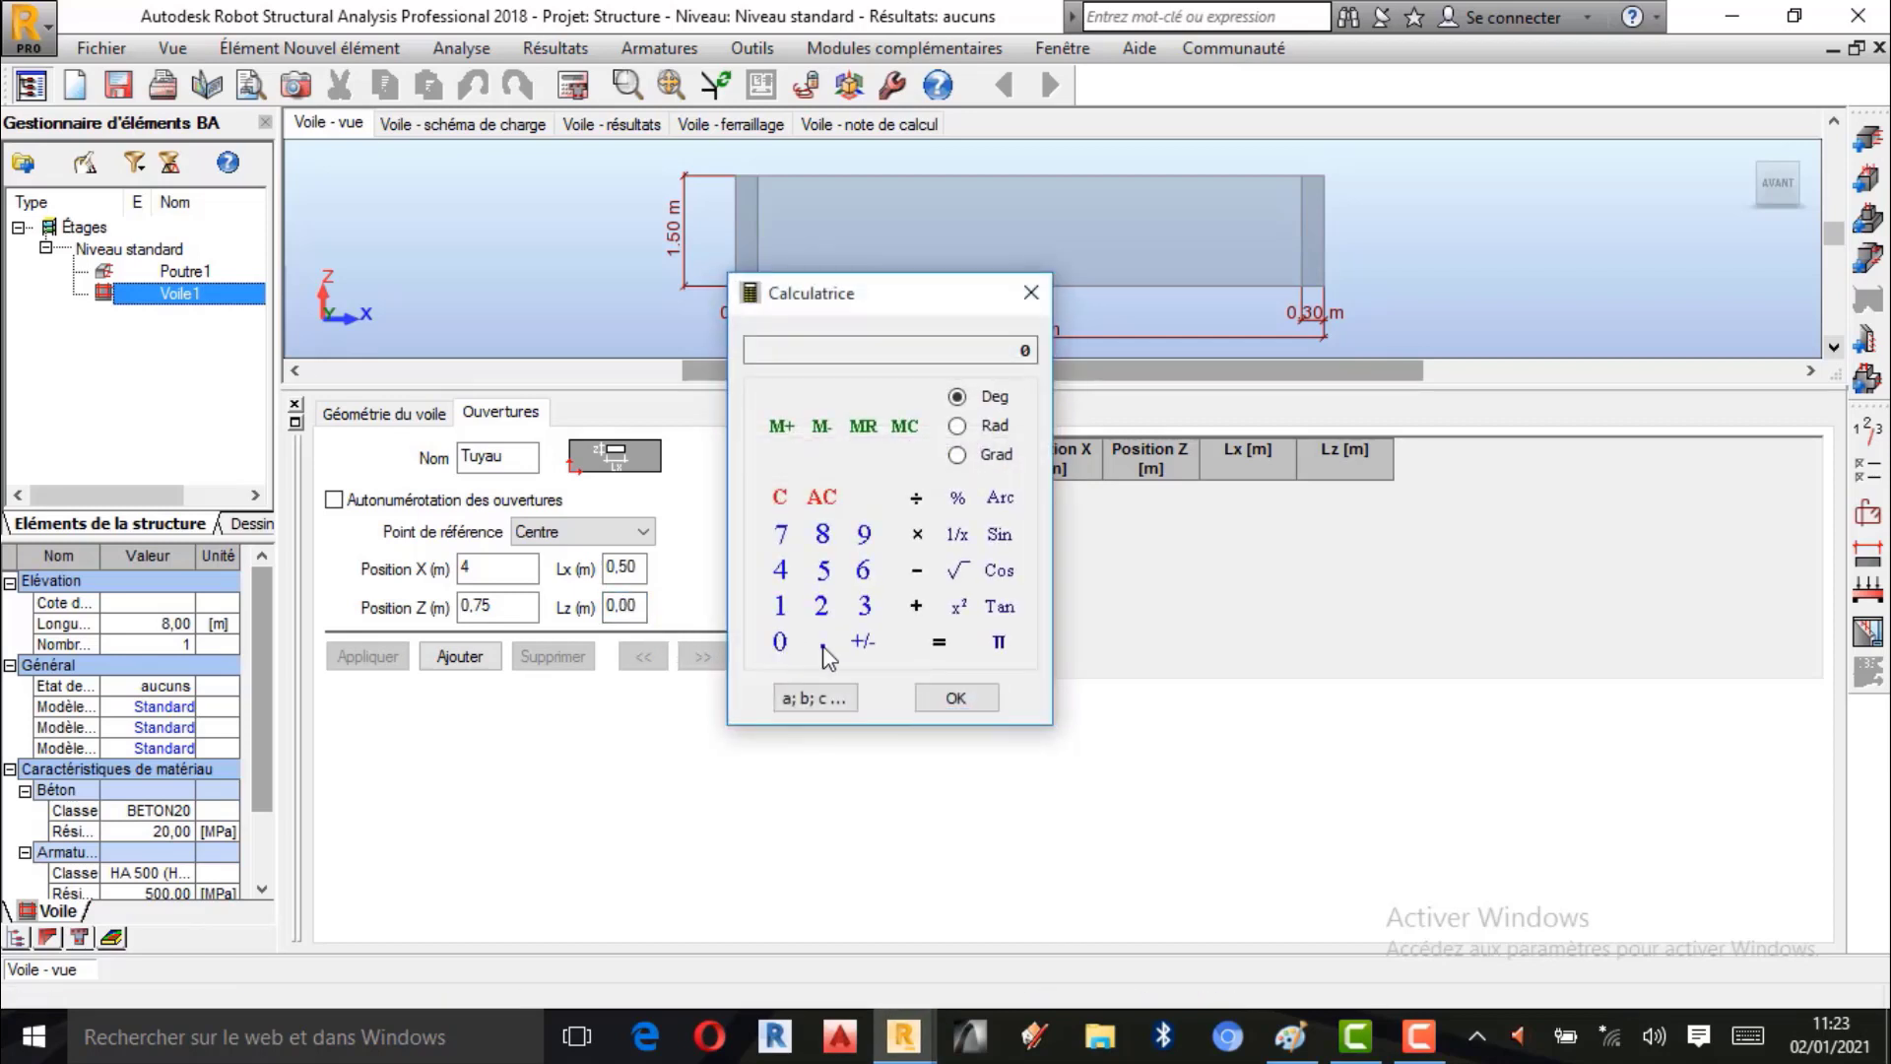
pyautogui.click(823, 645)
pyautogui.click(826, 573)
pyautogui.click(956, 697)
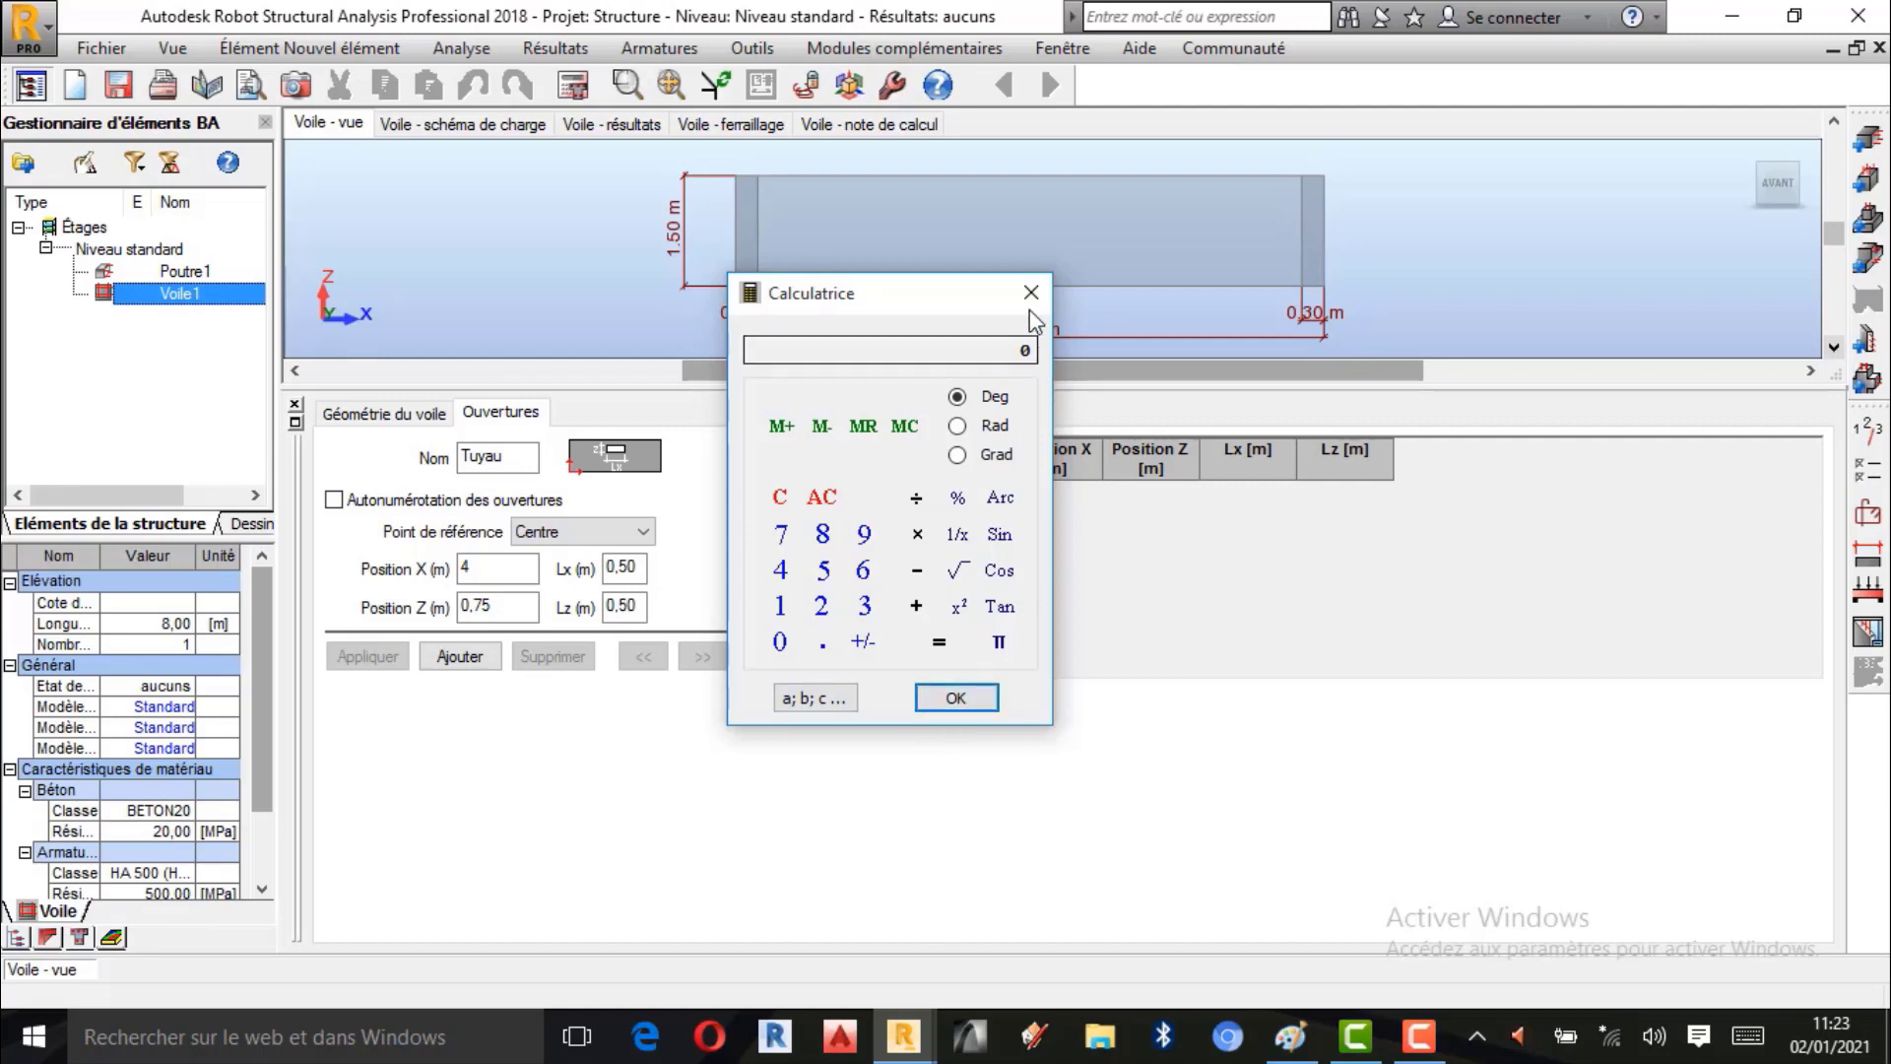
pyautogui.click(956, 697)
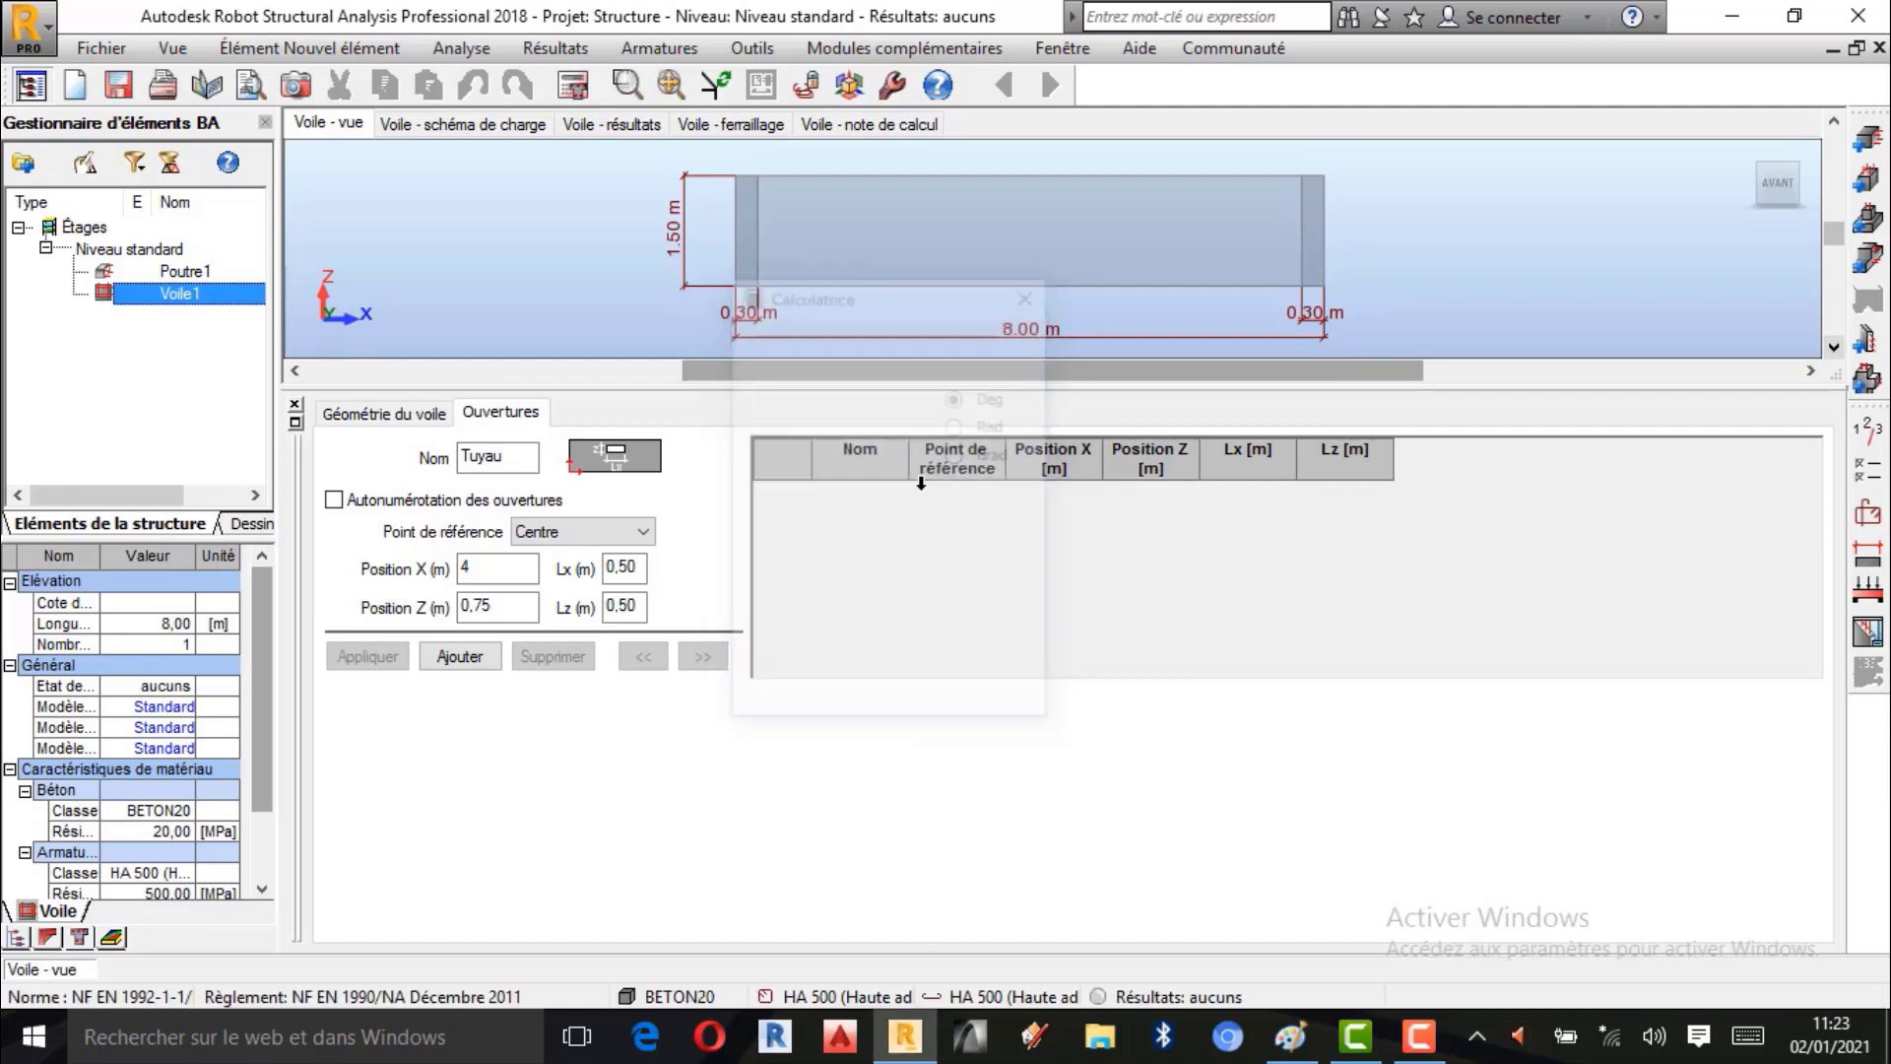
pyautogui.click(471, 657)
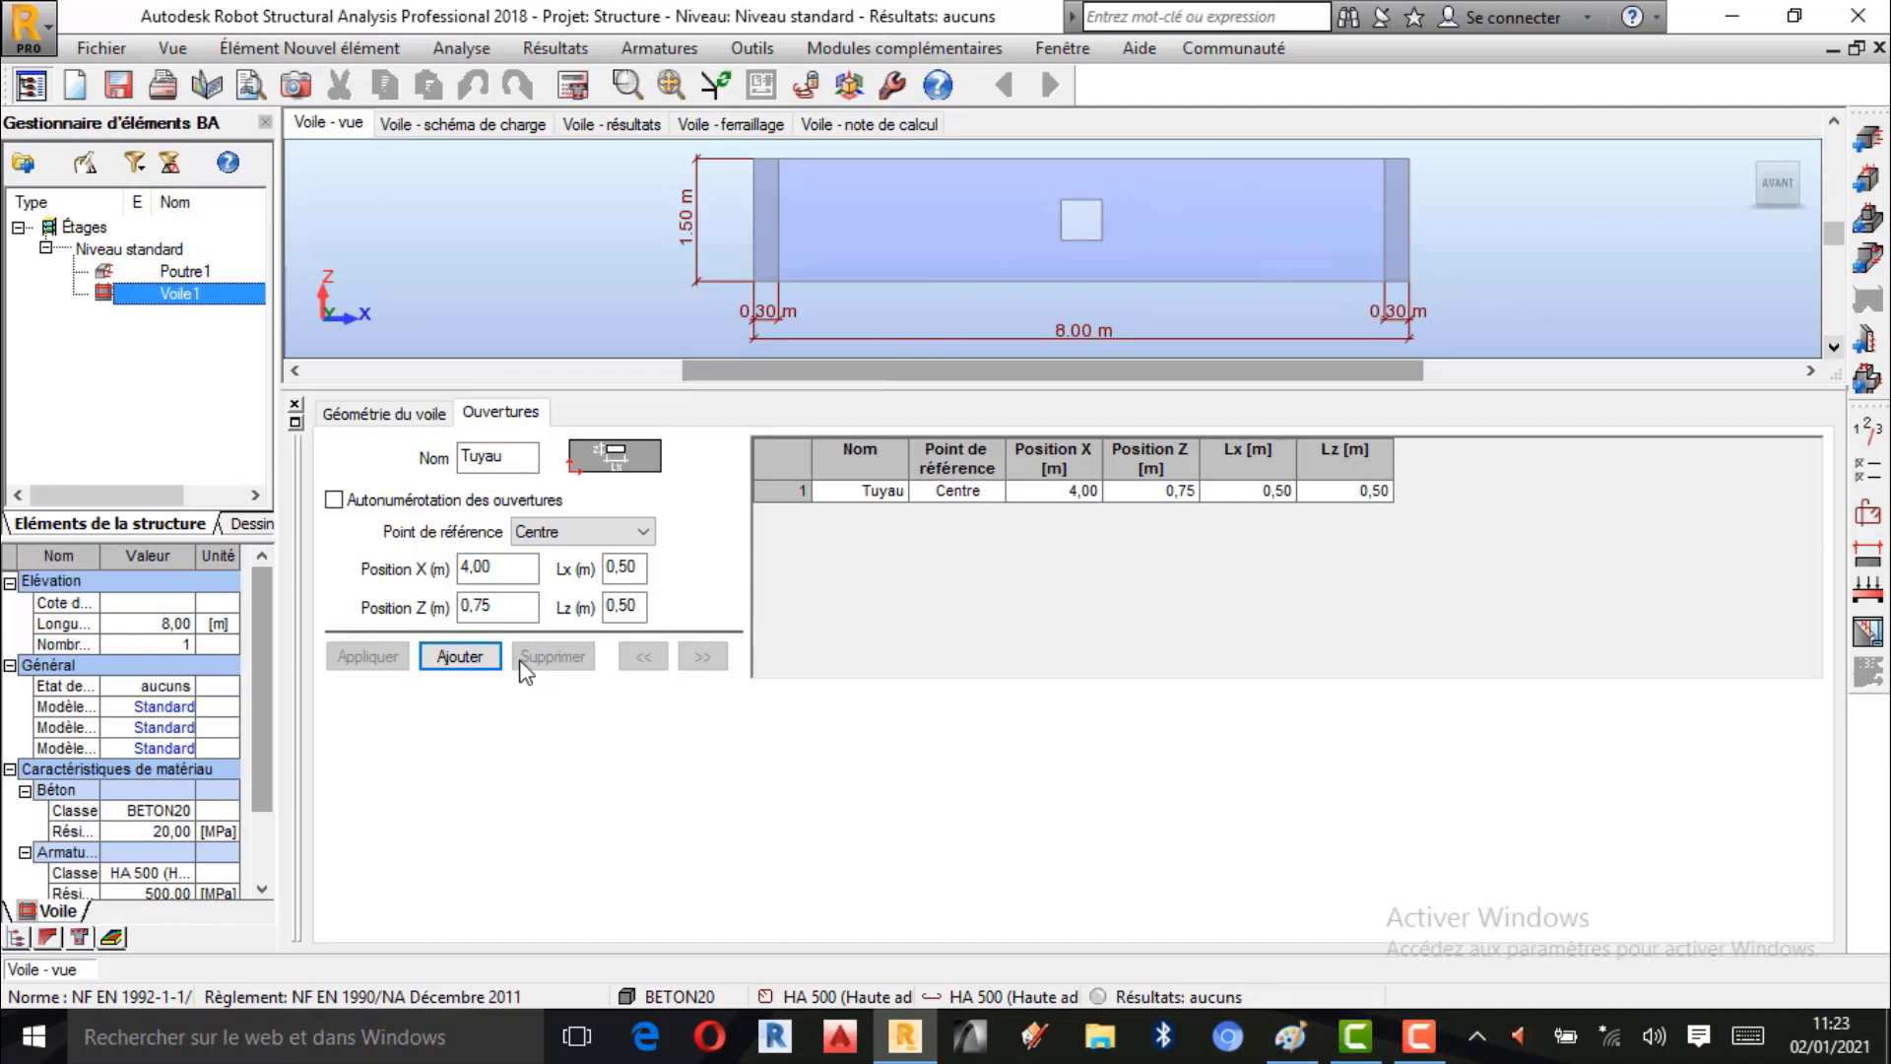
pyautogui.doubleClick(640, 568)
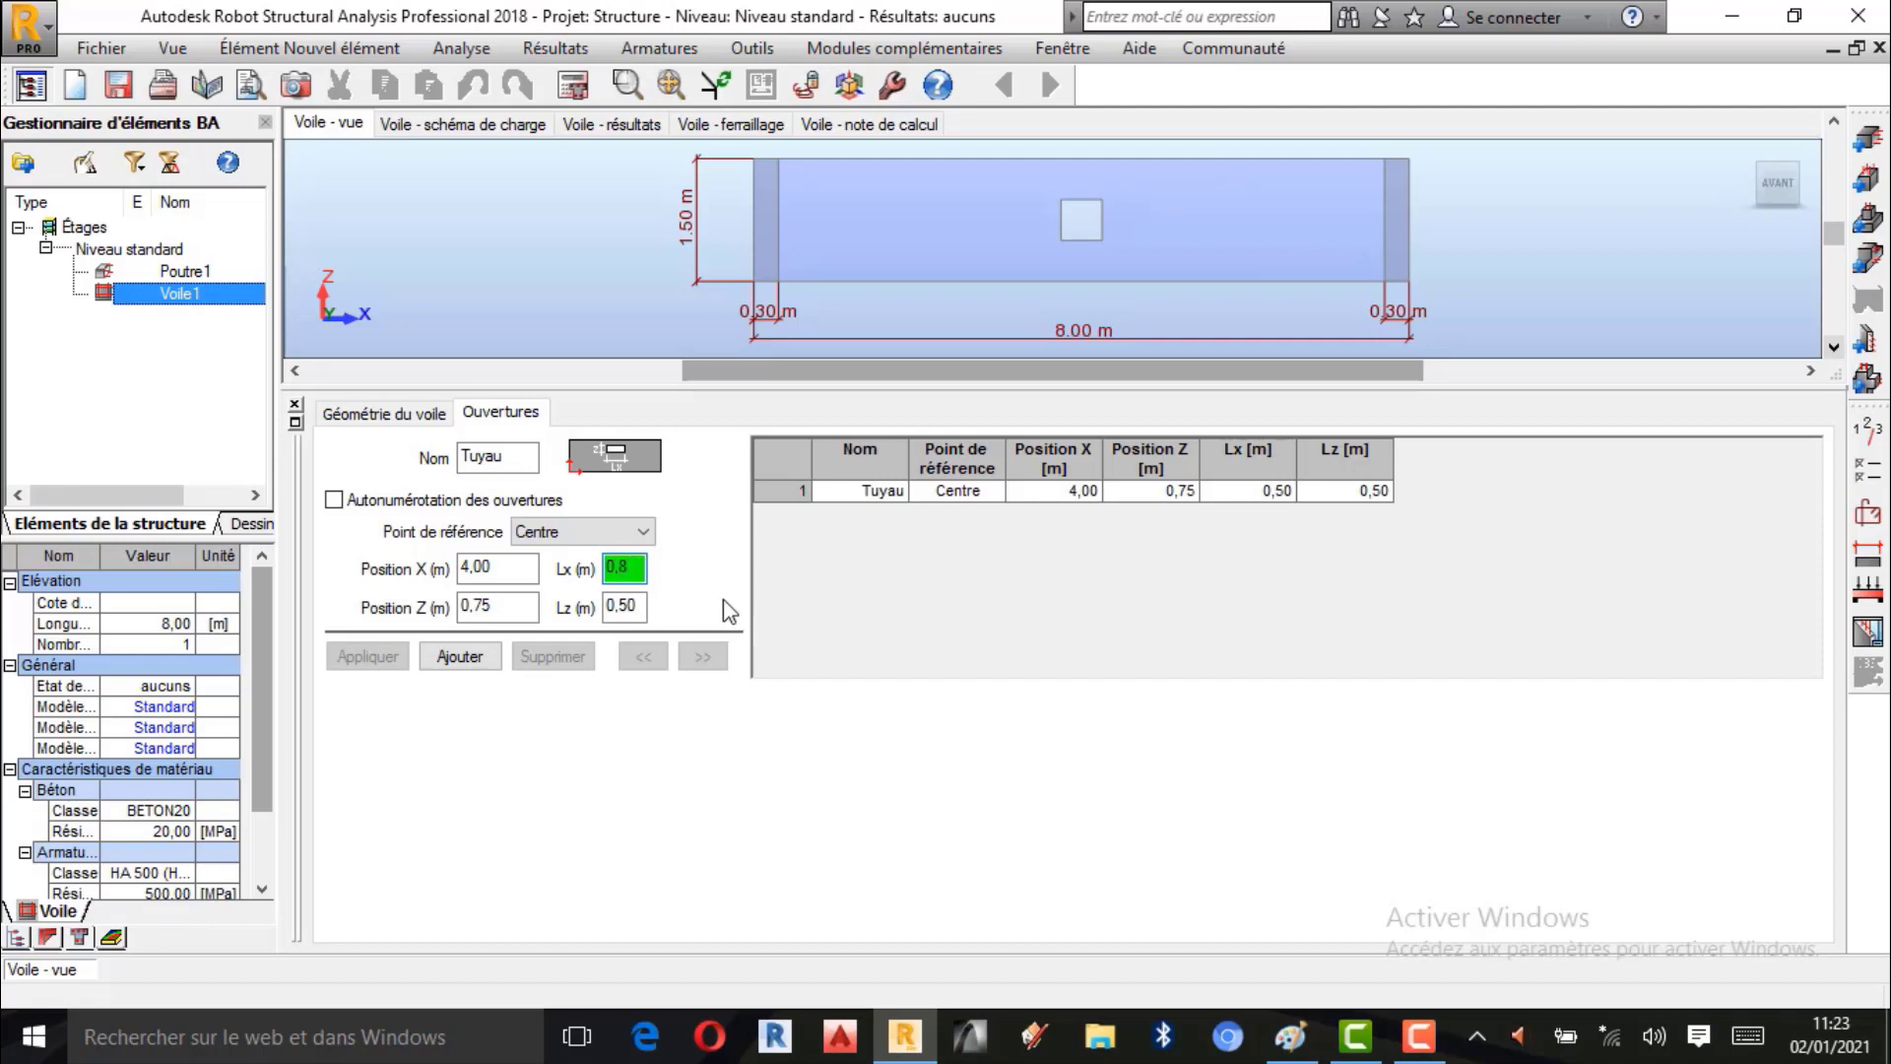
pyautogui.doubleClick(641, 603)
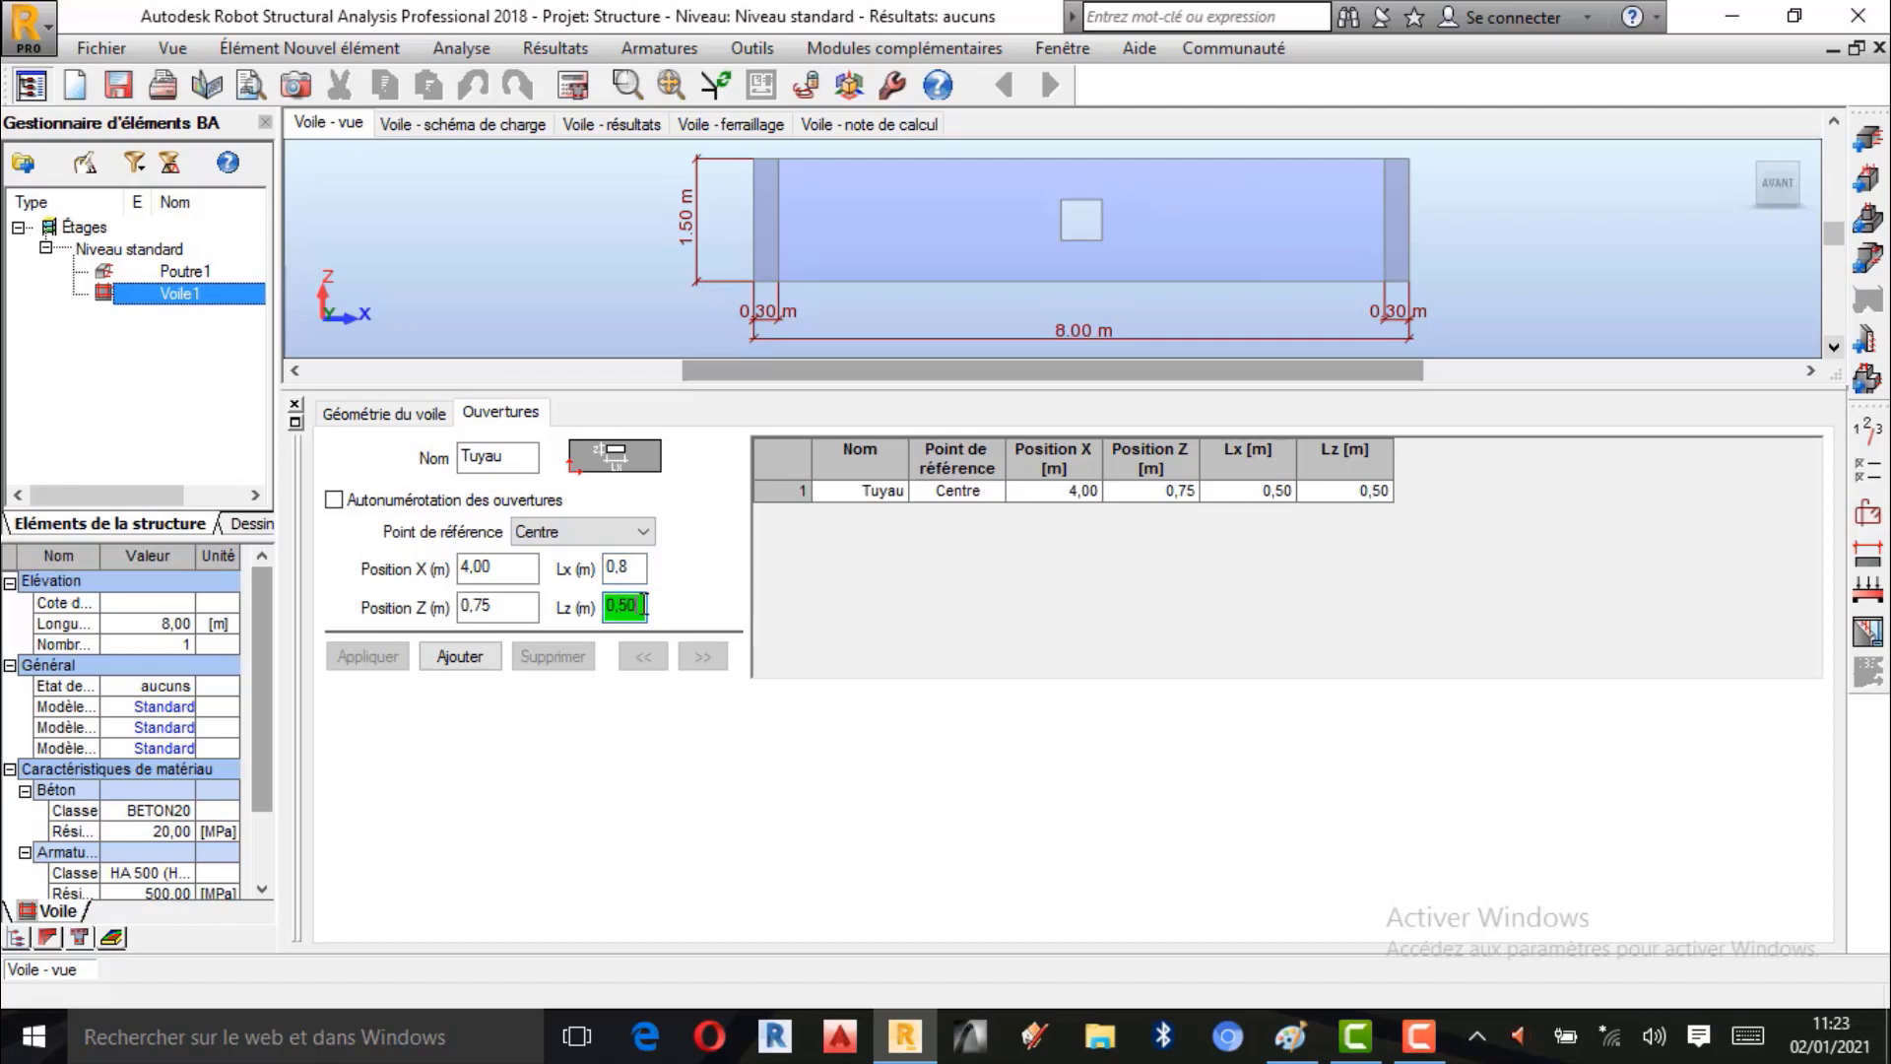
pyautogui.write('0,')
pyautogui.click(460, 657)
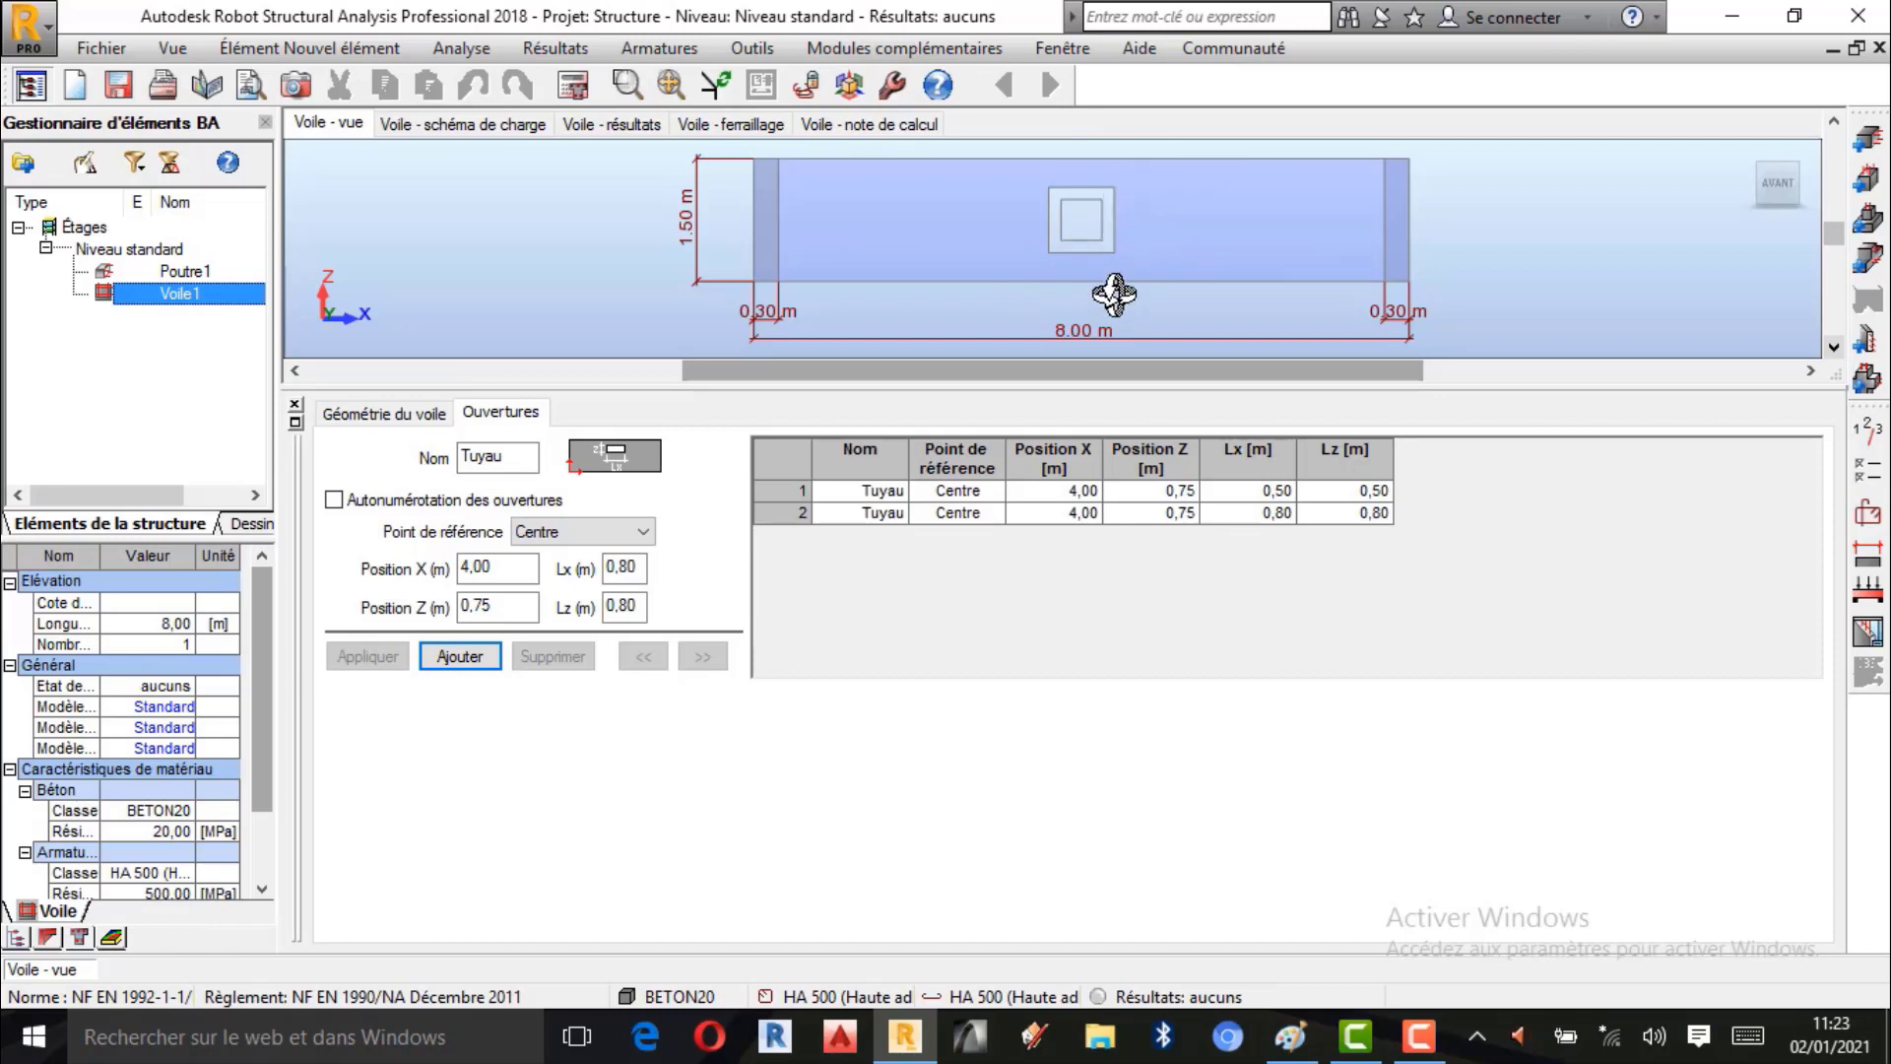
pyautogui.rightClick(1525, 302)
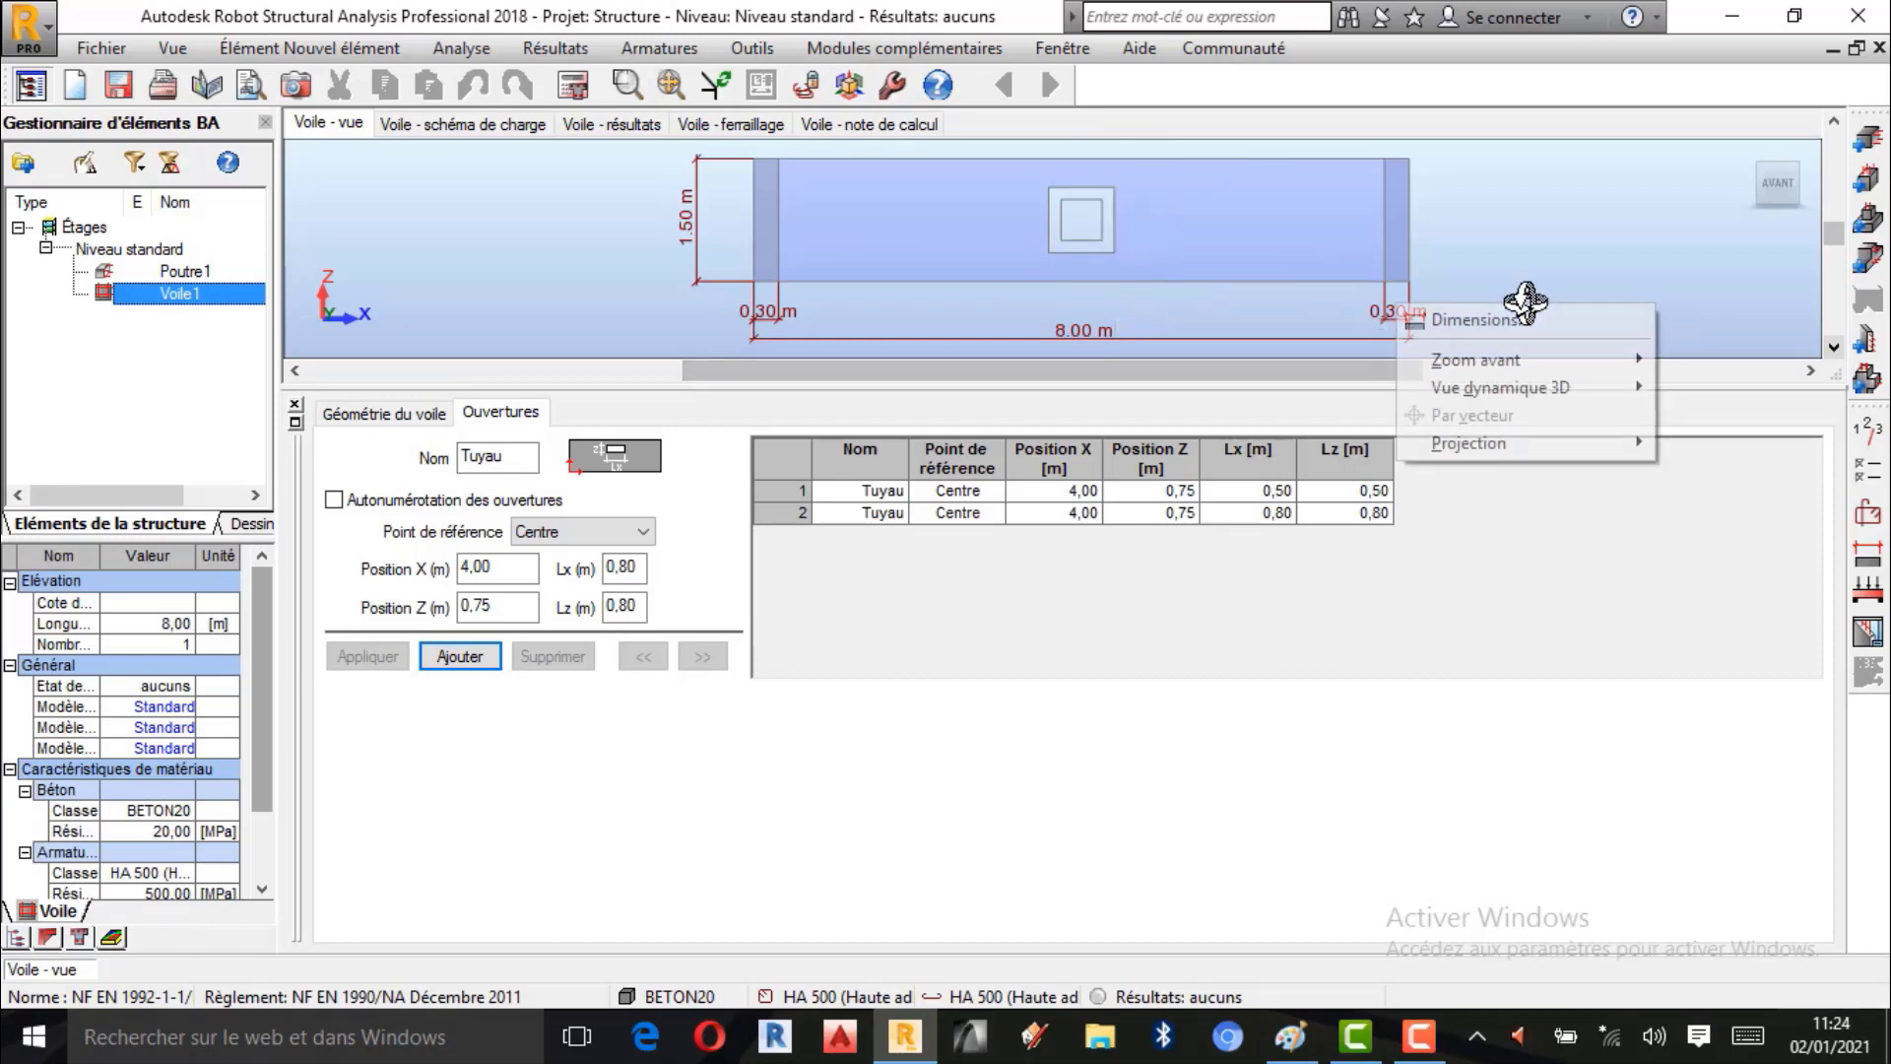
pyautogui.rightClick(1531, 180)
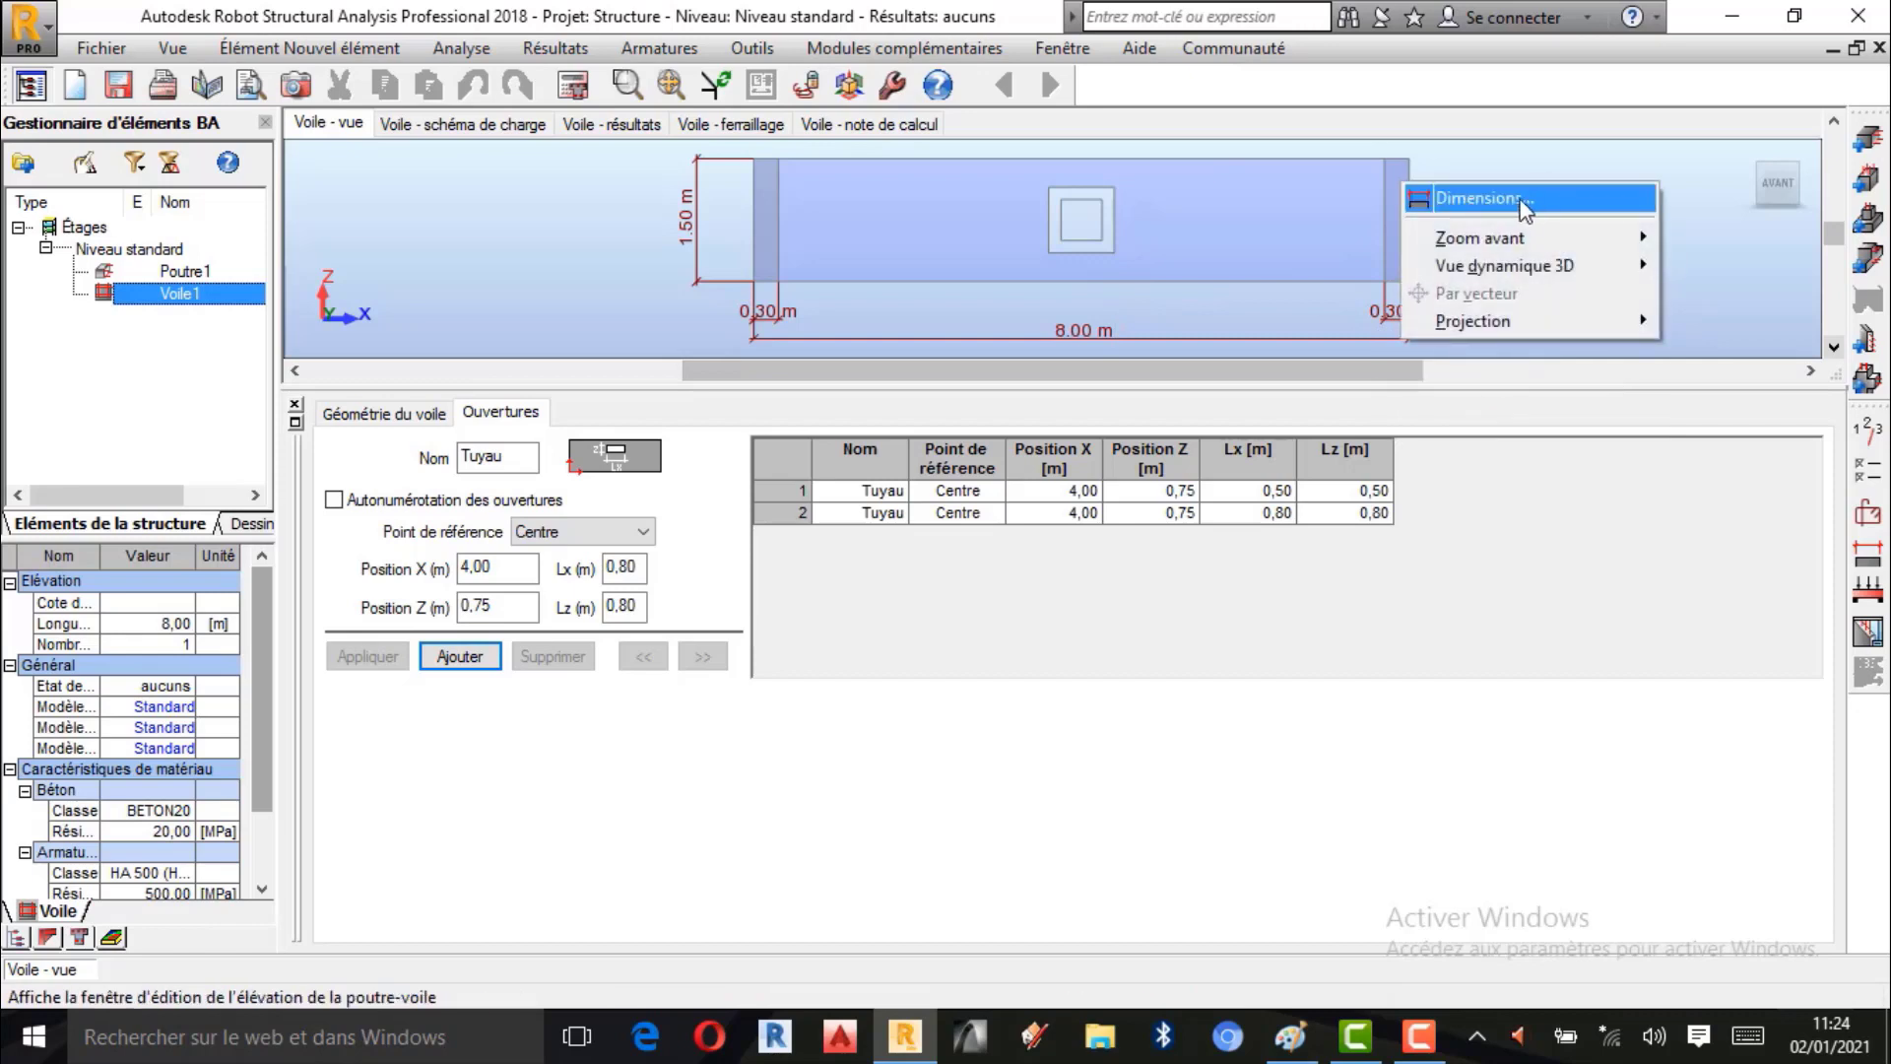
pyautogui.click(1524, 203)
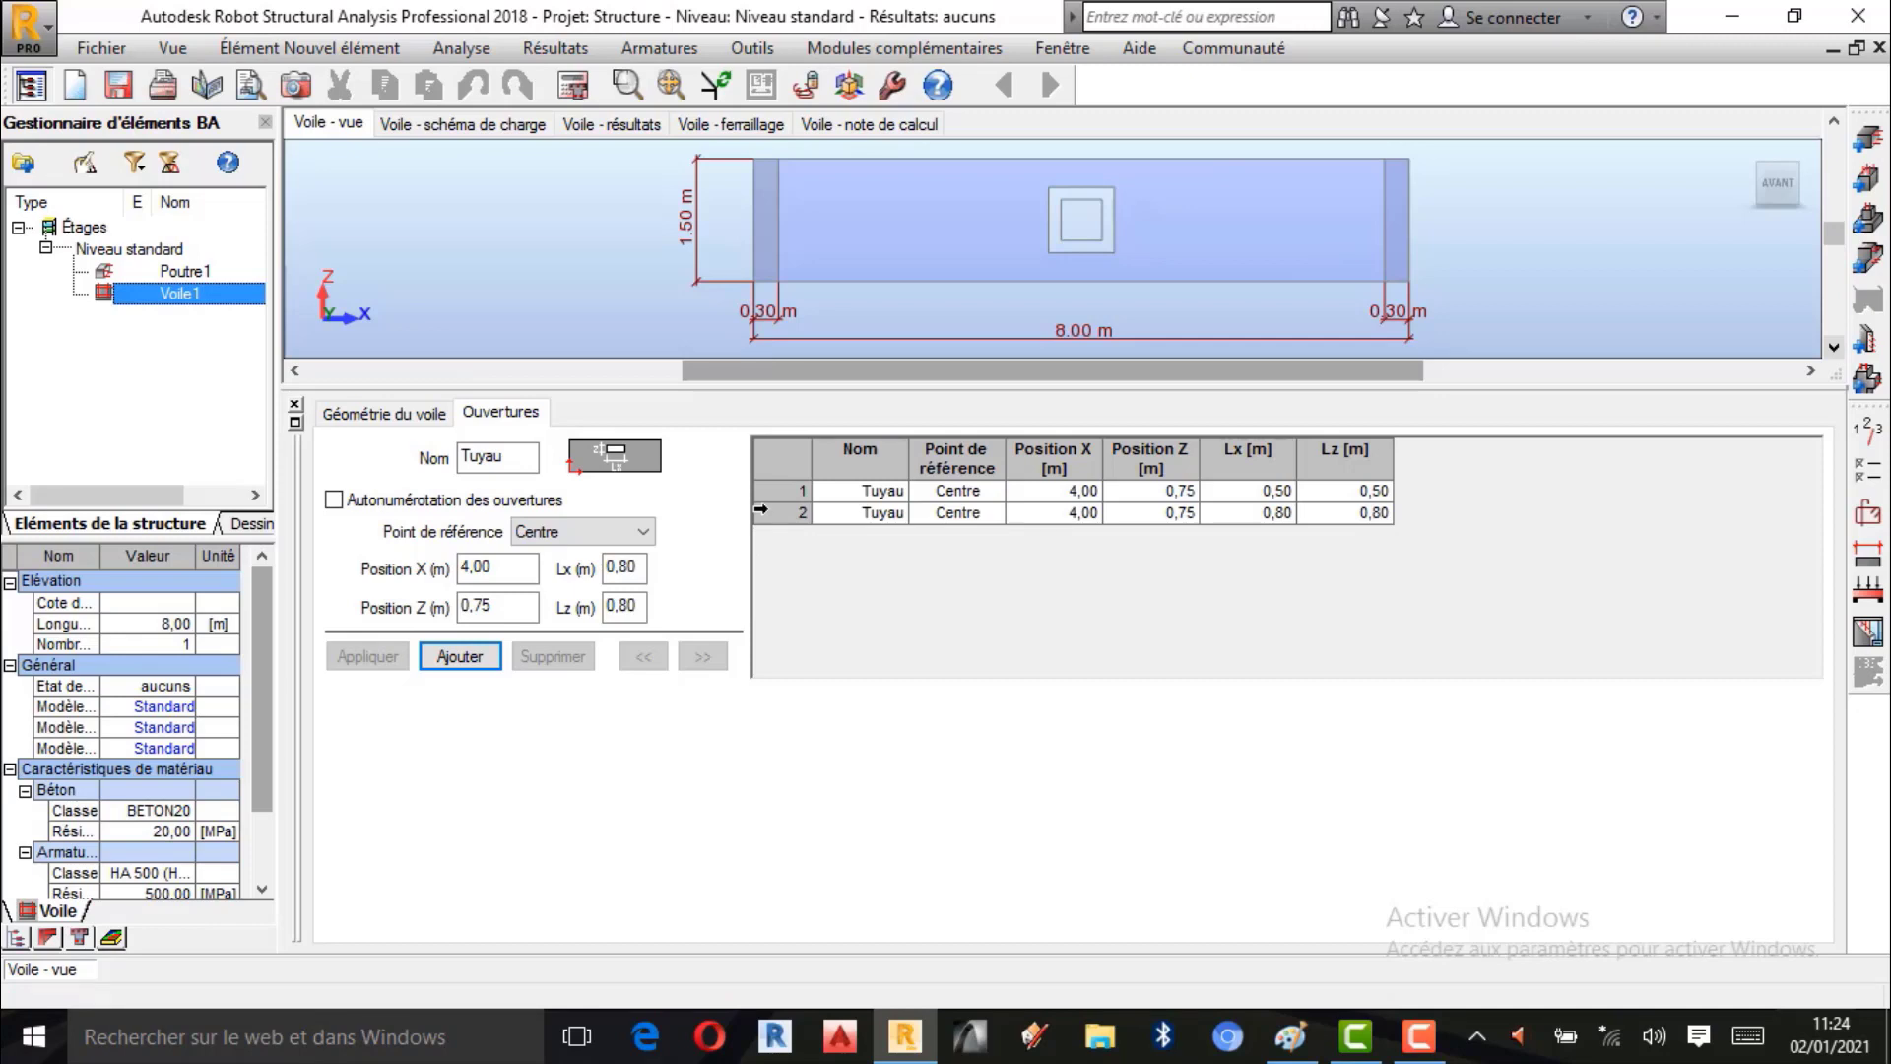
pyautogui.click(760, 509)
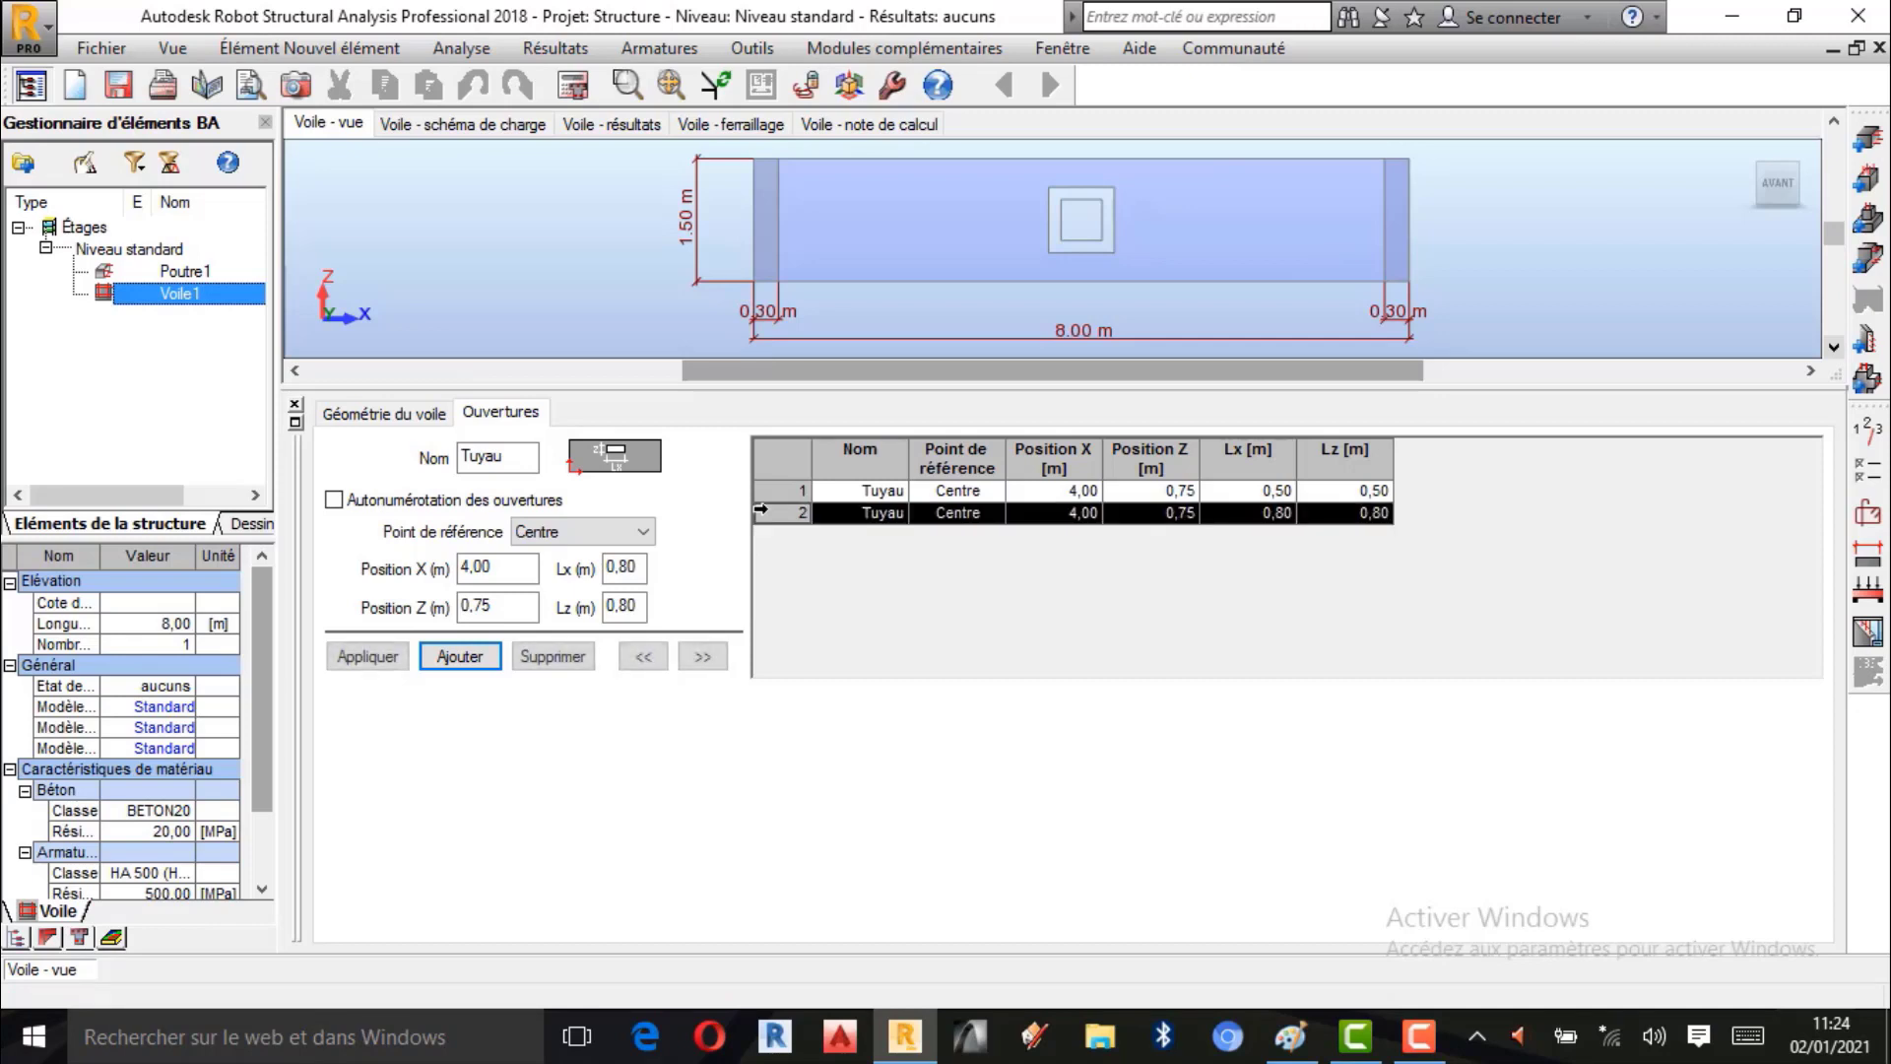
pyautogui.click(747, 513)
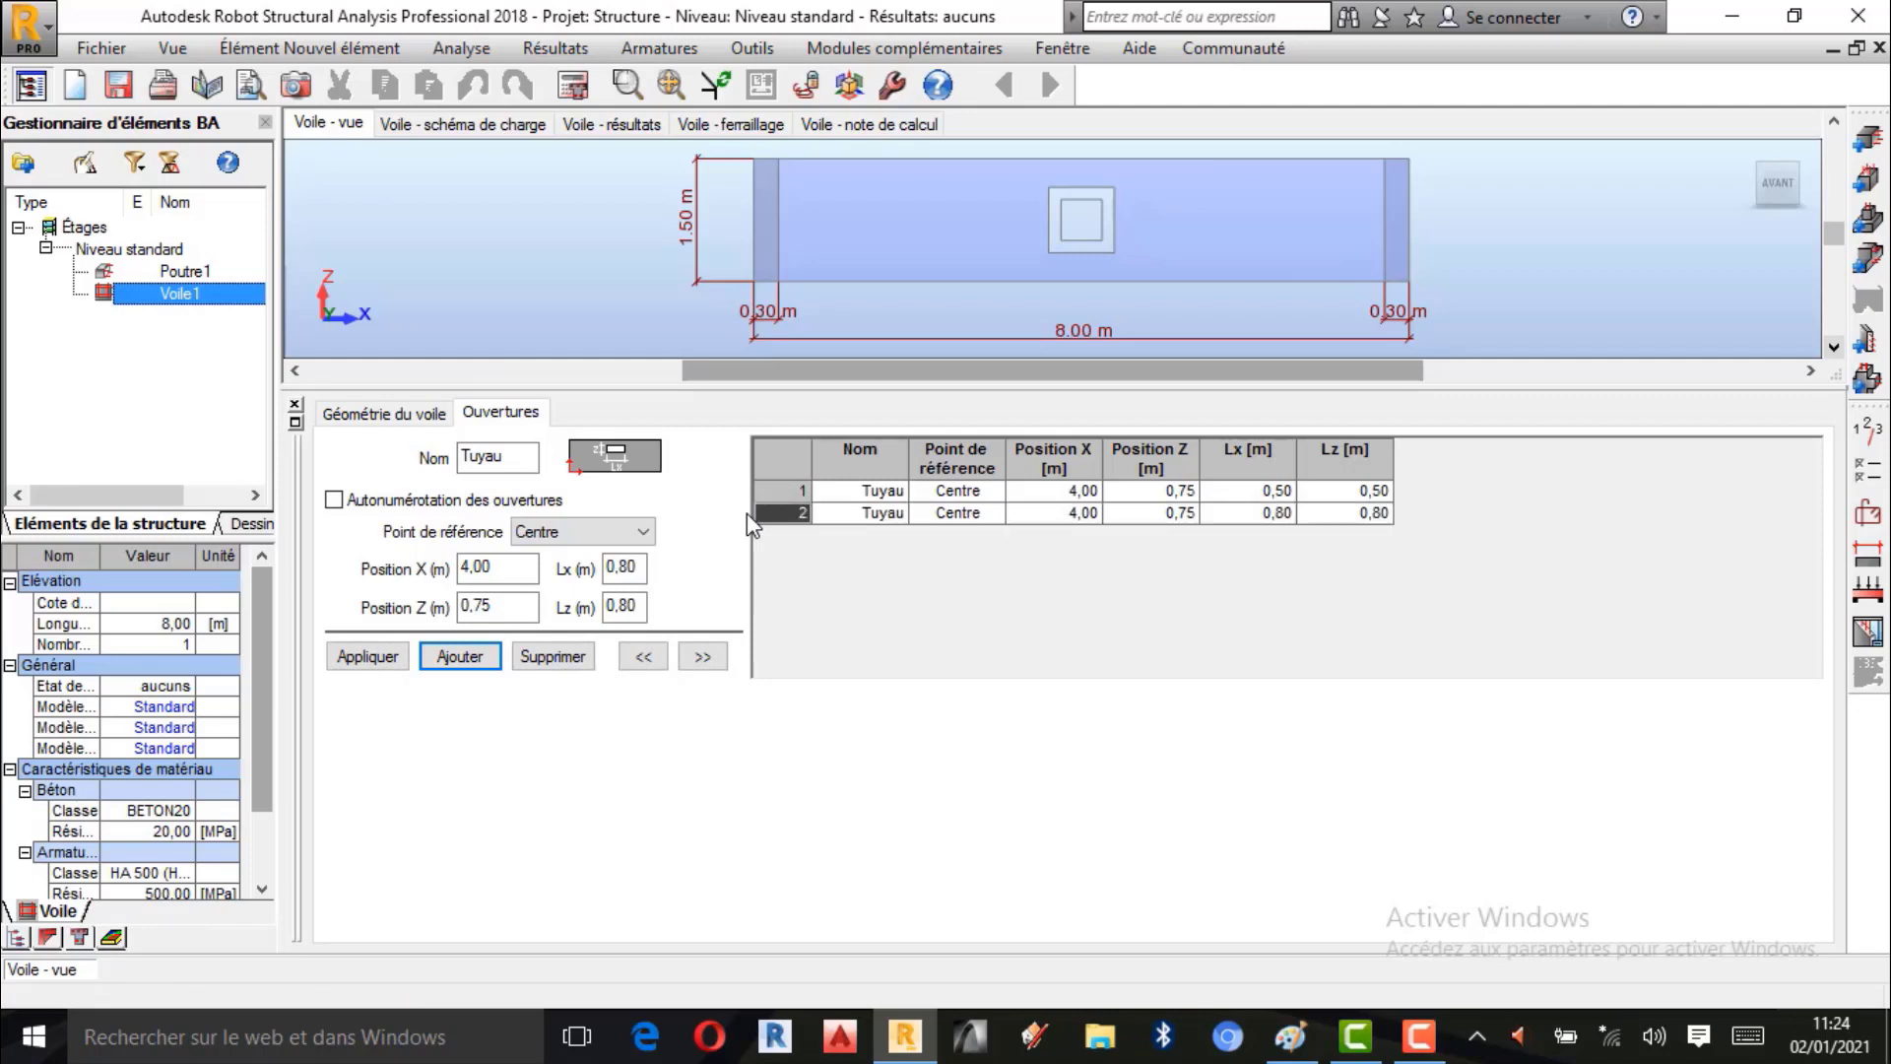
pyautogui.press('Delete')
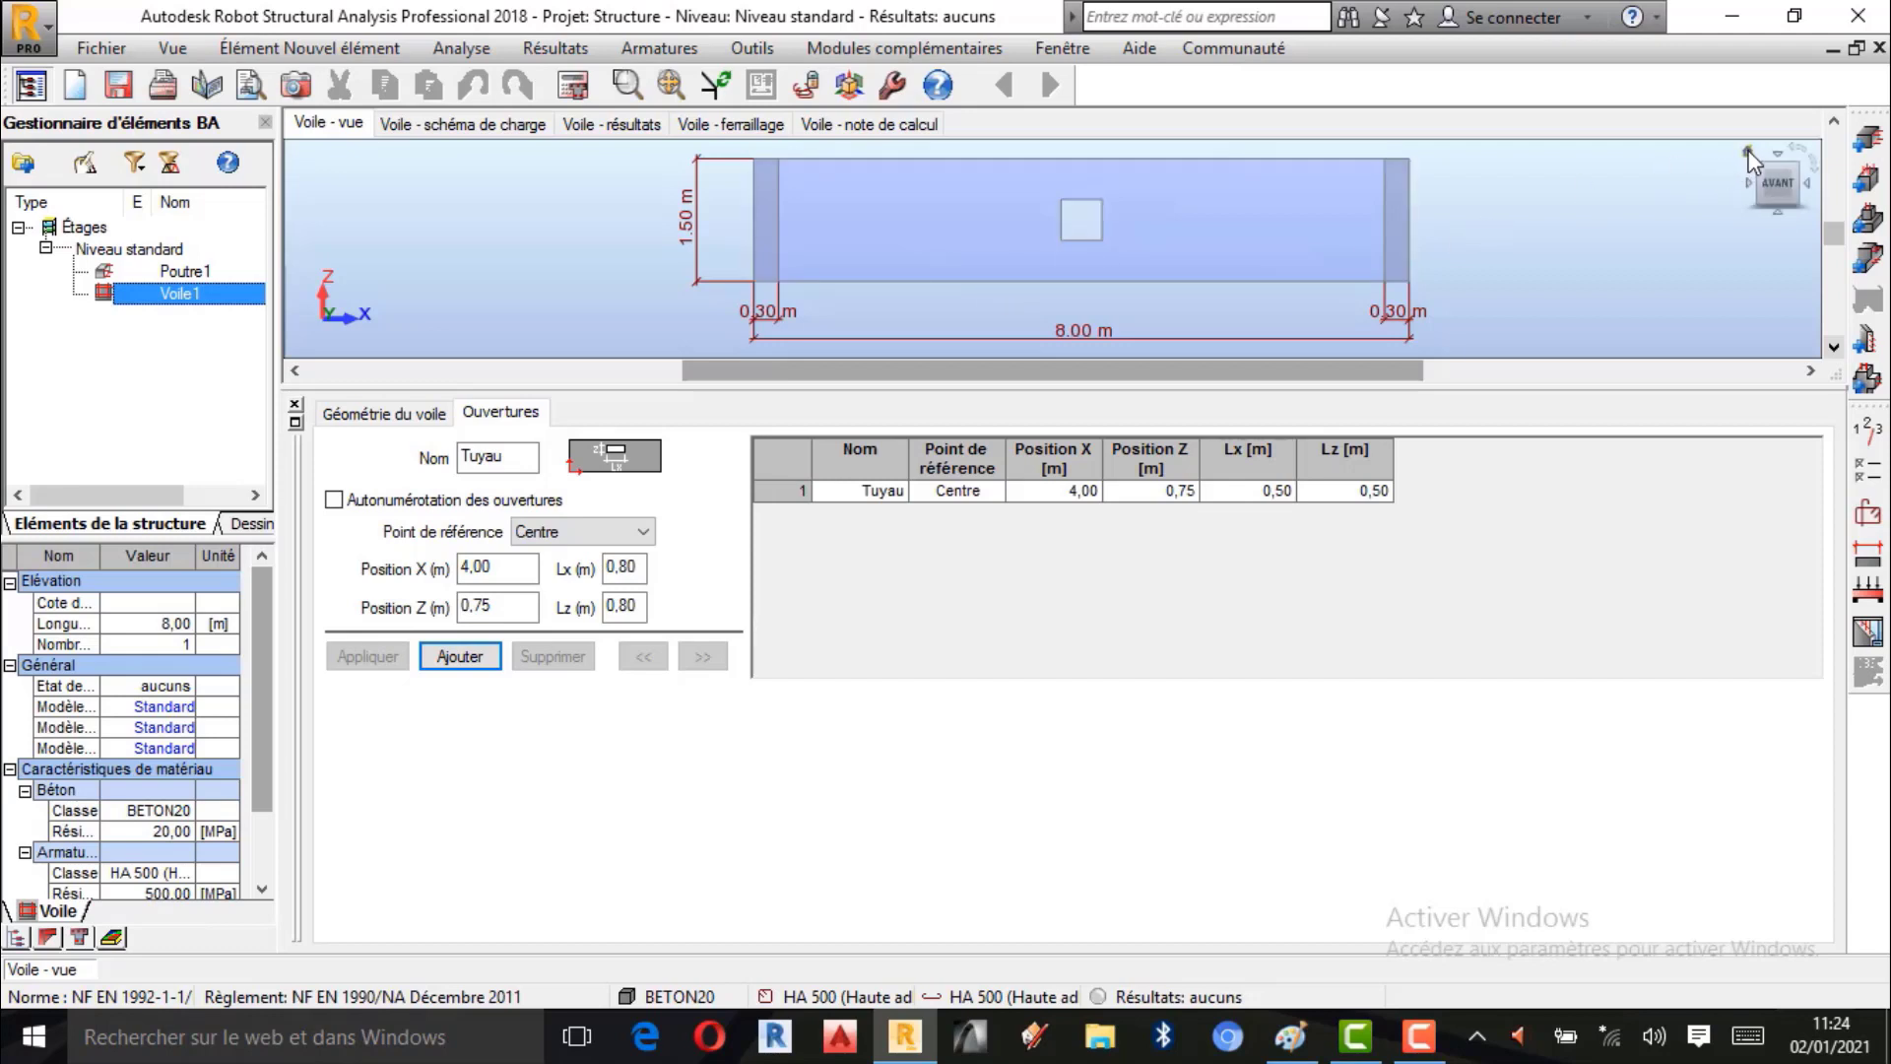
pyautogui.click(1746, 160)
pyautogui.moveTo(1075, 267); pyautogui.dragTo(1659, 233)
pyautogui.scroll(1, 1044, 236)
pyautogui.click(1788, 191)
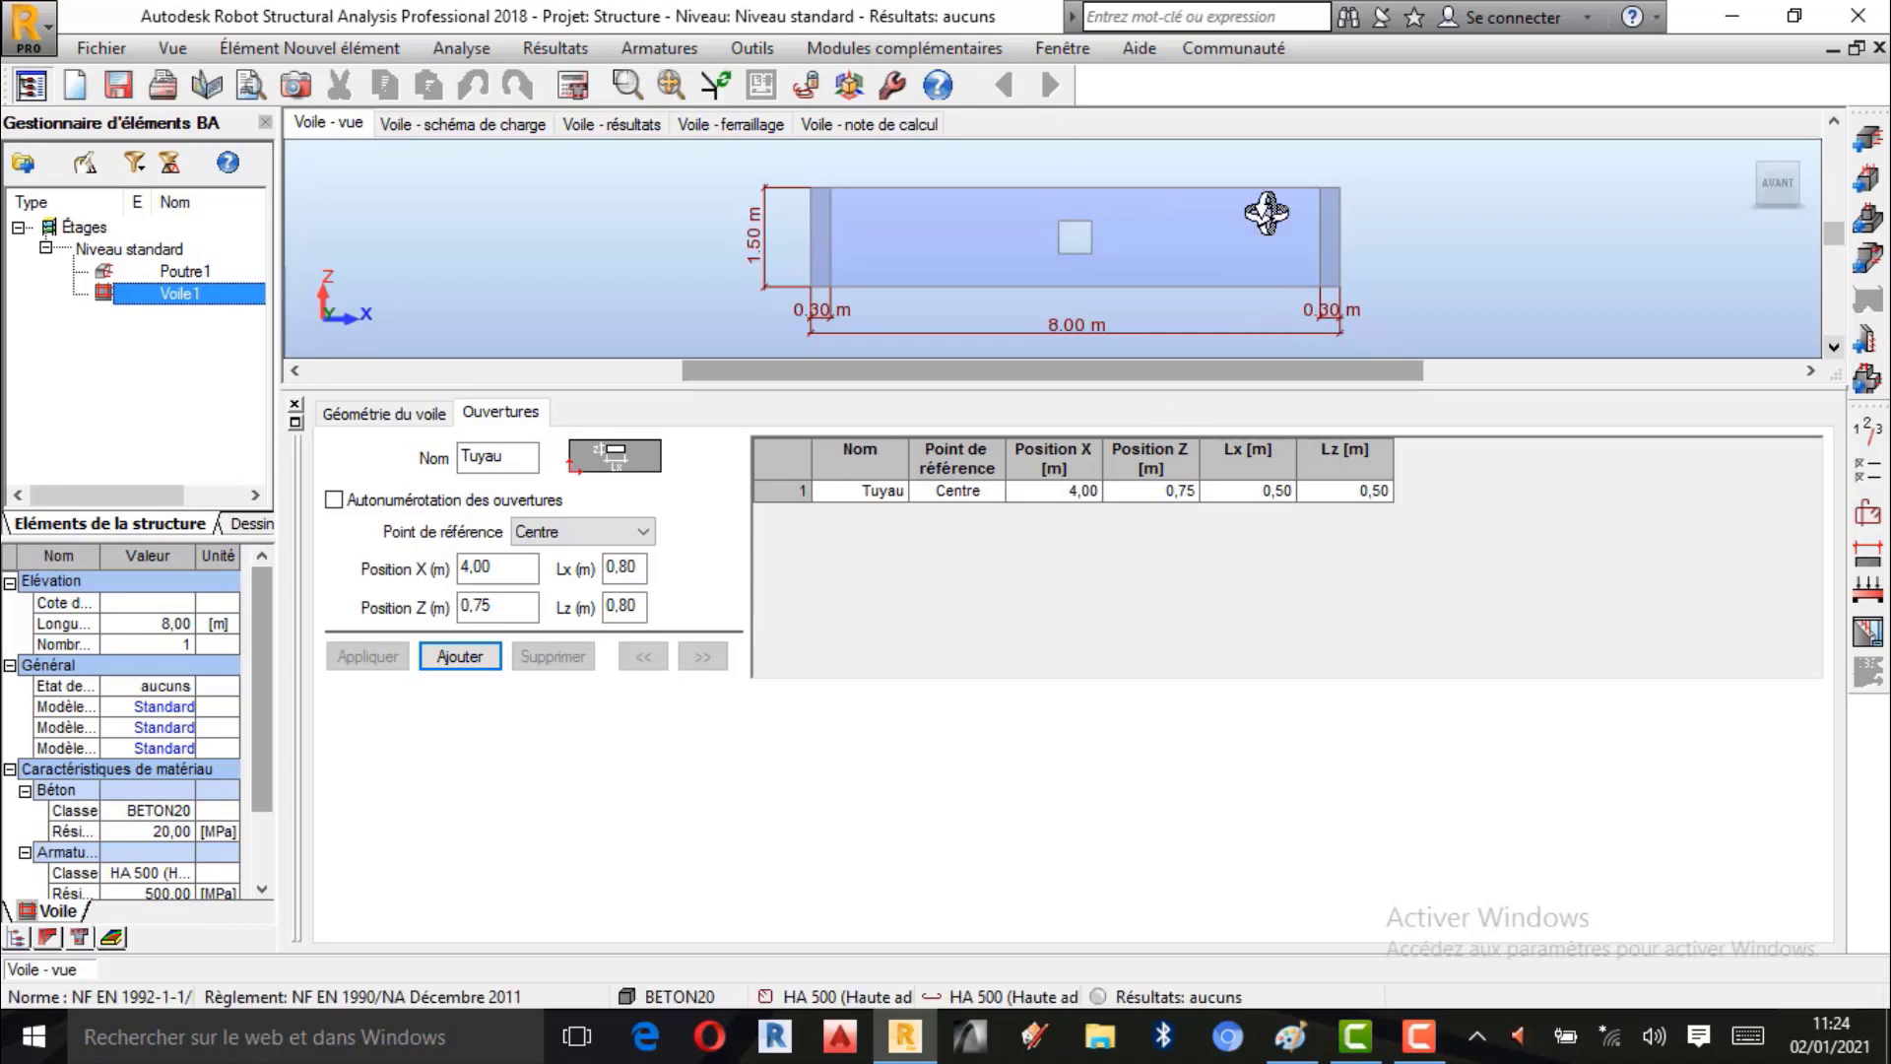
pyautogui.rightClick(1500, 264)
pyautogui.click(1541, 276)
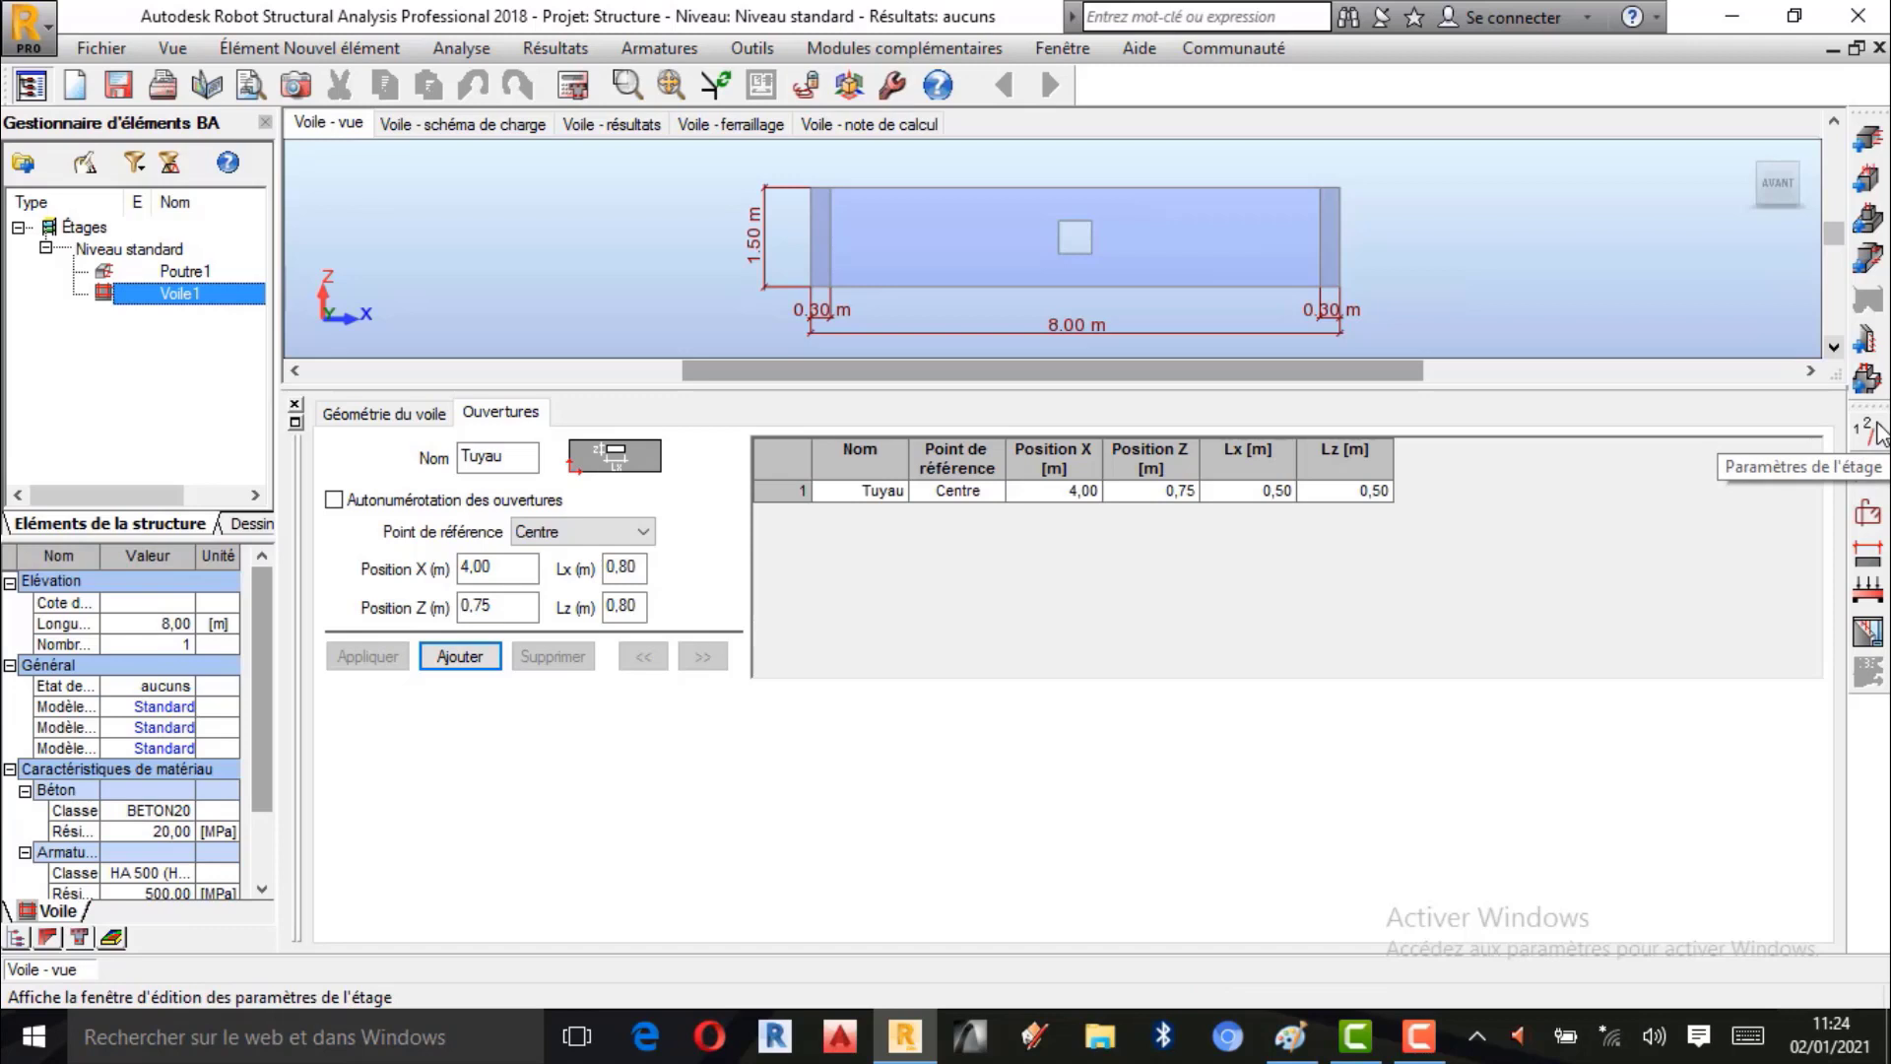
pyautogui.click(1418, 1036)
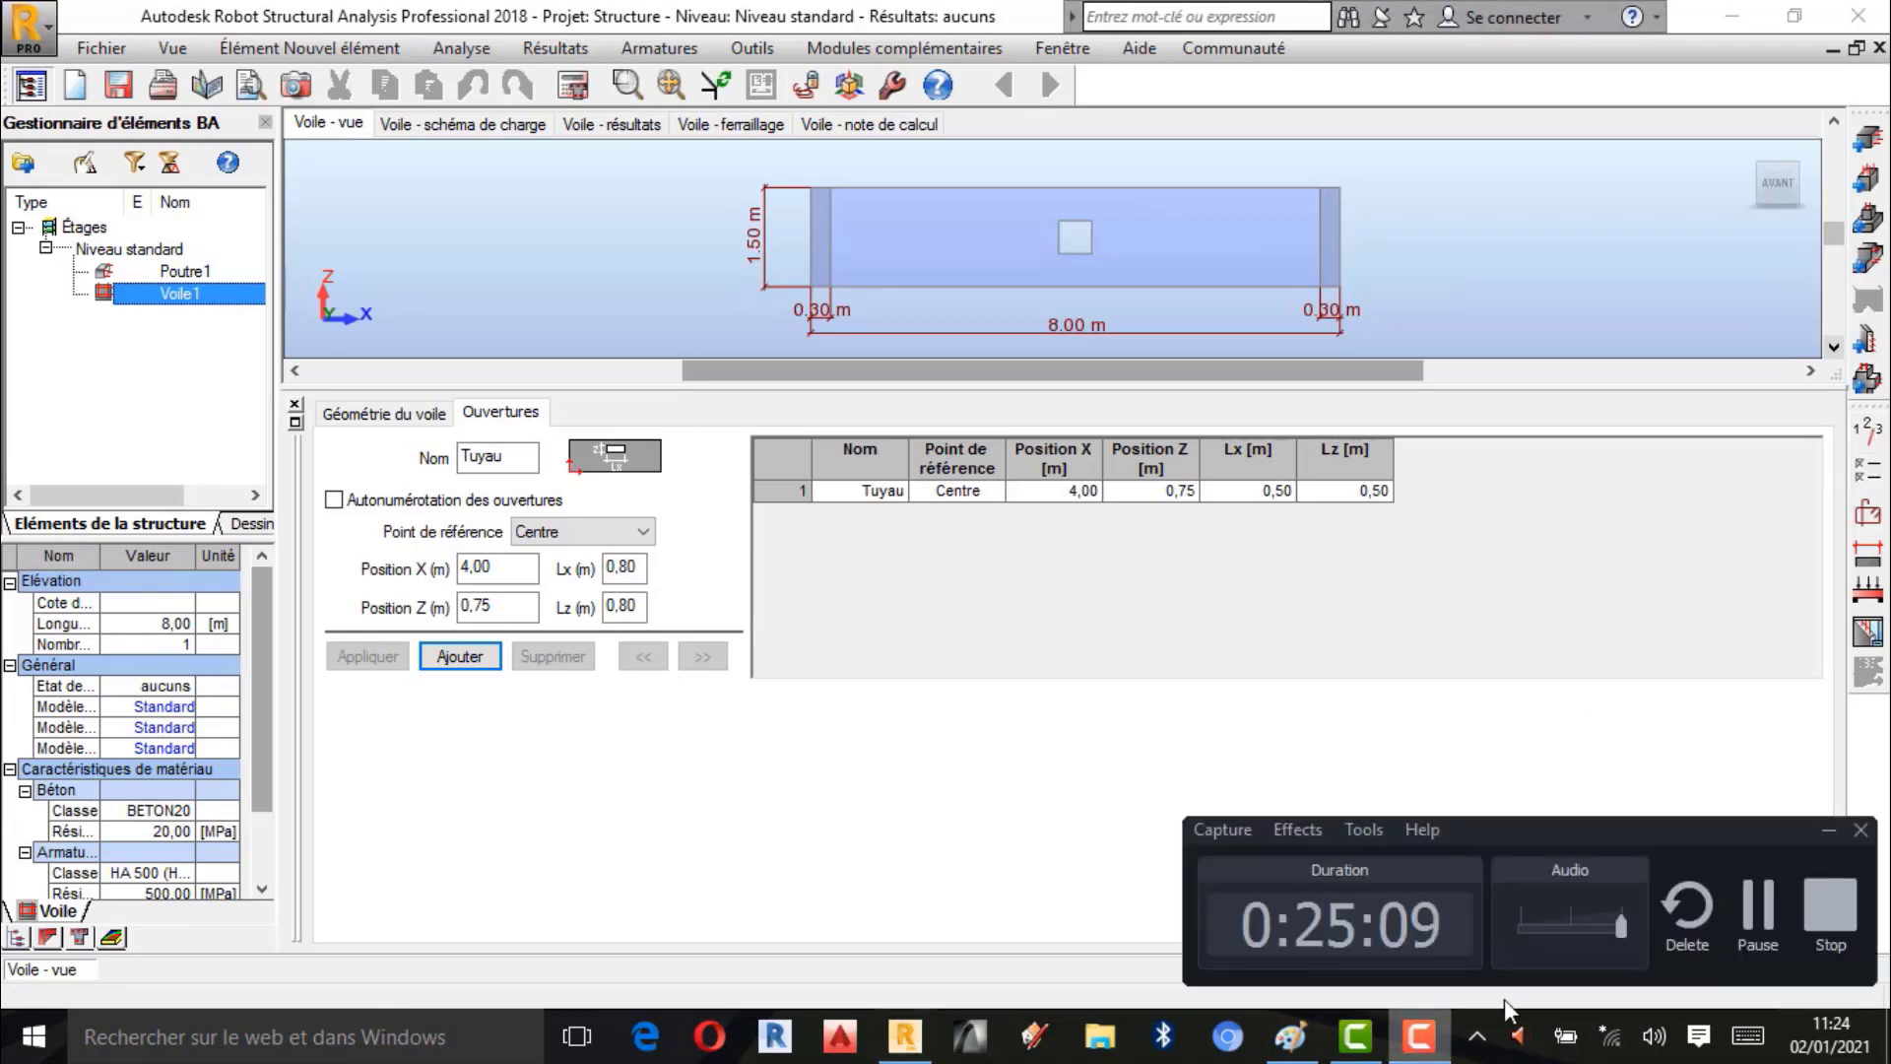
pyautogui.click(1760, 911)
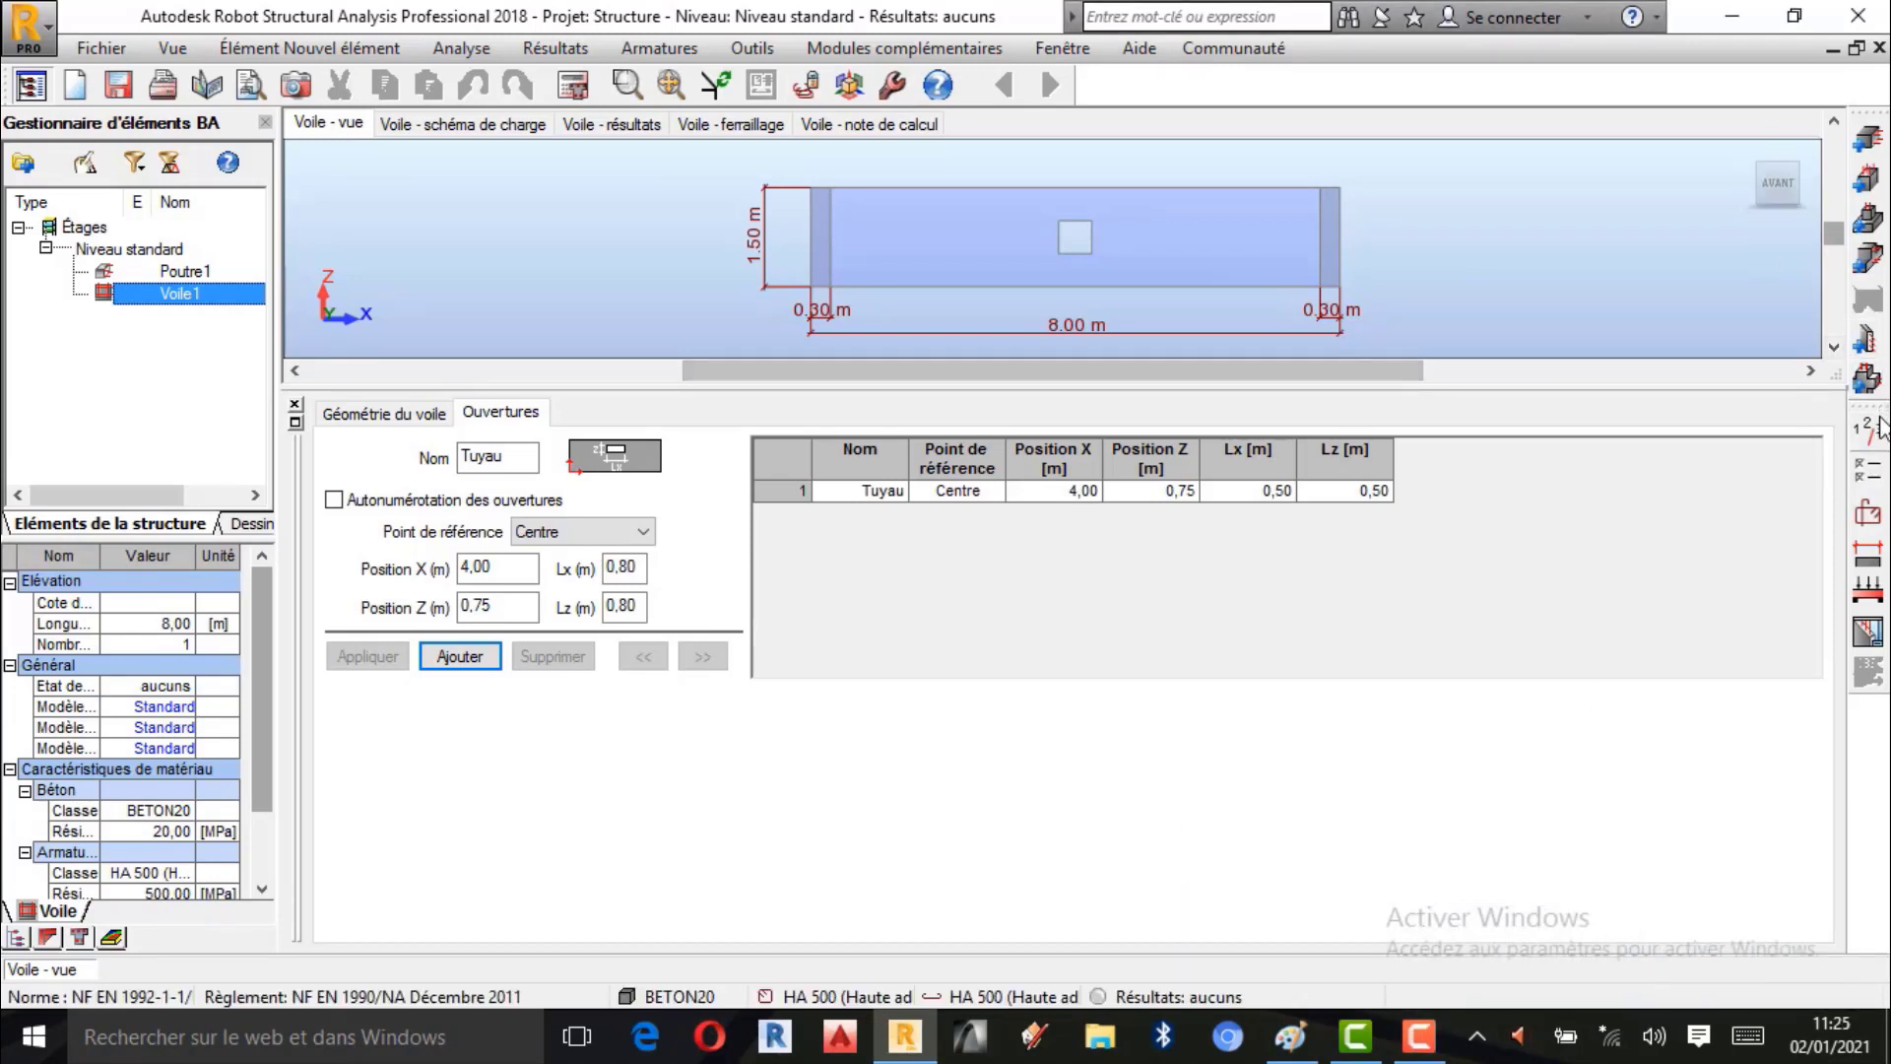
# Close the Paramètres de l'étage window and bring up Outils > Préférences de la tâche.
pyautogui.click(1876, 428)
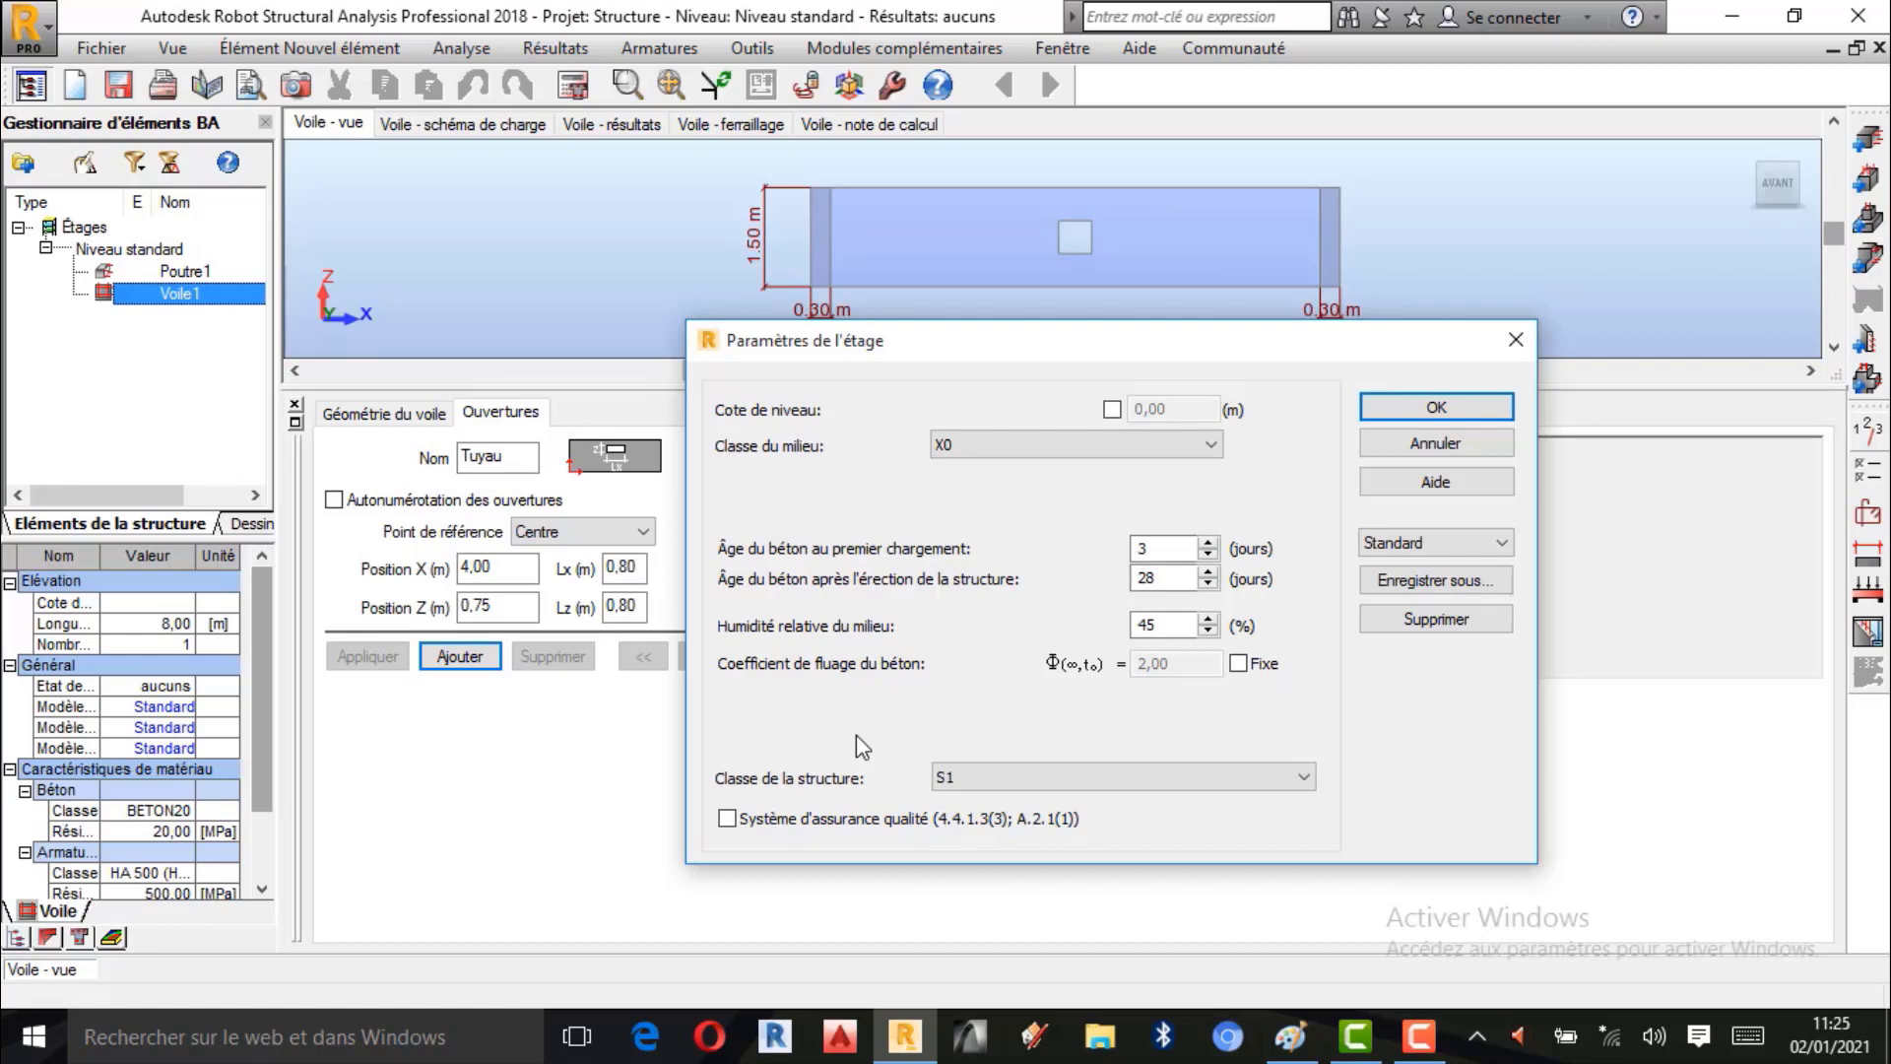
pyautogui.click(1456, 411)
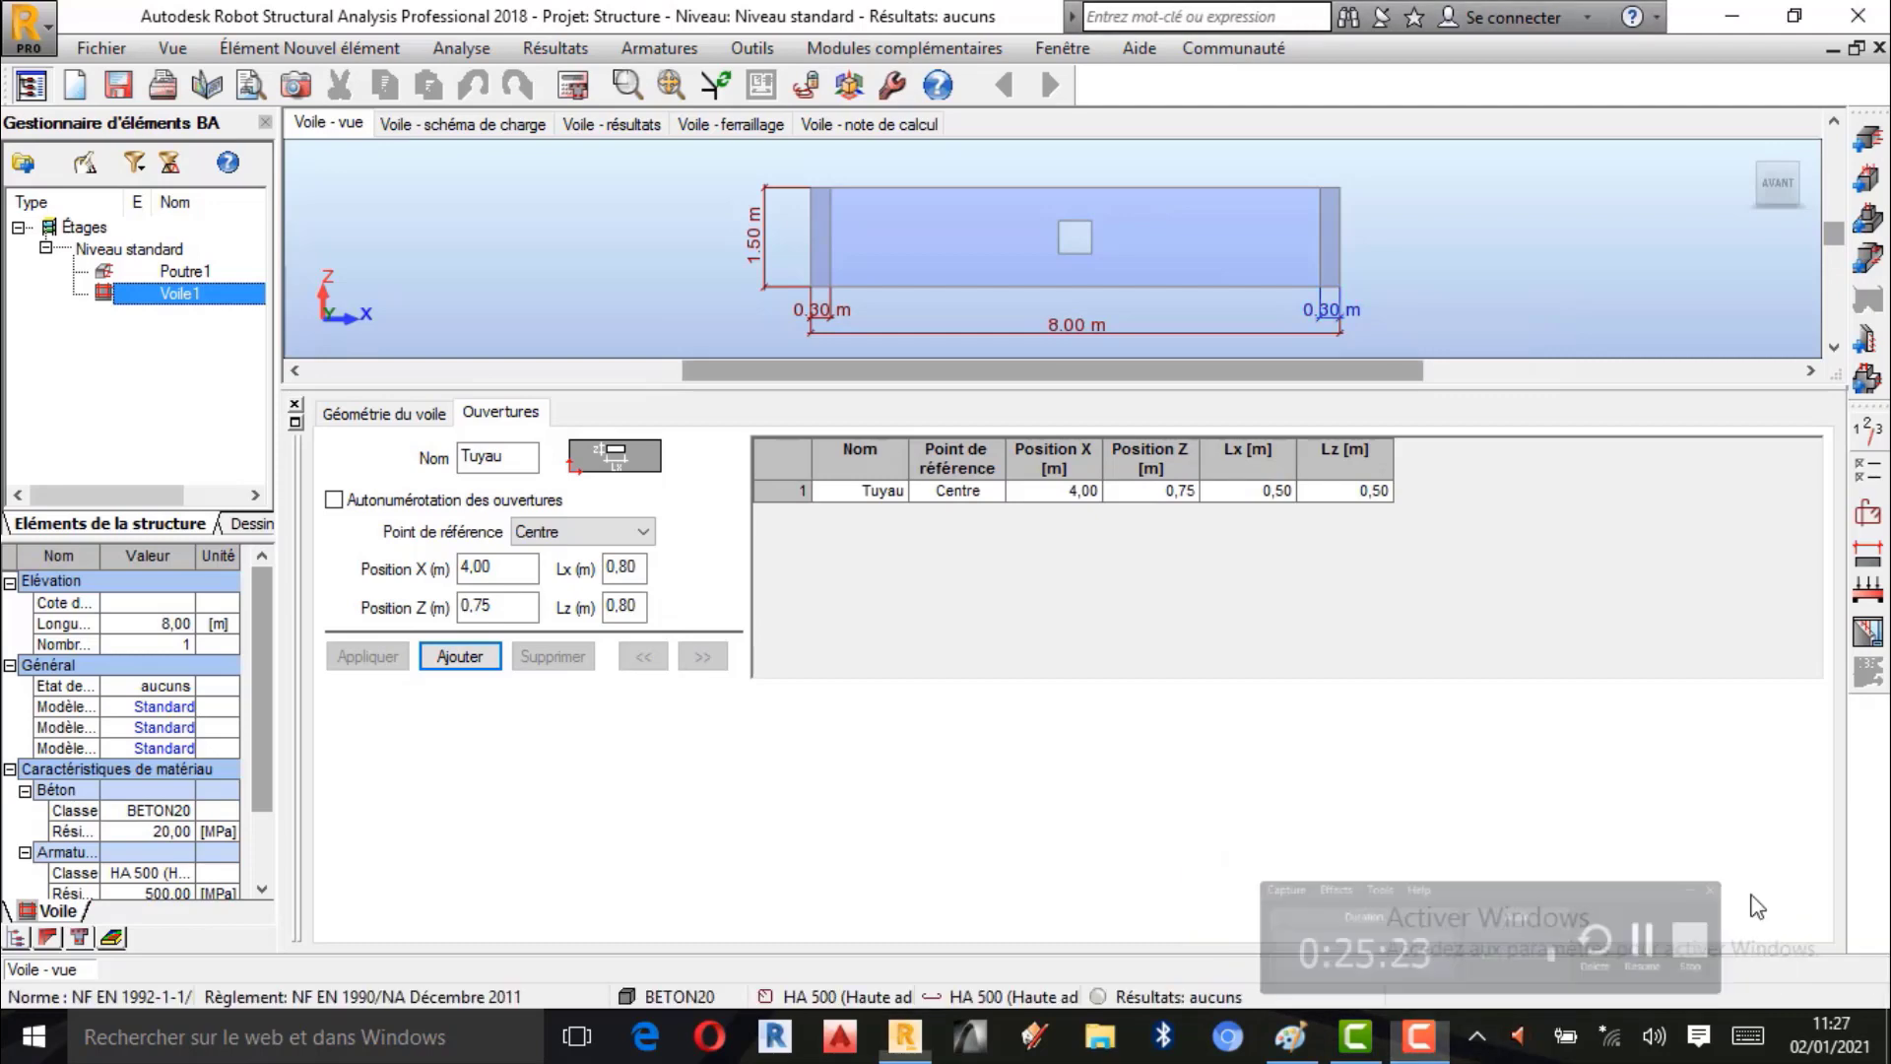
pyautogui.click(1876, 438)
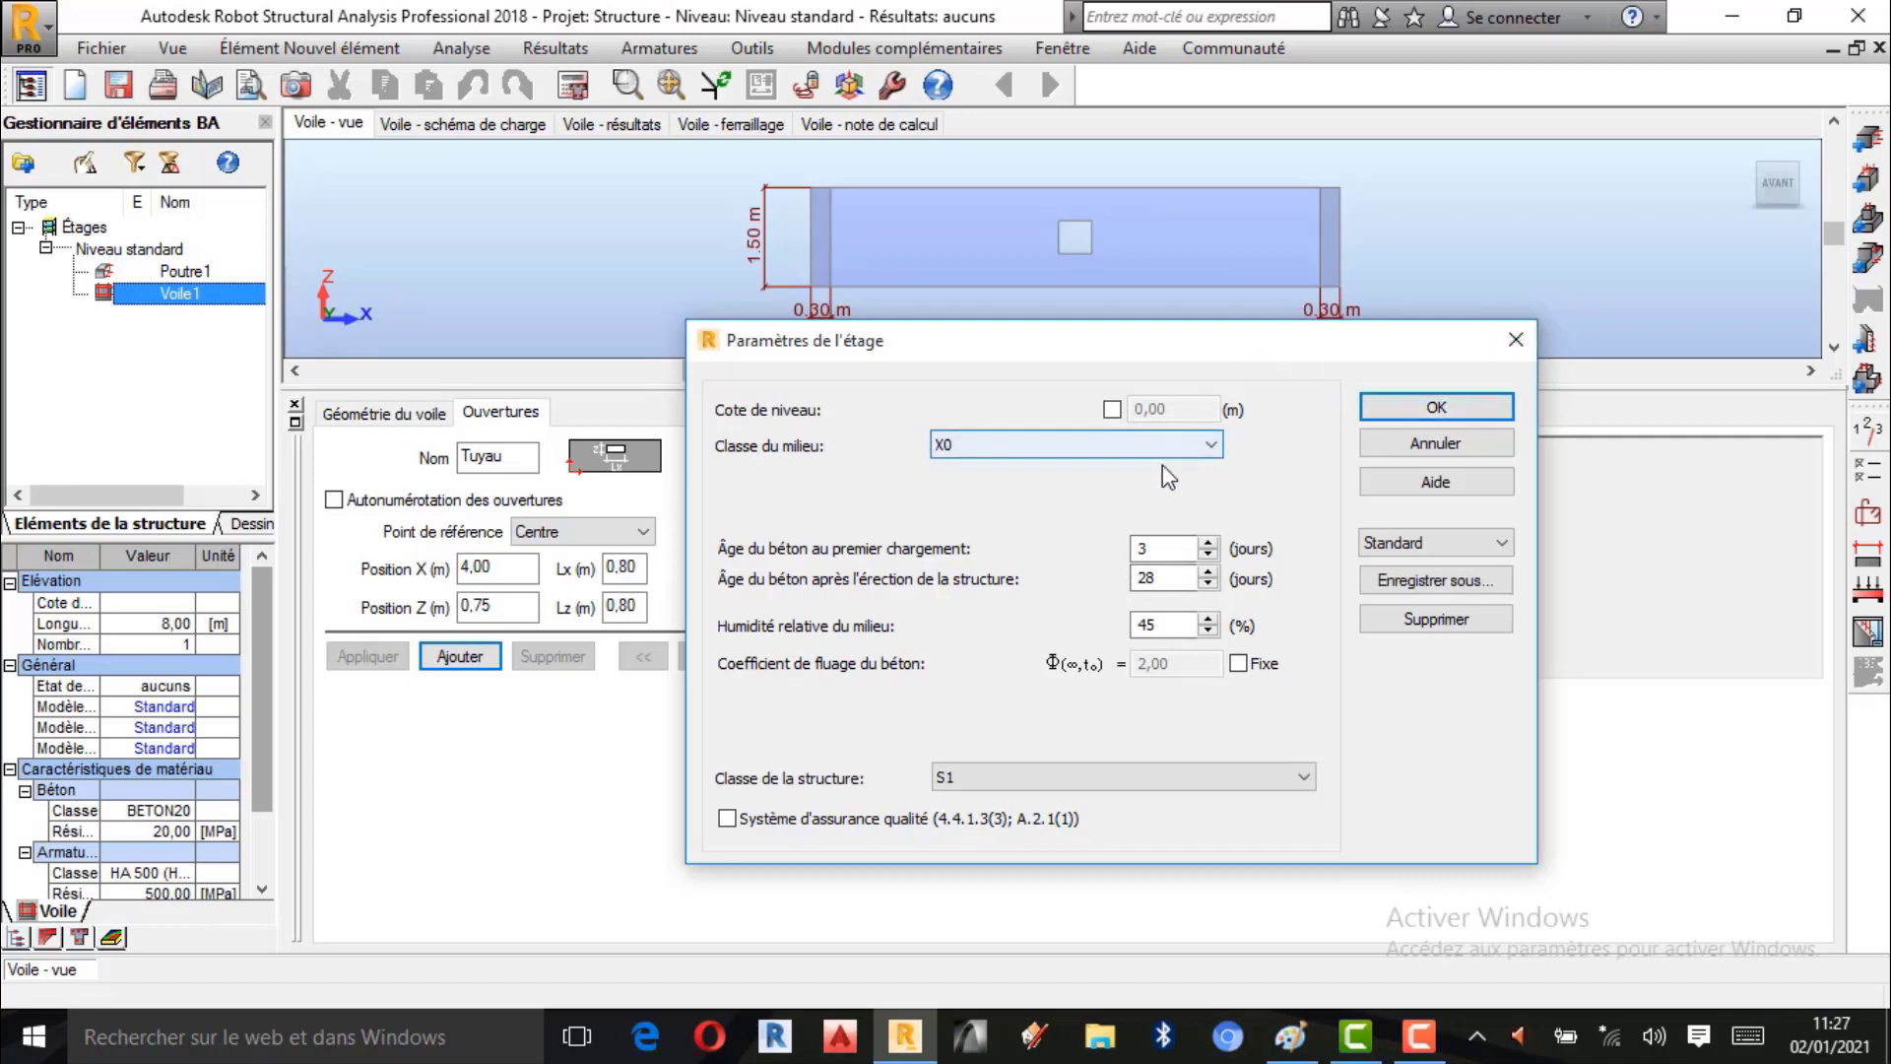
pyautogui.click(1522, 343)
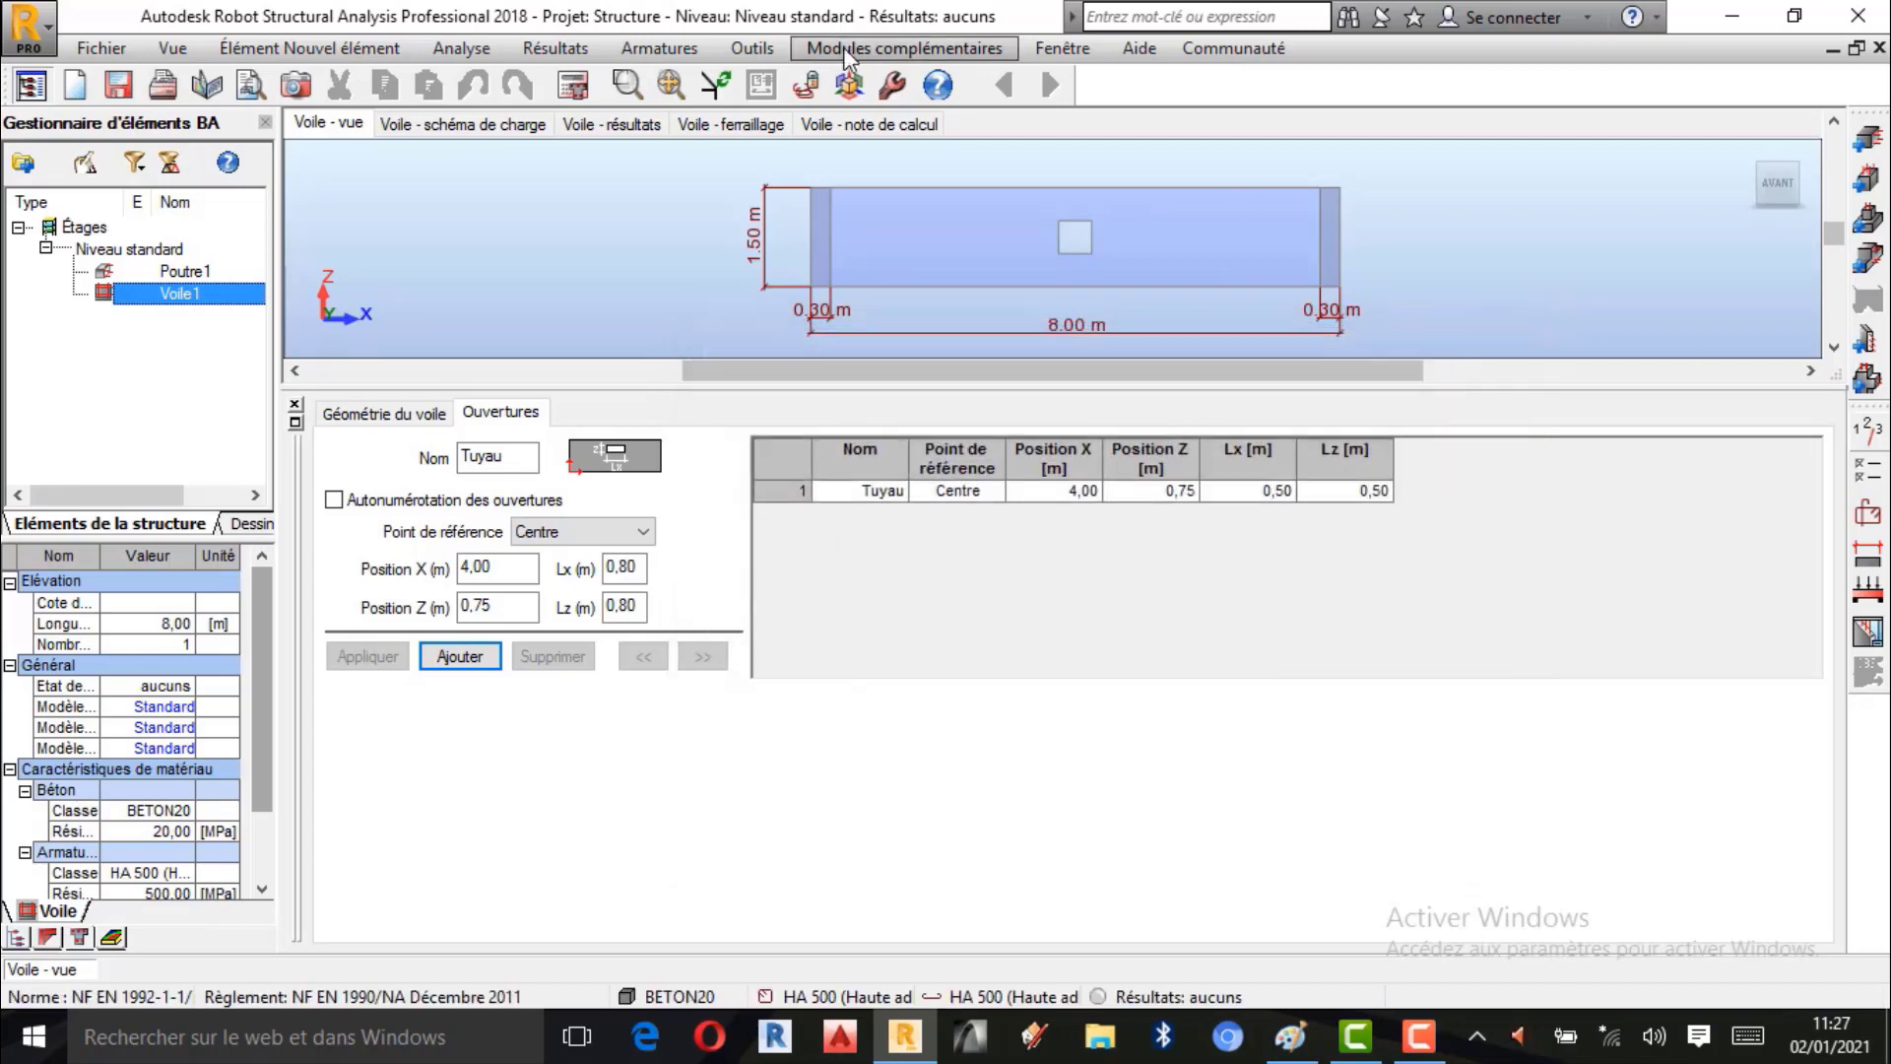
pyautogui.click(771, 48)
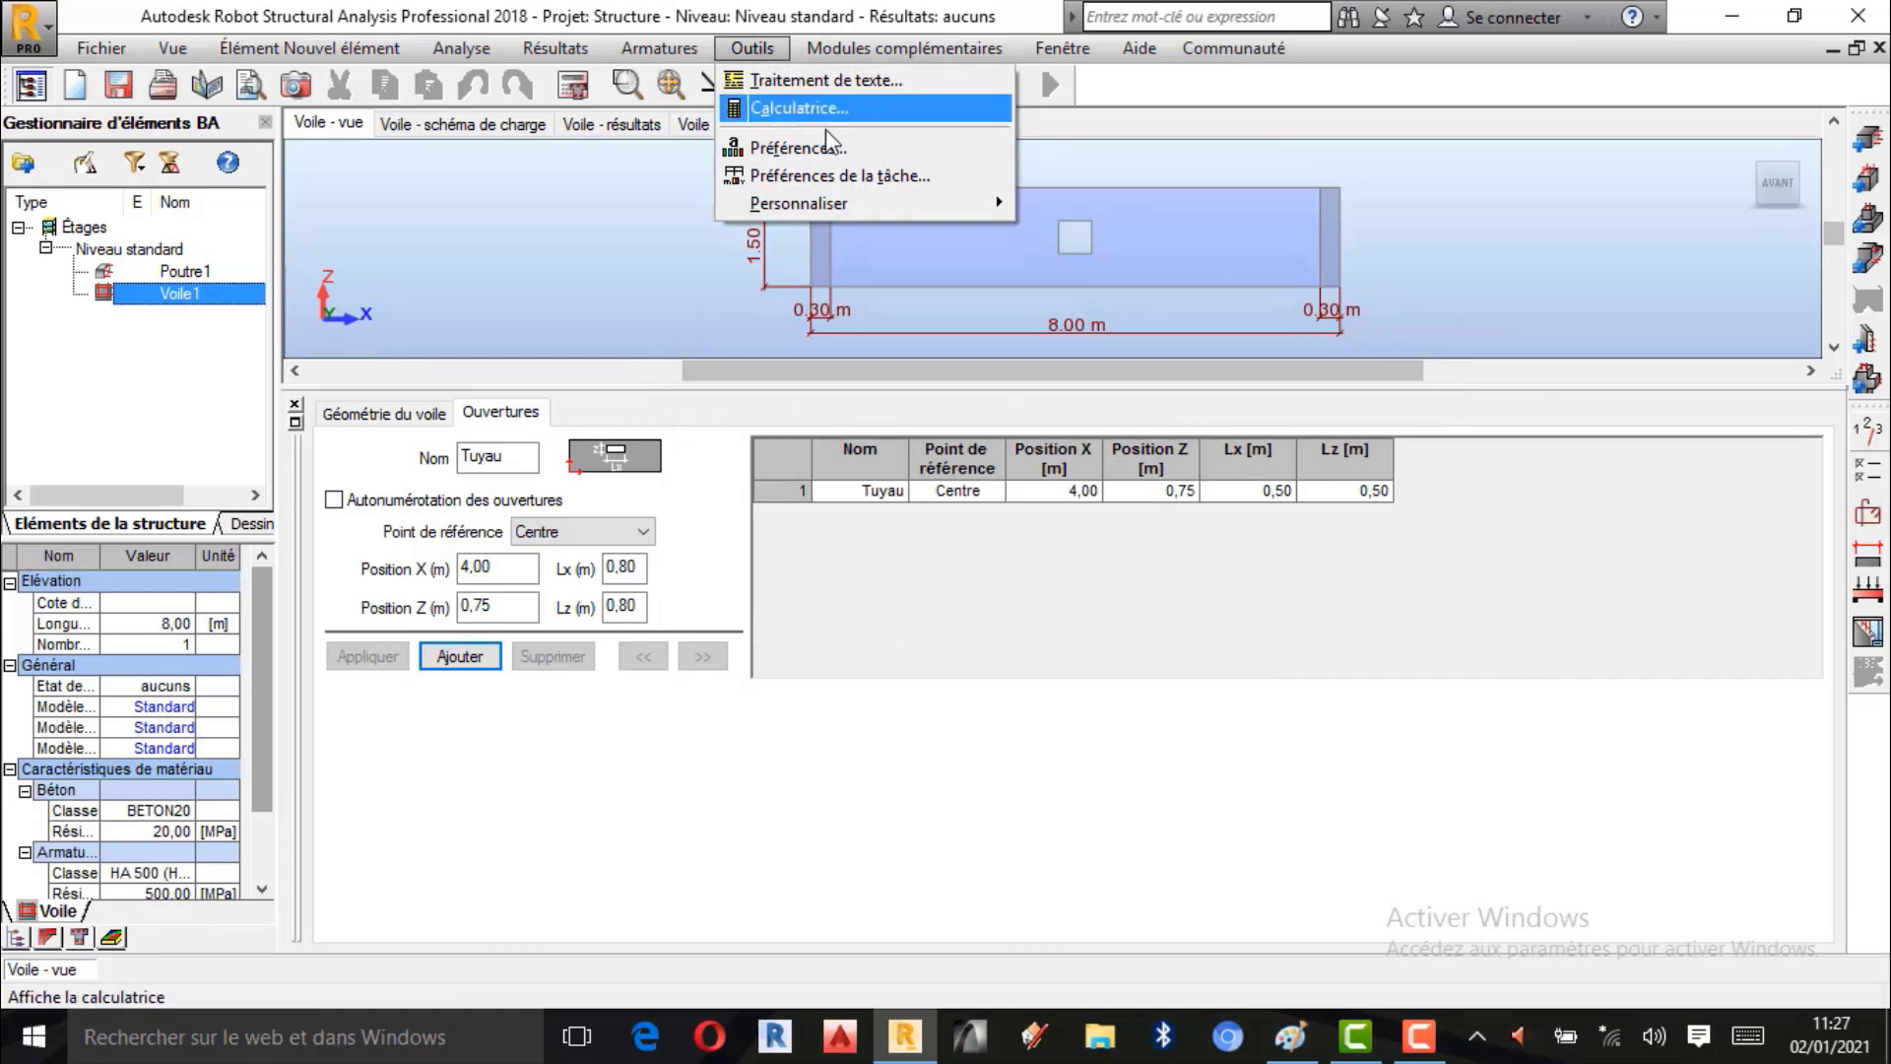
pyautogui.click(805, 178)
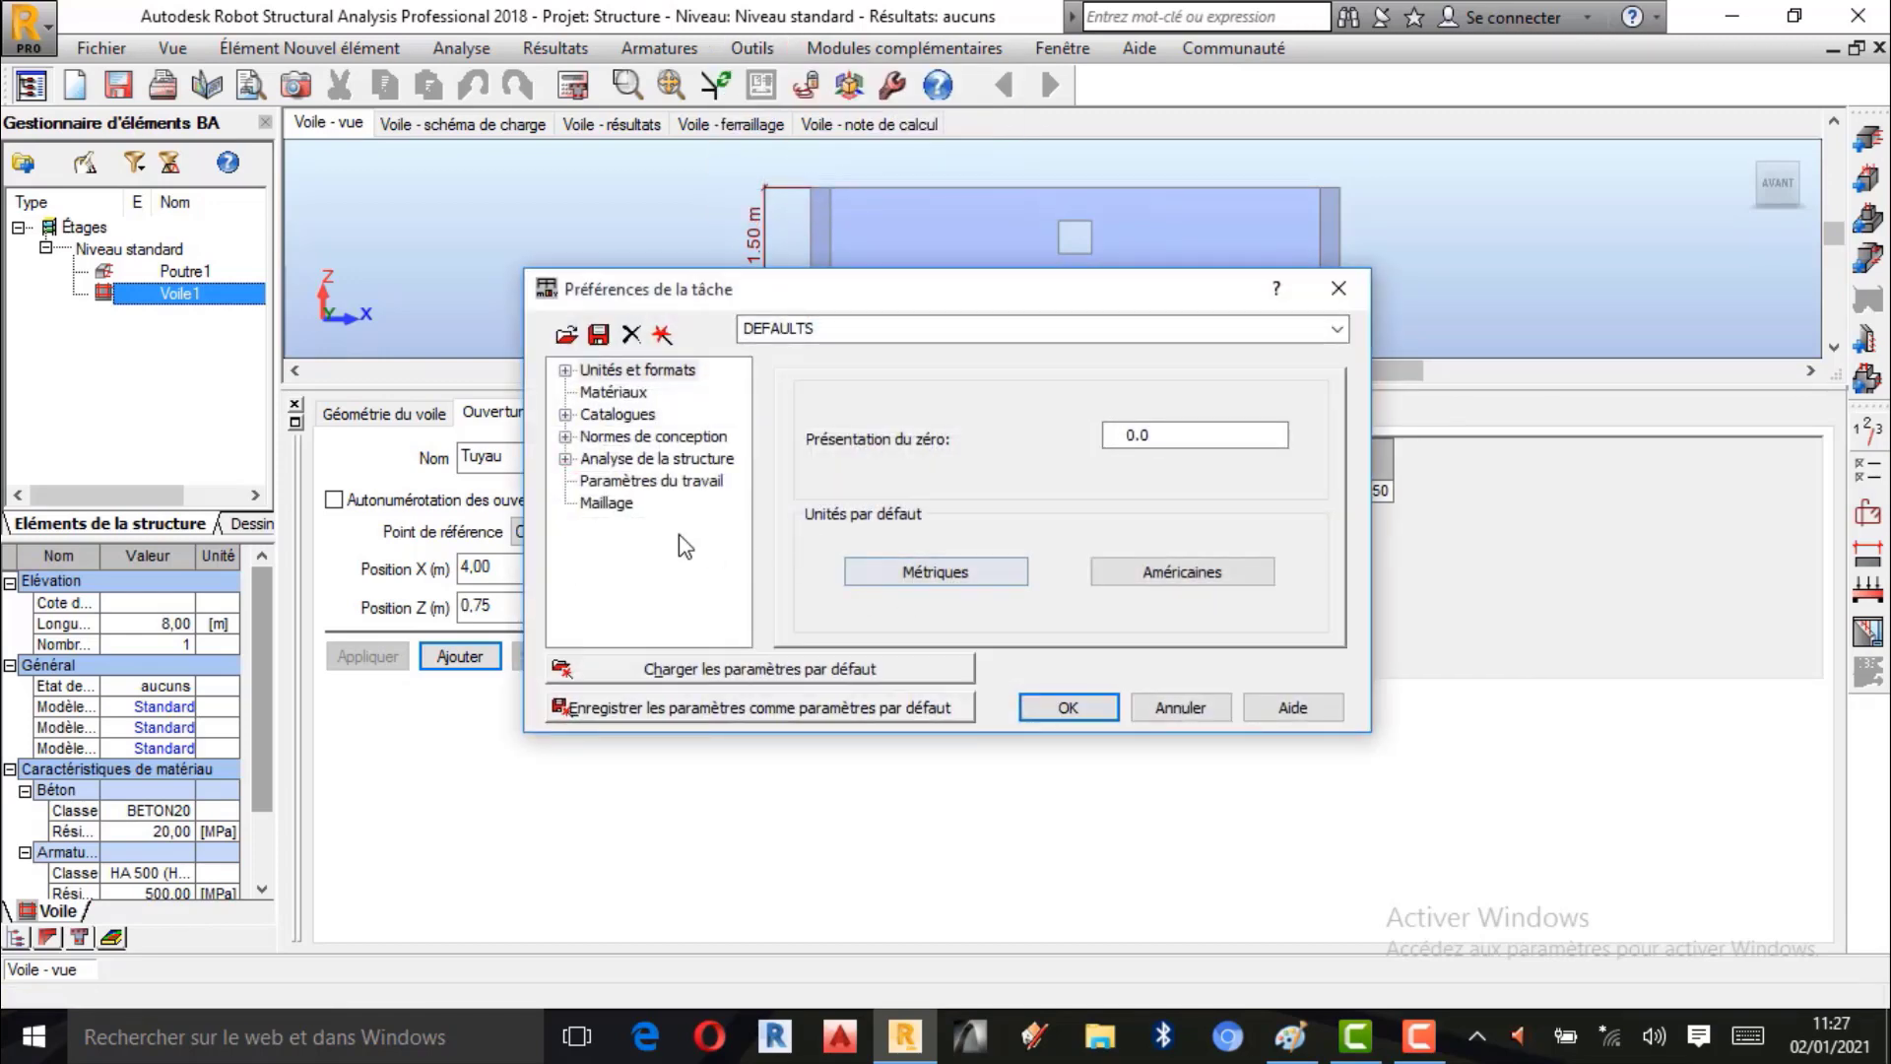
# Under Normes de conception, choose BAEL 91 mod. 99 for Béton armé and confirm.
pyautogui.click(627, 439)
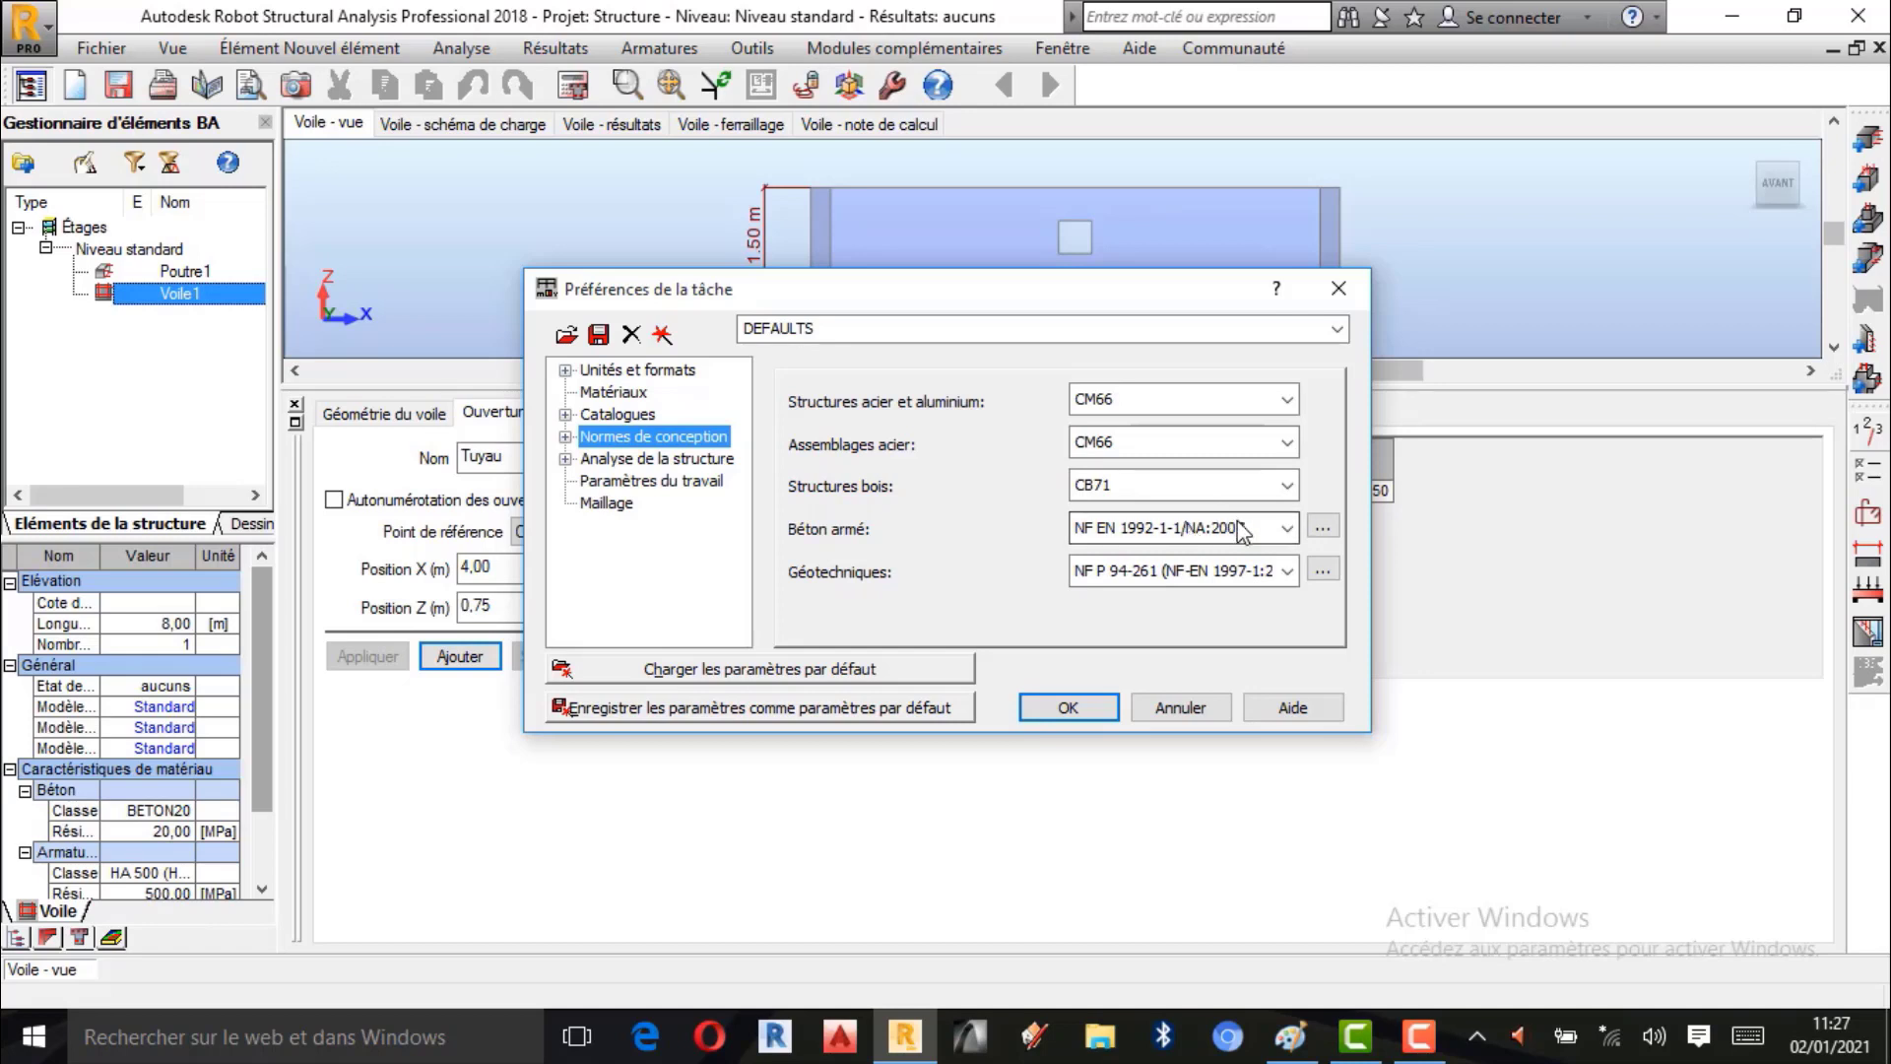
pyautogui.click(1287, 529)
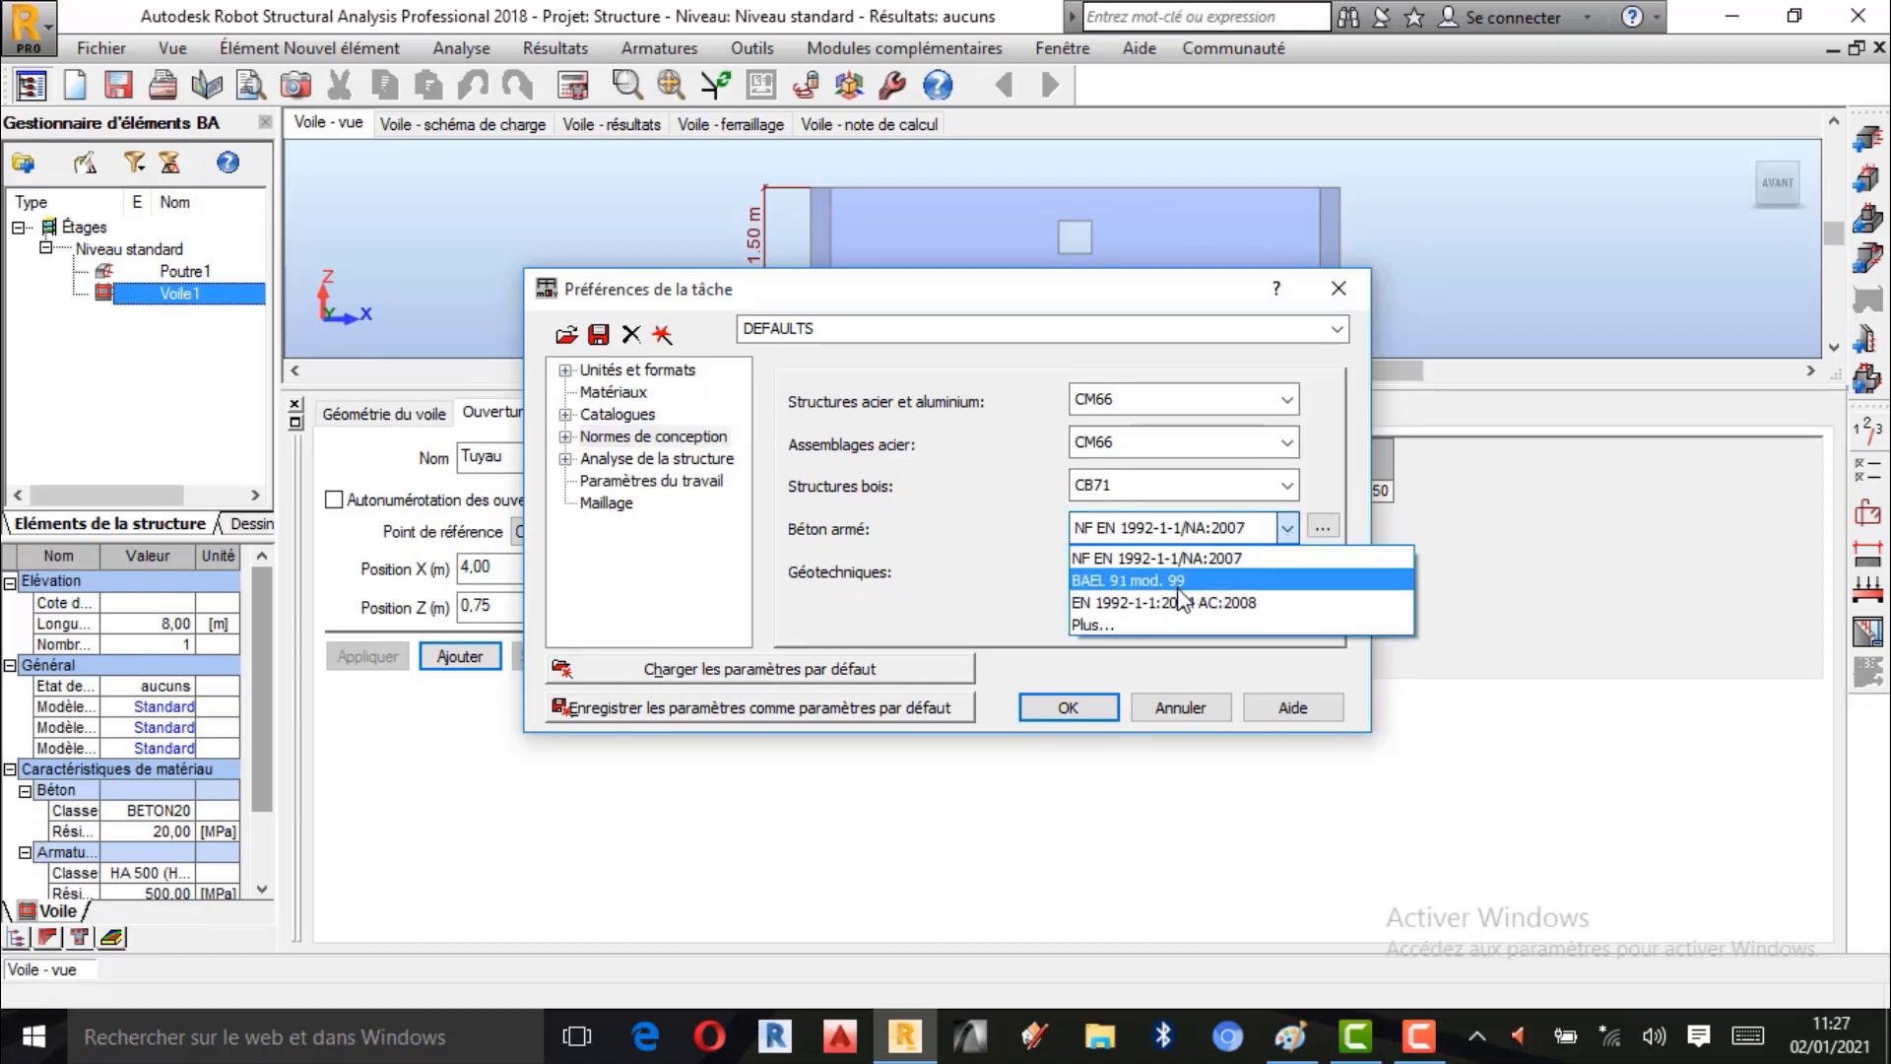
pyautogui.click(1178, 588)
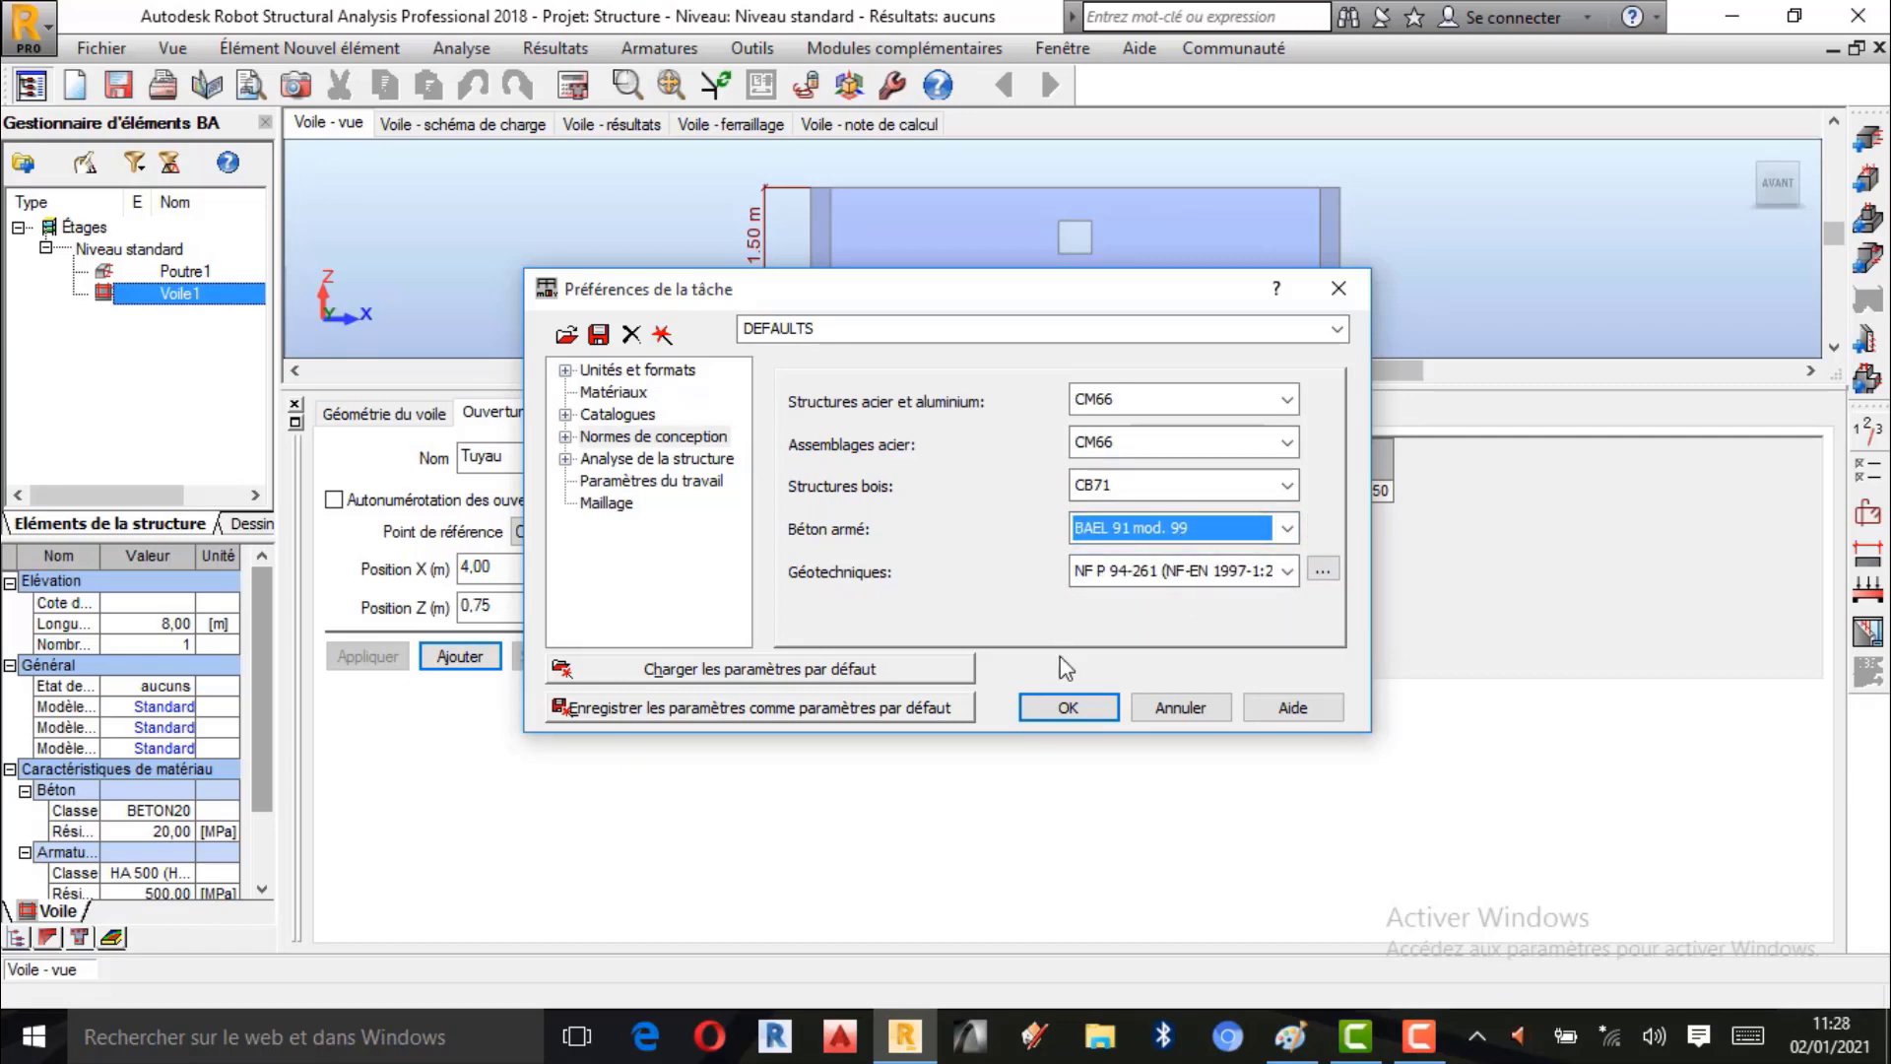
pyautogui.click(1065, 715)
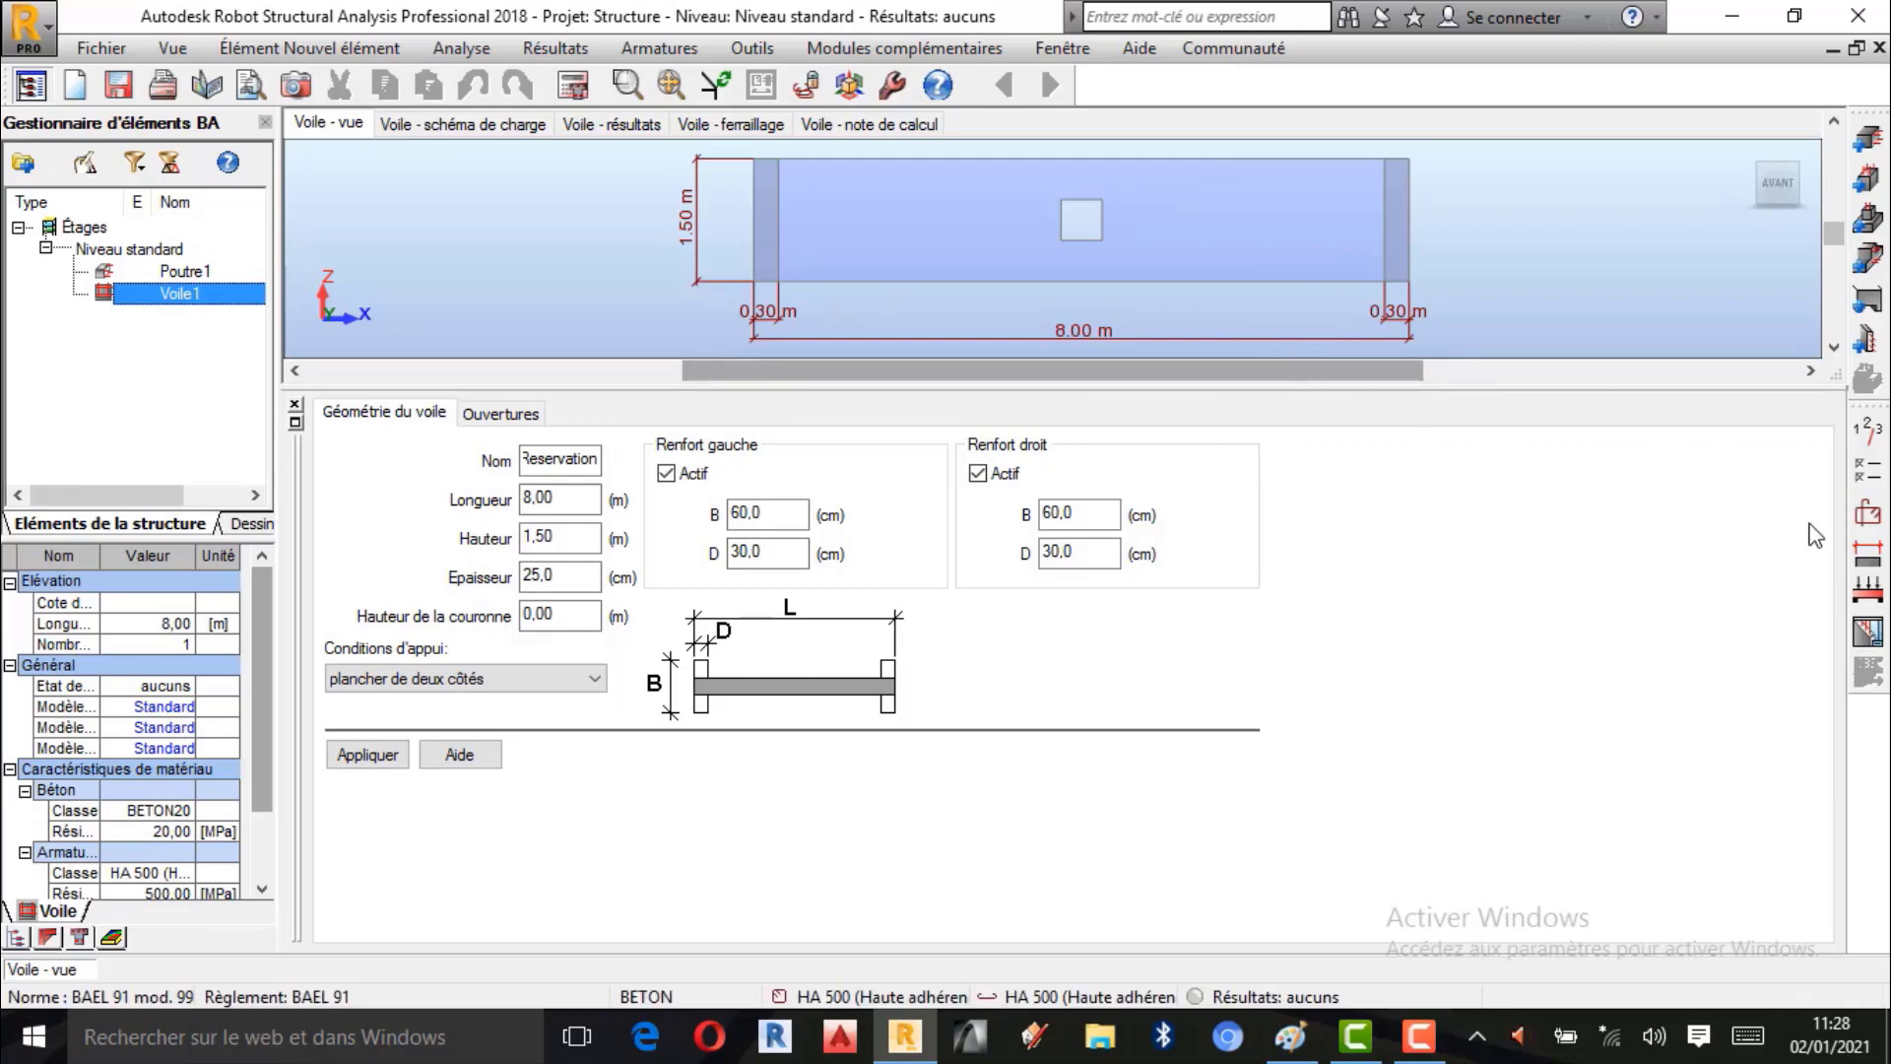
# Accept the storey parameters unchanged, then bring up the BAEL 91 Options de calcul.
pyautogui.click(1868, 436)
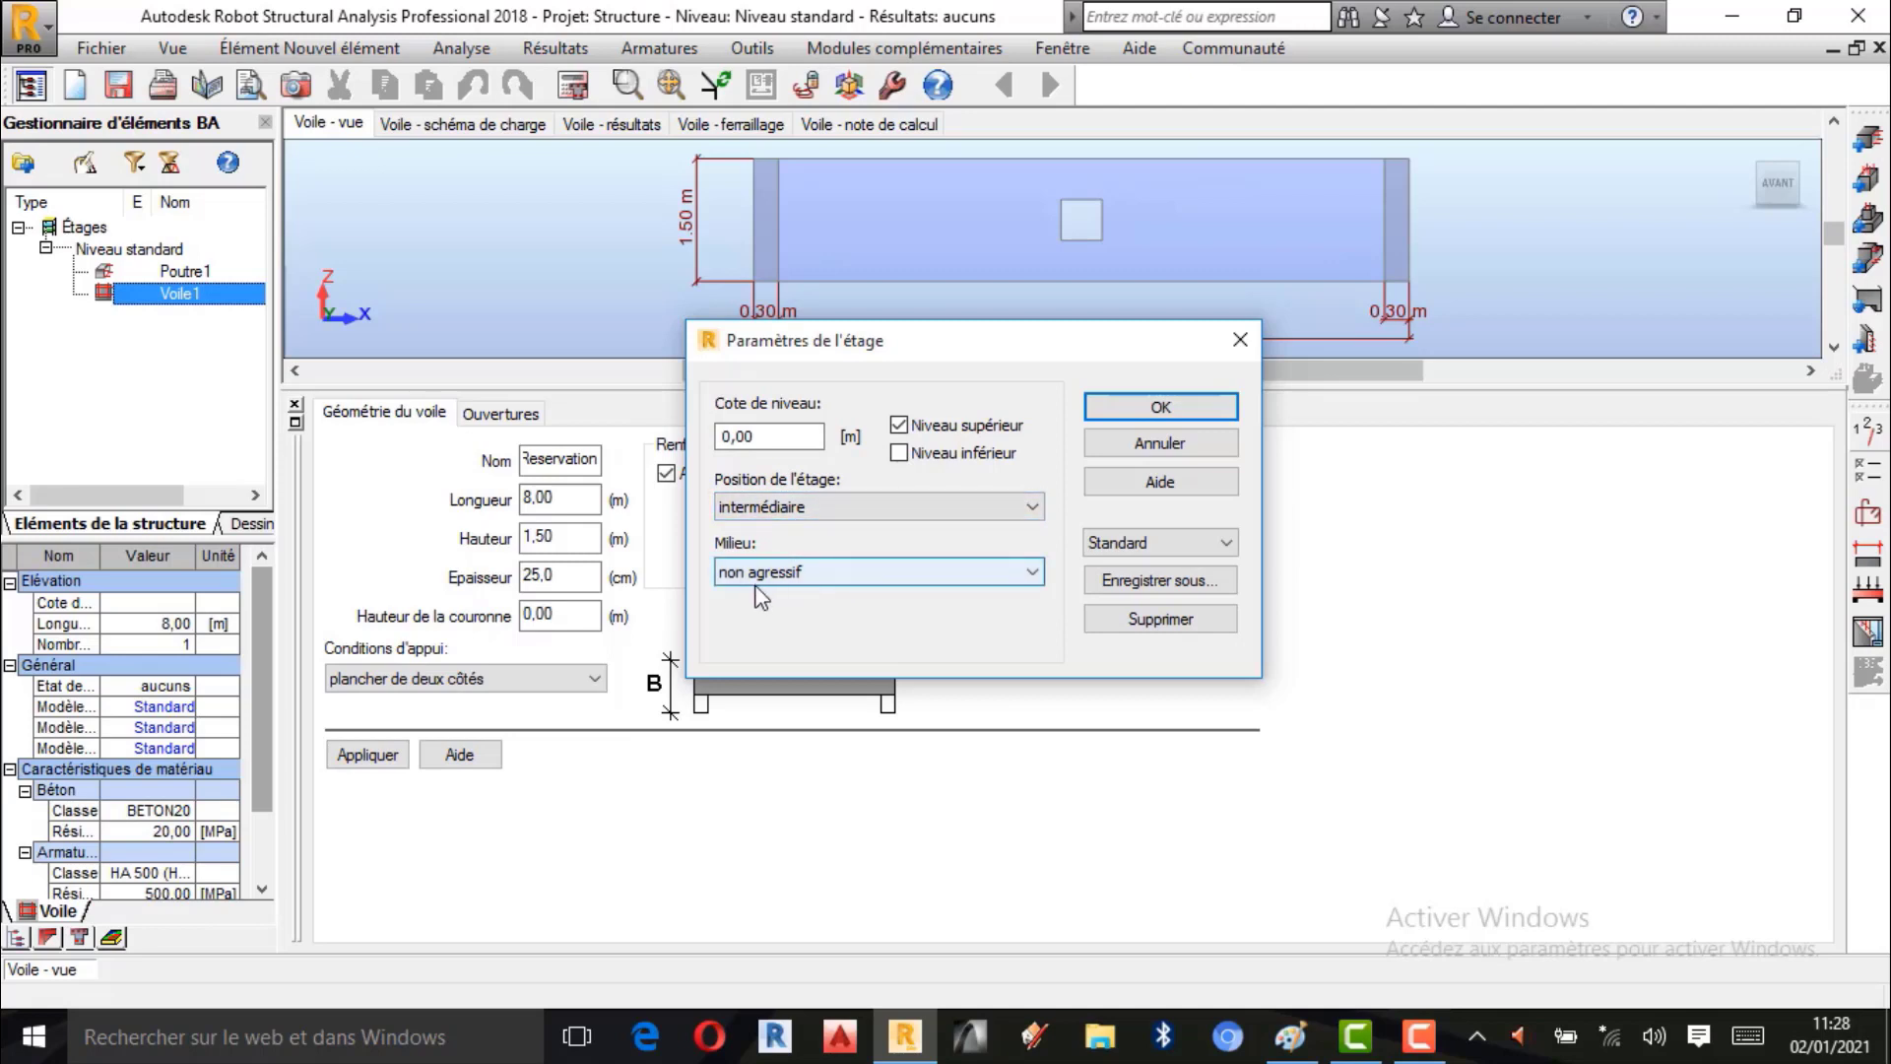
pyautogui.click(1169, 408)
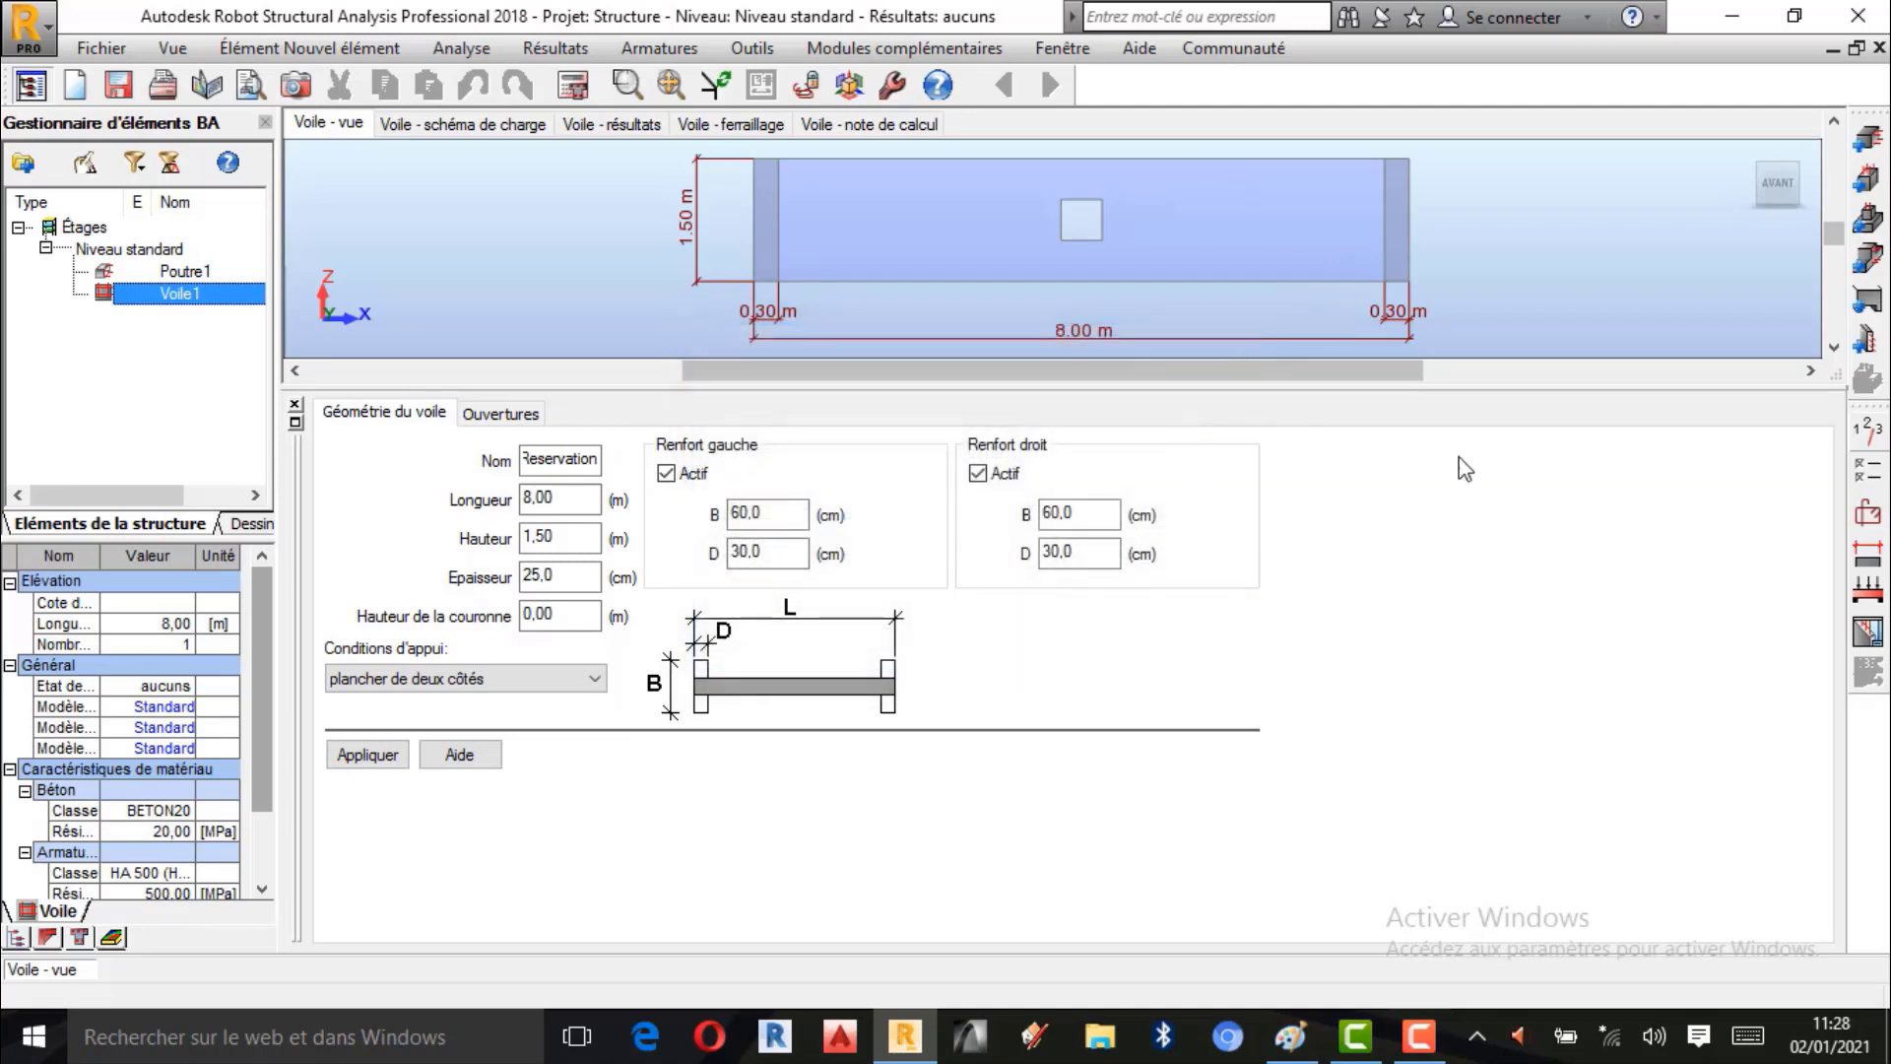
pyautogui.click(1876, 478)
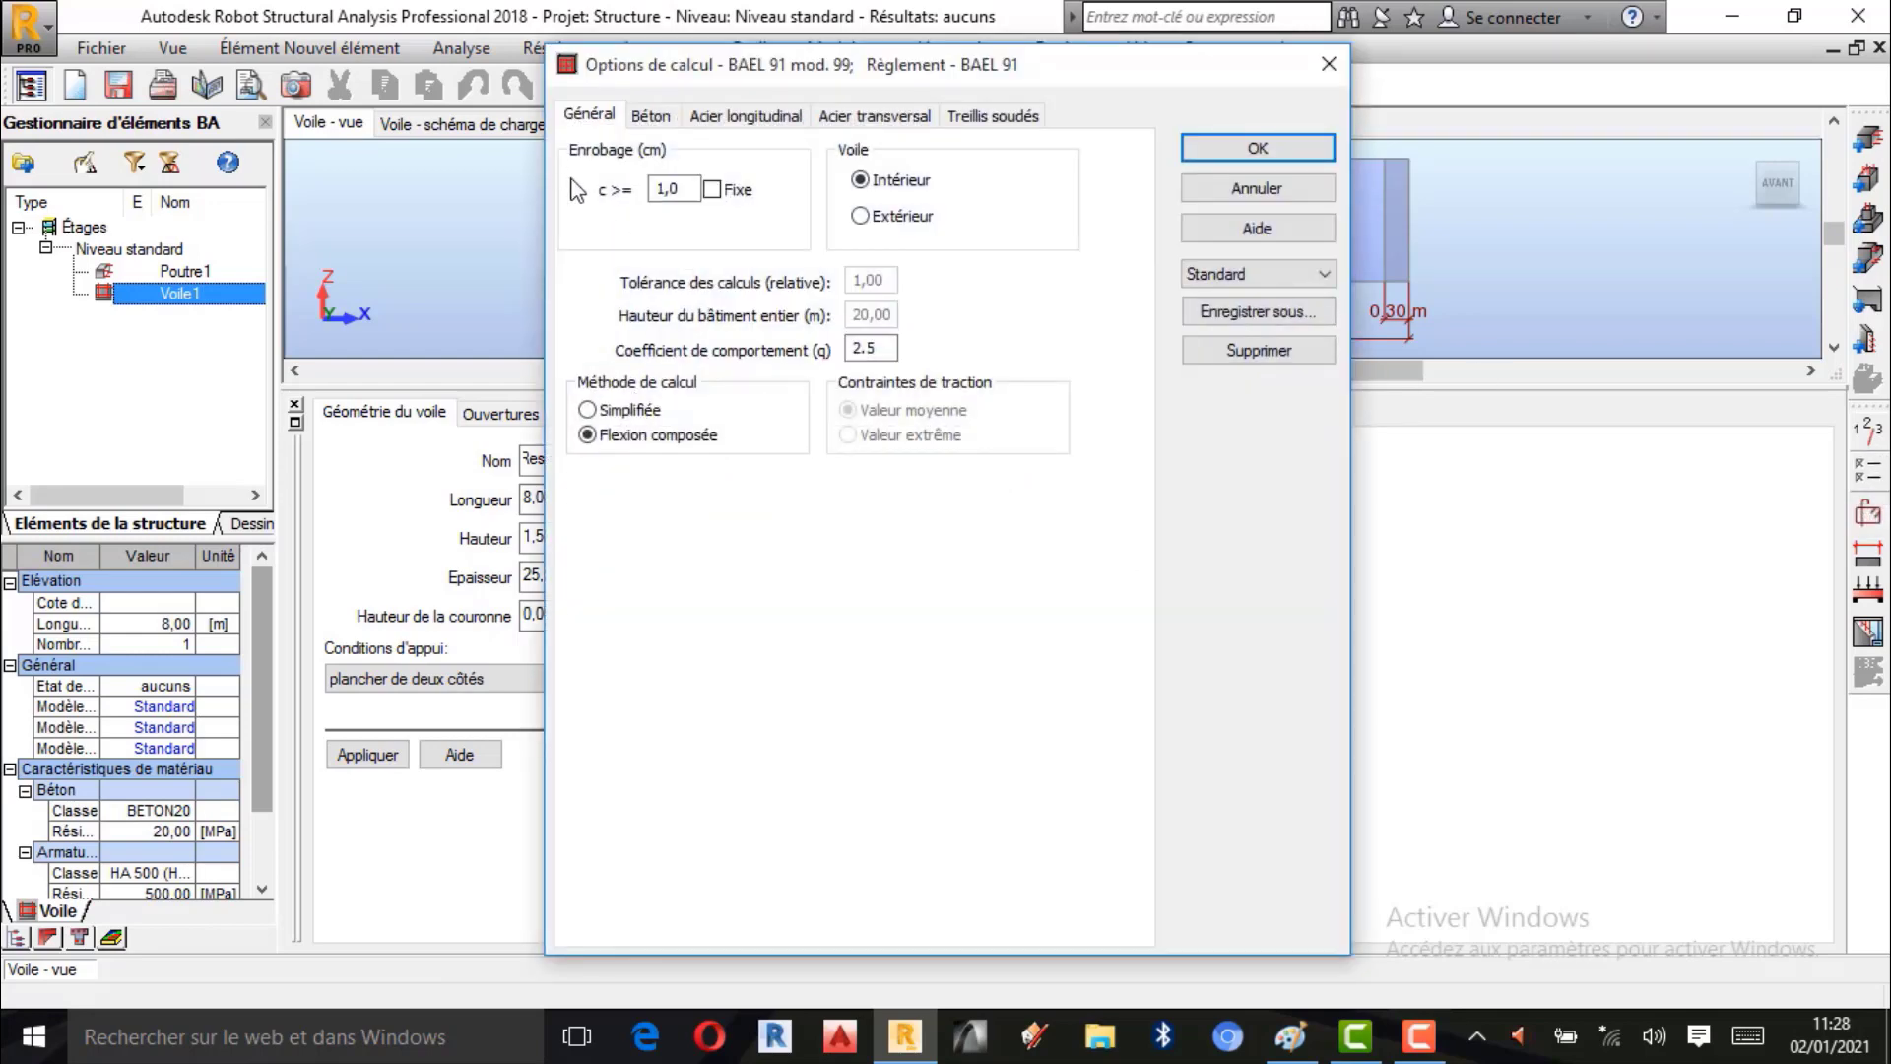
# On the Béton tab, try the concrete grades BETON25 and BETON20.
pyautogui.doubleClick(668, 189)
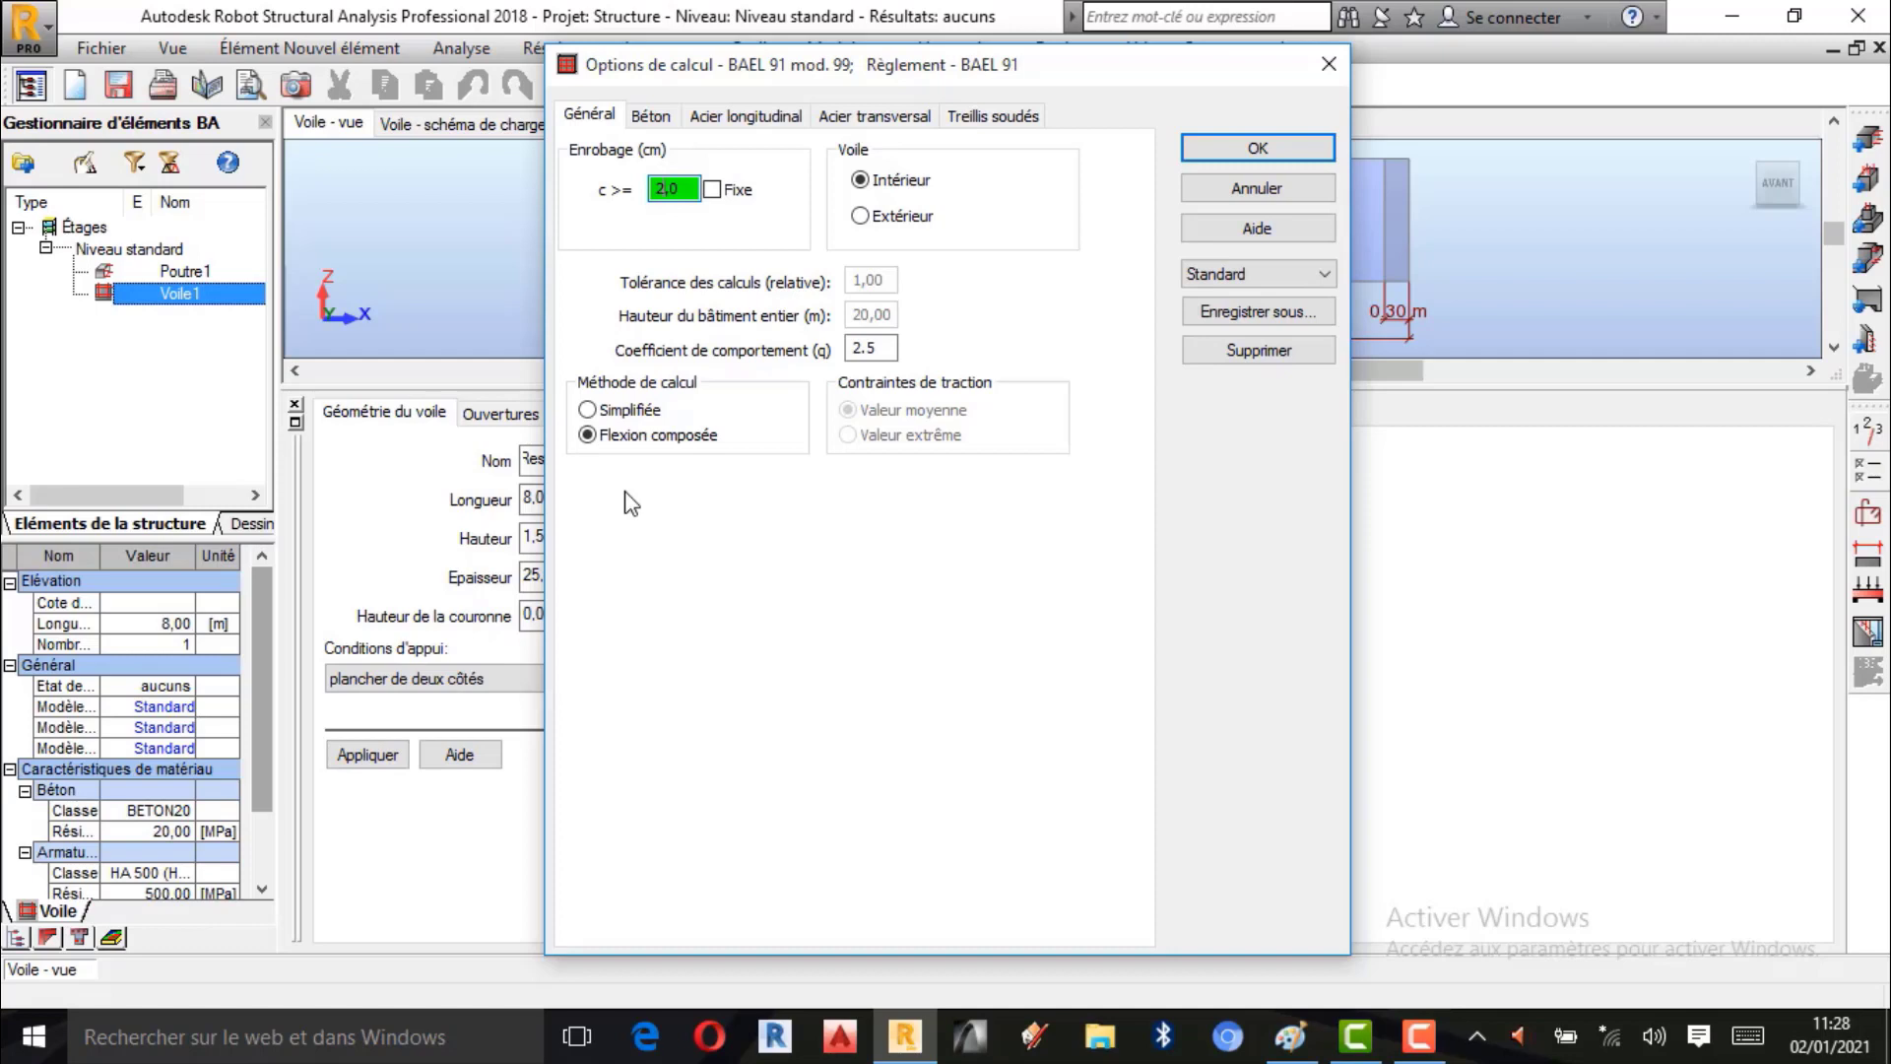
pyautogui.click(654, 119)
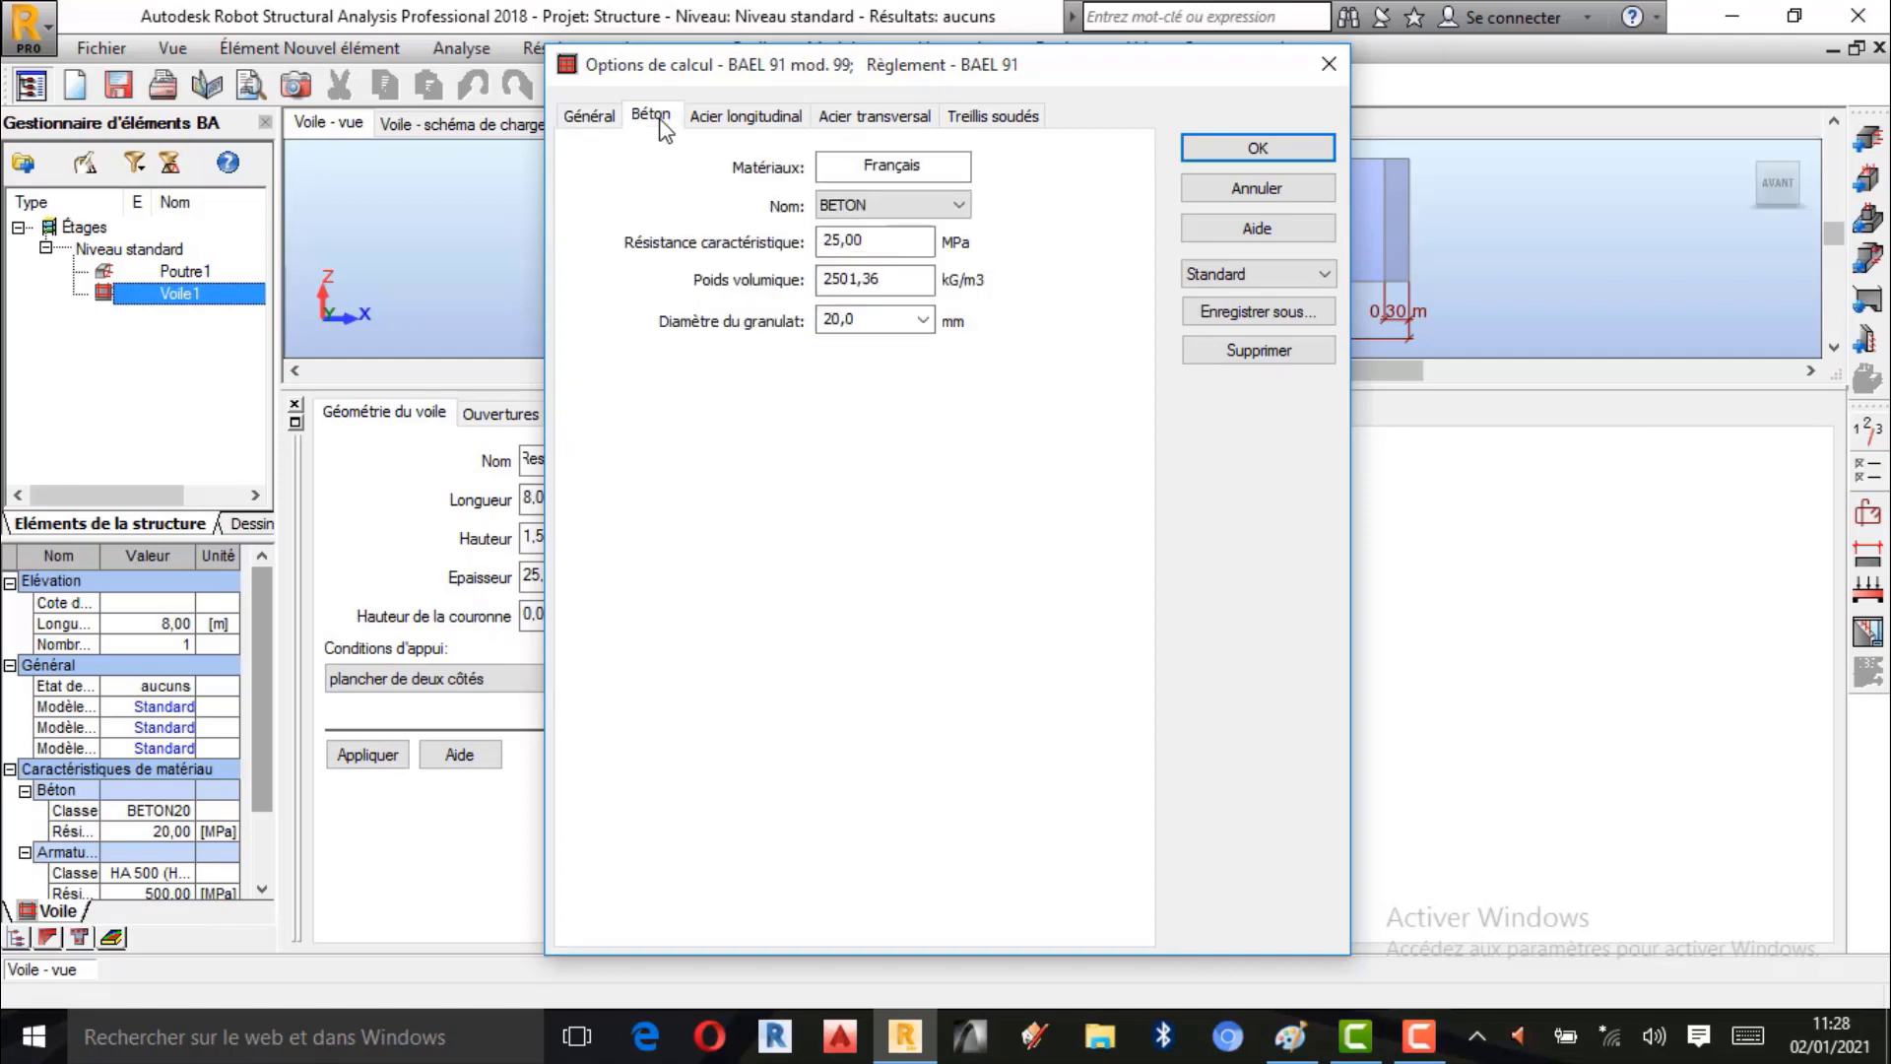
pyautogui.click(936, 207)
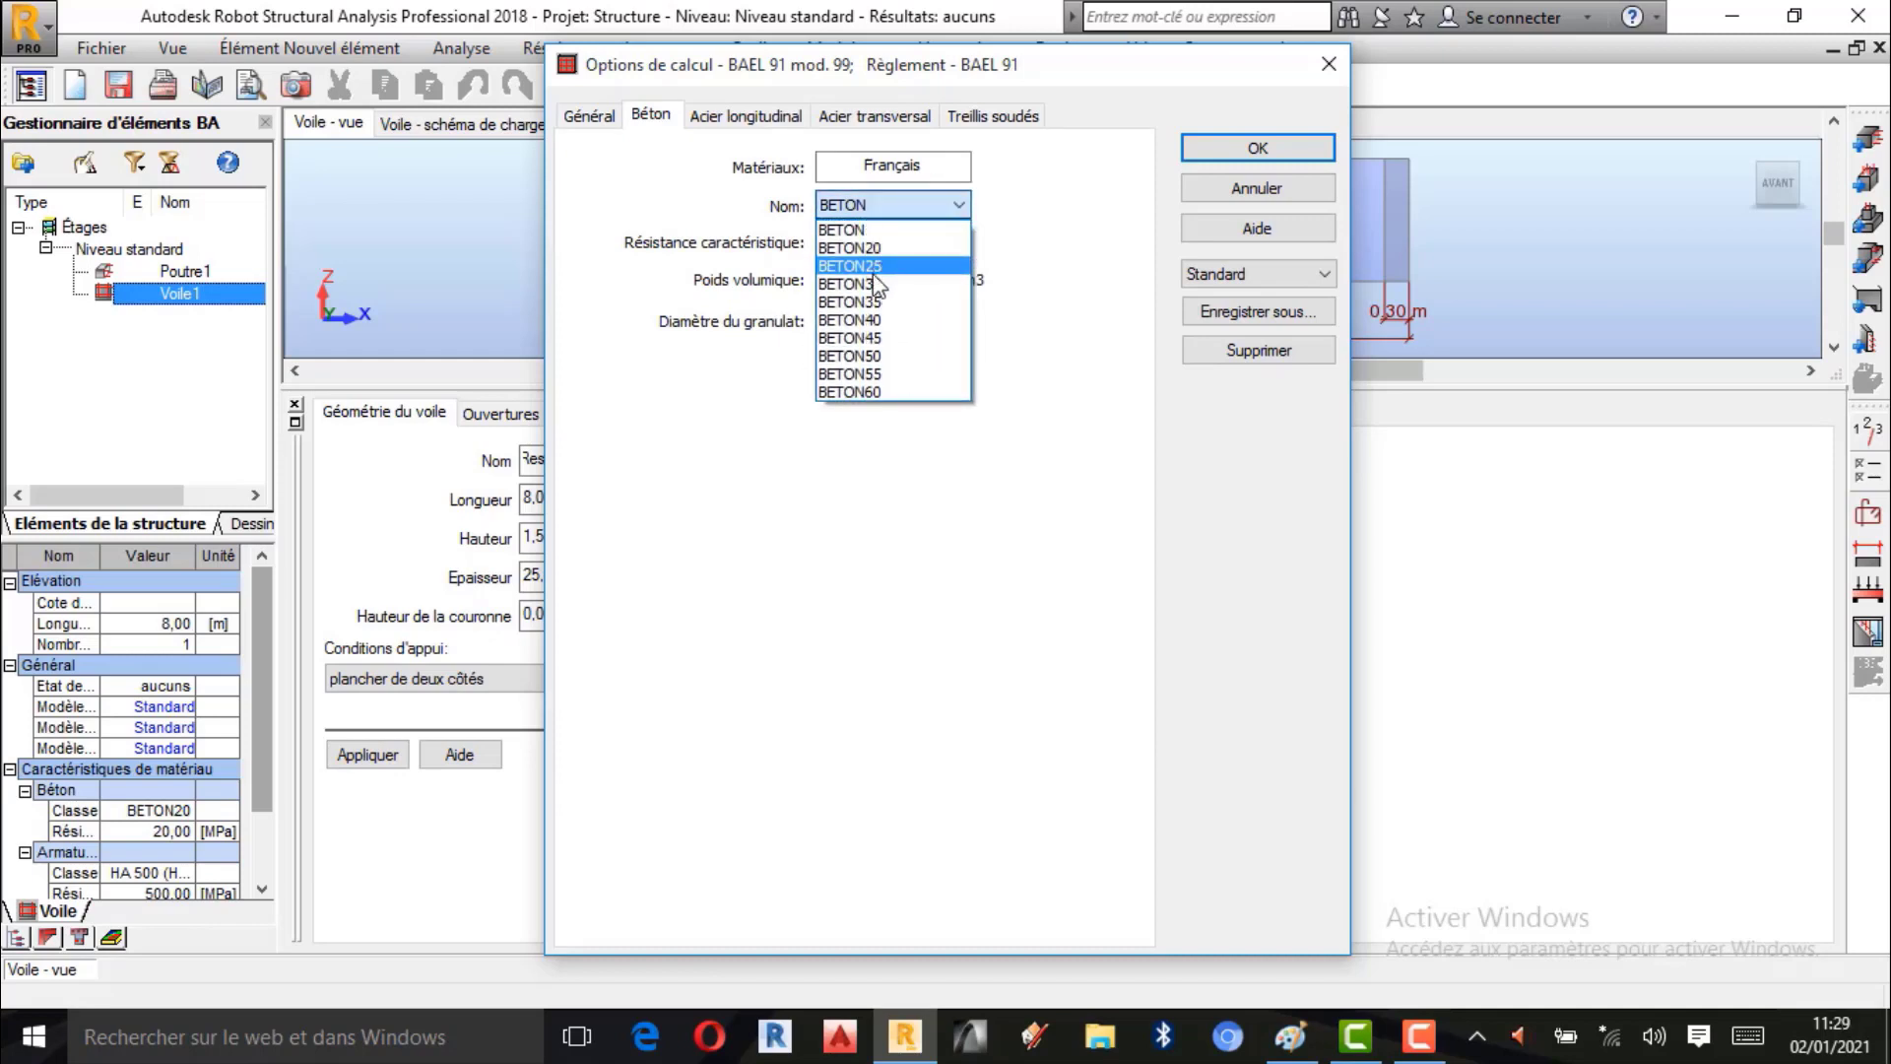
pyautogui.click(876, 271)
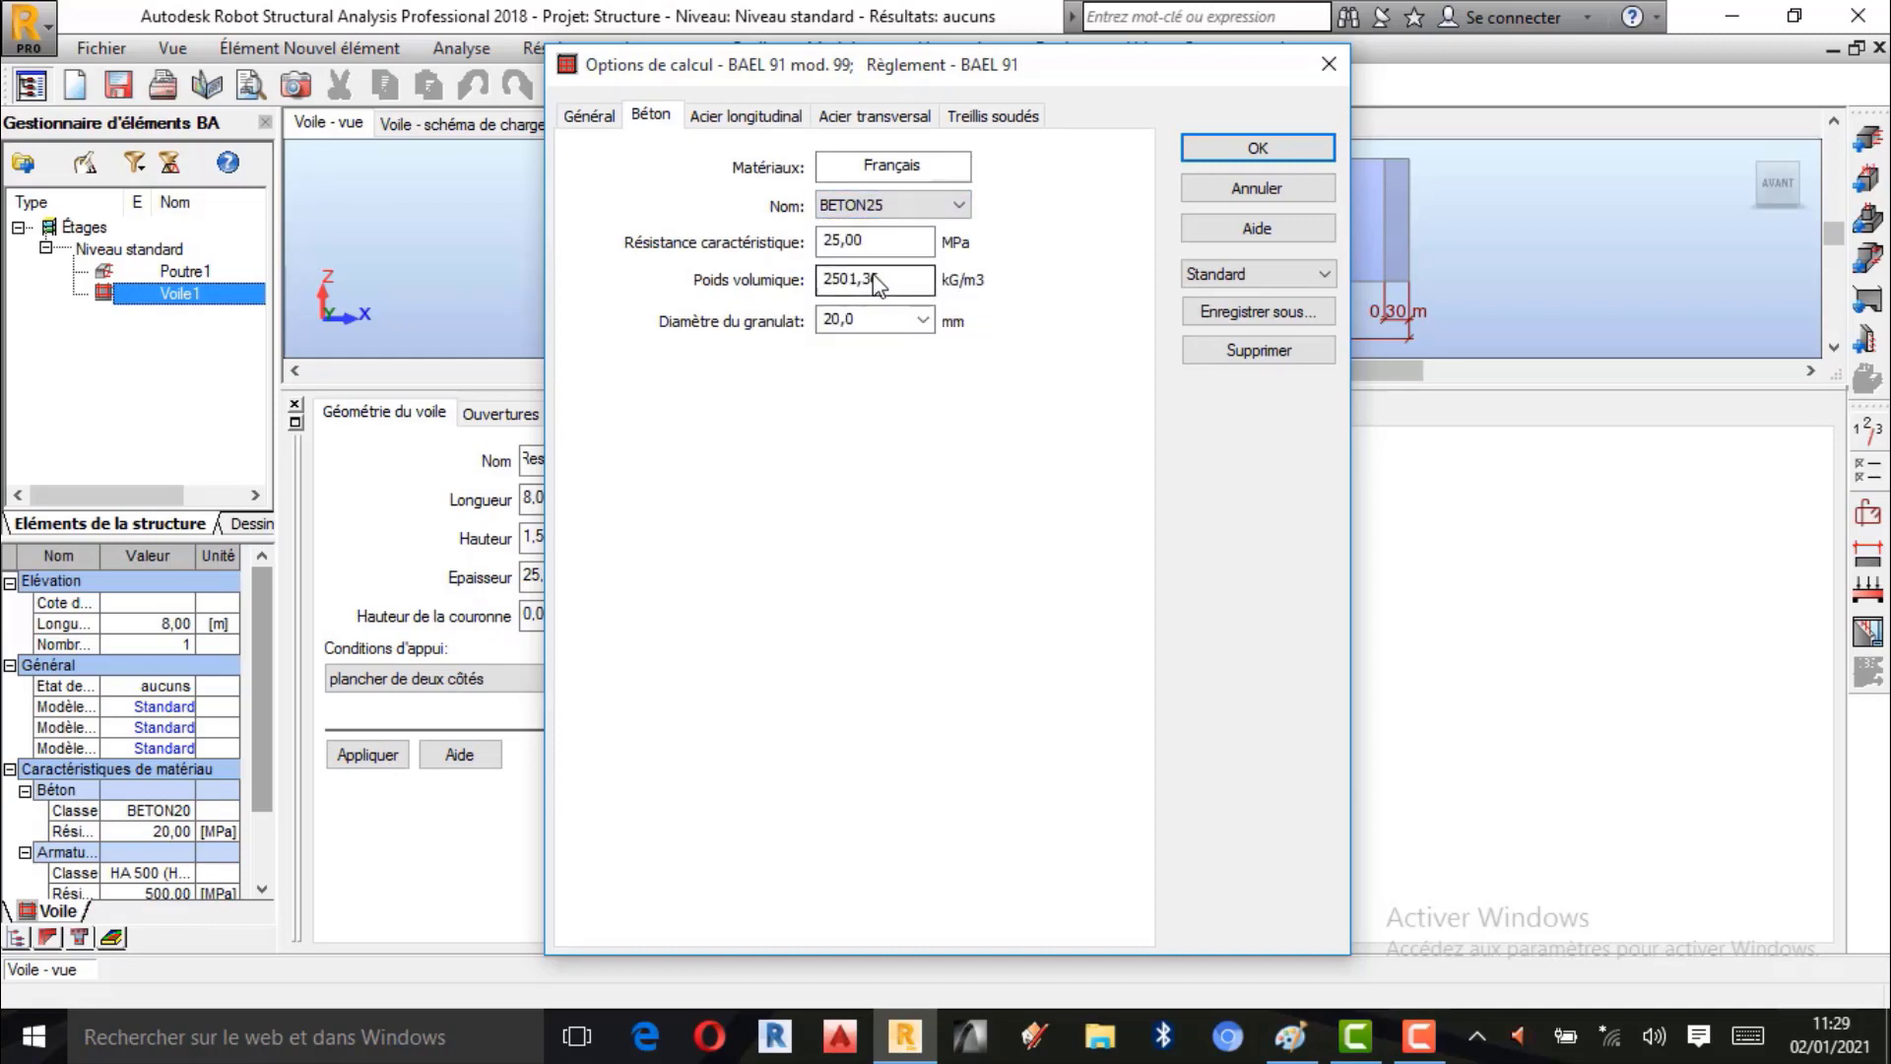
pyautogui.click(955, 205)
pyautogui.click(883, 258)
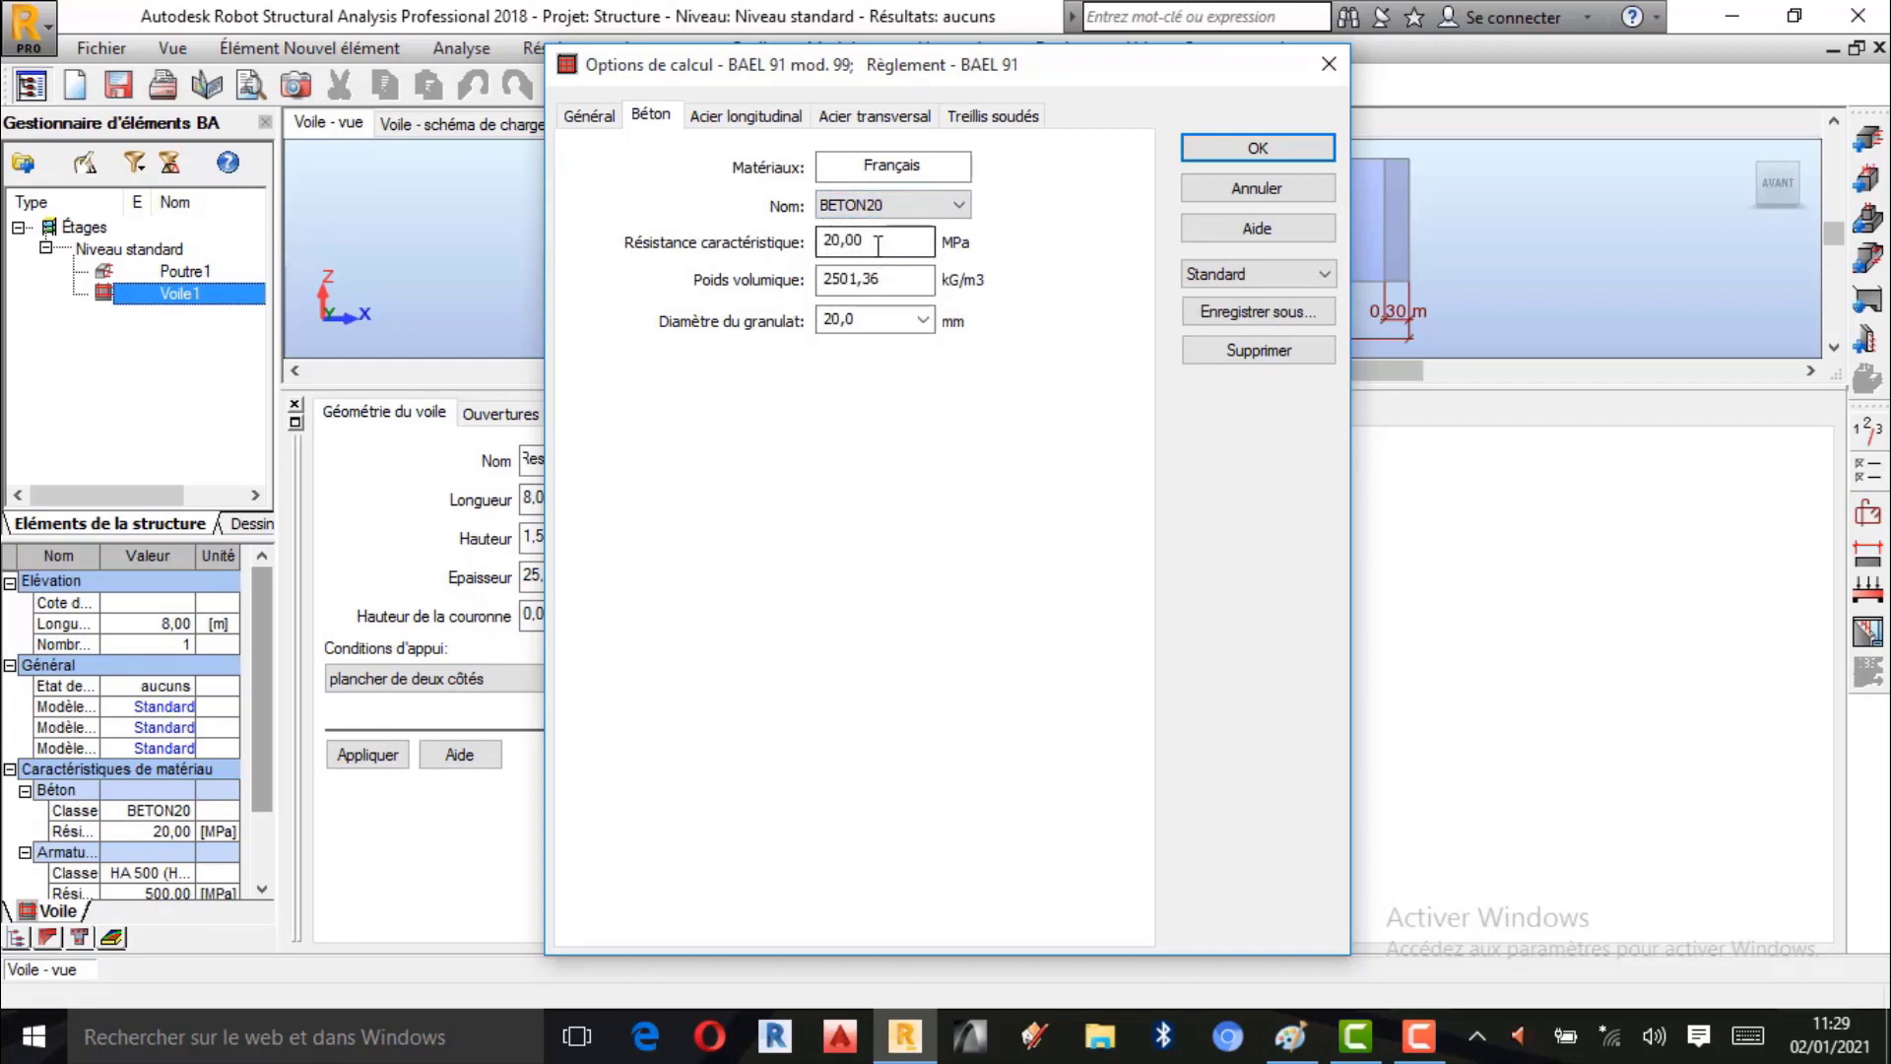
pyautogui.doubleClick(877, 244)
pyautogui.click(879, 205)
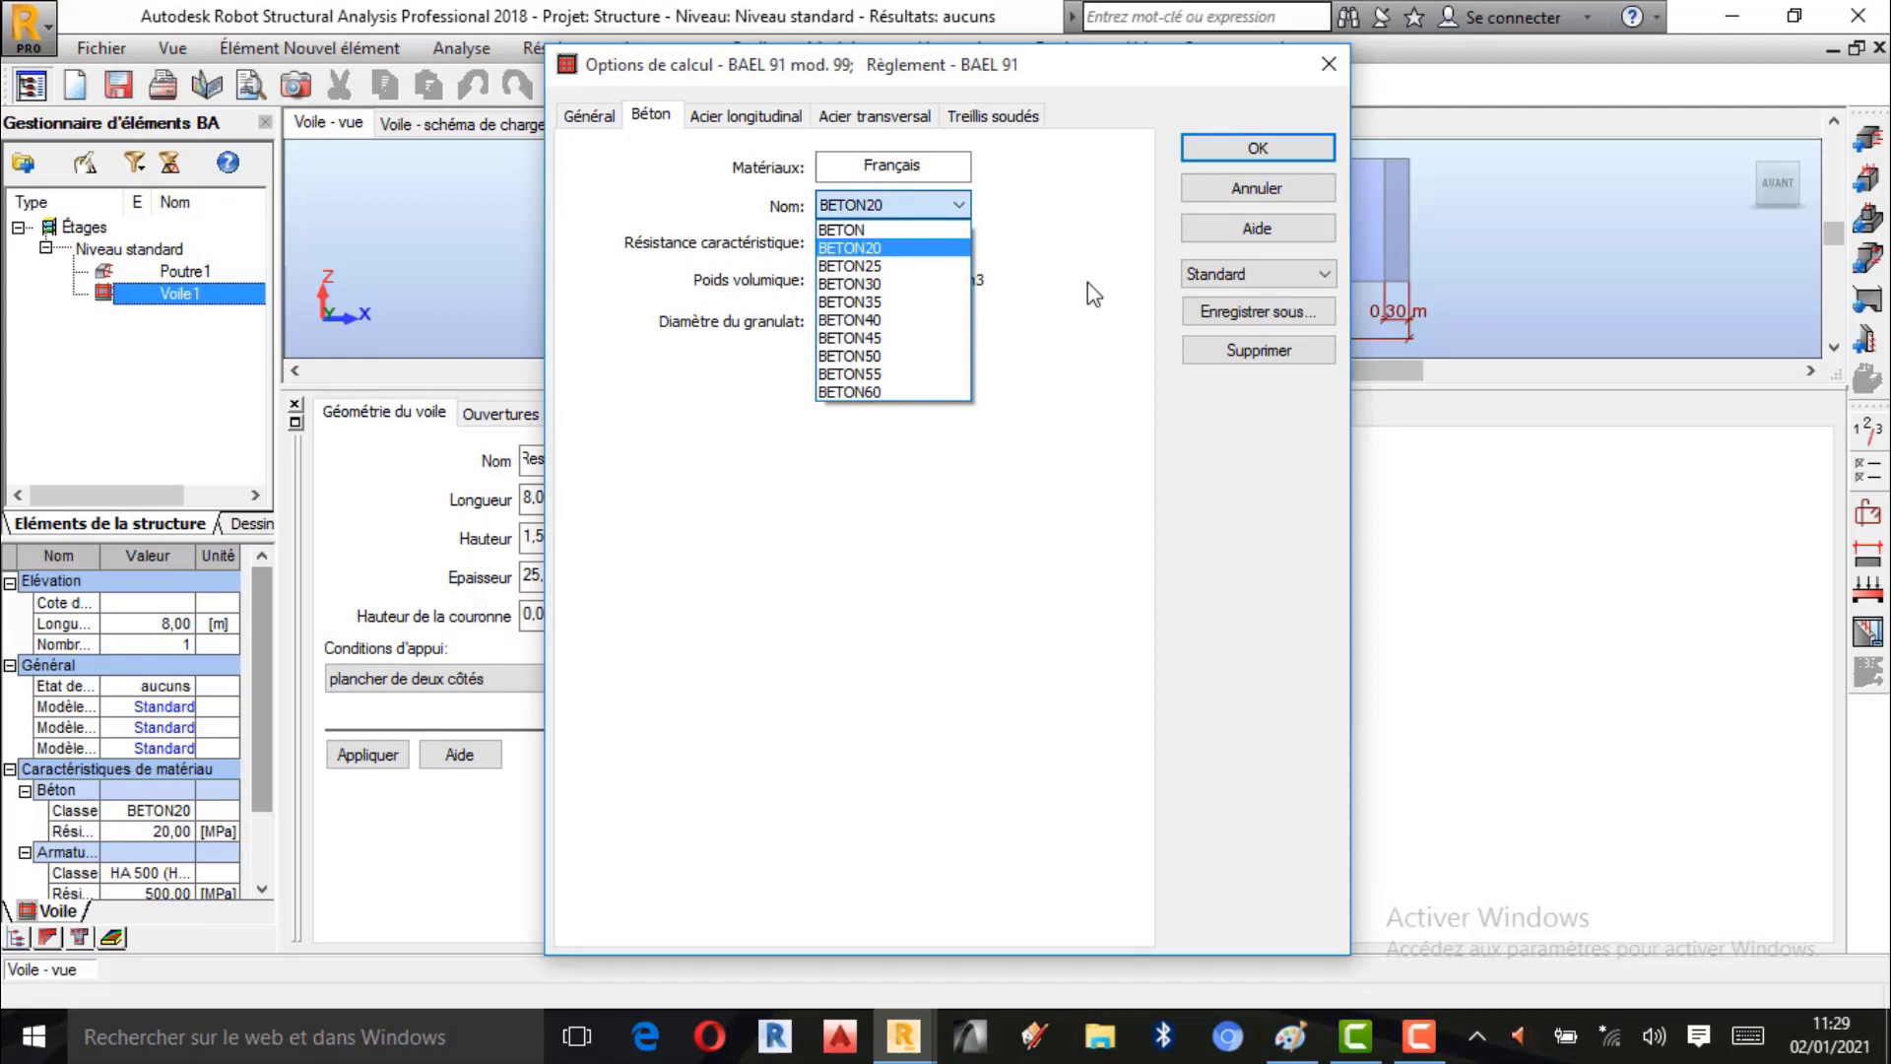
pyautogui.click(875, 266)
# Check the strength value in the calculator, then settle on BETON20 at 20,00 MPa.
pyautogui.doubleClick(864, 239)
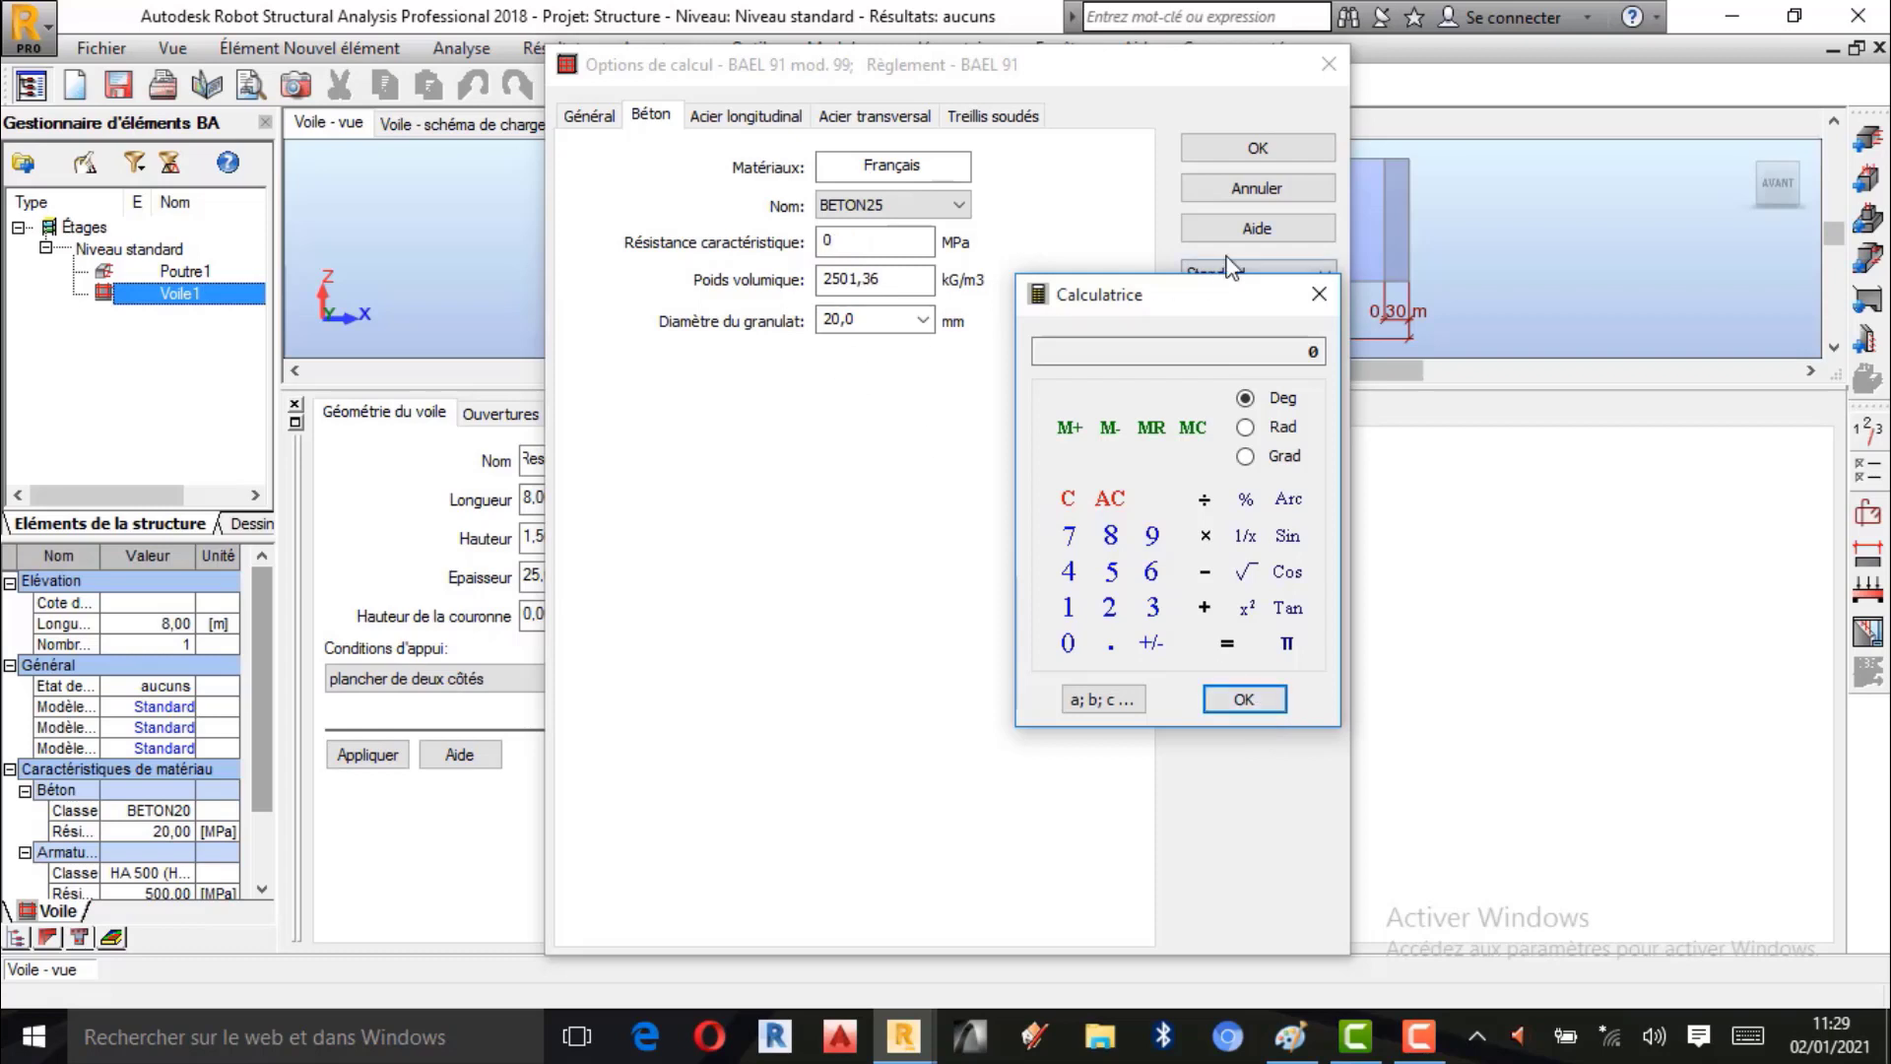
pyautogui.click(1319, 294)
pyautogui.click(871, 244)
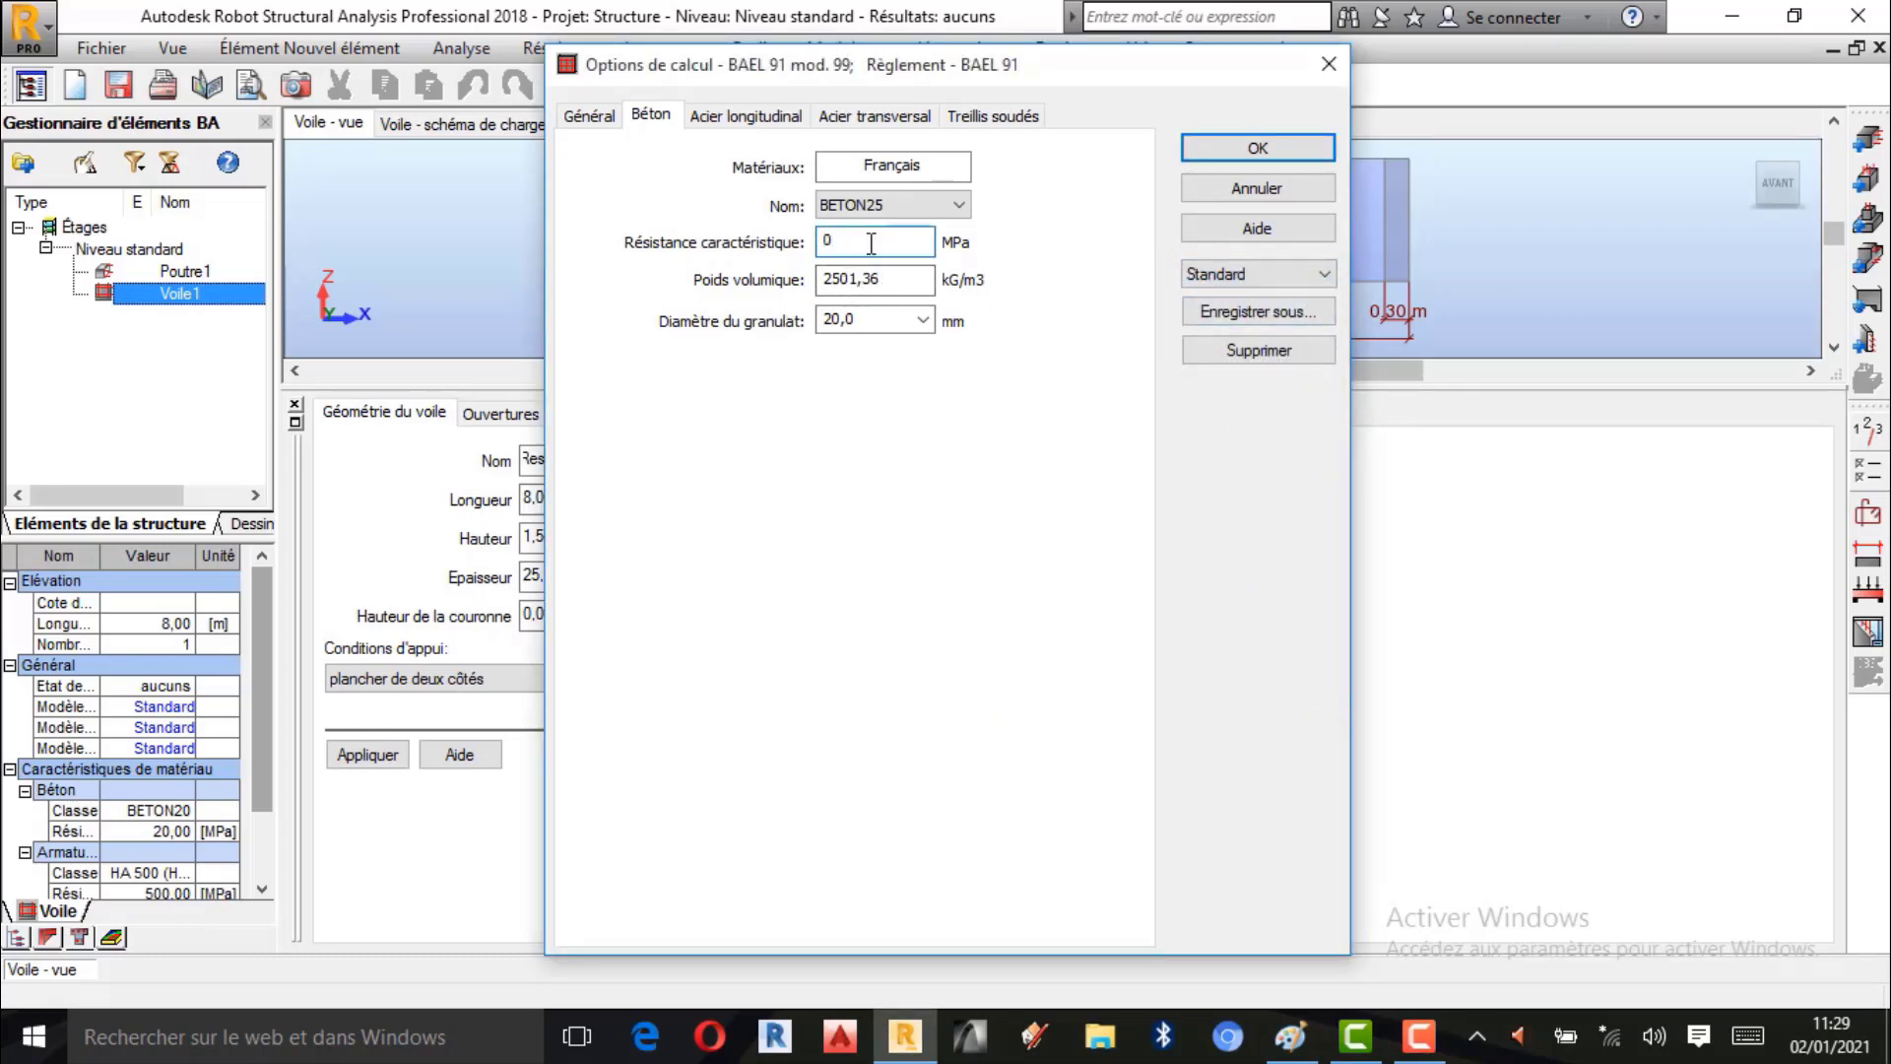
pyautogui.doubleClick(872, 237)
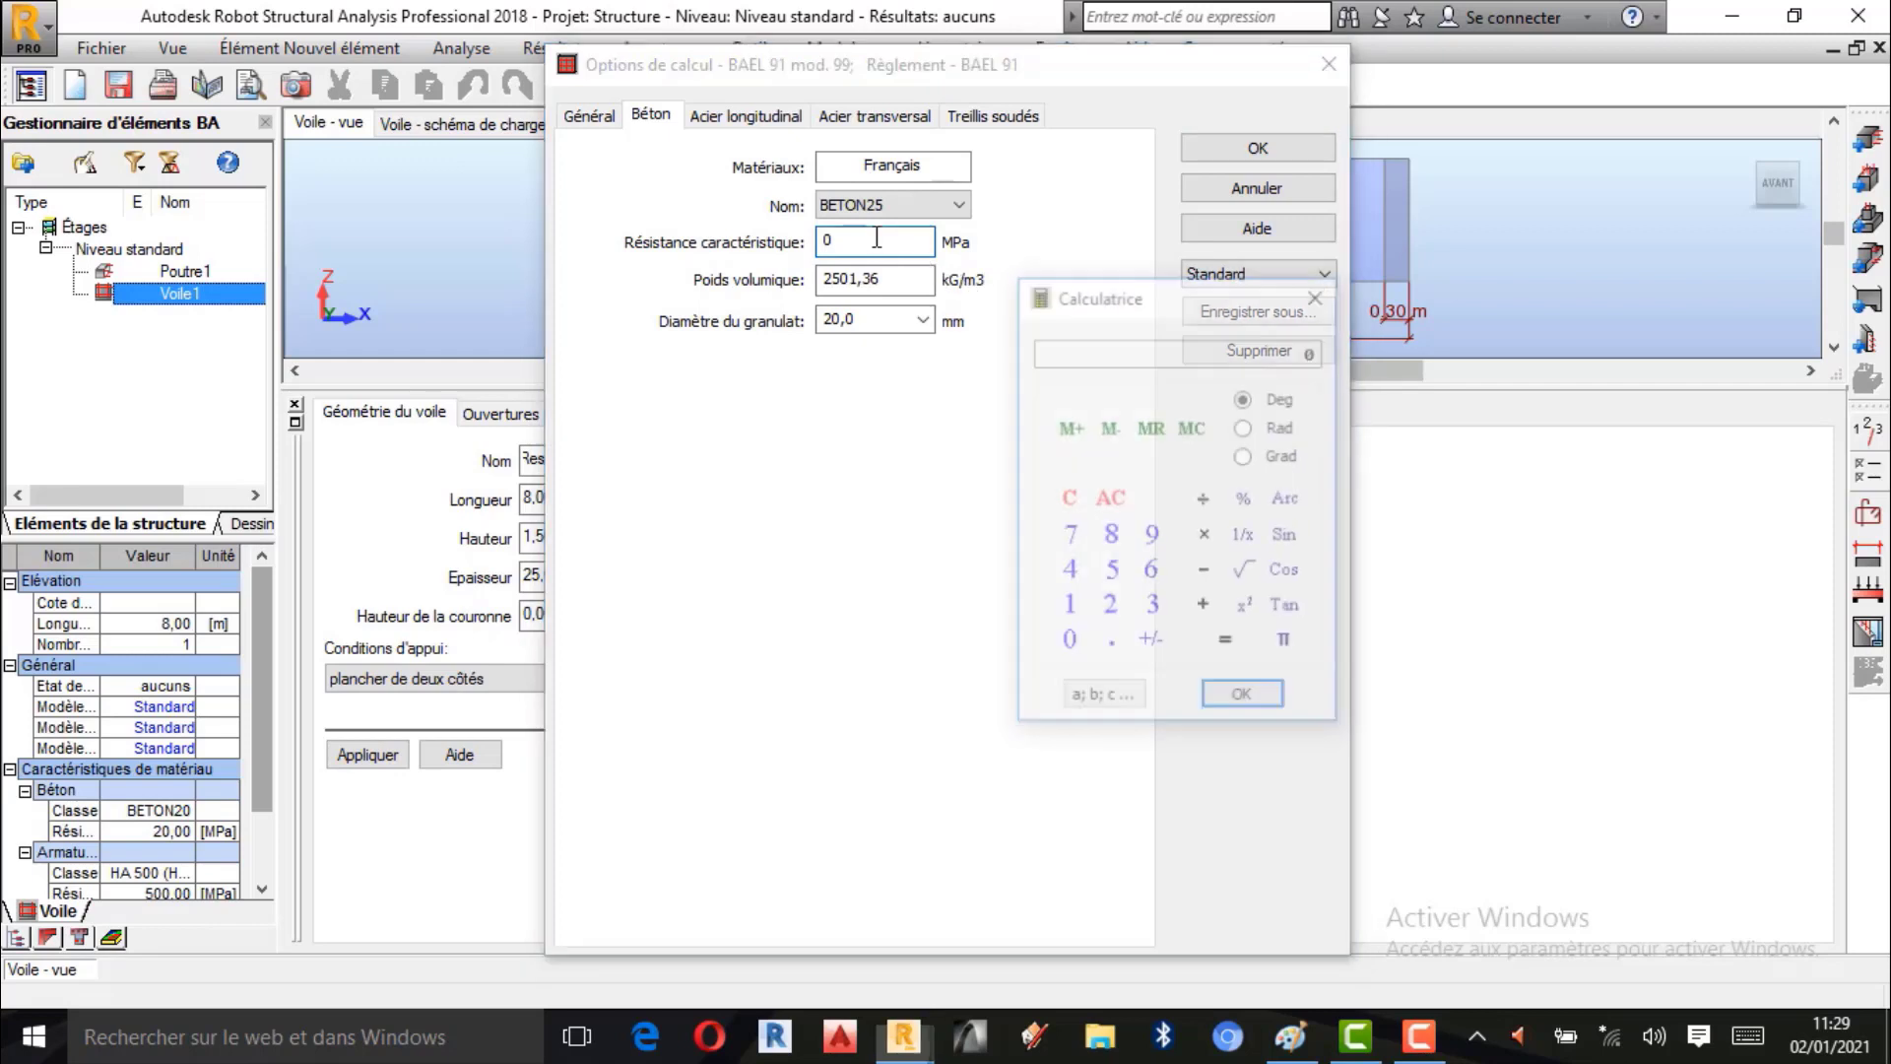
pyautogui.click(1111, 608)
pyautogui.click(1111, 571)
pyautogui.click(1319, 294)
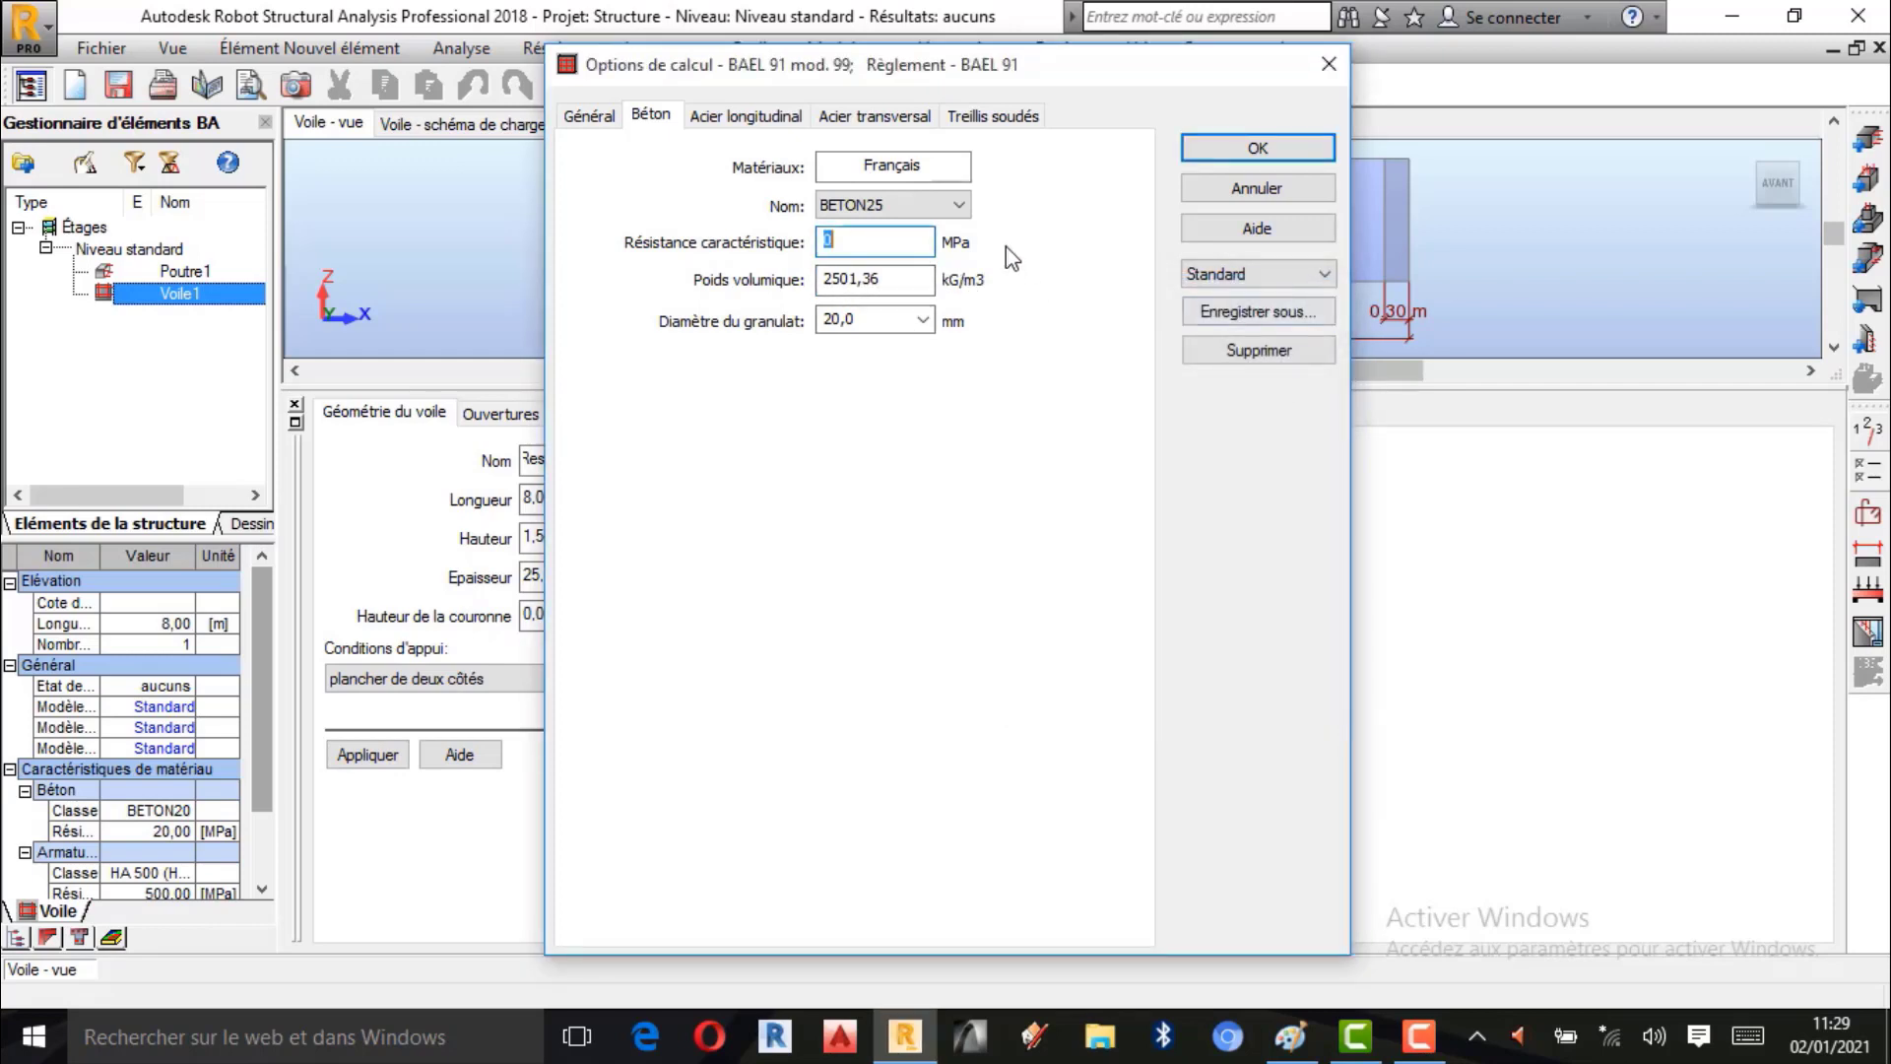
pyautogui.click(958, 205)
pyautogui.click(884, 229)
# Set the concrete unit weight to 2500 kg/m3.
pyautogui.doubleClick(855, 280)
pyautogui.click(1110, 607)
pyautogui.click(1110, 571)
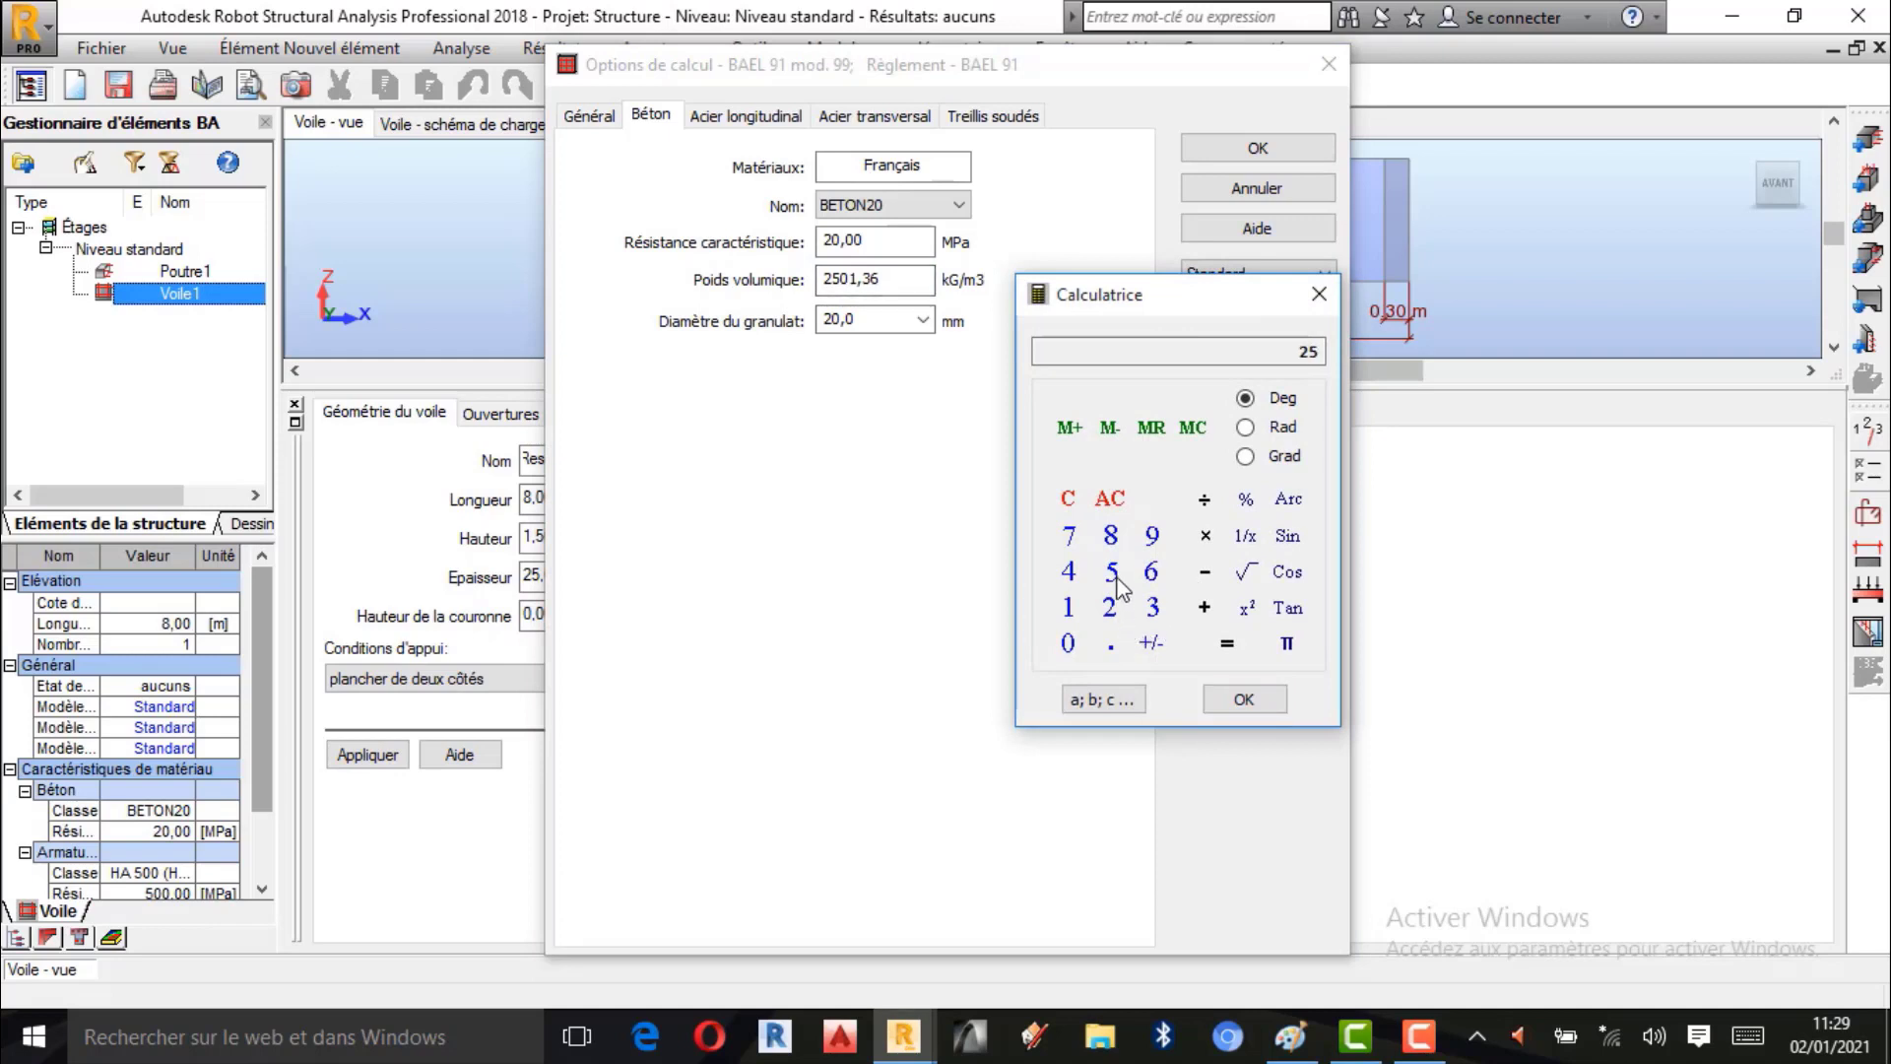
pyautogui.click(1067, 643)
pyautogui.click(1066, 643)
pyautogui.click(1267, 702)
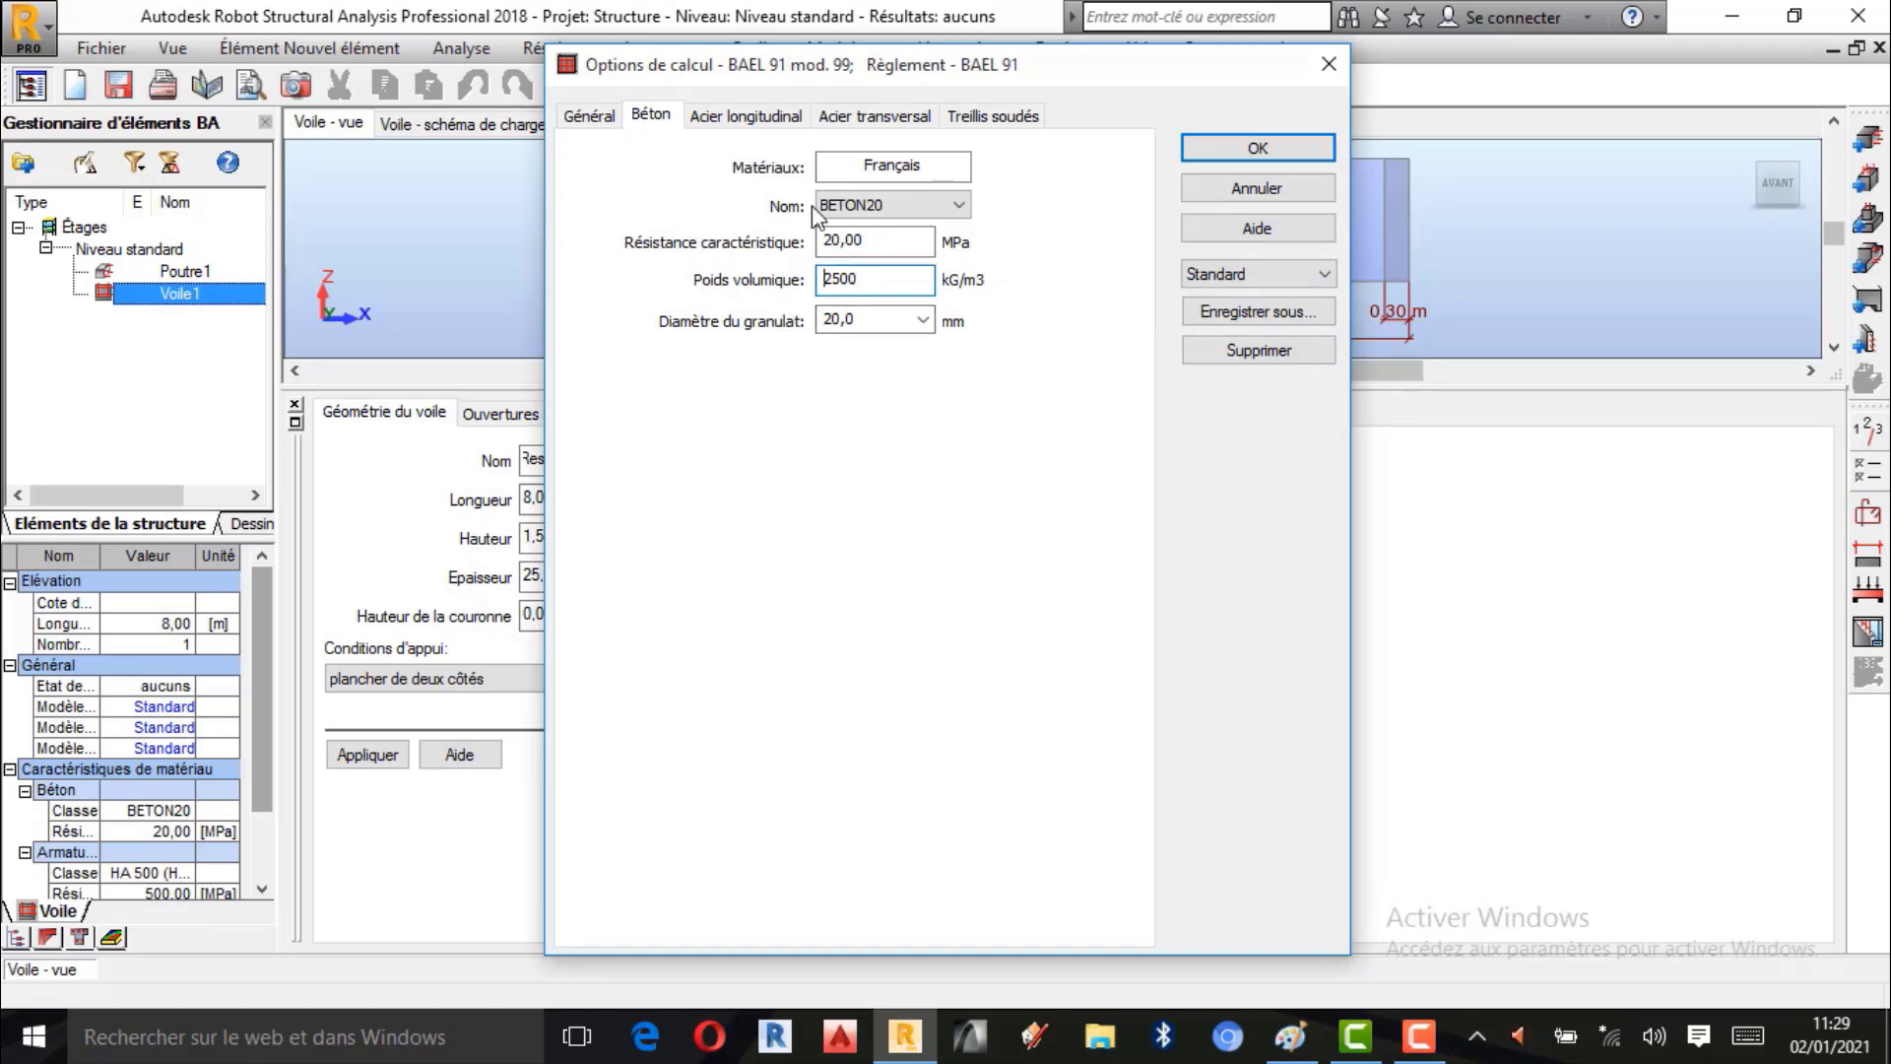
pyautogui.click(760, 122)
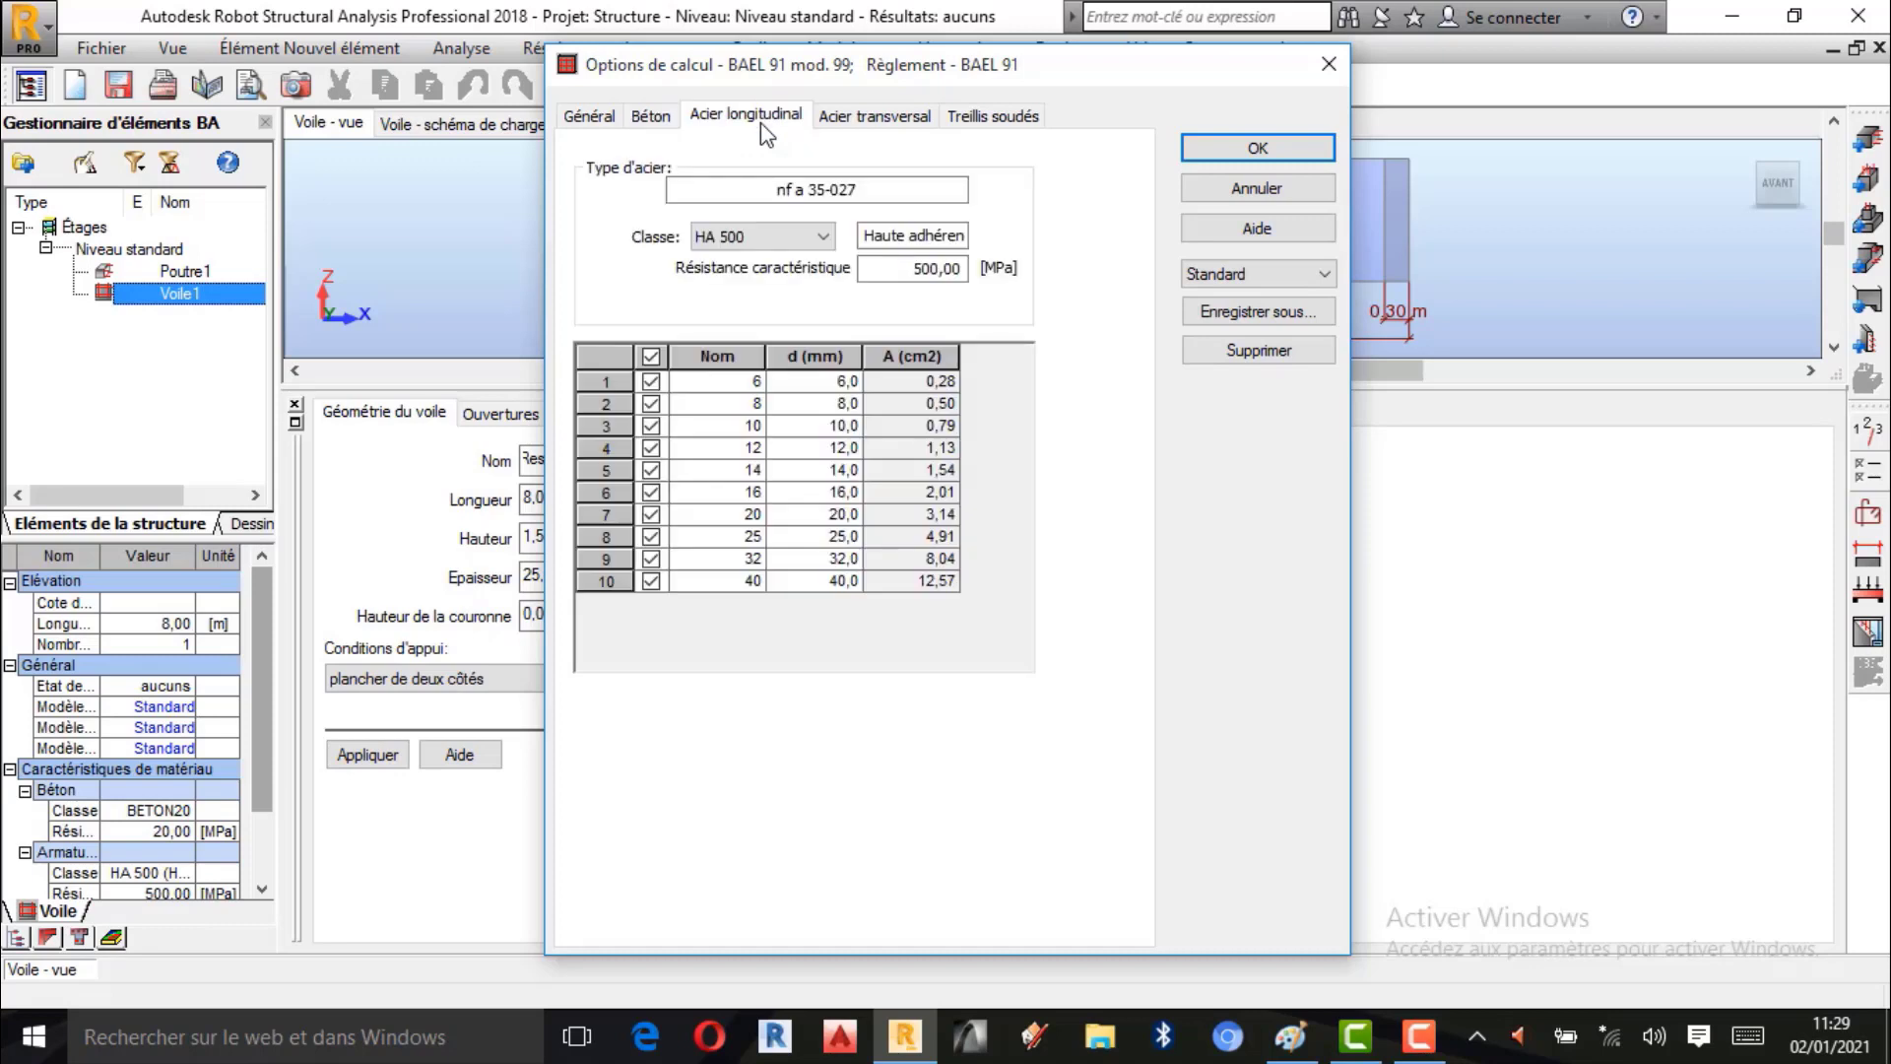
# Set longitudinal steel to HA 400, allowing only 10, 12 and 14 mm bars.
pyautogui.click(804, 238)
pyautogui.click(767, 261)
pyautogui.click(659, 362)
pyautogui.click(652, 449)
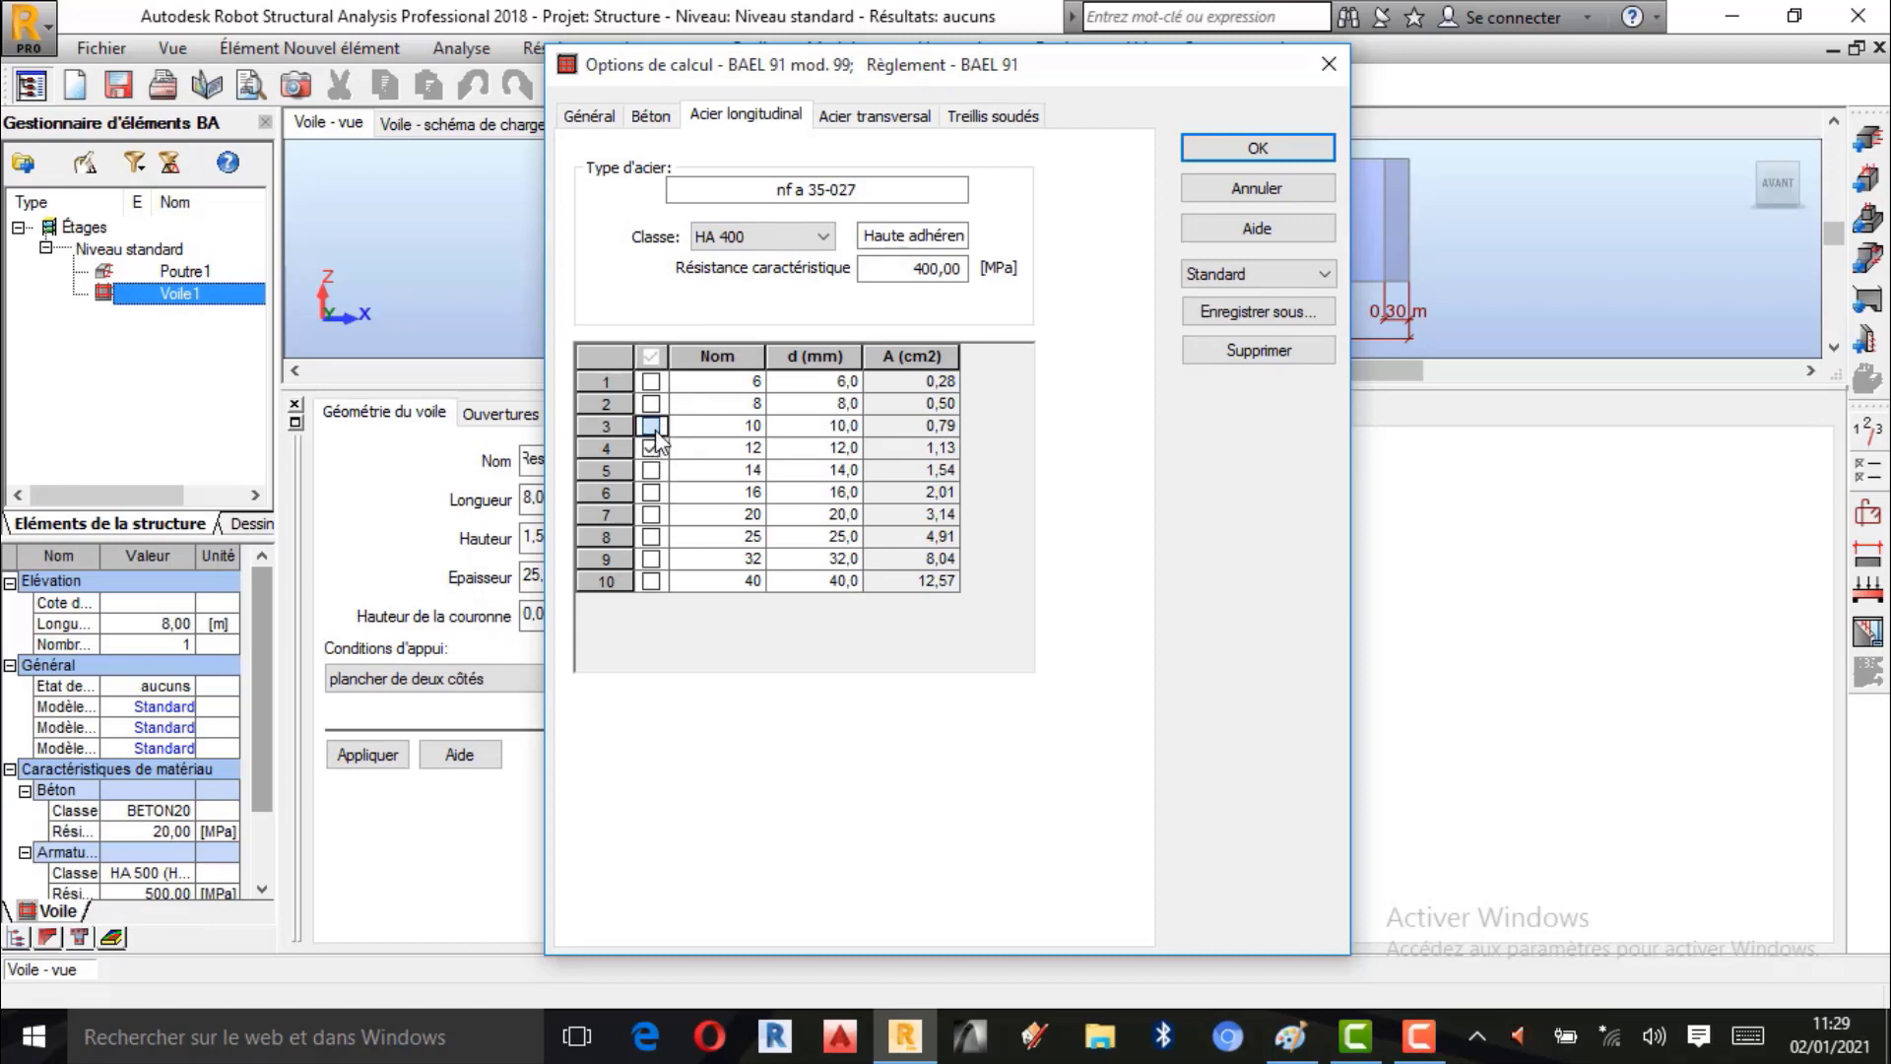
pyautogui.click(651, 425)
pyautogui.click(651, 470)
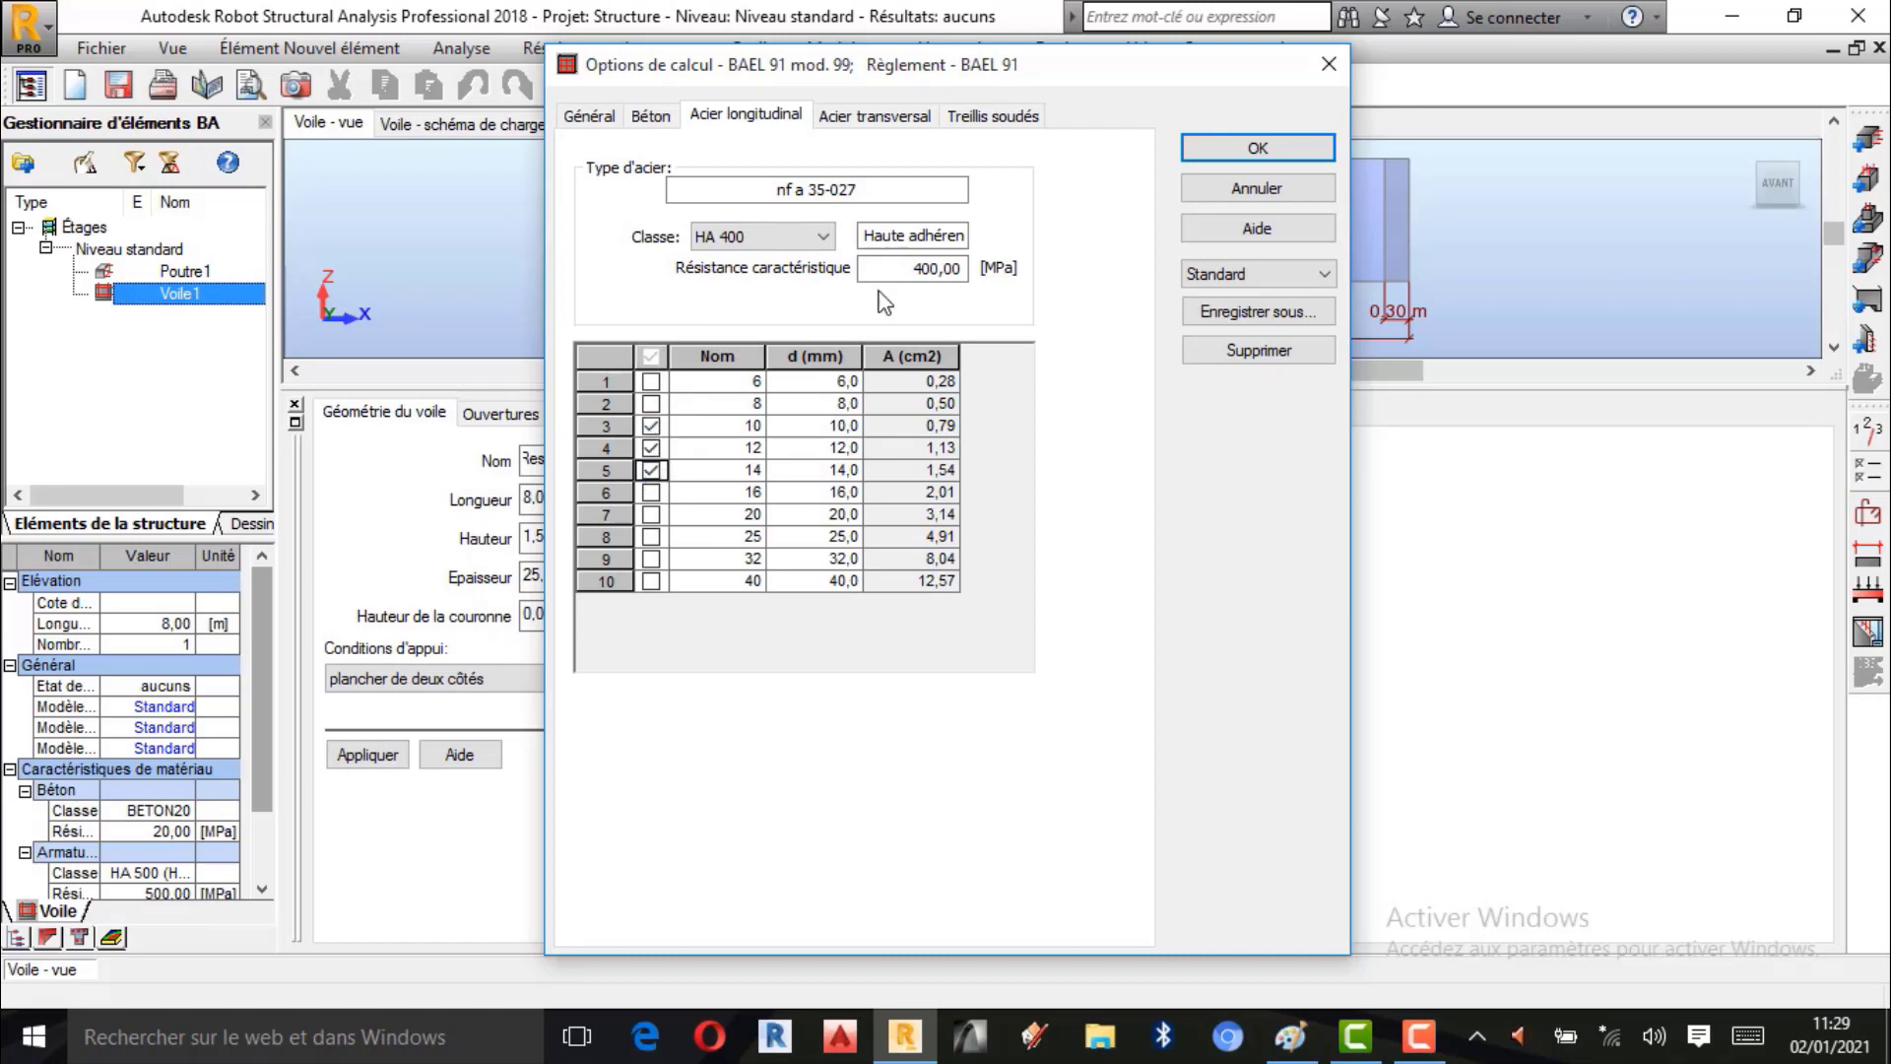
# Set transverse steel to HA 400 with every bar diameter unticked.
pyautogui.click(842, 118)
pyautogui.click(758, 239)
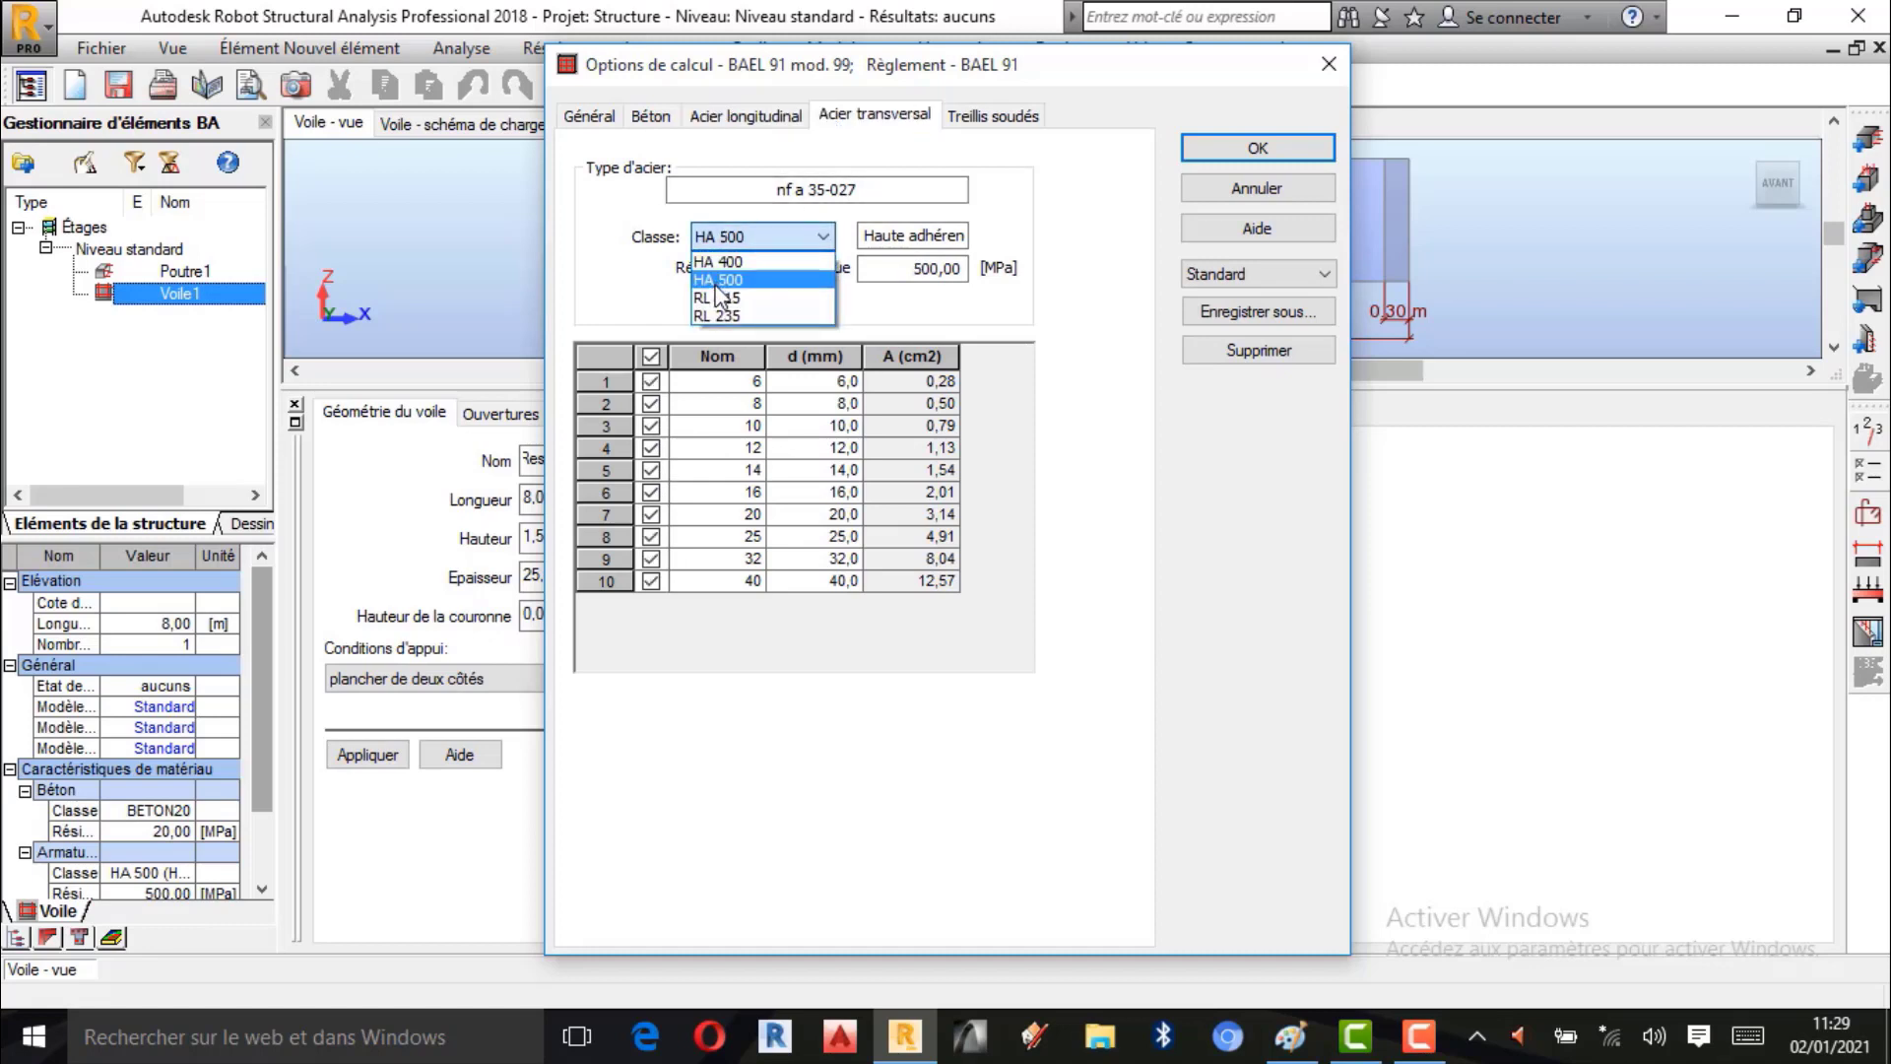
pyautogui.click(717, 261)
pyautogui.click(651, 356)
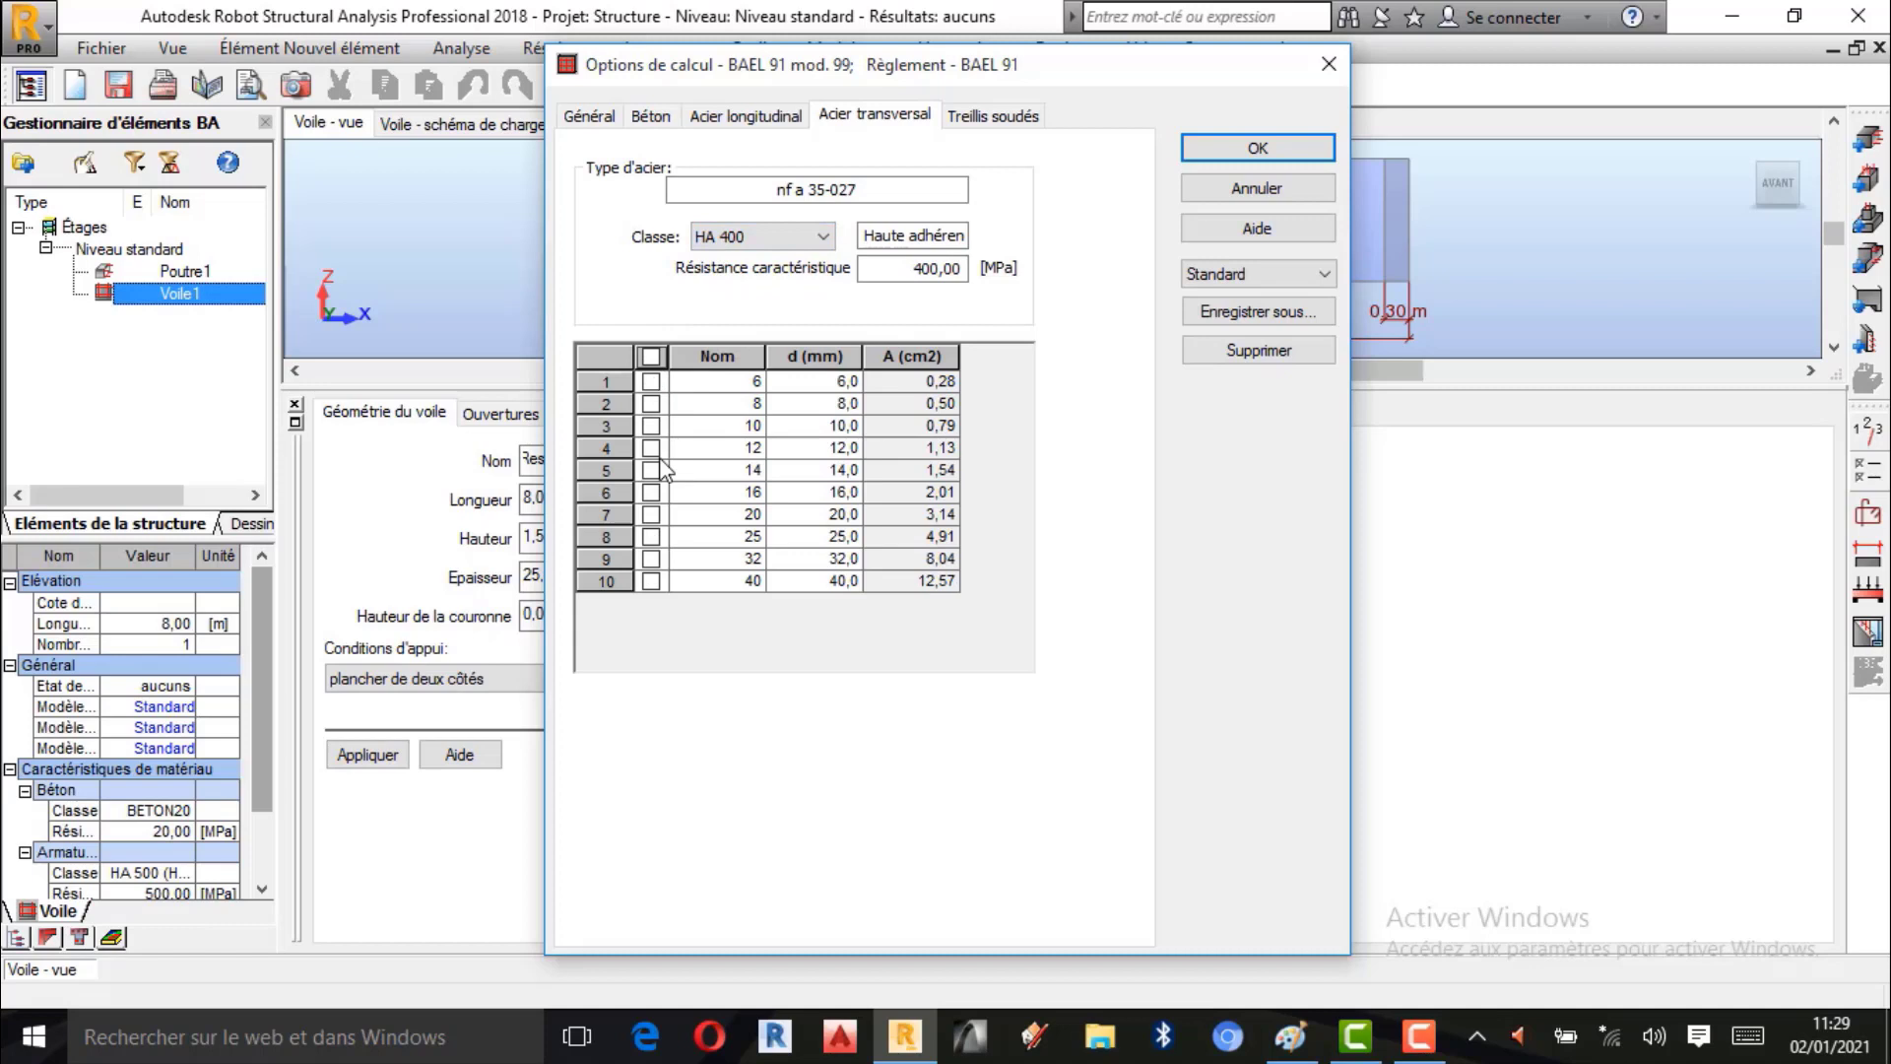
pyautogui.click(651, 382)
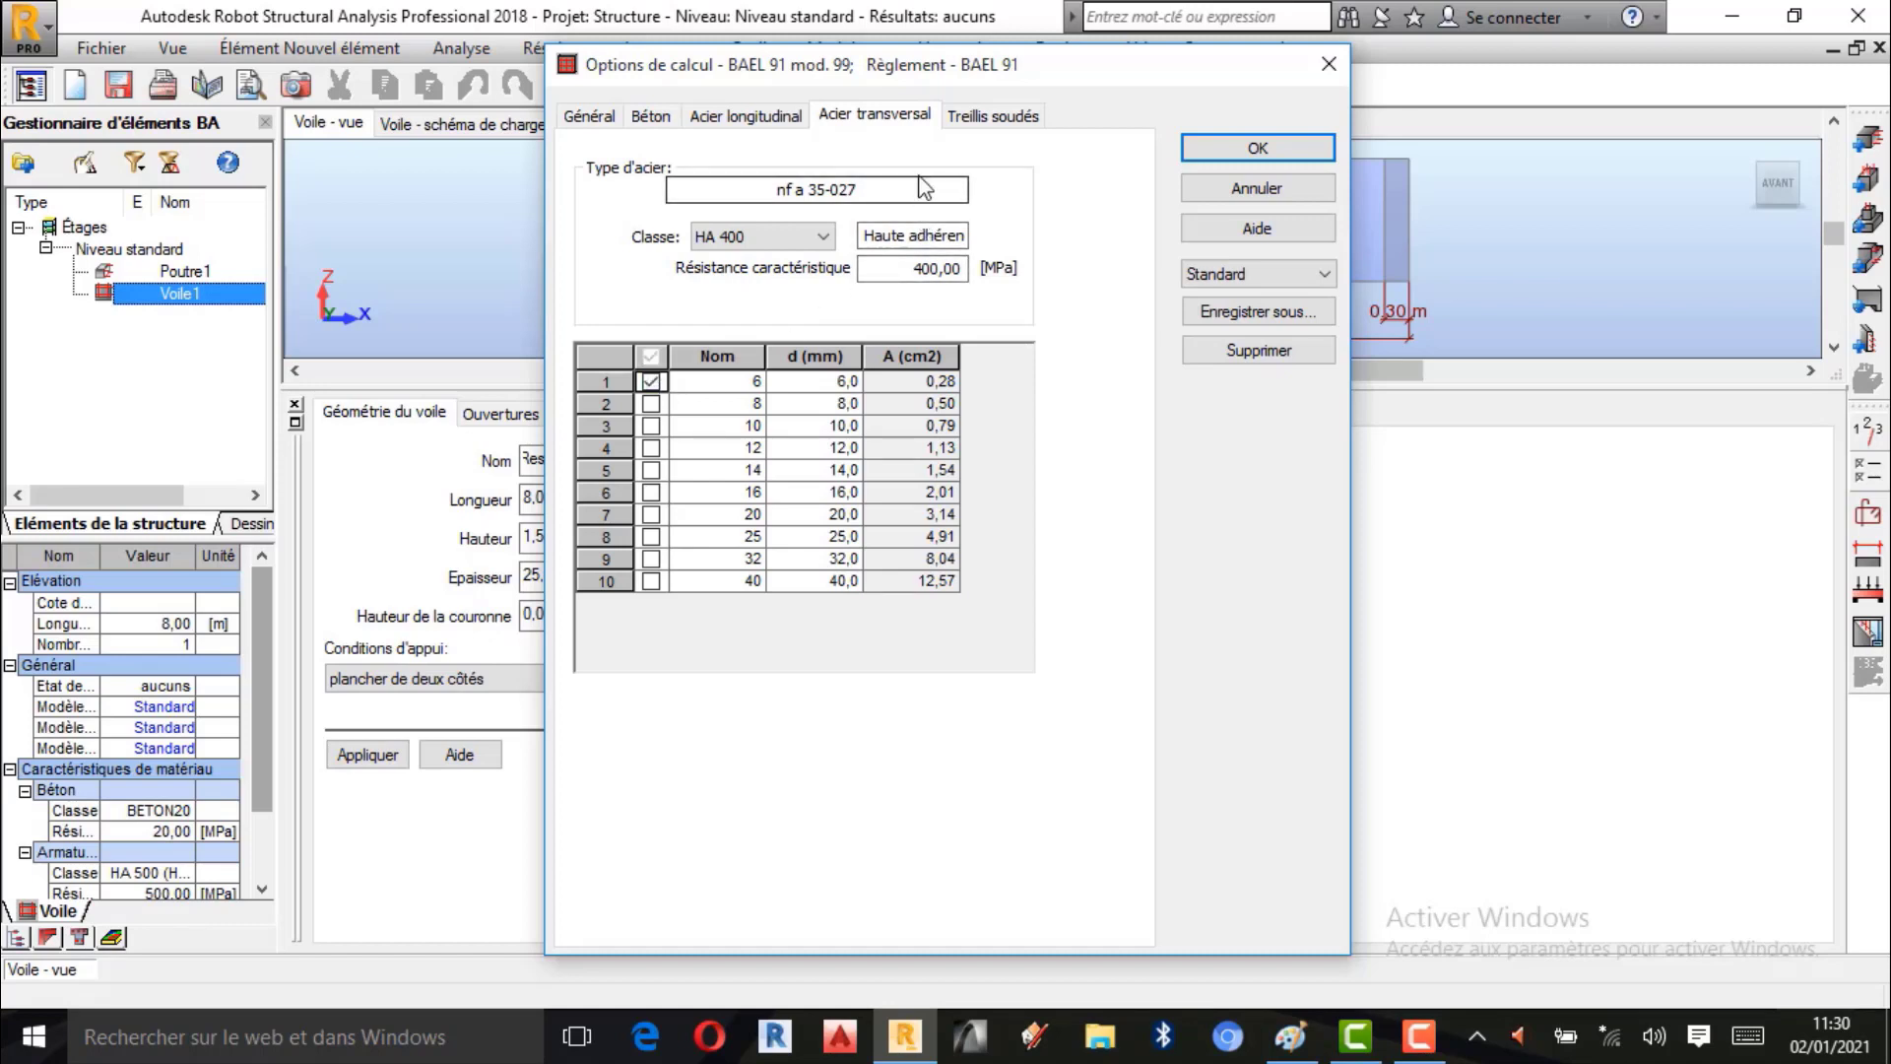
pyautogui.click(651, 382)
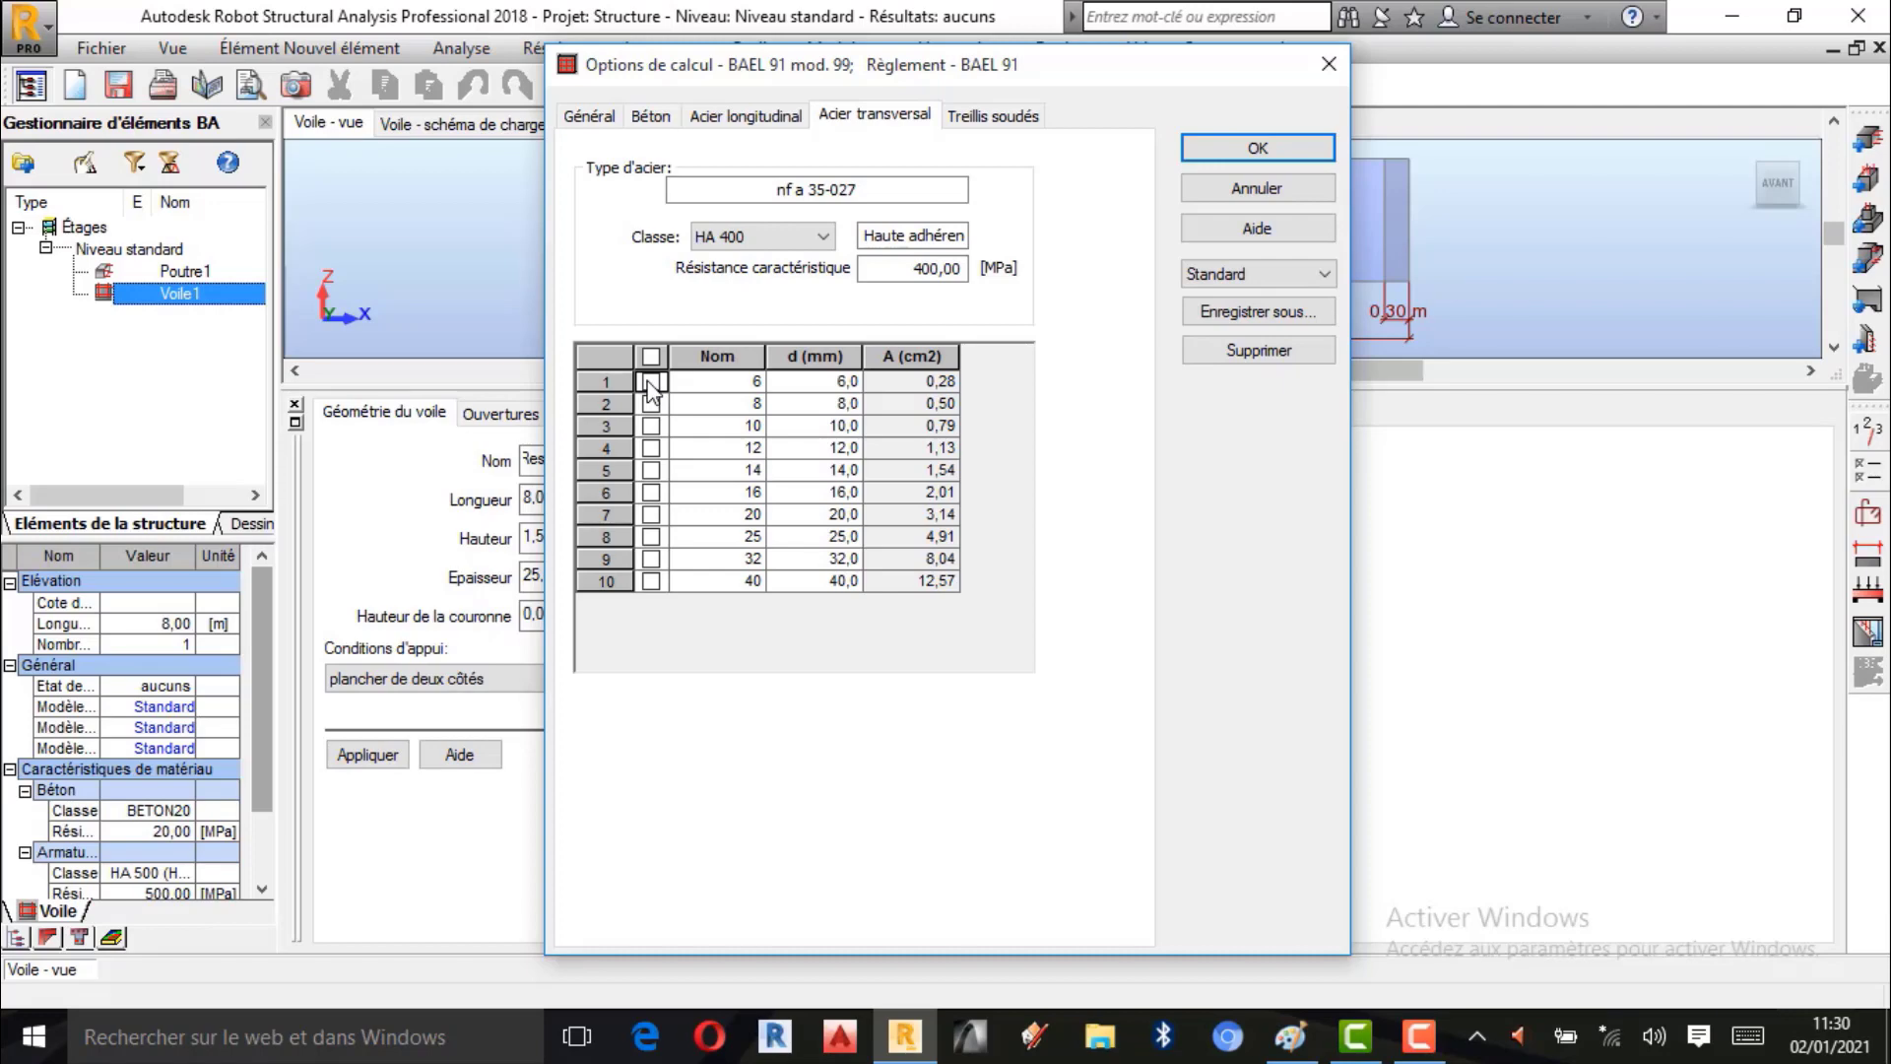
pyautogui.click(1292, 1036)
# In Paint, sketch an orange rectangle crossed by four horizontal and four vertical mesh lines.
pyautogui.scroll(-5, 377, 628)
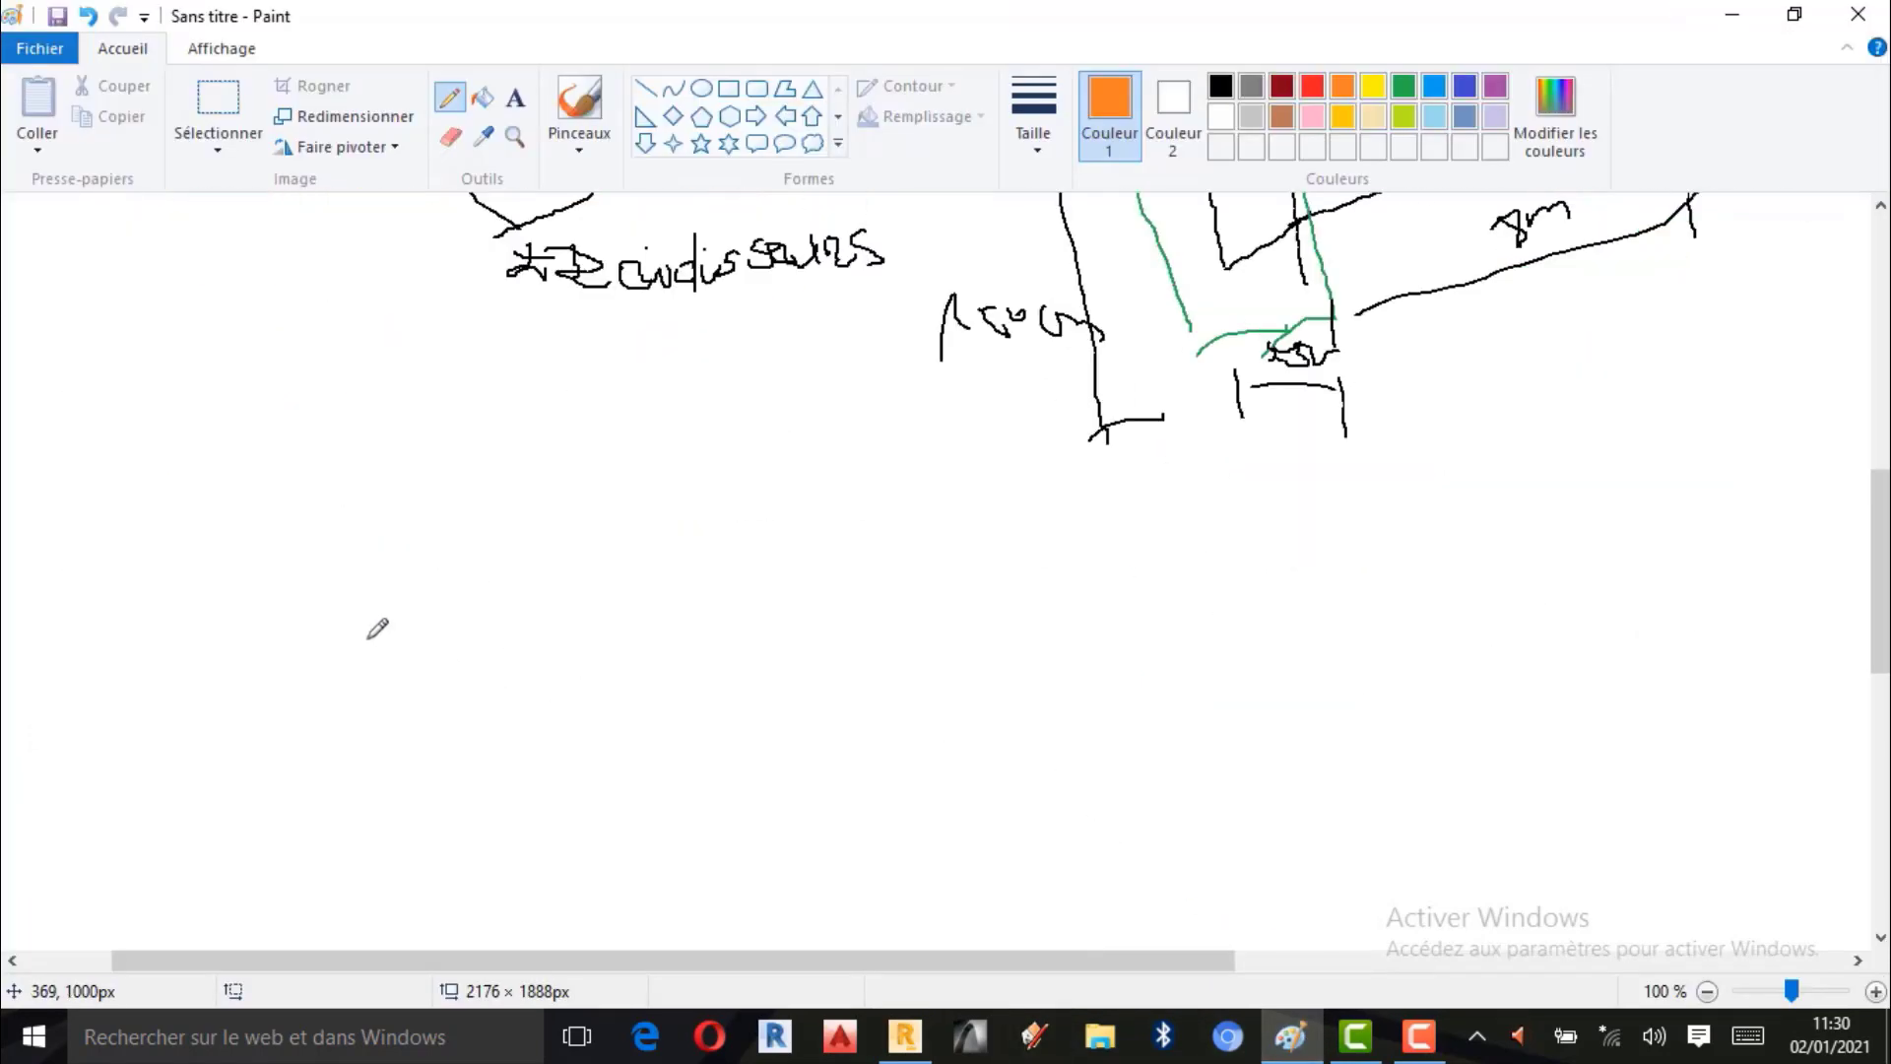
pyautogui.moveTo(317, 453); pyautogui.dragTo(355, 652)
pyautogui.moveTo(317, 453)
pyautogui.mouseDown()
pyautogui.moveTo(610, 451)
pyautogui.moveTo(650, 656)
pyautogui.mouseUp()
pyautogui.moveTo(354, 656); pyautogui.dragTo(640, 661)
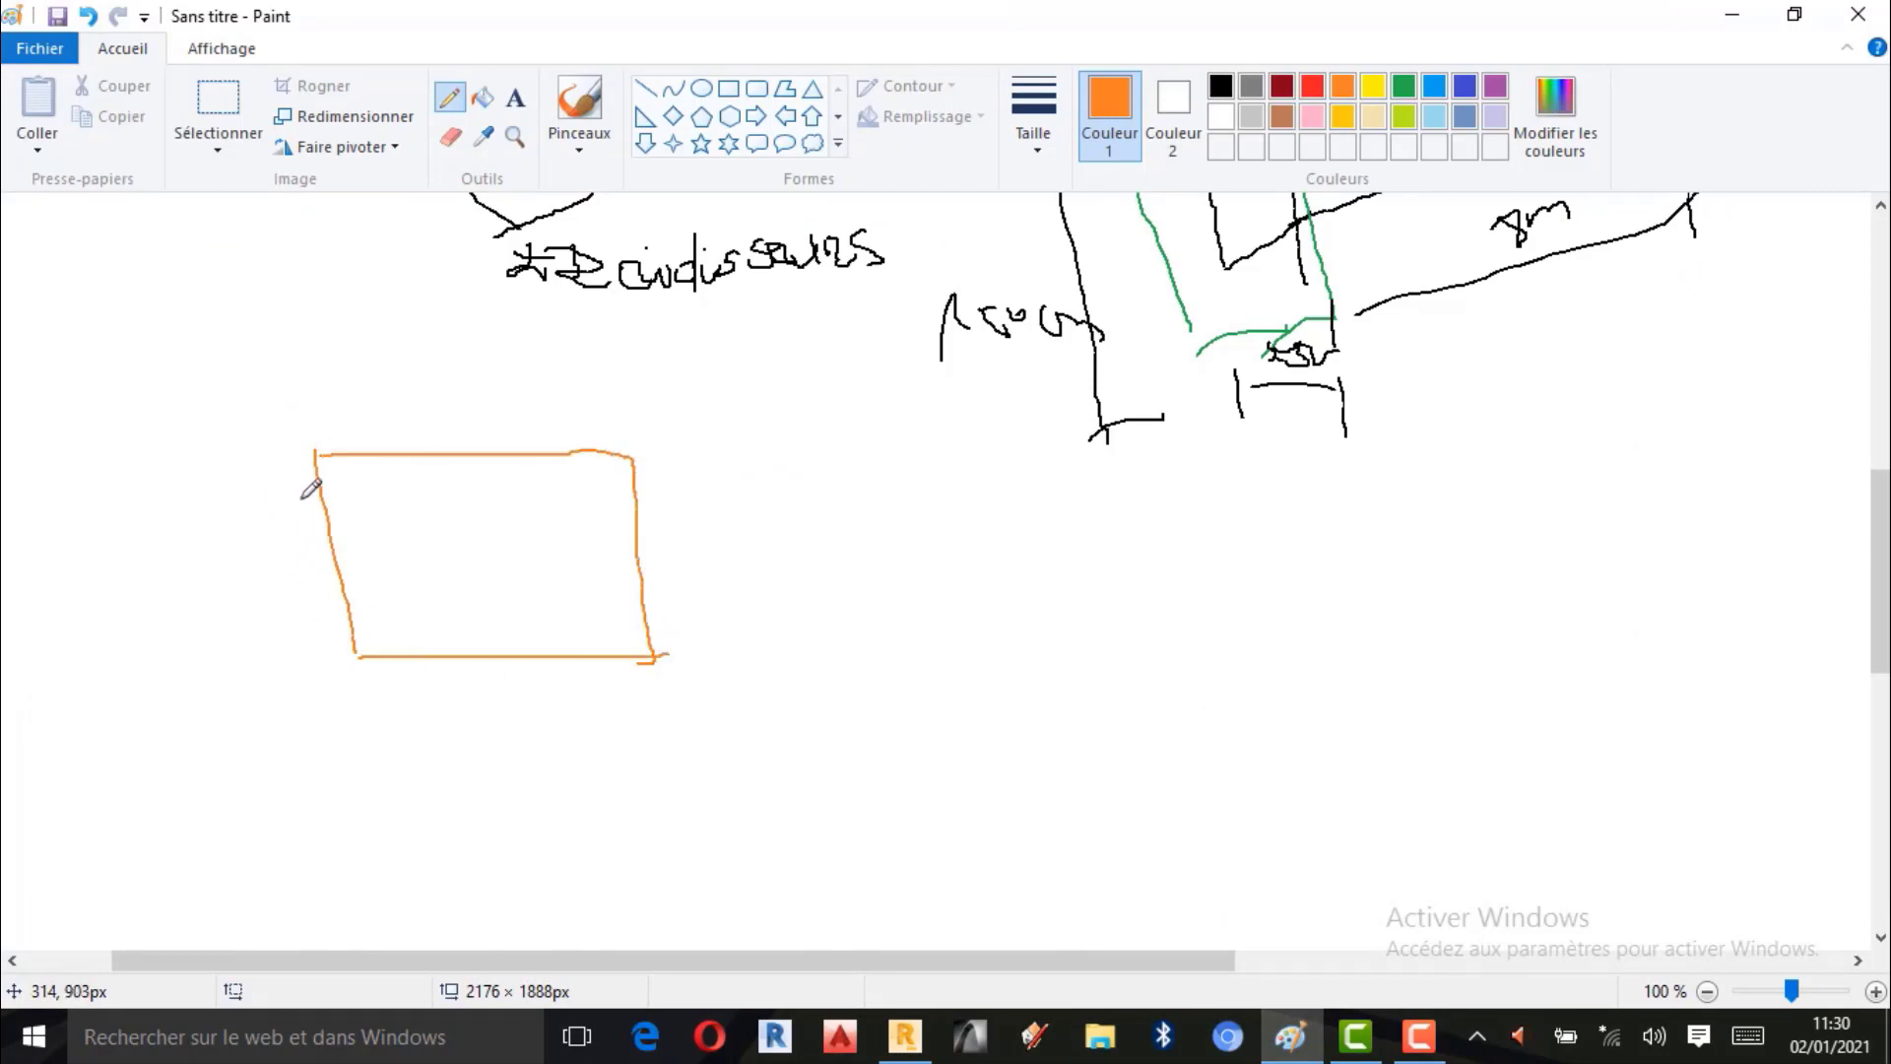
pyautogui.moveTo(278, 489); pyautogui.dragTo(684, 494)
pyautogui.moveTo(288, 533)
pyautogui.mouseDown()
pyautogui.moveTo(611, 520)
pyautogui.moveTo(635, 522)
pyautogui.moveTo(599, 553)
pyautogui.moveTo(684, 551)
pyautogui.mouseUp()
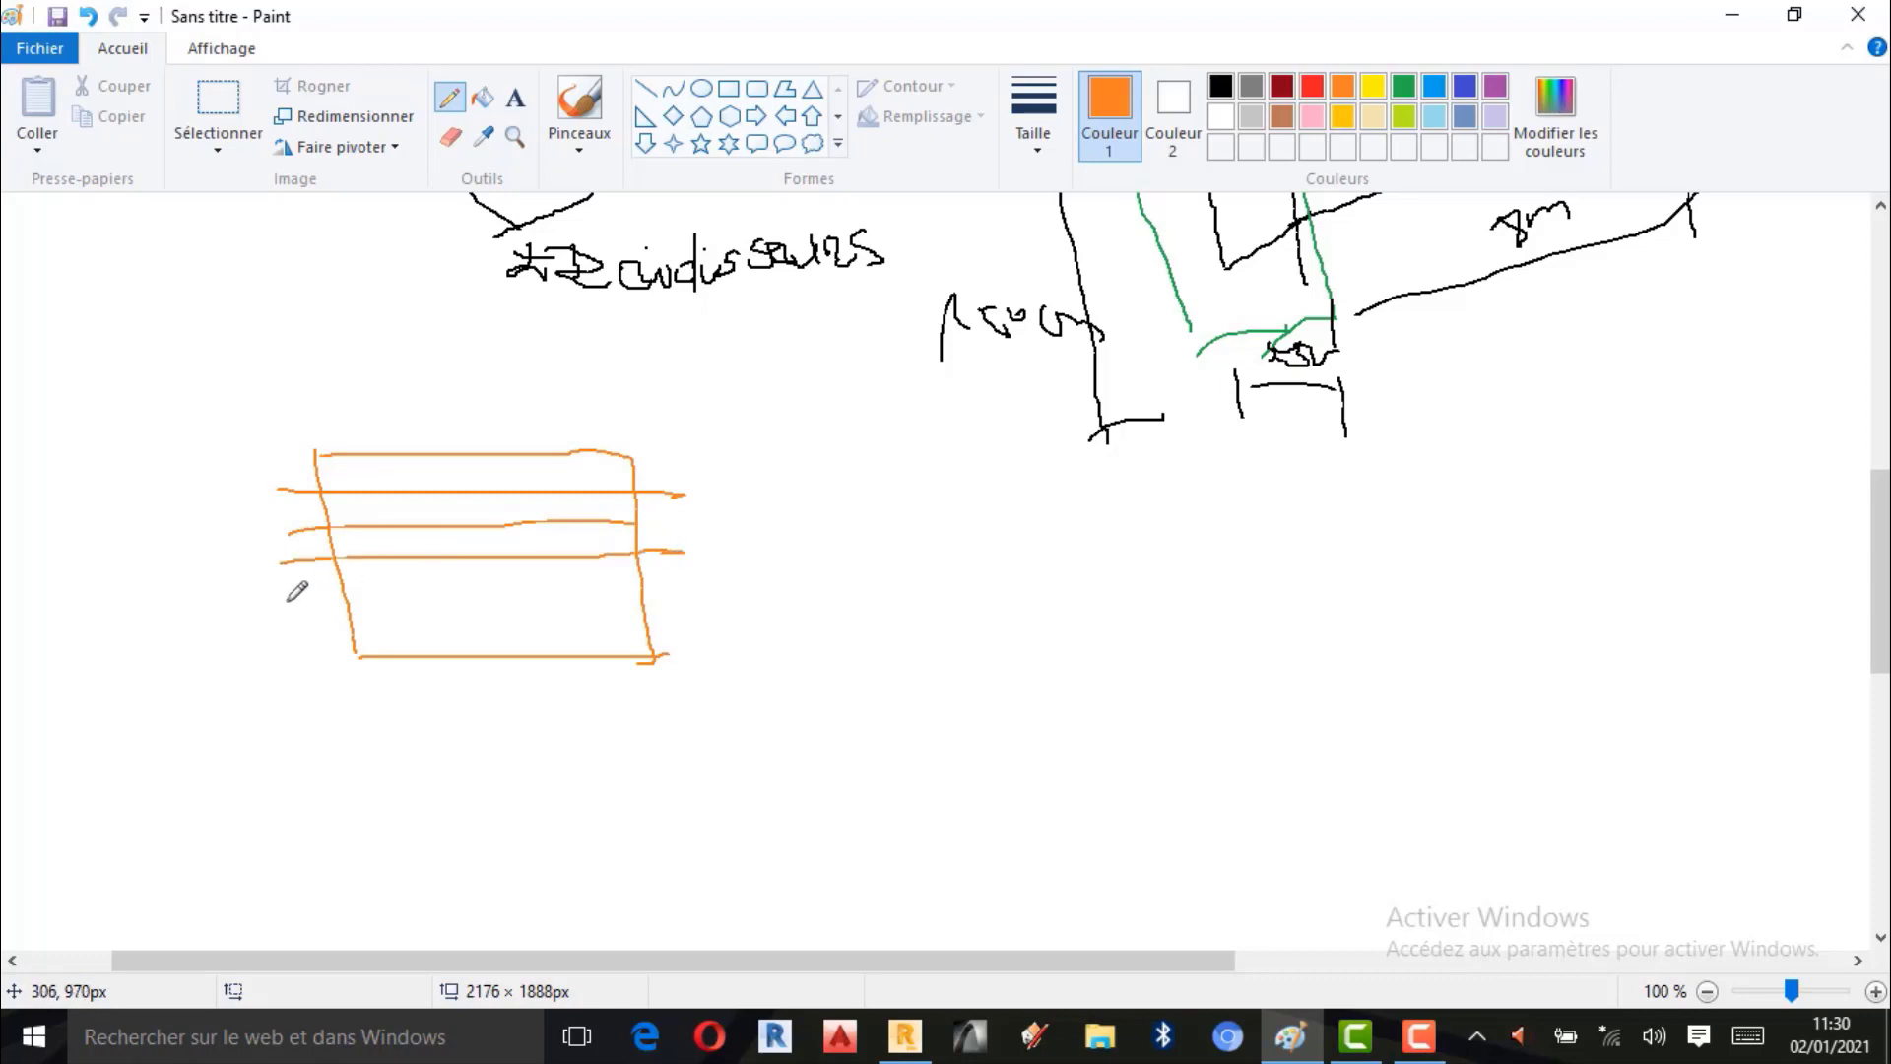
pyautogui.moveTo(288, 599); pyautogui.dragTo(714, 589)
pyautogui.moveTo(328, 635); pyautogui.dragTo(747, 630)
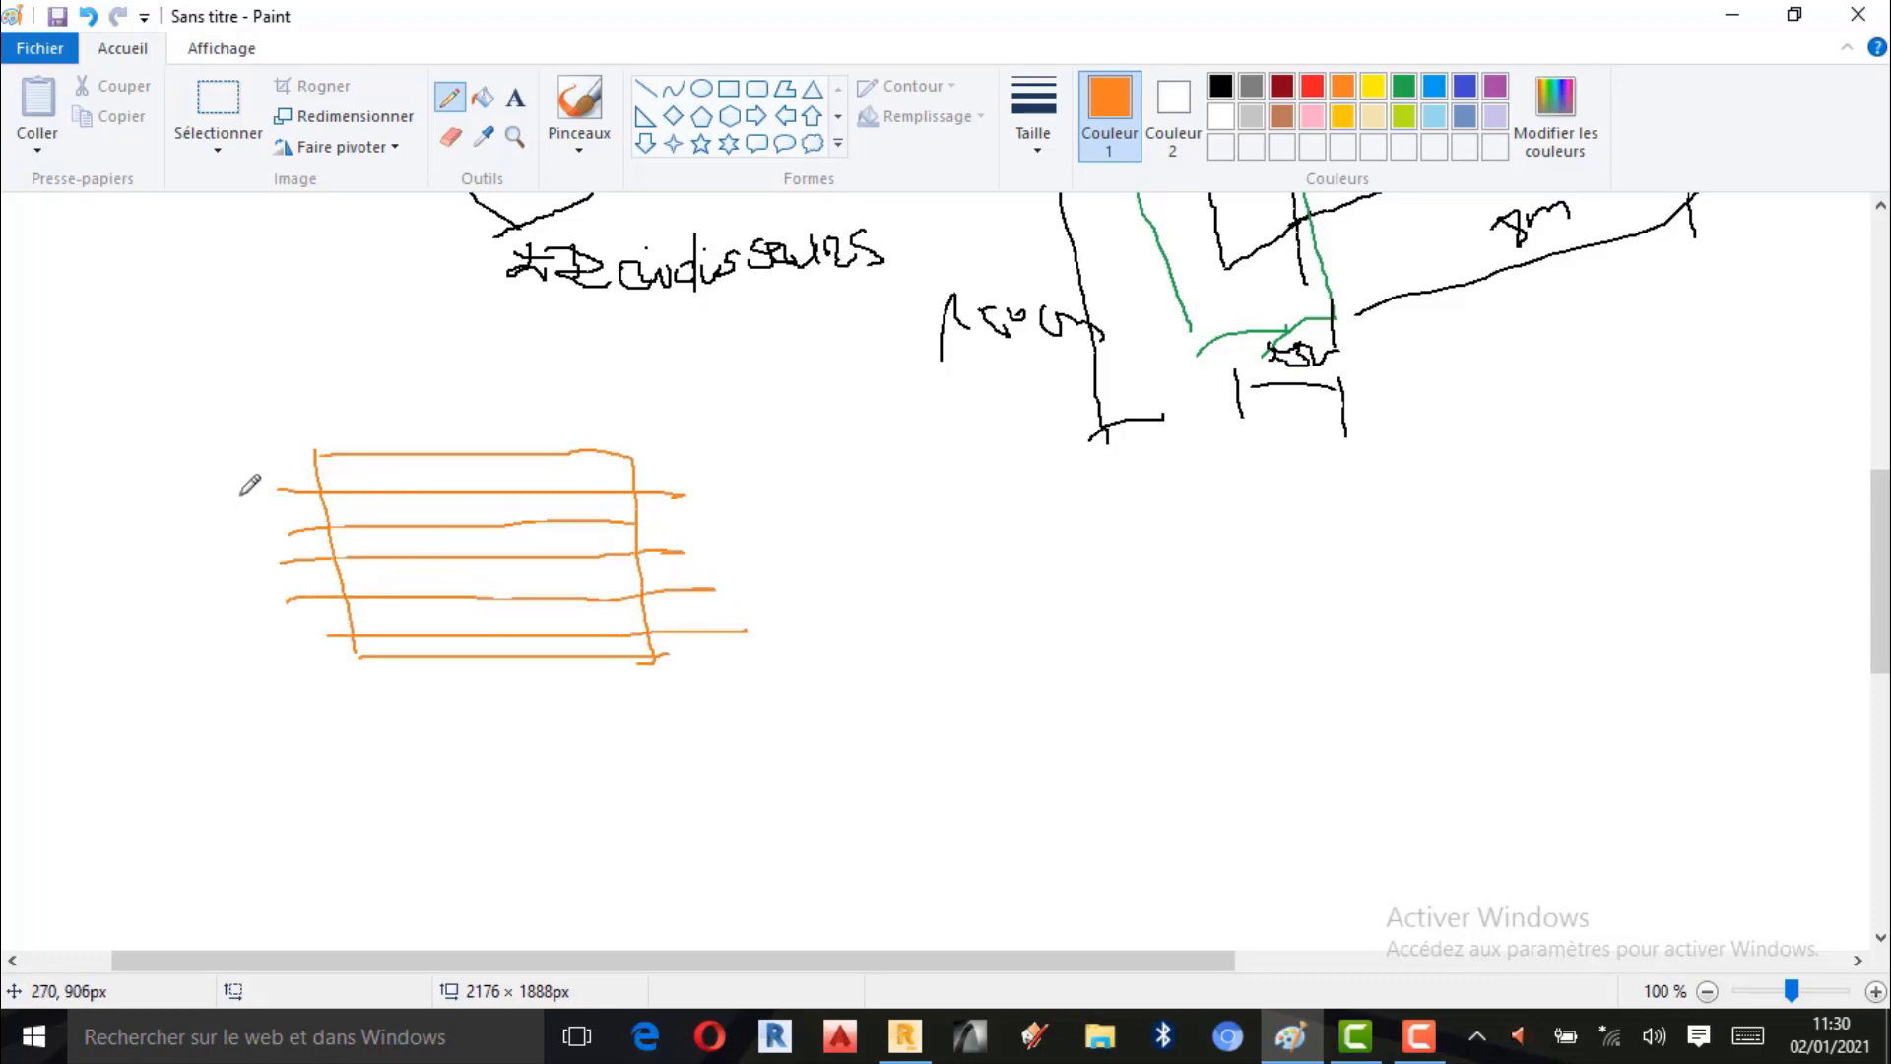
pyautogui.moveTo(352, 429); pyautogui.dragTo(410, 722)
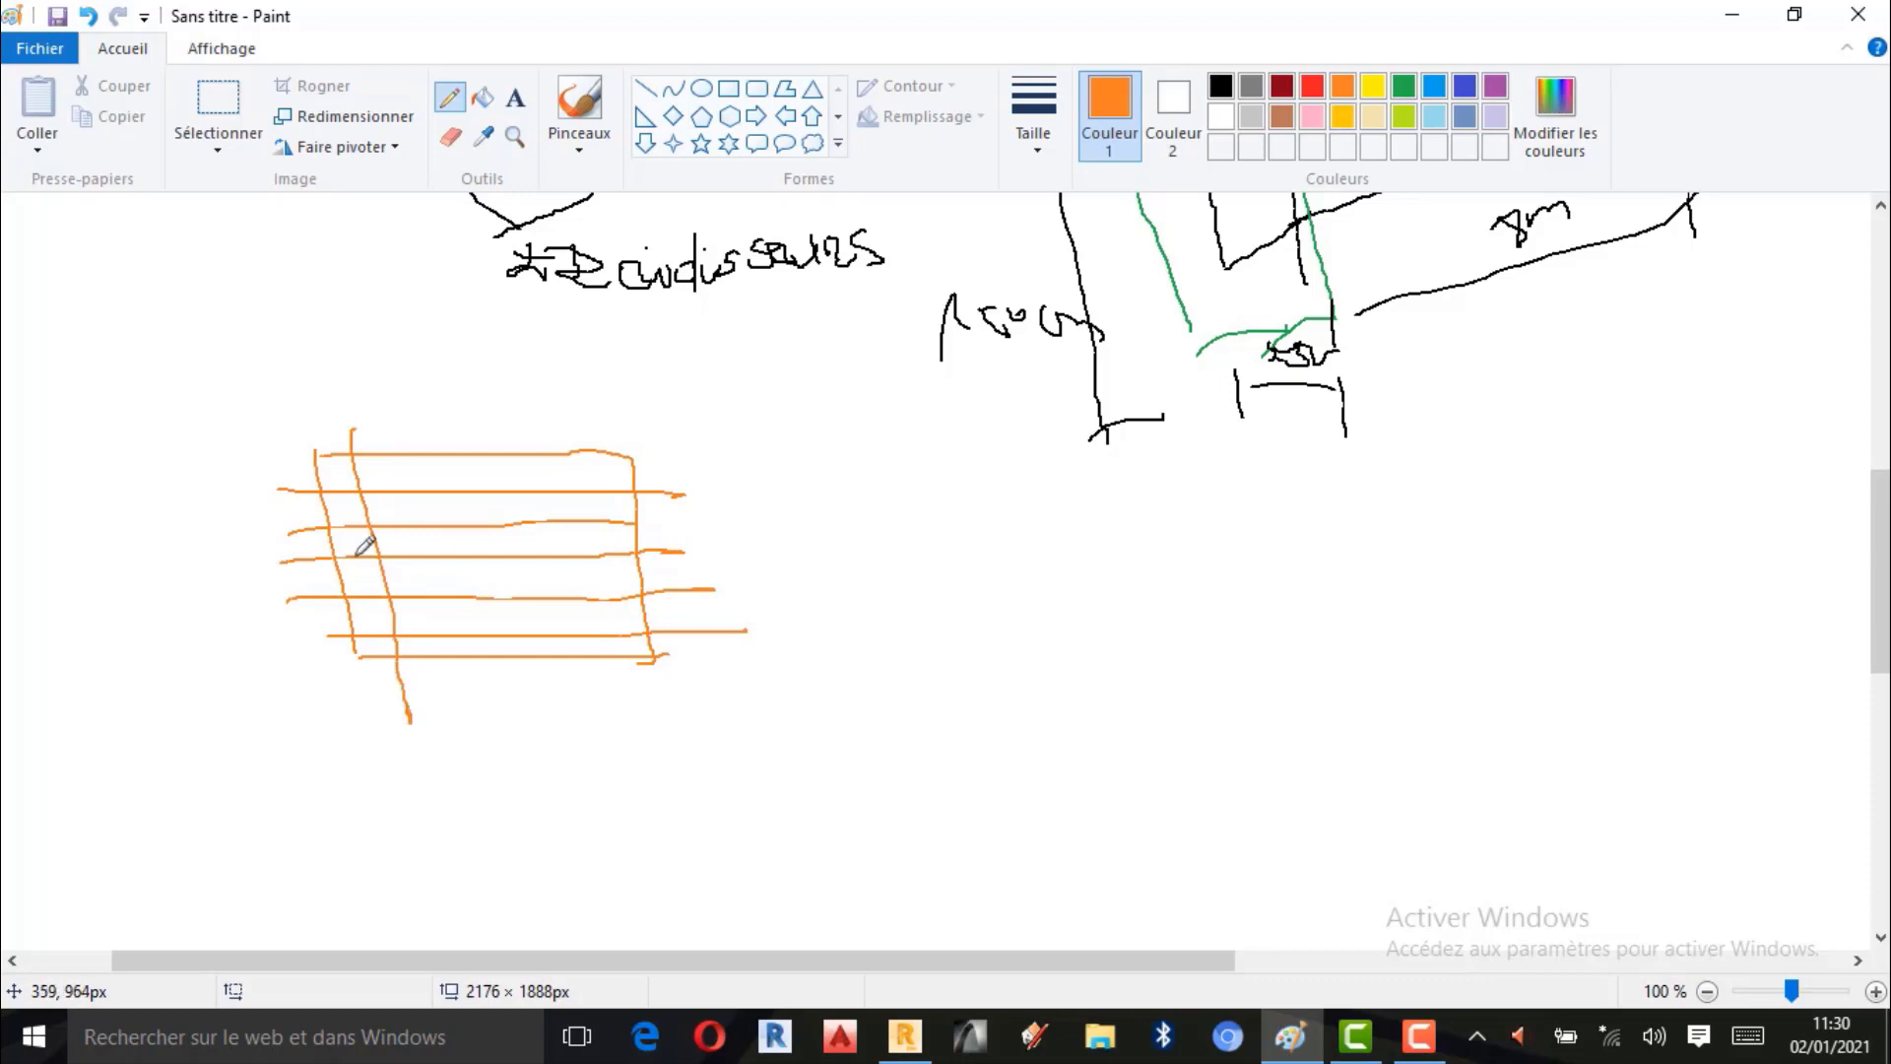
pyautogui.moveTo(401, 436)
pyautogui.mouseDown()
pyautogui.moveTo(465, 694)
pyautogui.moveTo(508, 608)
pyautogui.moveTo(522, 742)
pyautogui.mouseUp()
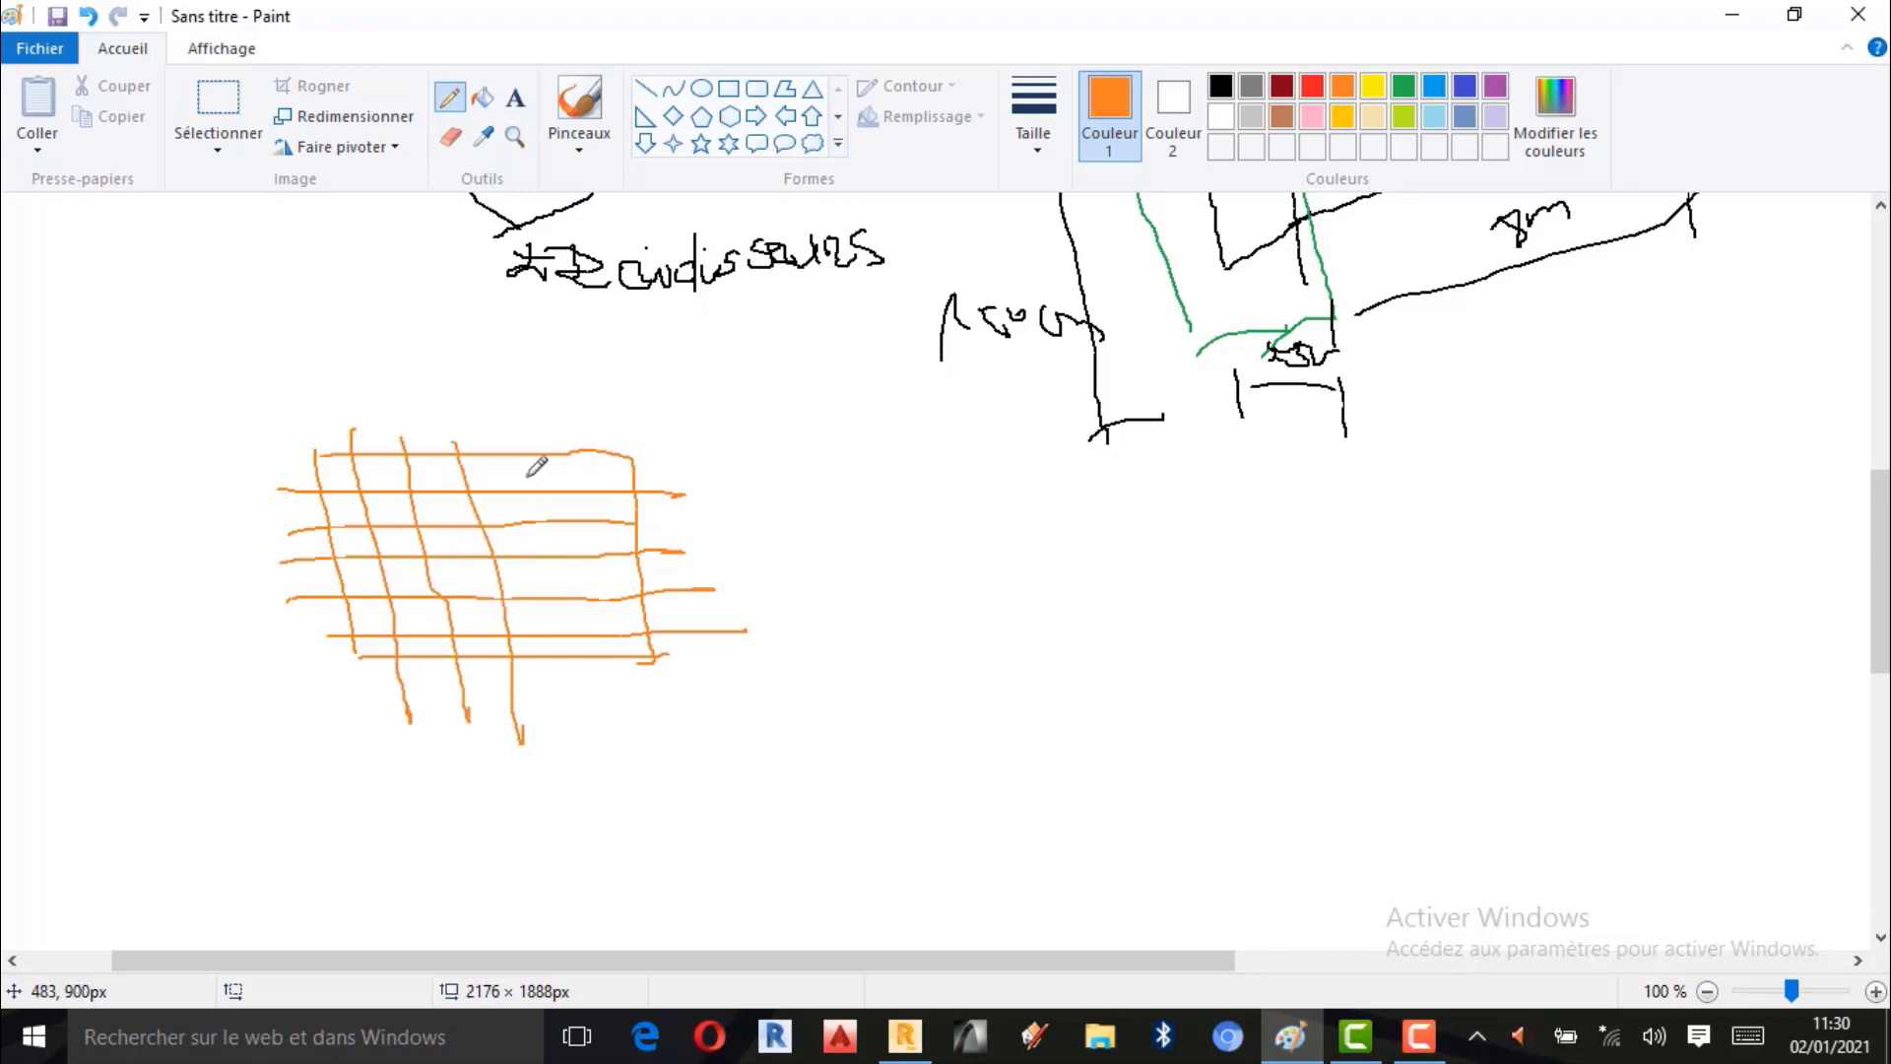
pyautogui.moveTo(517, 432); pyautogui.dragTo(593, 792)
pyautogui.moveTo(597, 429); pyautogui.dragTo(627, 751)
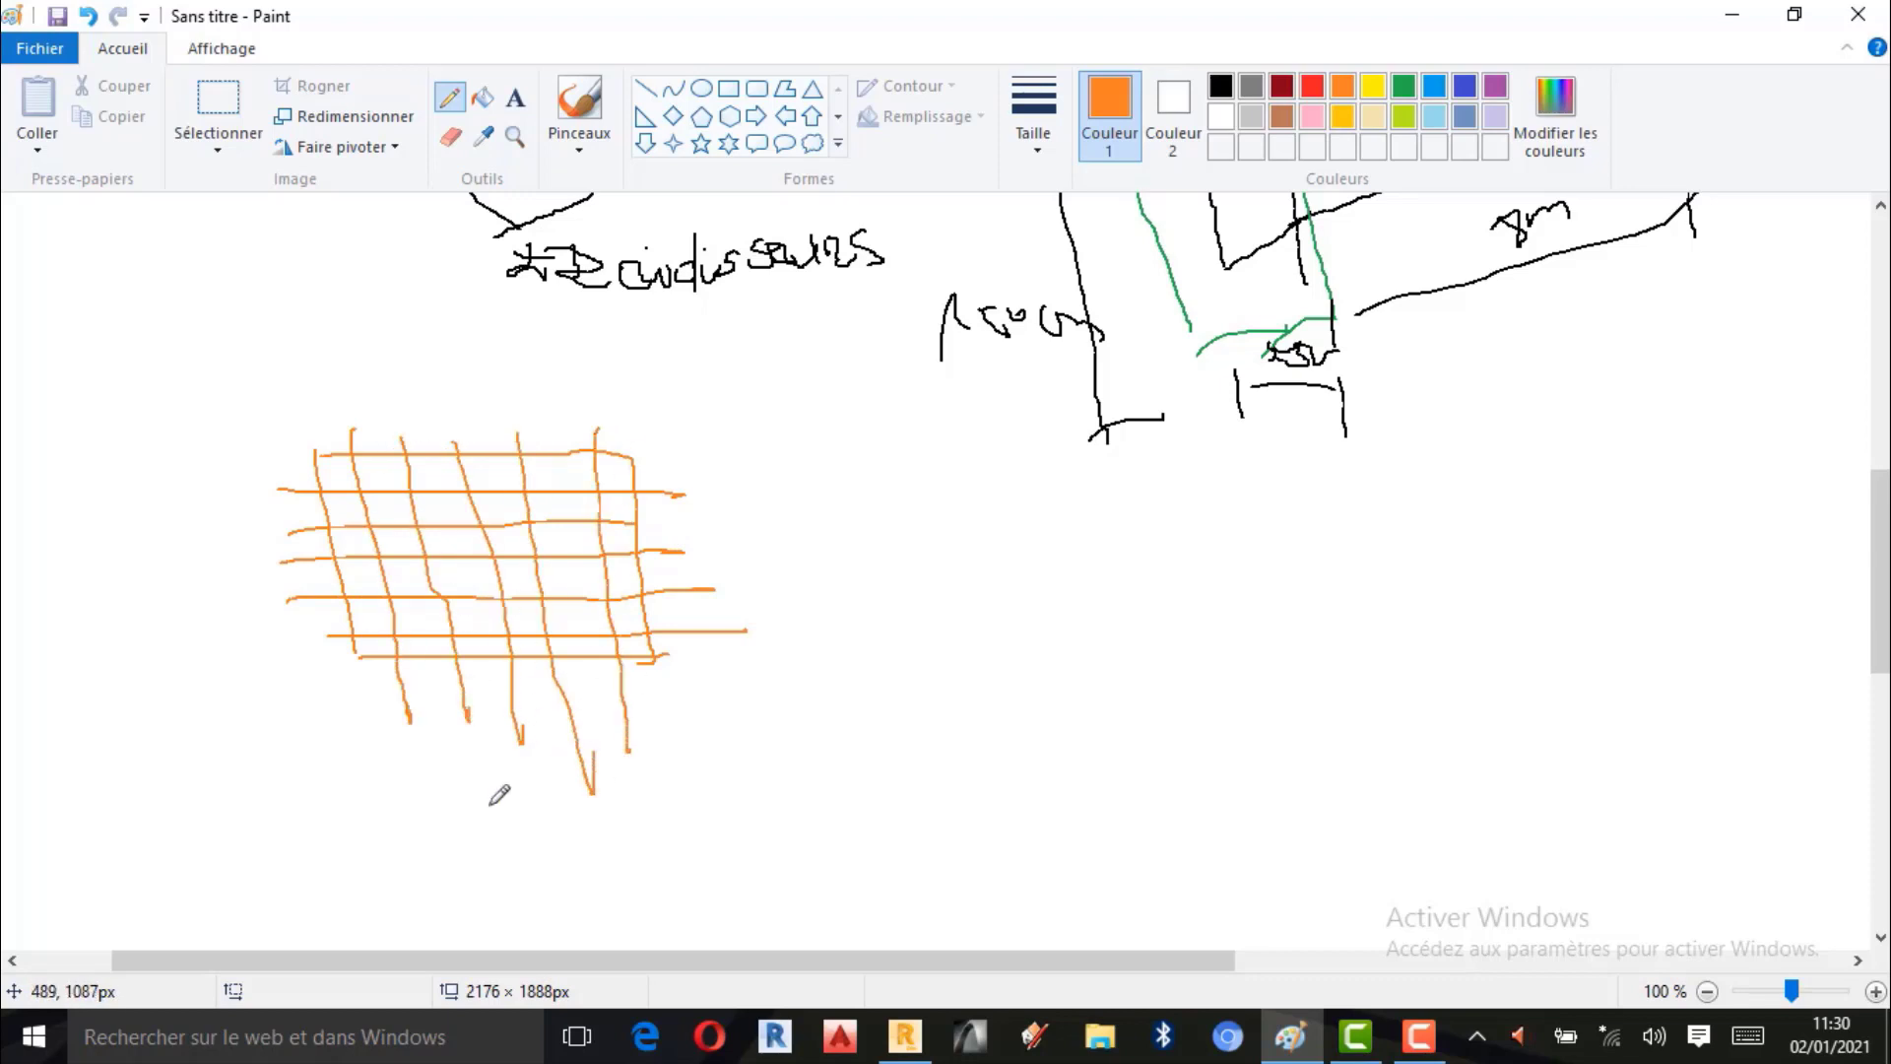
pyautogui.click(904, 1036)
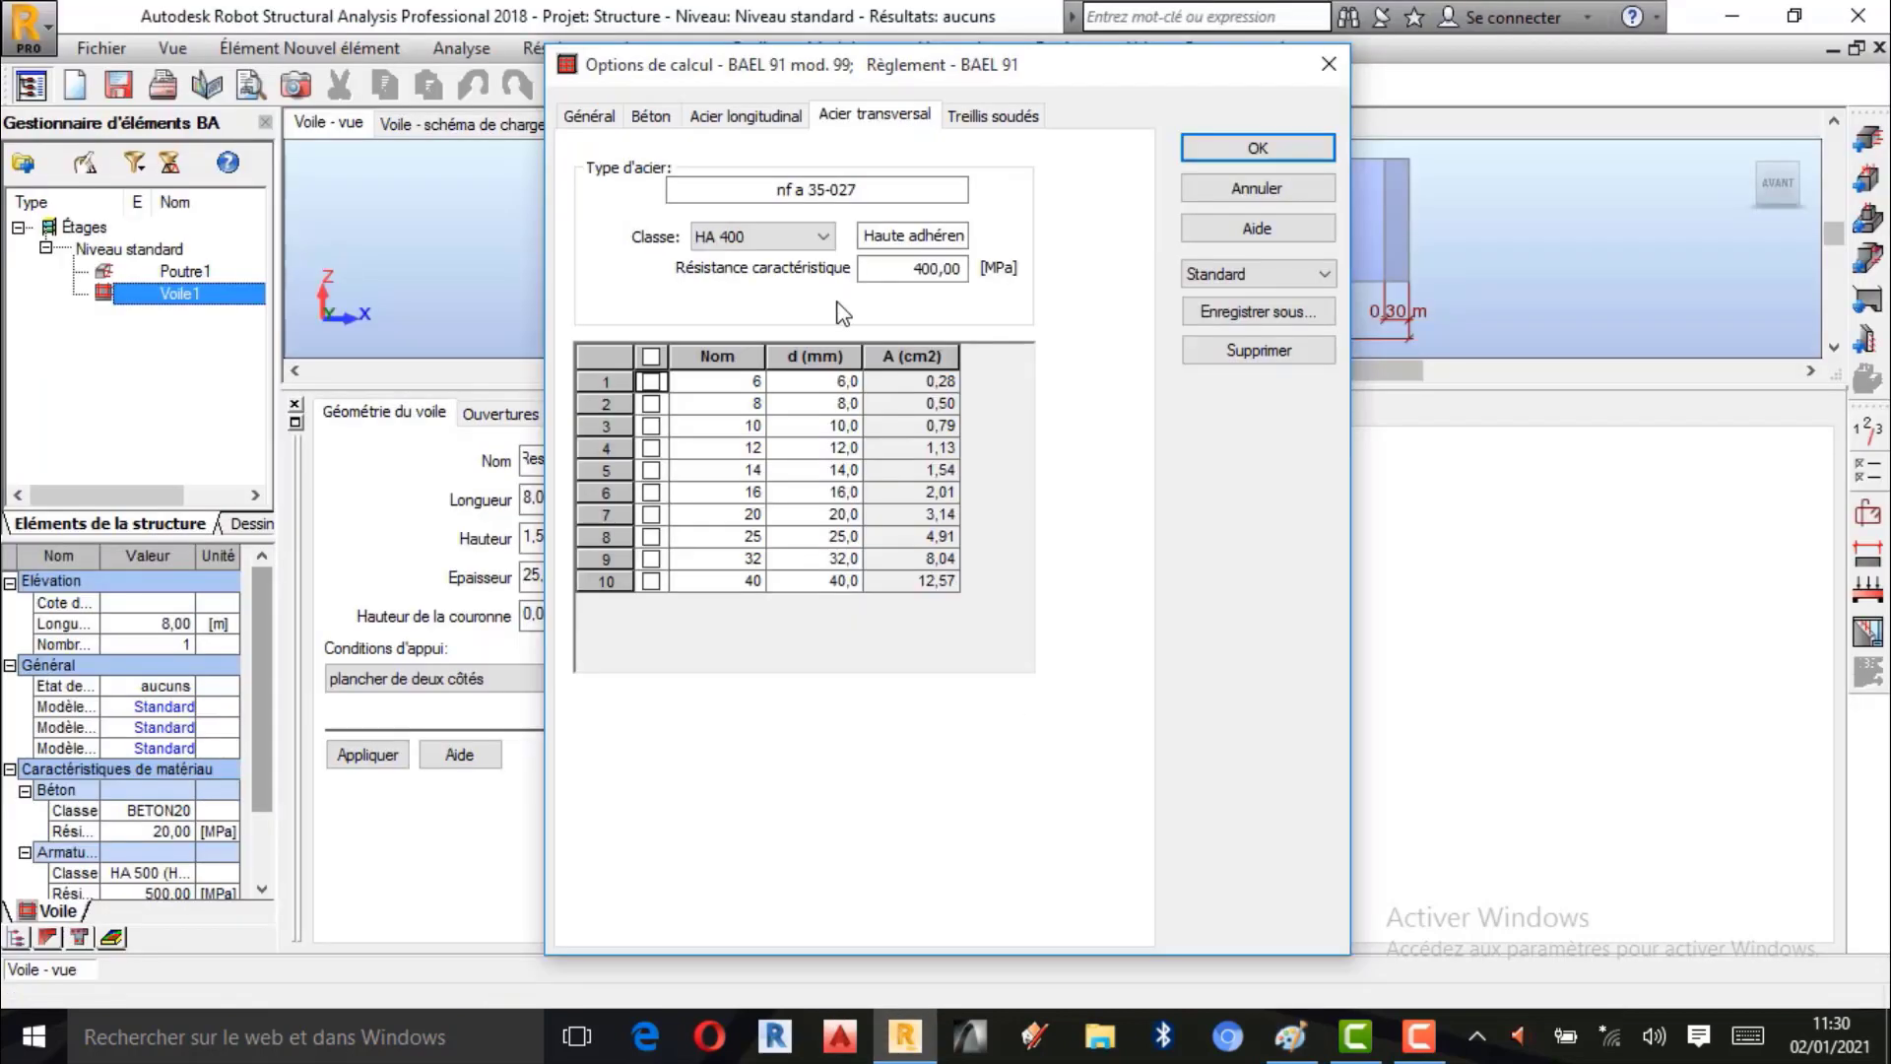
# Allow 12 and 14 mm transverse bars, review welded mesh, and accept the calculation options.
pyautogui.click(740, 120)
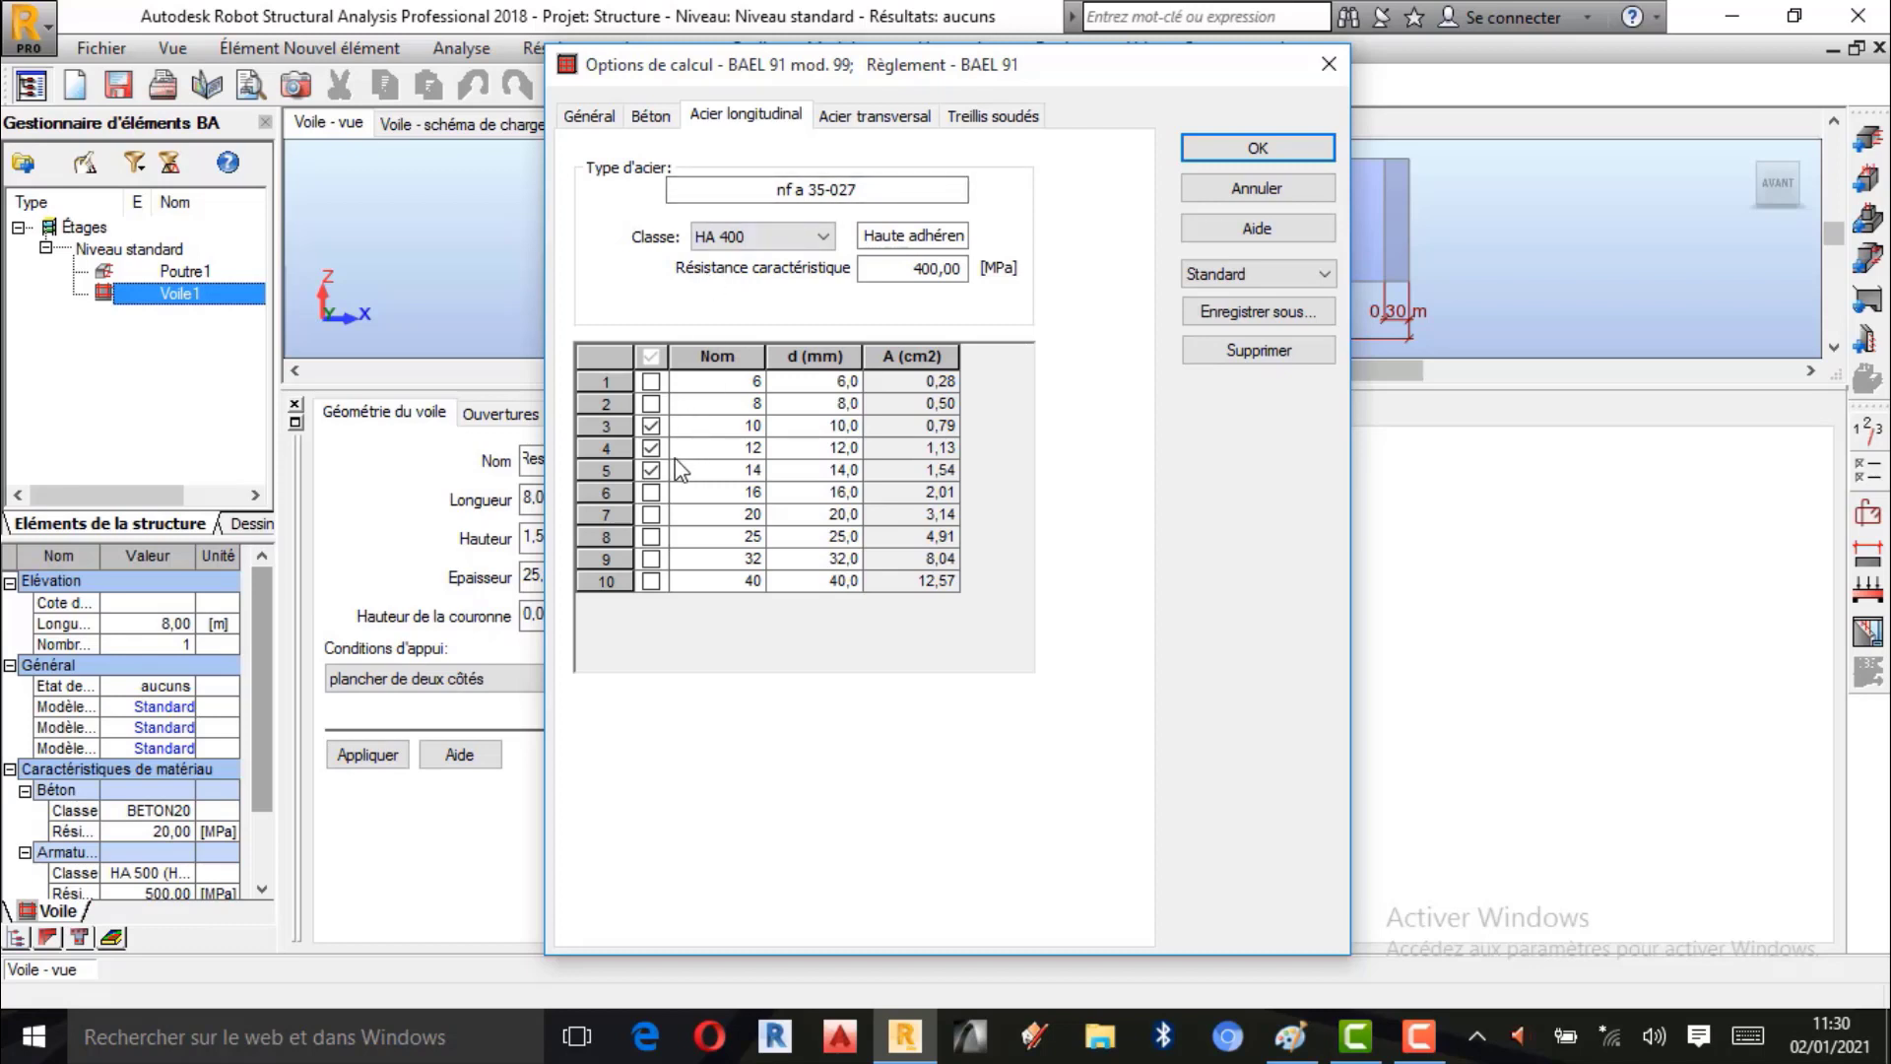
pyautogui.click(875, 115)
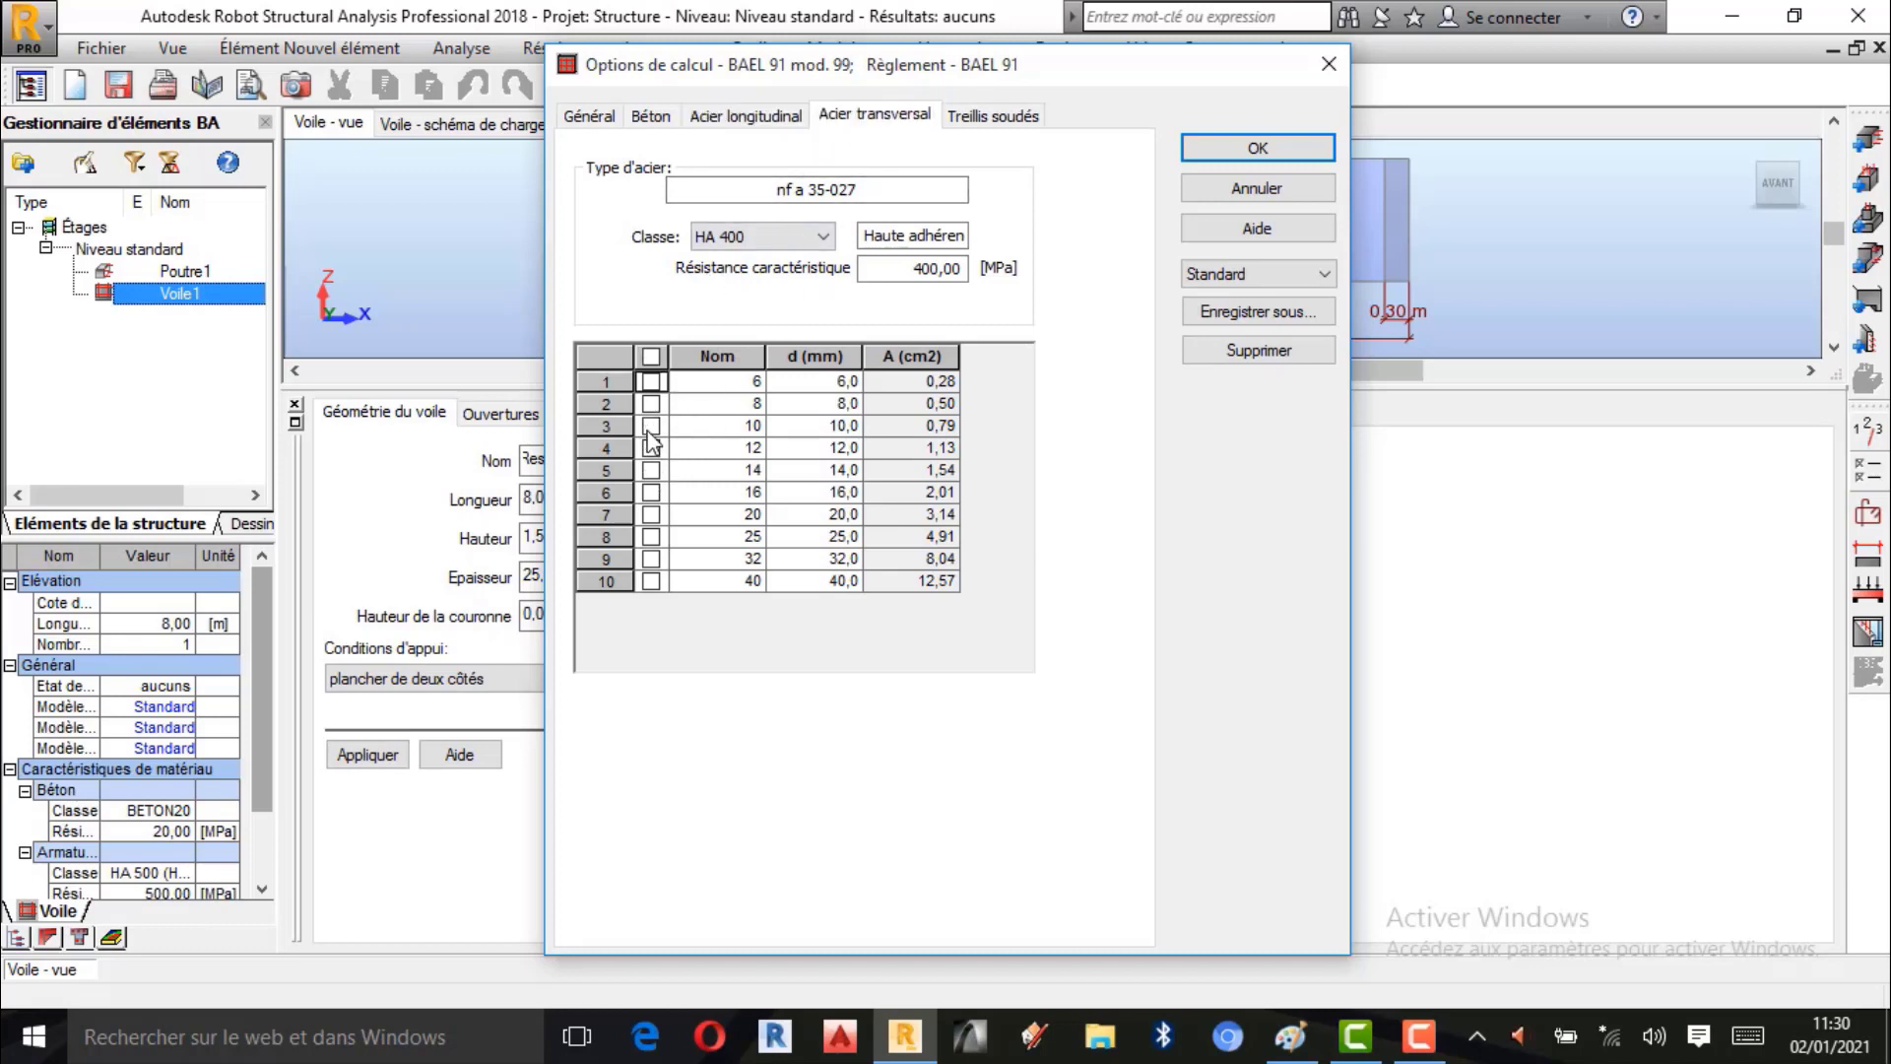
pyautogui.click(651, 448)
pyautogui.click(651, 470)
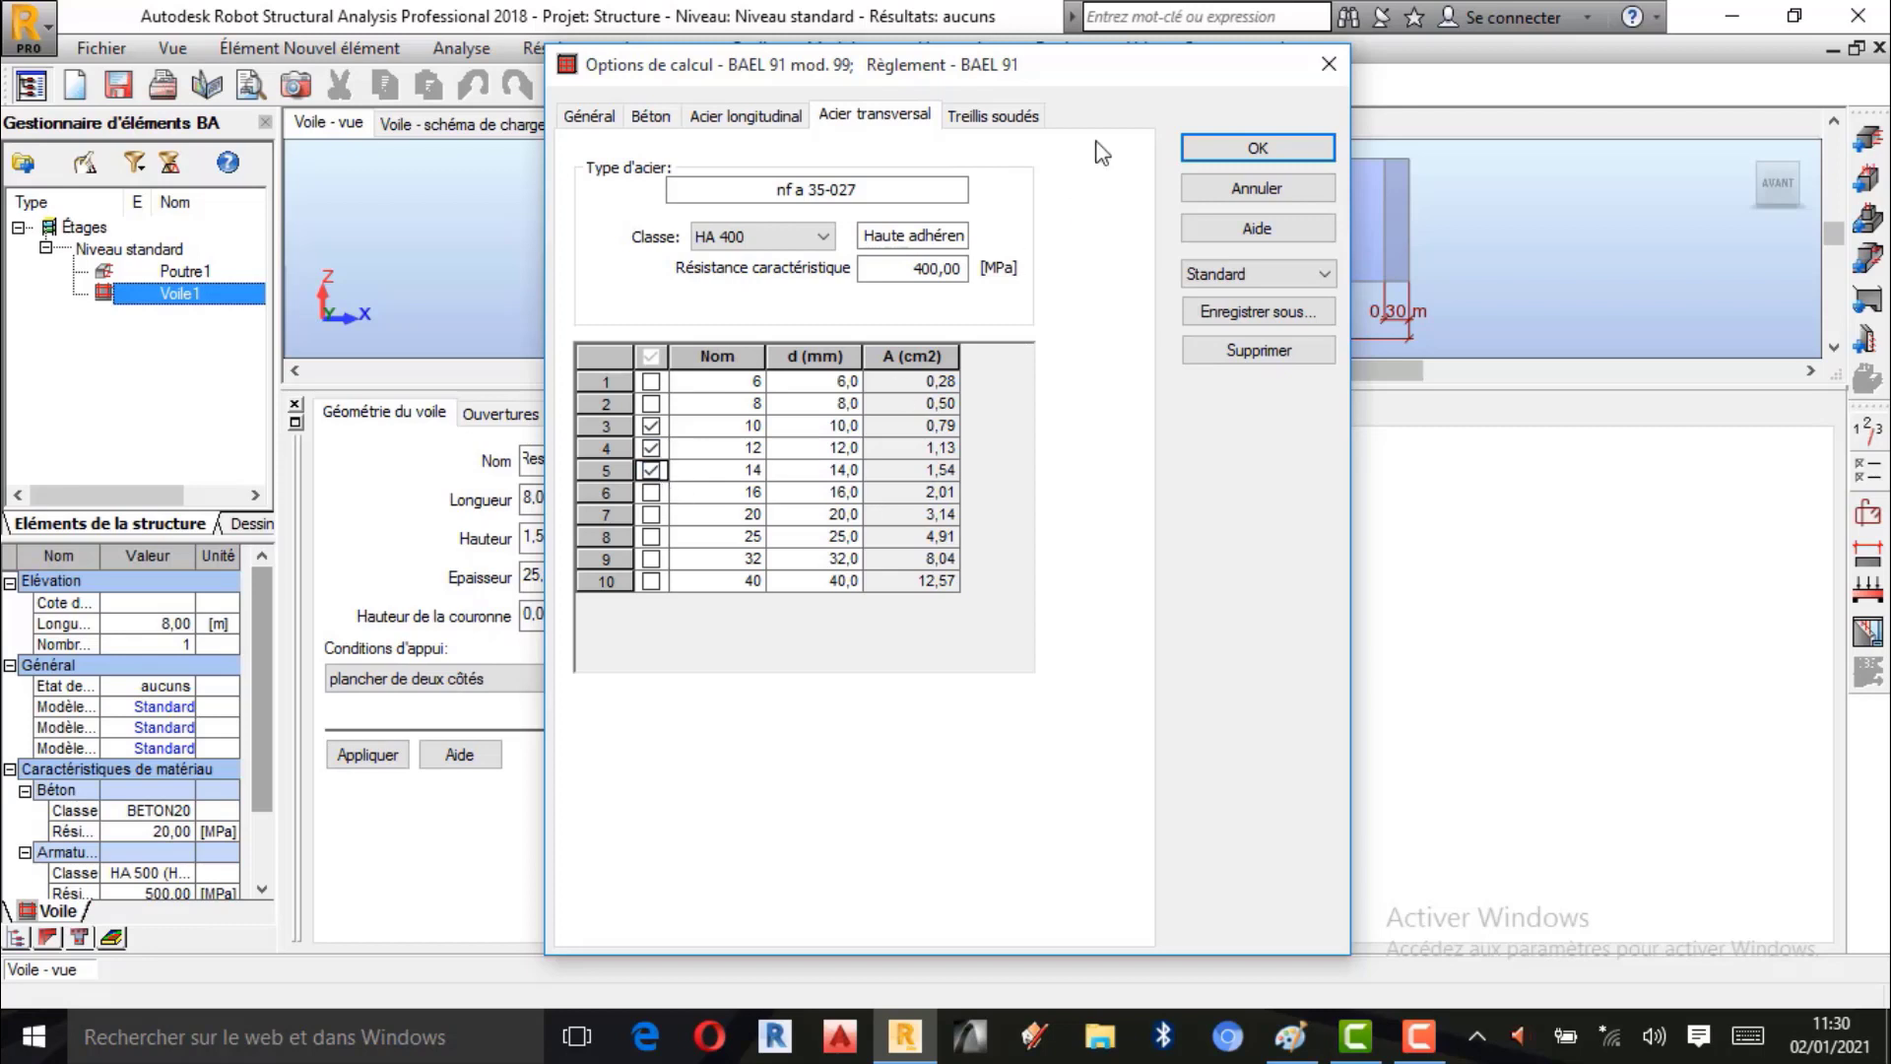
pyautogui.click(986, 120)
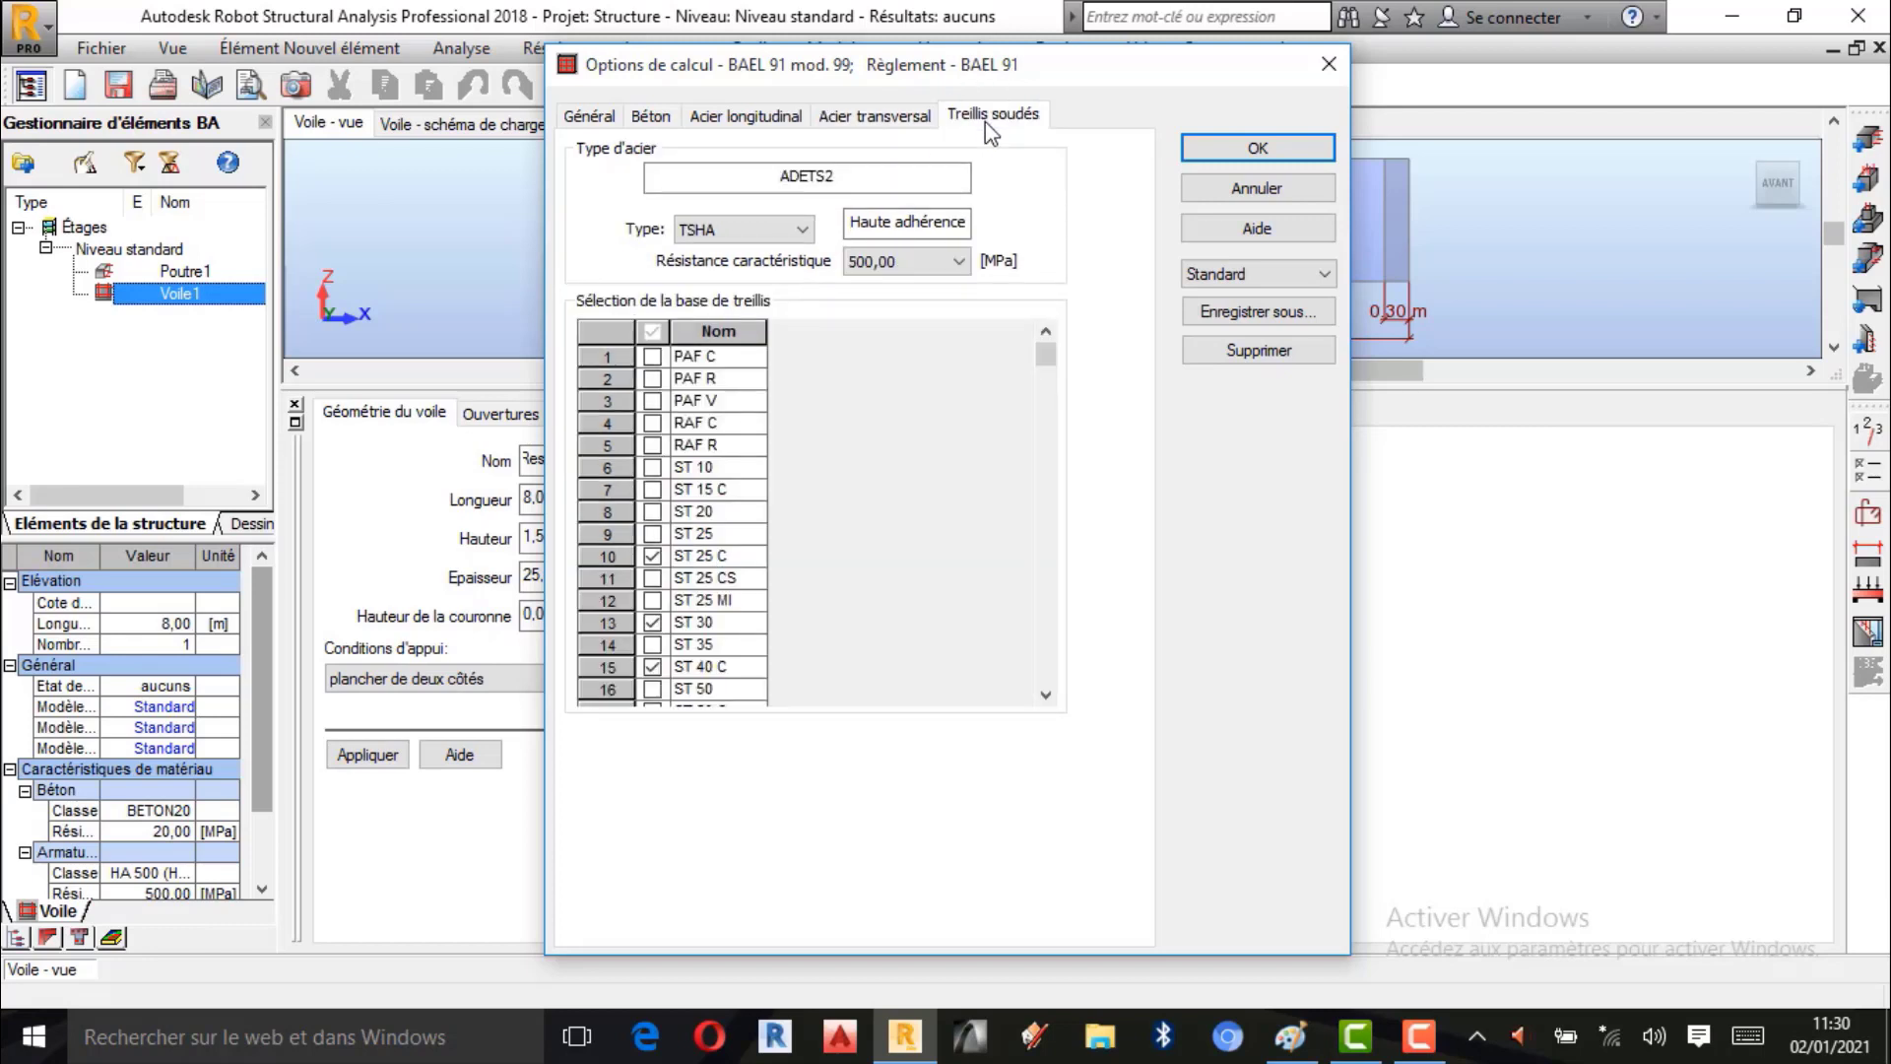
pyautogui.click(1256, 145)
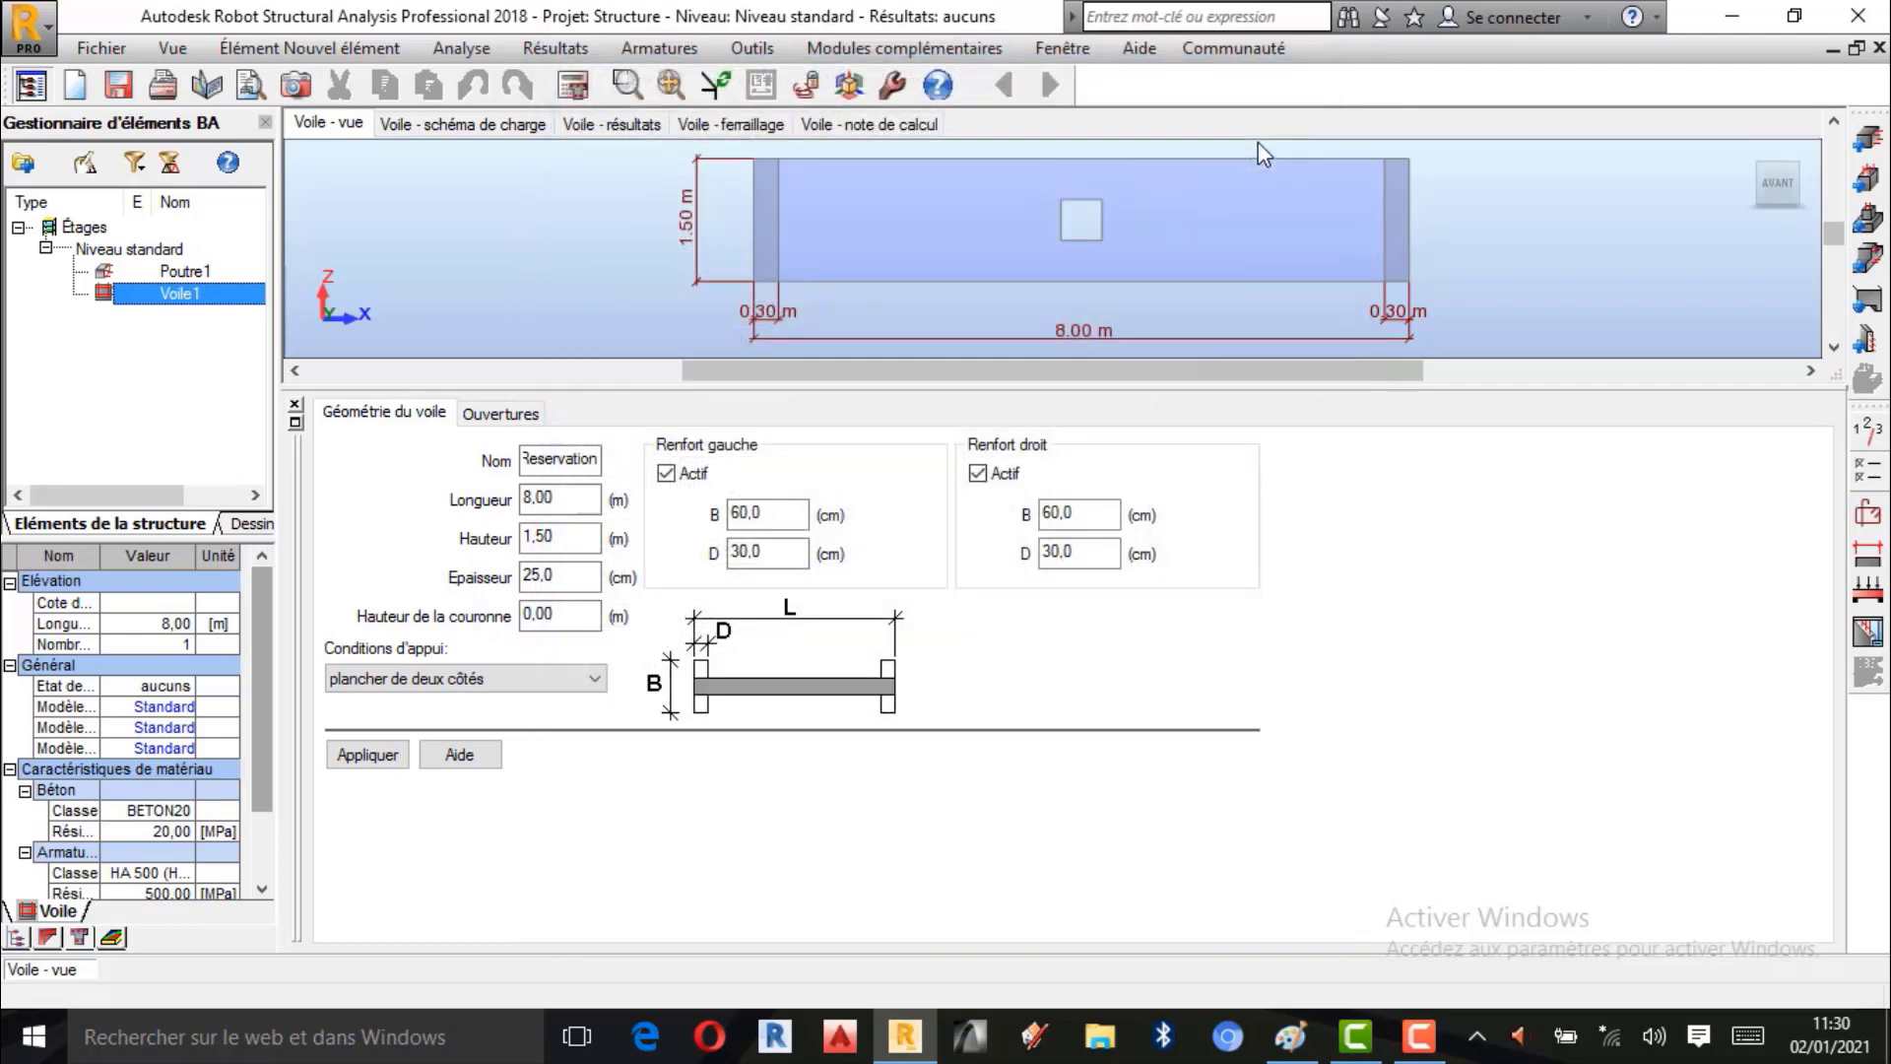
# In Disposition de ferraillage, set suspended opening bars to 10 mm diameter and accept.
pyautogui.click(1418, 1036)
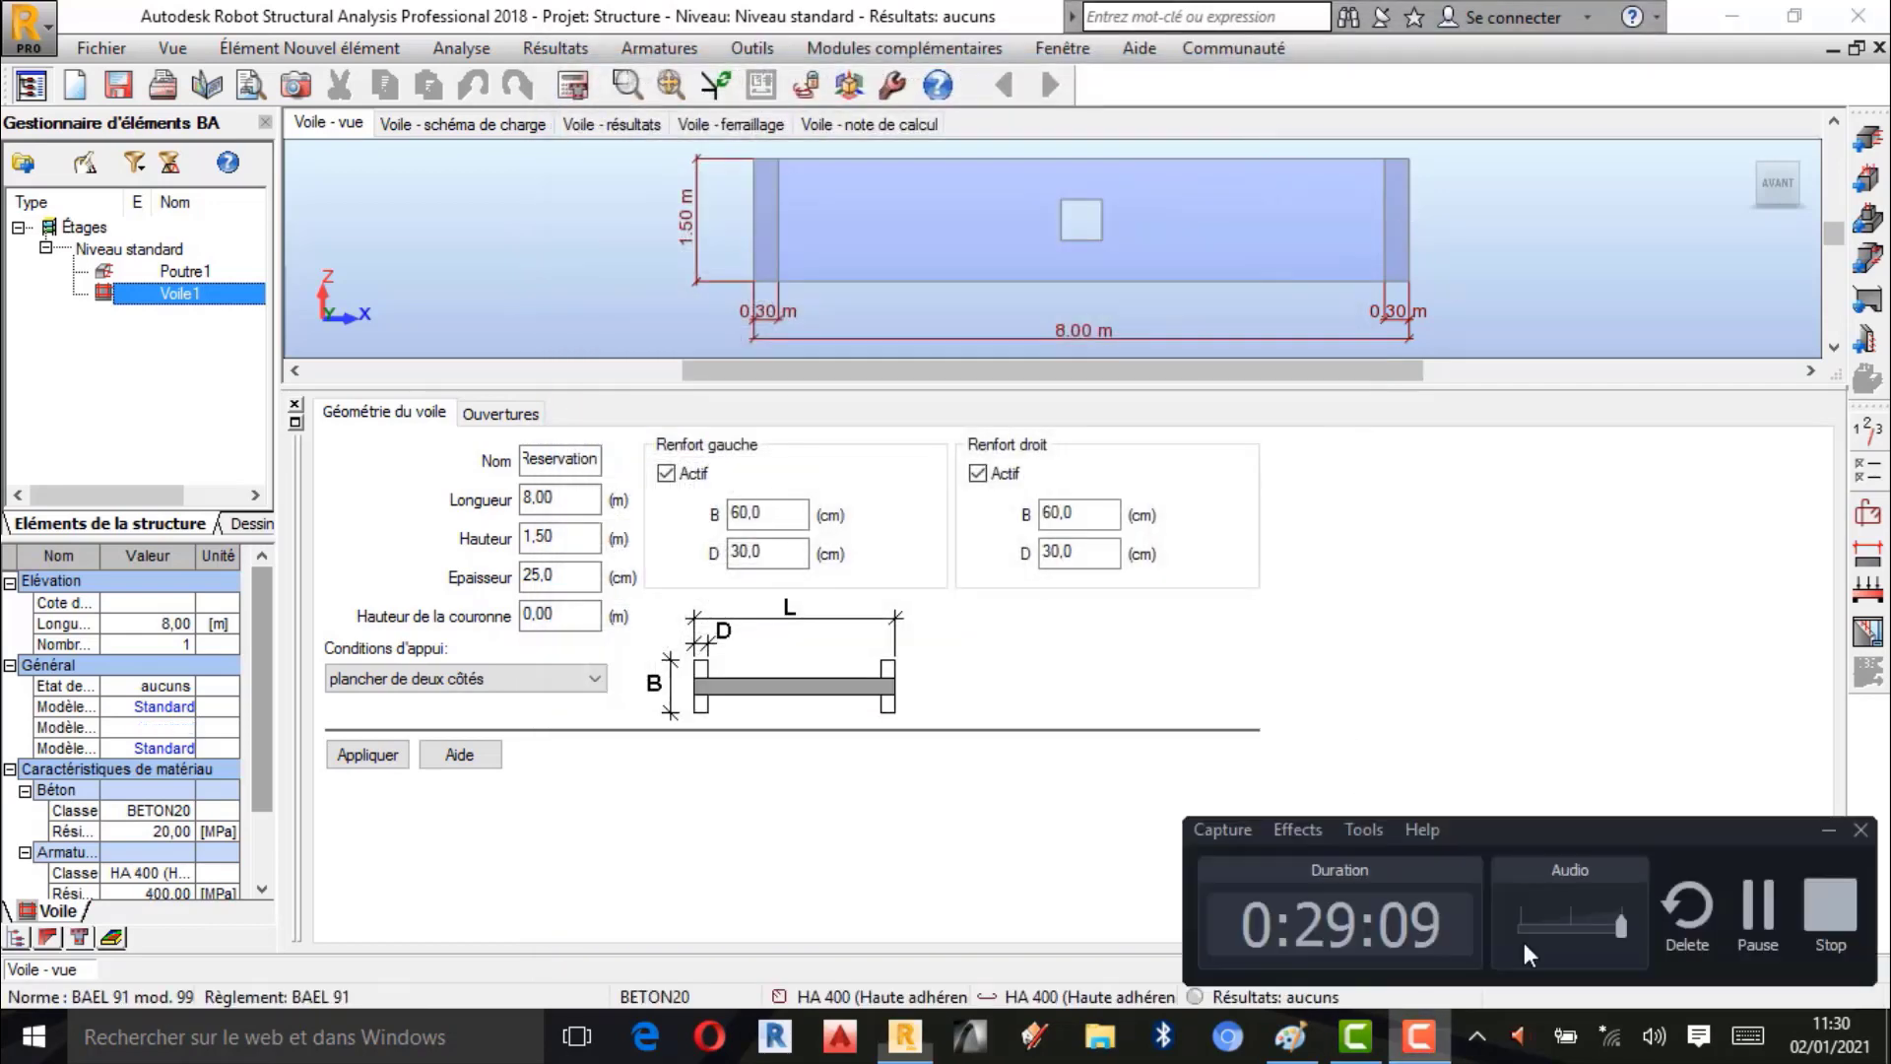
pyautogui.click(1758, 904)
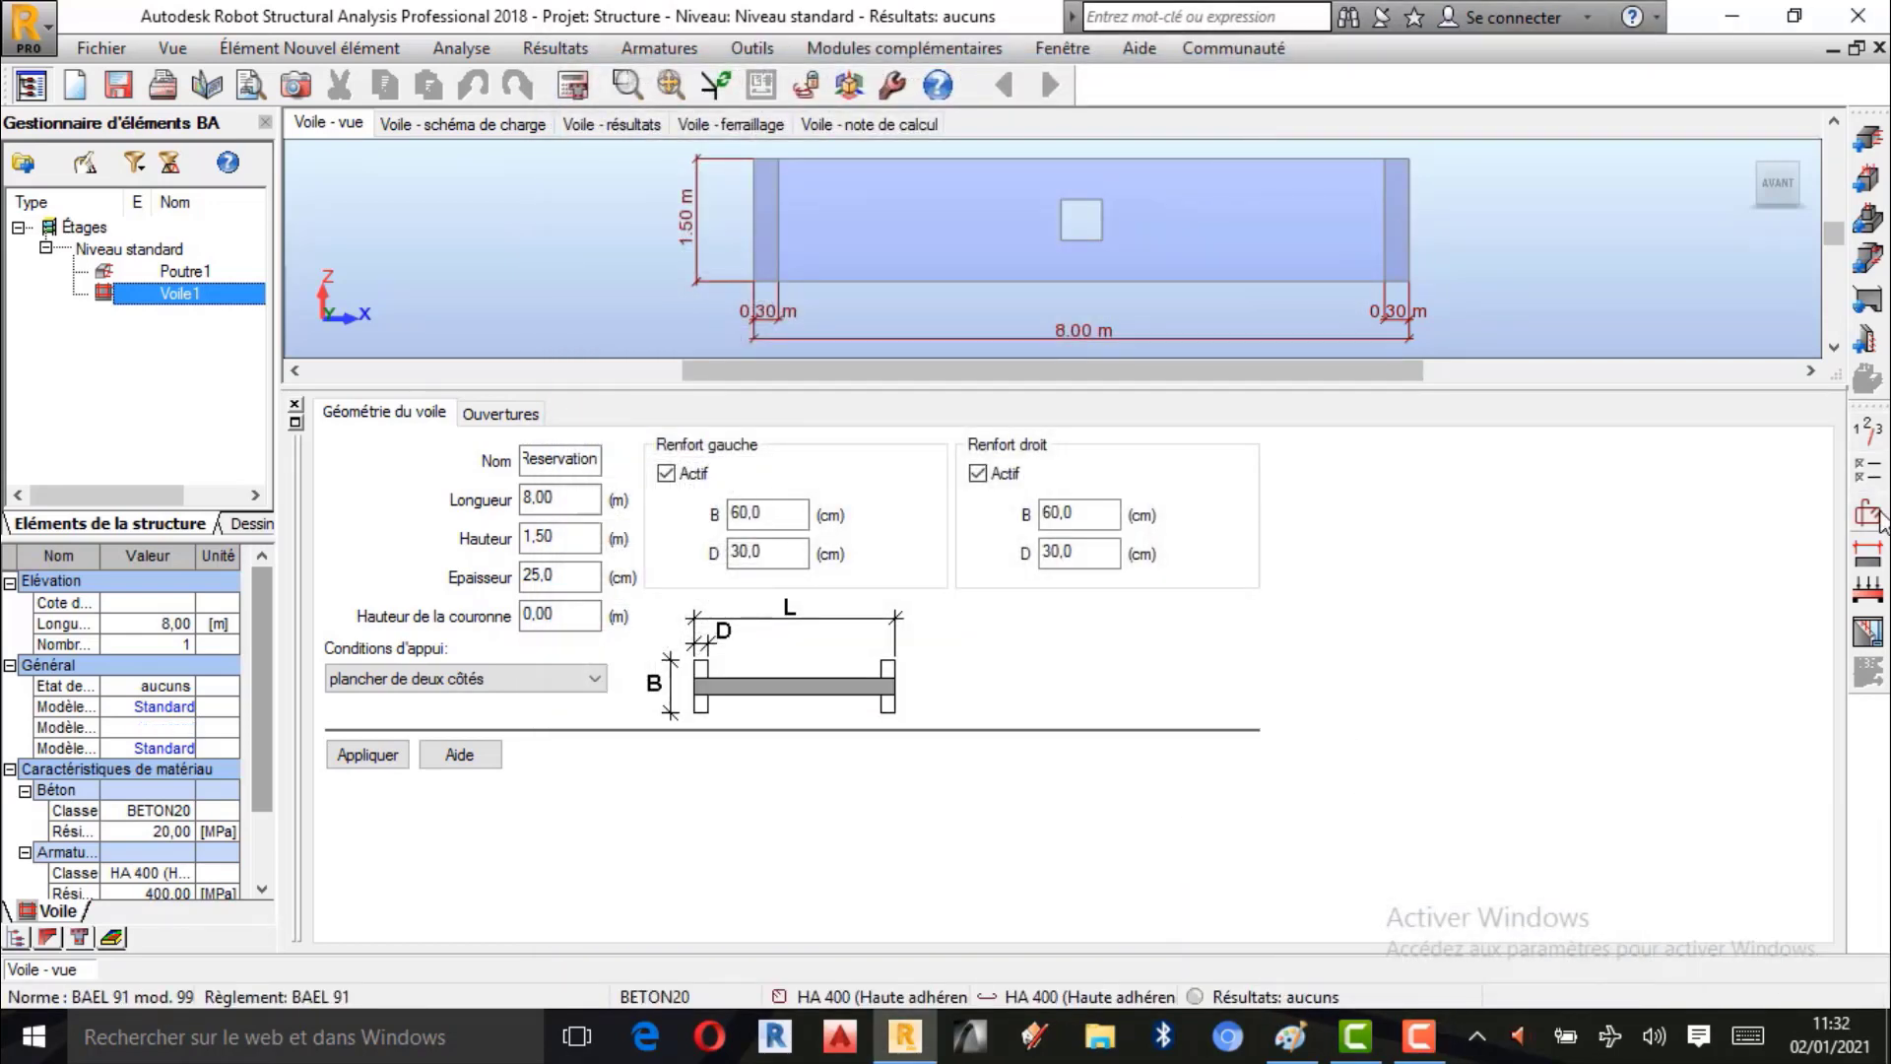
pyautogui.click(1876, 518)
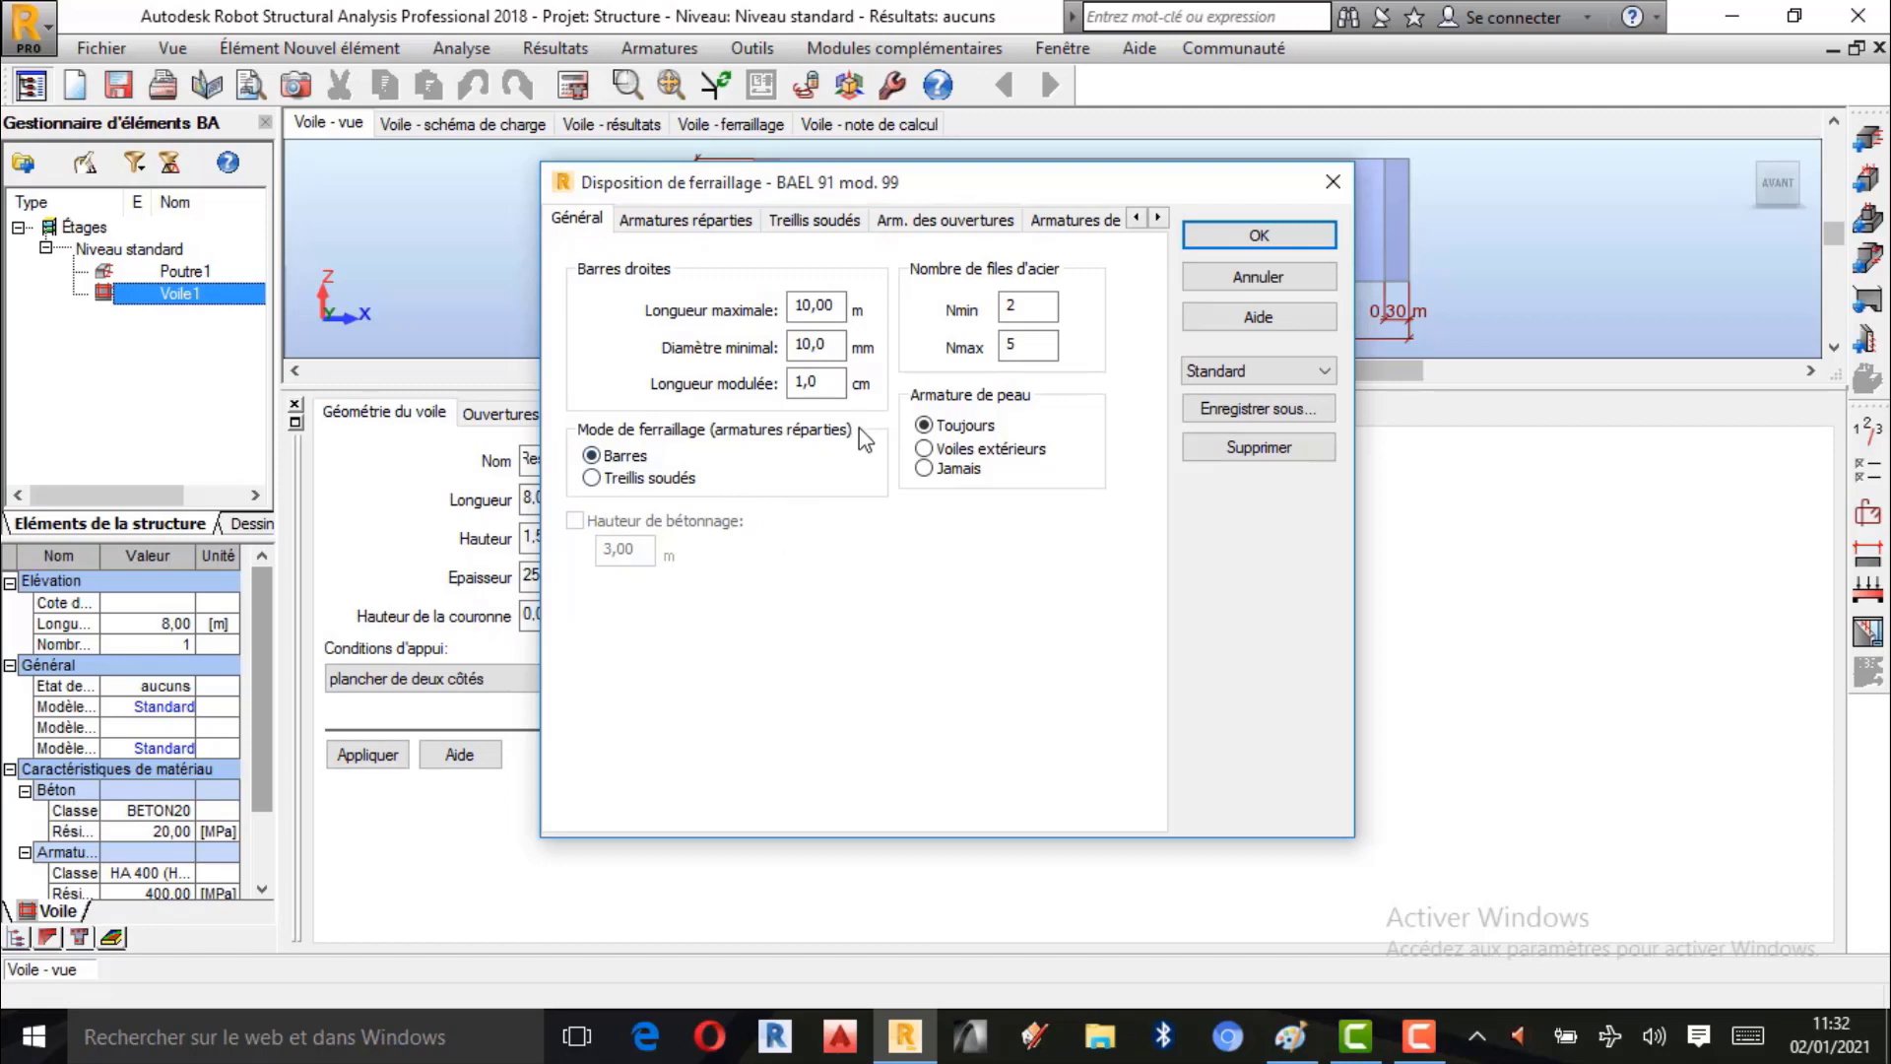
pyautogui.click(642, 224)
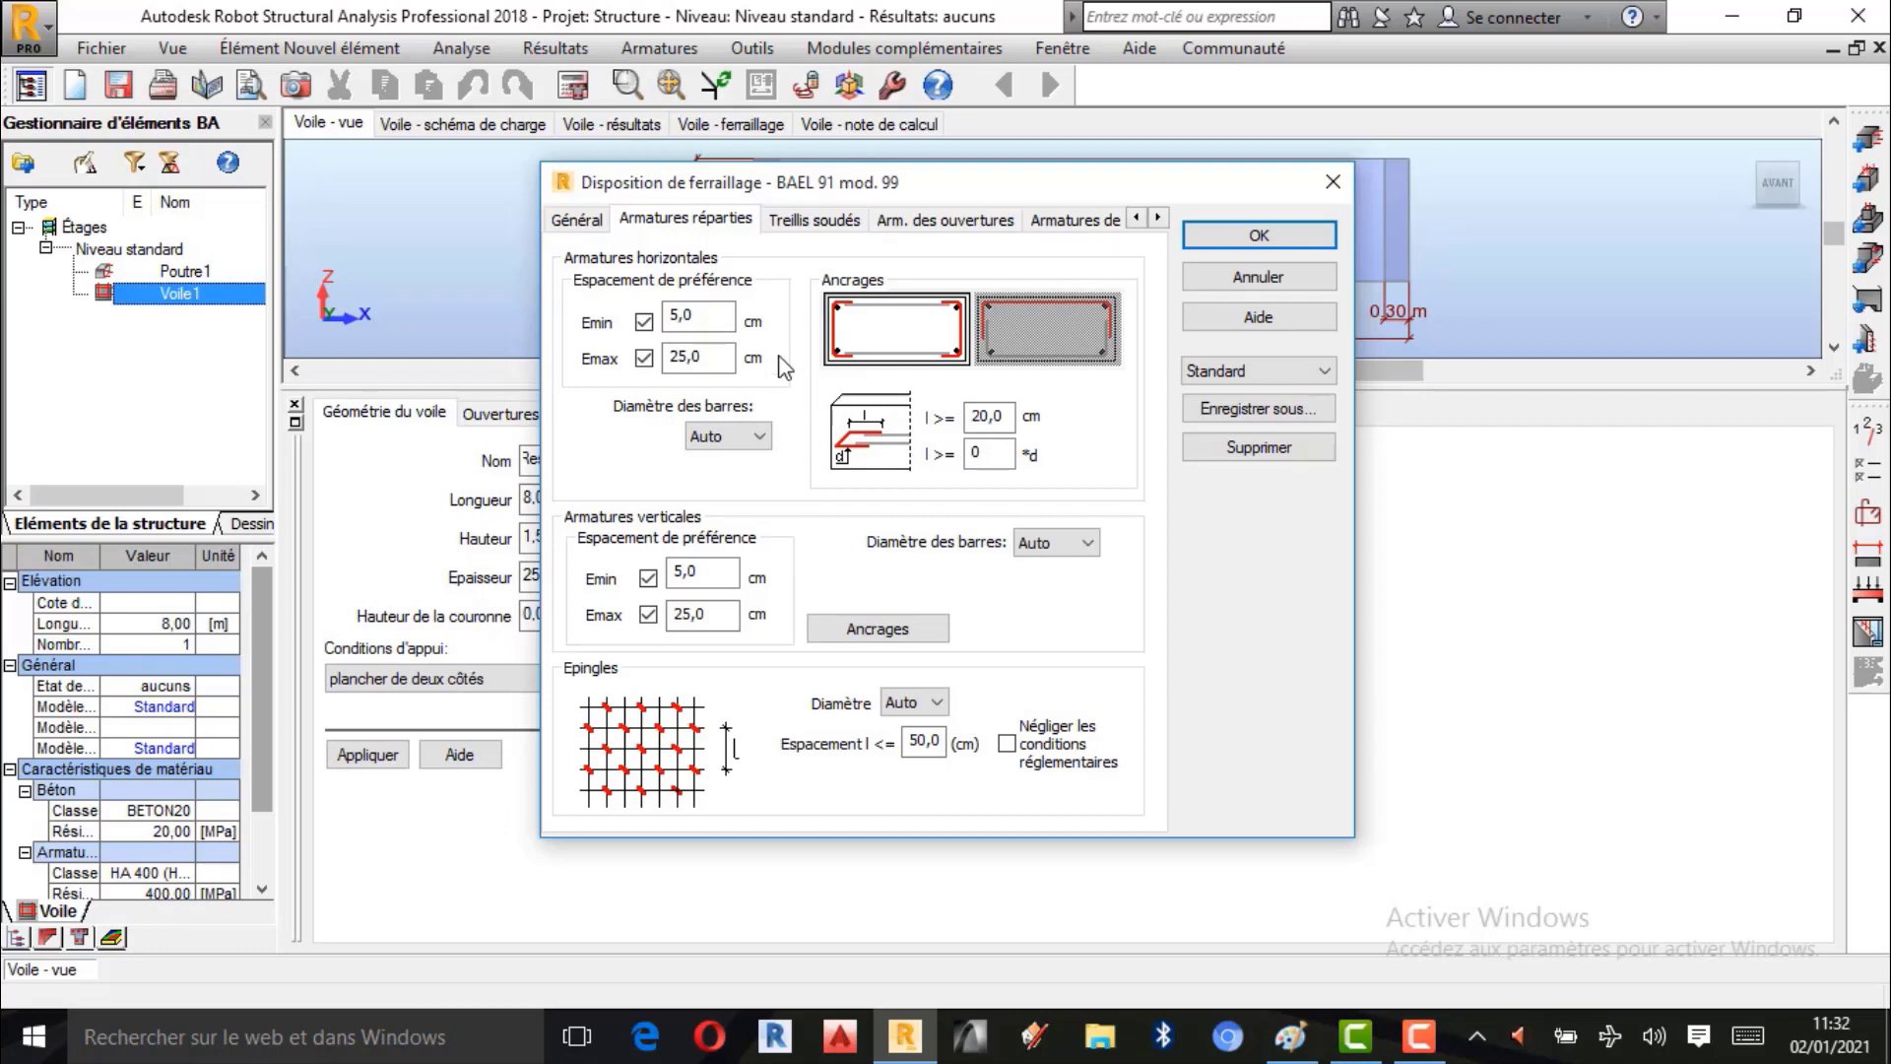
pyautogui.click(812, 226)
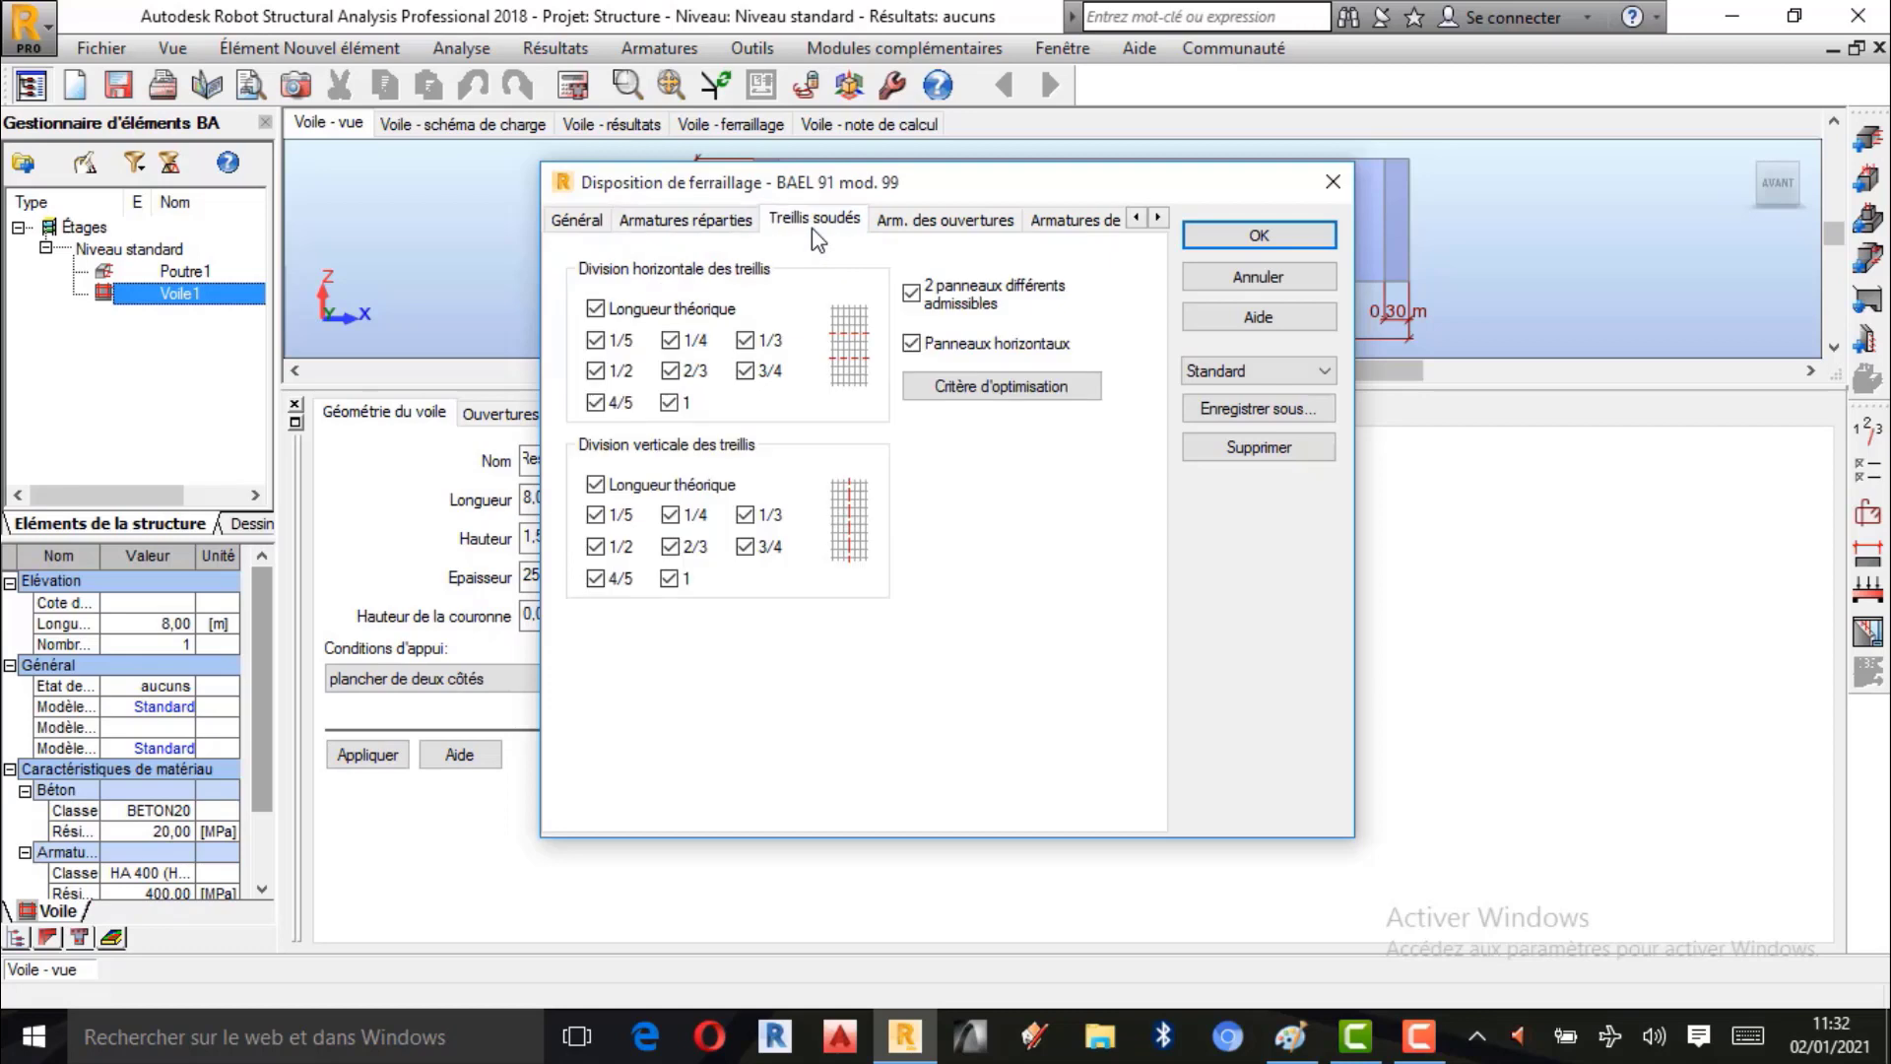
pyautogui.click(967, 222)
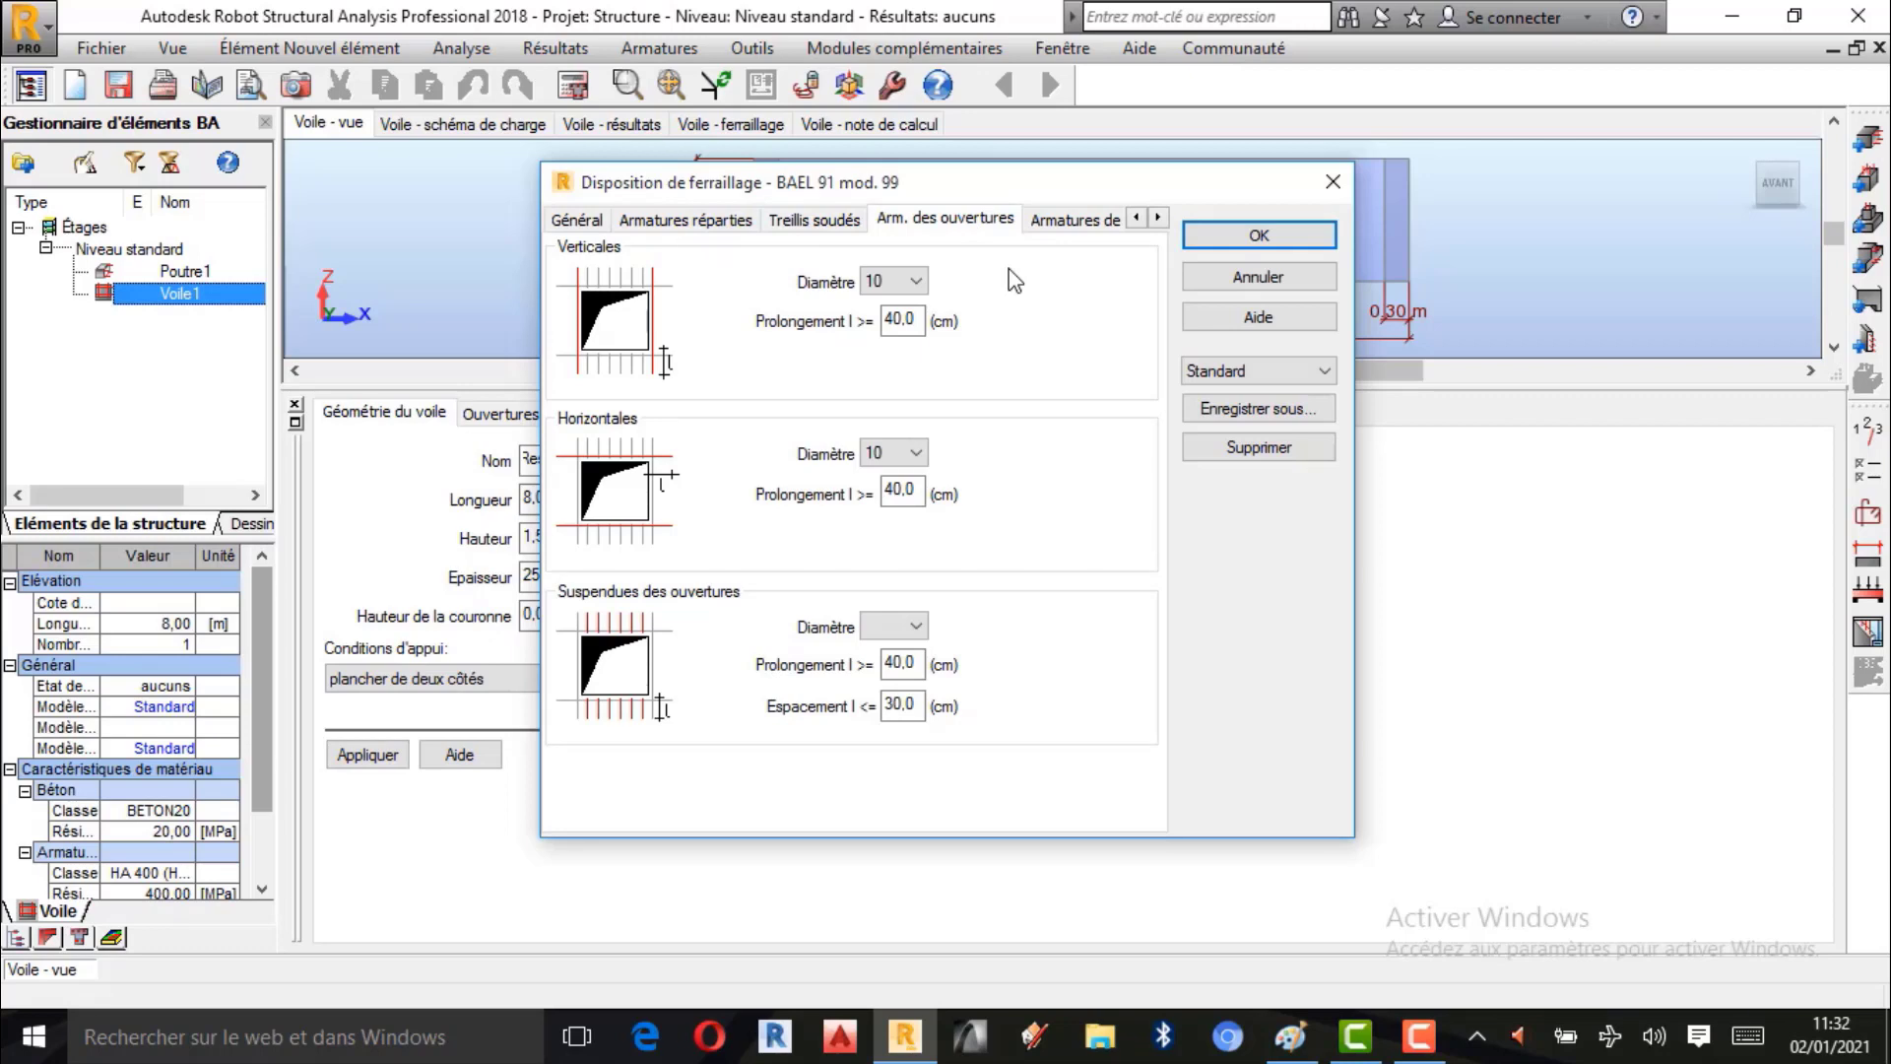
pyautogui.click(916, 627)
pyautogui.click(887, 670)
pyautogui.click(1072, 229)
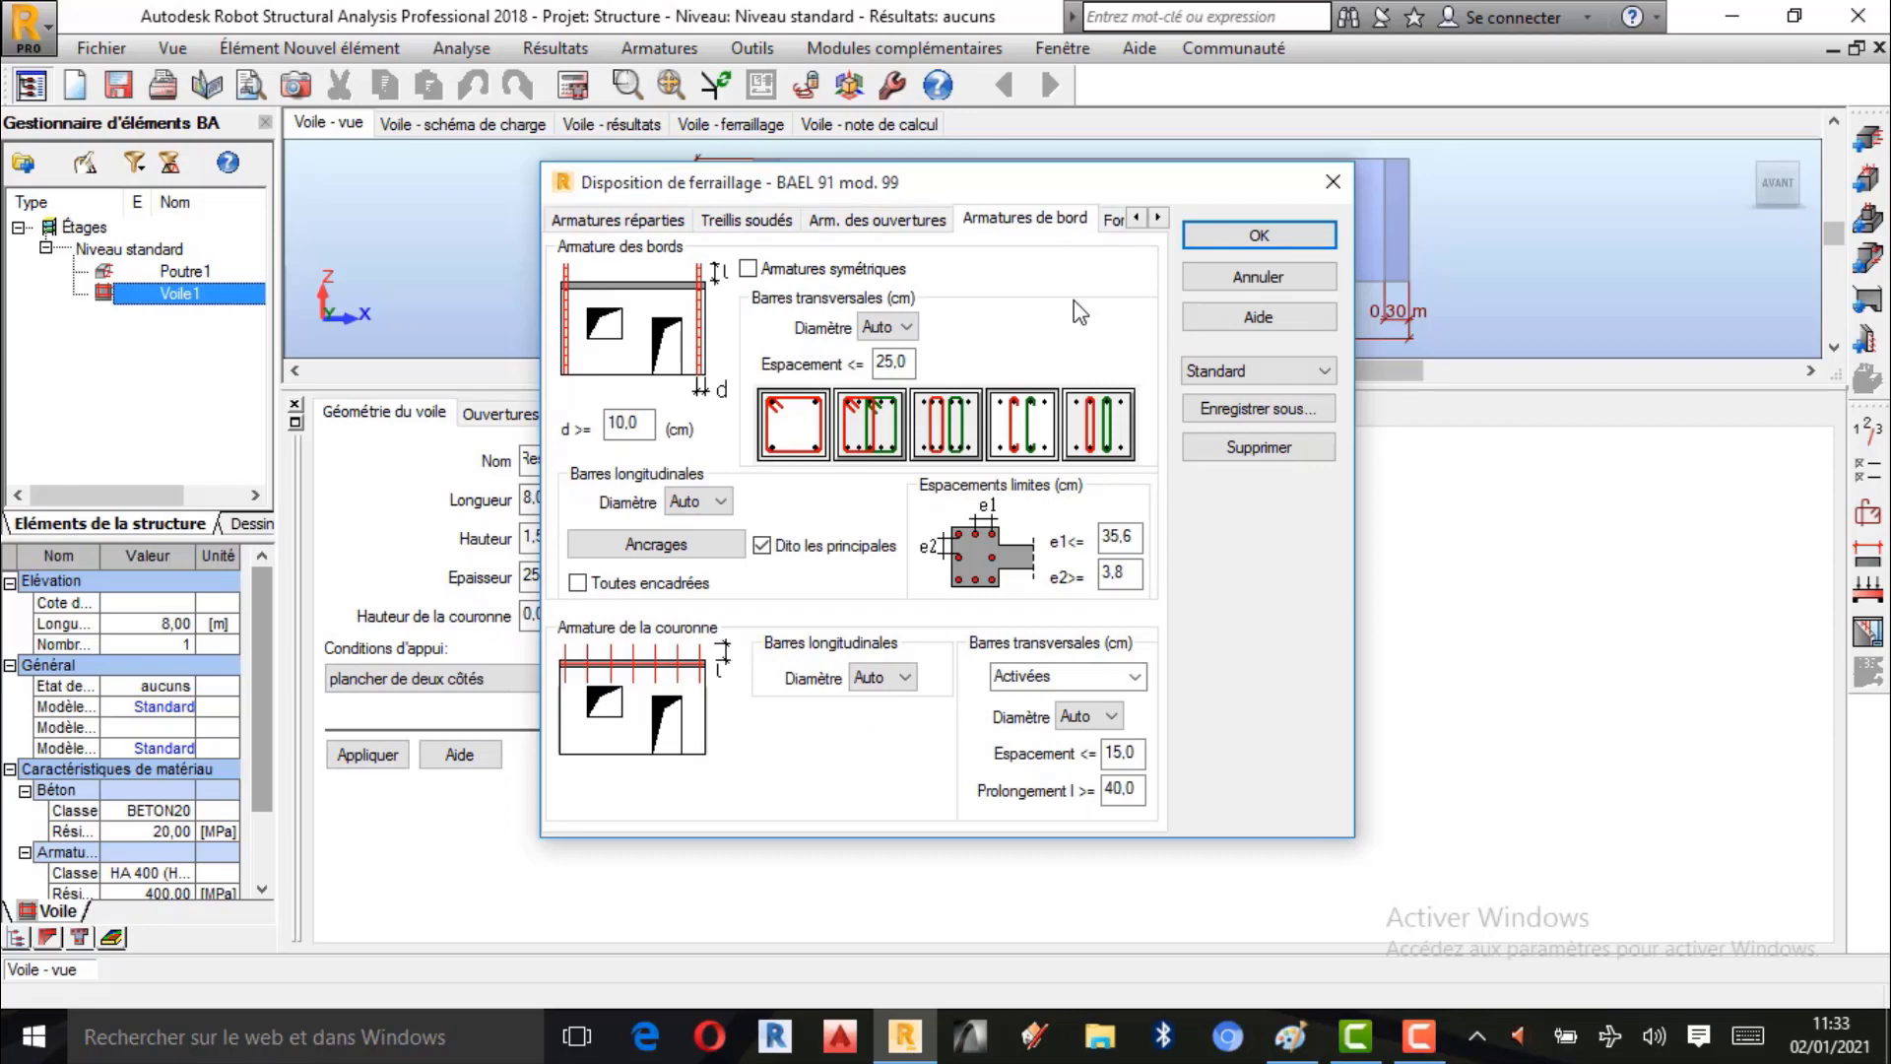
pyautogui.click(1158, 218)
pyautogui.click(989, 227)
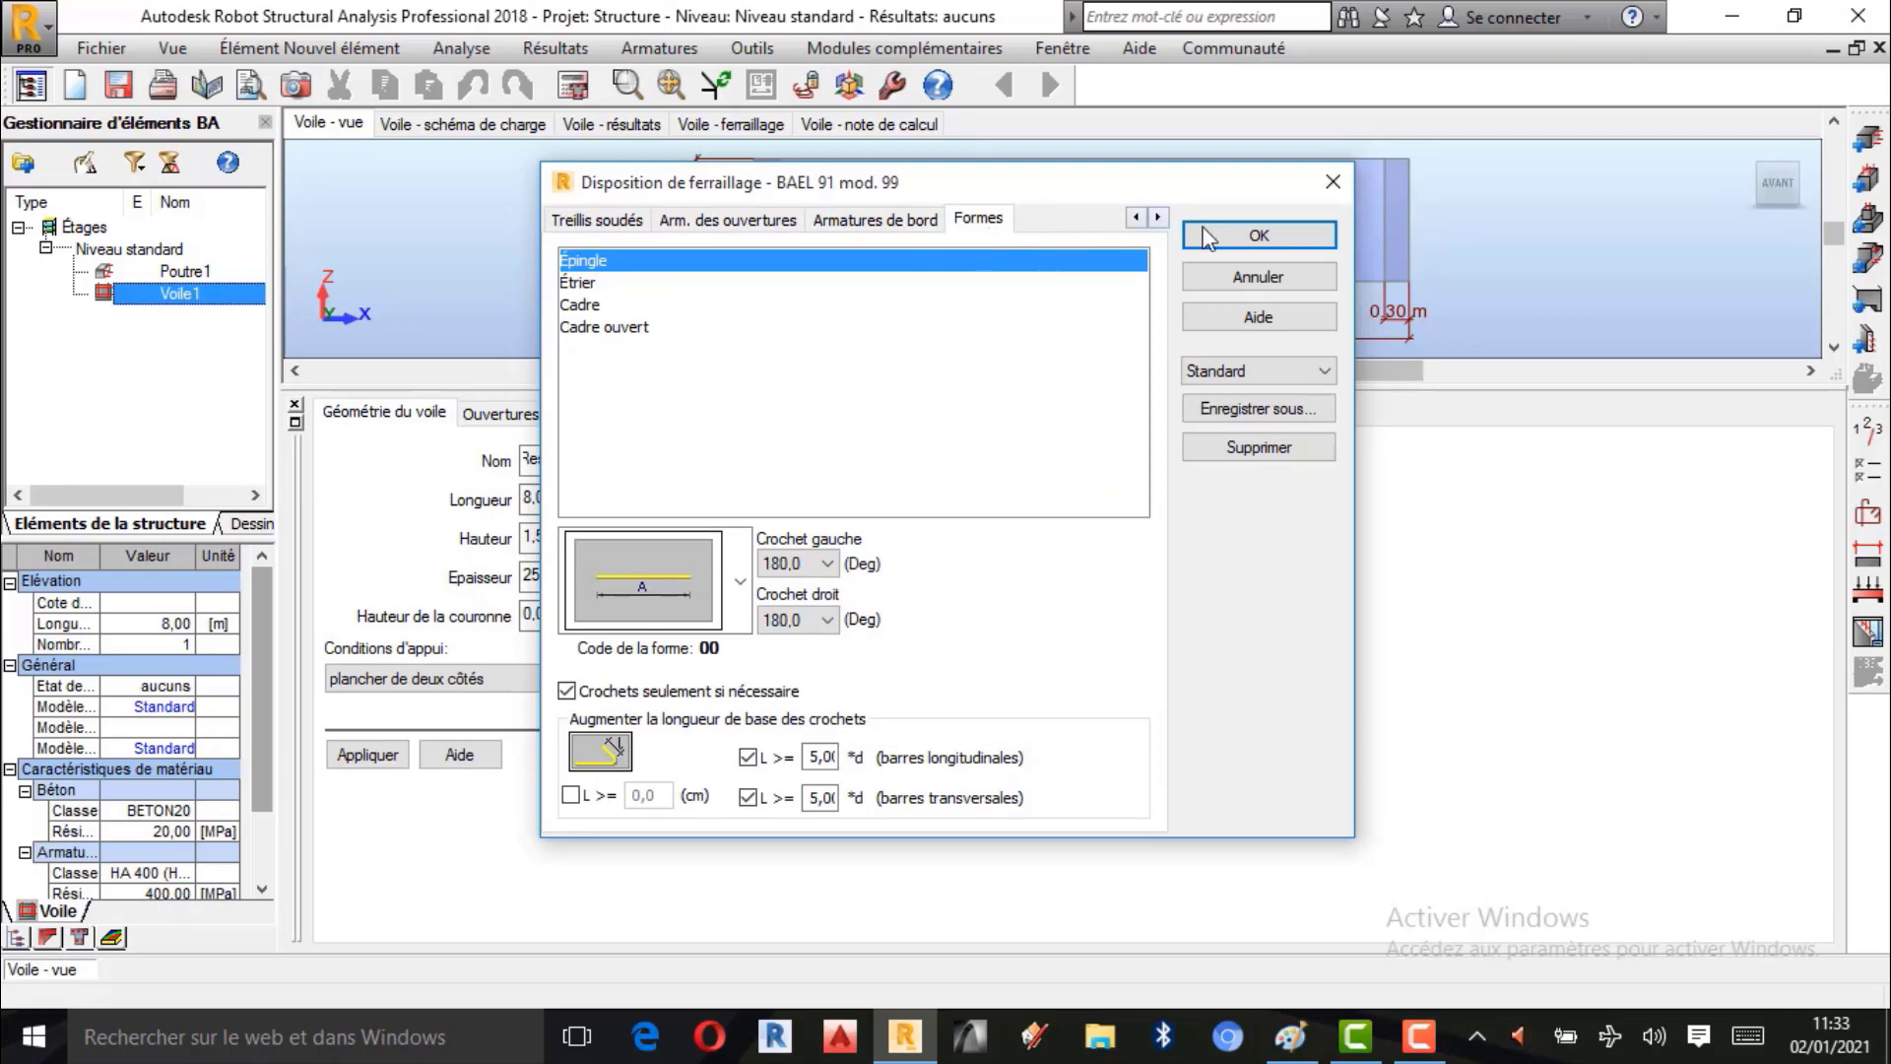
pyautogui.click(1243, 243)
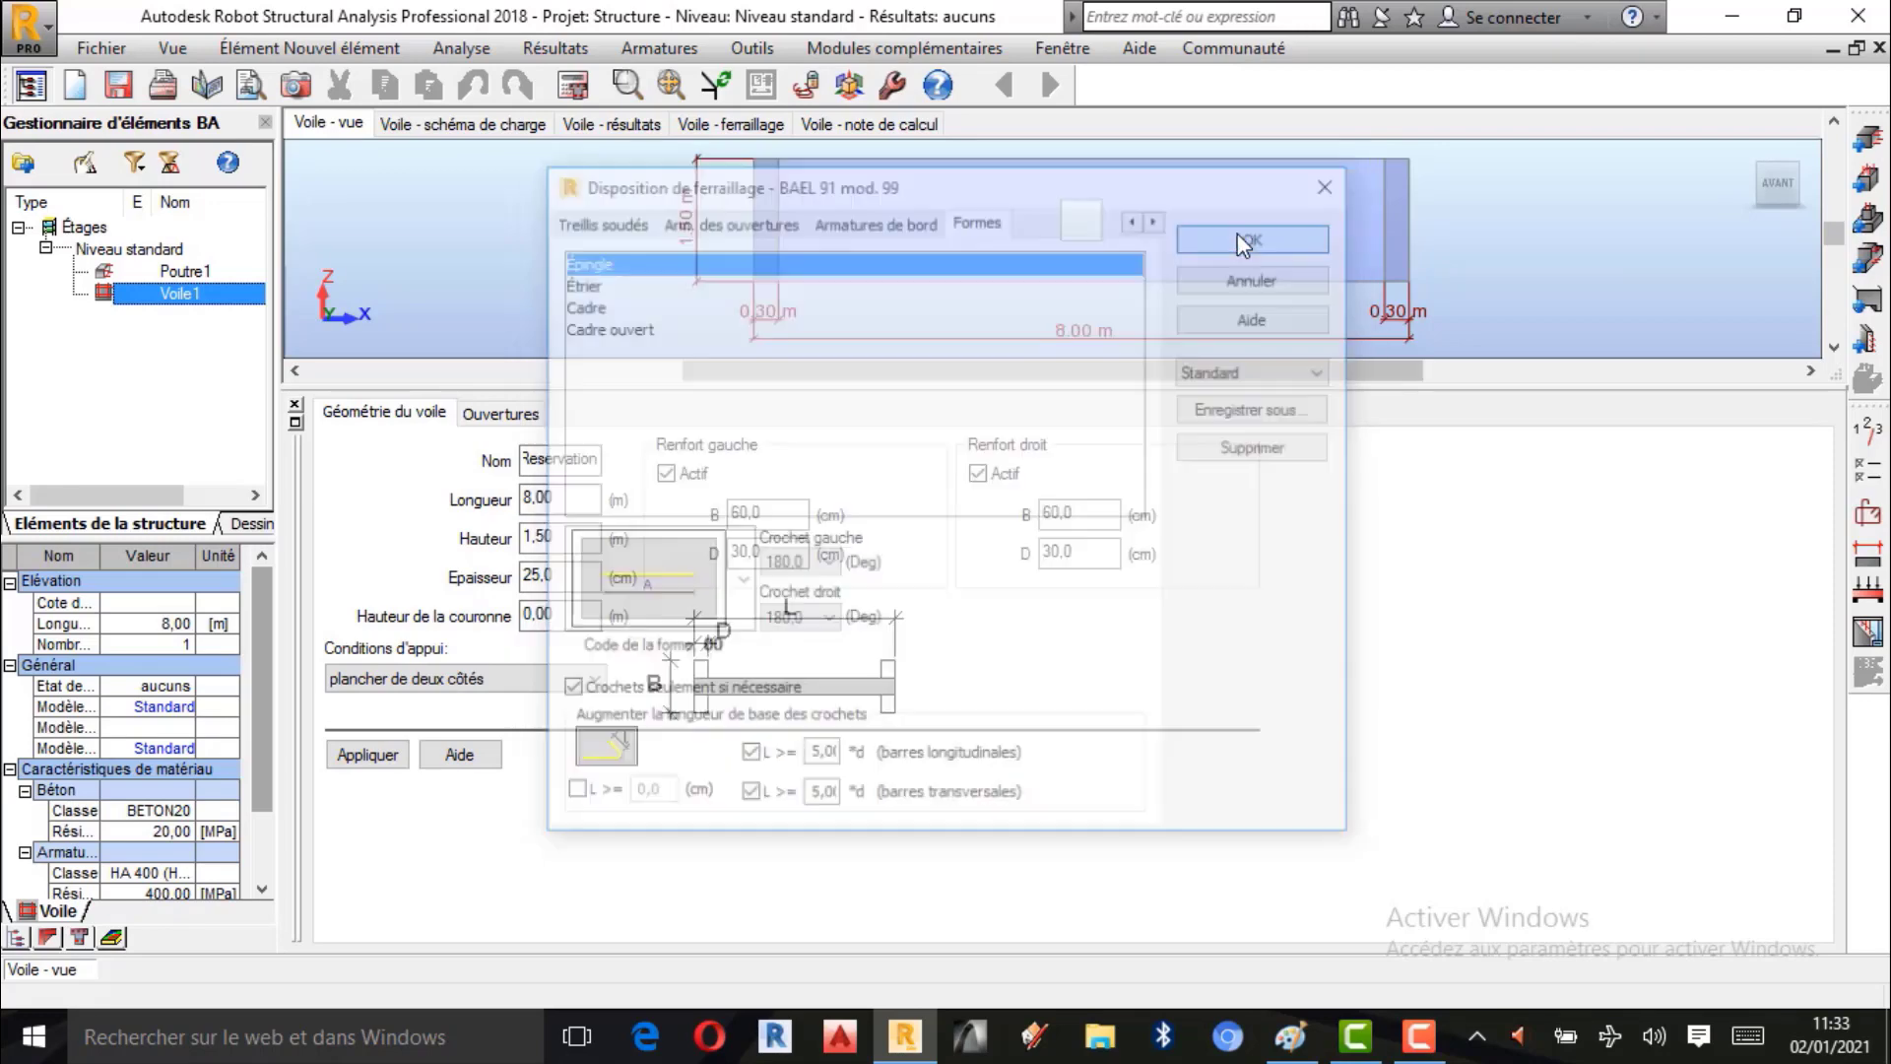
# Choose a uniform line load for p1, then check the G = 8, Q = 12 kN/m sketch.
pyautogui.click(1880, 595)
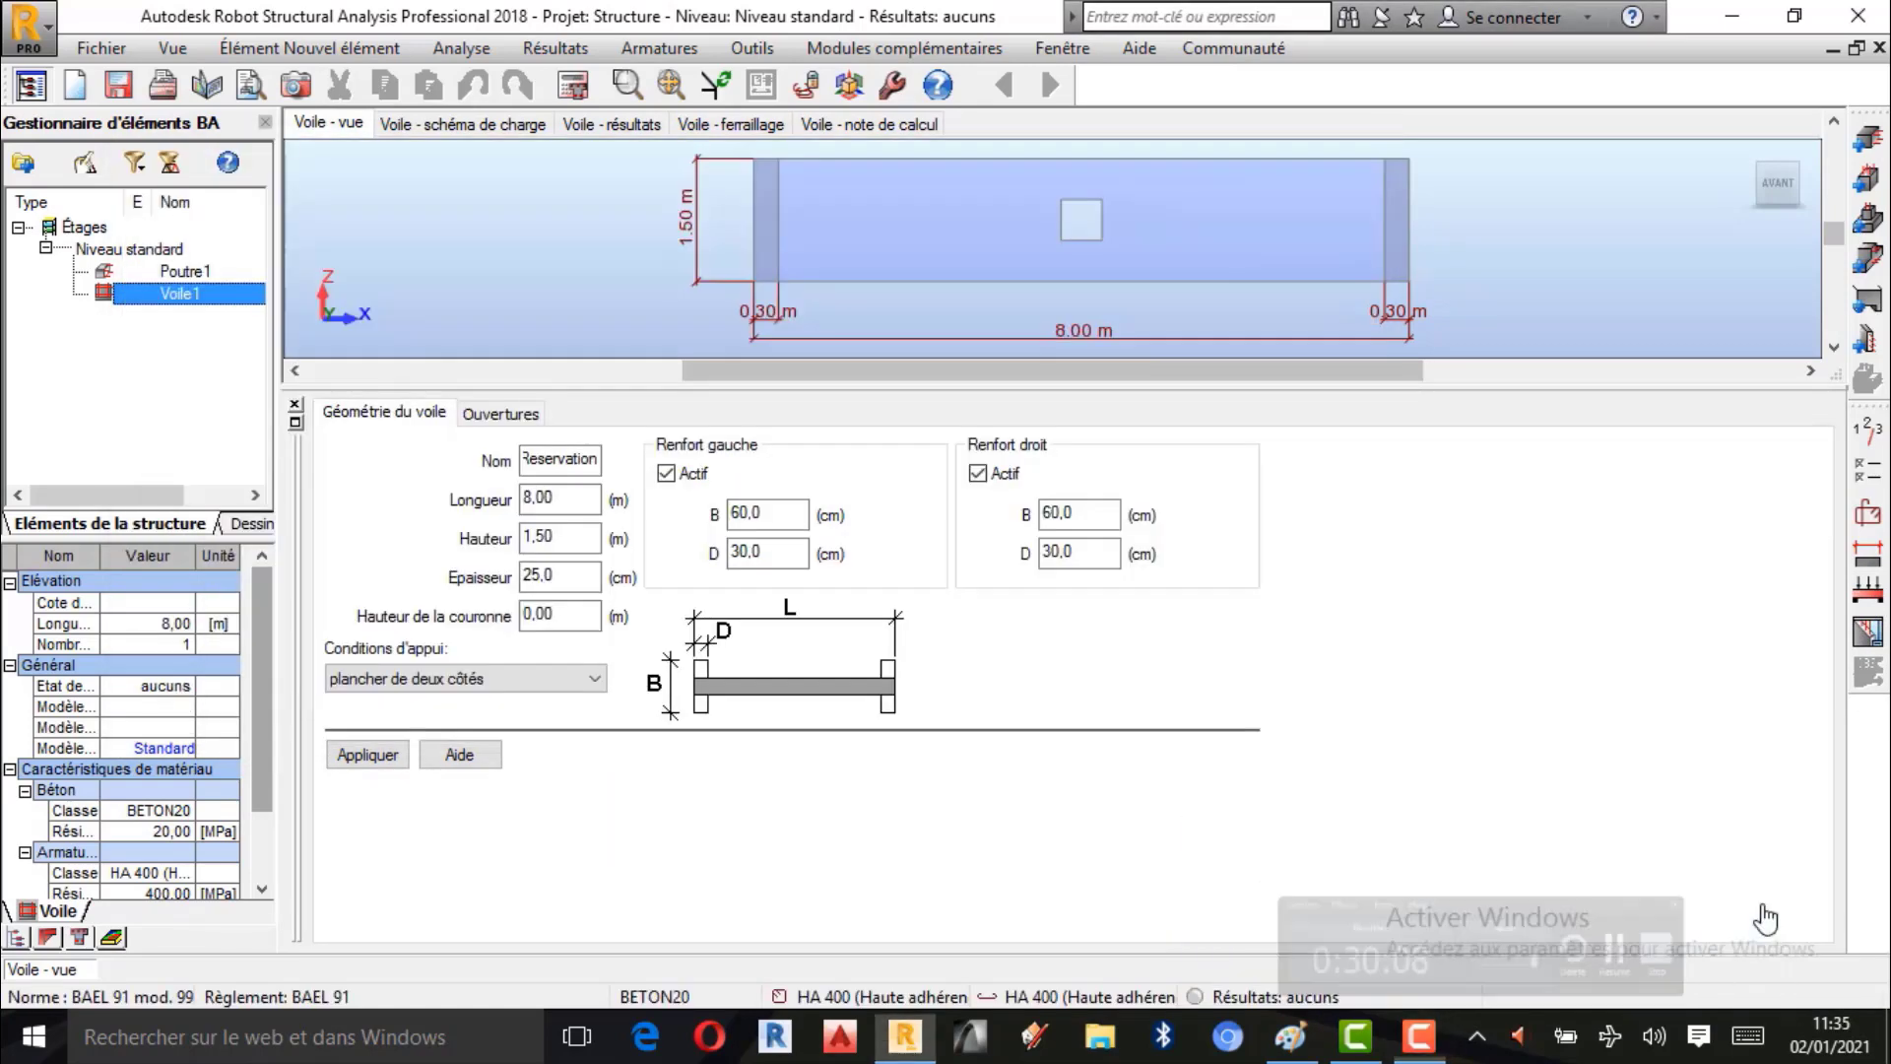
pyautogui.click(1879, 597)
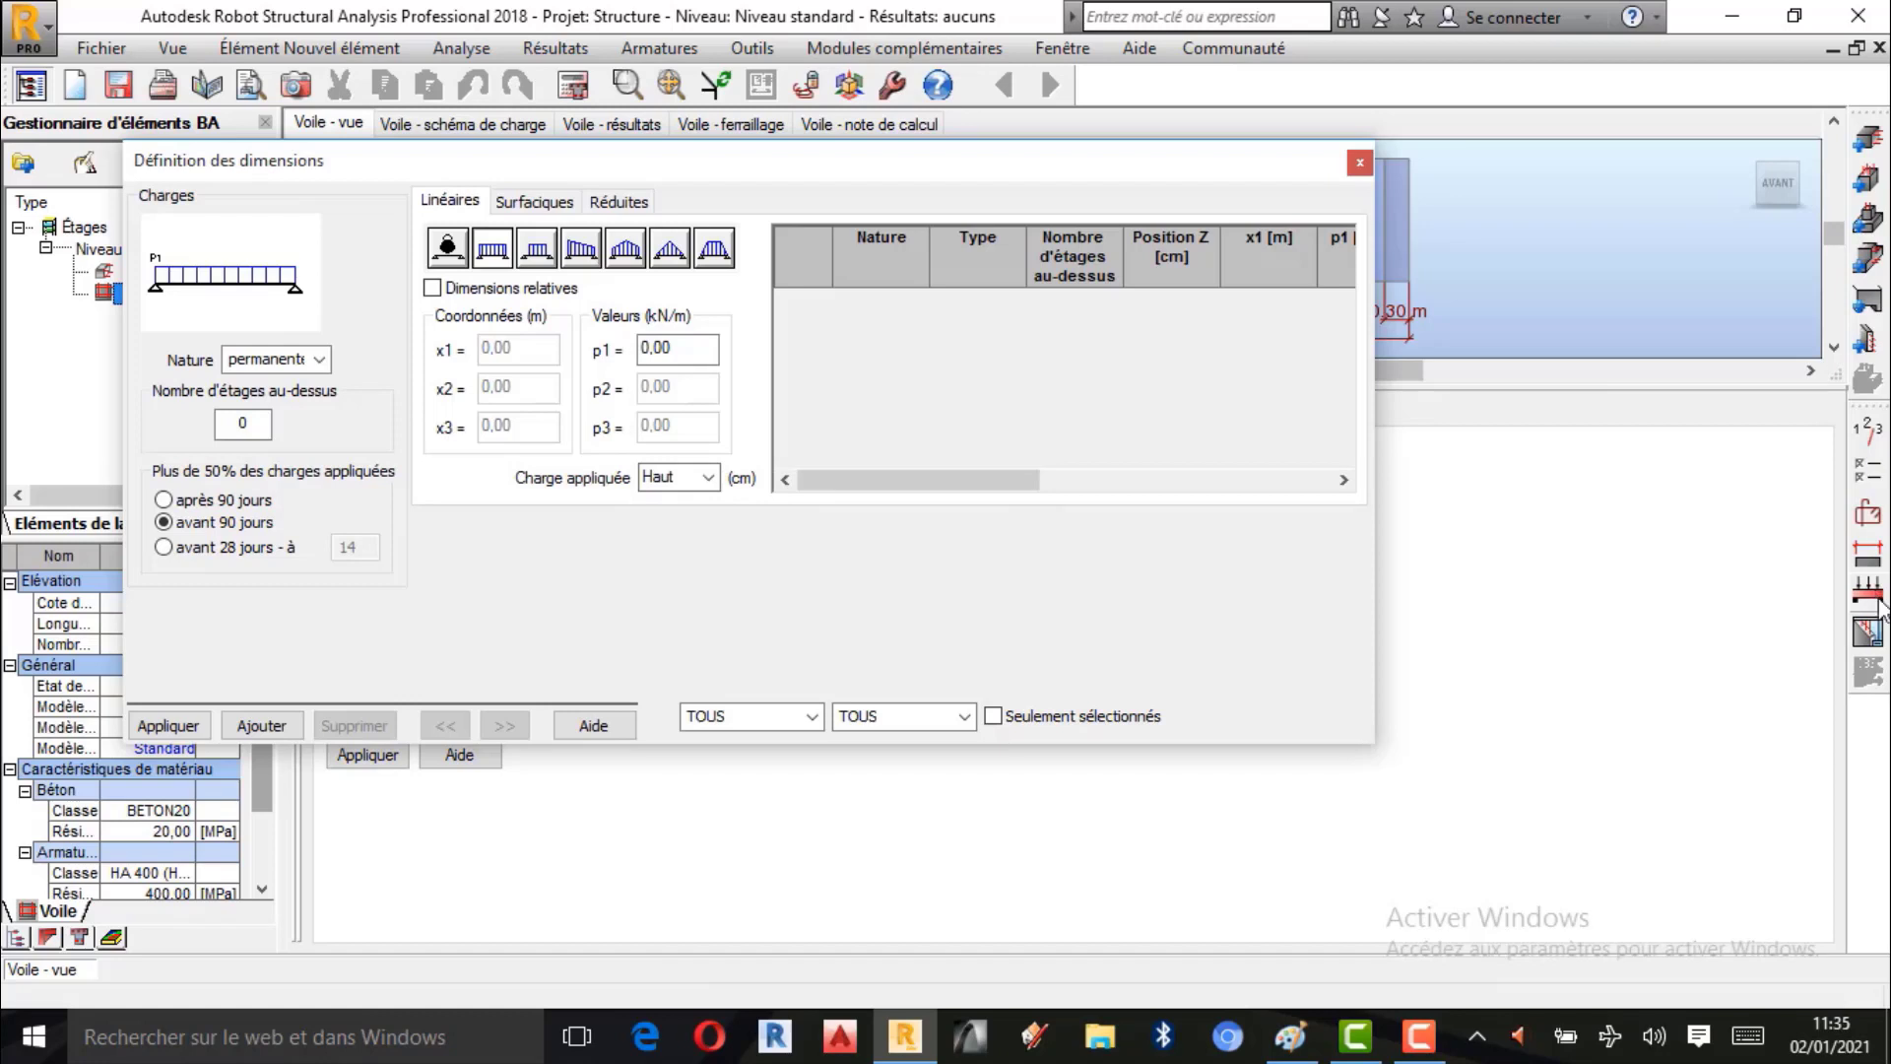
pyautogui.click(458, 260)
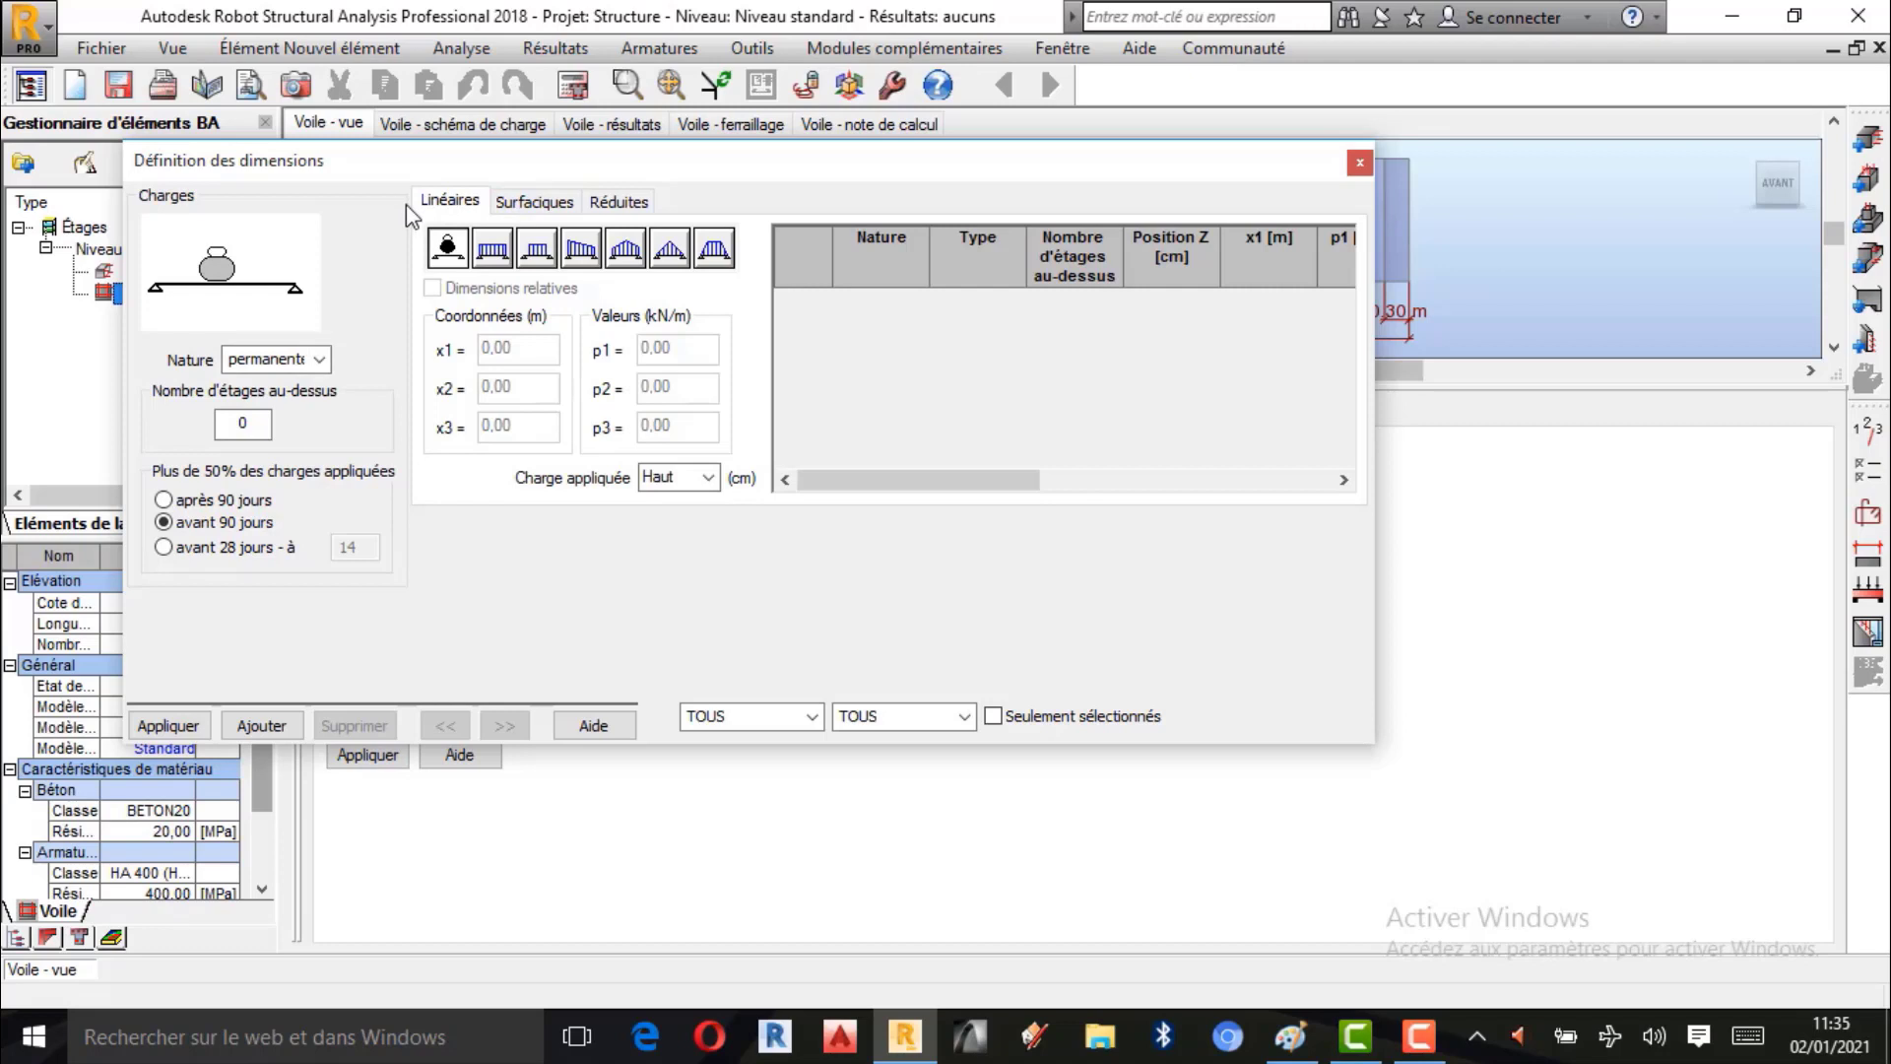
pyautogui.click(491, 252)
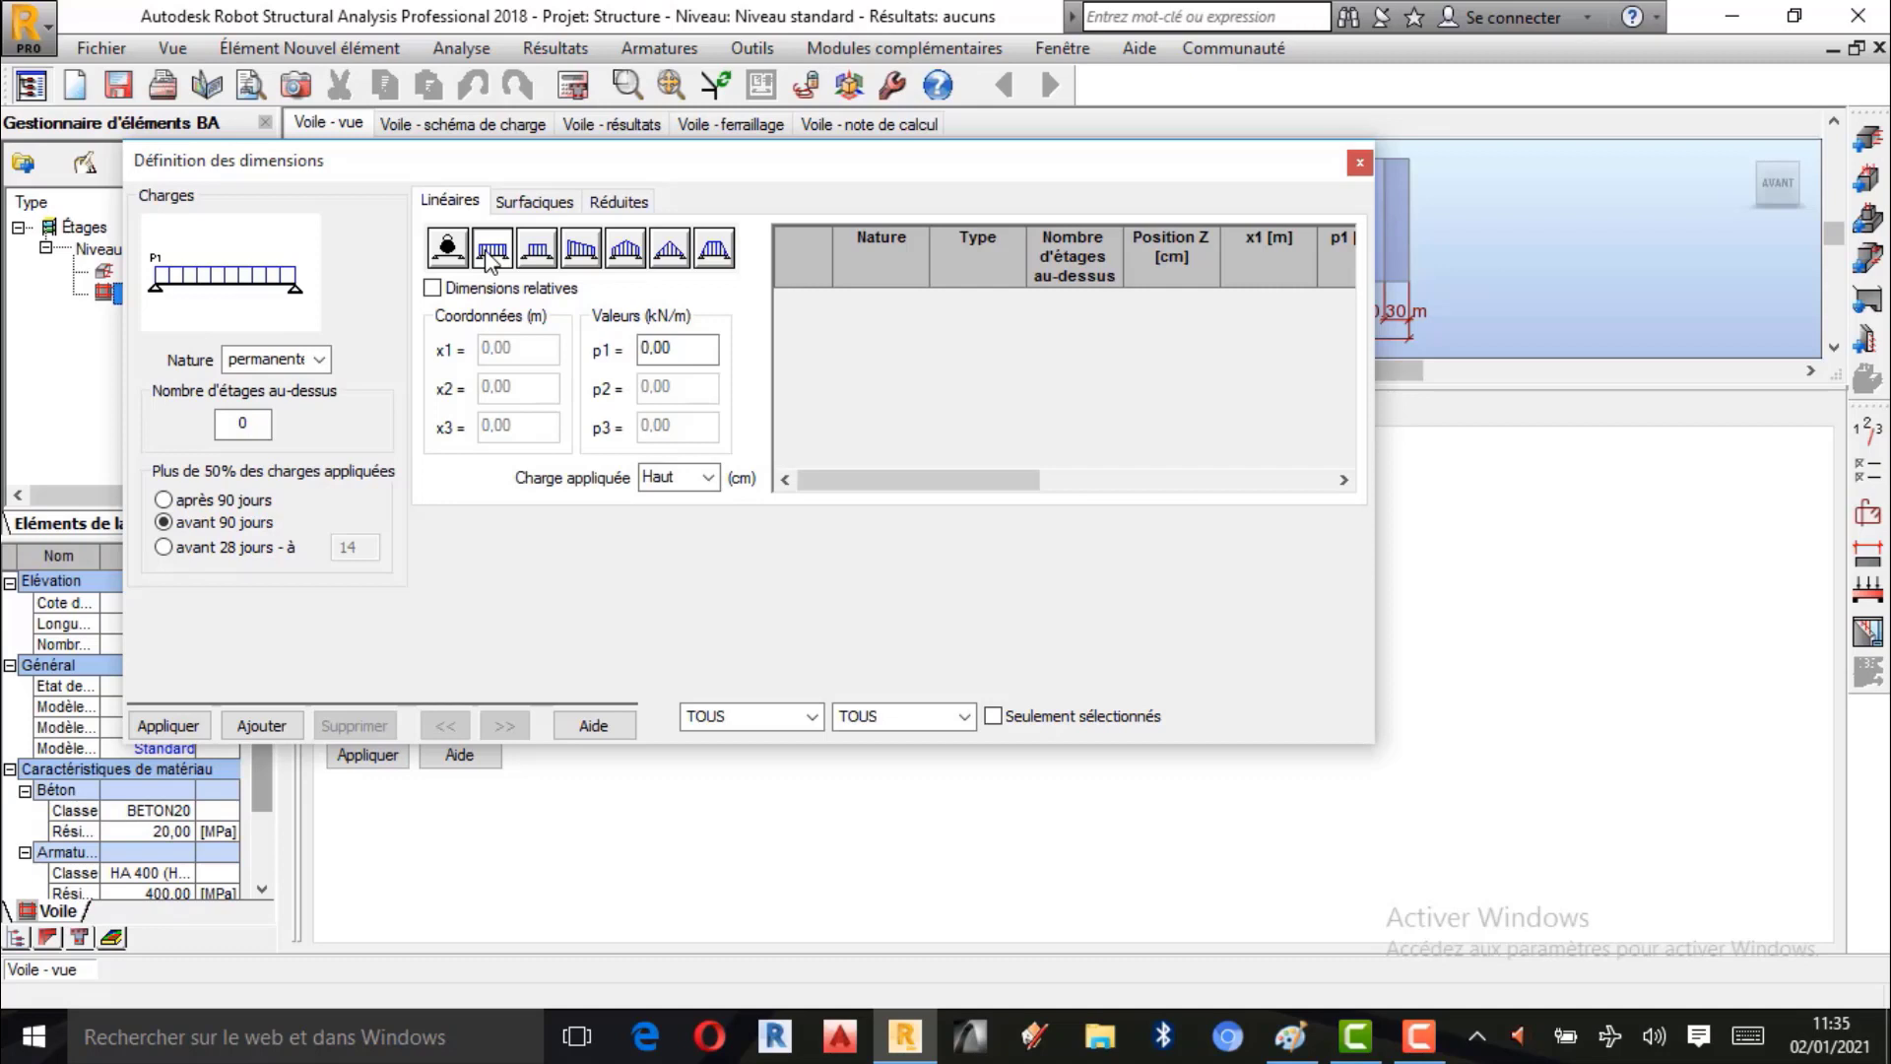
pyautogui.click(675, 350)
pyautogui.click(1290, 1036)
pyautogui.scroll(10, 1084, 418)
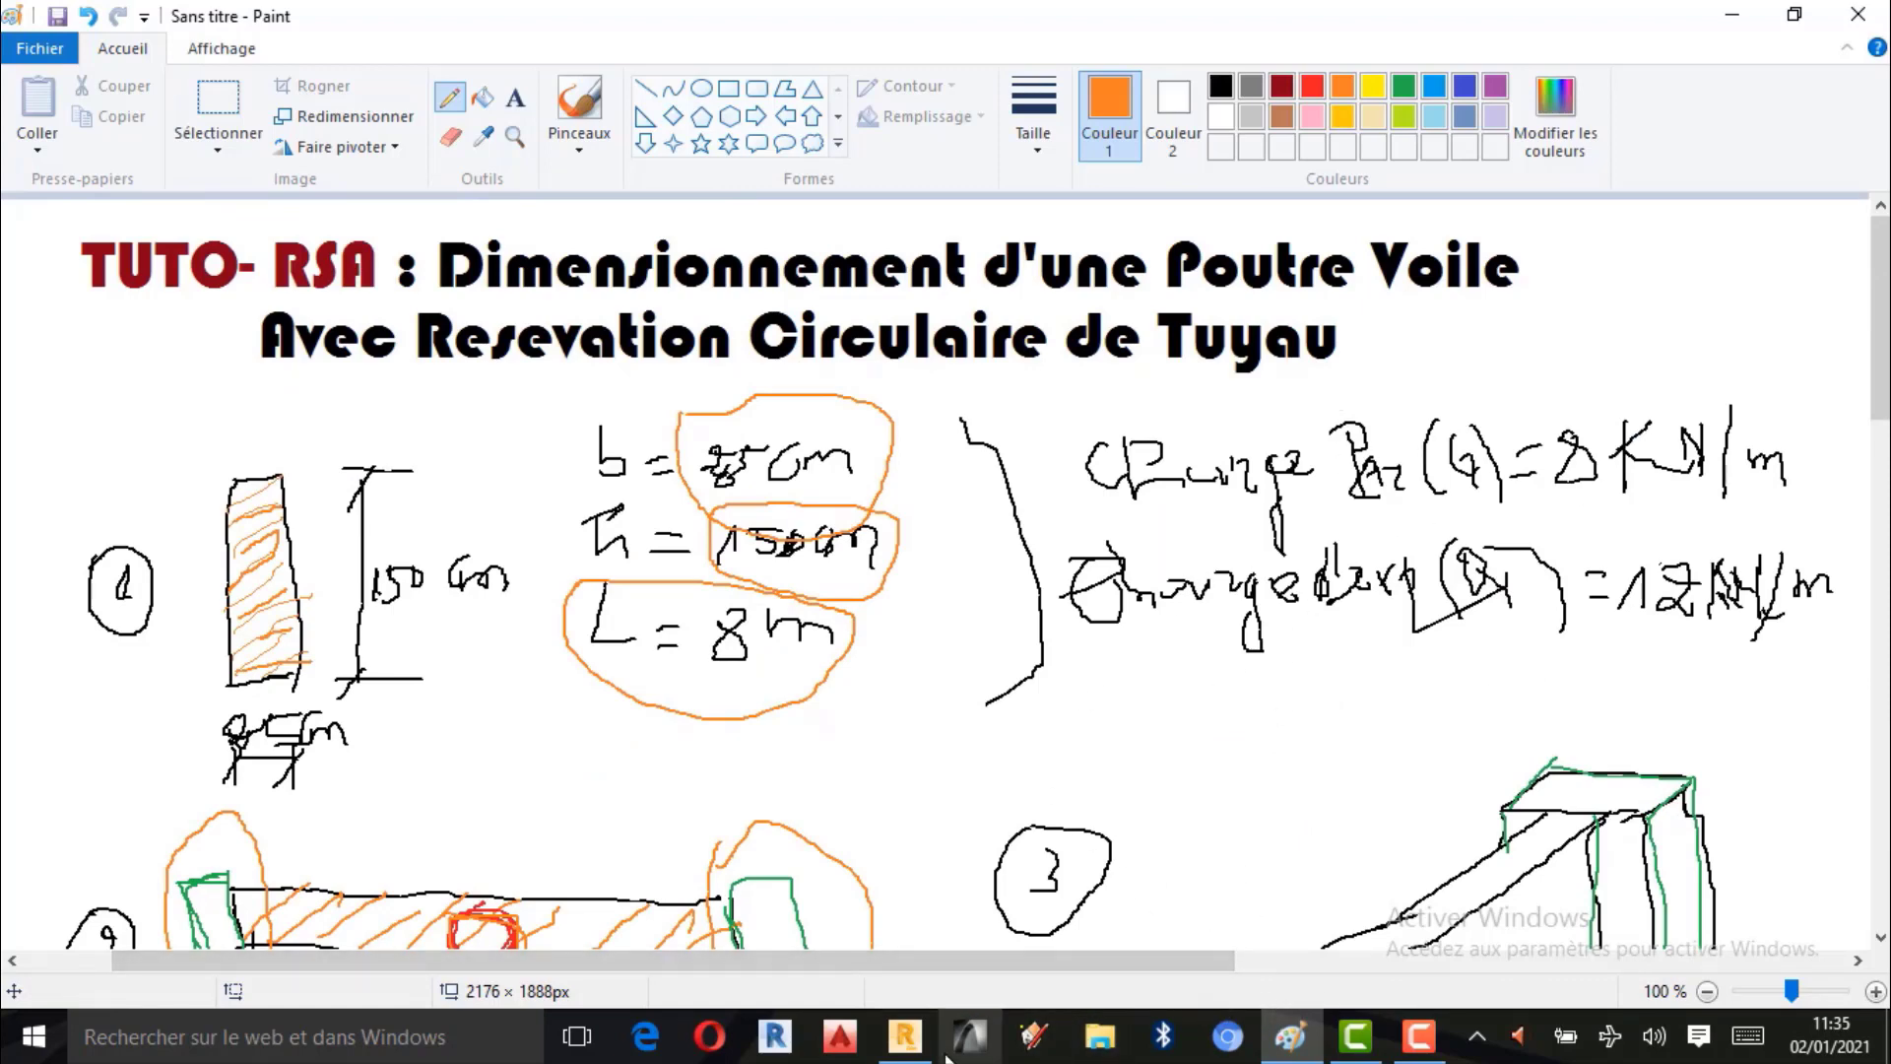
# Add a permanent uniform load with p1 = 8 kN/m applied at the top of the wall.
pyautogui.click(903, 1036)
pyautogui.doubleClick(678, 348)
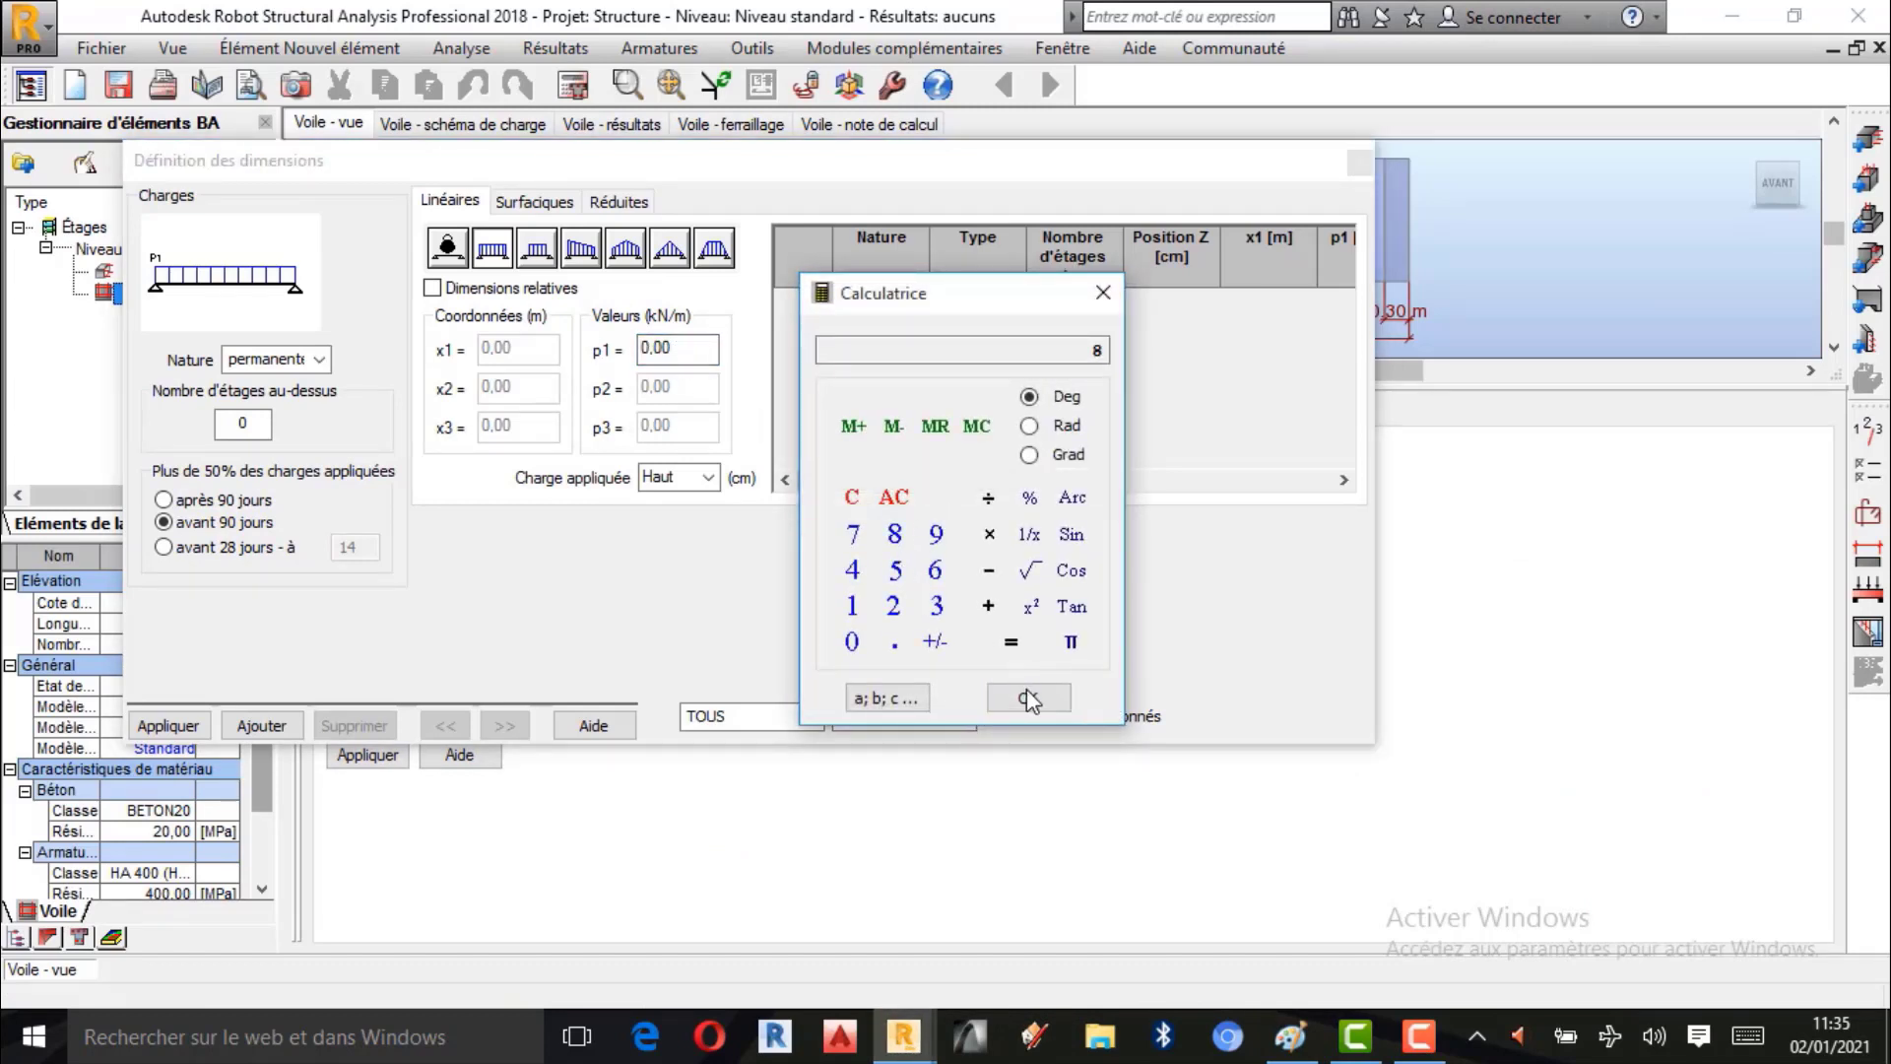
pyautogui.click(1027, 697)
pyautogui.click(1103, 292)
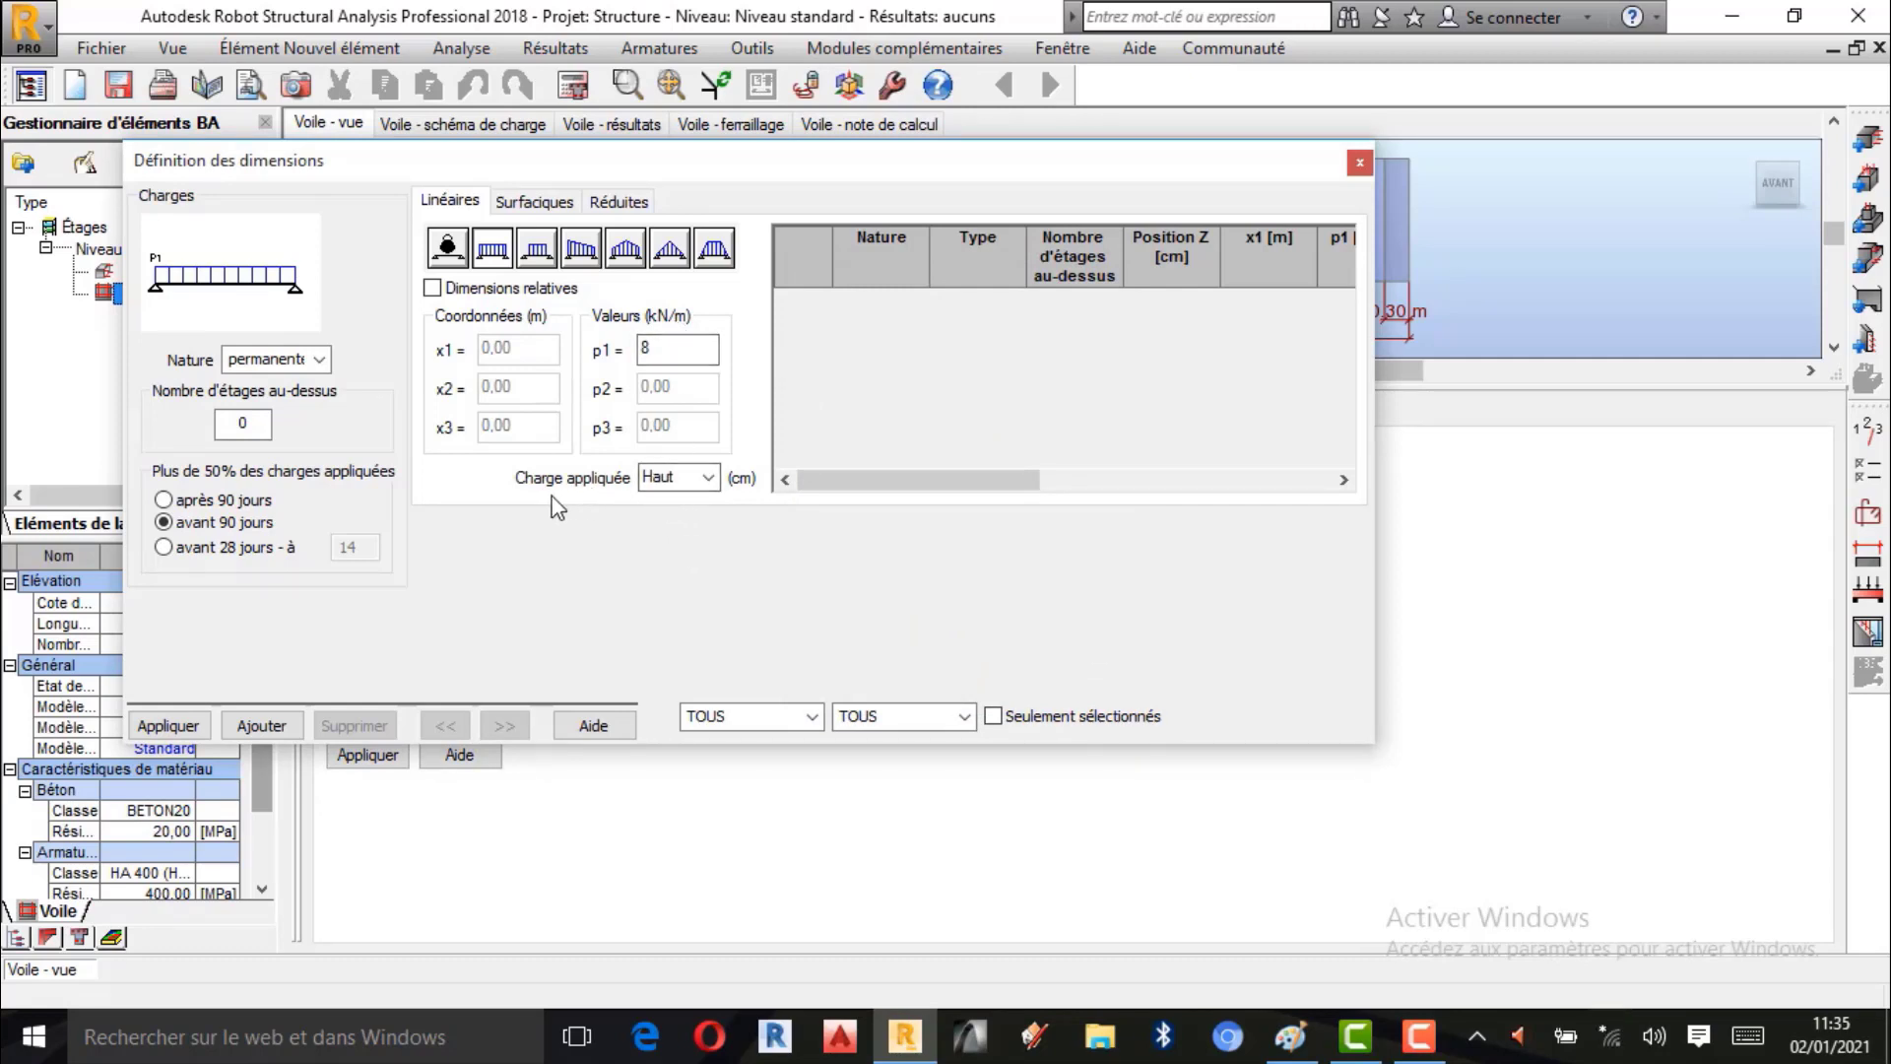
pyautogui.click(711, 482)
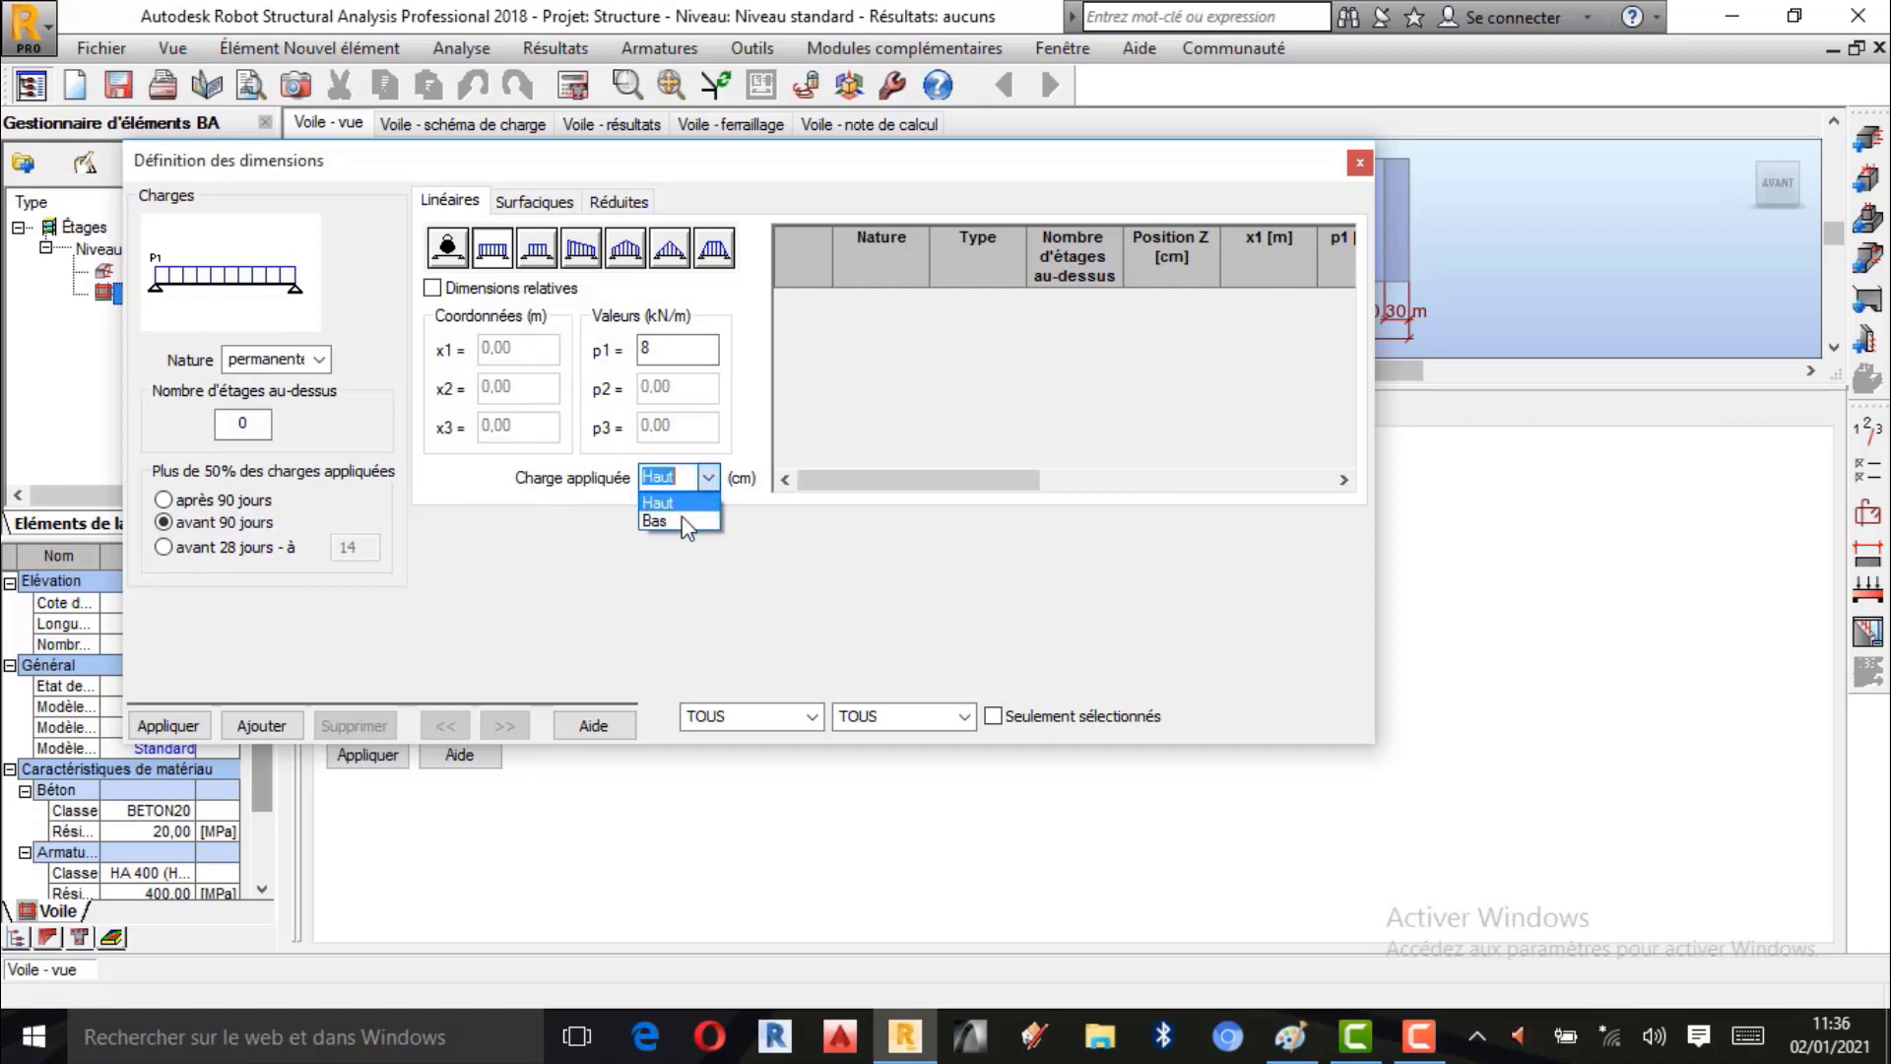
pyautogui.click(740, 536)
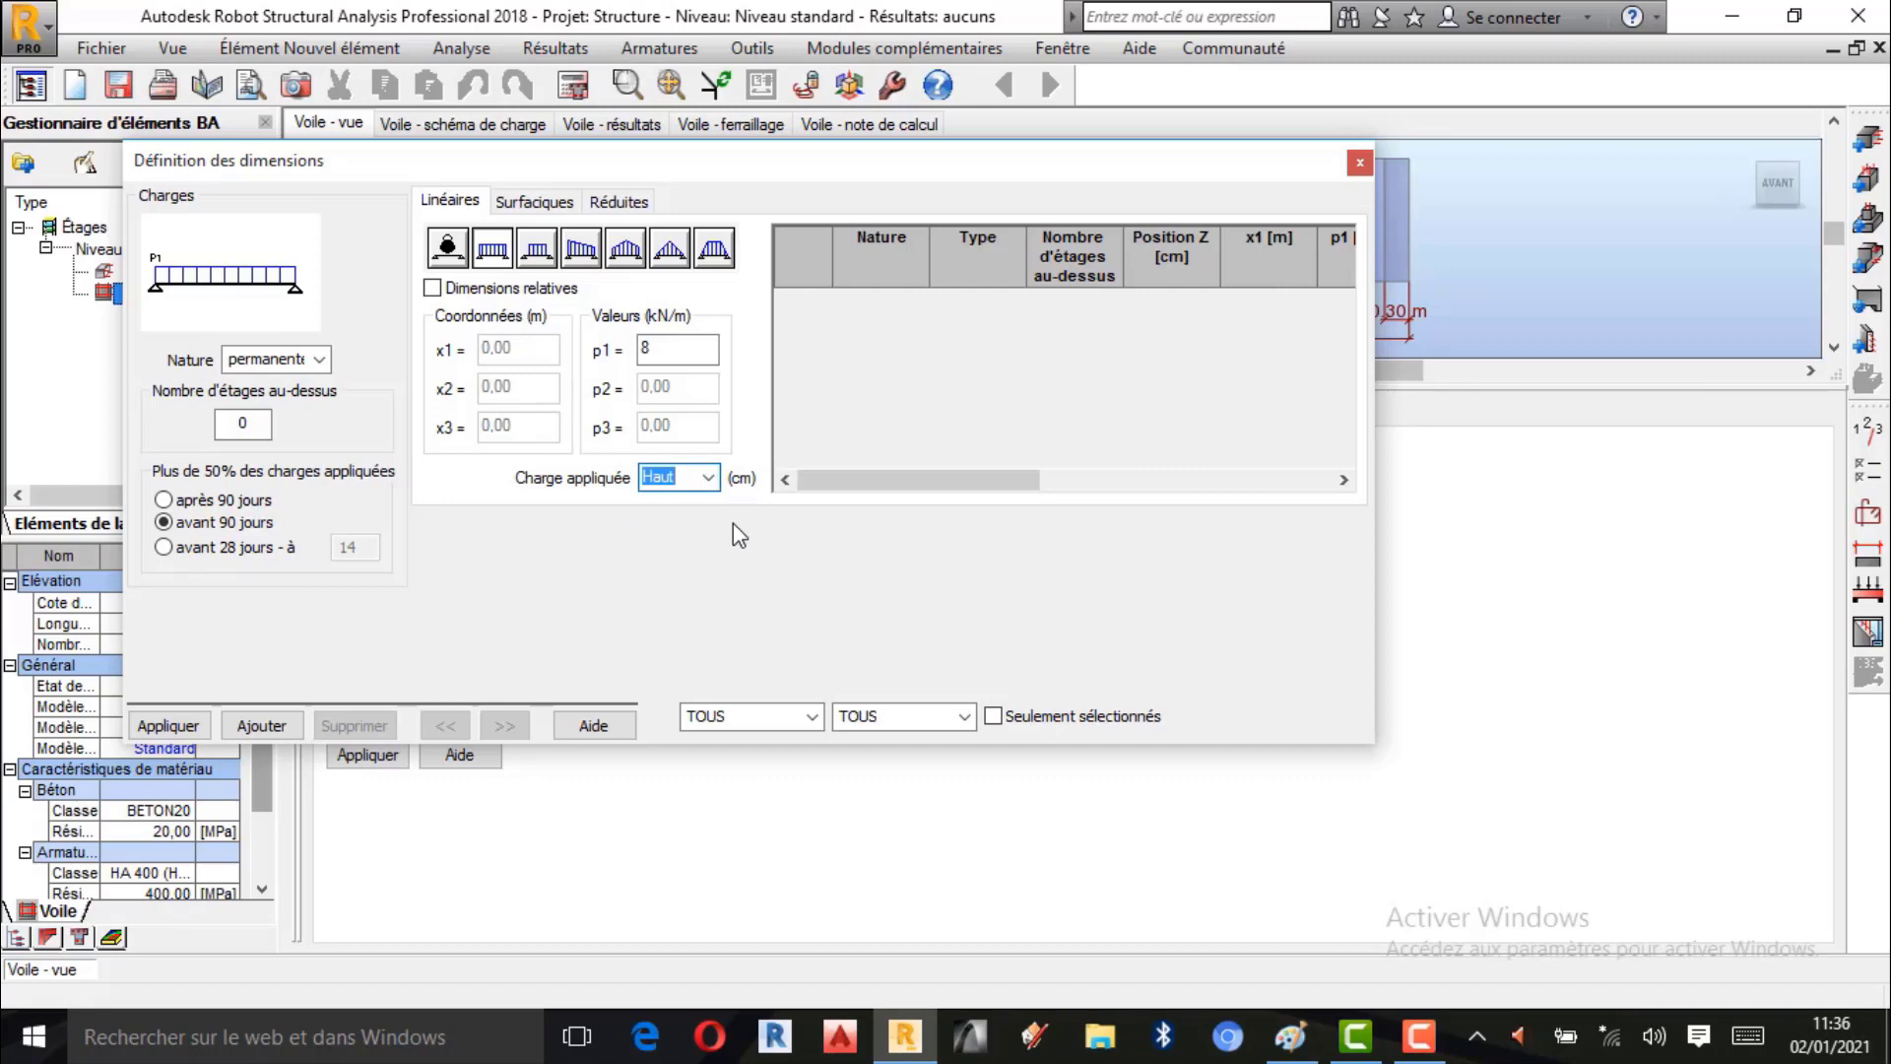
pyautogui.click(271, 727)
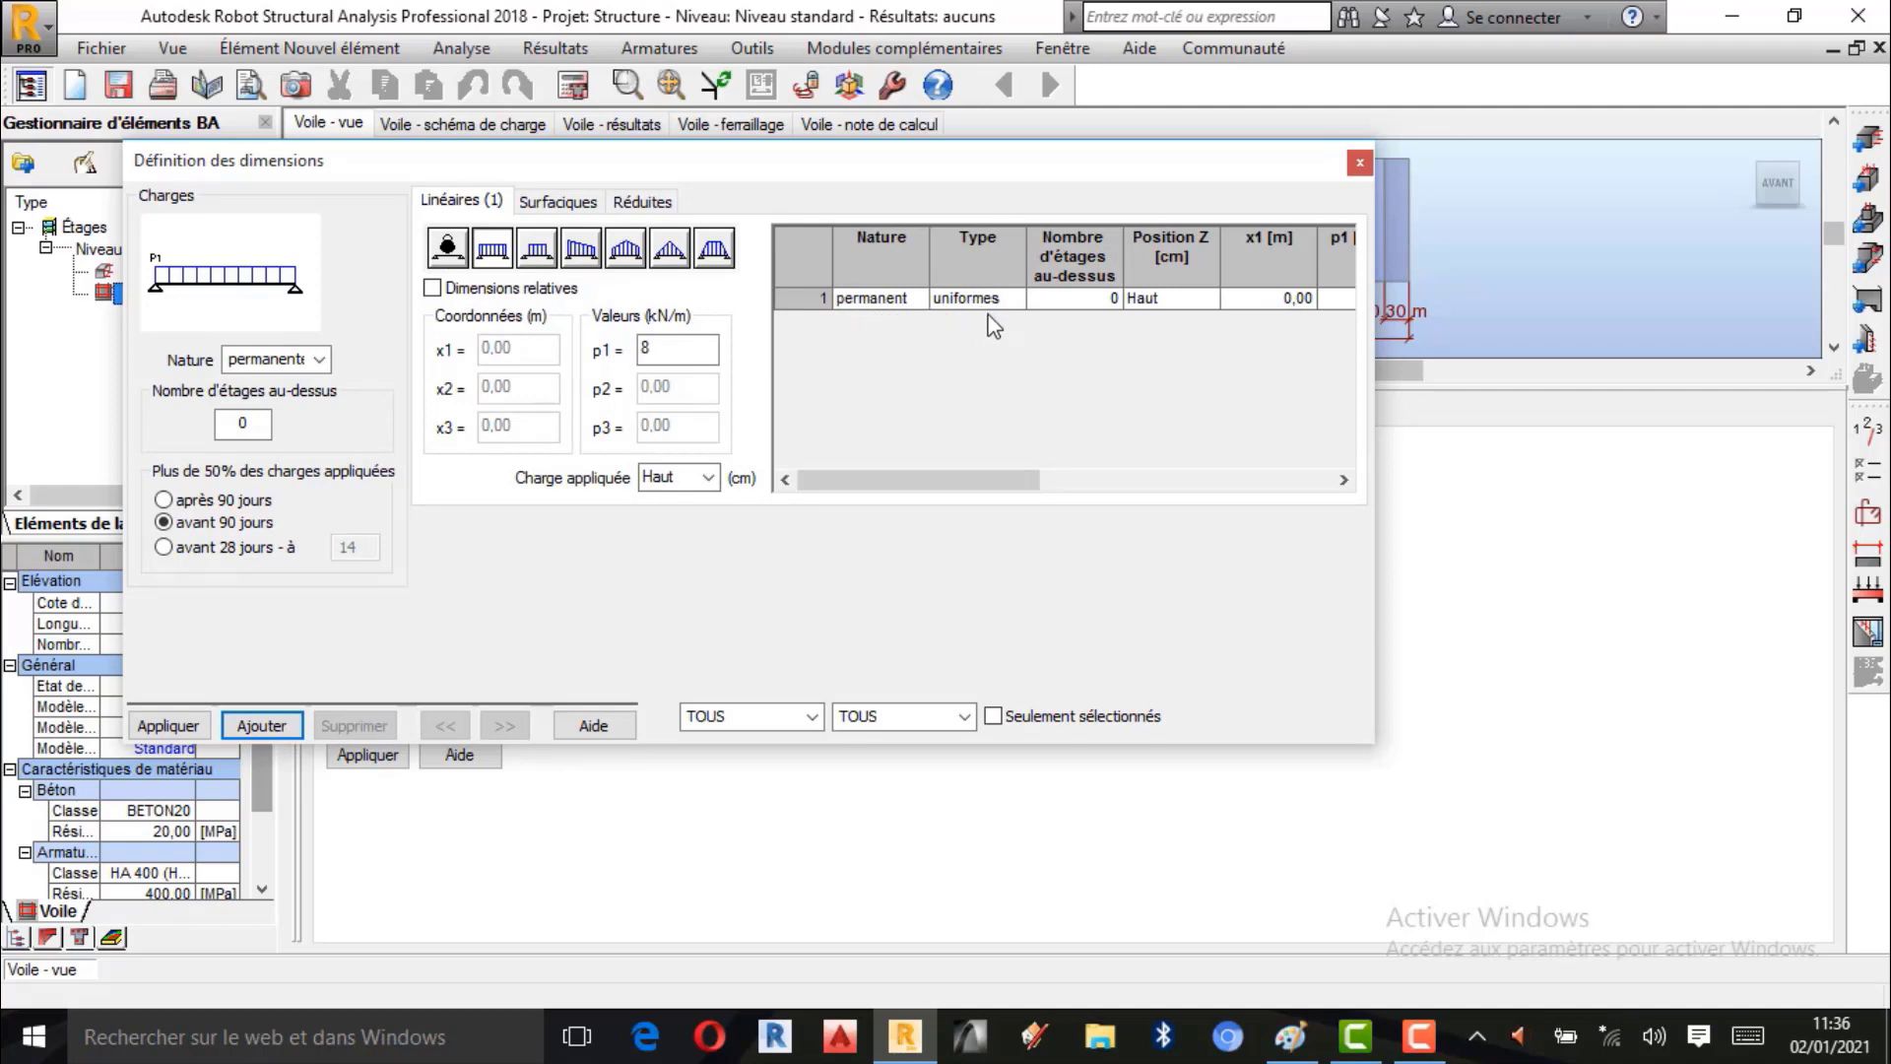
# Check load row 1 in the table, then view the load values in the Paint sketch.
pyautogui.click(1197, 298)
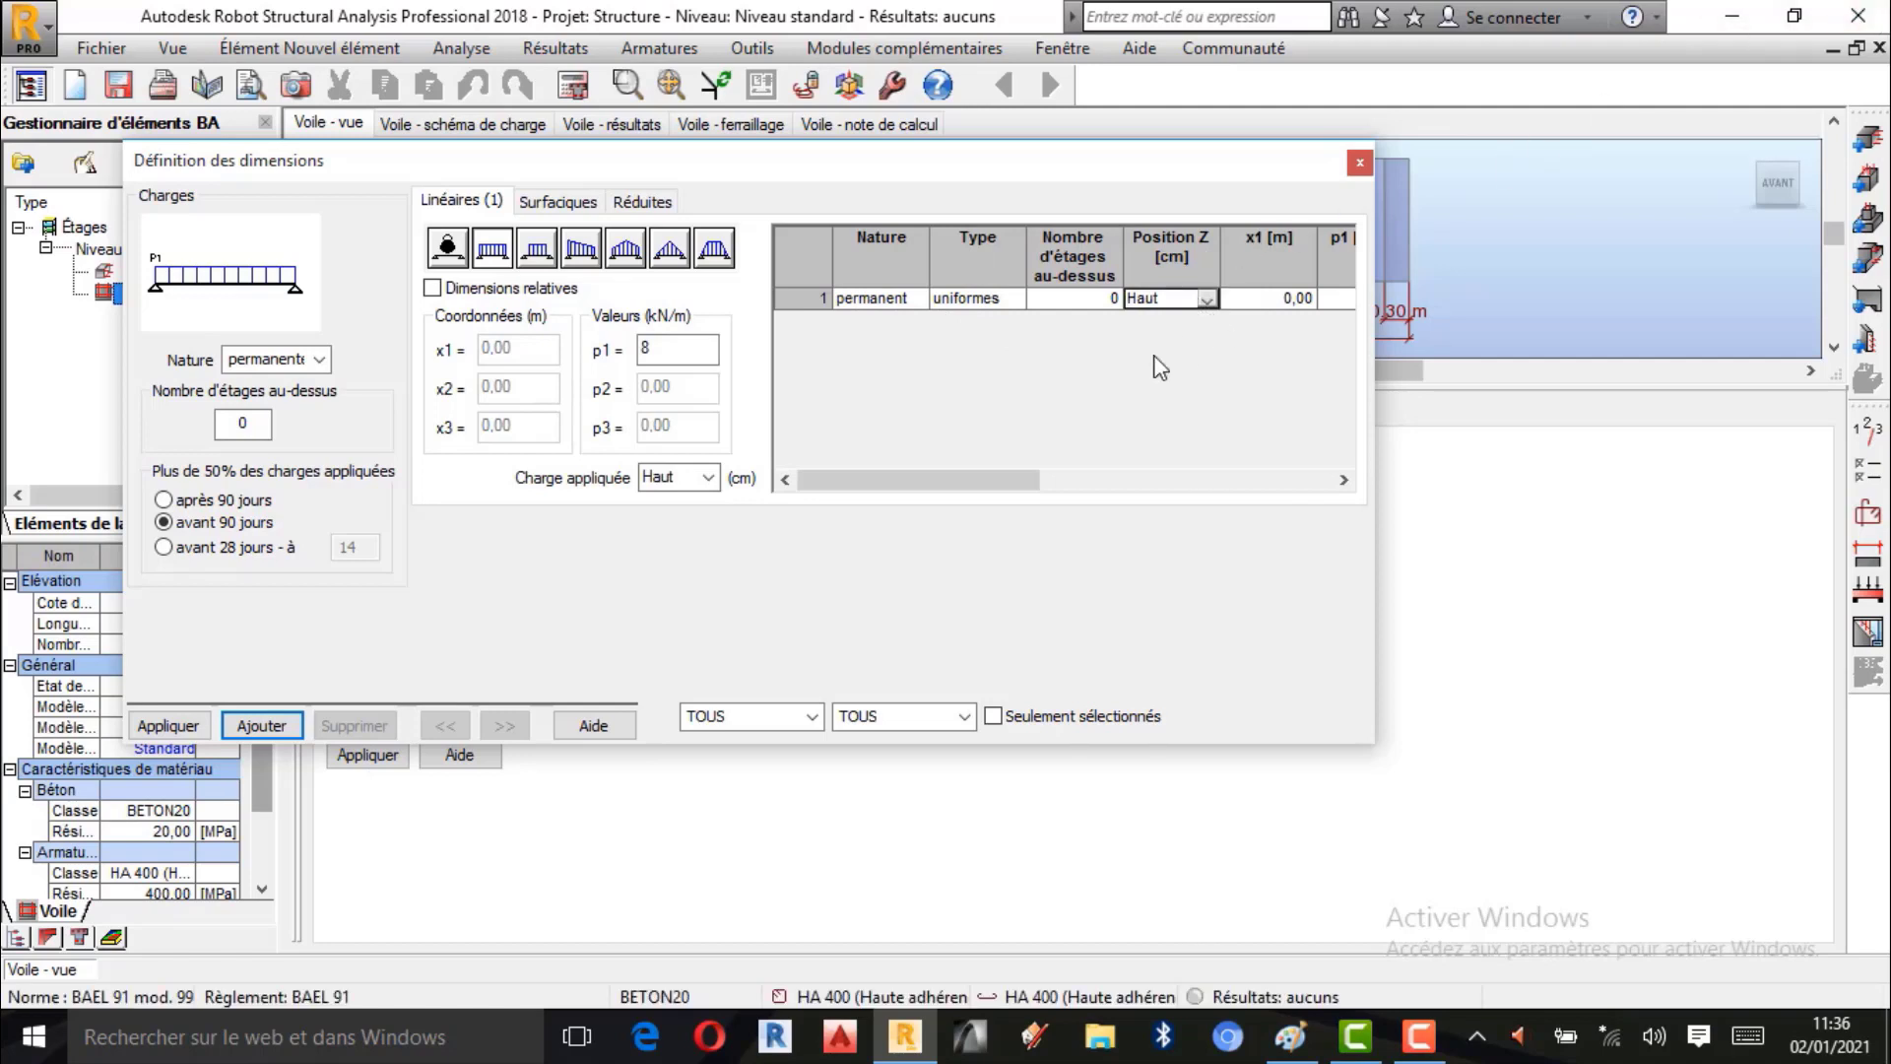
pyautogui.click(1343, 481)
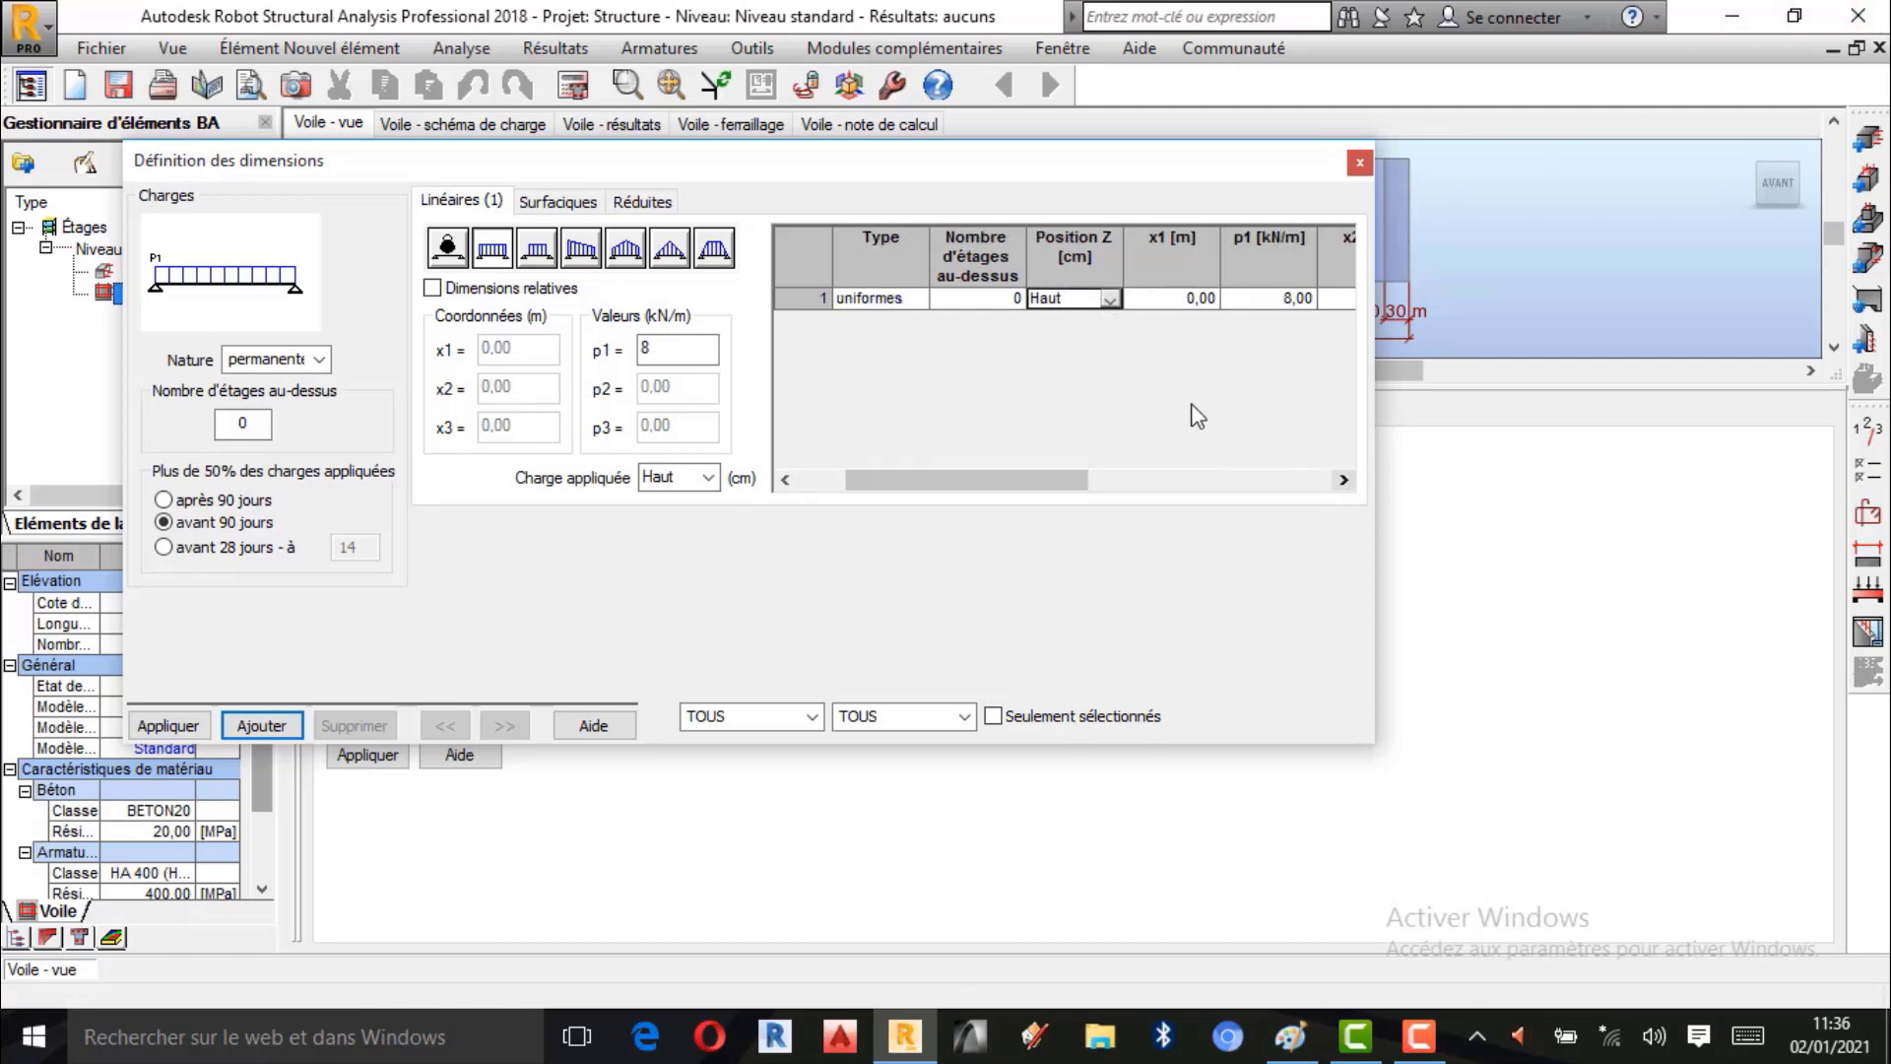
pyautogui.click(1342, 480)
pyautogui.click(1342, 480)
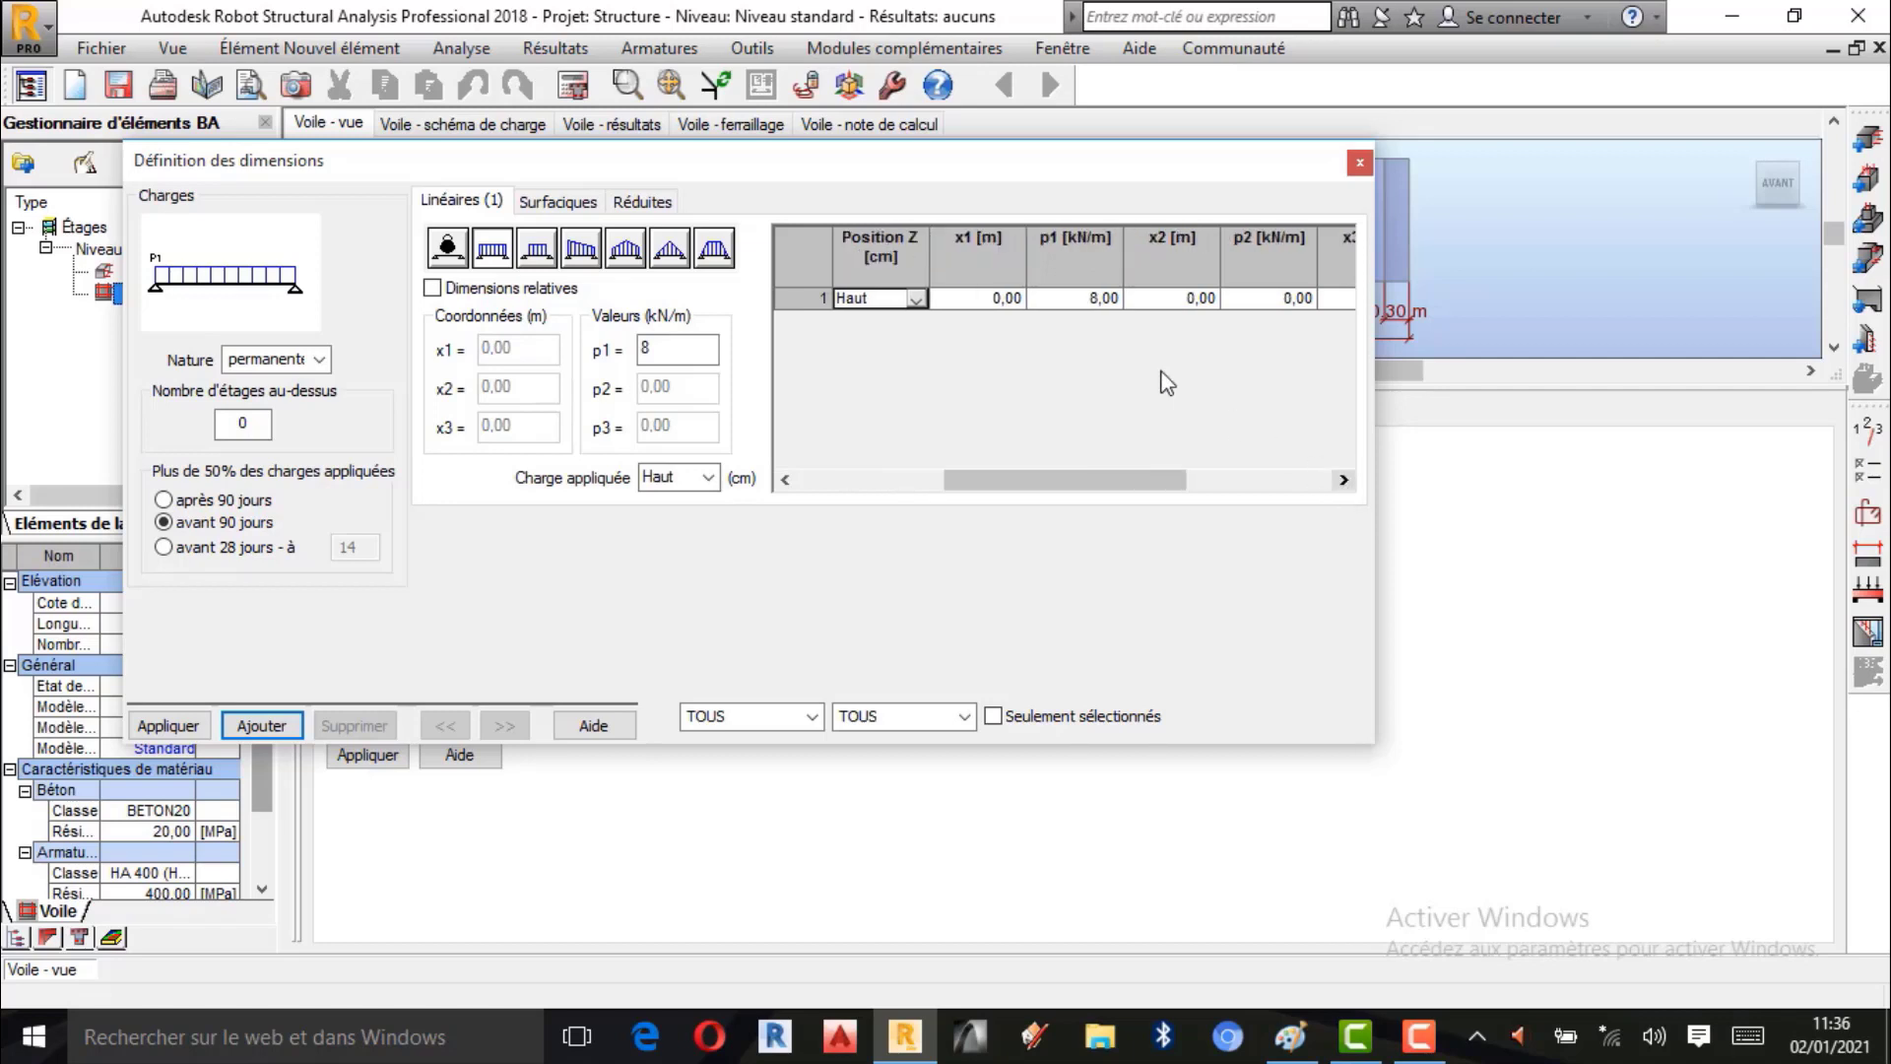
pyautogui.moveTo(1172, 489); pyautogui.dragTo(930, 484)
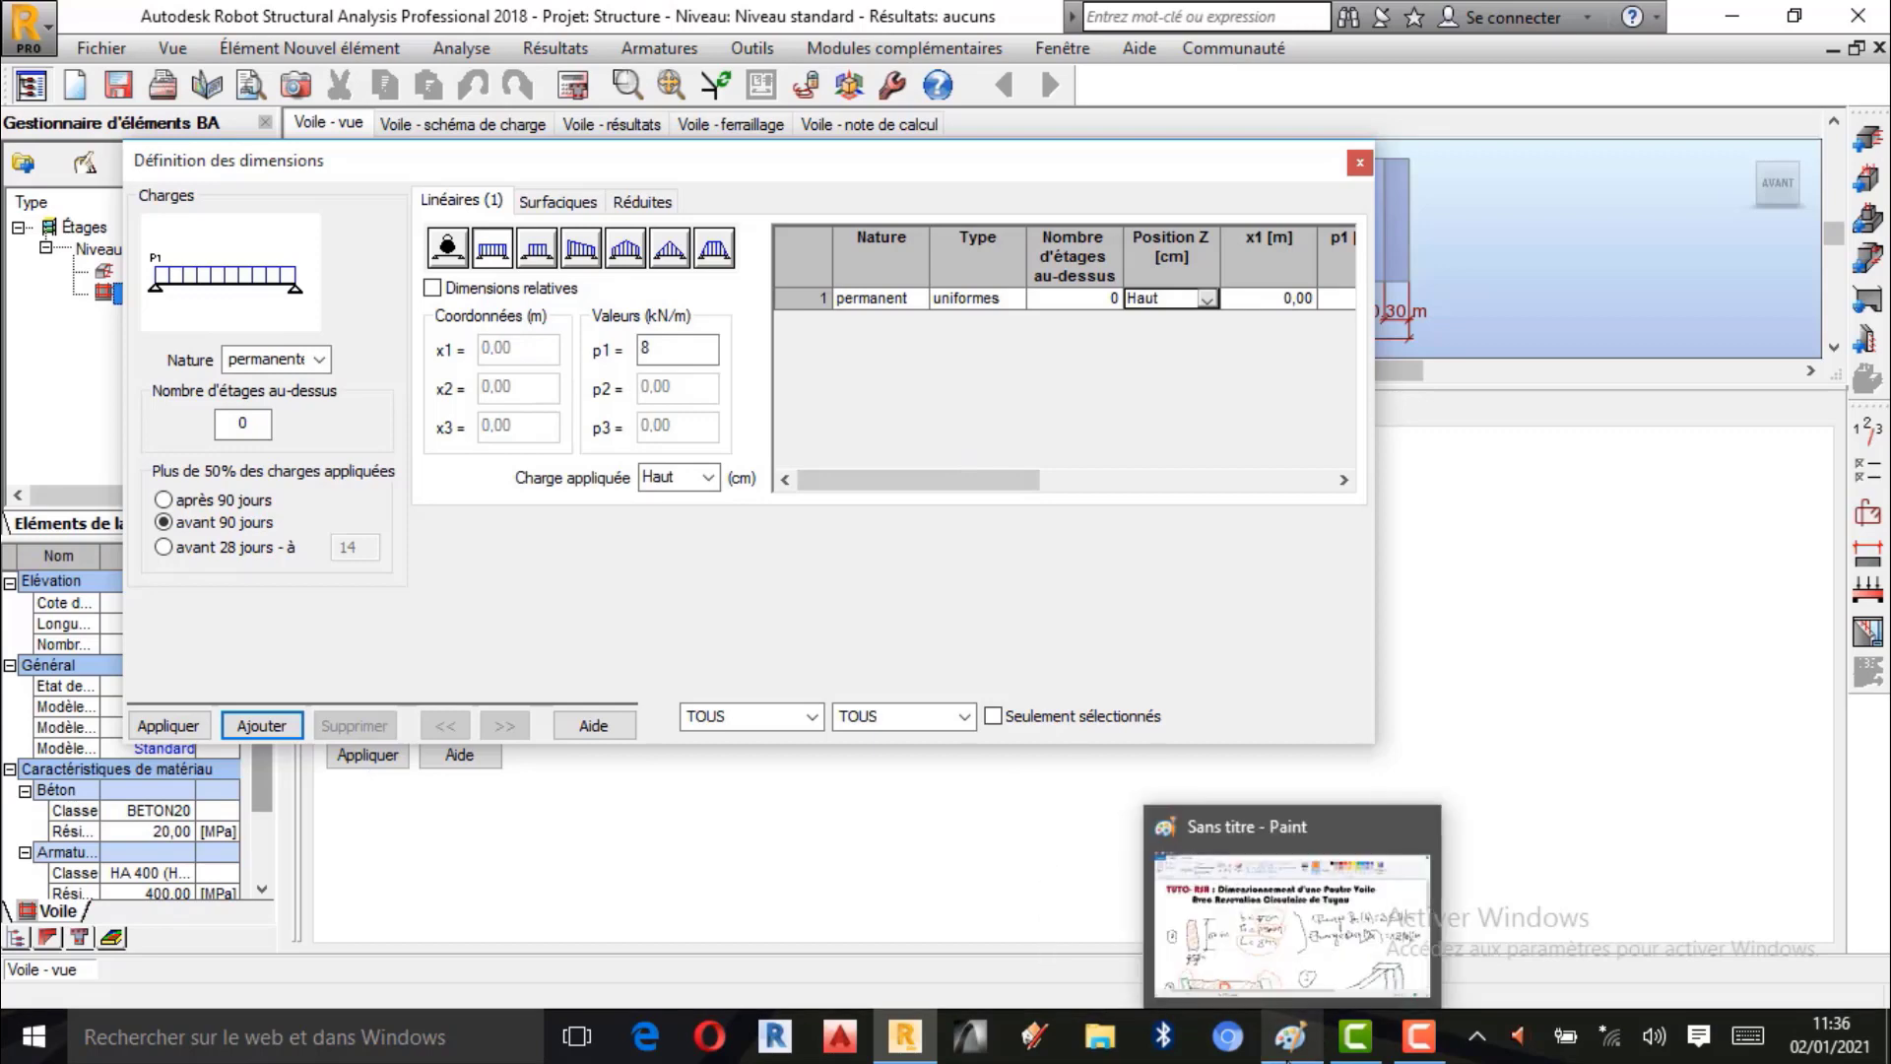
pyautogui.click(1290, 1036)
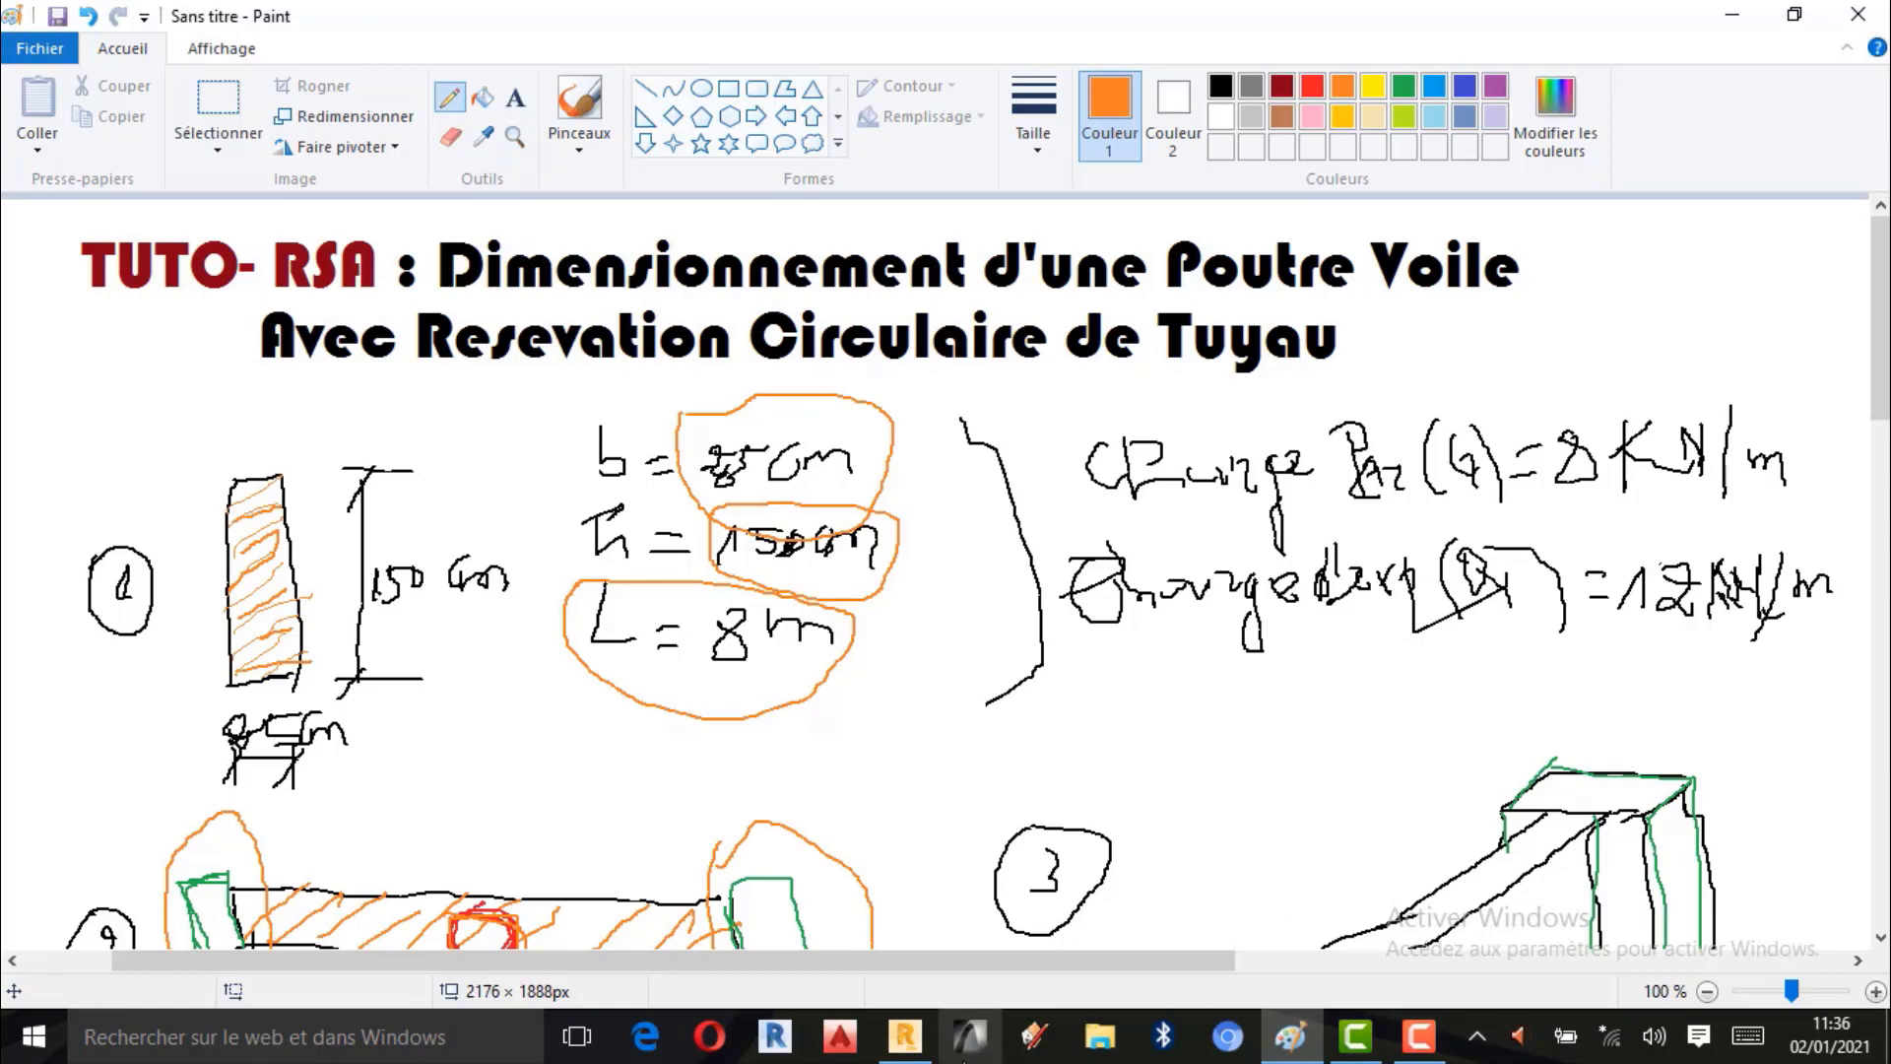
# Add a d'exploitation uniform top load with p1 = 12 kN/m as load row 2.
pyautogui.click(904, 1036)
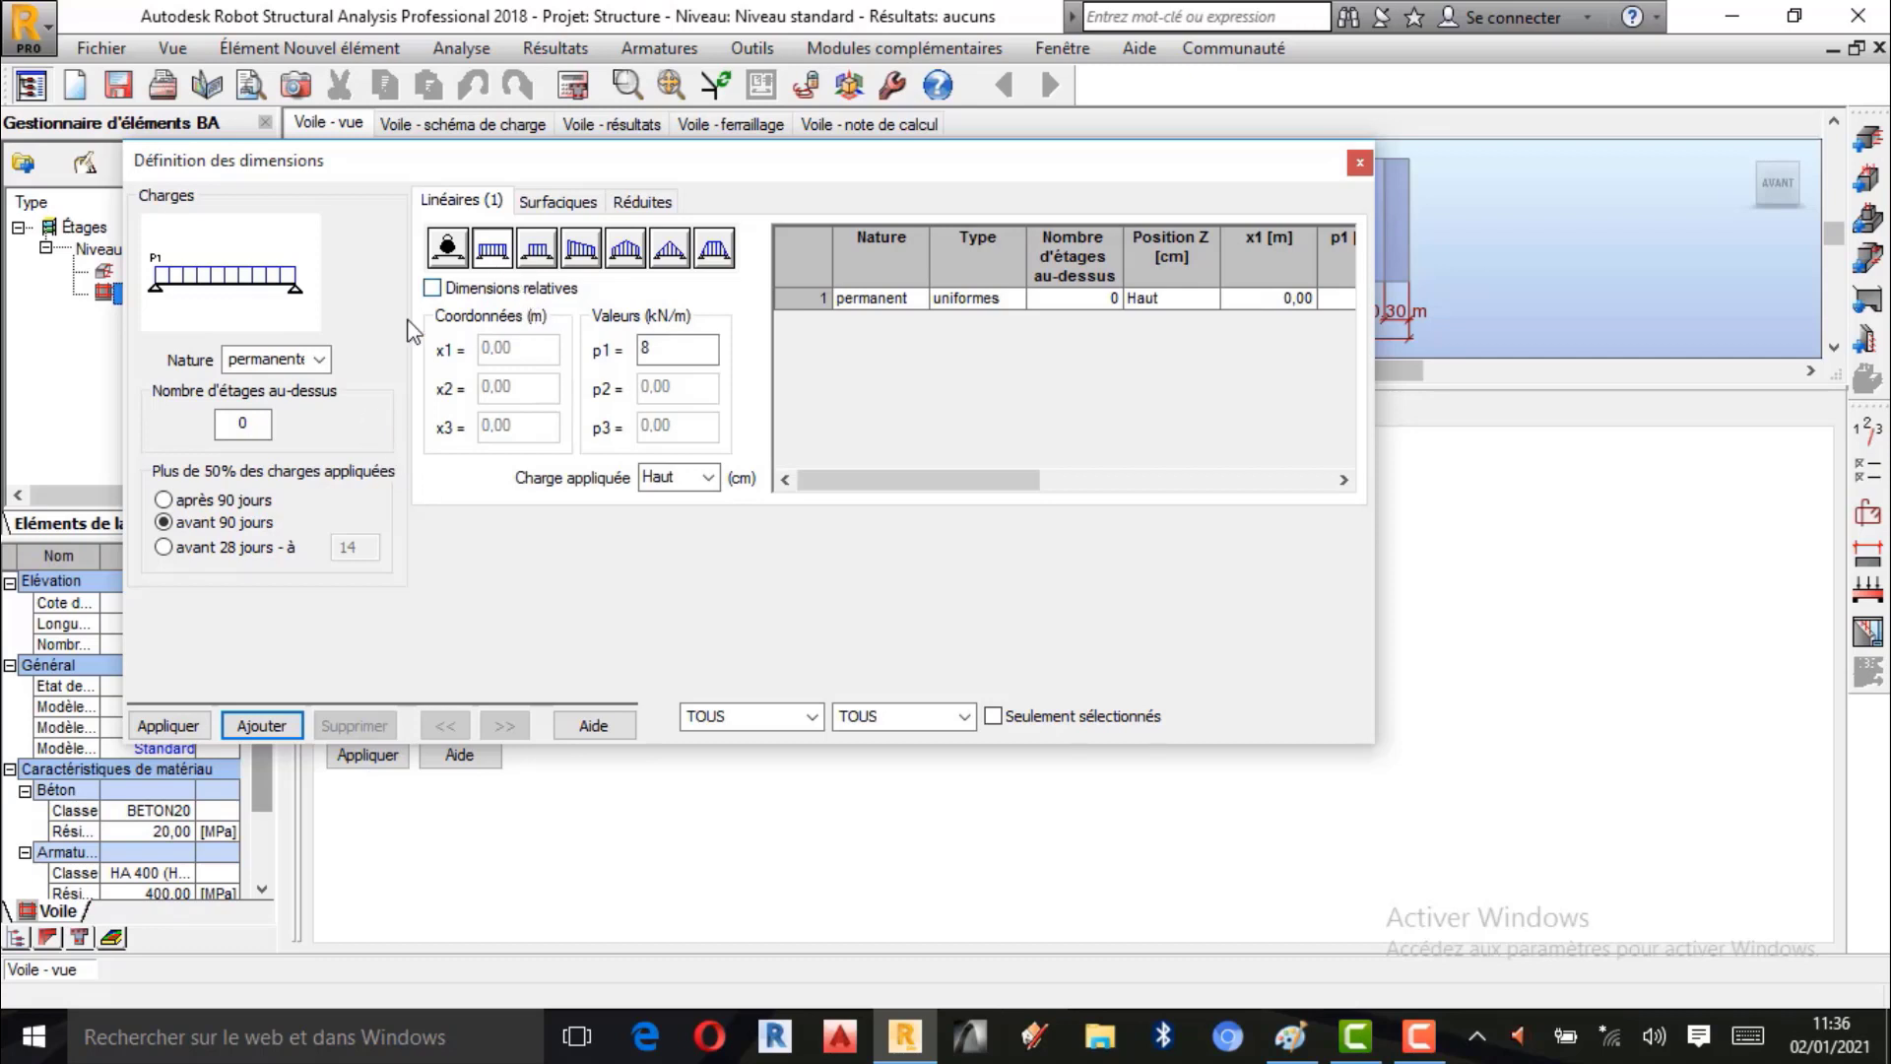
pyautogui.click(318, 361)
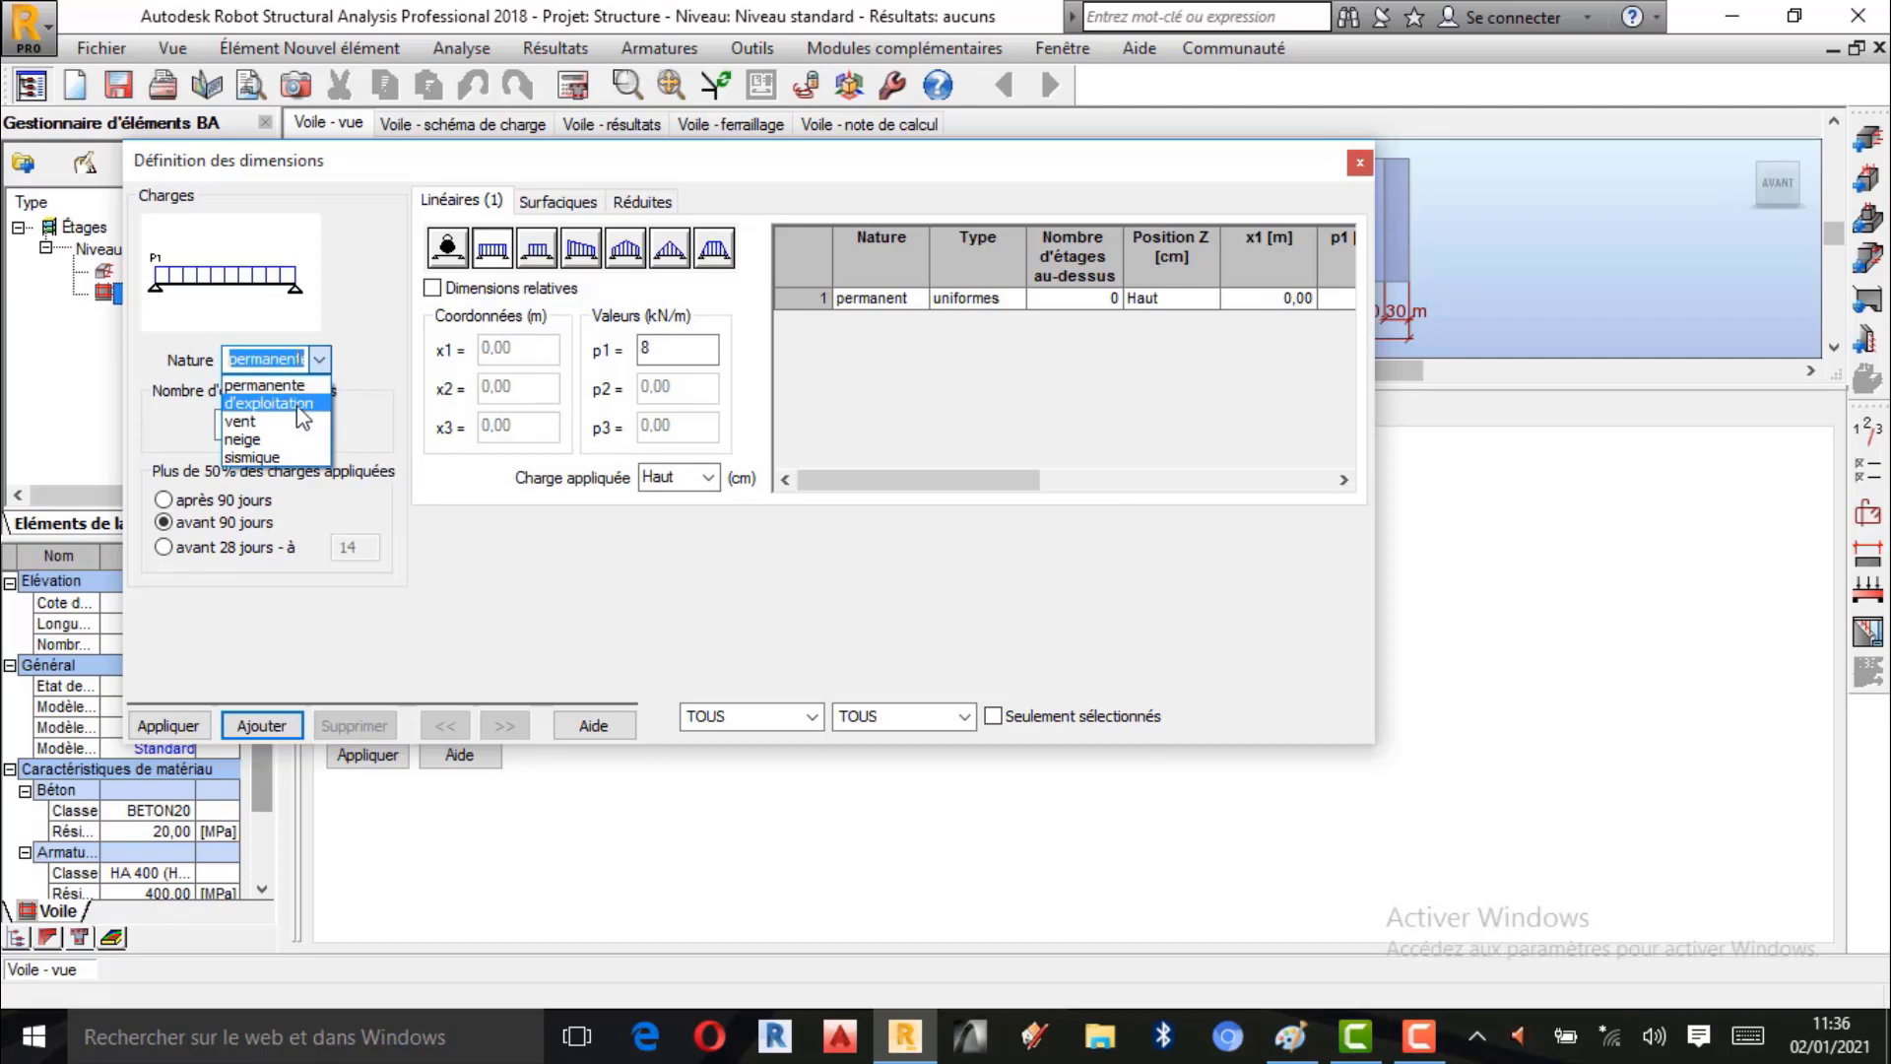
pyautogui.click(301, 404)
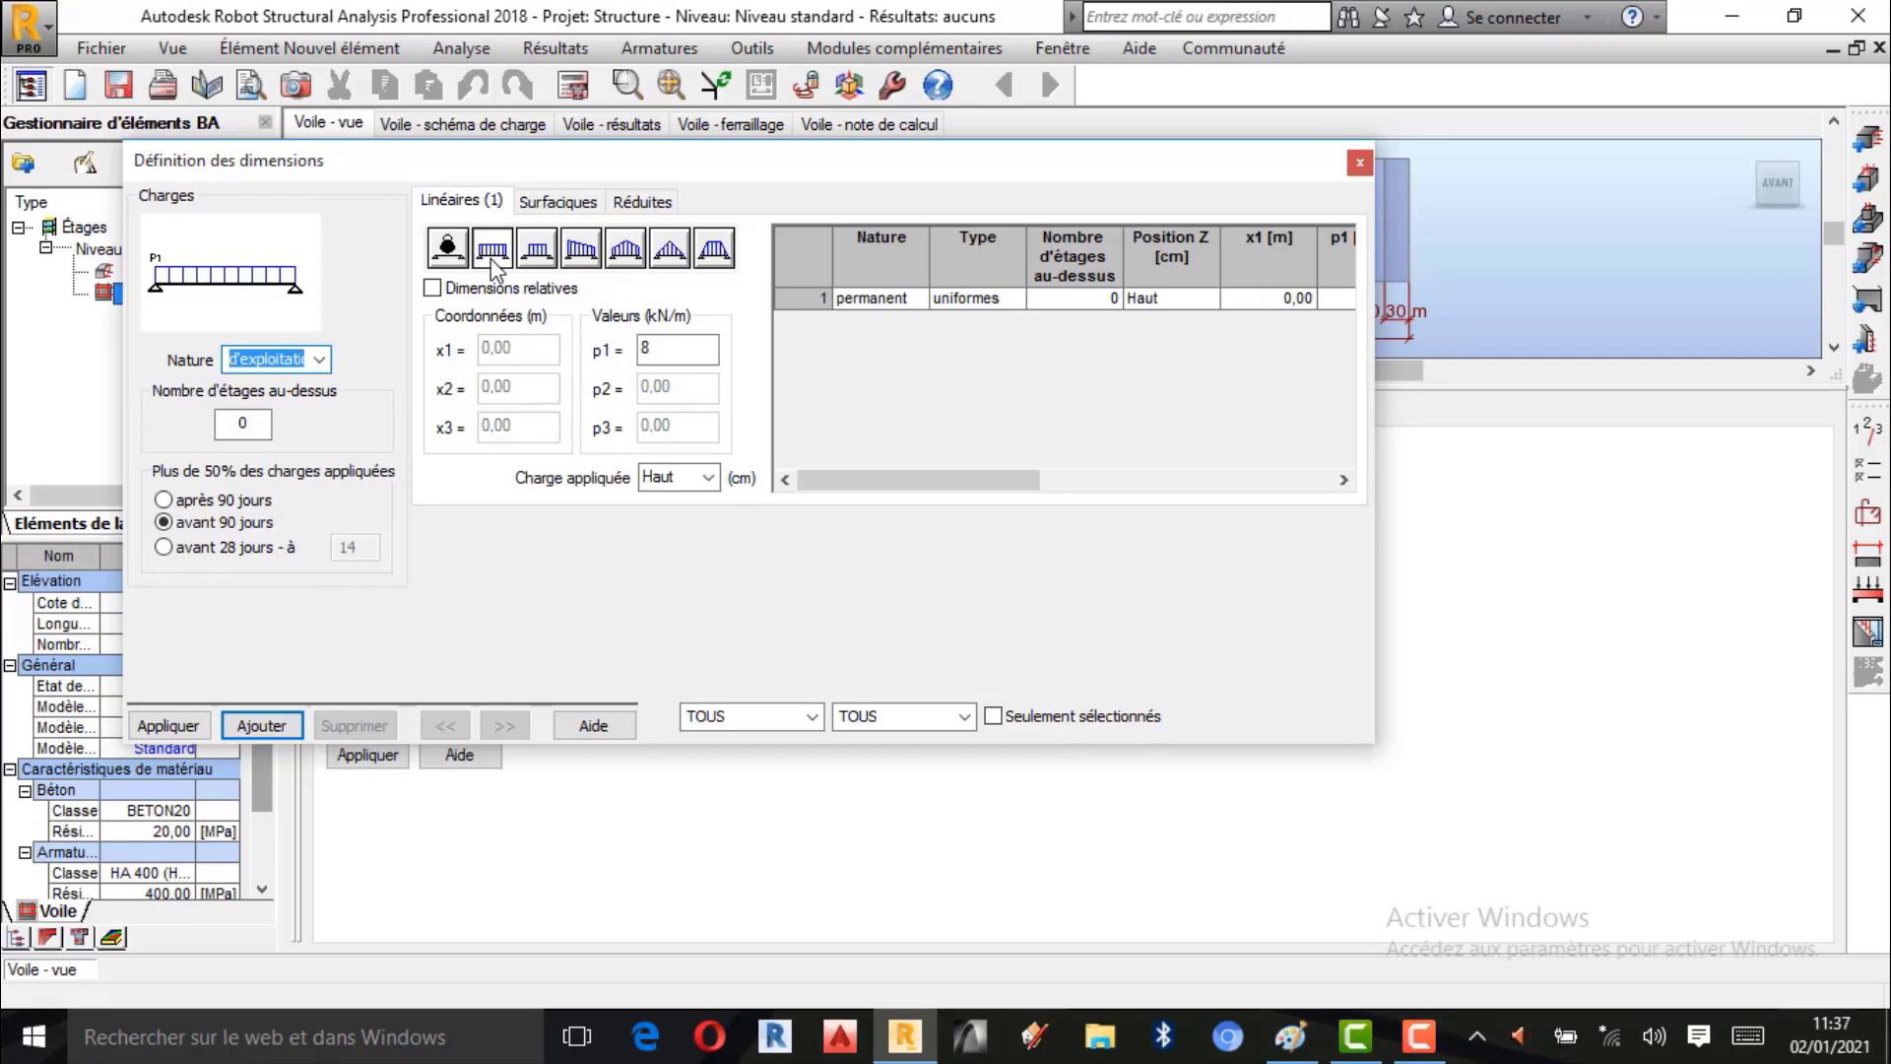
pyautogui.click(664, 351)
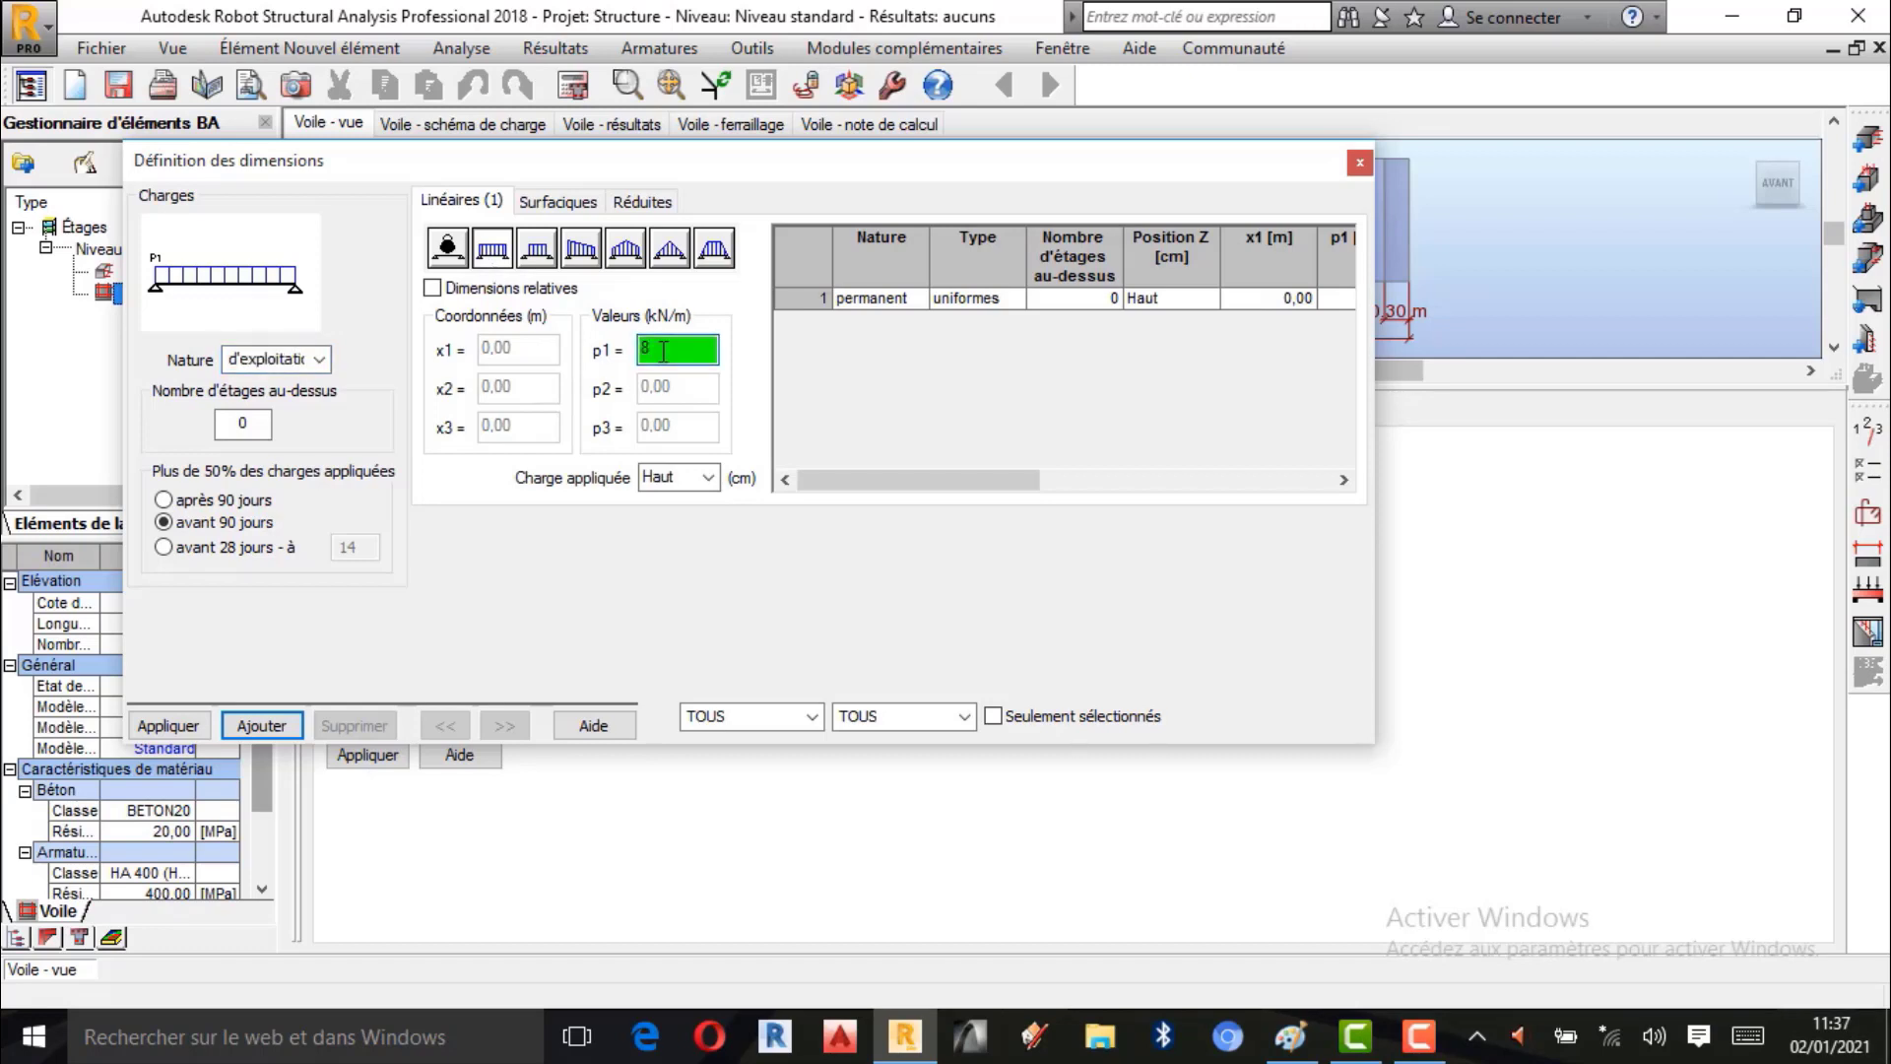
pyautogui.doubleClick(664, 351)
pyautogui.write('12')
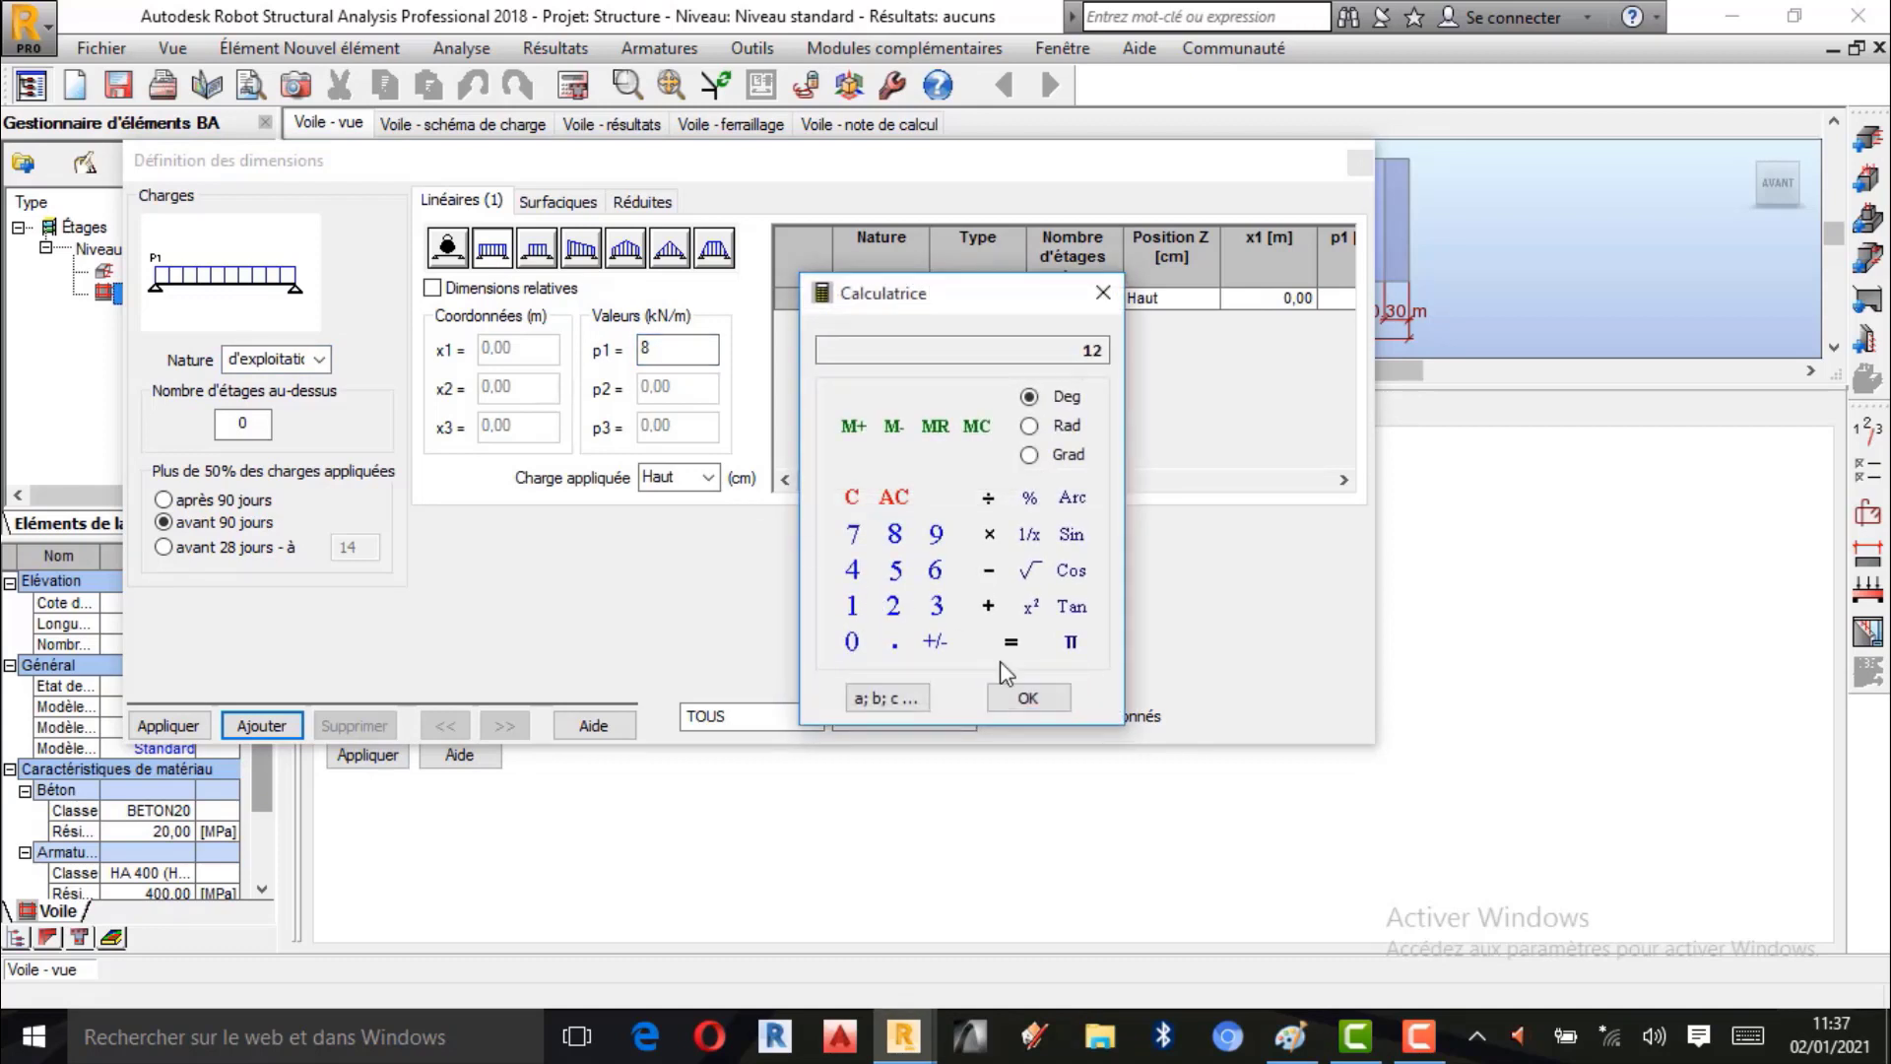
pyautogui.click(1027, 695)
pyautogui.click(1103, 293)
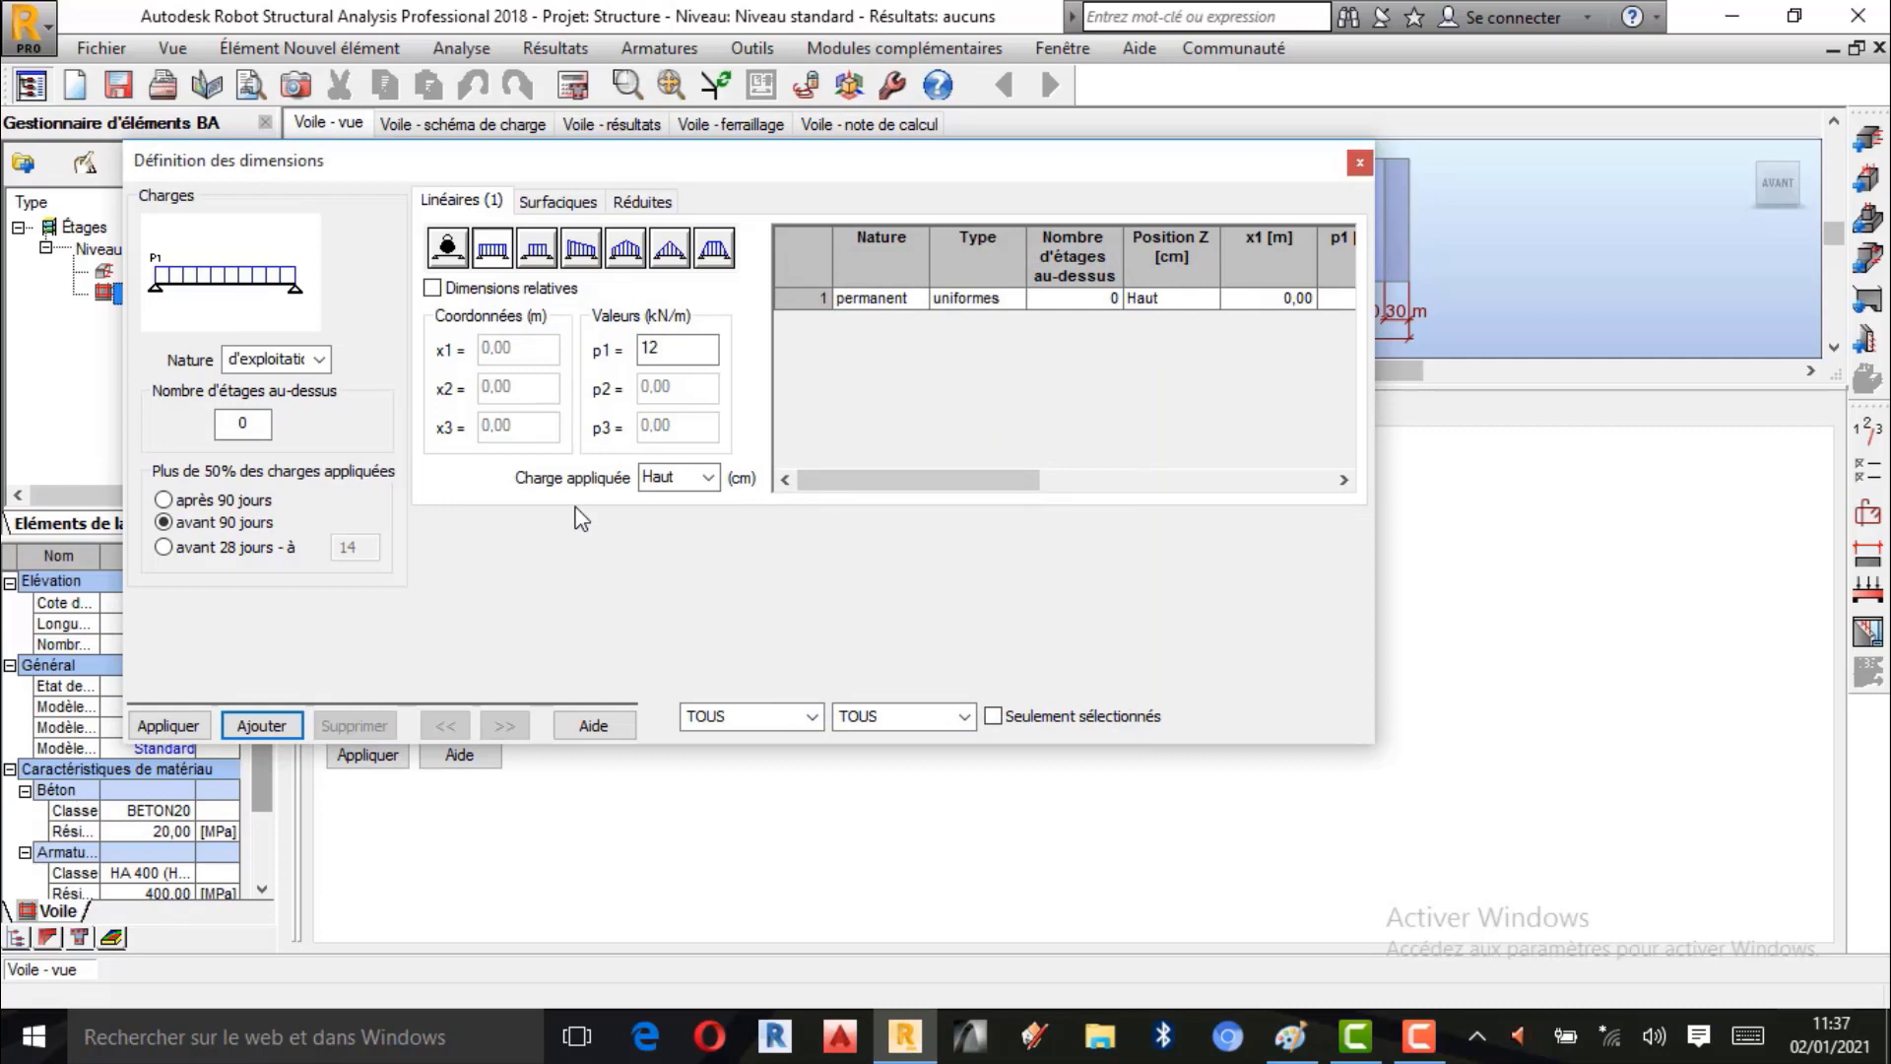
pyautogui.click(261, 726)
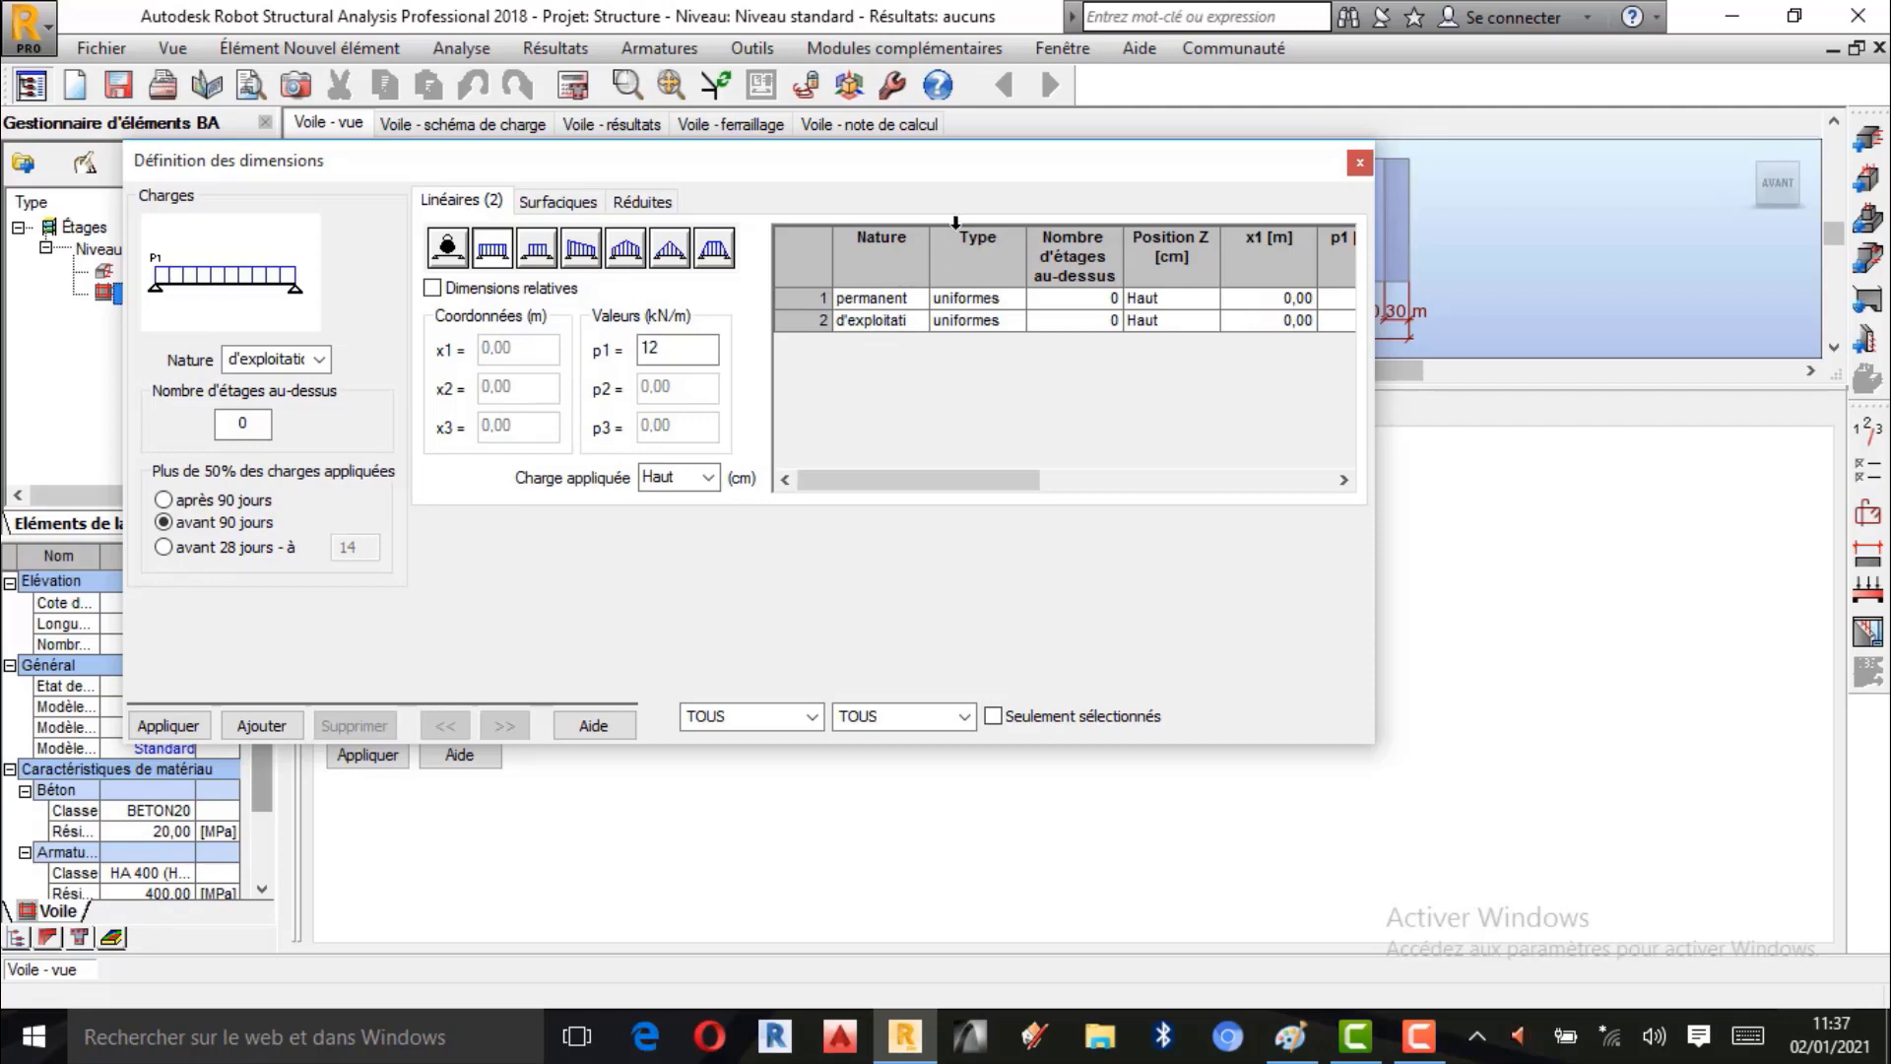
pyautogui.moveTo(1011, 163); pyautogui.dragTo(1002, 257)
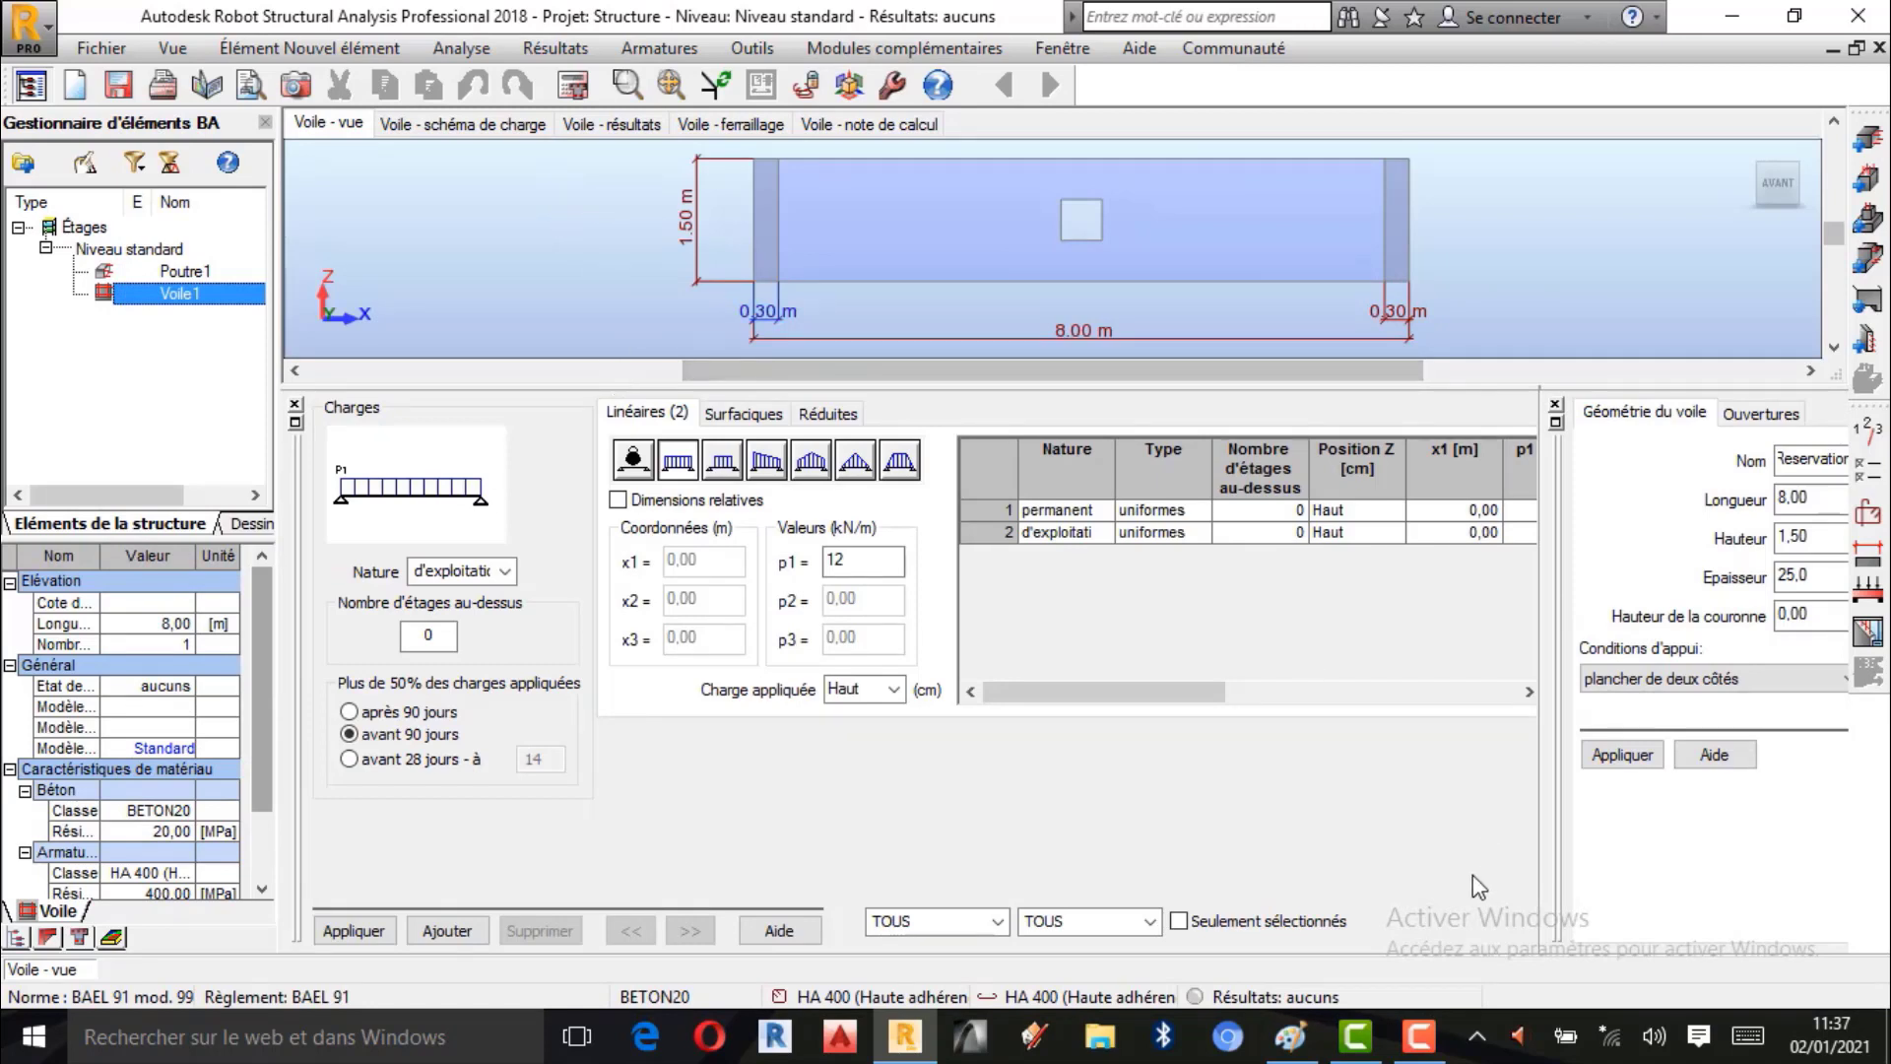
# Apply the 8 kN/m permanent and 12 kN/m live loads to the wall.
pyautogui.click(1419, 1036)
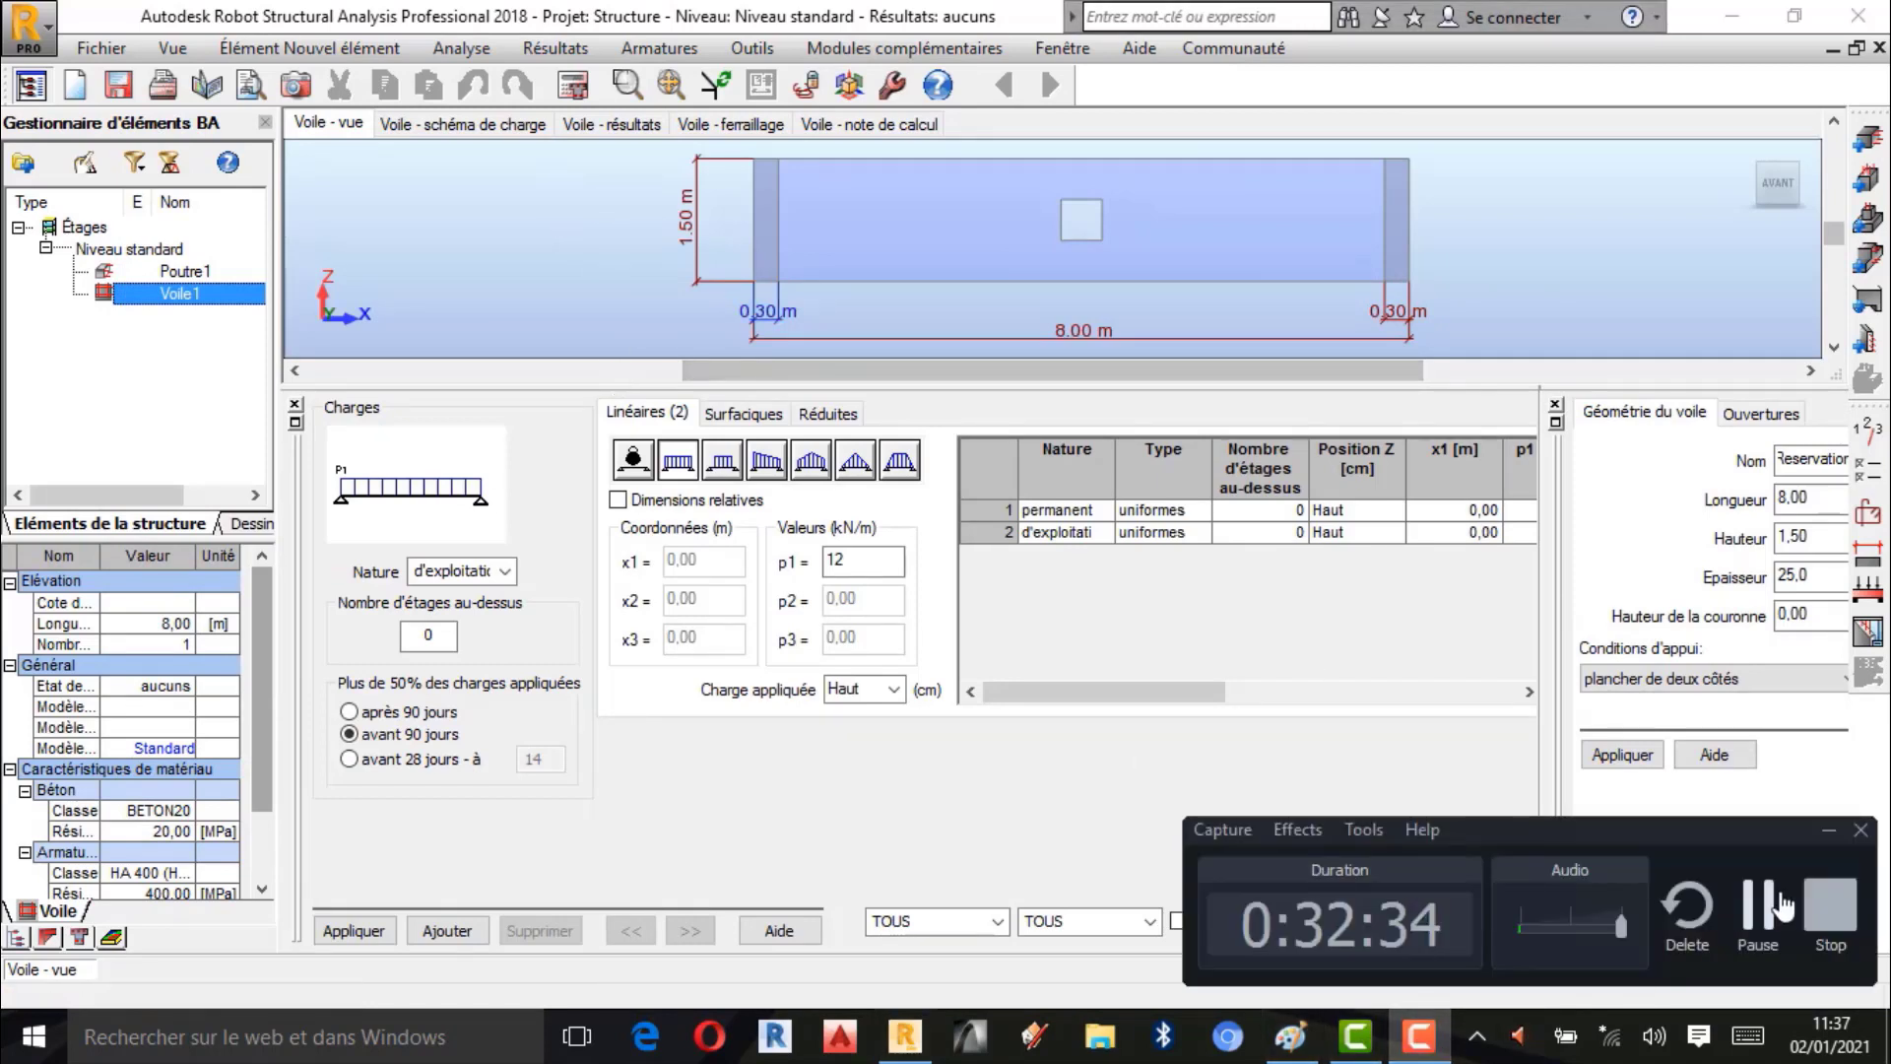
pyautogui.click(1730, 866)
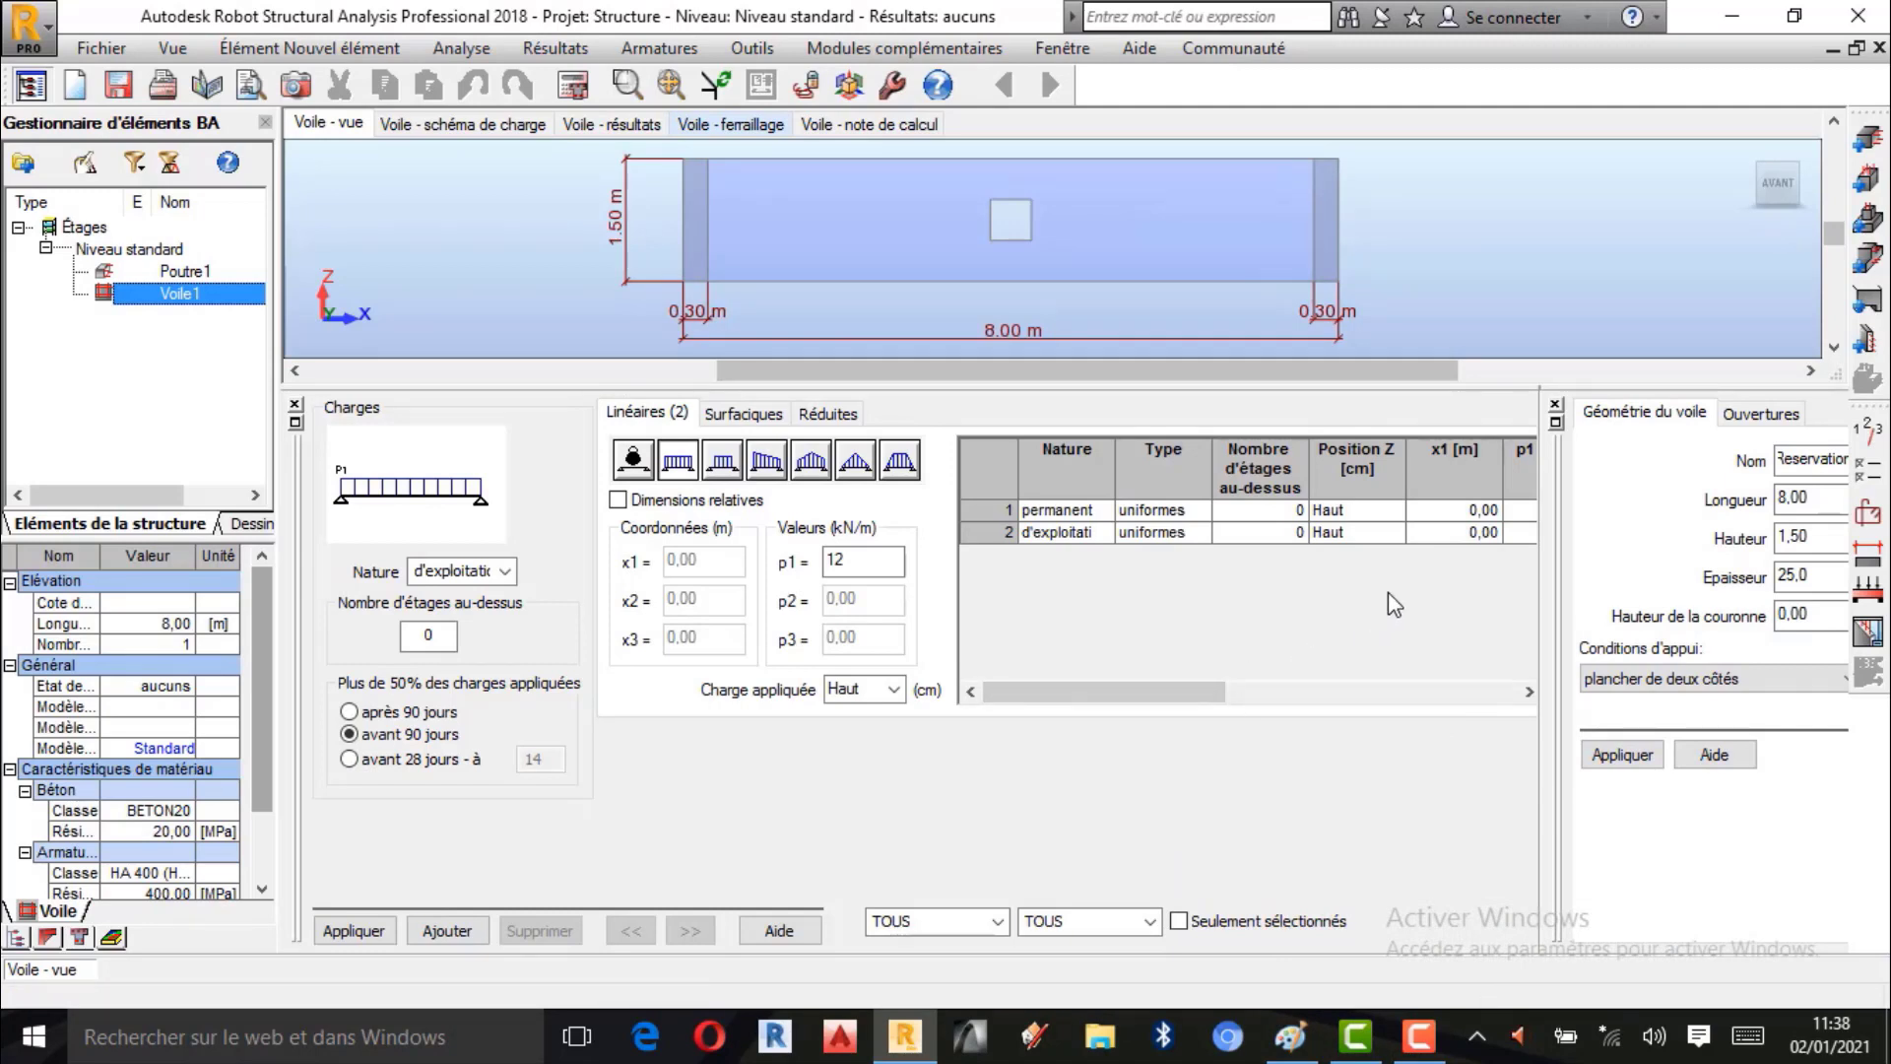
pyautogui.click(359, 933)
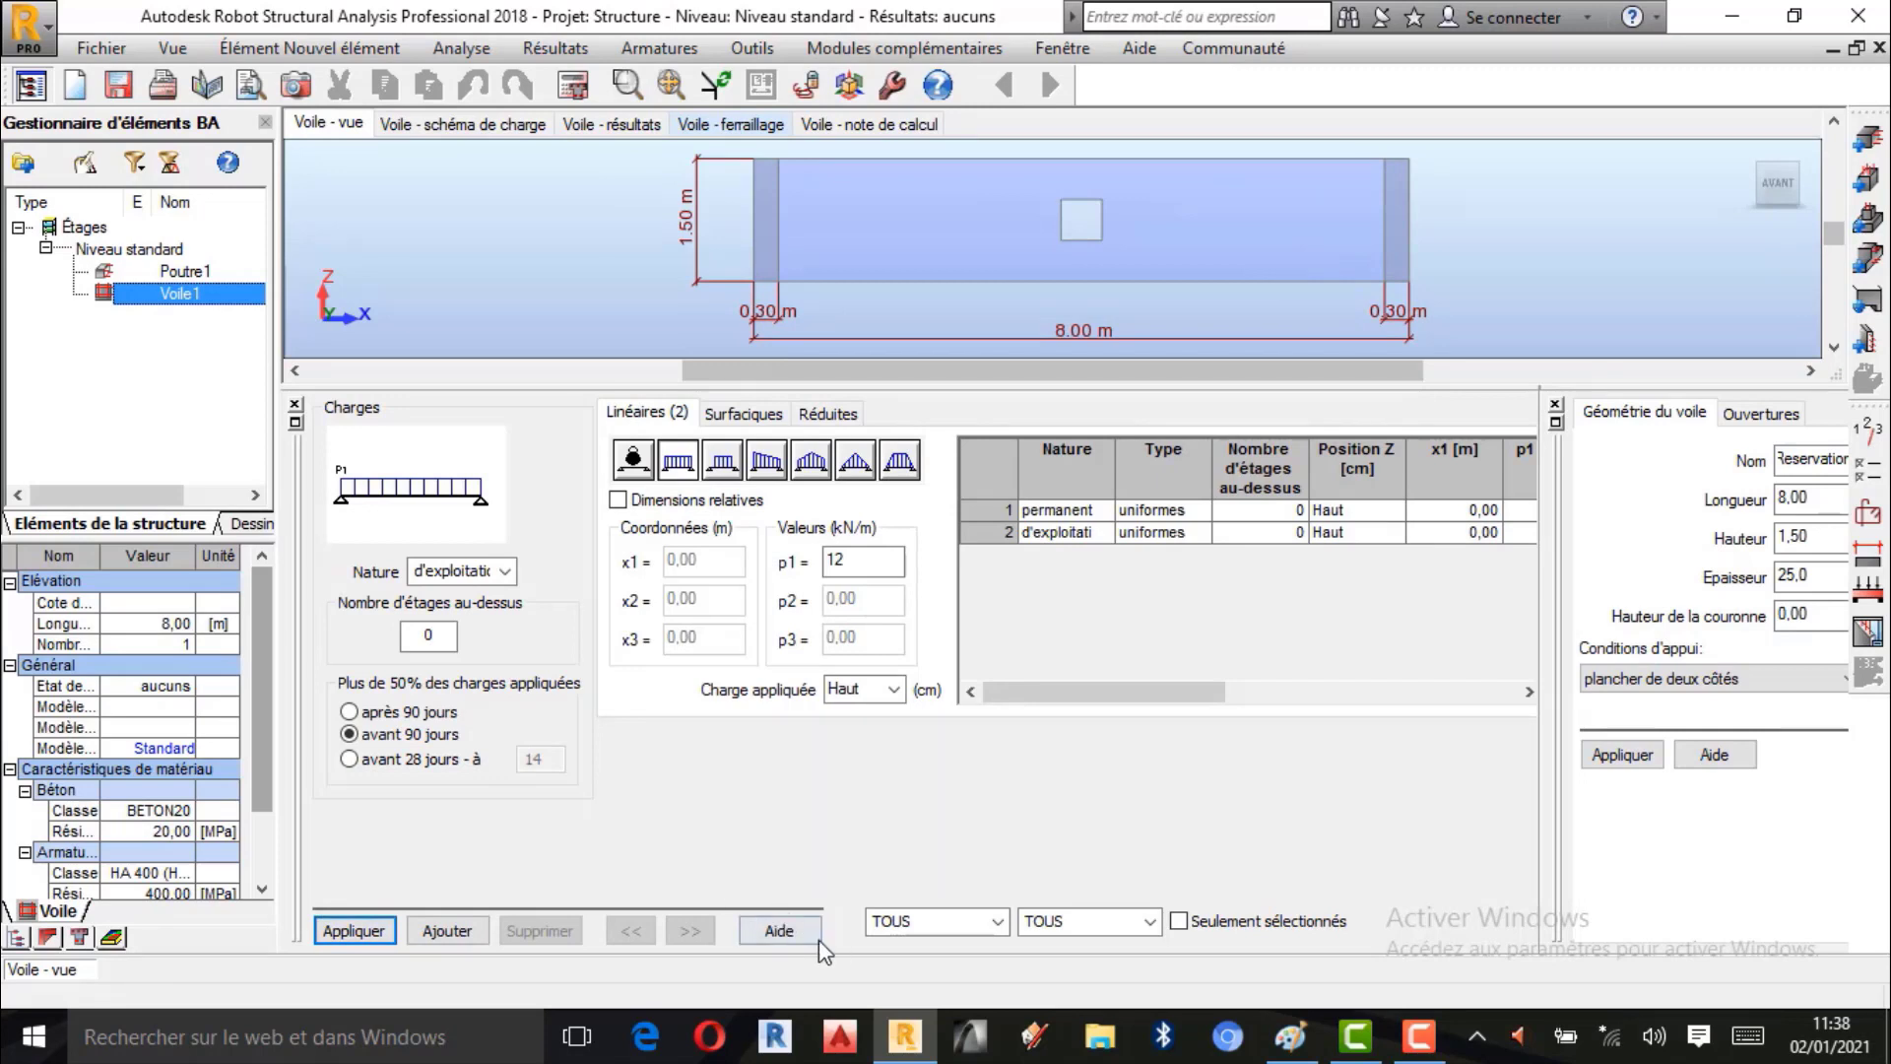
# Collapse the Géométrie du voile panel, close the Charges panel and zoom the wall view.
pyautogui.click(1555, 422)
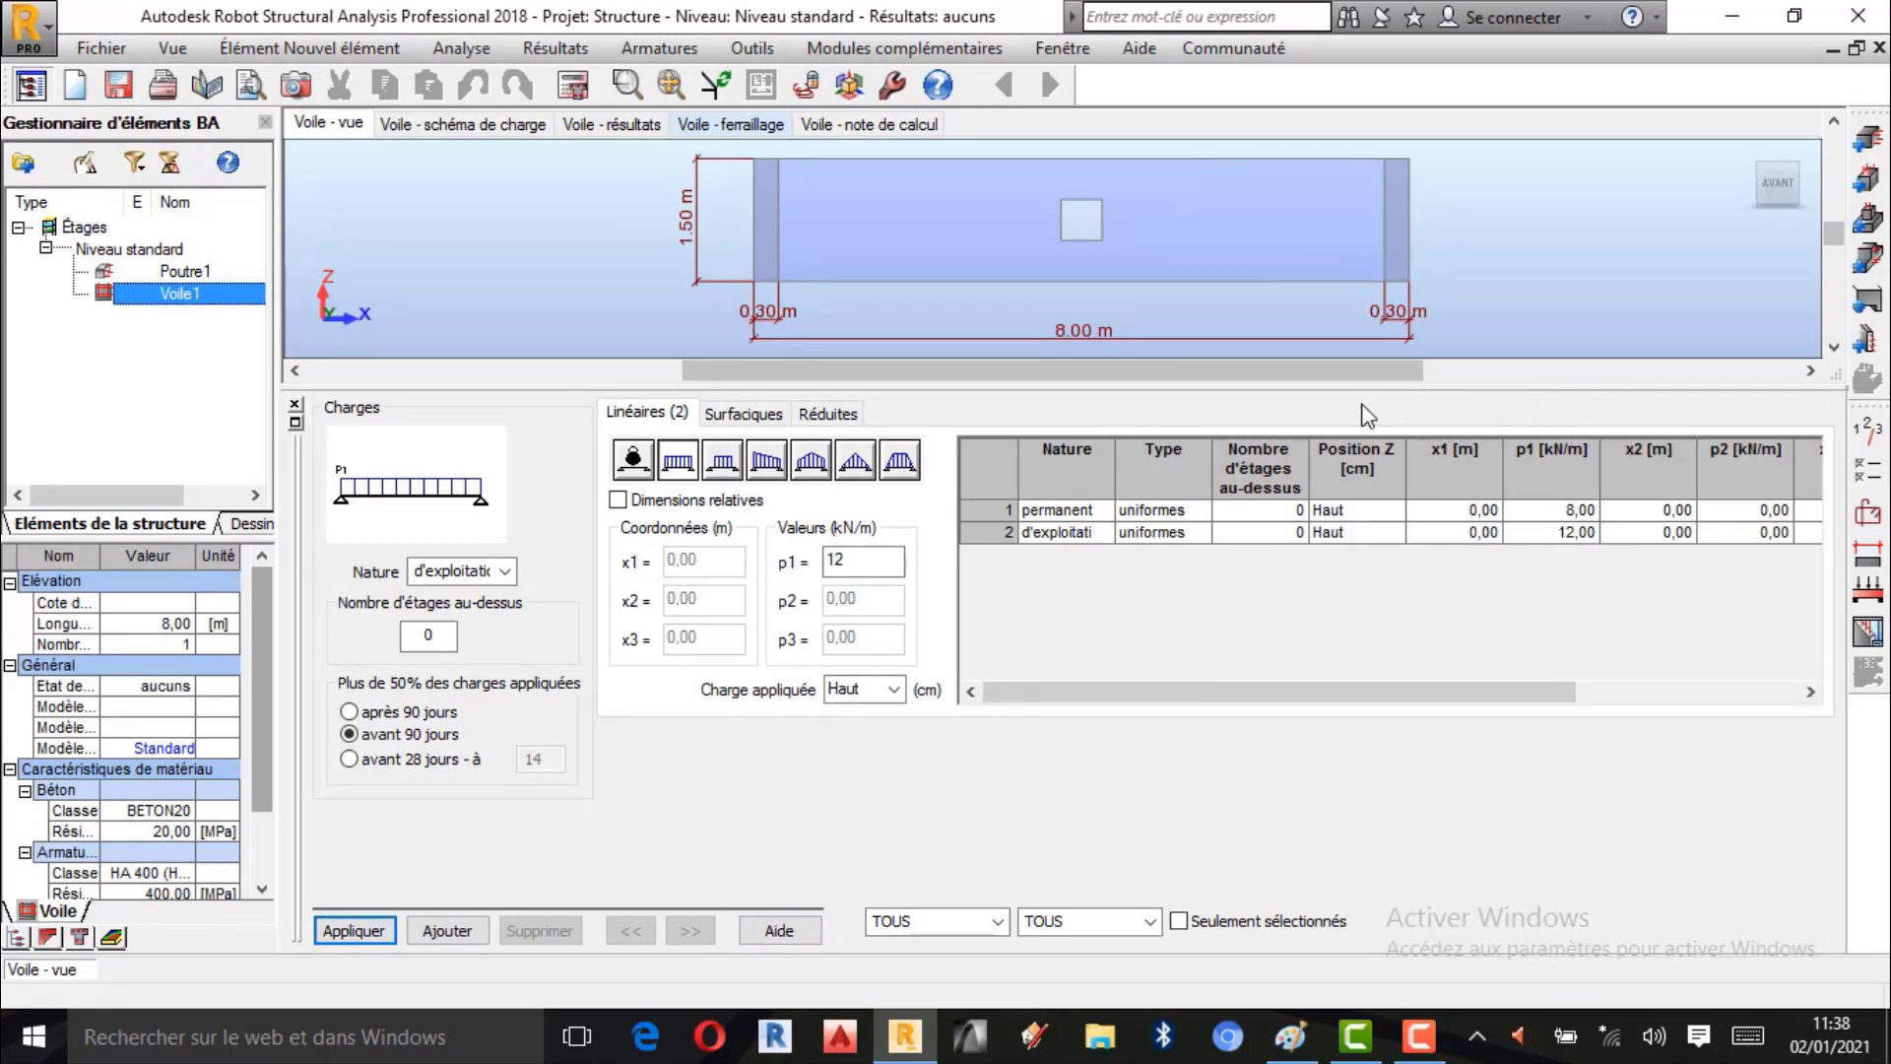
pyautogui.click(294, 405)
pyautogui.scroll(4, 1111, 535)
pyautogui.scroll(-3, 1117, 529)
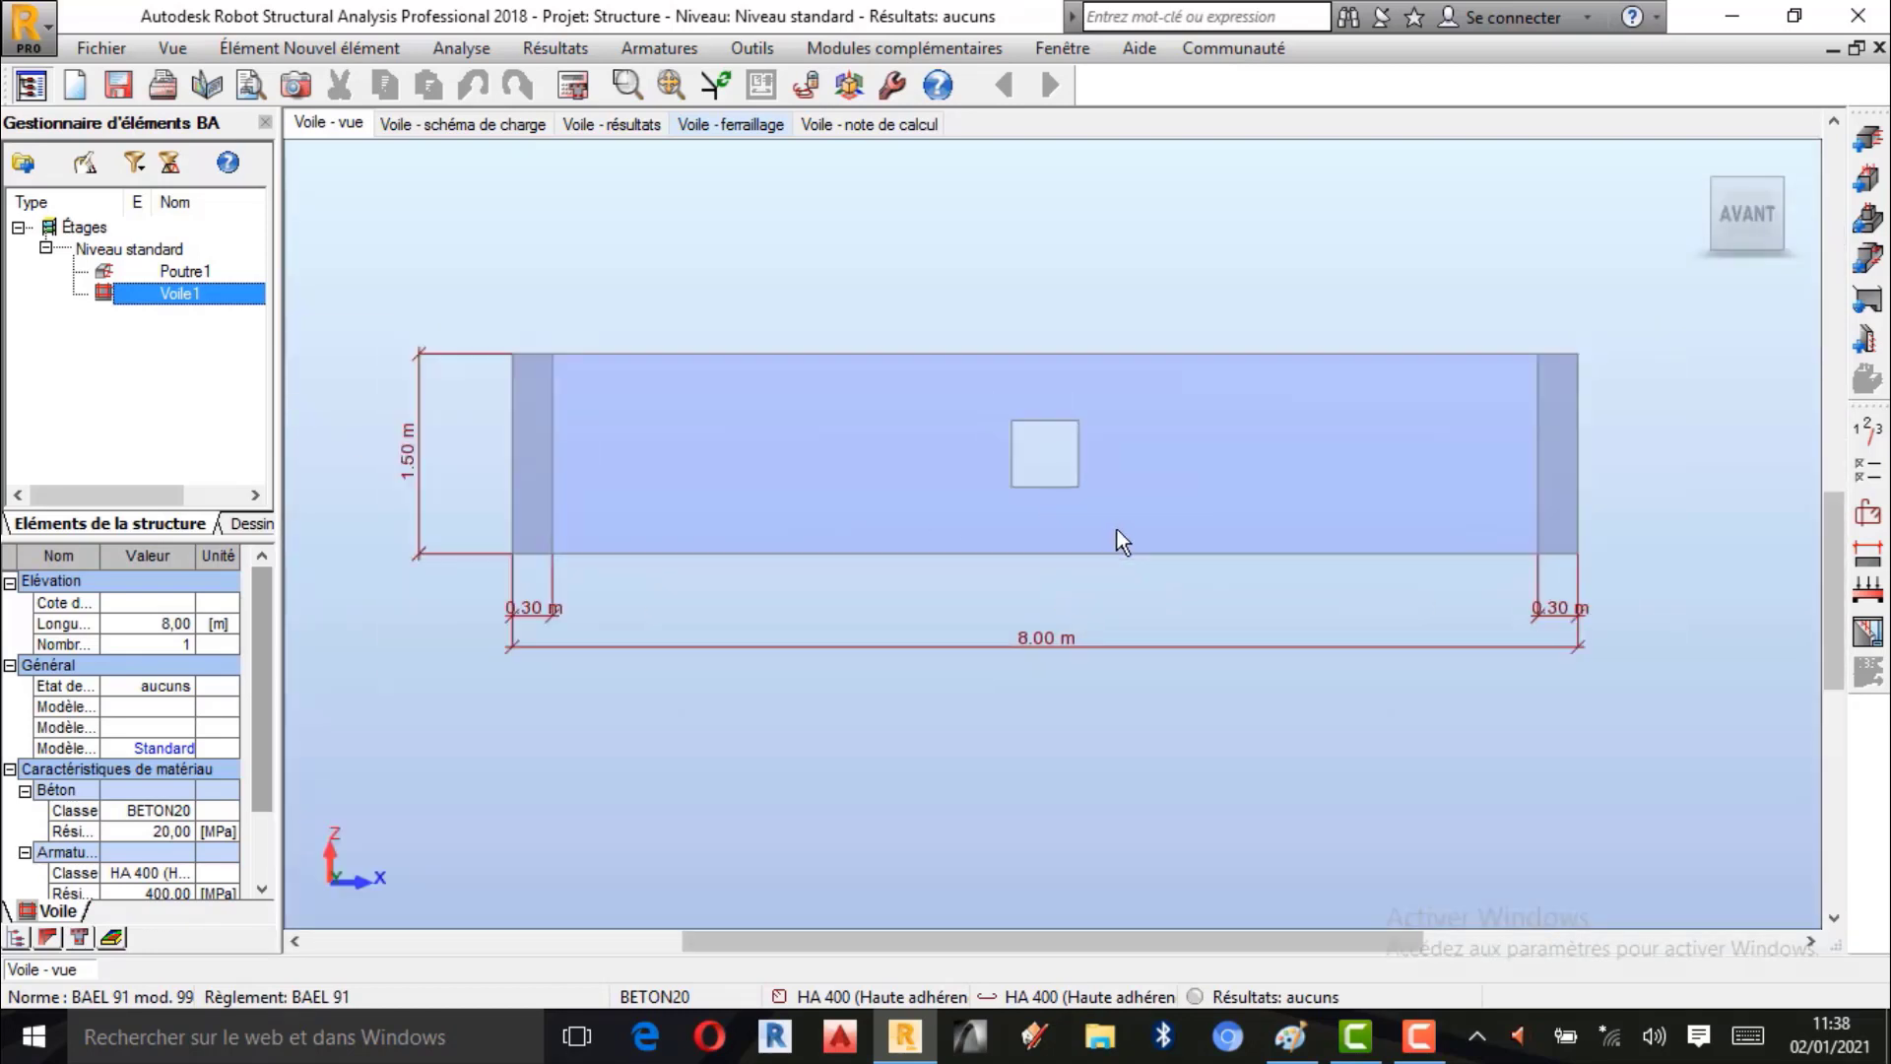
pyautogui.scroll(1, 902, 470)
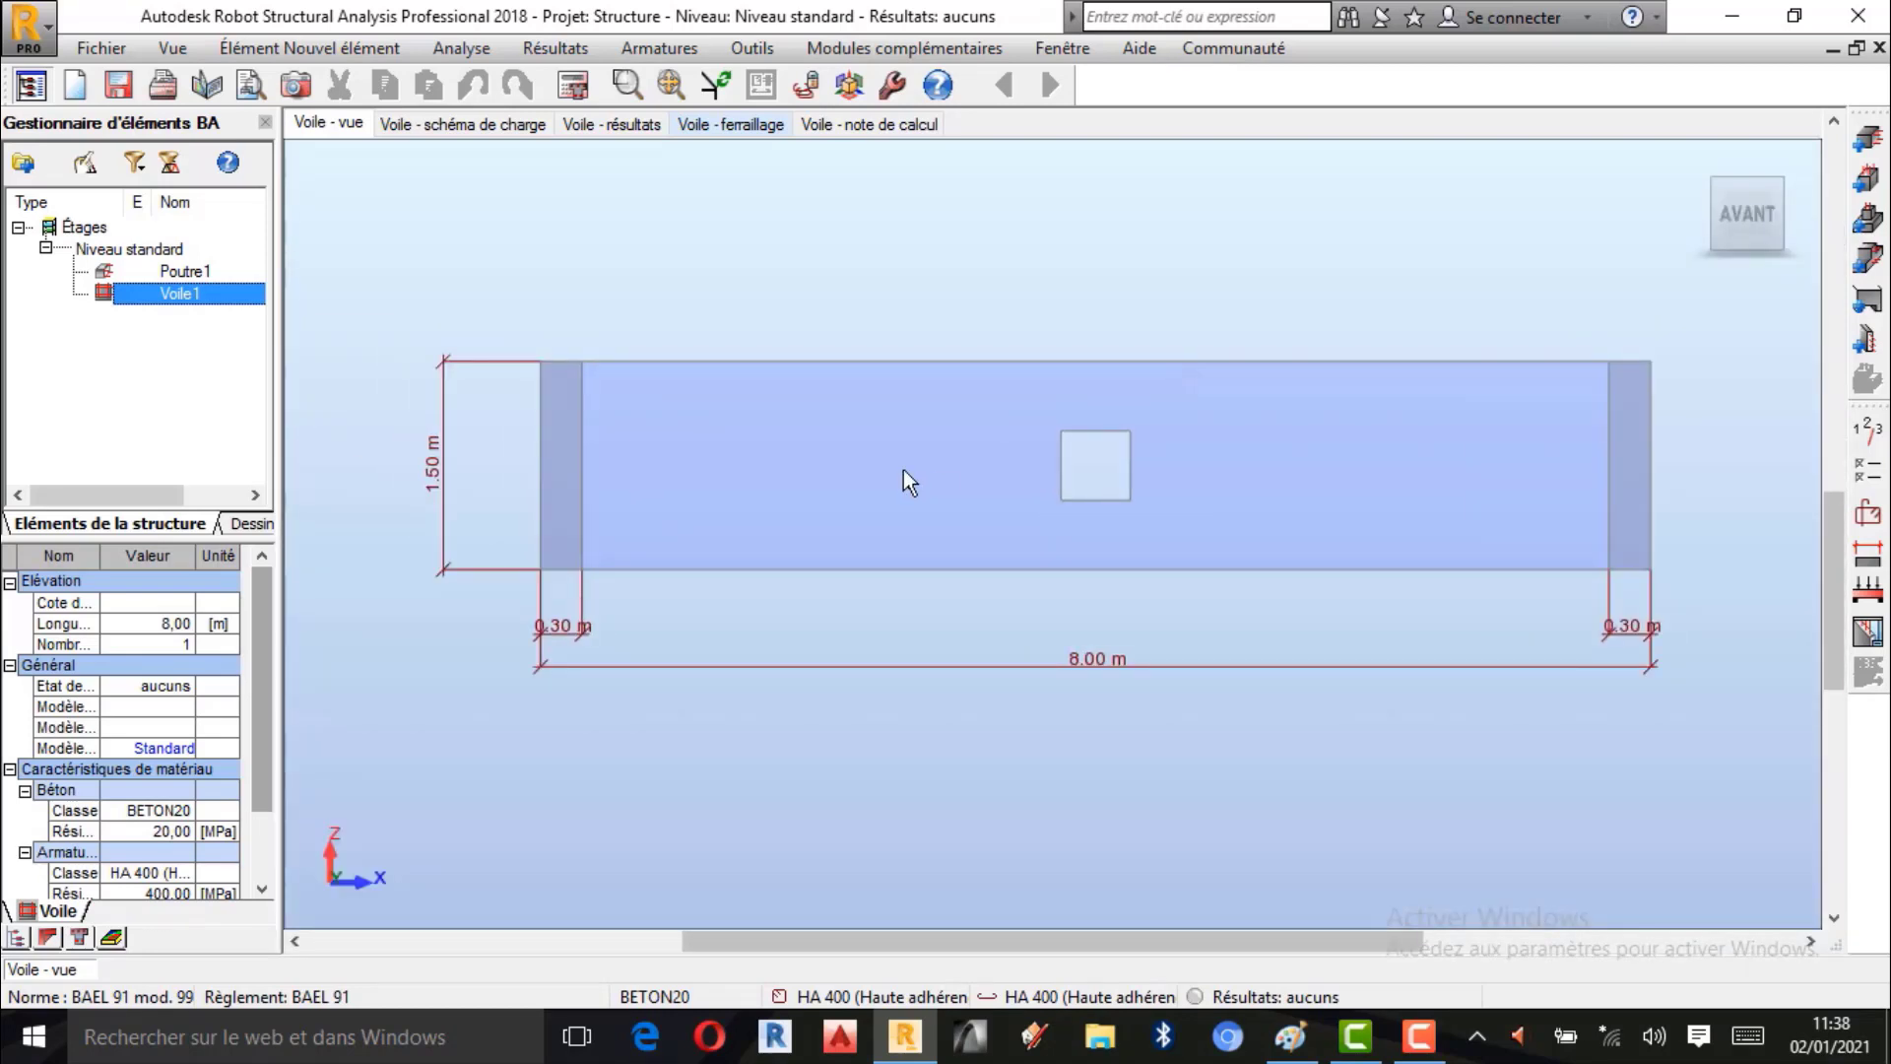
pyautogui.scroll(-1, 1116, 482)
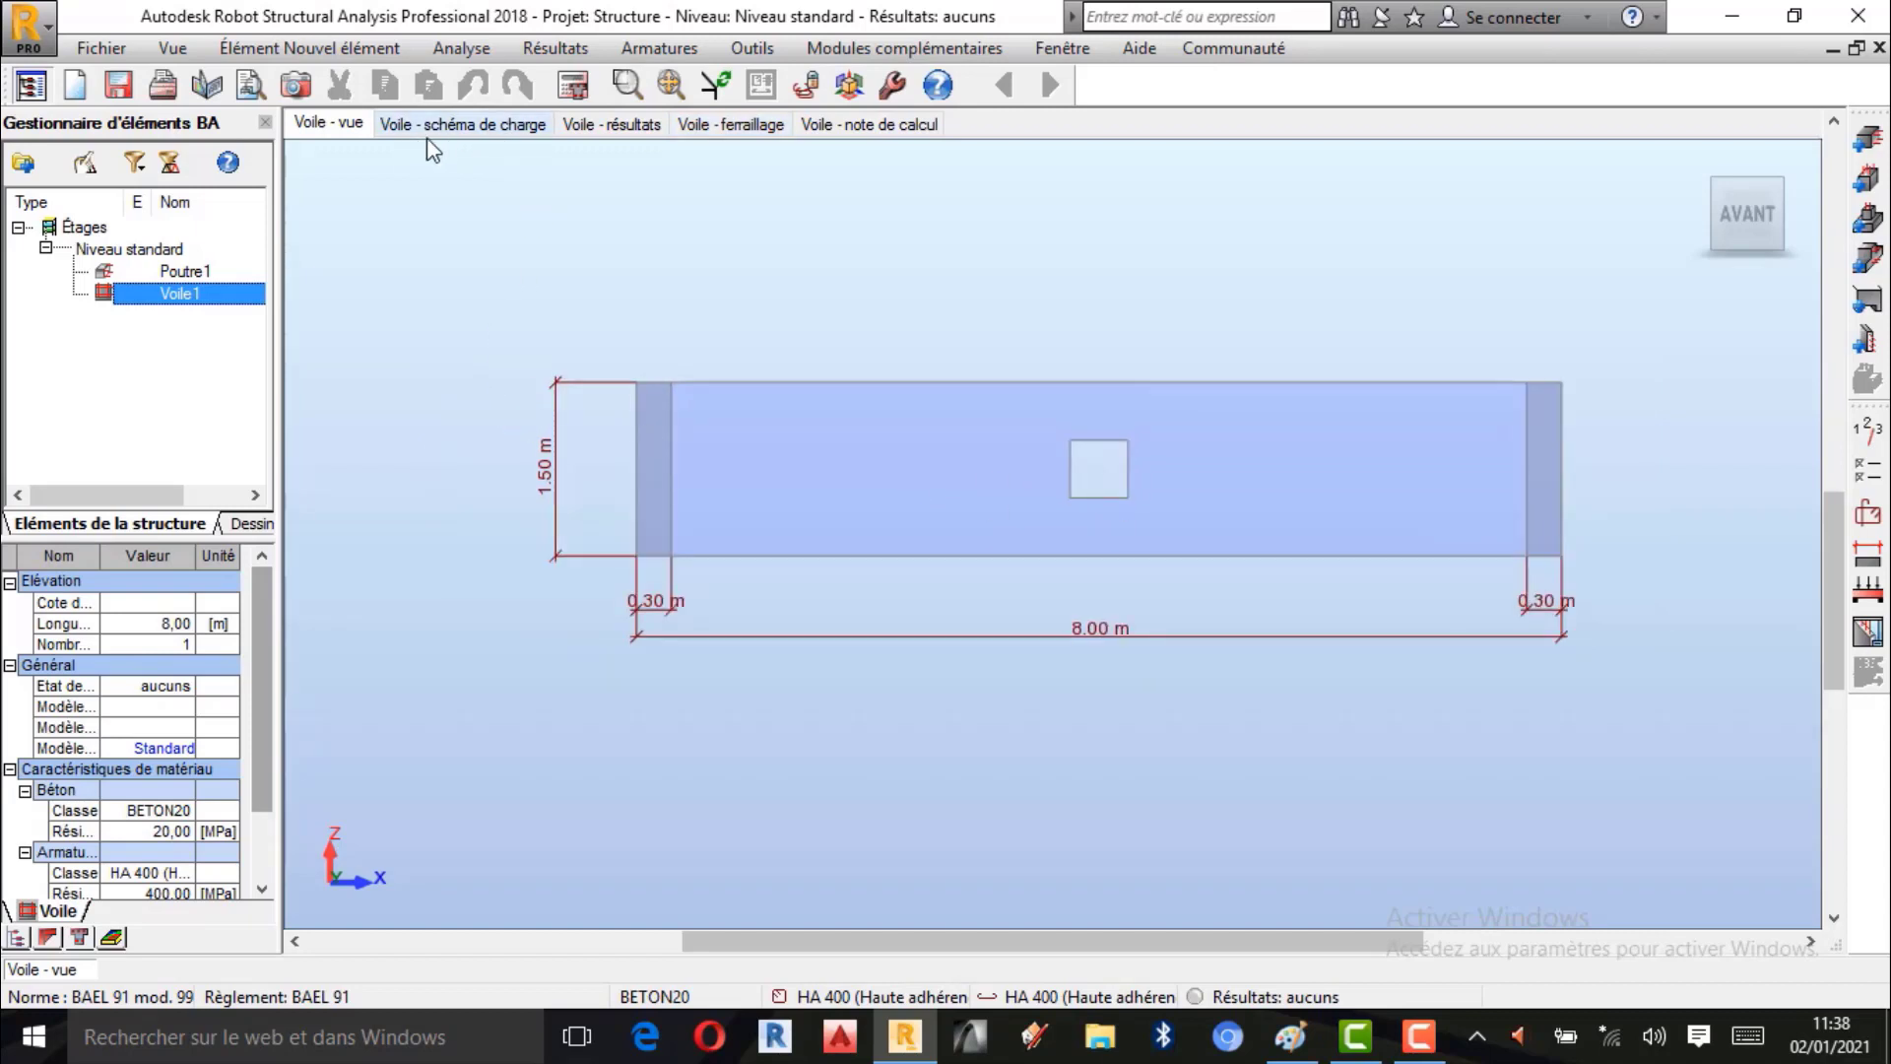
# Show the Voile - schéma de charge view with uniform load arrows along the wall top.
pyautogui.click(476, 126)
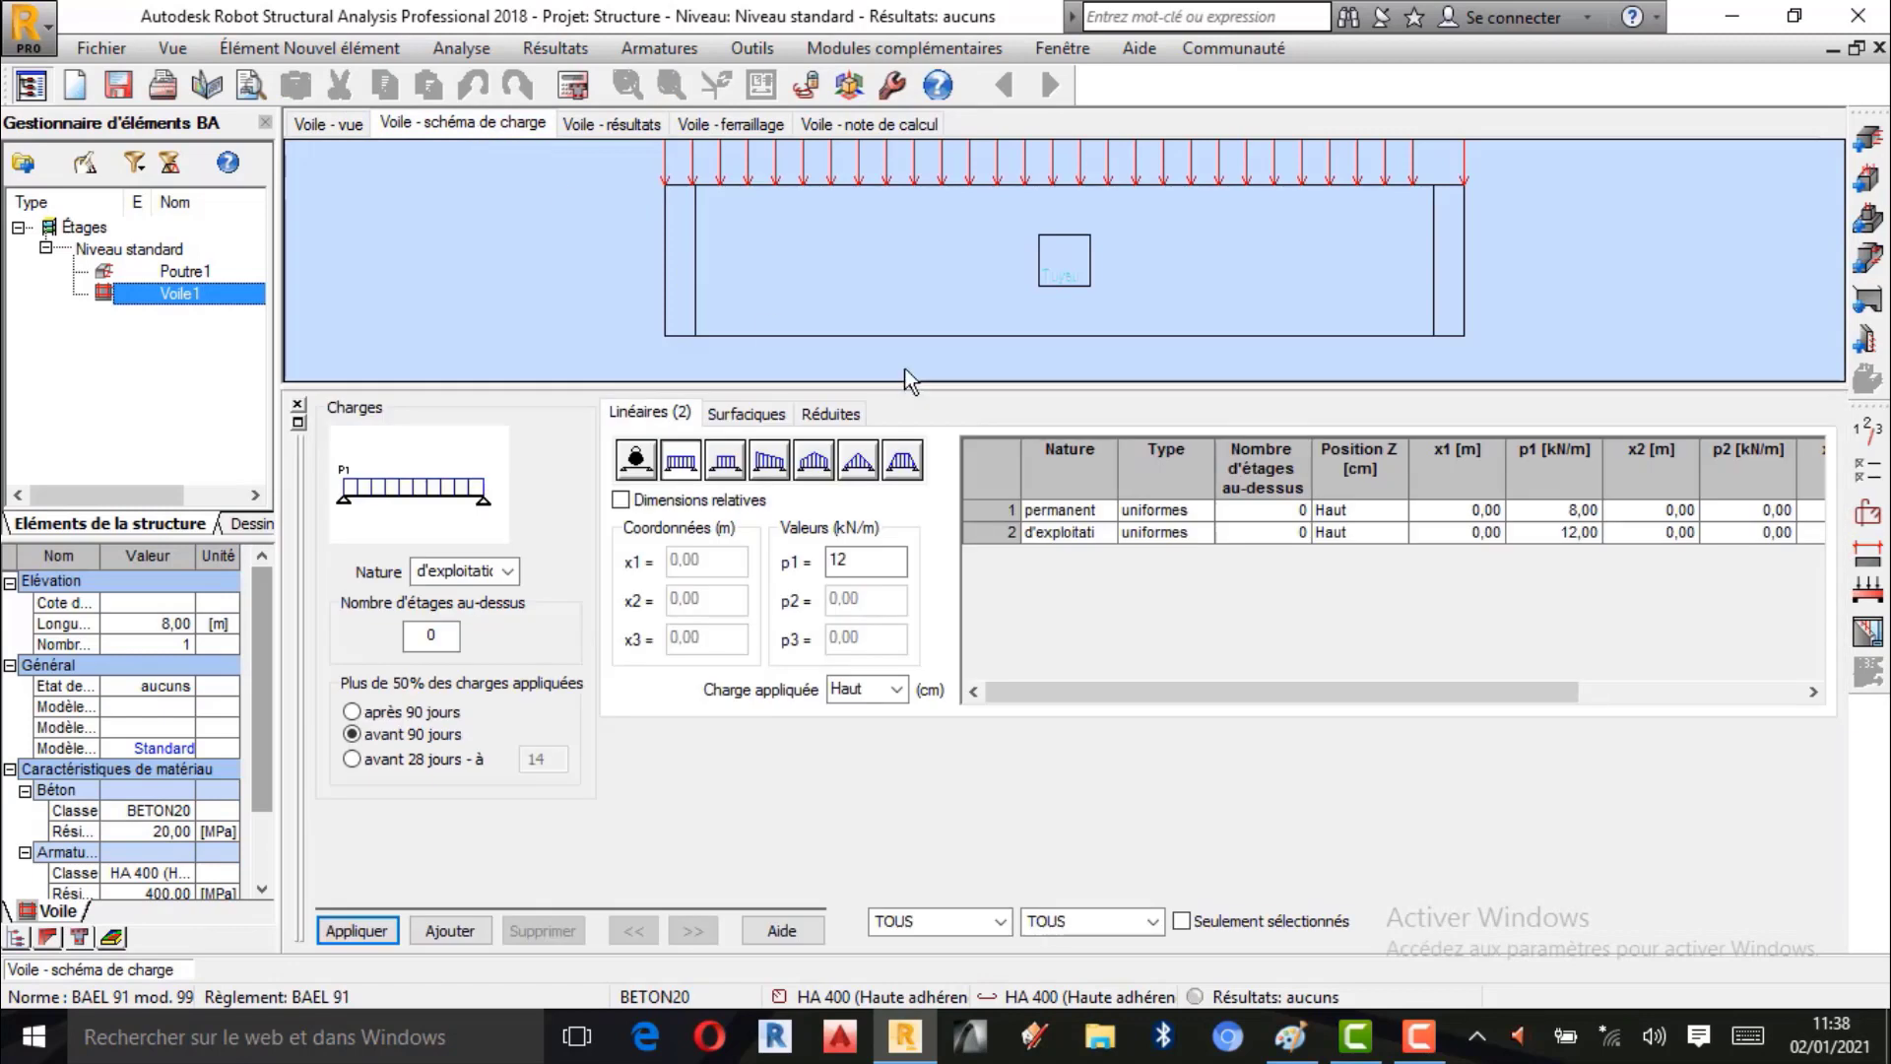
pyautogui.scroll(-3, 1074, 323)
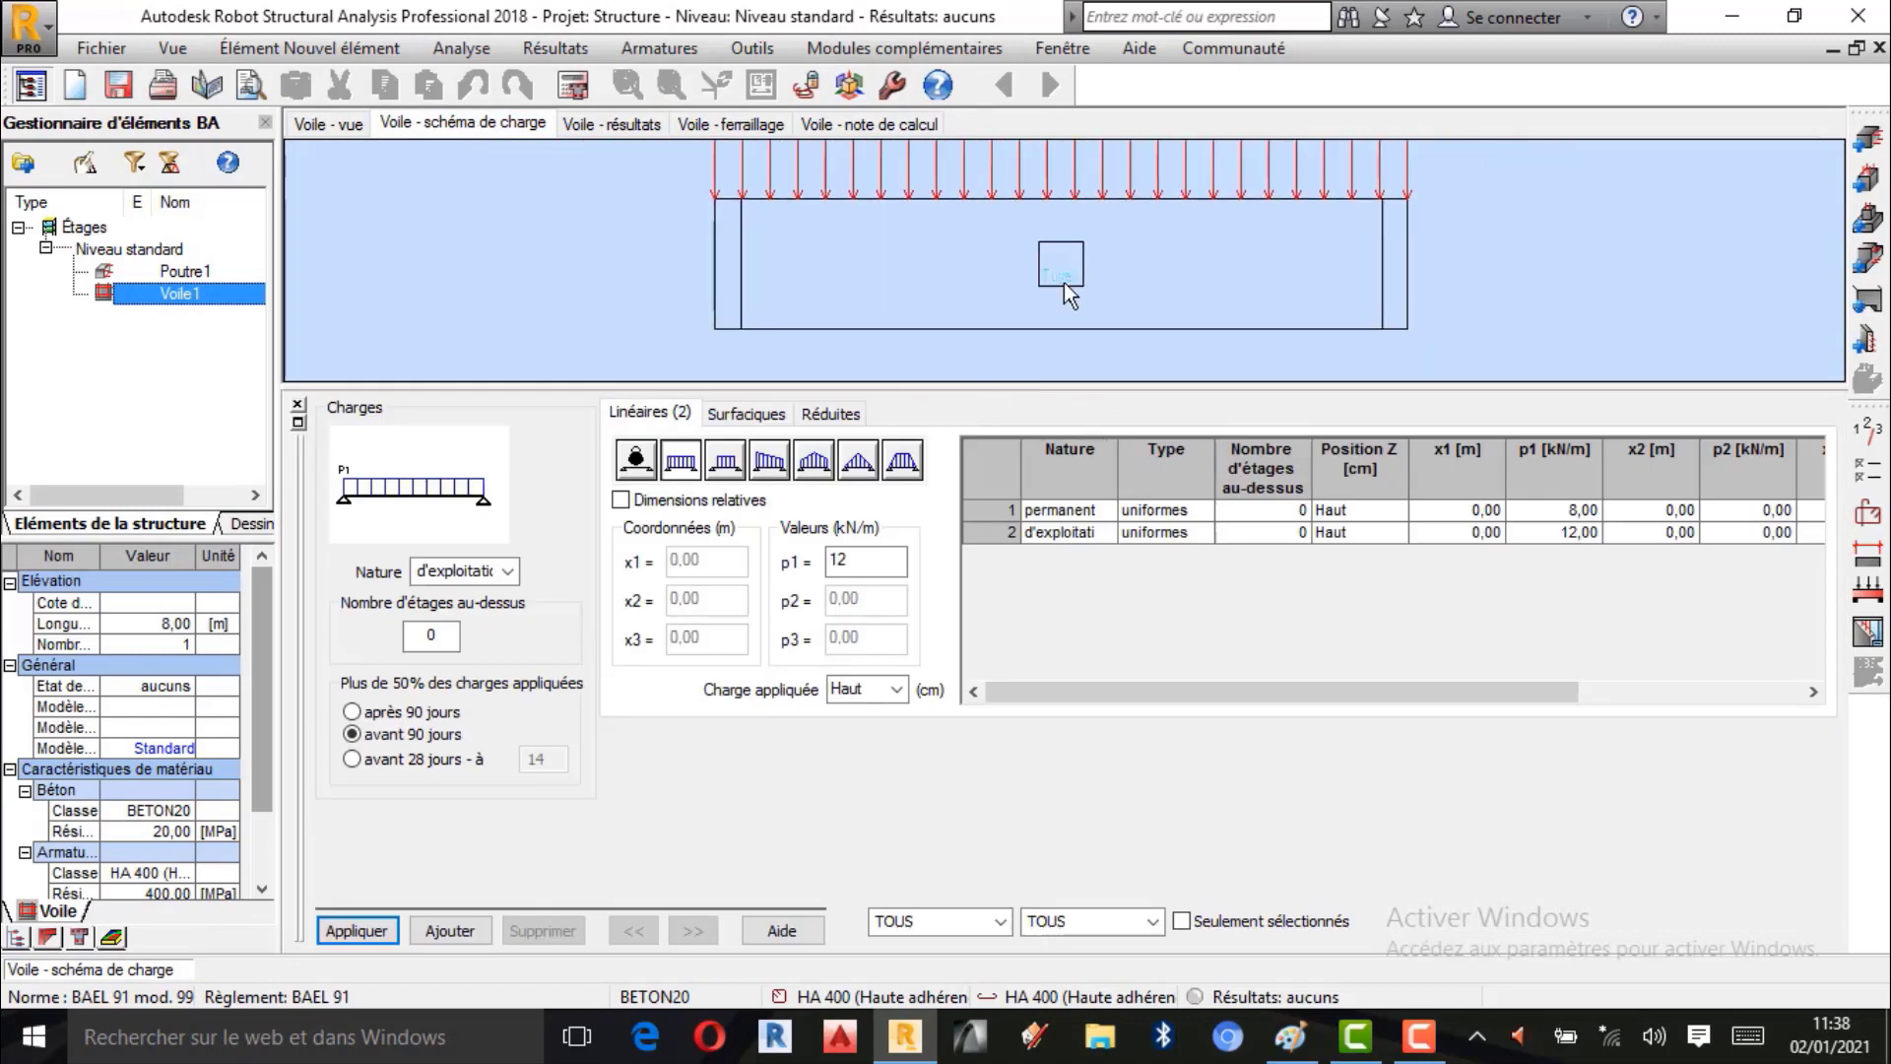
pyautogui.scroll(-2, 1013, 269)
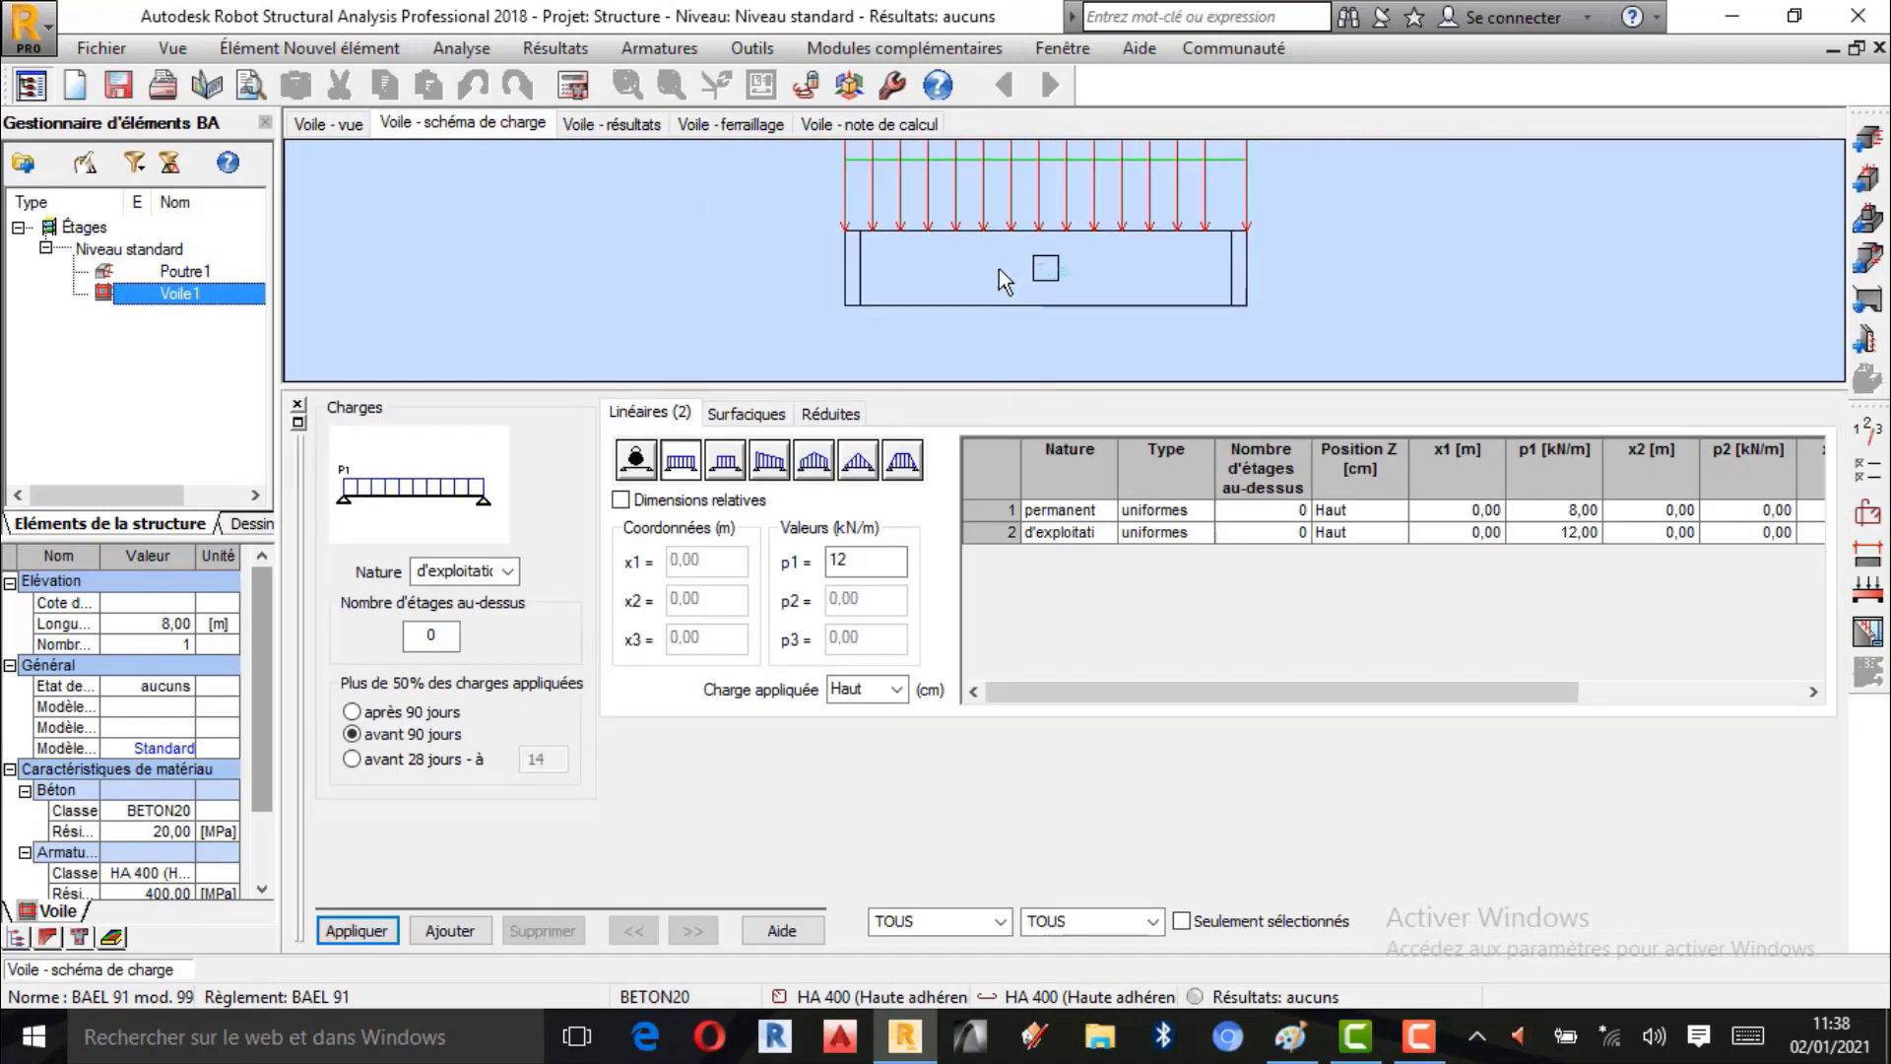
pyautogui.scroll(1, 1085, 223)
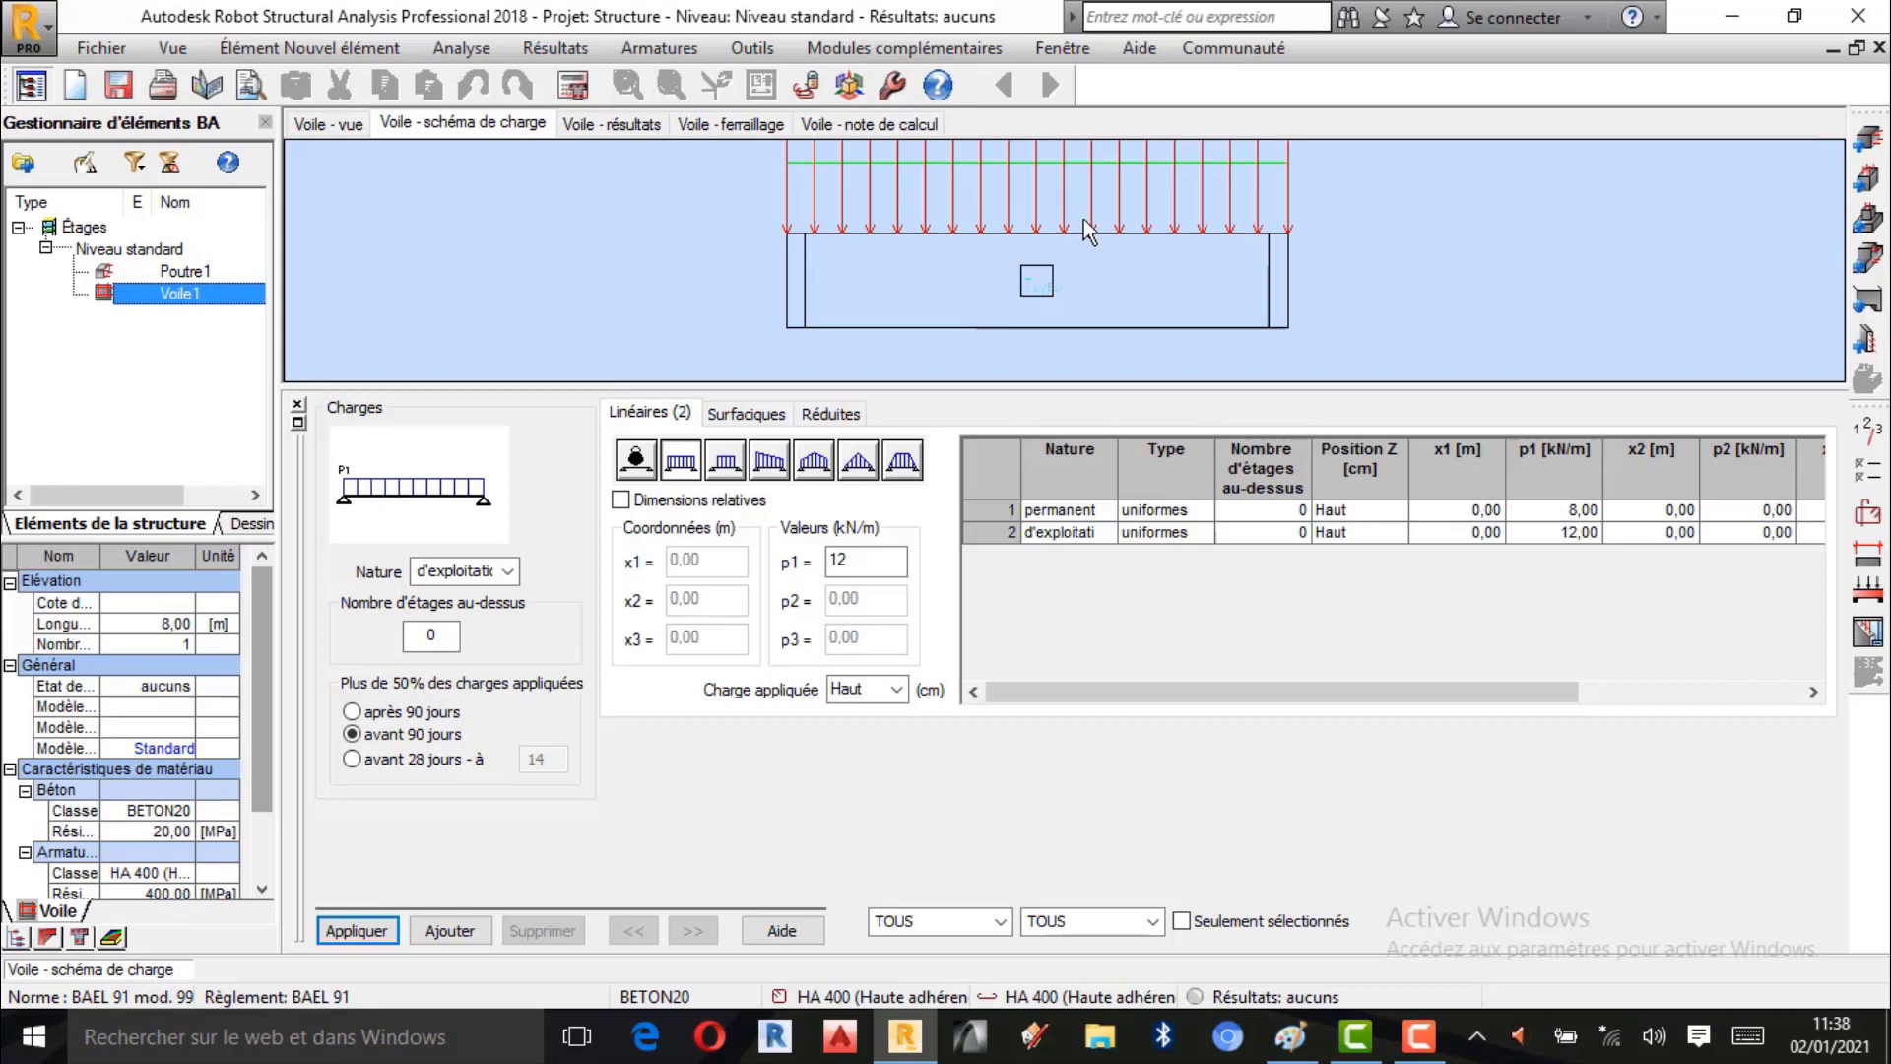
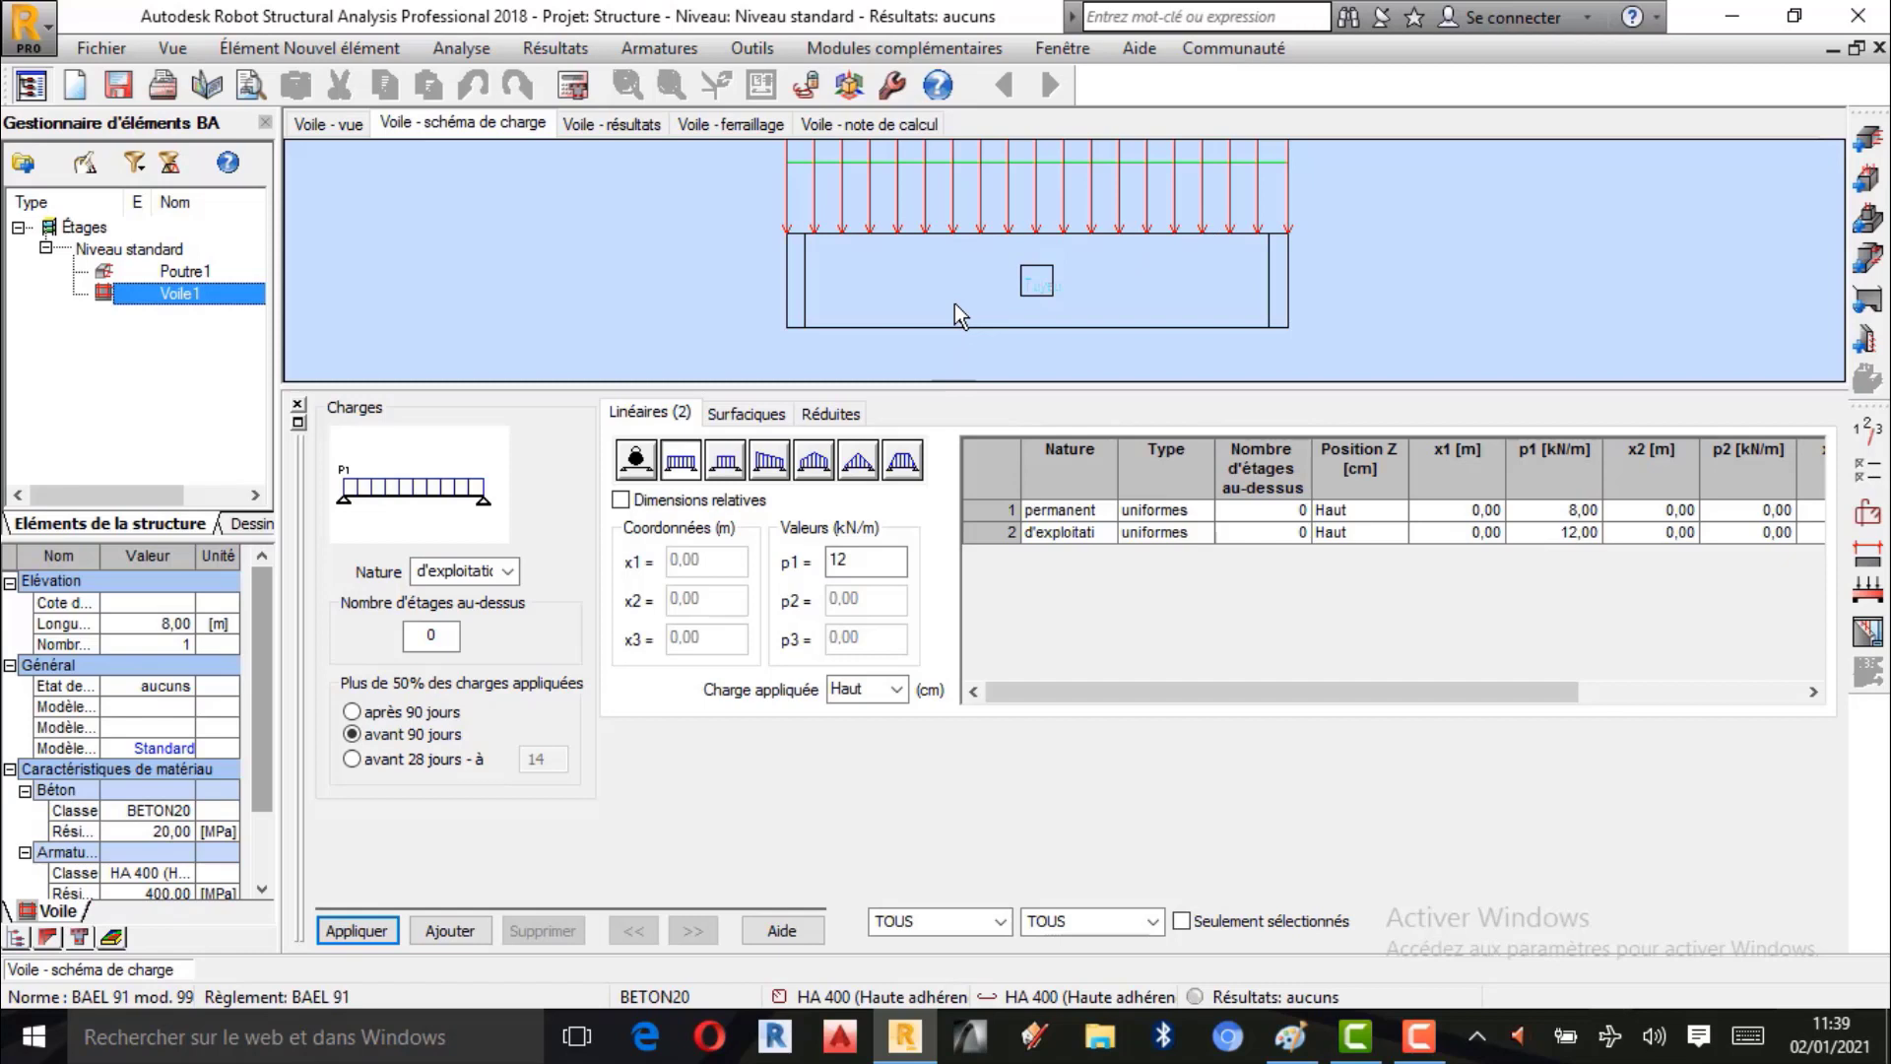
# In drawing parameters, label bars with count, diameter, length and spacing, and describe longitudinal bars.
pyautogui.click(574, 89)
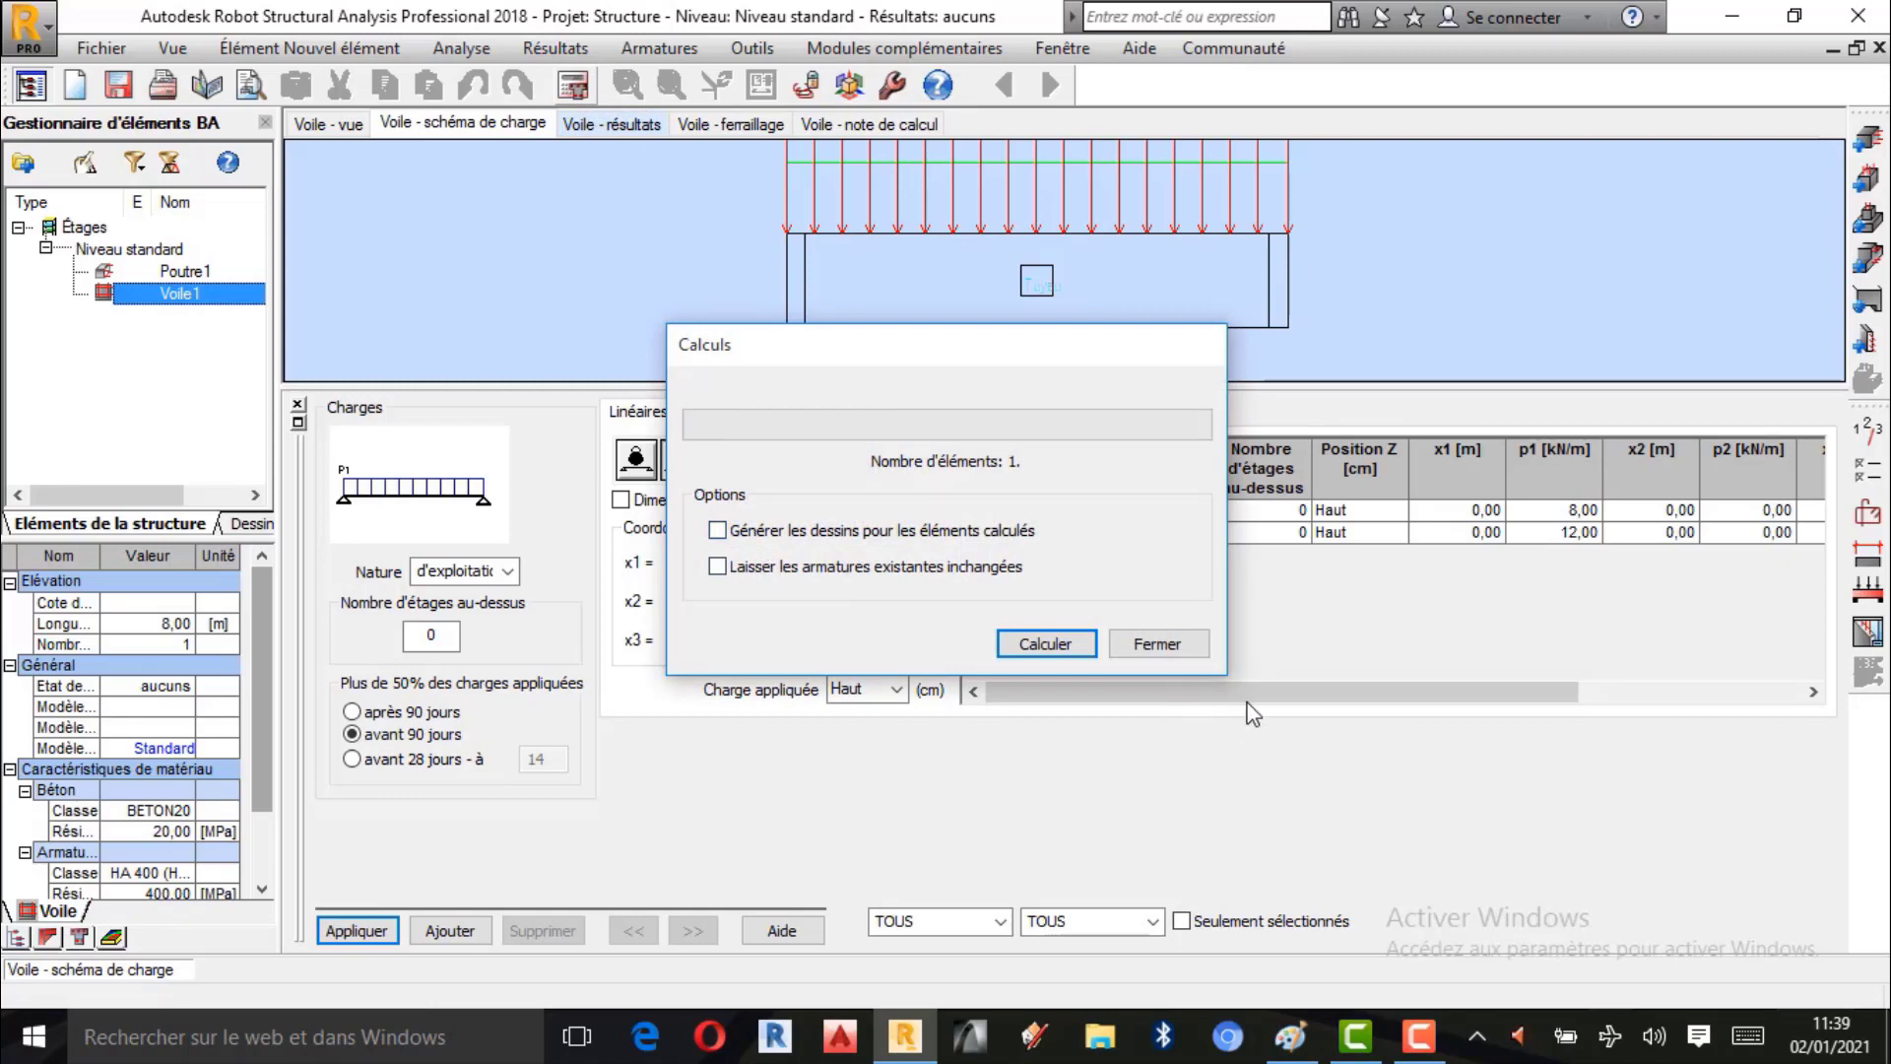
pyautogui.click(1156, 643)
pyautogui.click(463, 50)
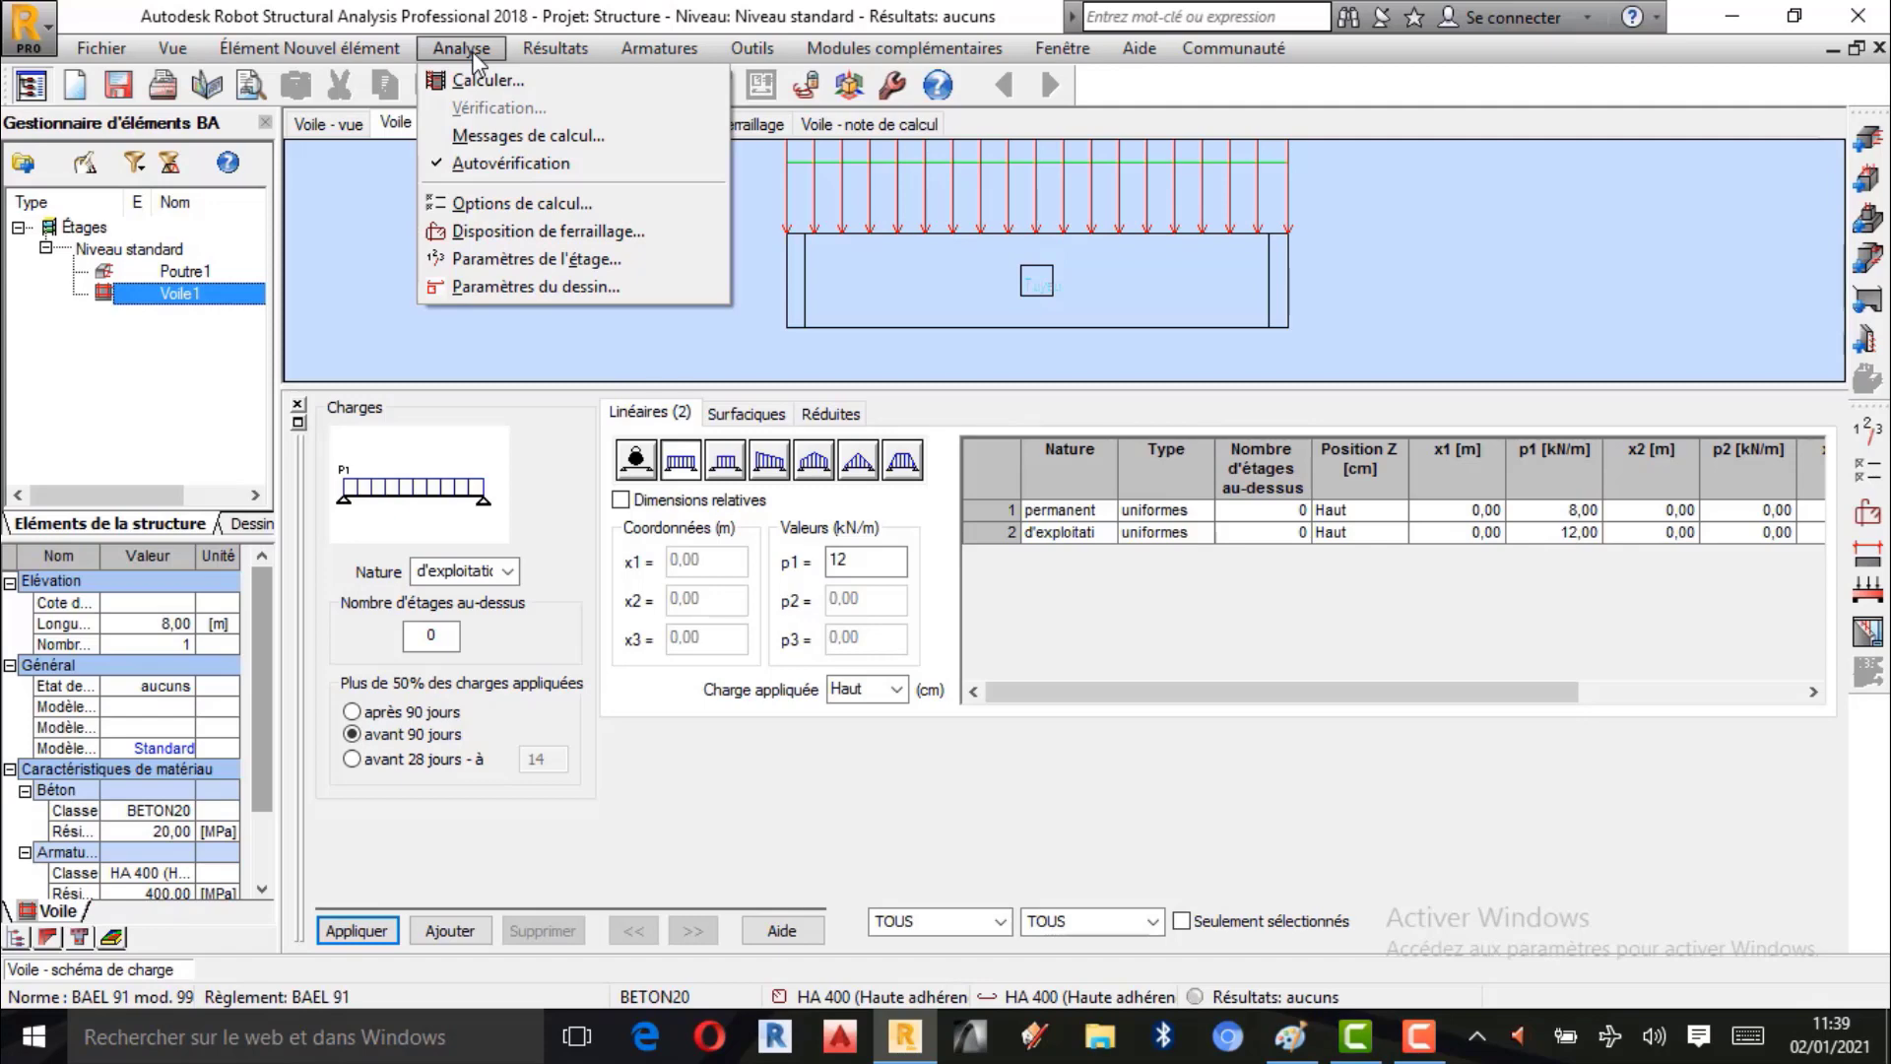
pyautogui.click(532, 289)
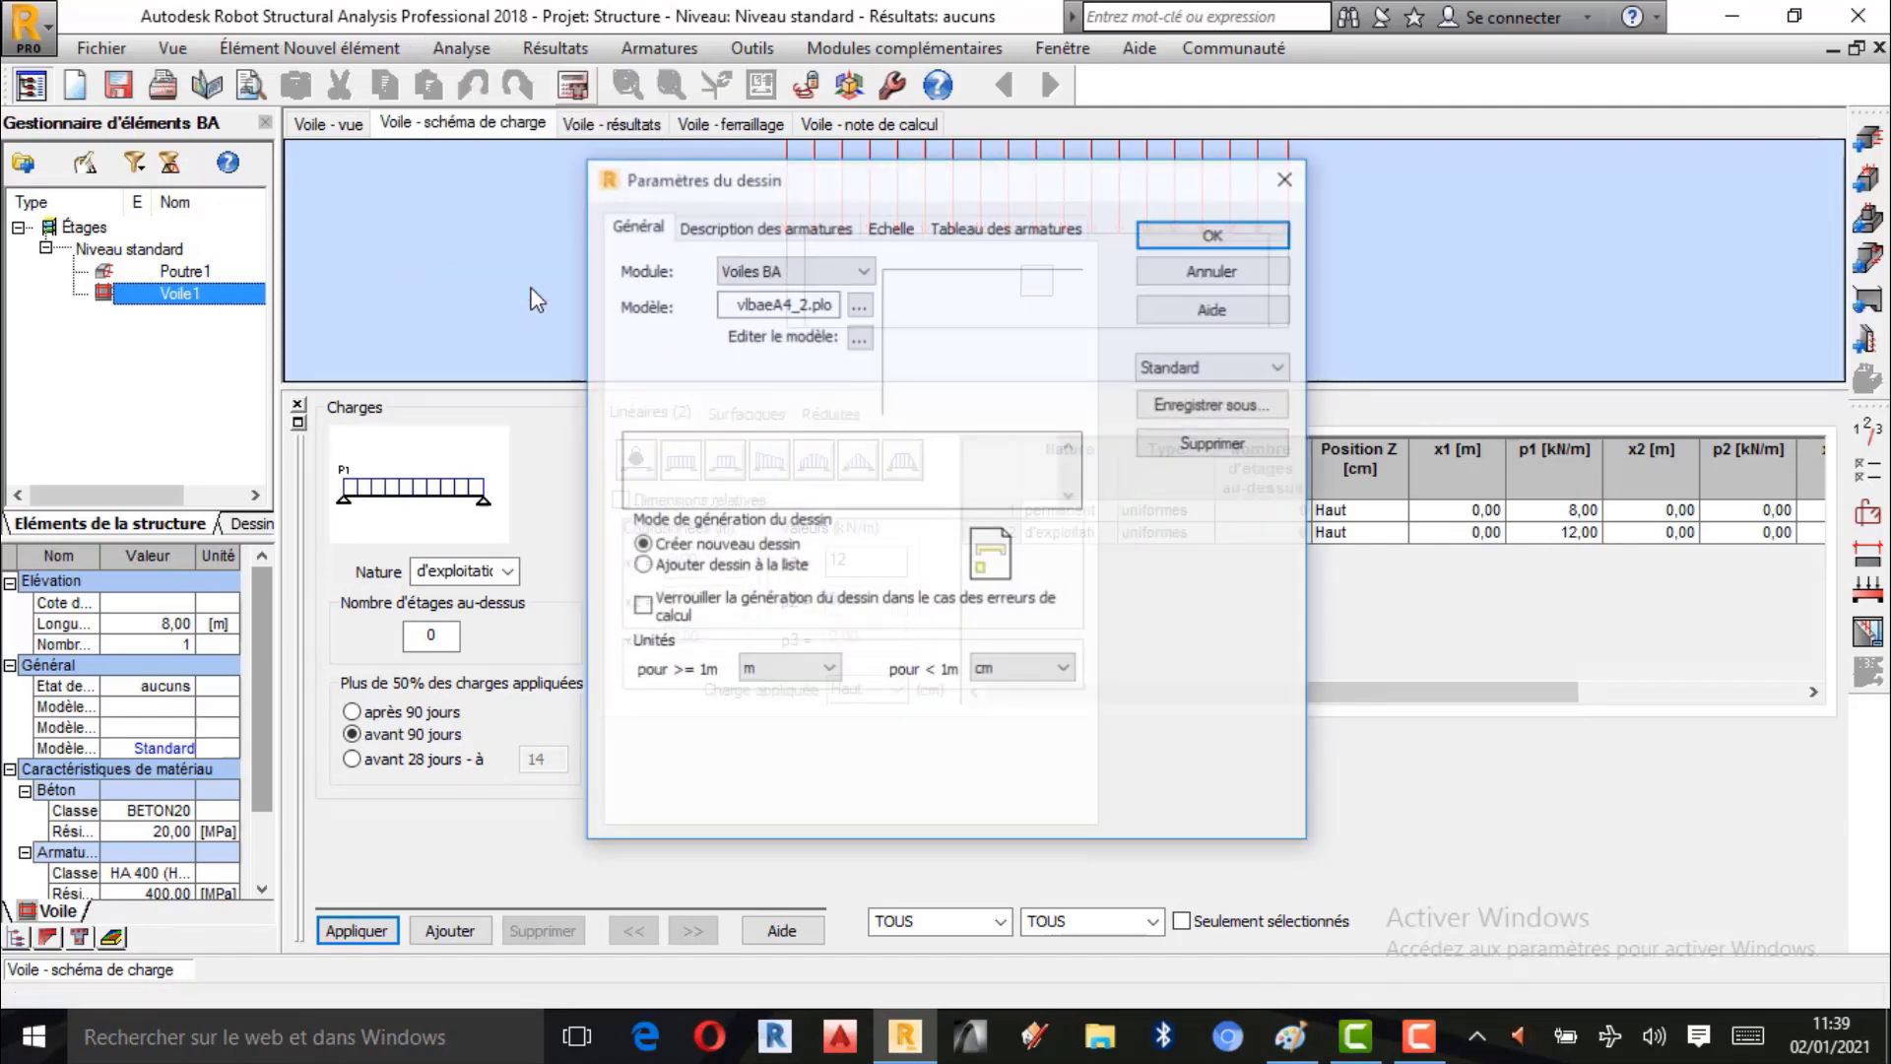
pyautogui.click(730, 236)
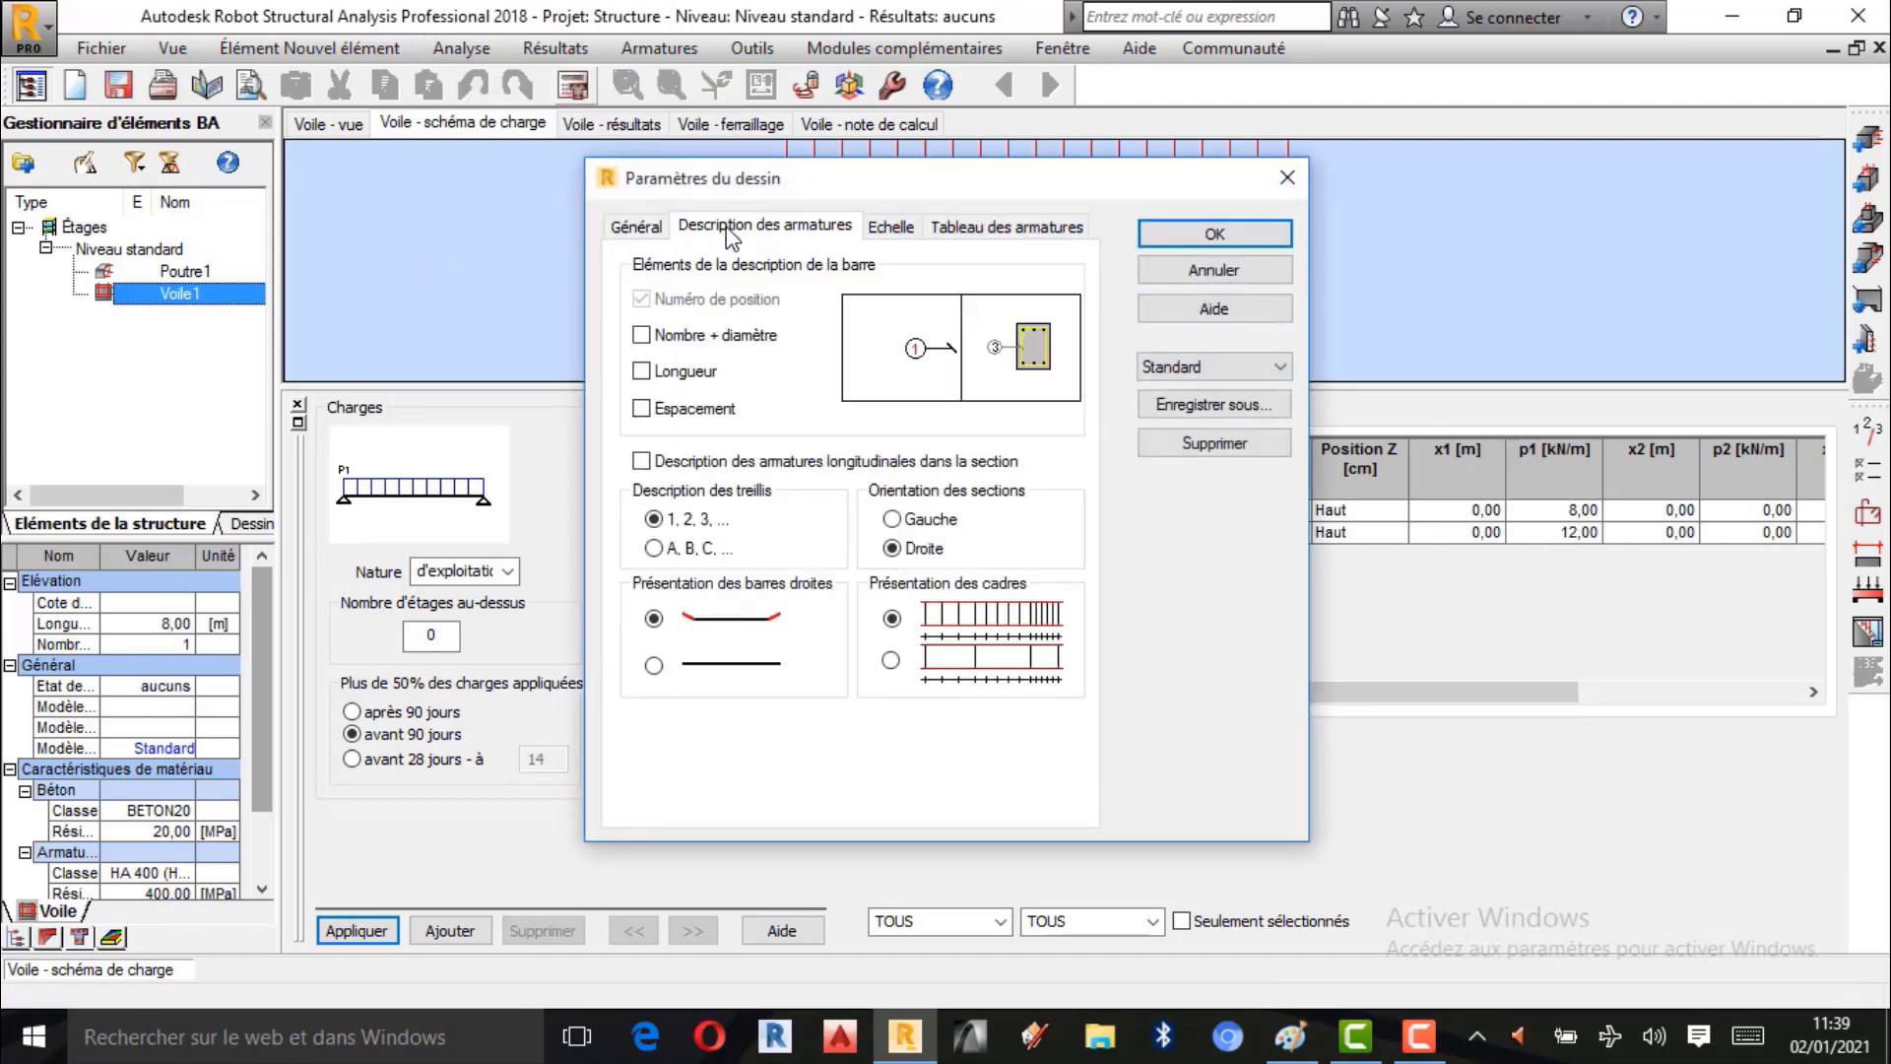
pyautogui.click(642, 335)
pyautogui.click(641, 371)
pyautogui.click(642, 408)
pyautogui.click(643, 461)
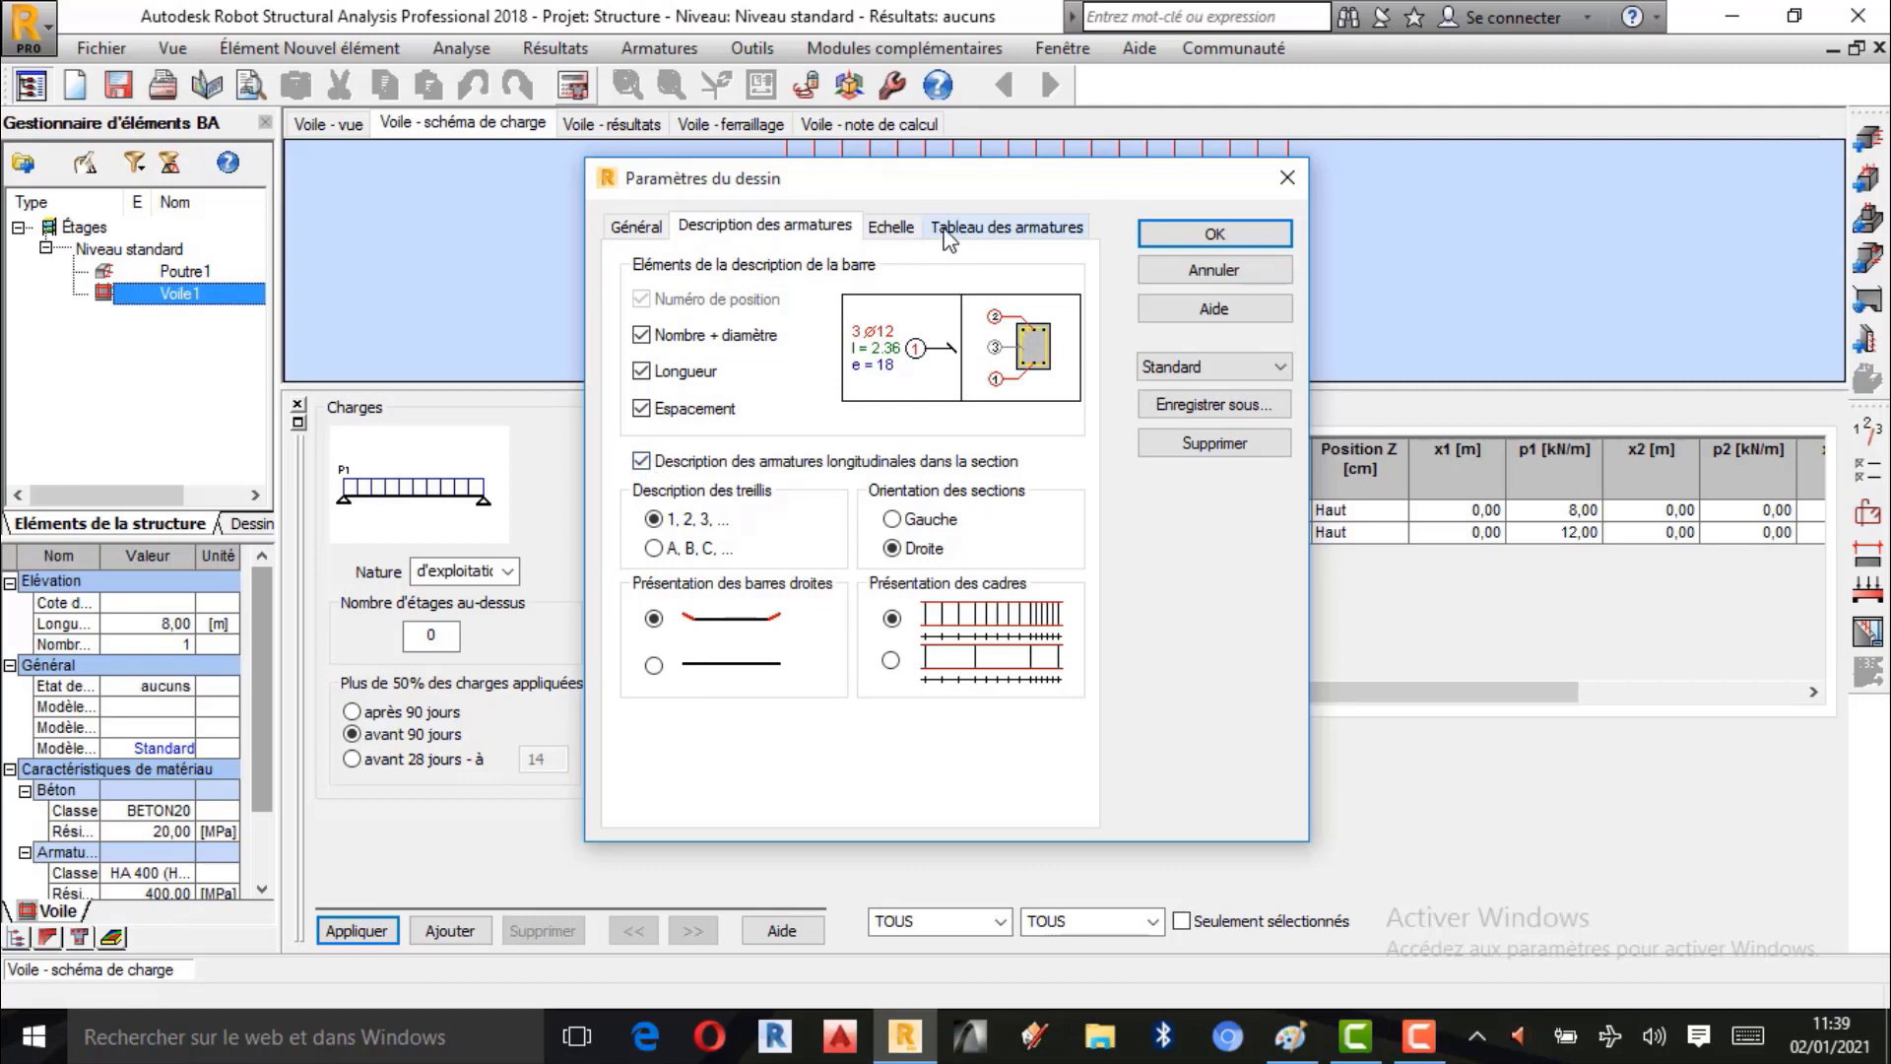
# Add number of pieces and steel type to the rebar table and confirm the drawing parameters.
pyautogui.click(891, 228)
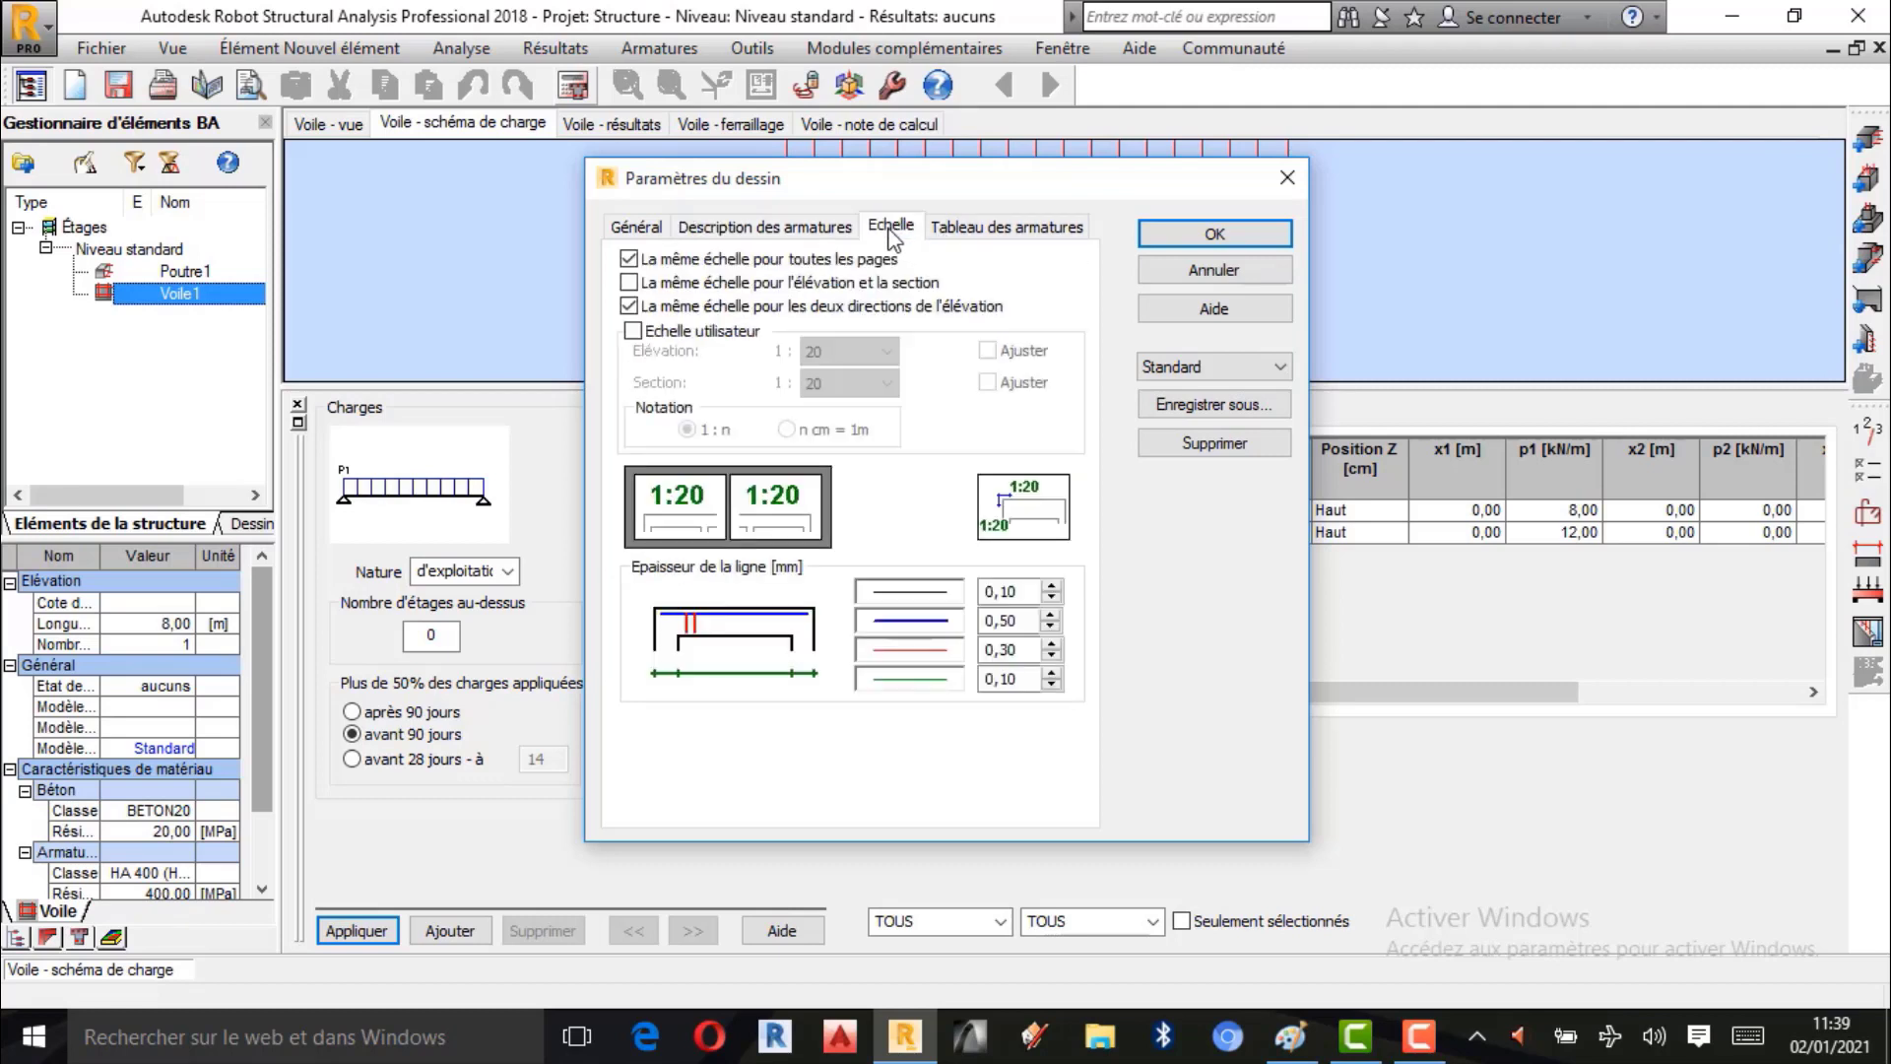
pyautogui.click(985, 228)
pyautogui.click(630, 311)
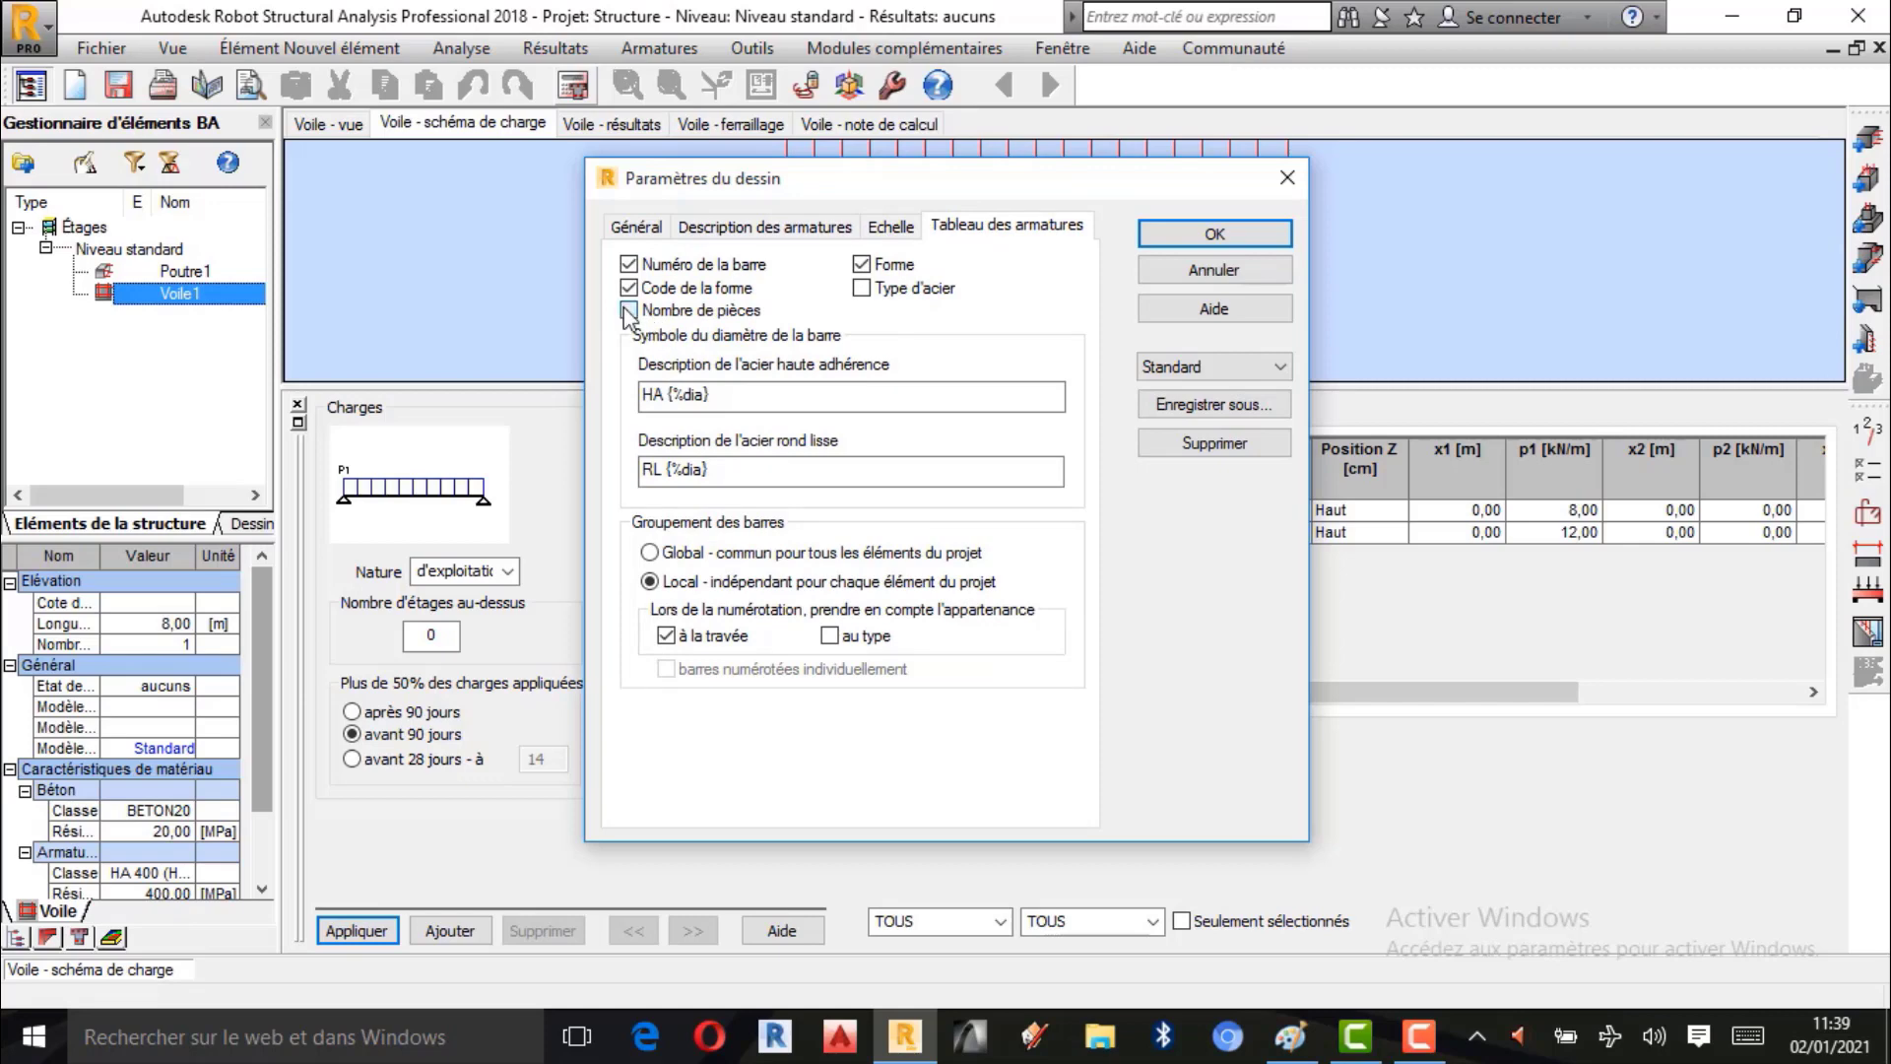
pyautogui.click(863, 292)
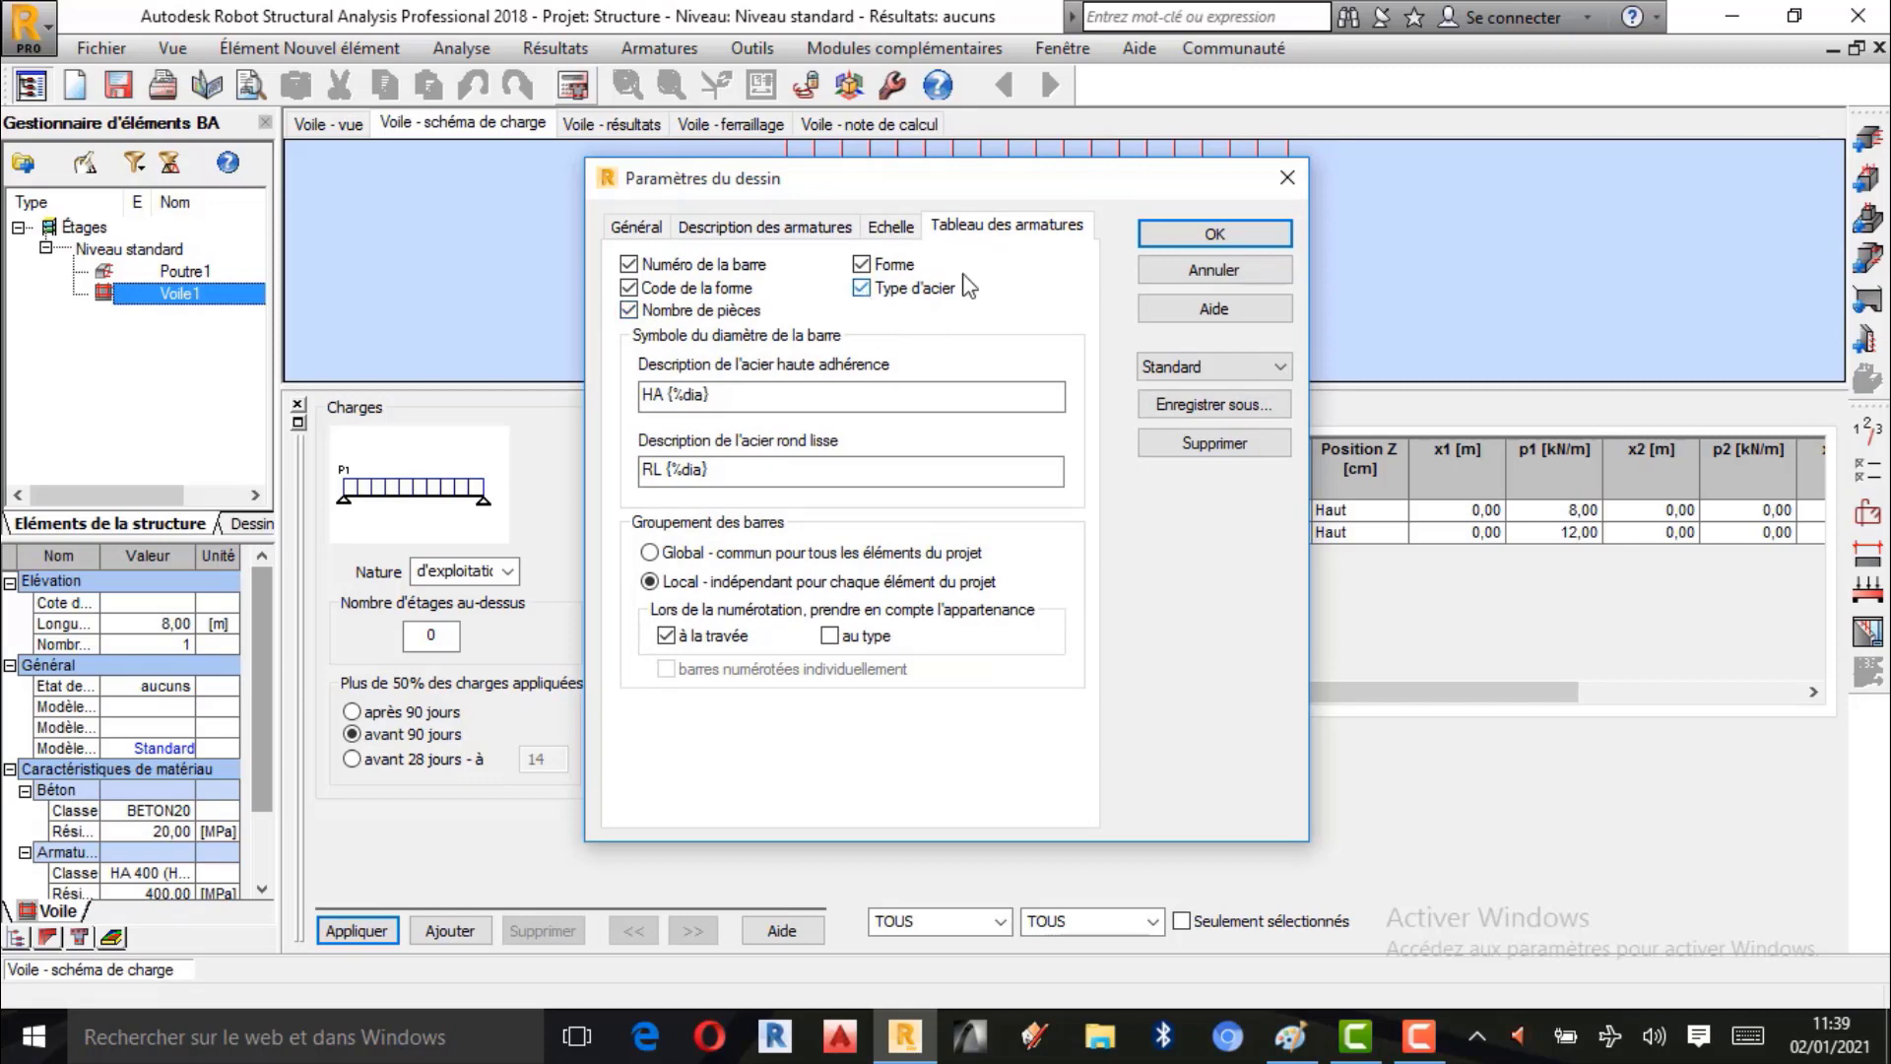
pyautogui.click(1209, 241)
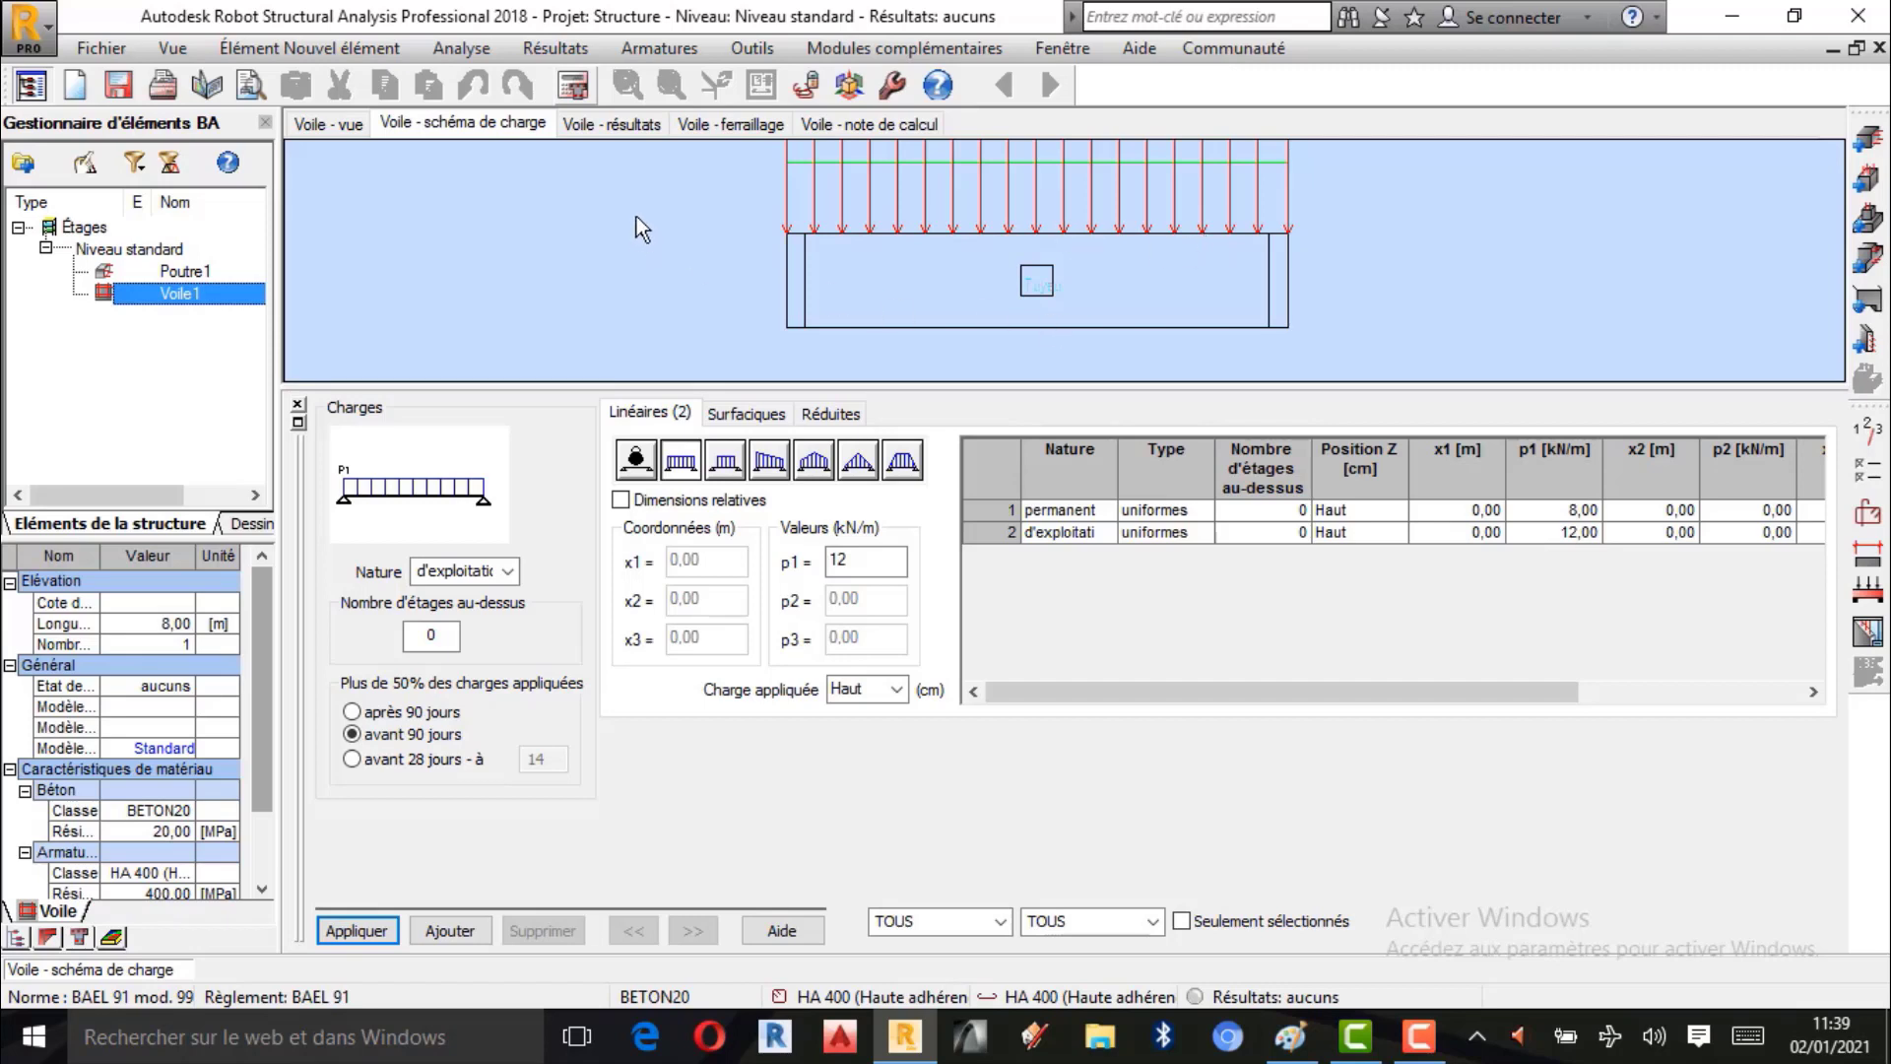
# Calculate the wall with drawing generation on, dismiss the warning, and return to the load diagram.
pyautogui.click(573, 86)
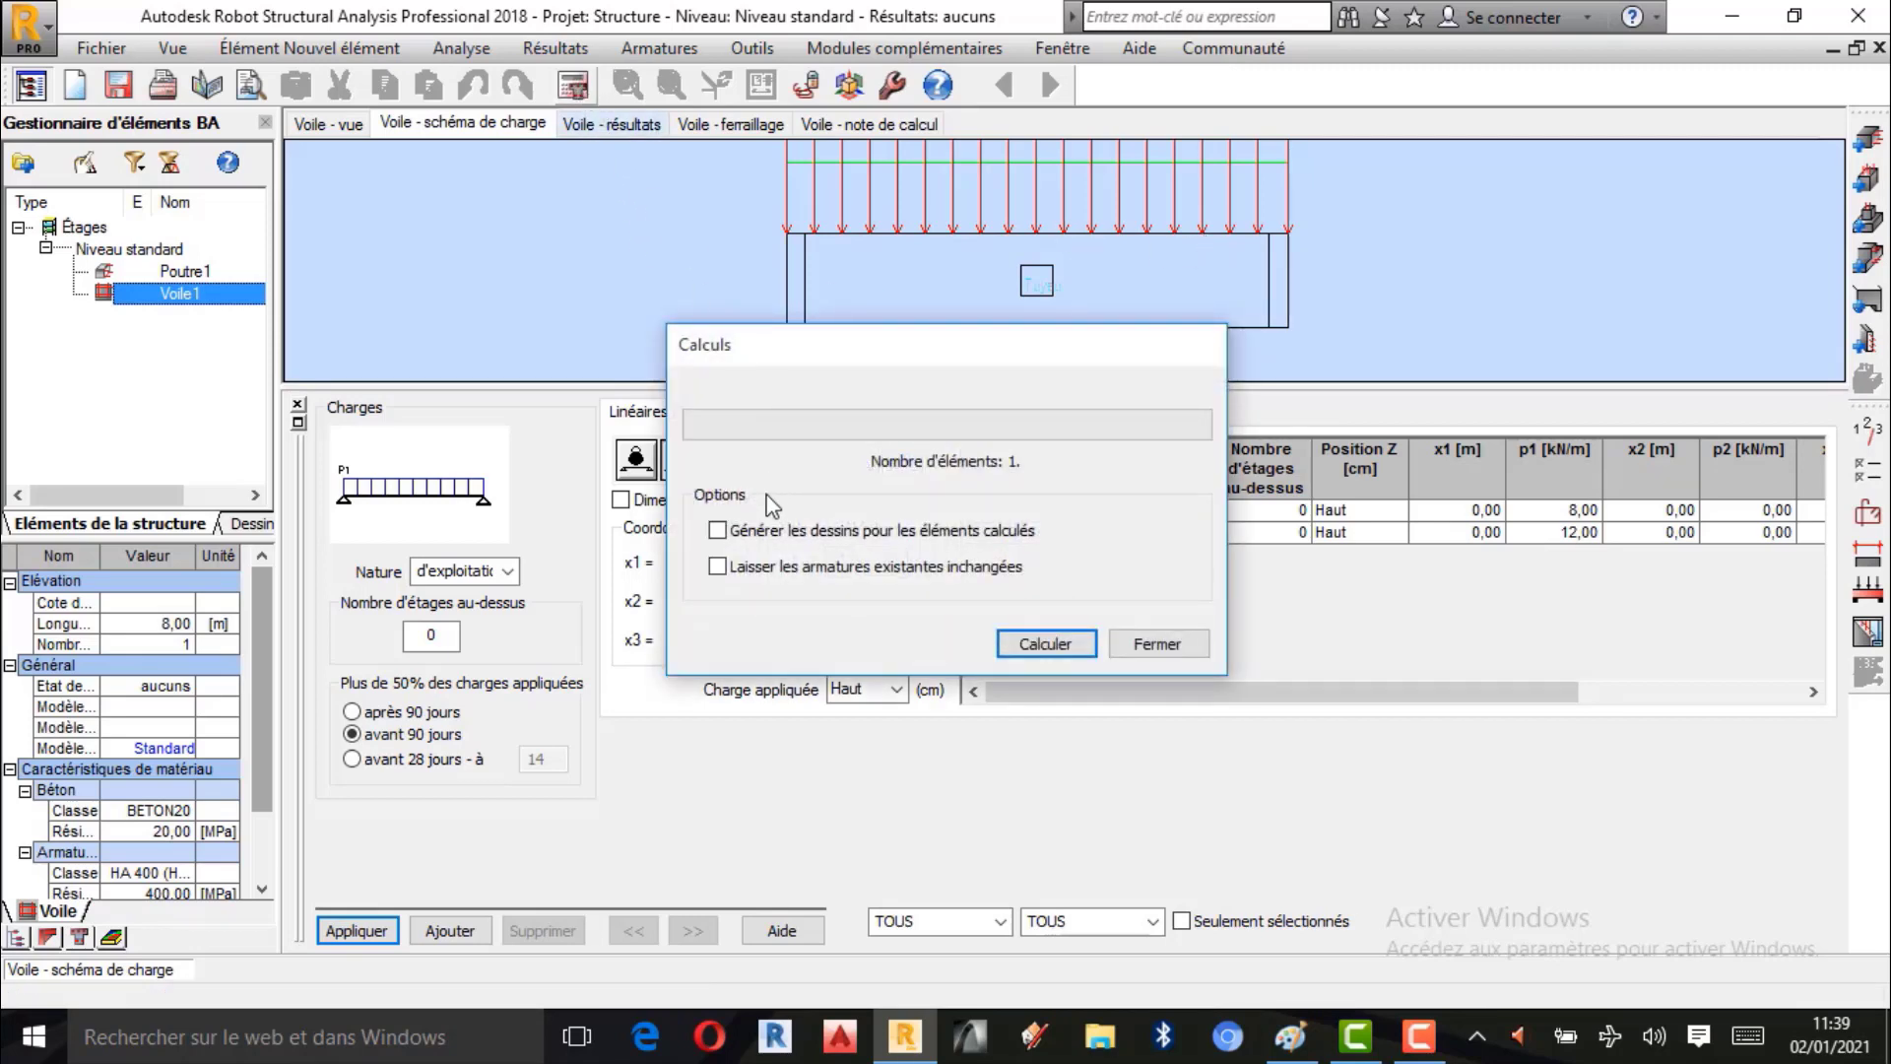
pyautogui.click(761, 533)
pyautogui.click(1048, 645)
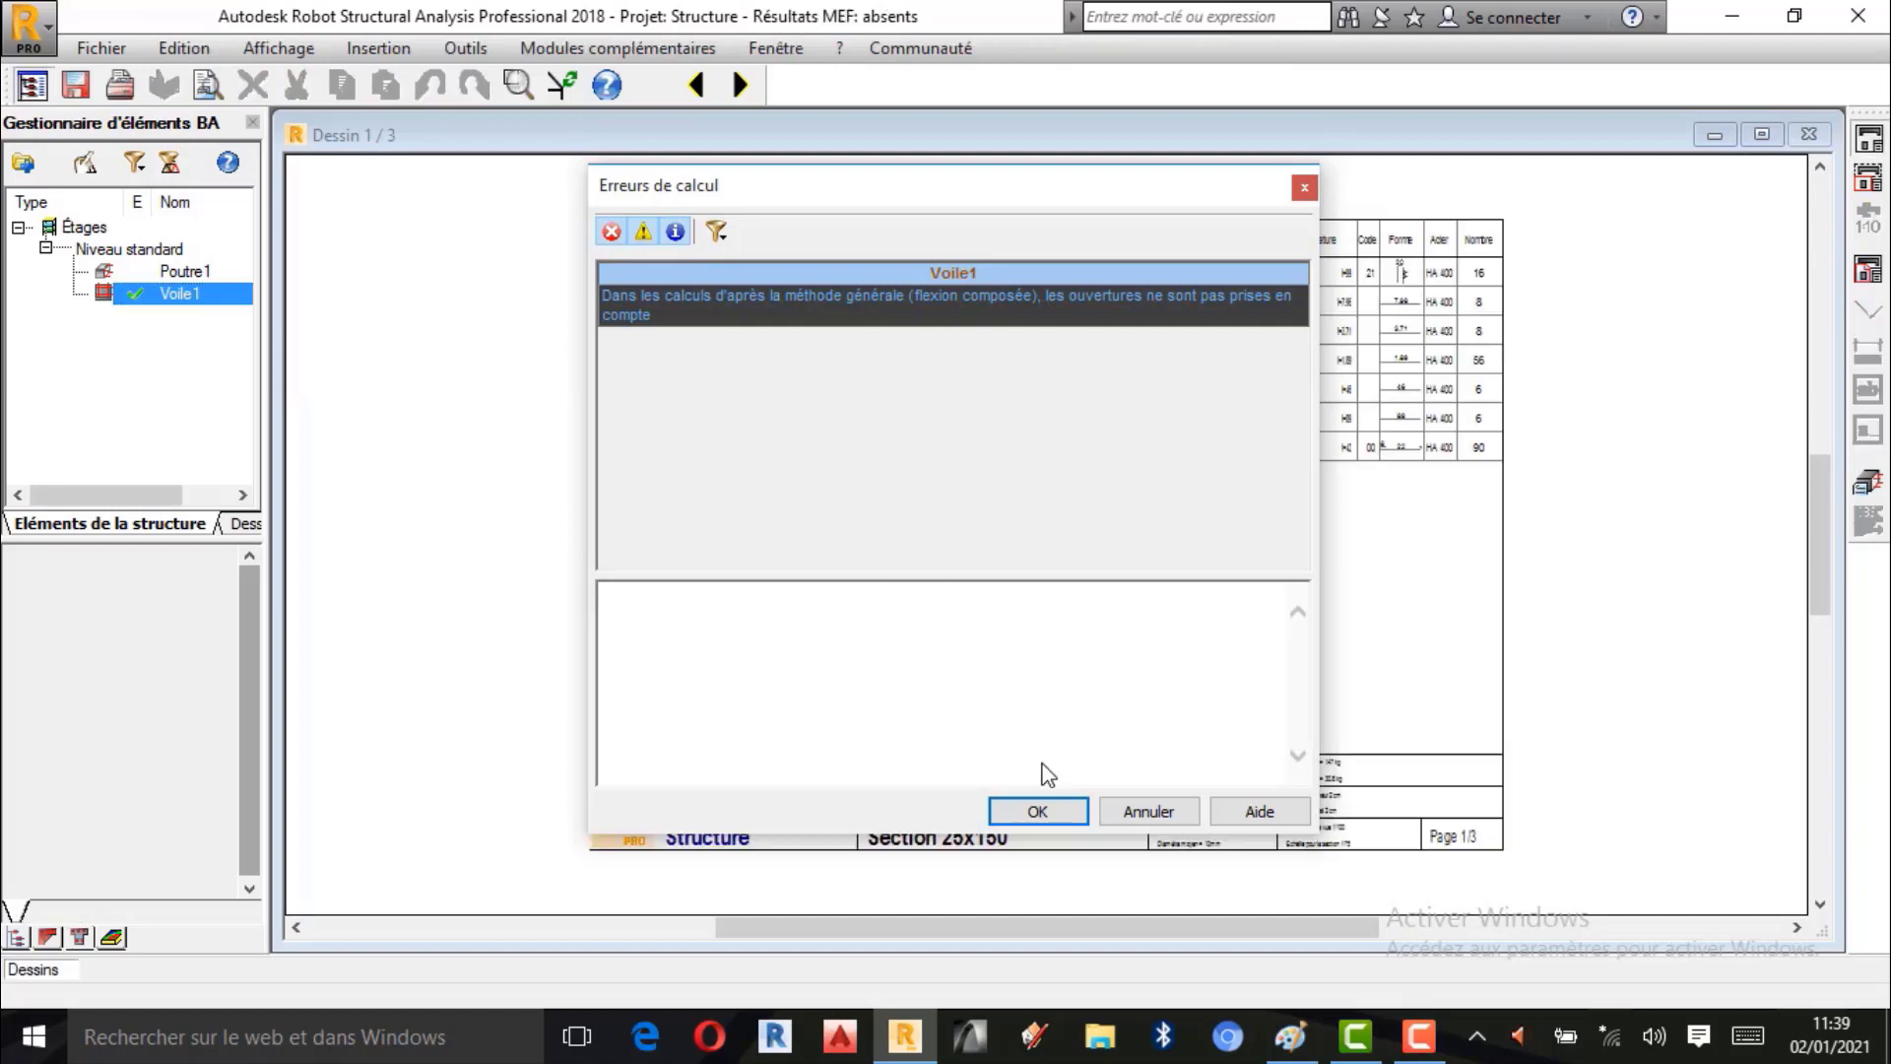
pyautogui.click(1037, 811)
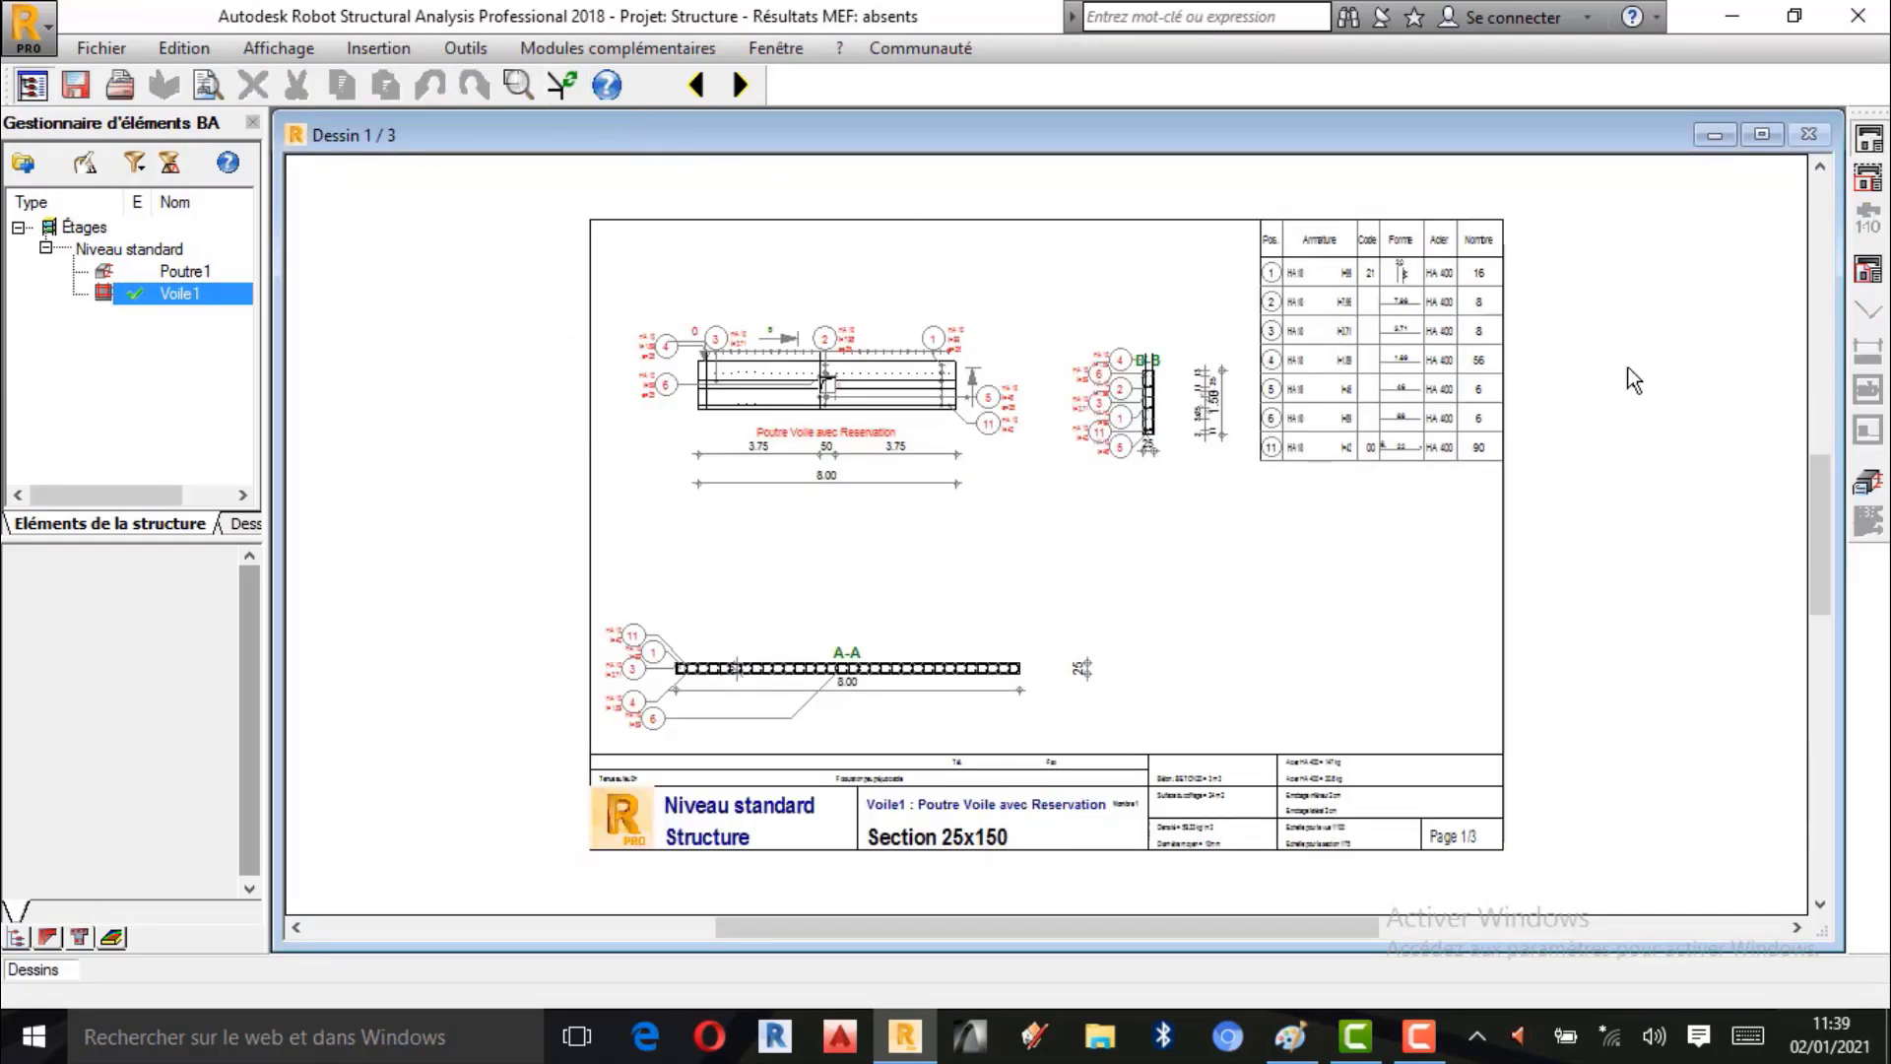
pyautogui.click(1876, 480)
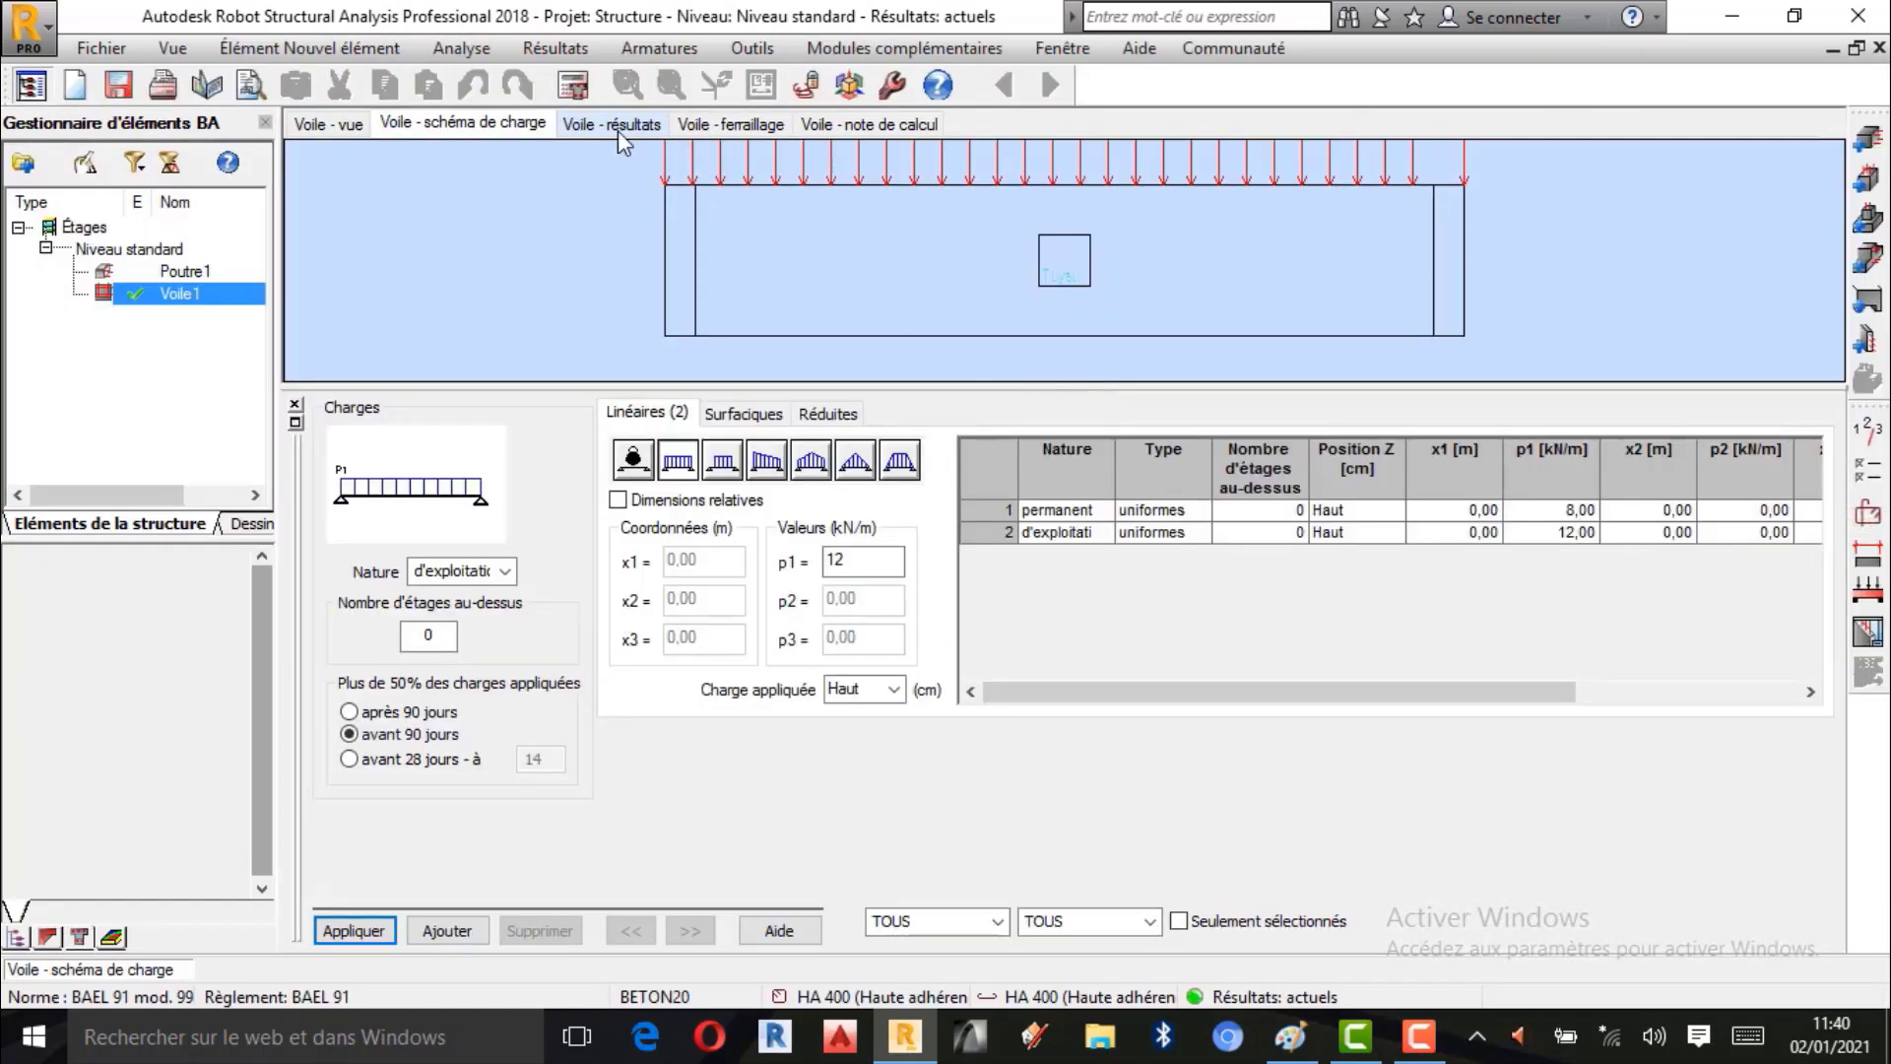
# Recalculate the wall, dismiss the openings-ignored warning, and return to the load diagram view.
pyautogui.click(579, 89)
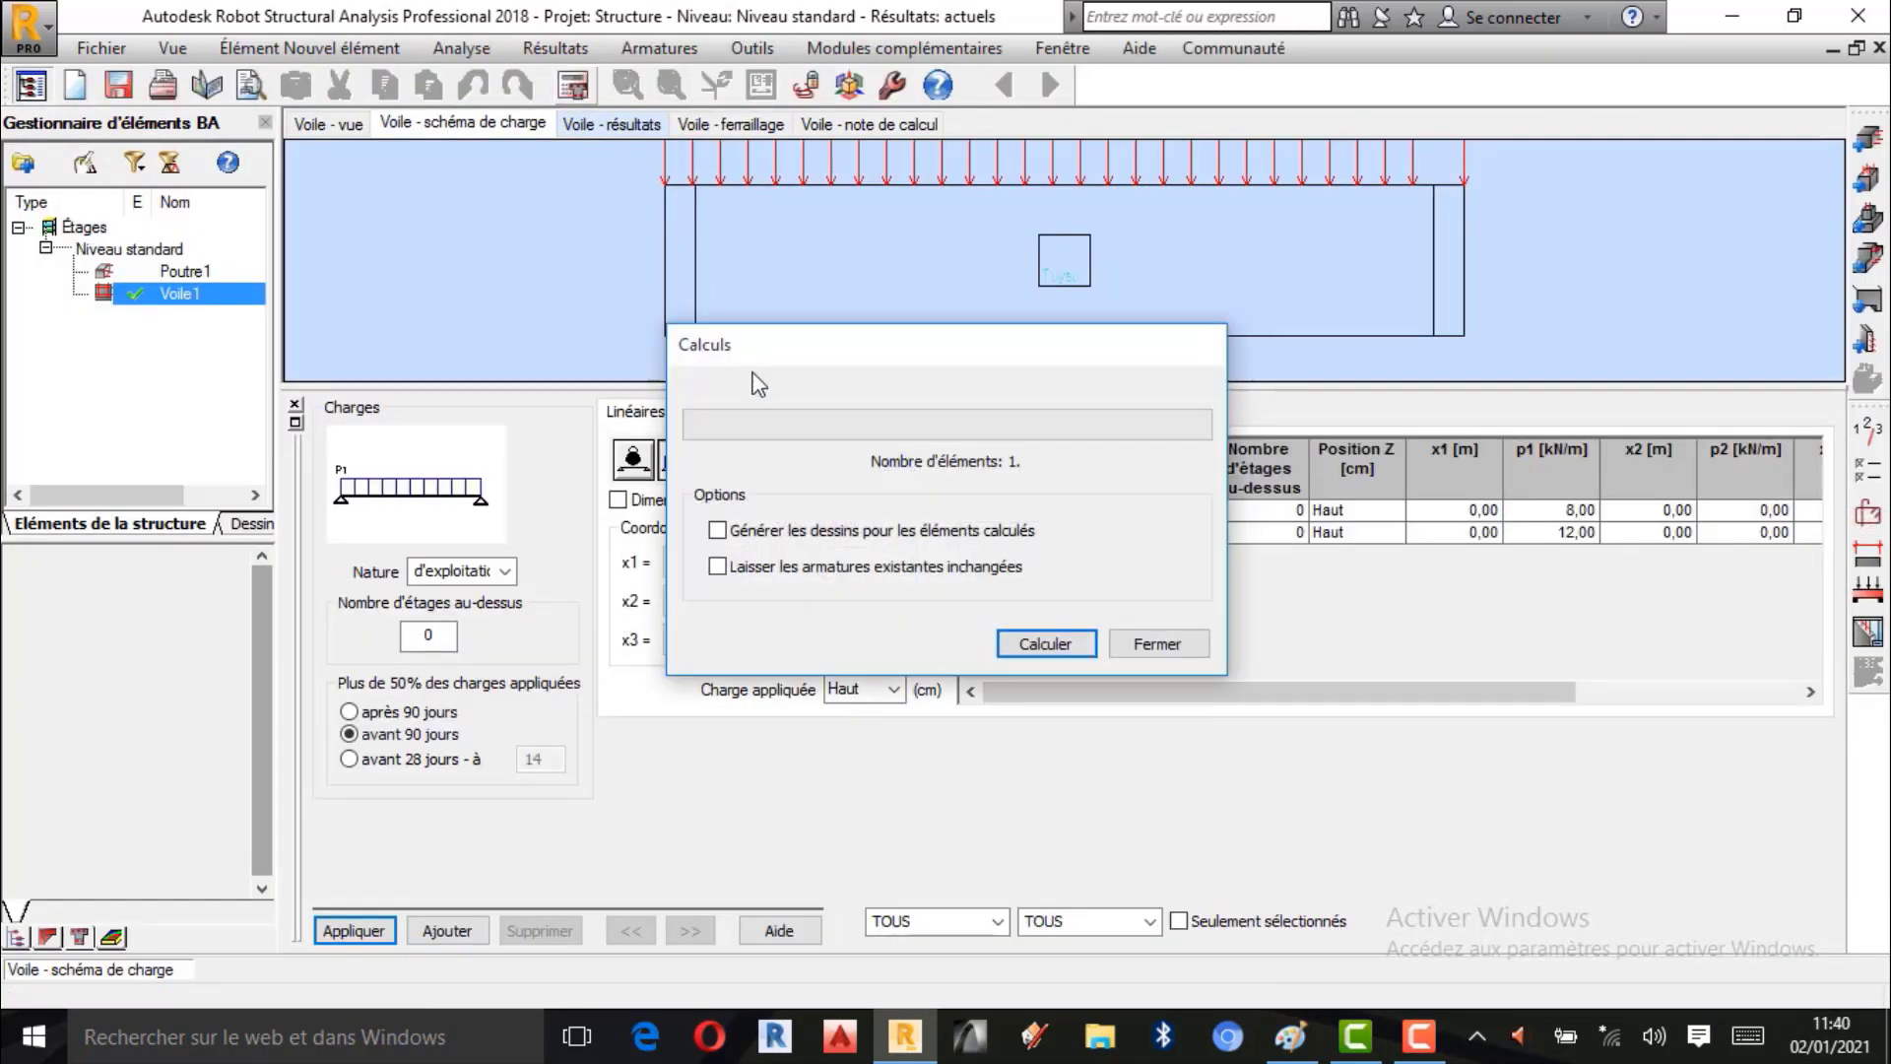
pyautogui.click(1046, 644)
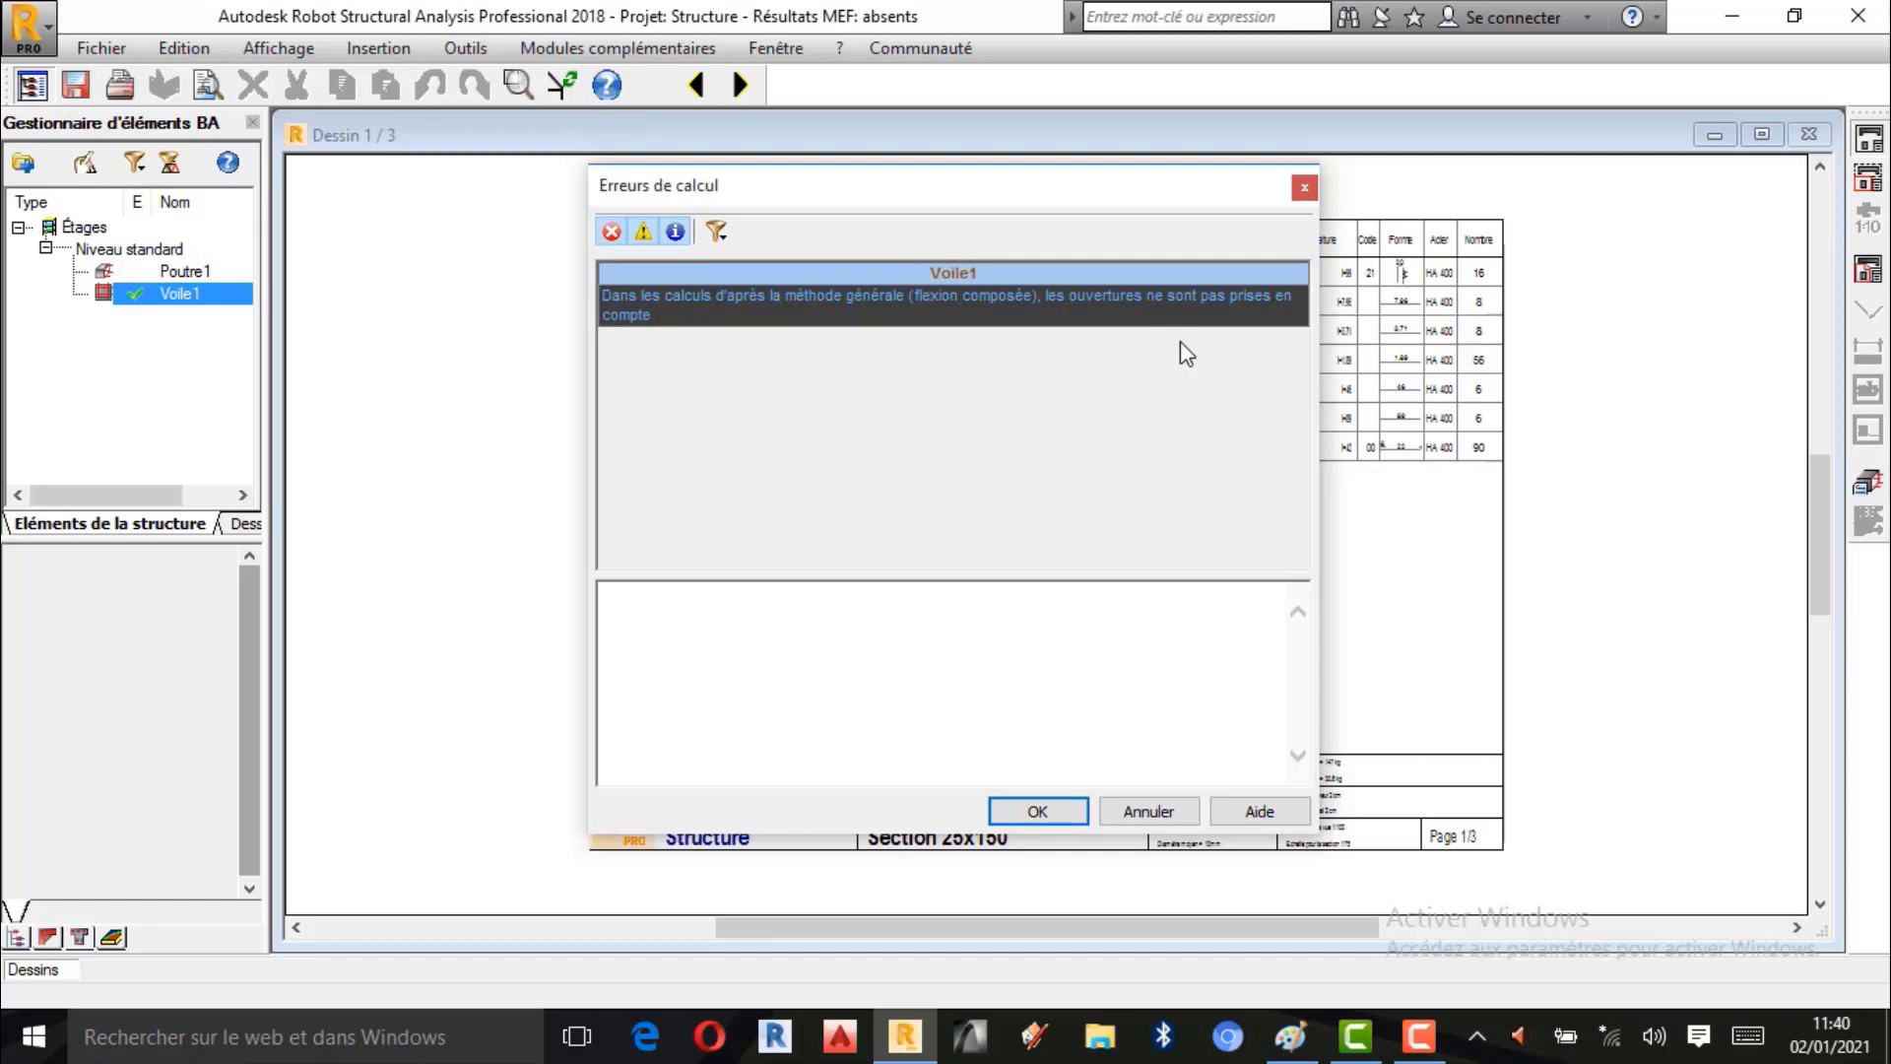
pyautogui.click(1040, 812)
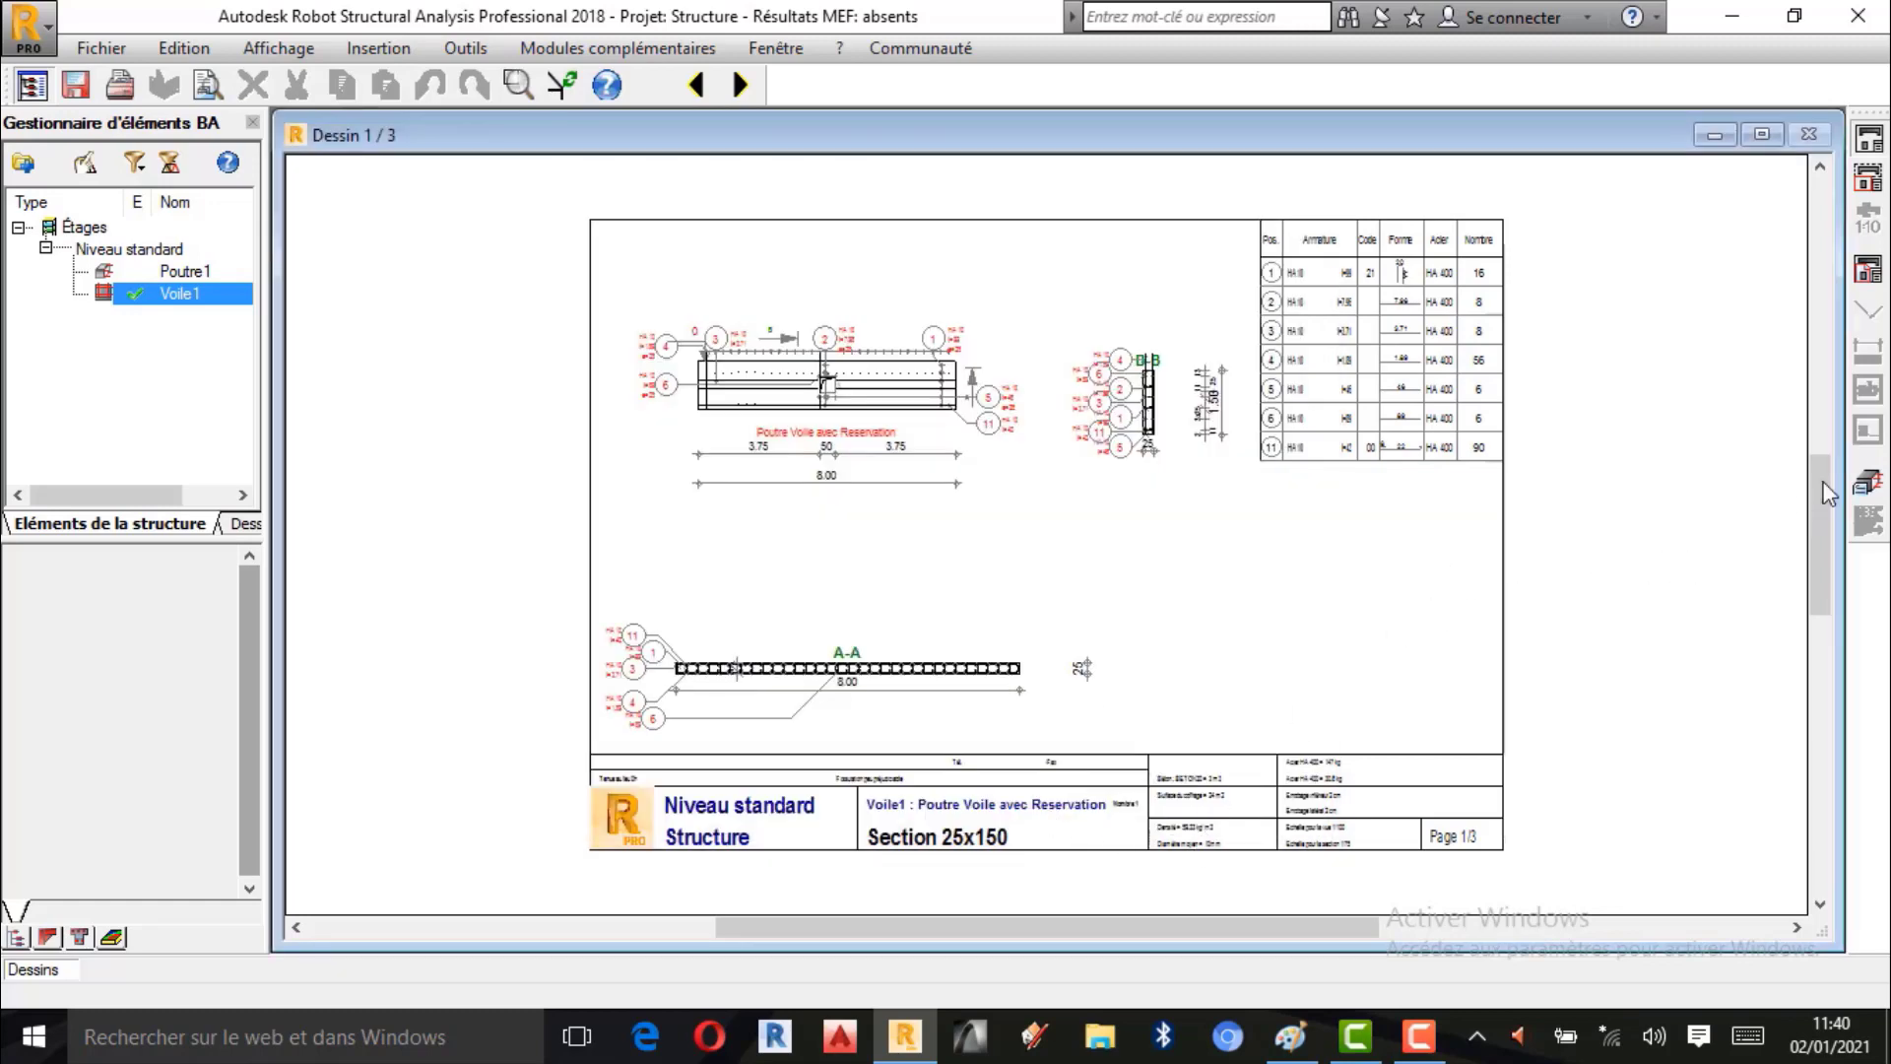
pyautogui.click(1868, 484)
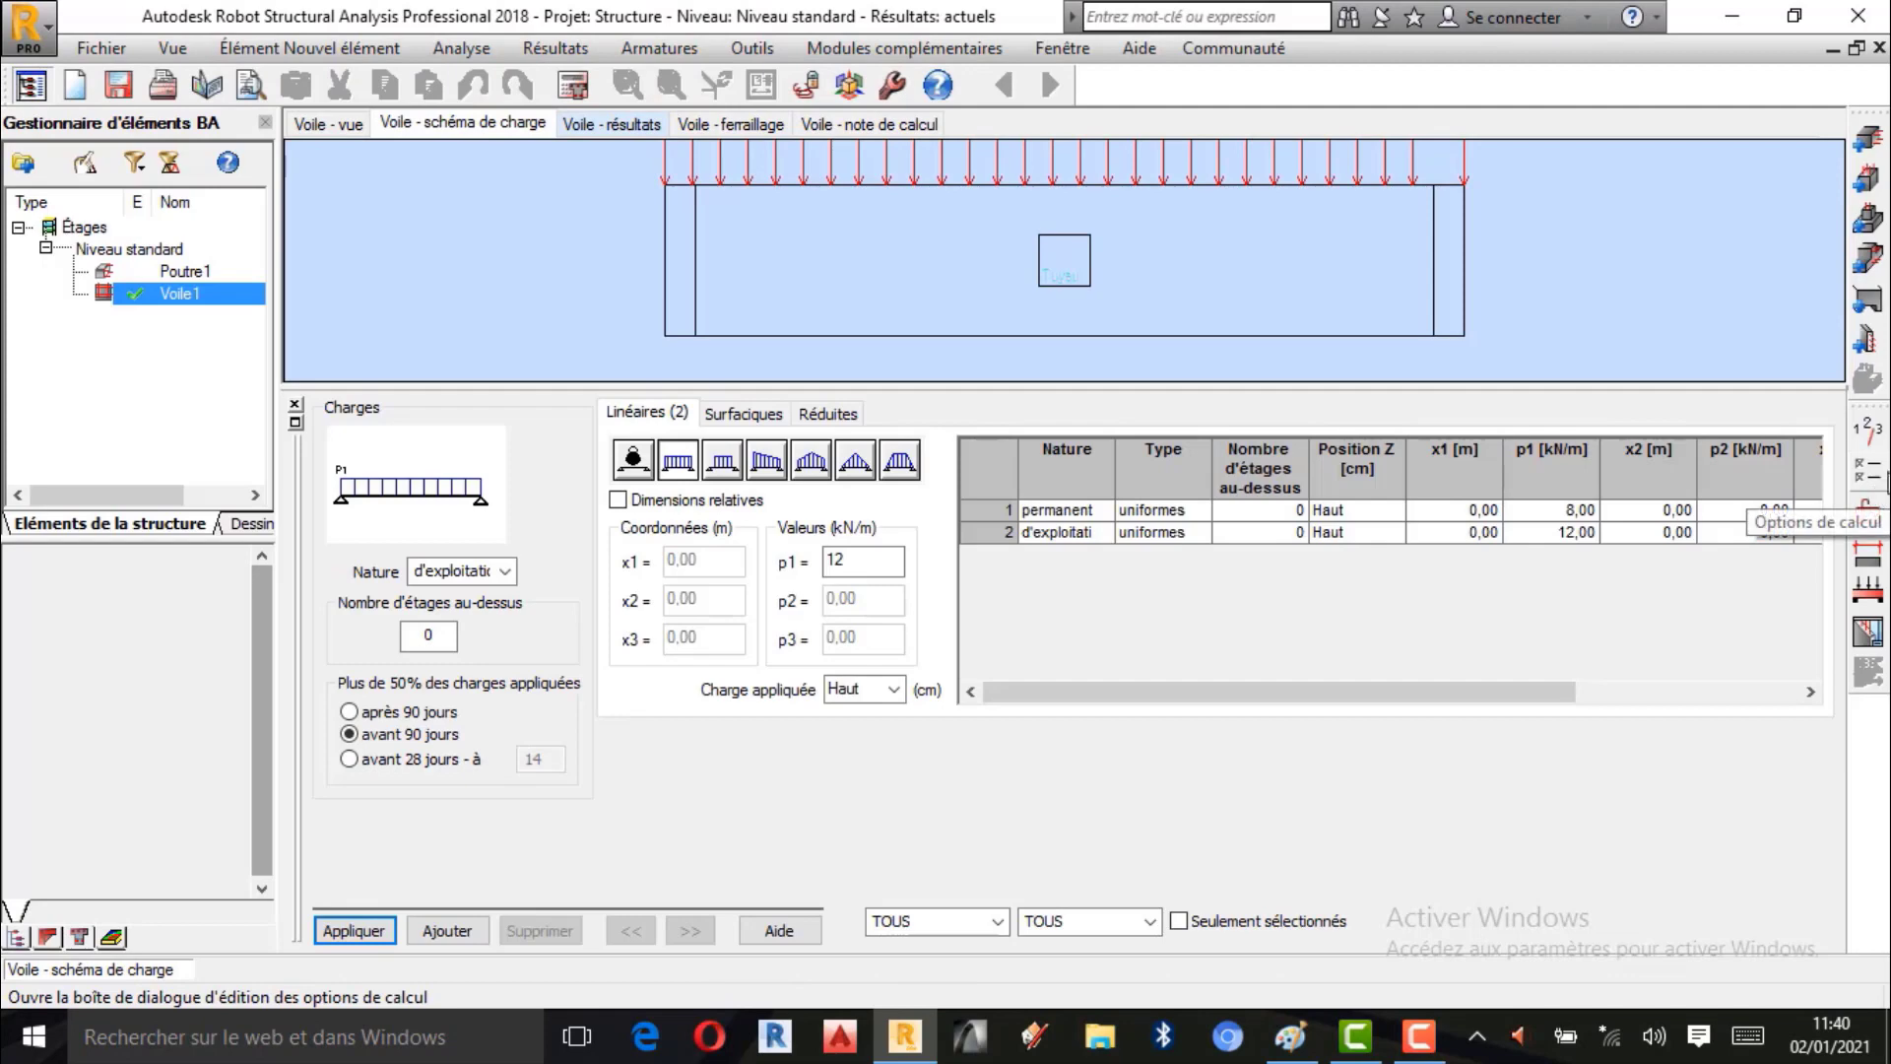
# Set the calculation method to Simplifiée in the calculation options.
pyautogui.click(1877, 477)
pyautogui.click(589, 116)
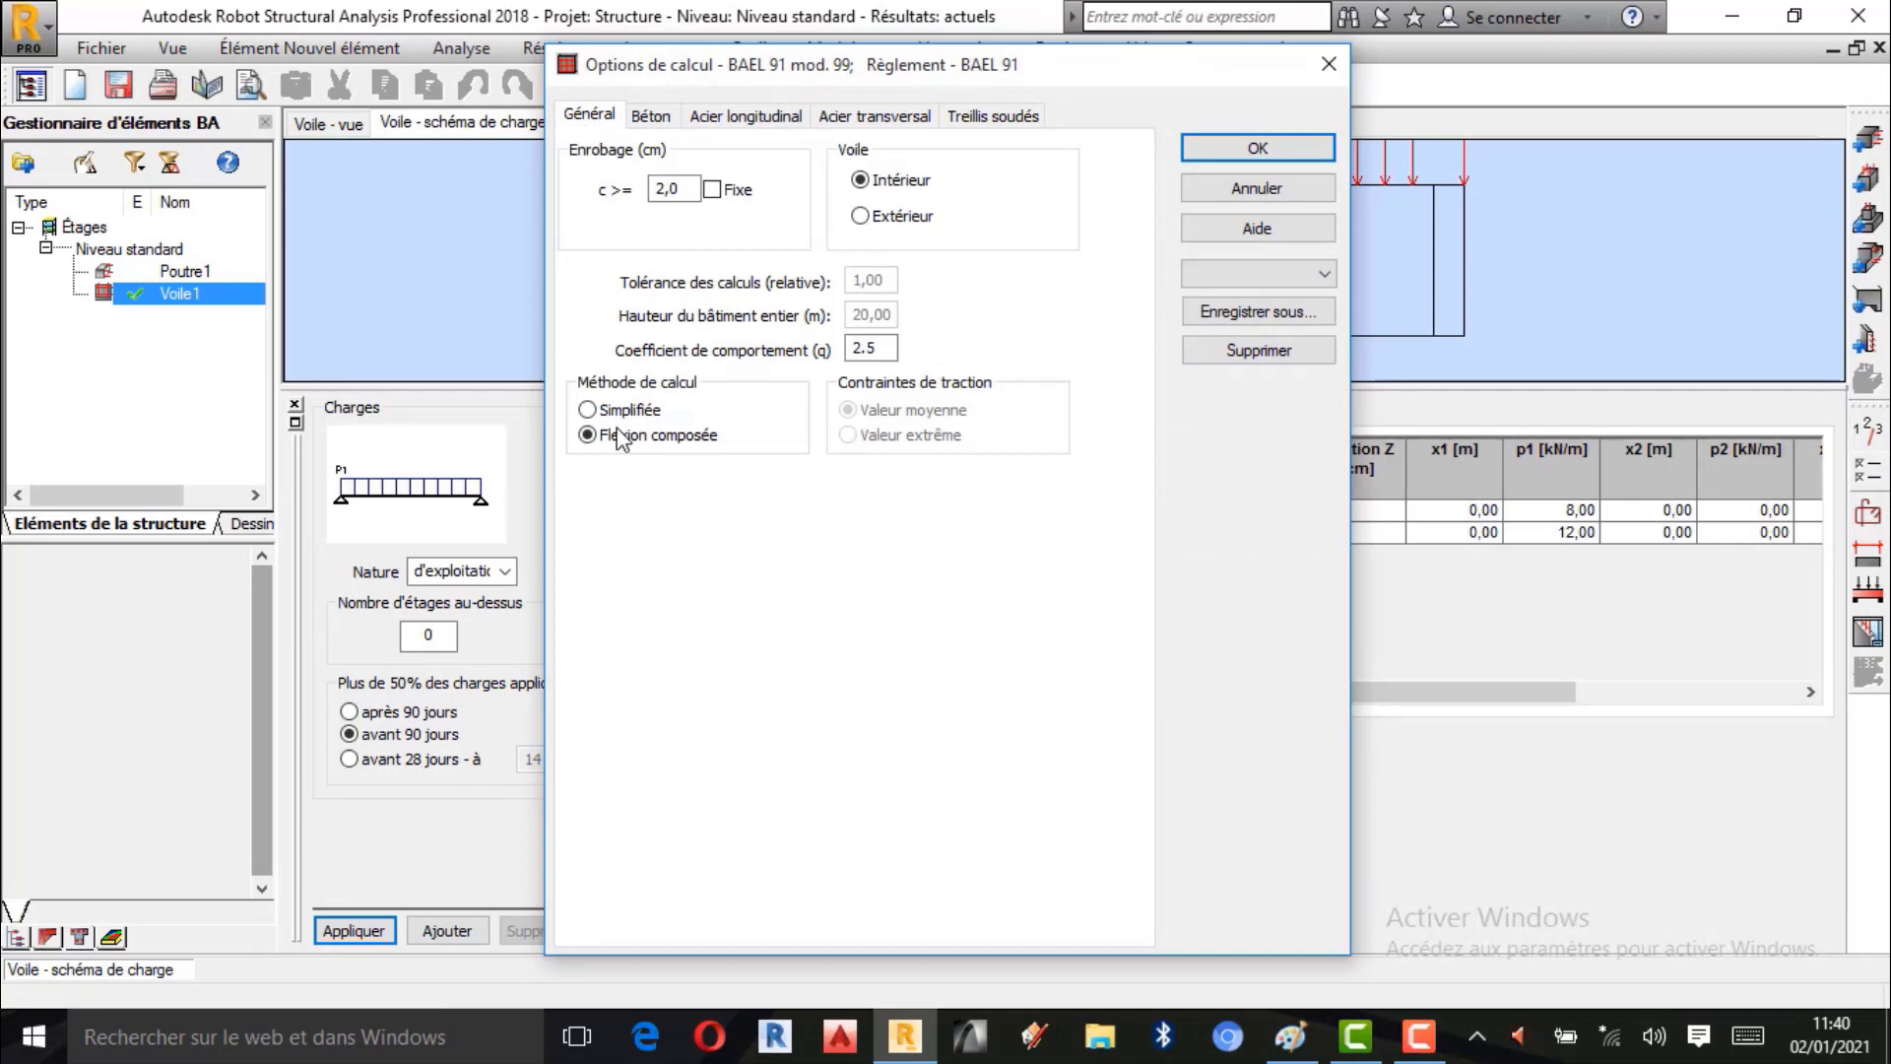
pyautogui.click(589, 410)
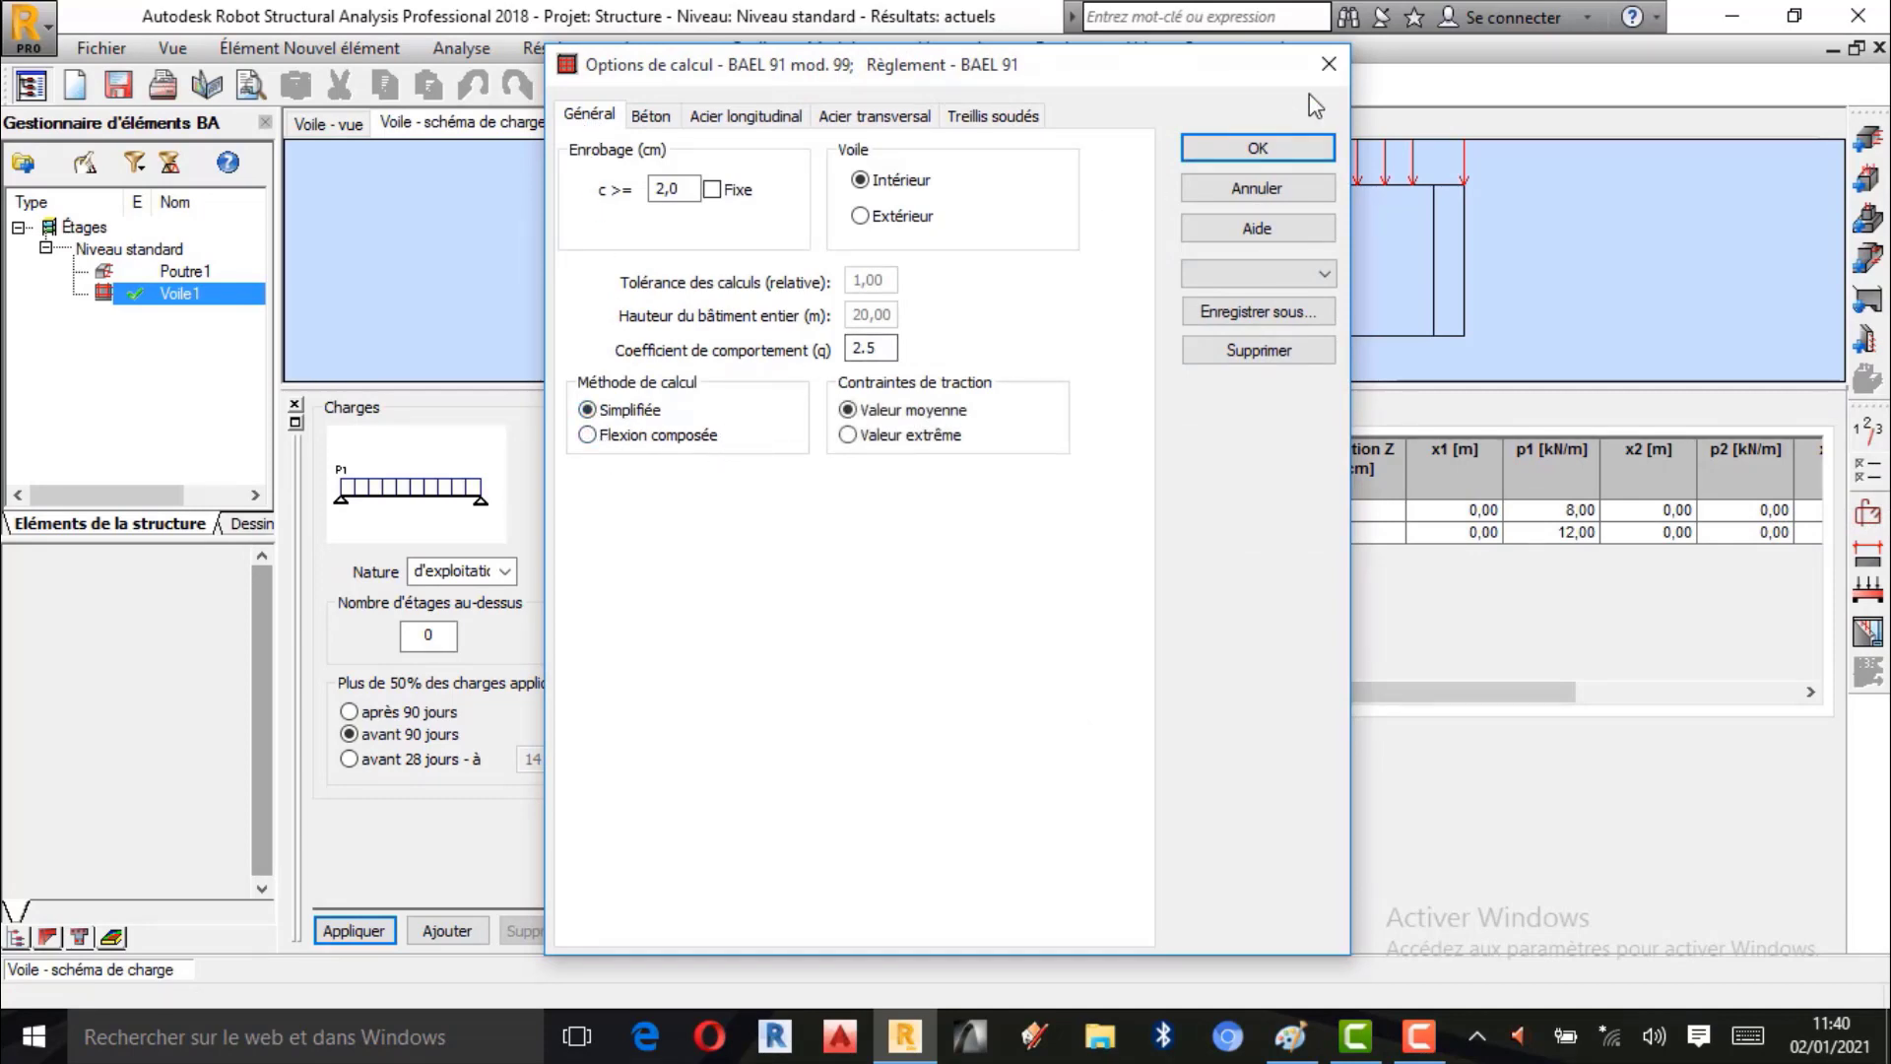
pyautogui.click(1258, 147)
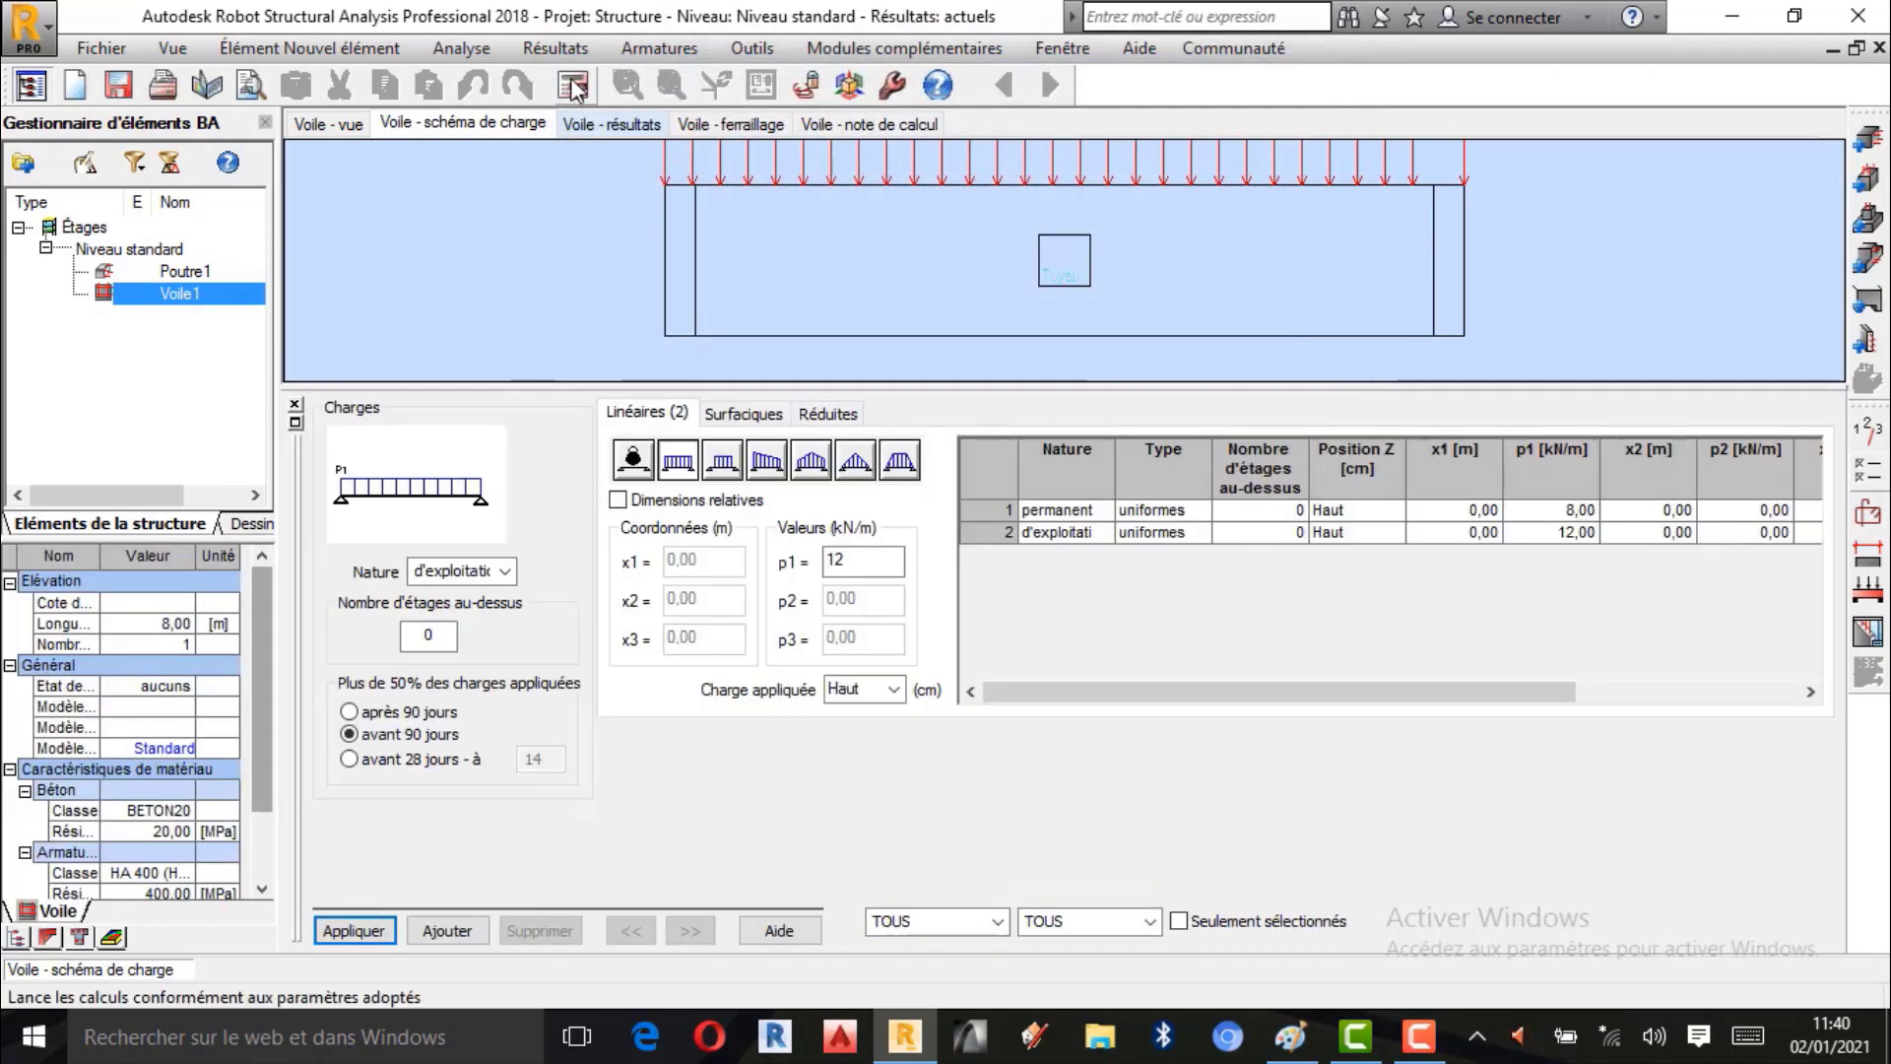
# Run the calculation with the simplified method and return to the load diagram view.
pyautogui.click(627, 86)
pyautogui.click(1046, 645)
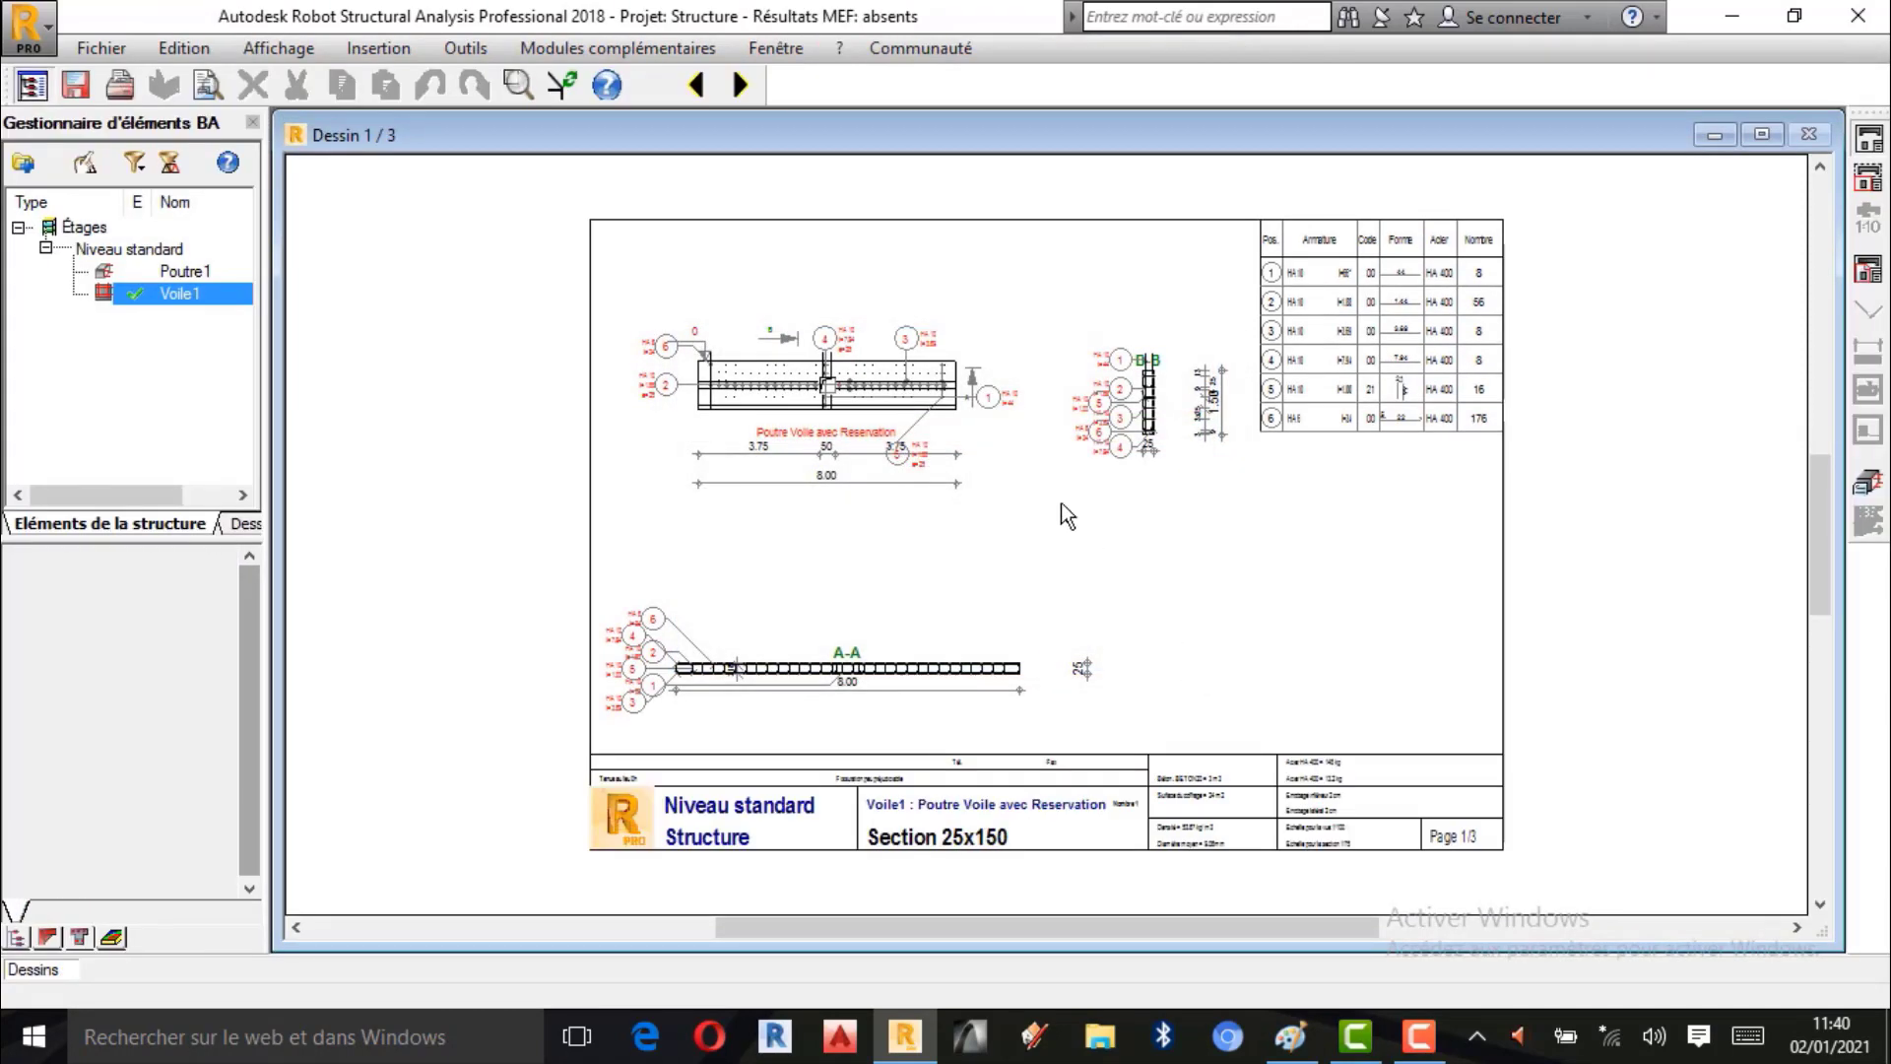
pyautogui.click(1864, 480)
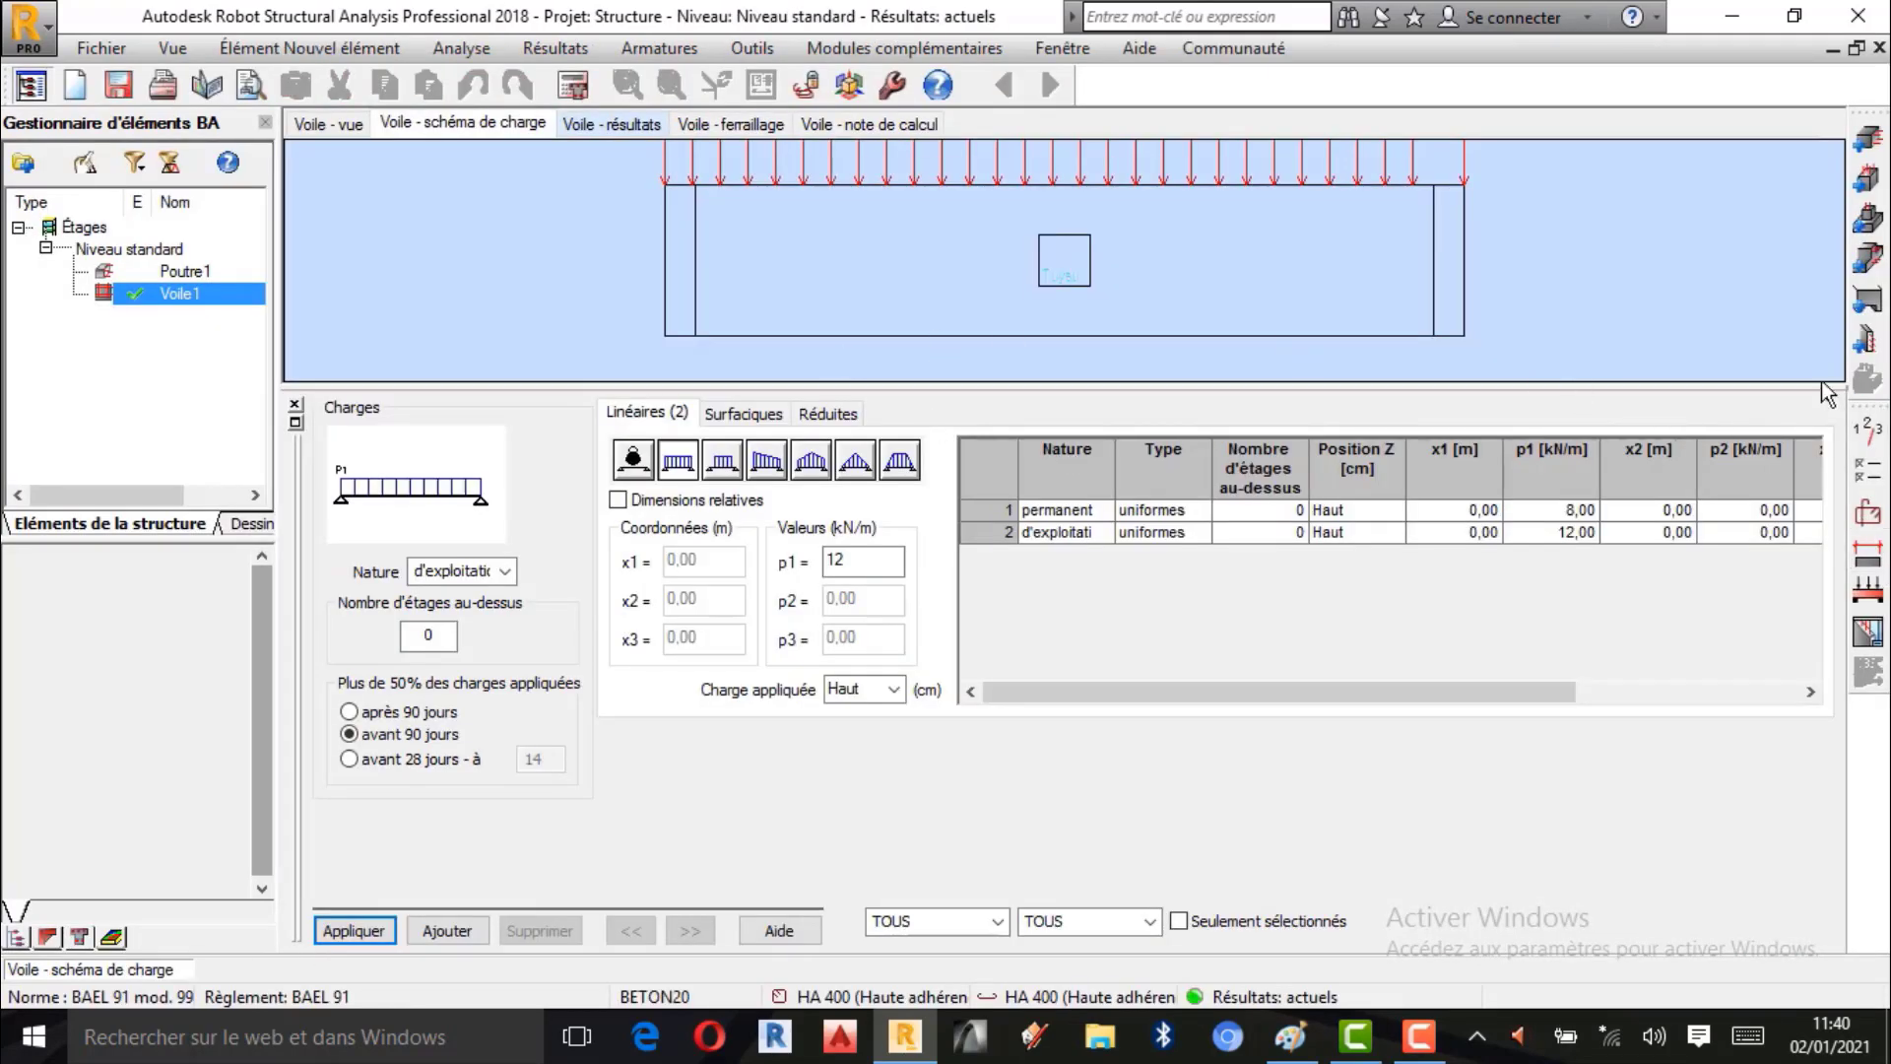
# Switch the calculation method back to Flexion composée.
pyautogui.click(1871, 475)
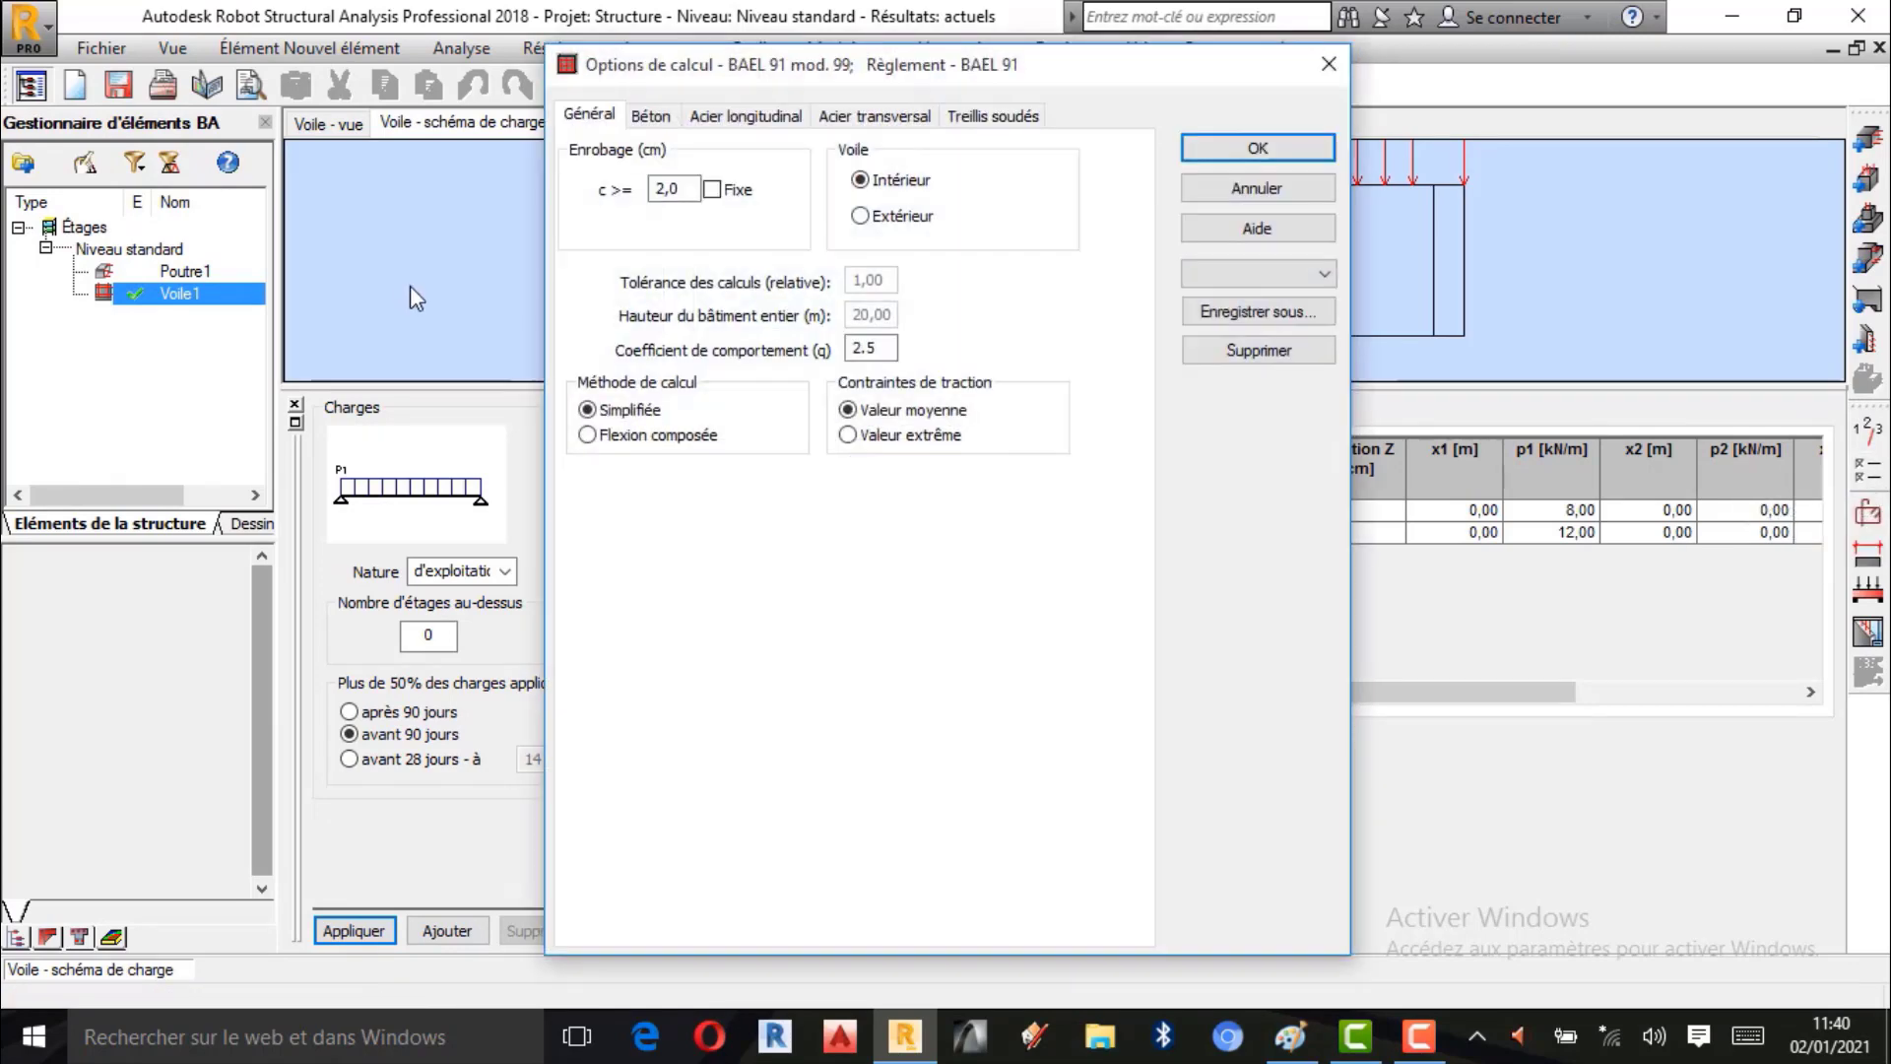
pyautogui.click(605, 436)
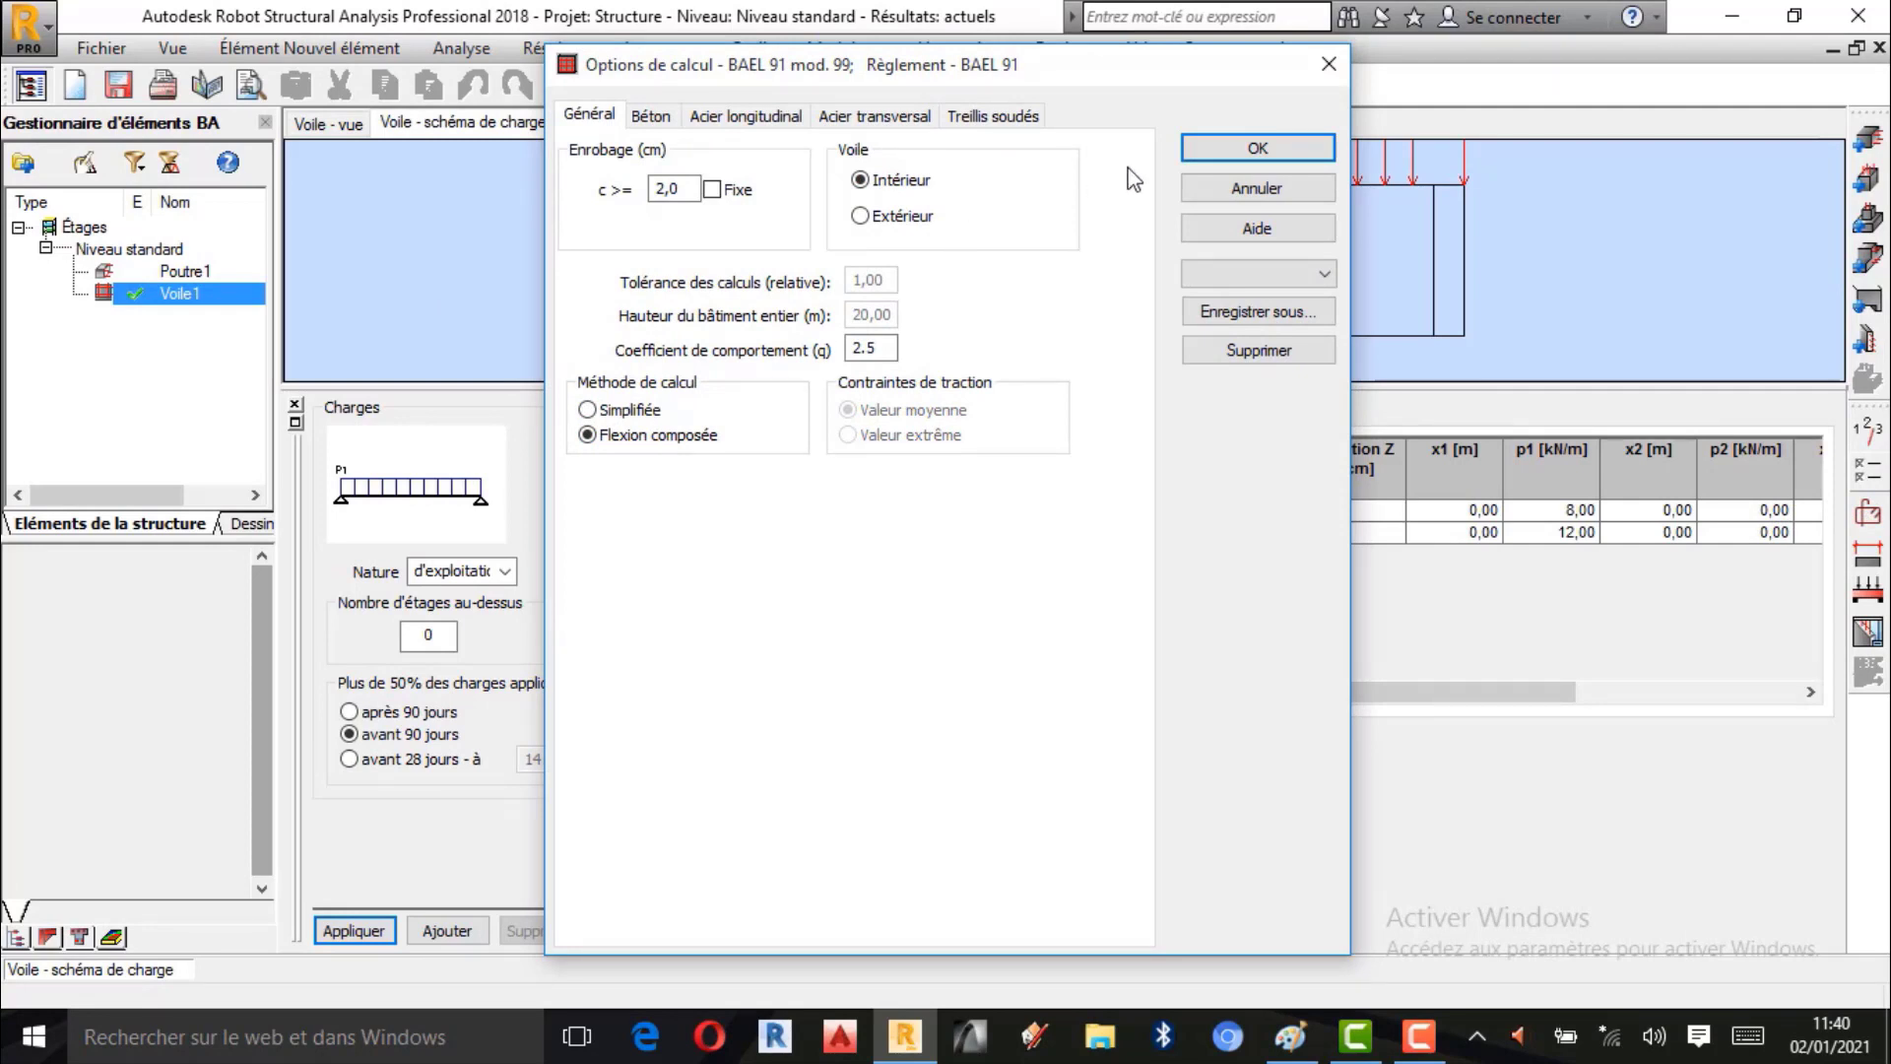
pyautogui.click(1259, 148)
# Calculate Voile1 with drawings generated, dismiss the openings warning, and return to the load diagram.
pyautogui.click(572, 85)
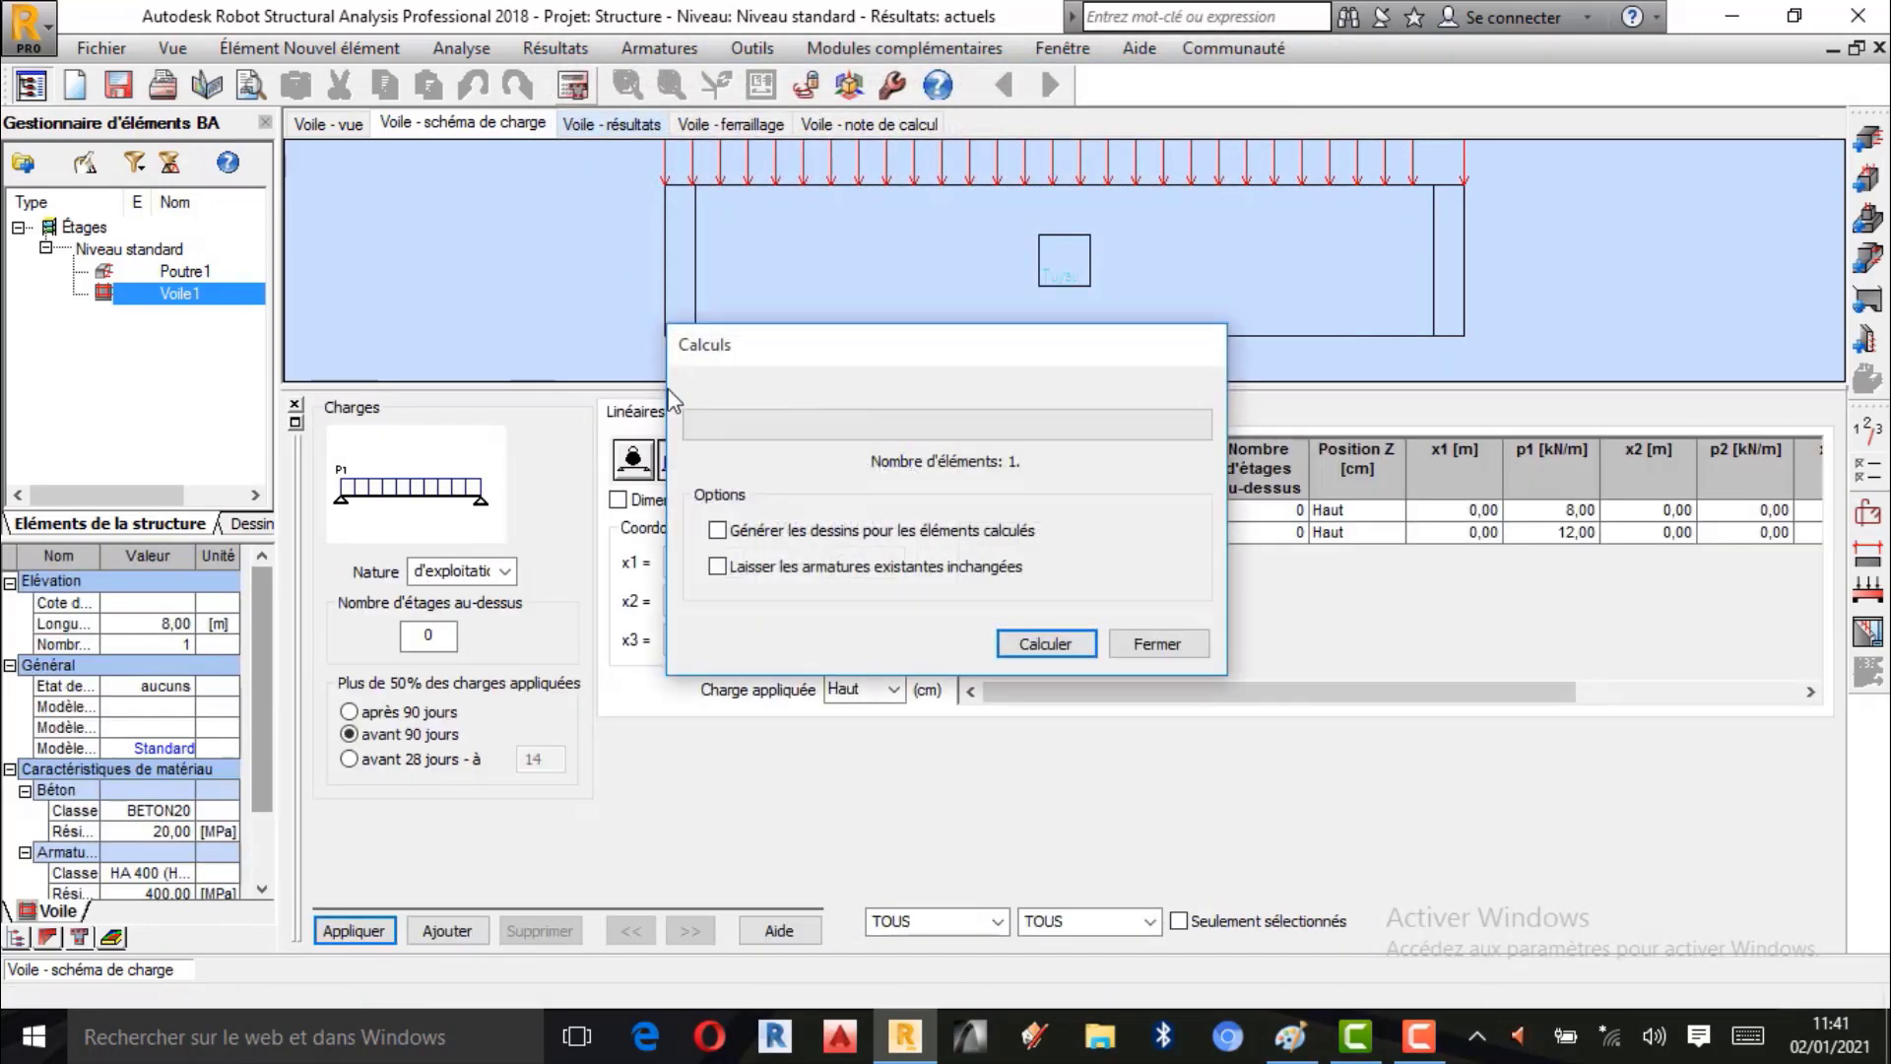
pyautogui.click(743, 530)
pyautogui.click(1047, 644)
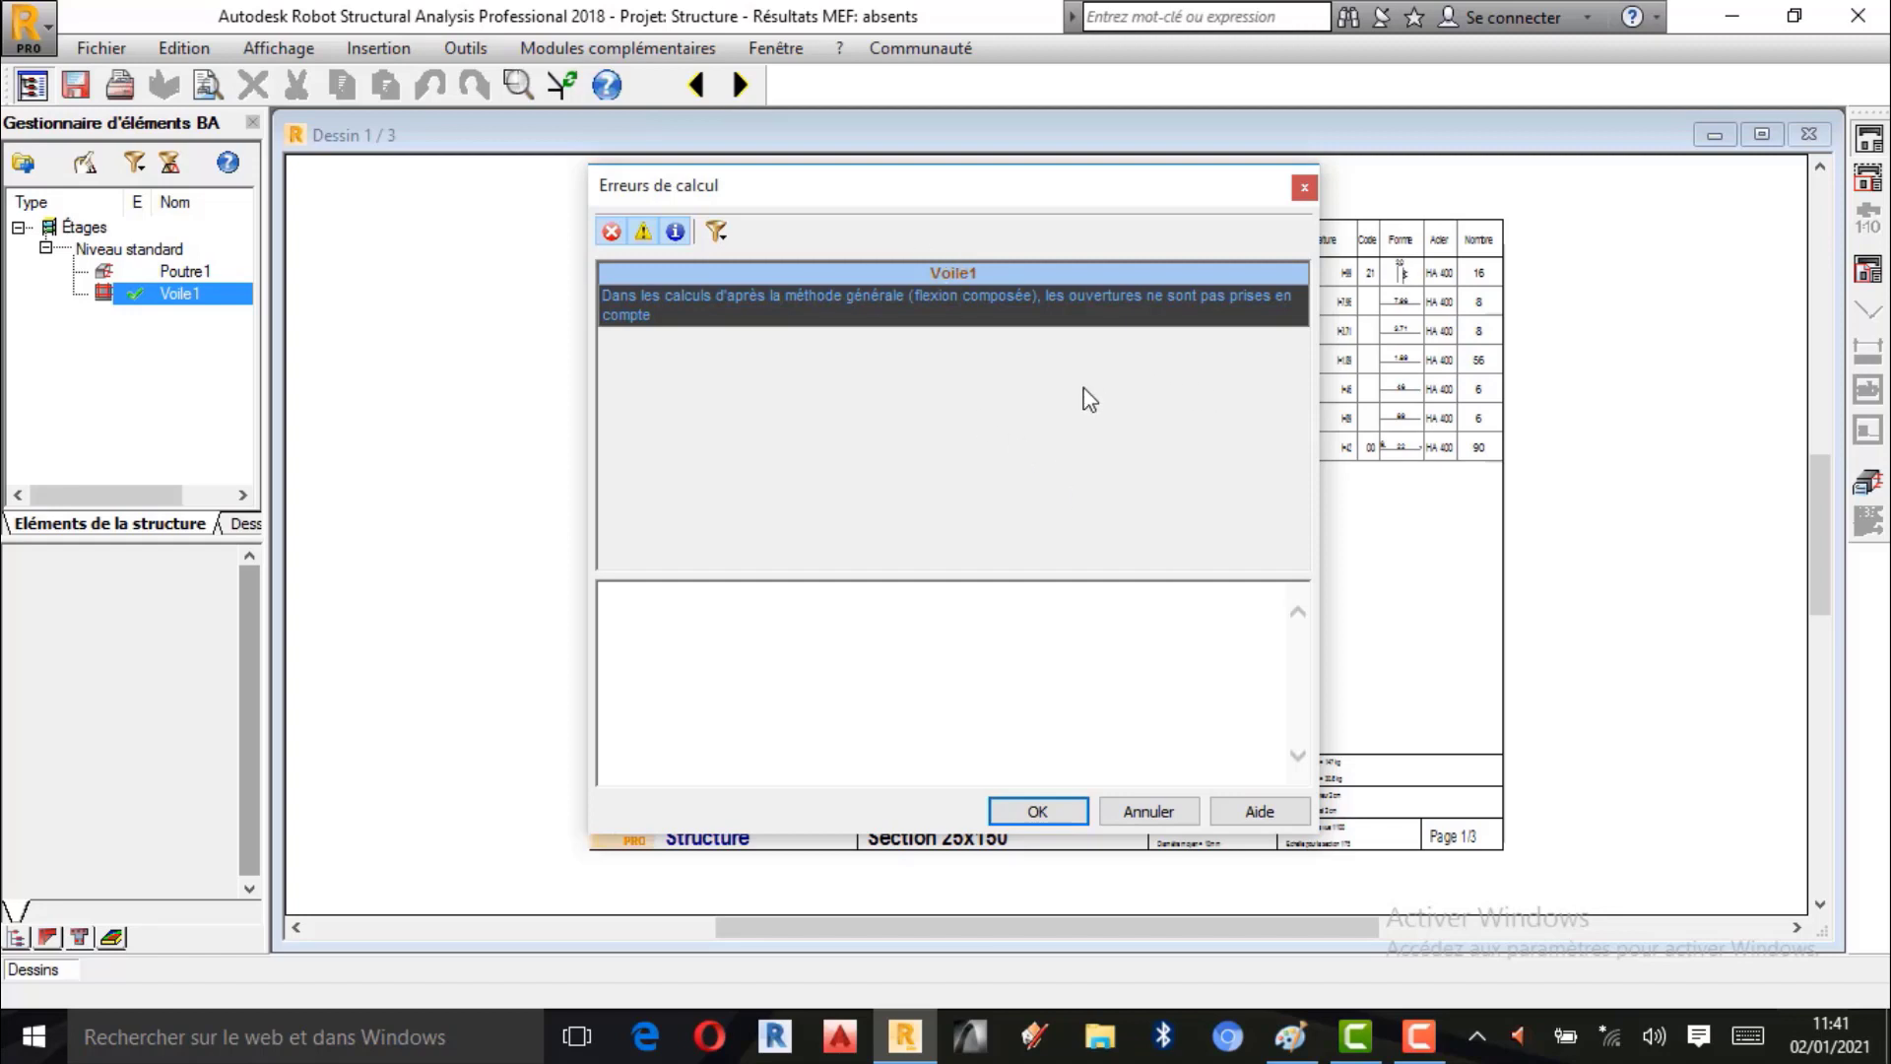
pyautogui.click(1038, 814)
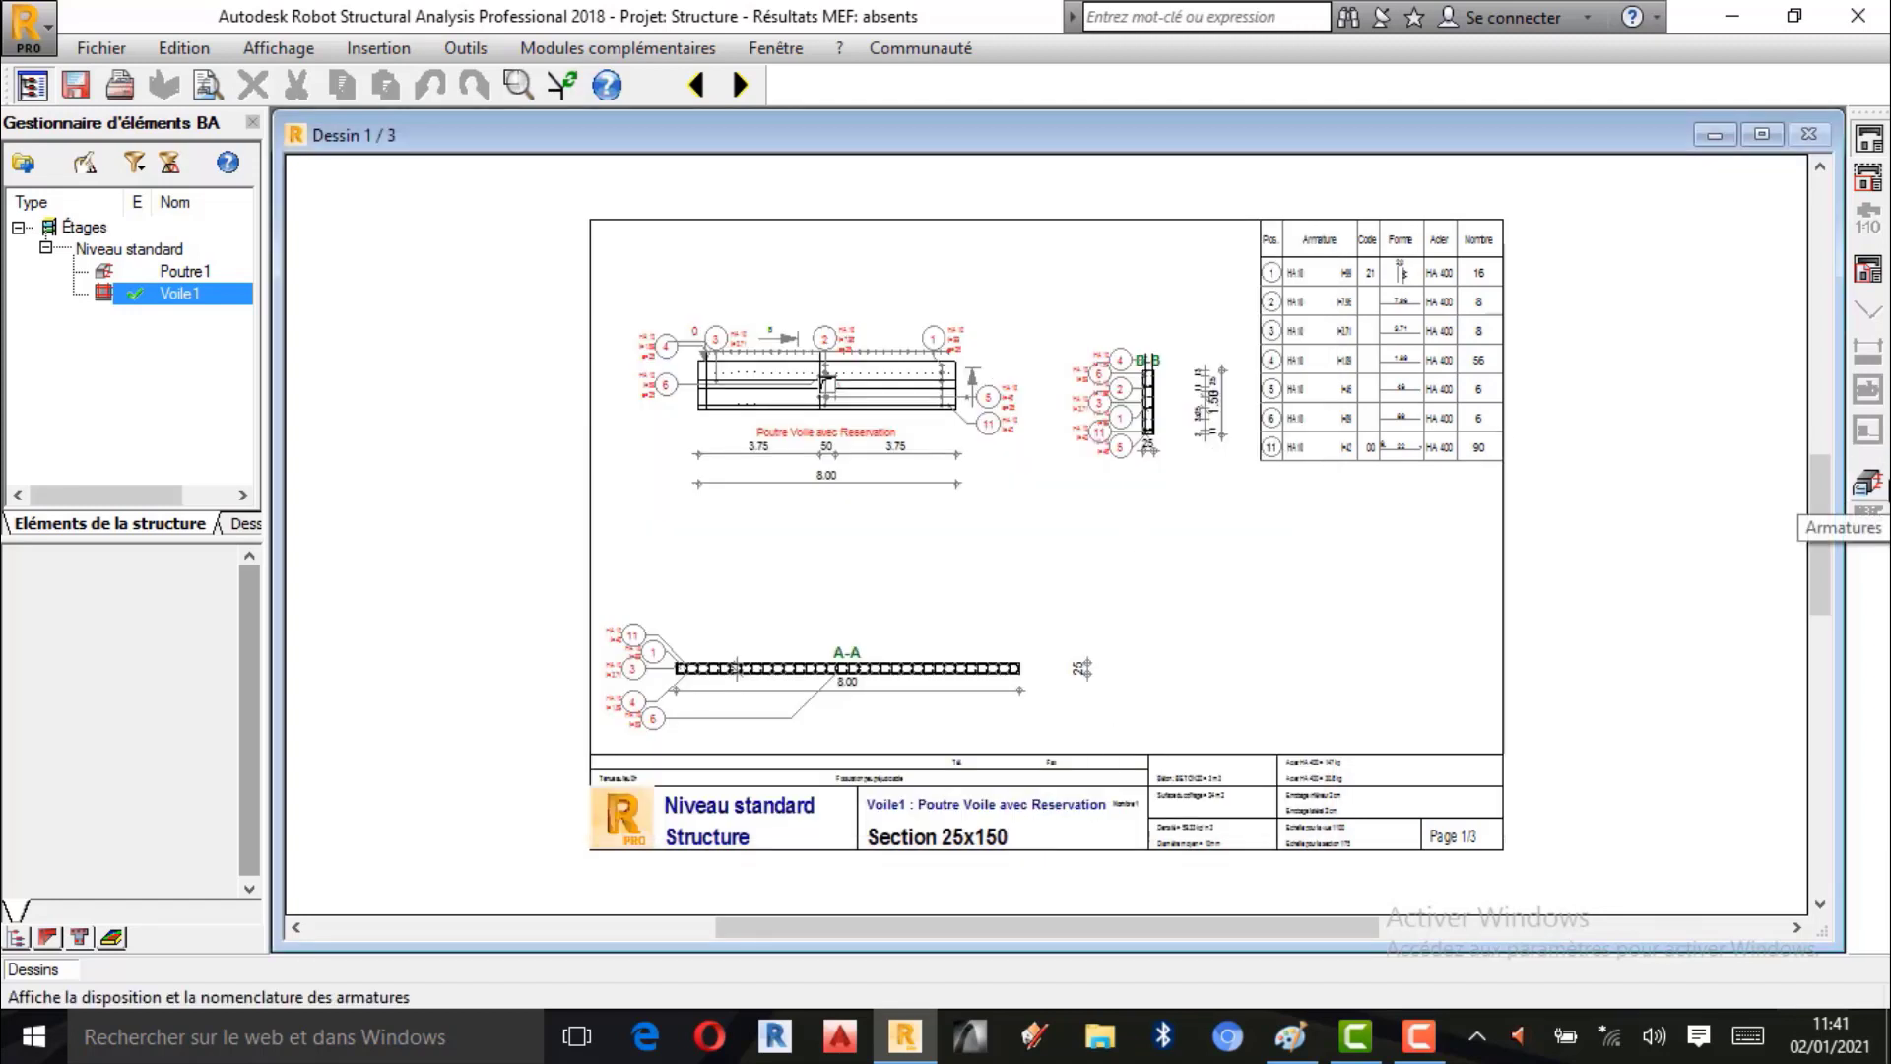
pyautogui.click(1874, 445)
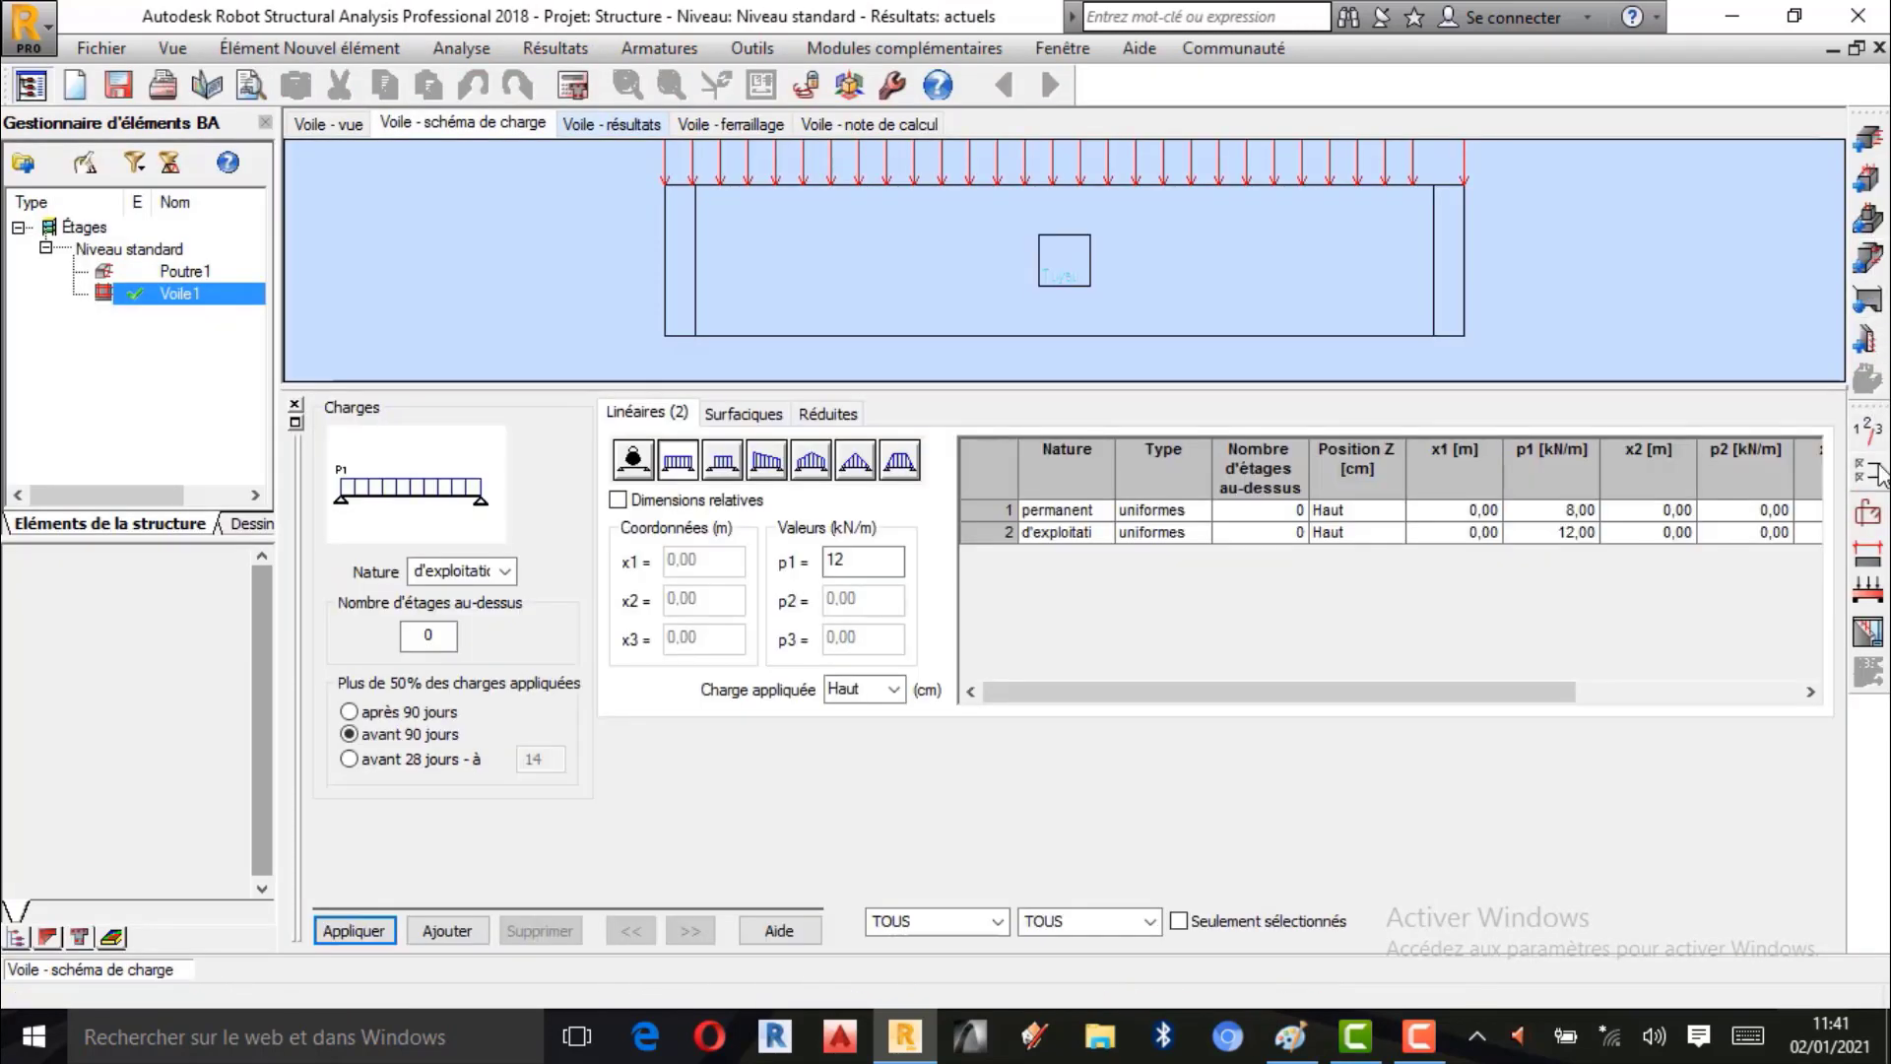
# Switch the calculation method to Simplifiée in the calculation options.
pyautogui.click(1877, 484)
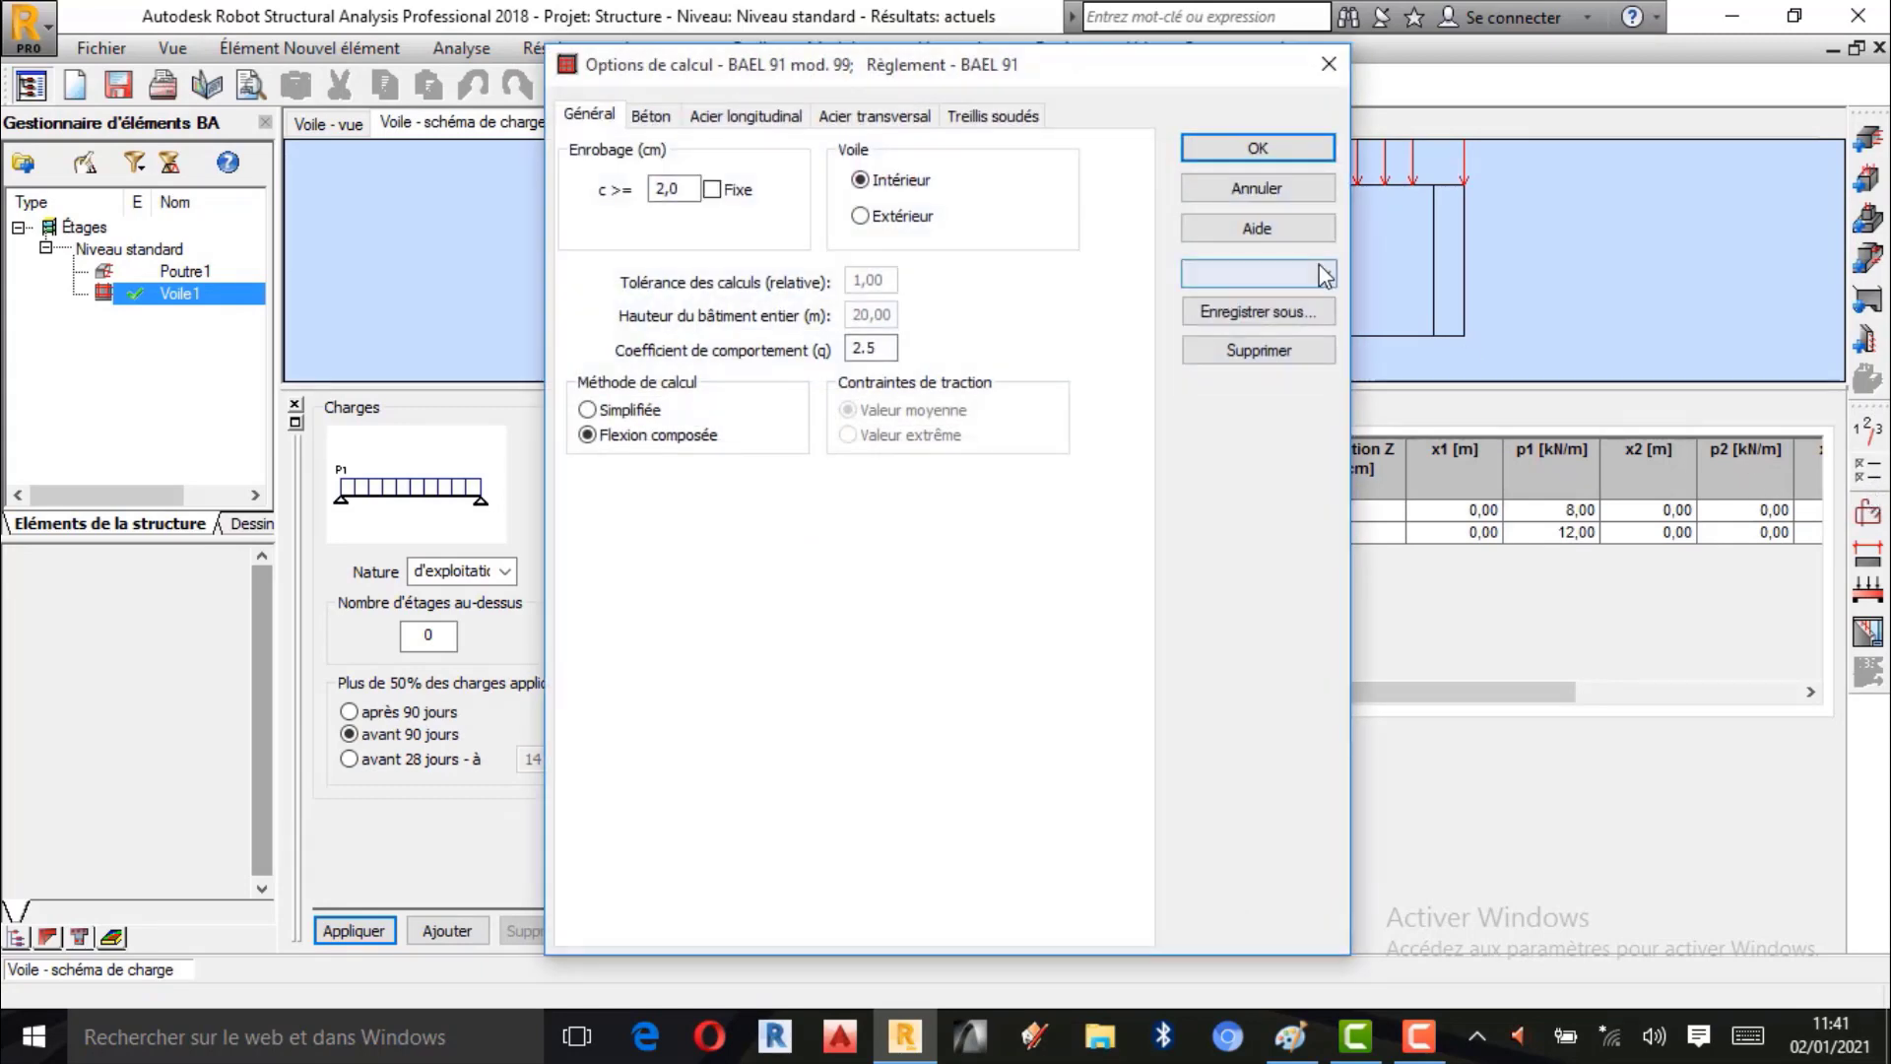
pyautogui.click(589, 410)
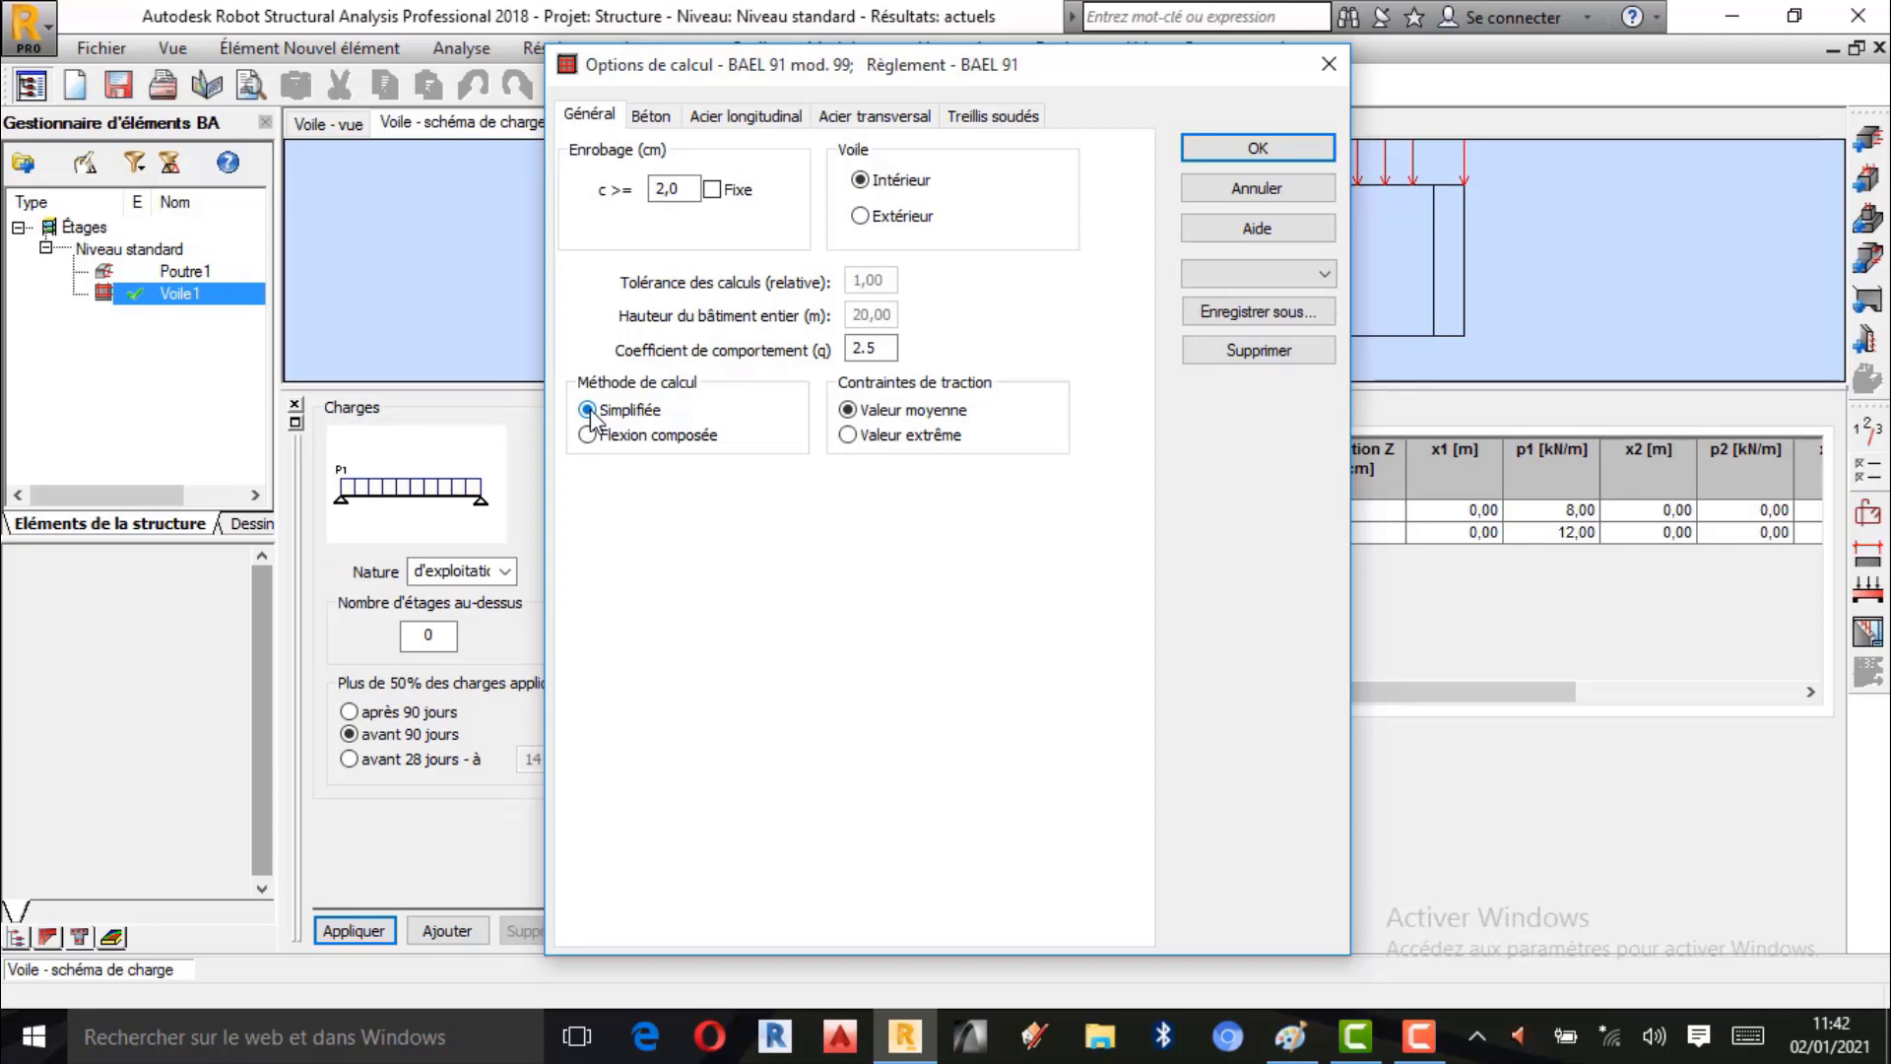
pyautogui.click(1270, 150)
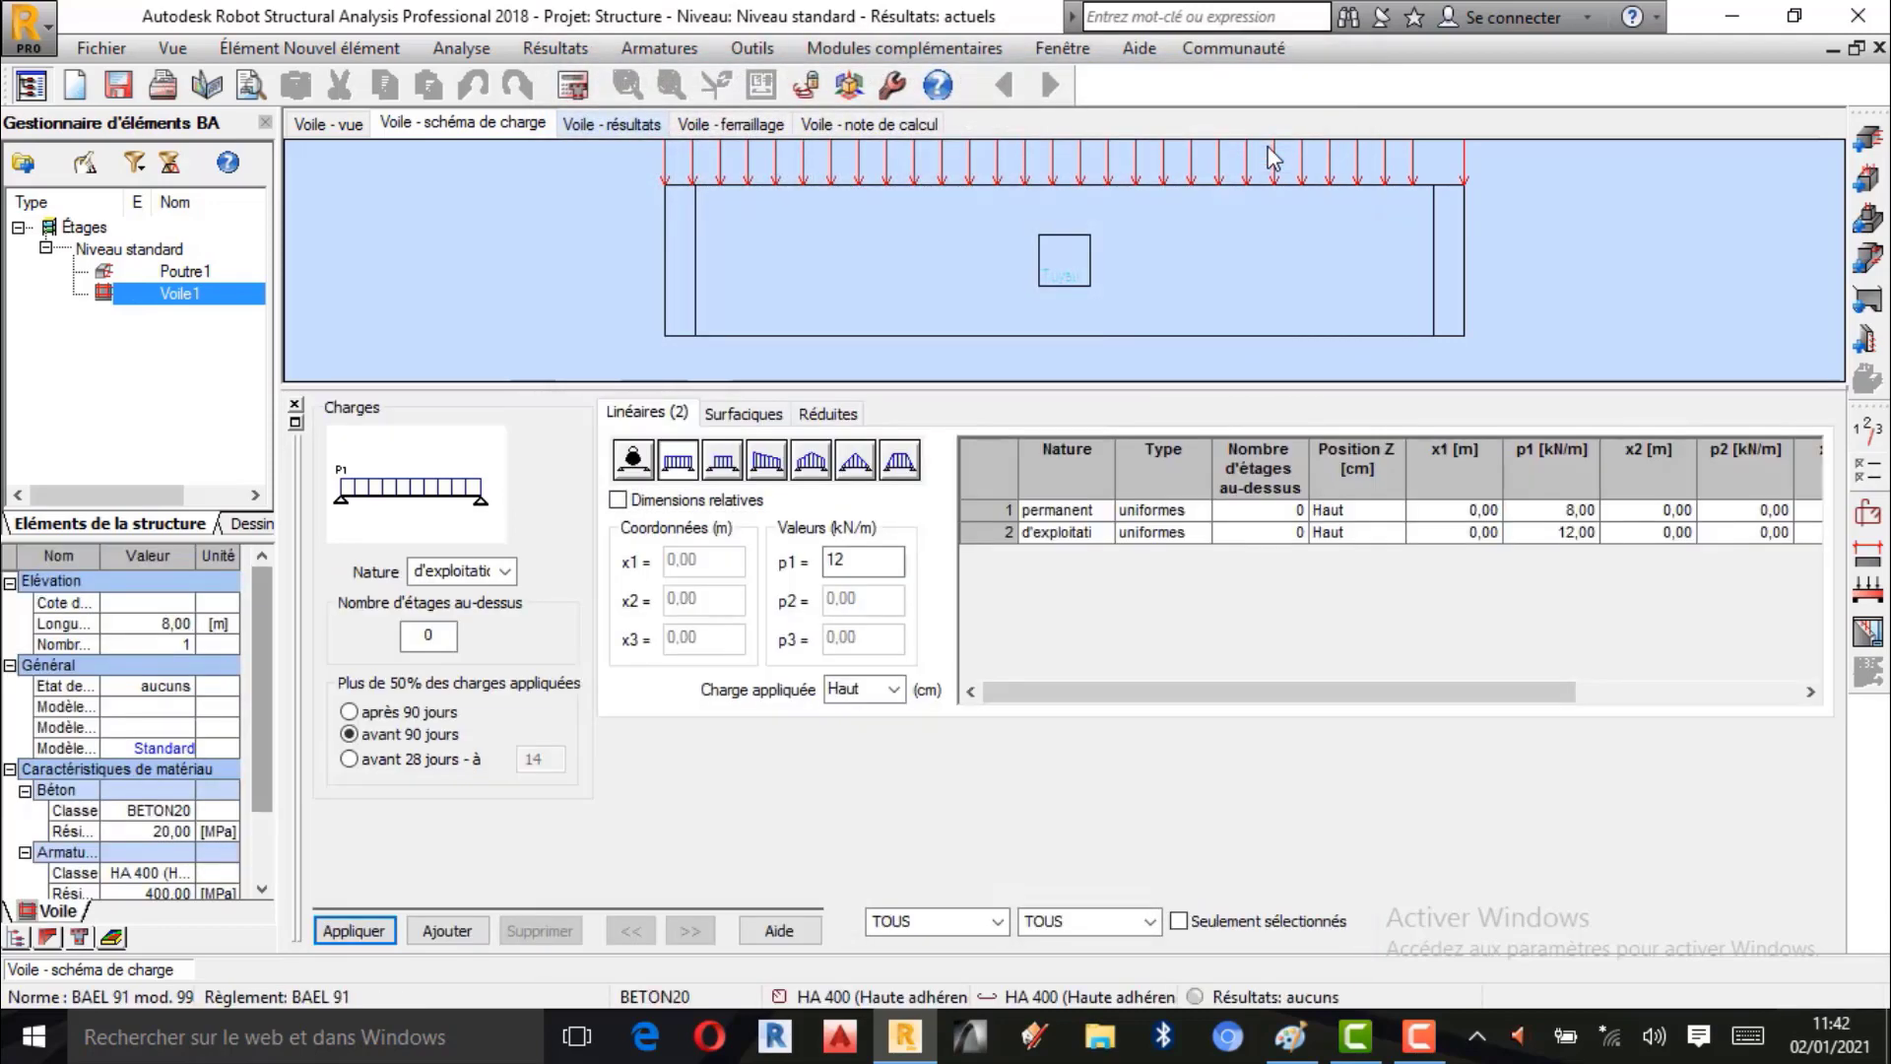
# Run the simplified calculation and zoom around the resulting 25x150 drawing.
pyautogui.click(572, 85)
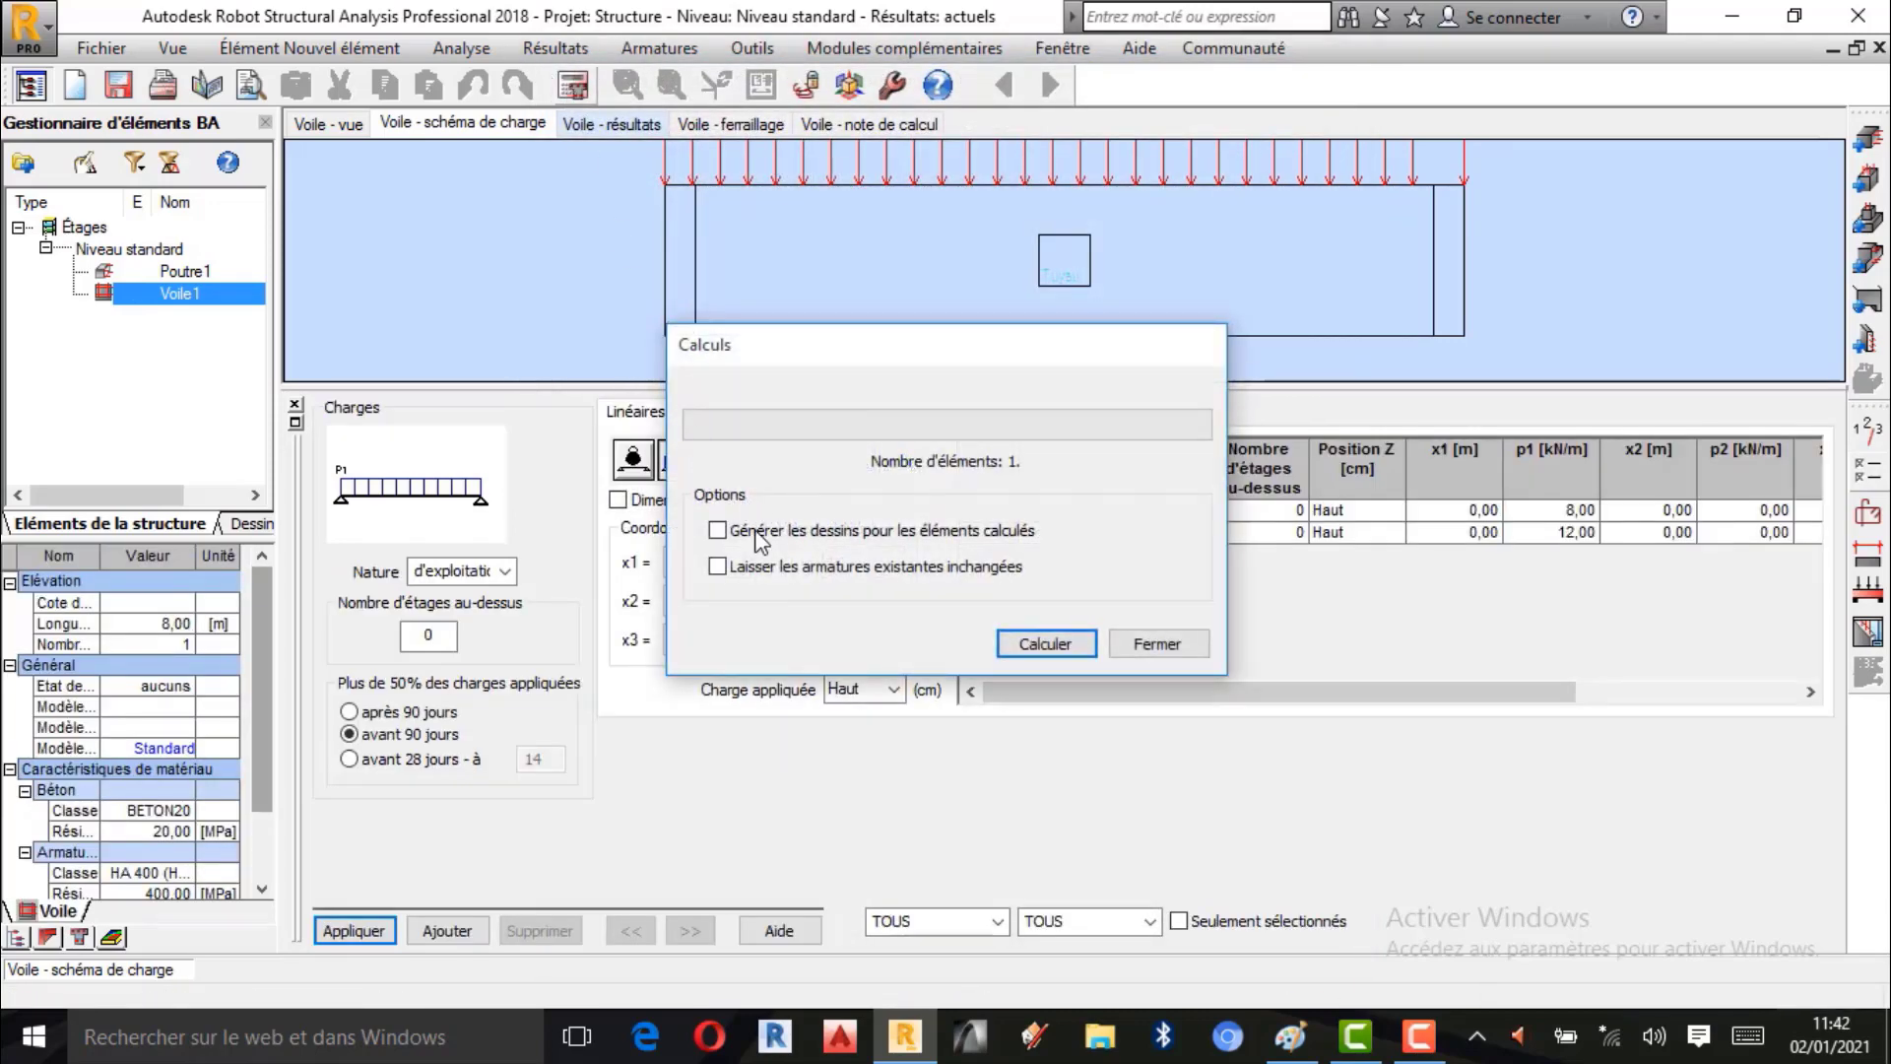
pyautogui.click(1034, 645)
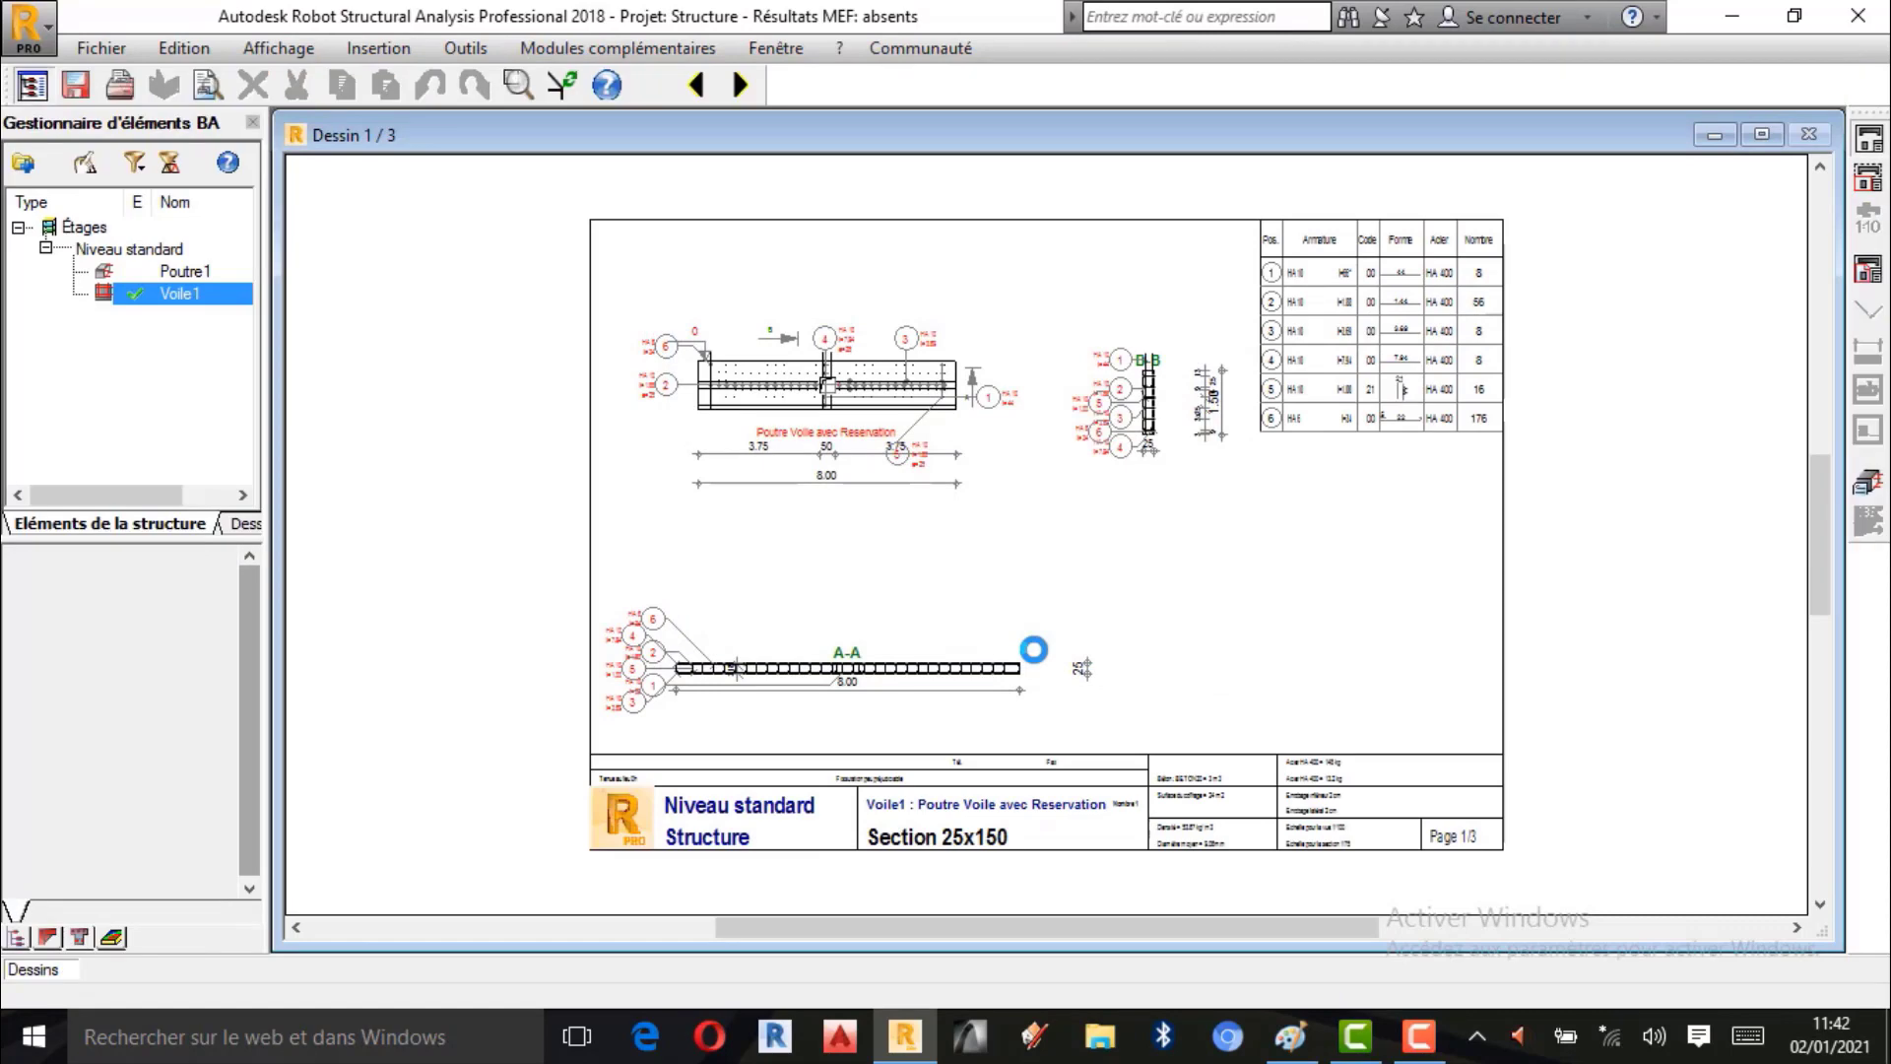
pyautogui.scroll(2, 872, 404)
pyautogui.scroll(1, 867, 402)
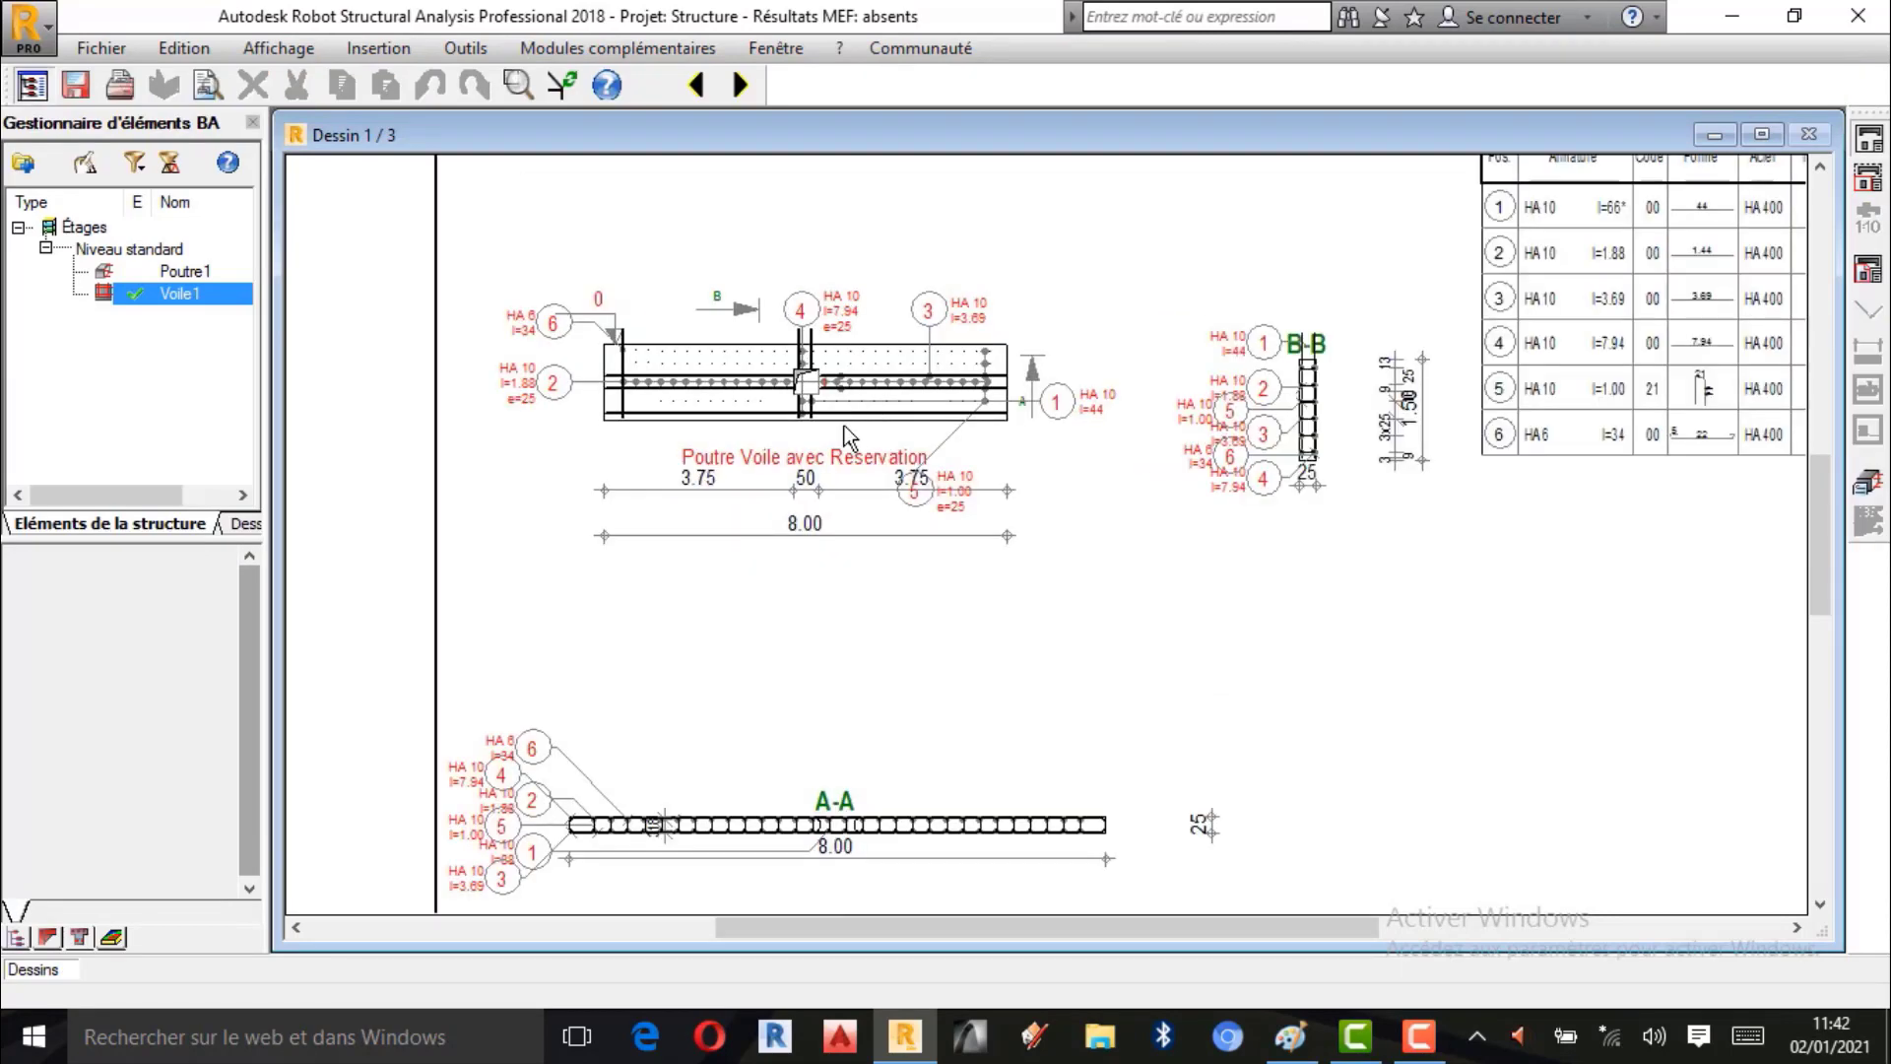
pyautogui.scroll(-2, 833, 416)
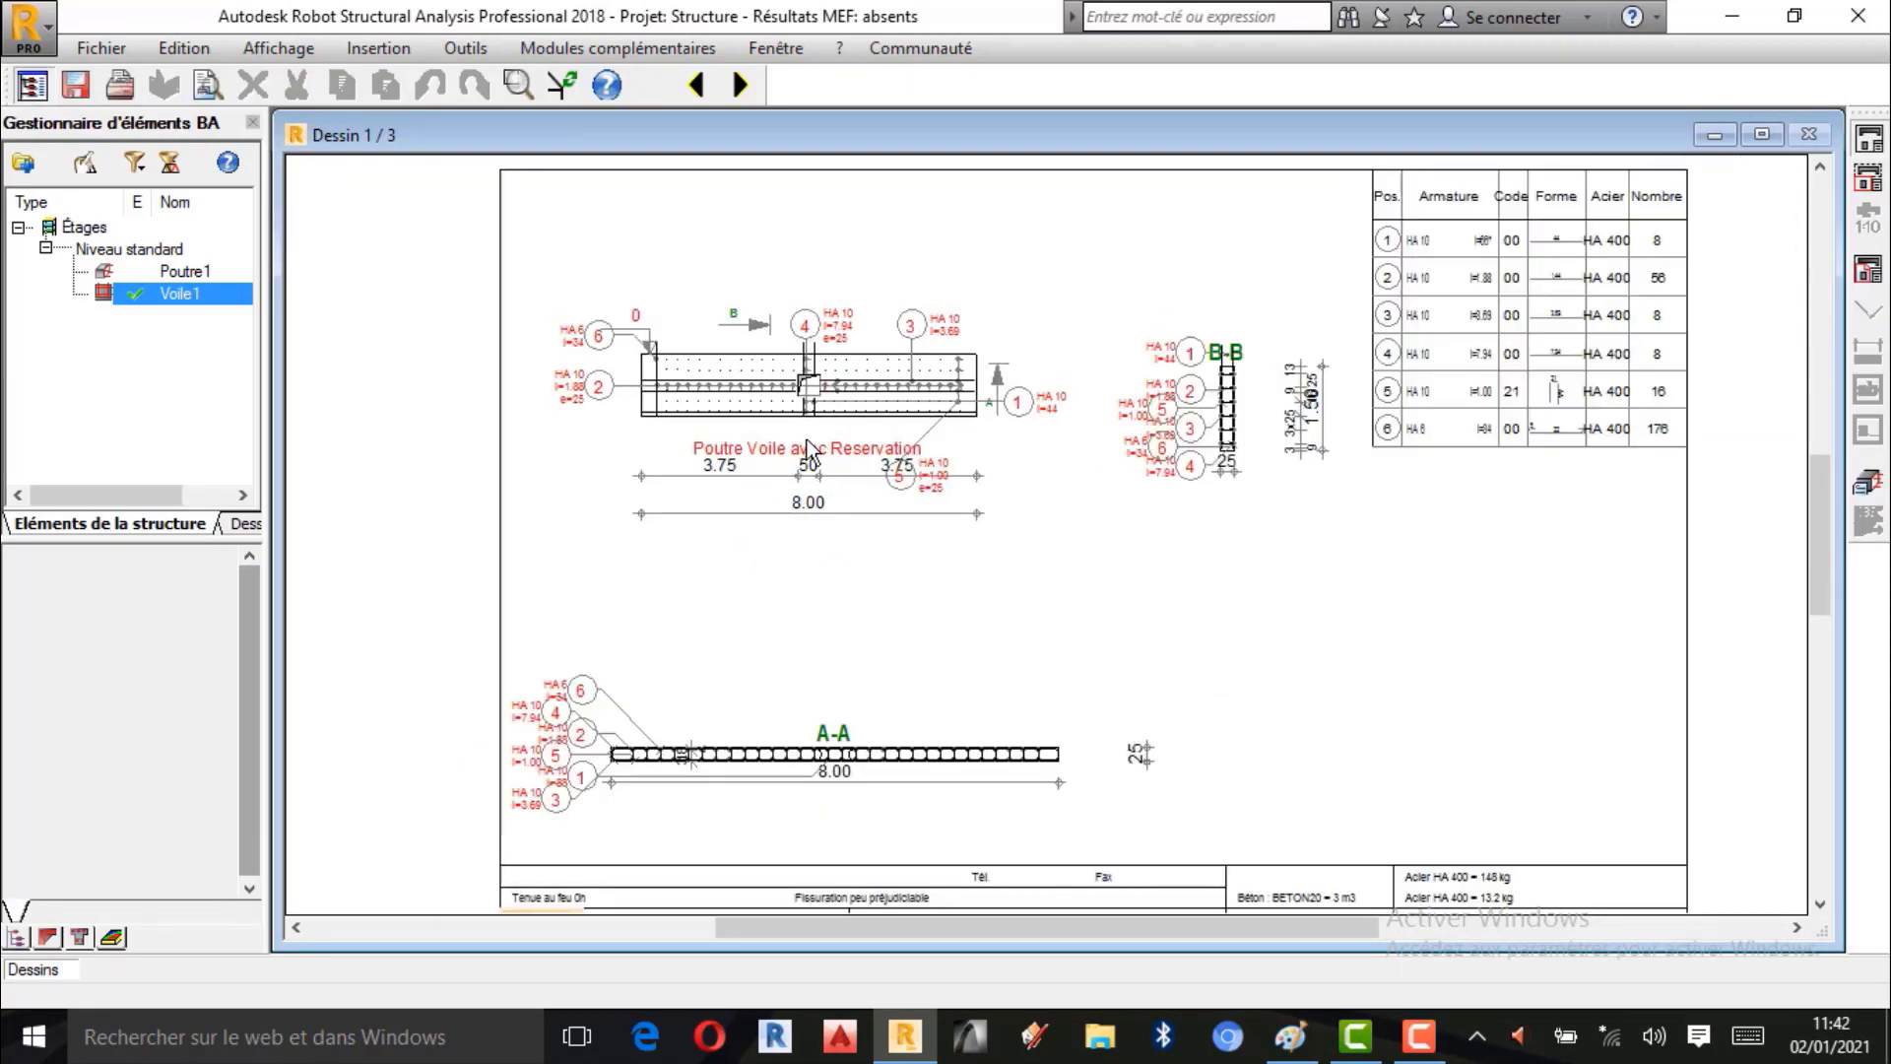
pyautogui.scroll(-1, 919, 376)
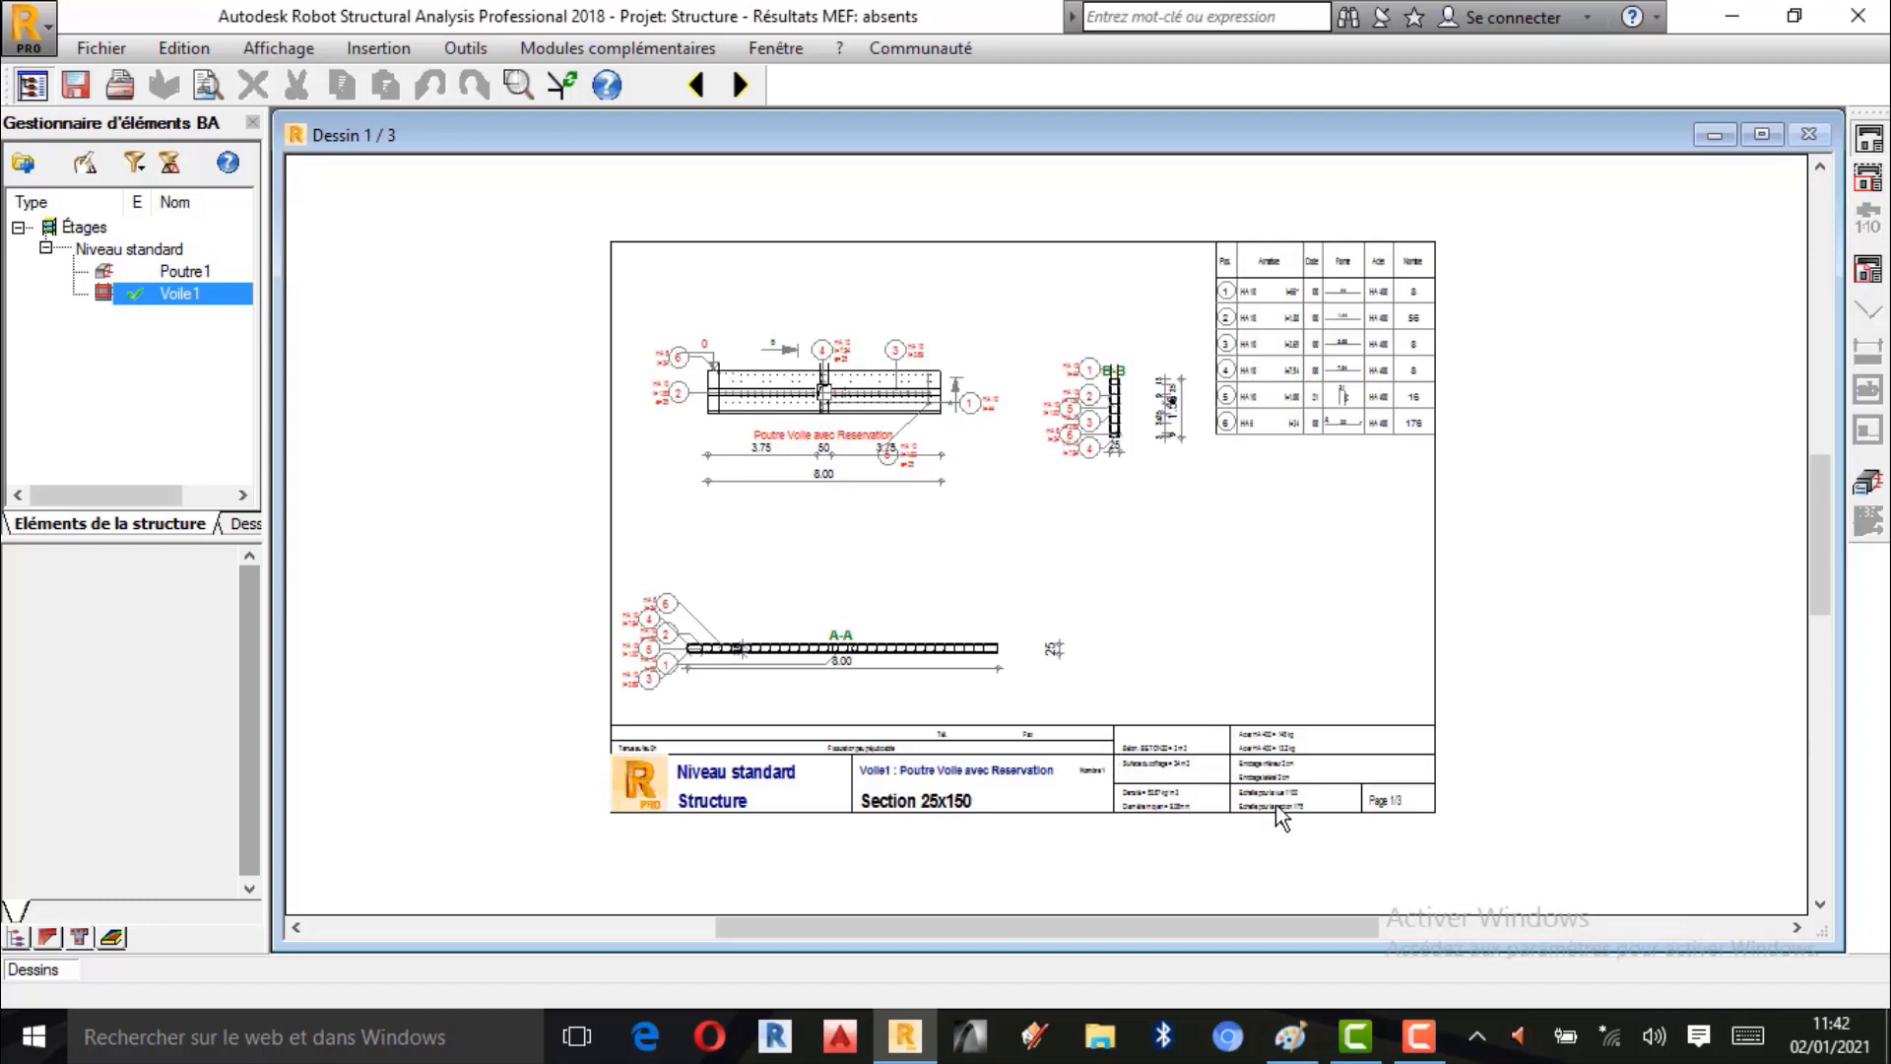
pyautogui.scroll(1, 978, 612)
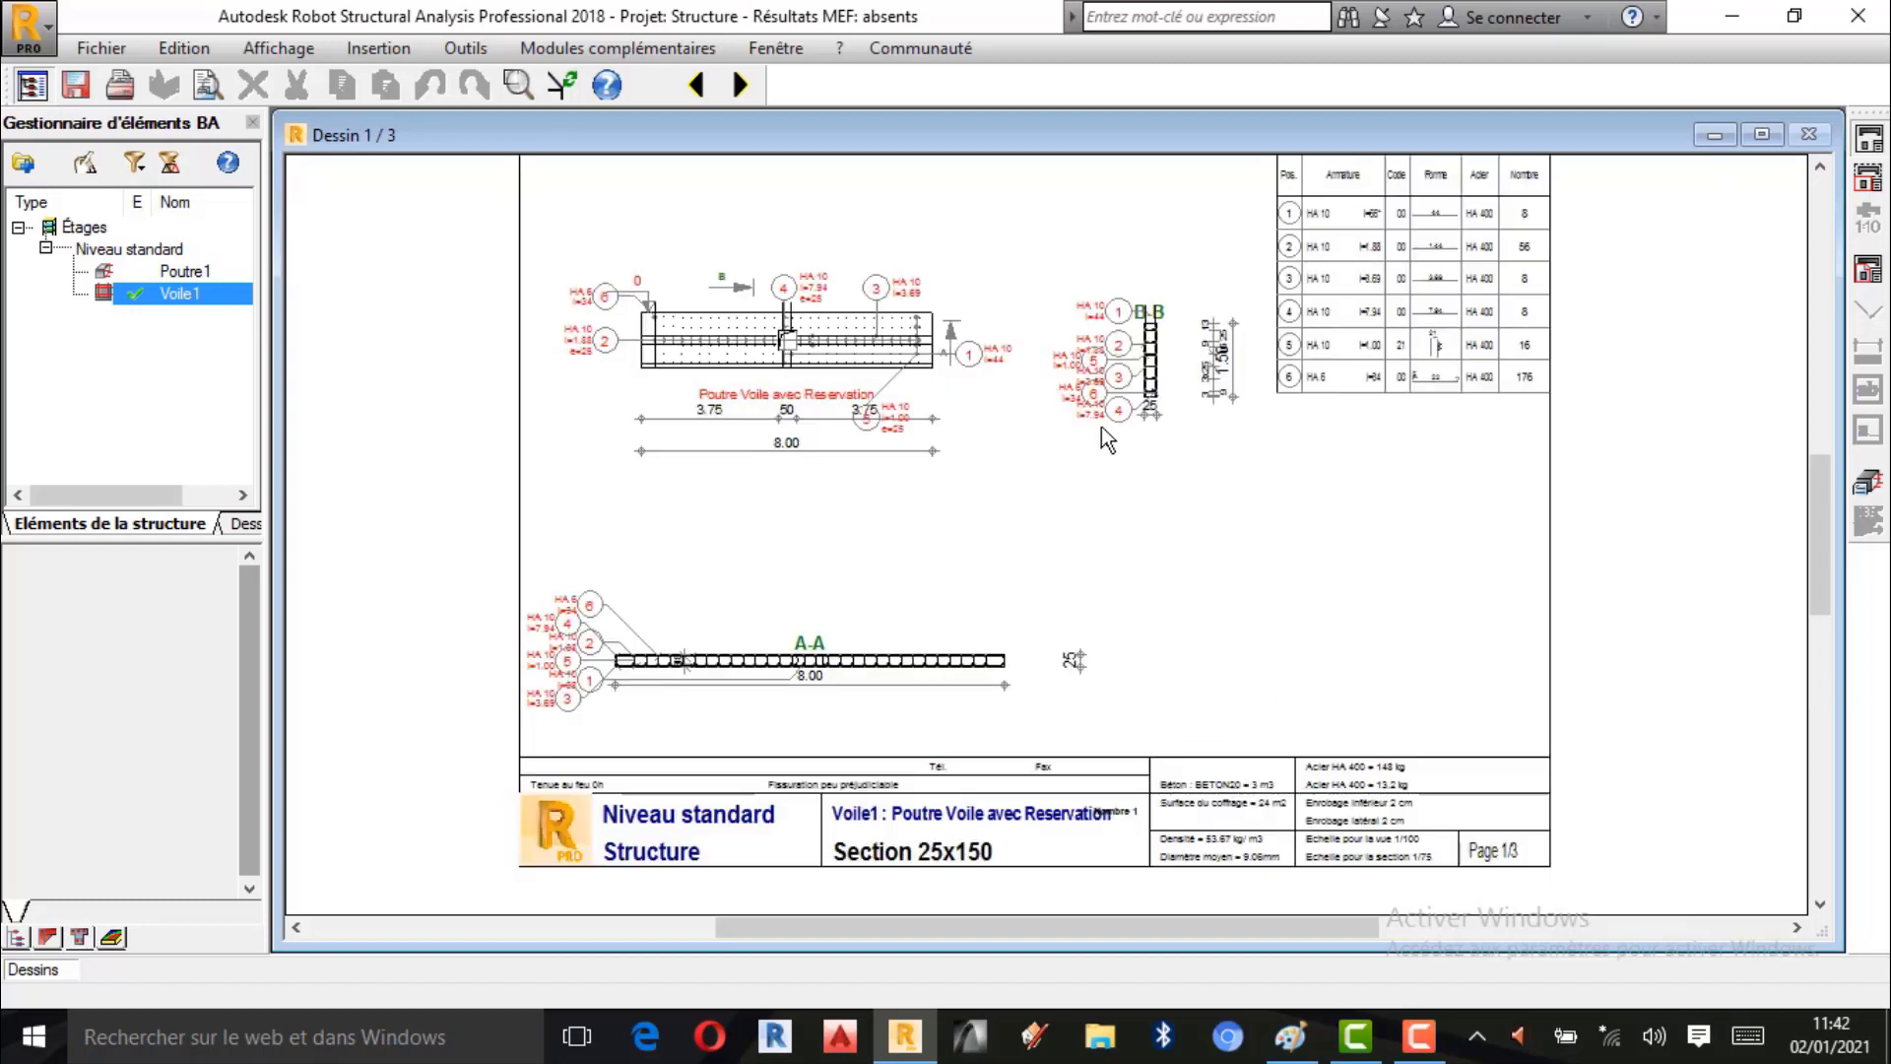
# Review the six-position rebar table (148 kg HA 400) and return to the load diagram view.
pyautogui.click(1418, 1035)
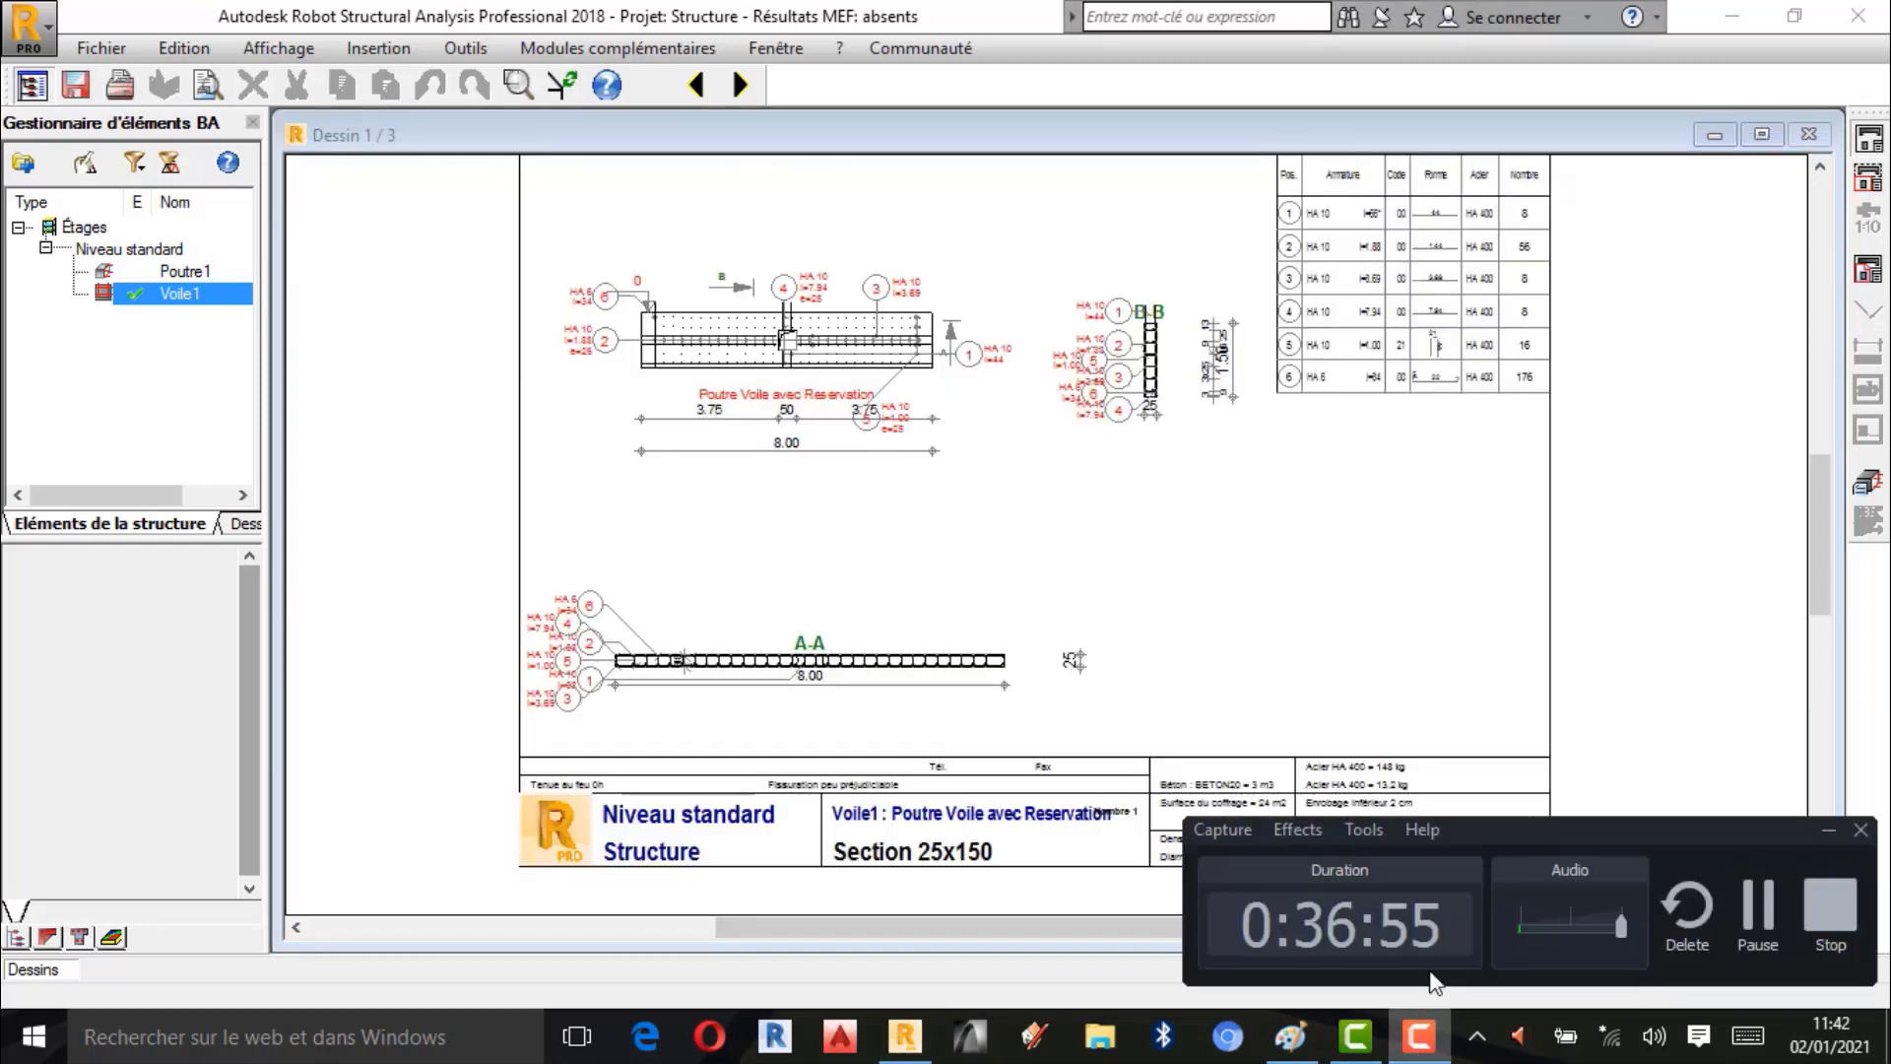
pyautogui.click(1828, 833)
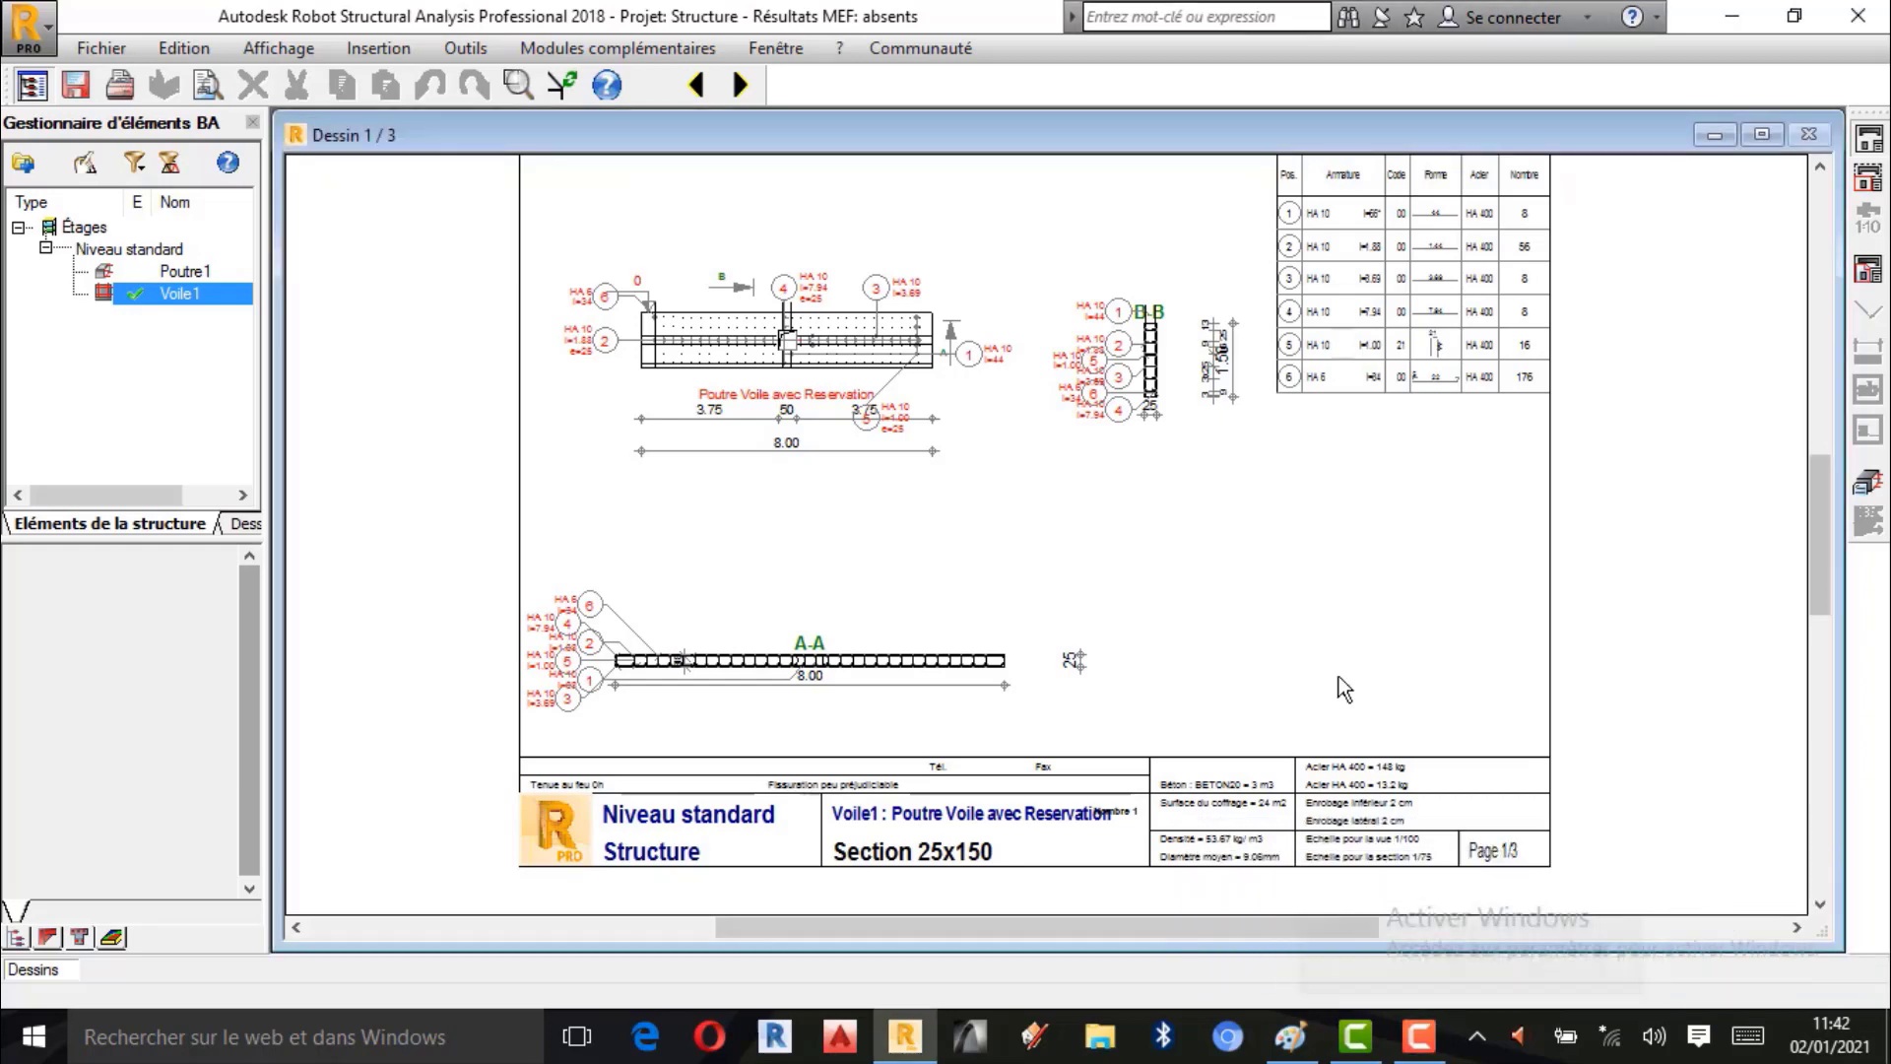
pyautogui.scroll(2, 763, 463)
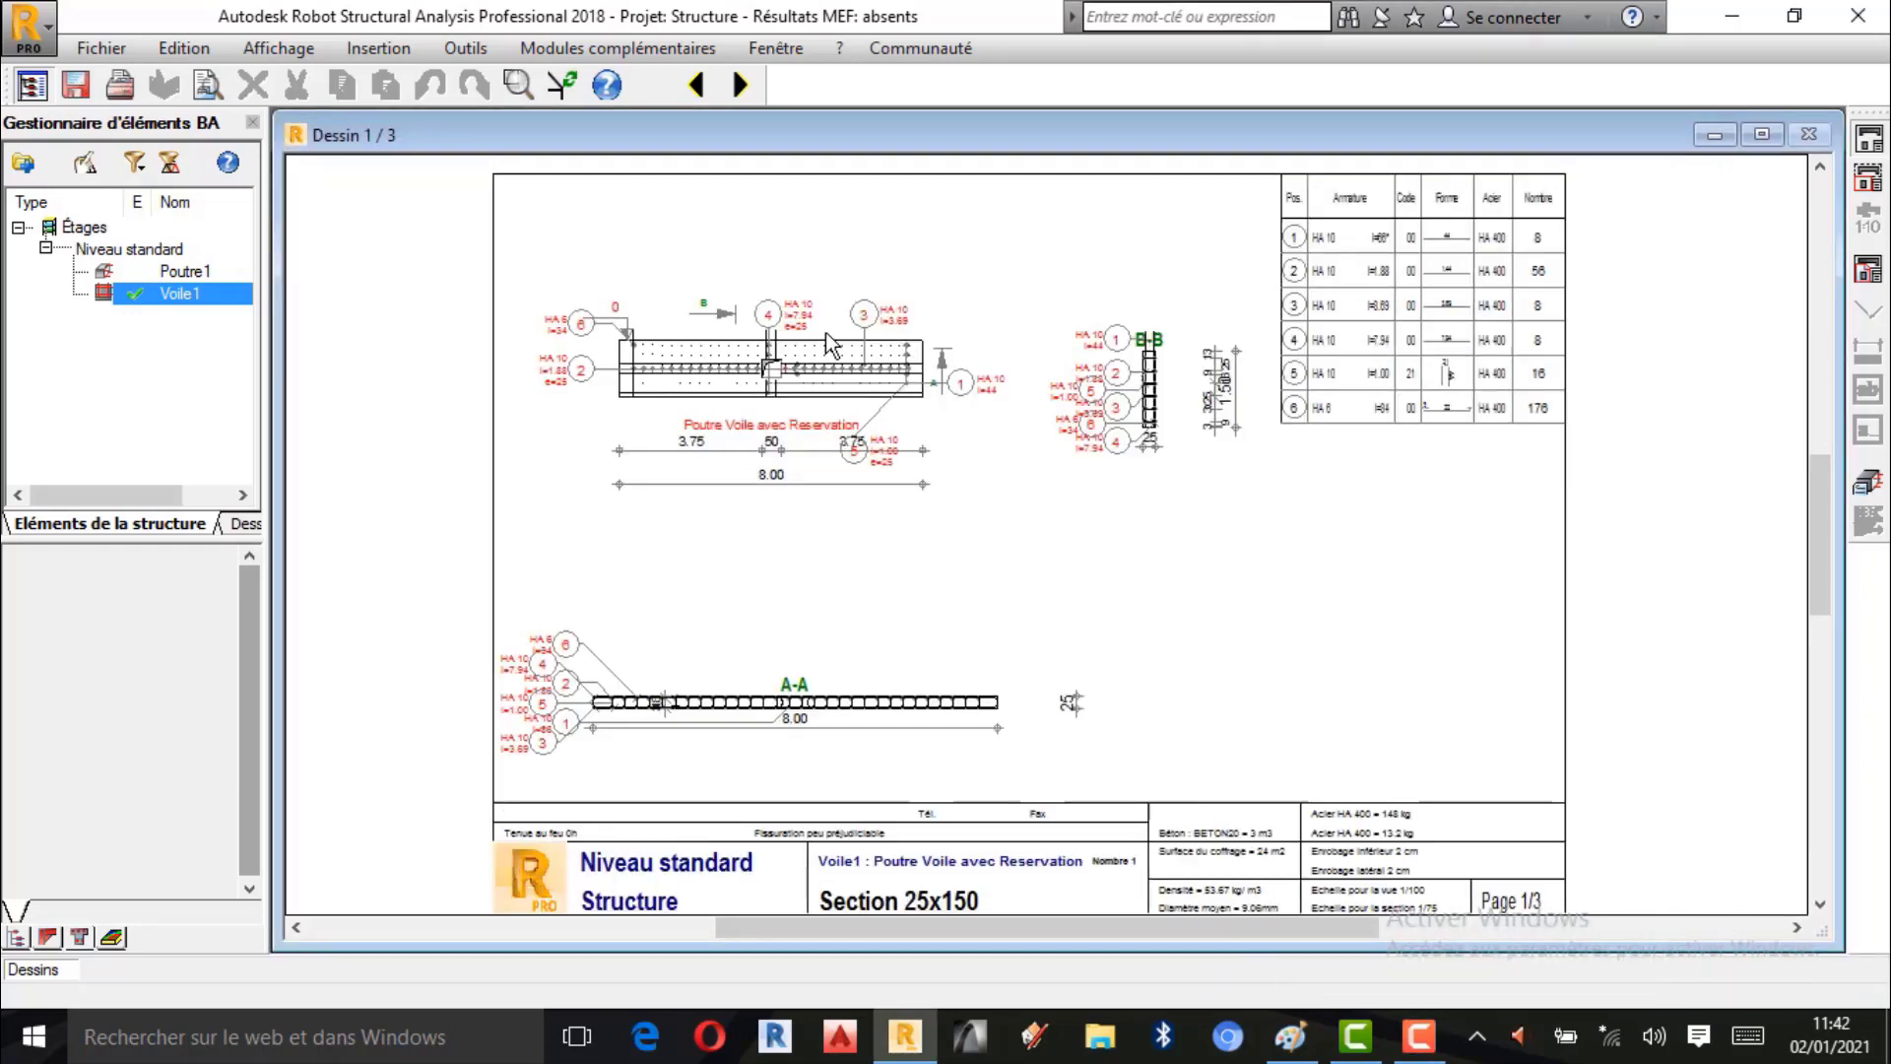
pyautogui.scroll(2, 745, 330)
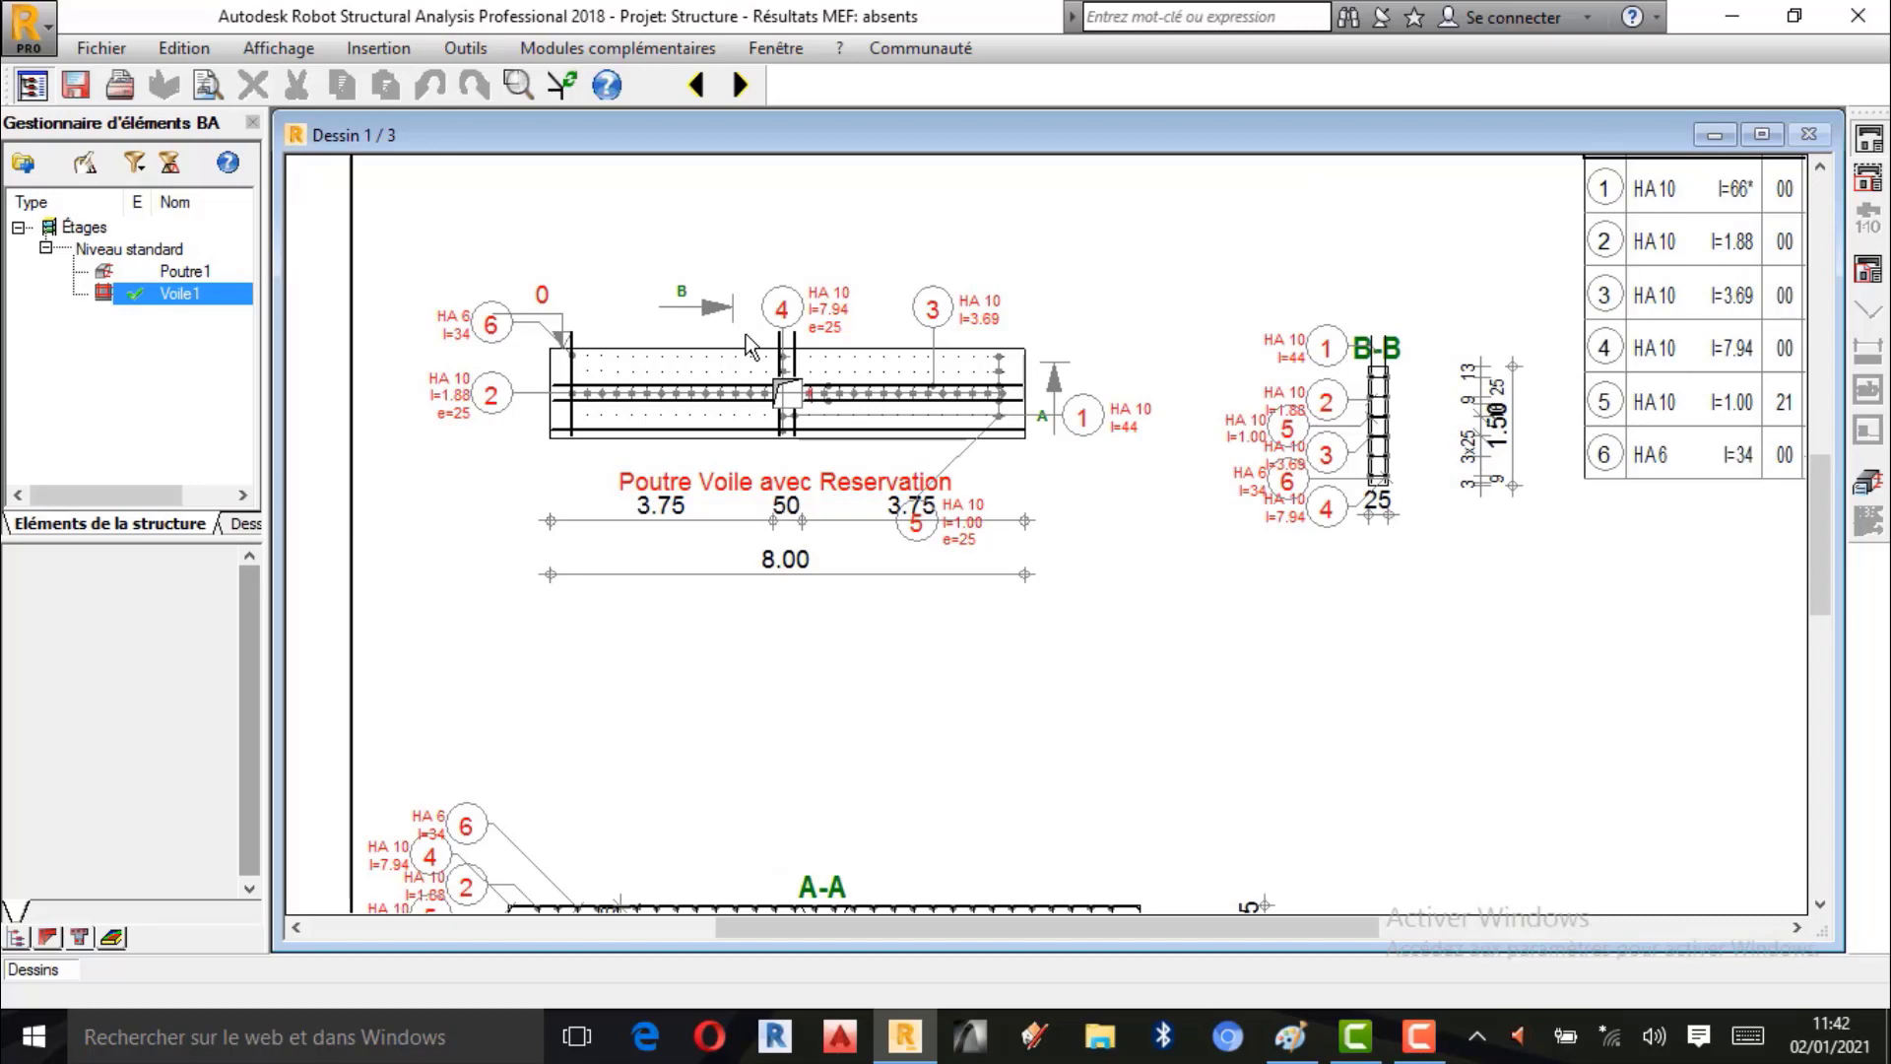
pyautogui.scroll(-2, 797, 389)
pyautogui.scroll(3, 694, 498)
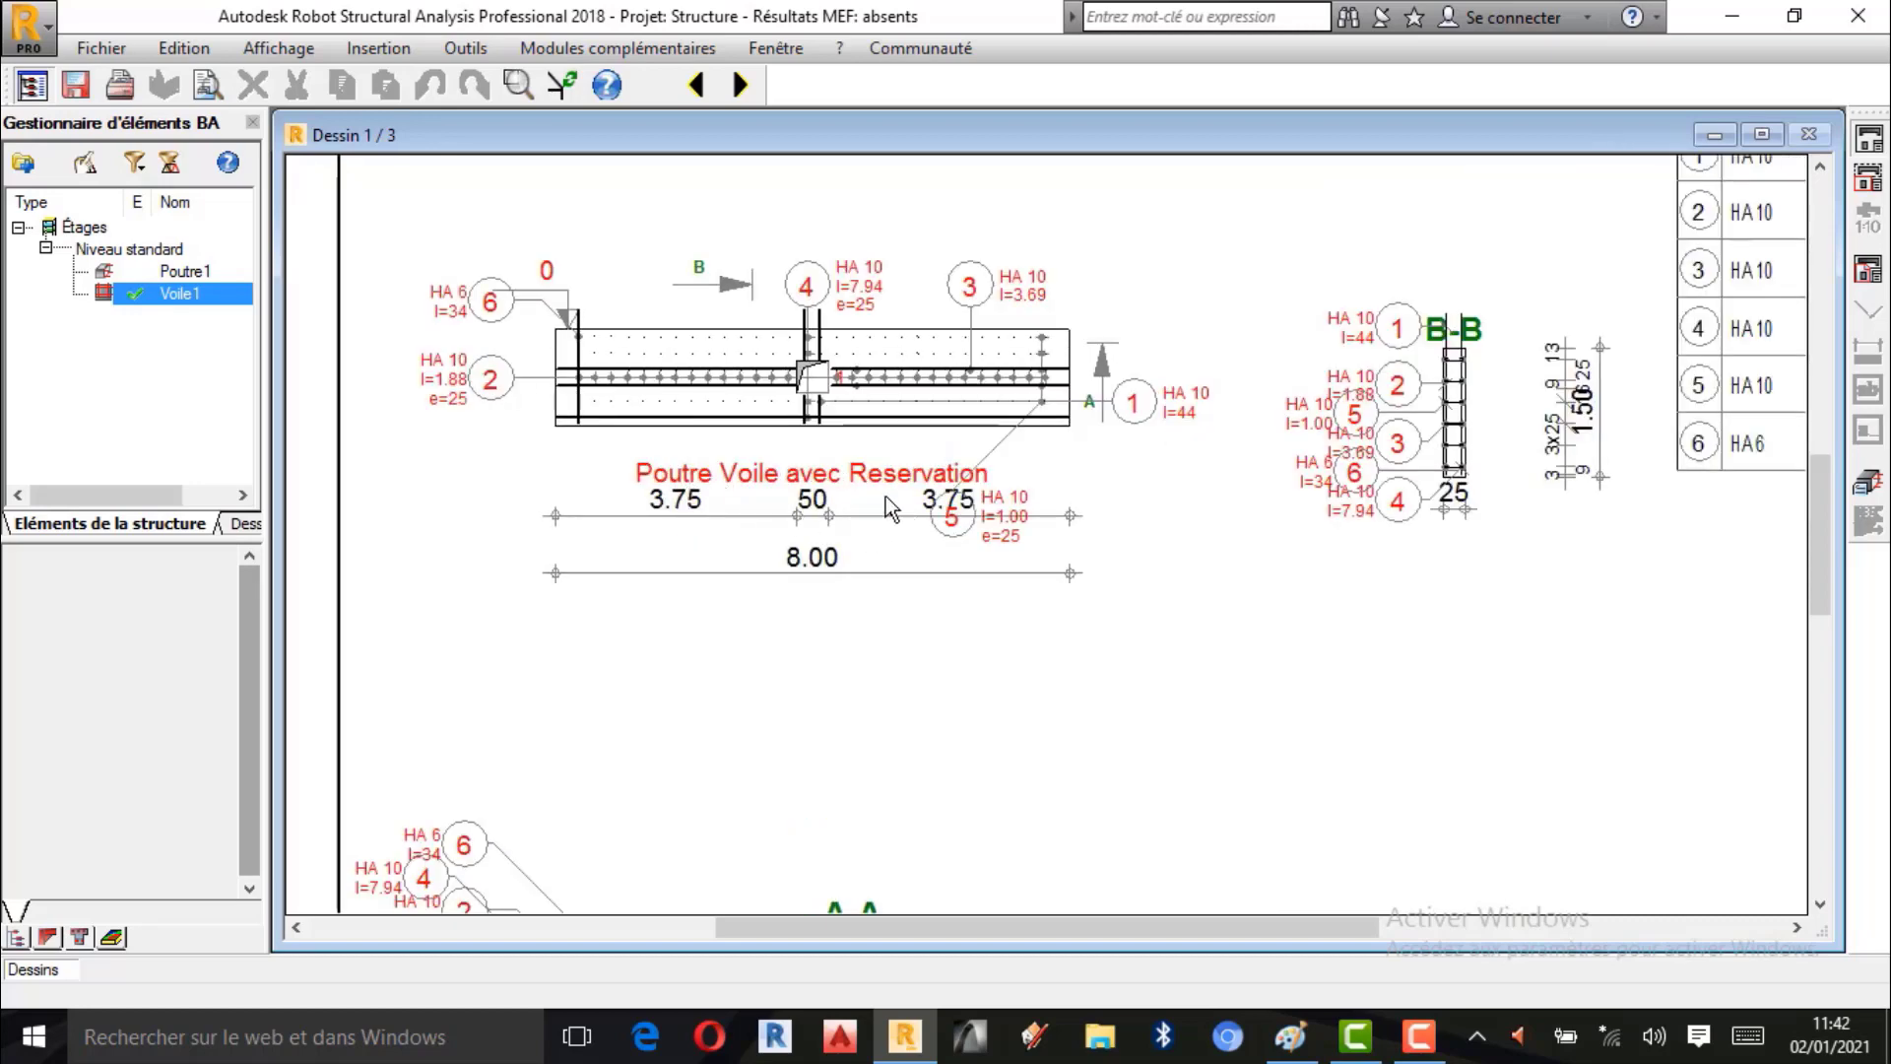
pyautogui.scroll(-3, 889, 508)
pyautogui.scroll(3, 853, 751)
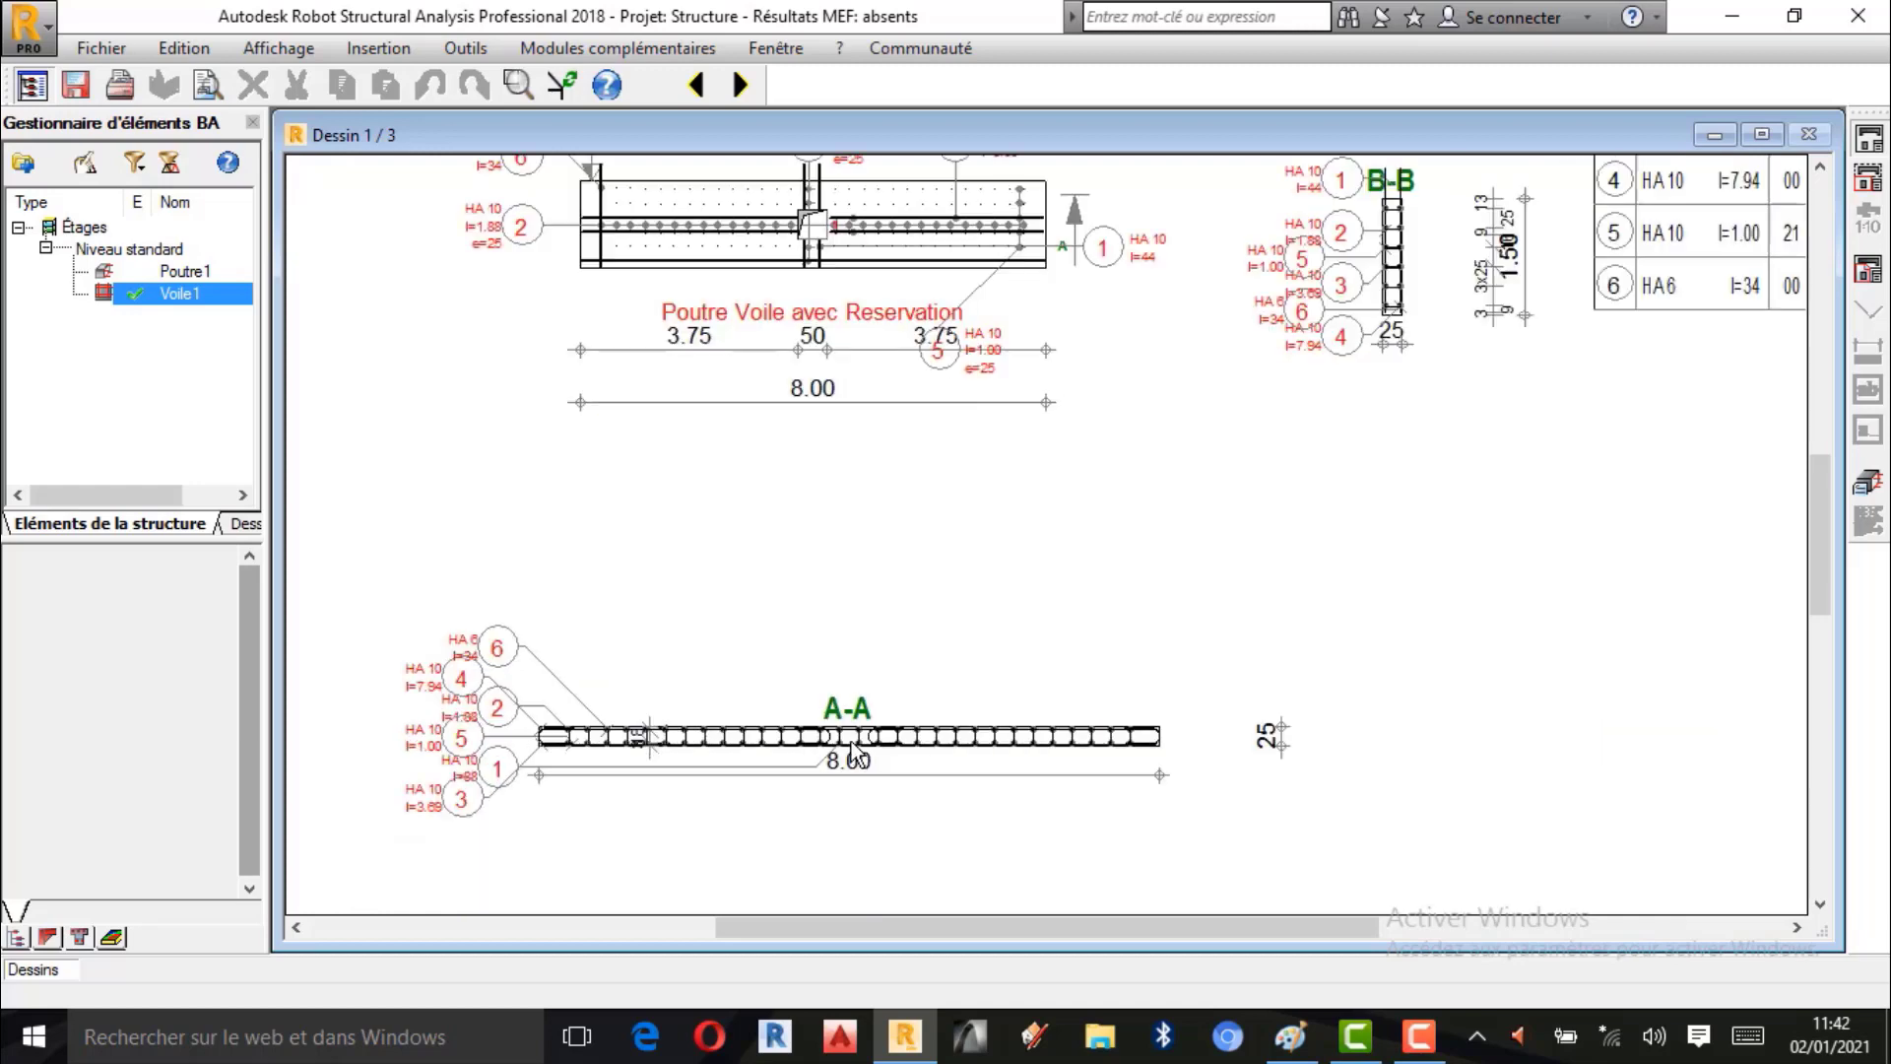
pyautogui.scroll(-3, 852, 752)
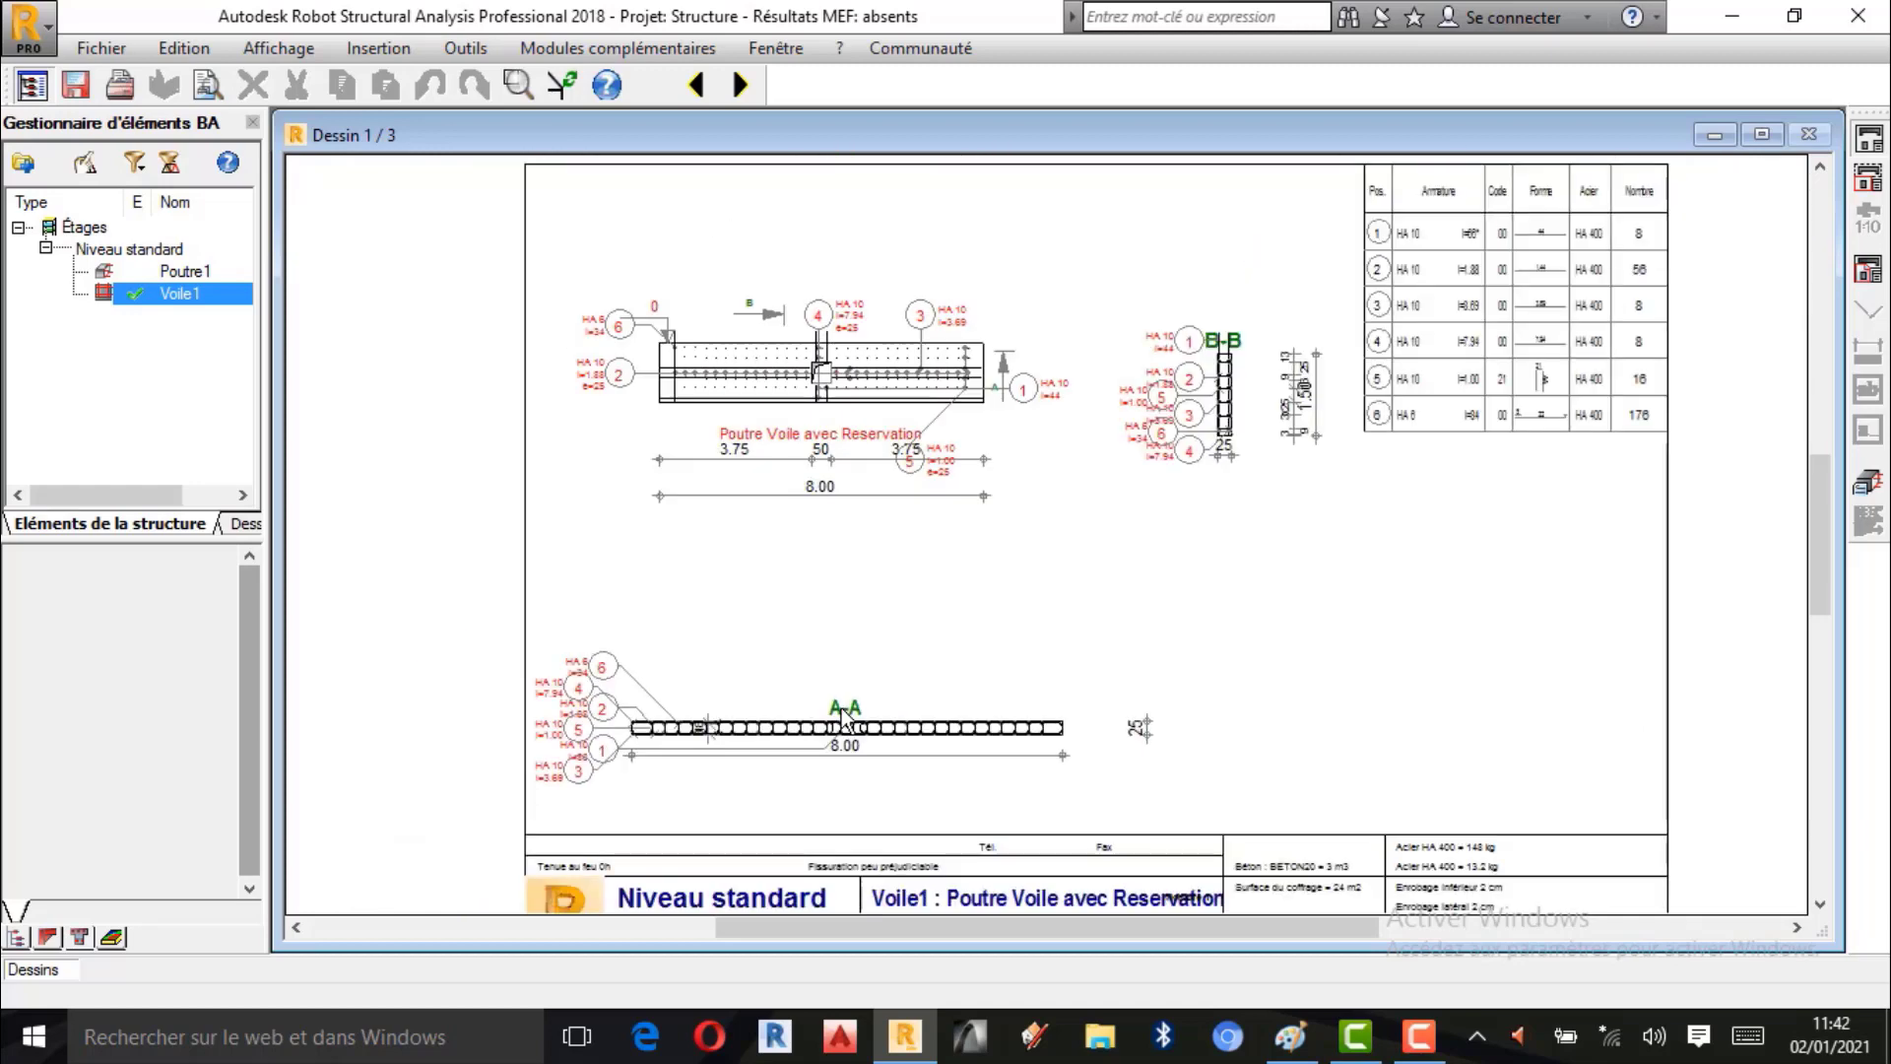
pyautogui.click(1877, 482)
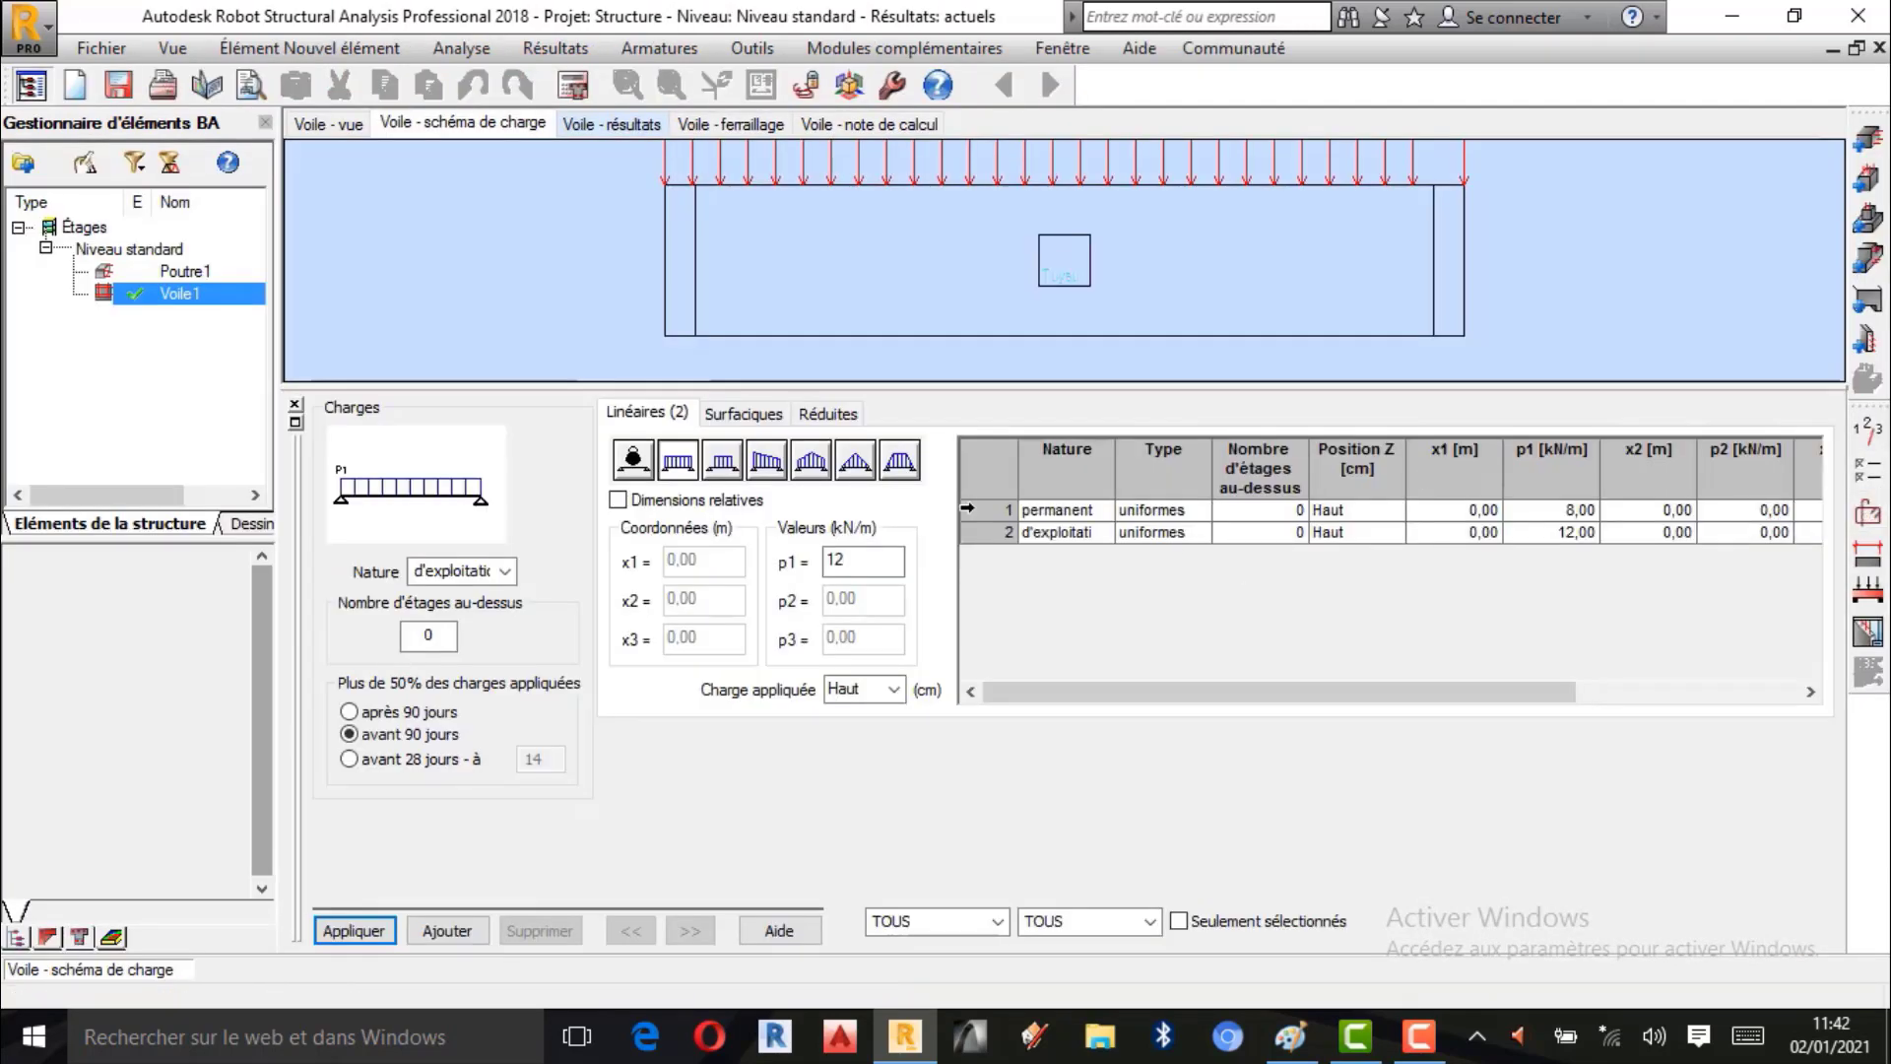
# Scroll through Voile1's calculation note, then show the general rebar table with 11 HA 400 bar types.
pyautogui.click(853, 123)
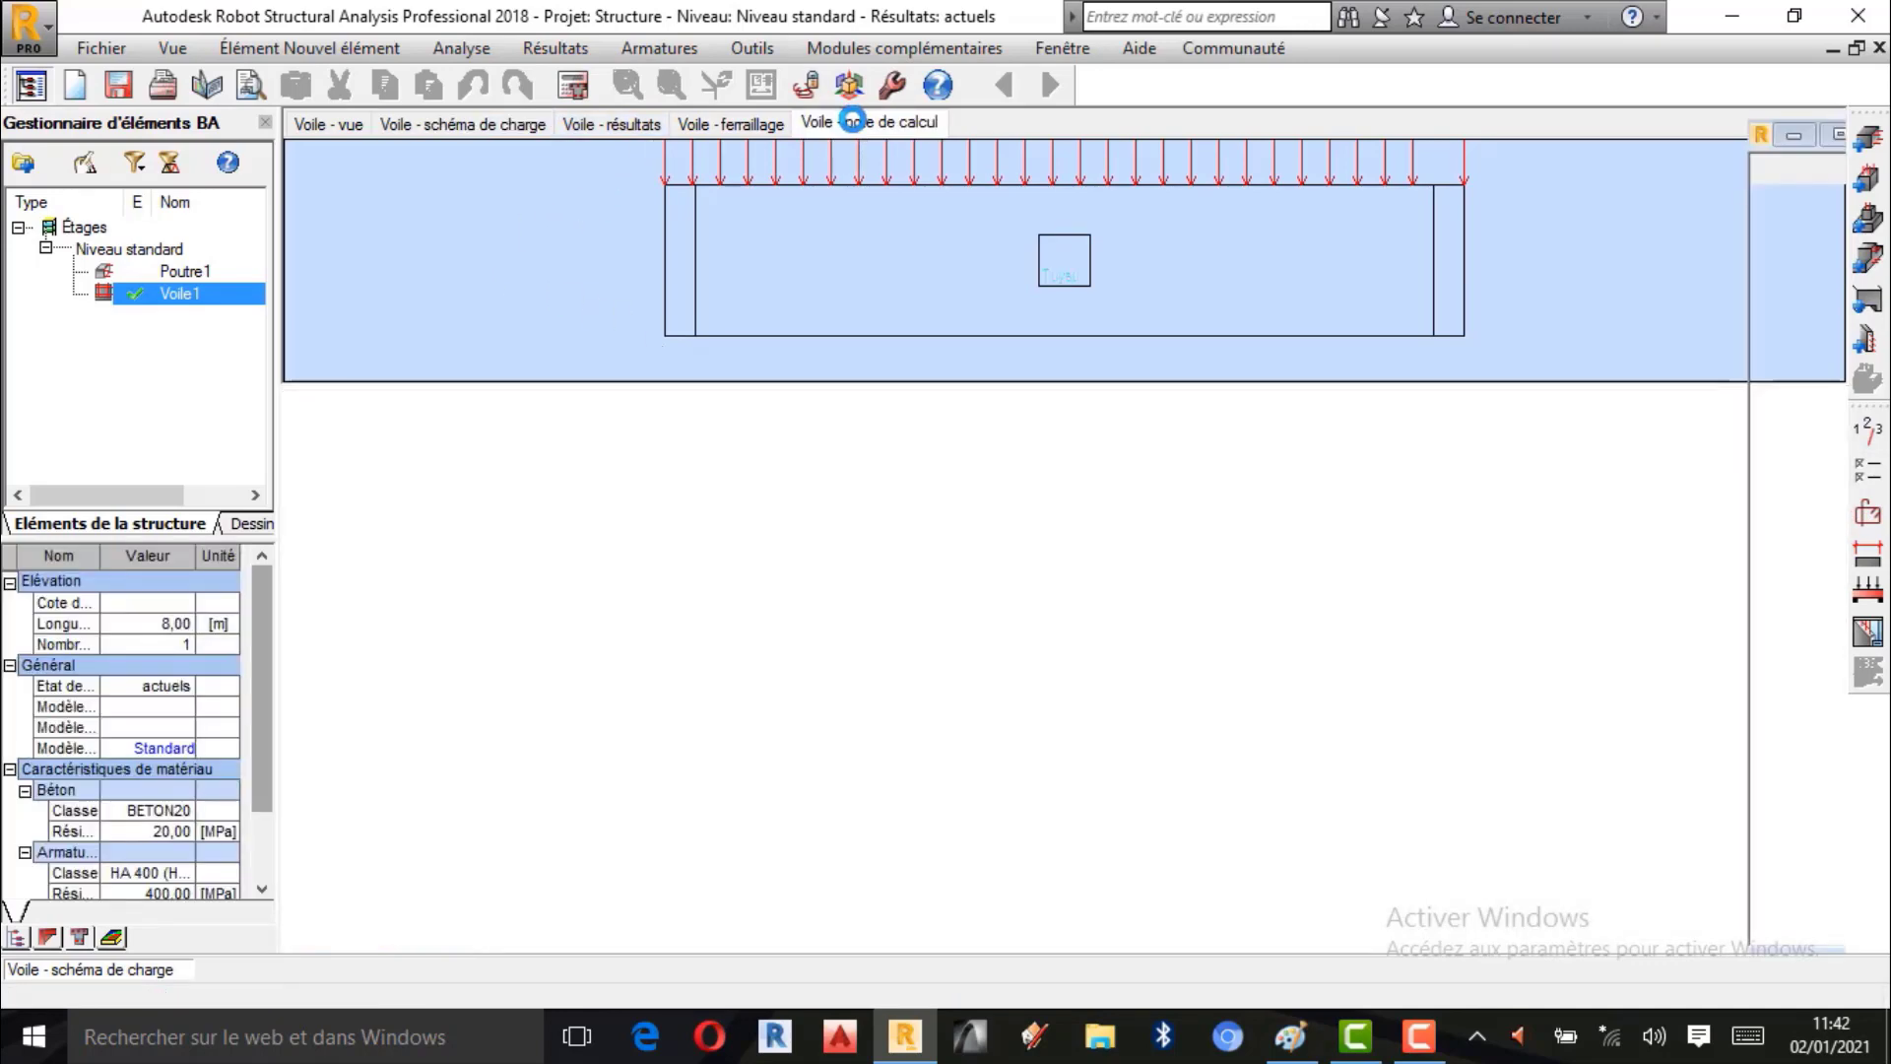
pyautogui.scroll(-3, 737, 490)
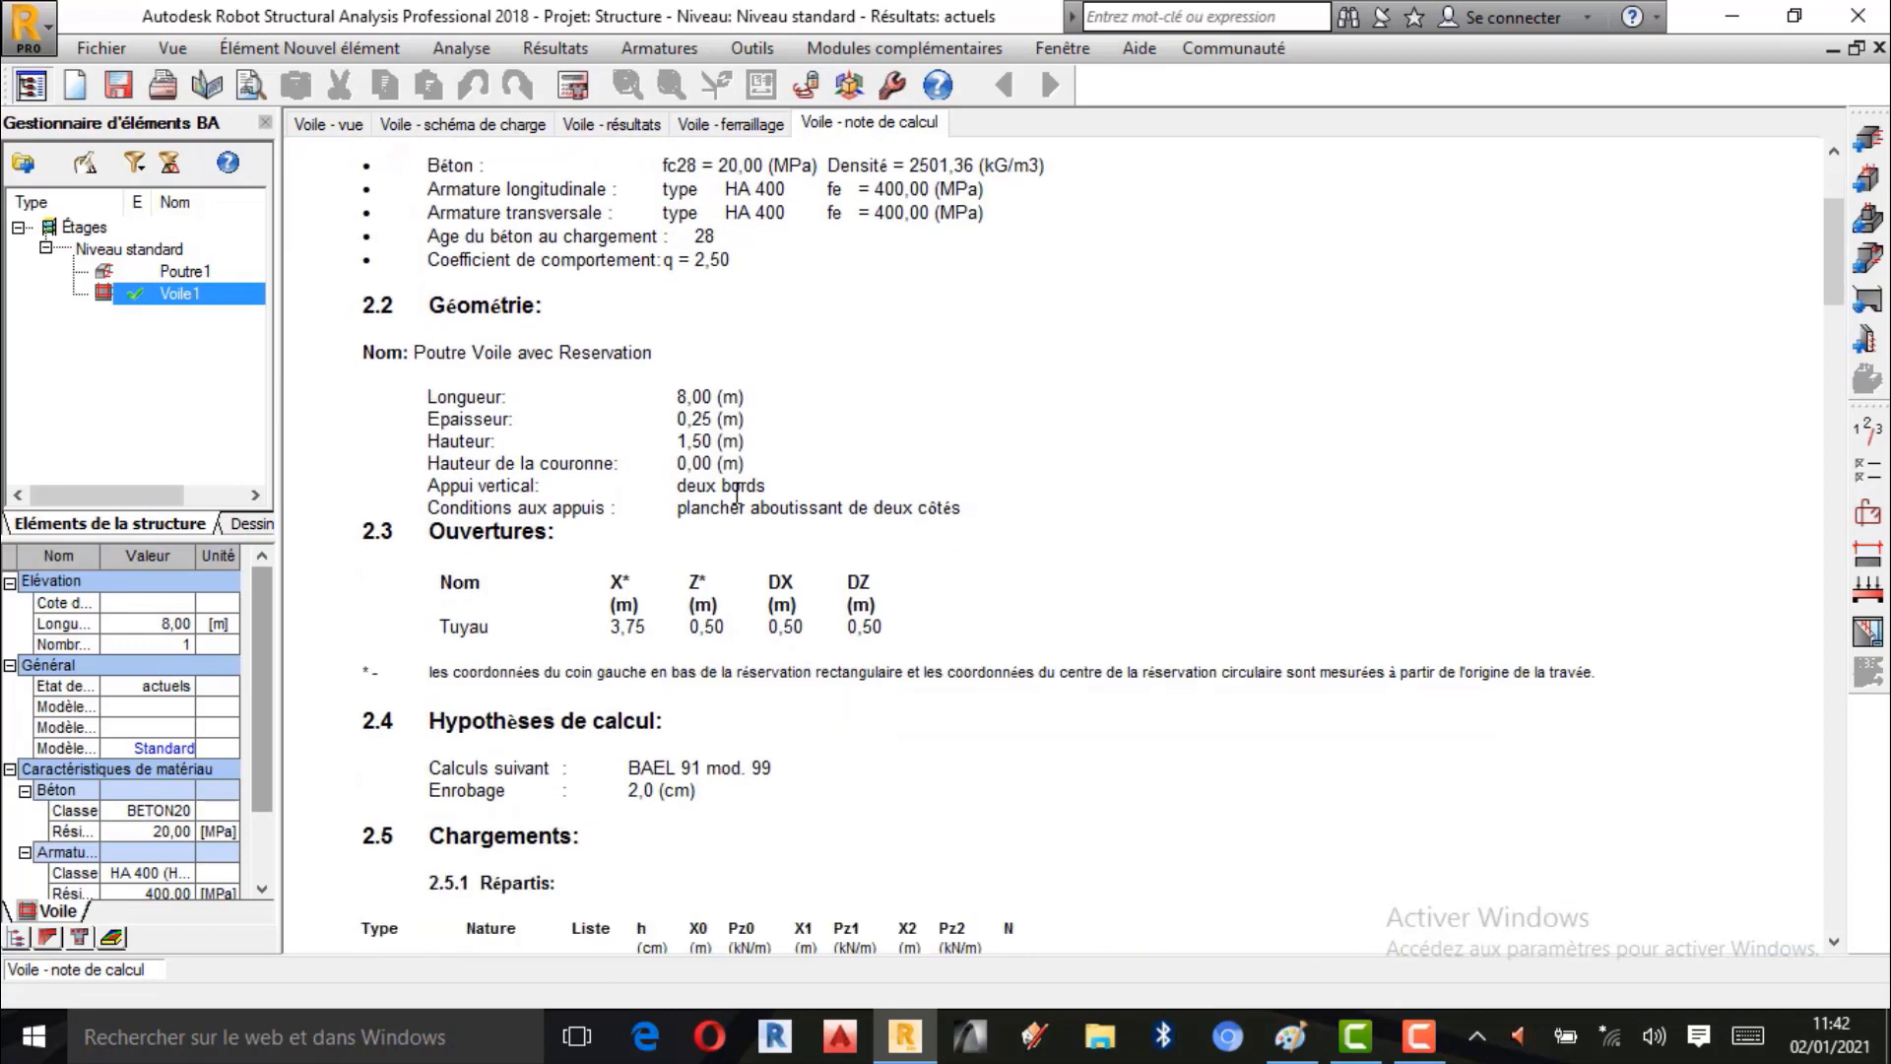
pyautogui.scroll(-15, 736, 490)
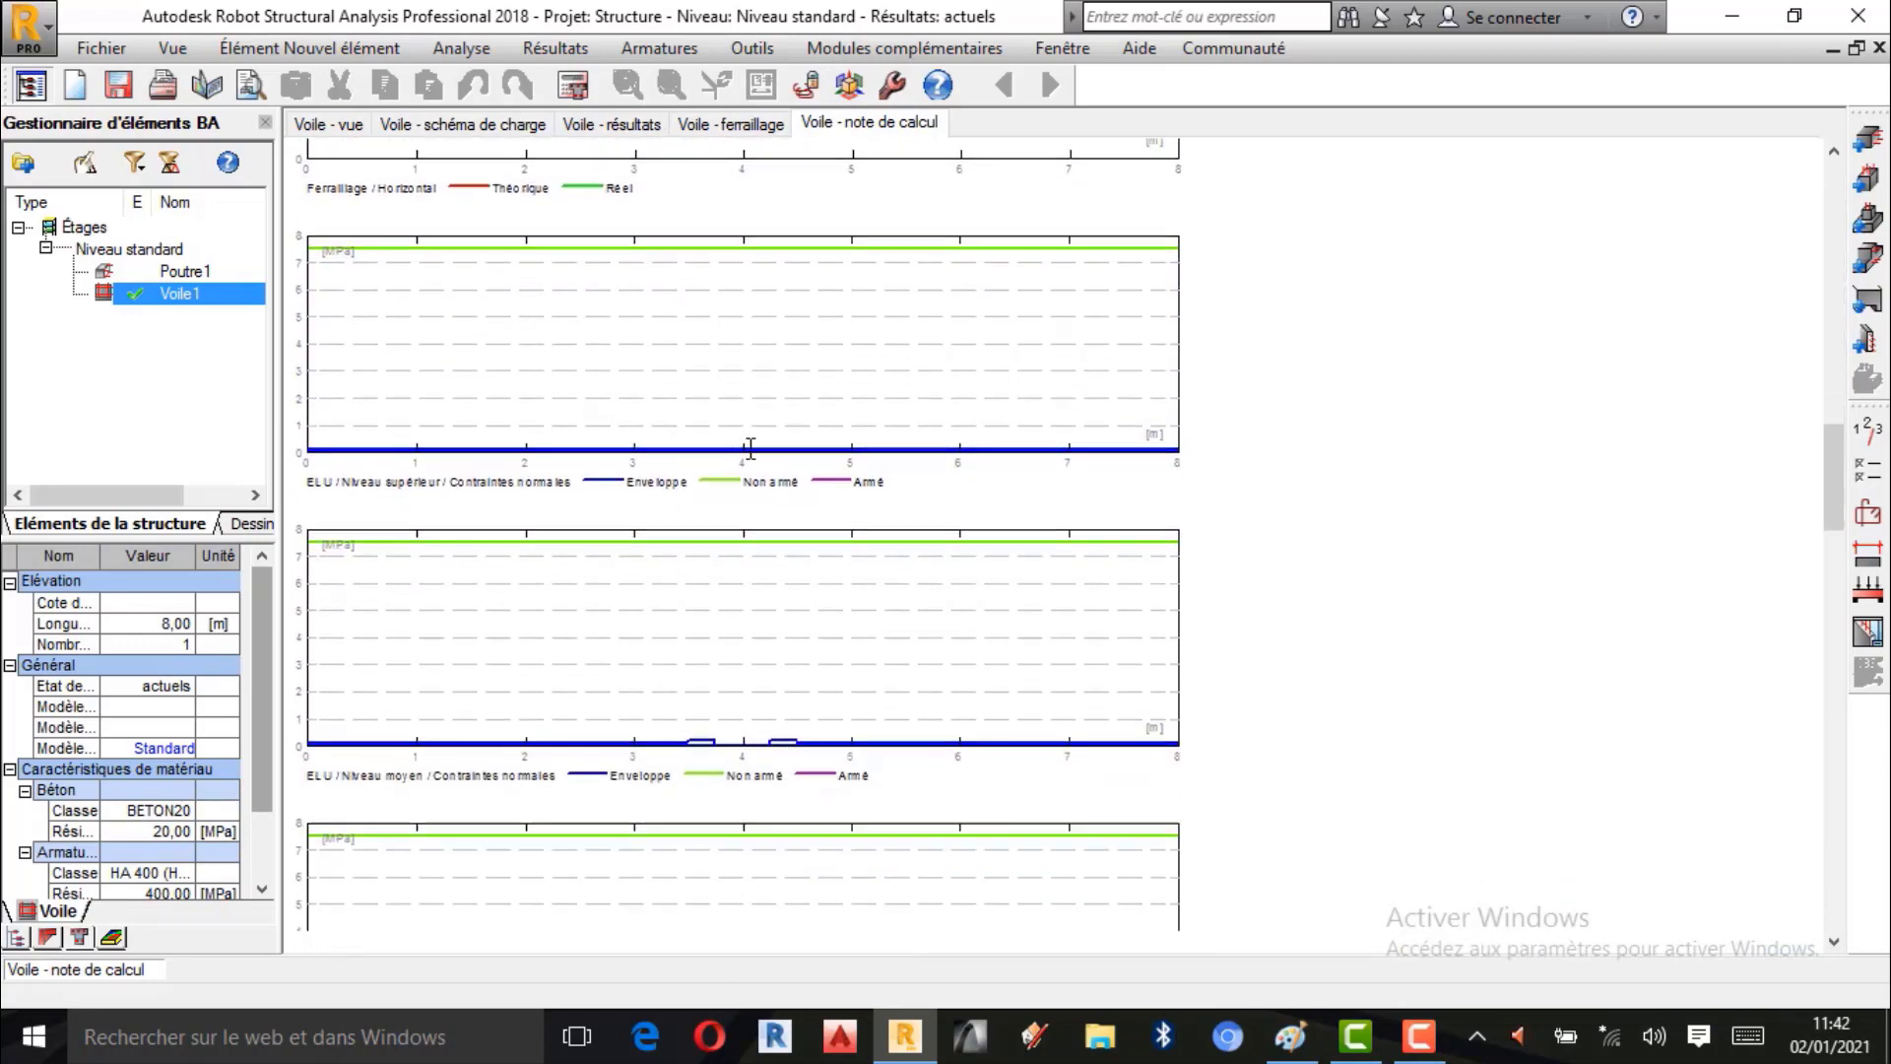
pyautogui.scroll(-20, 750, 448)
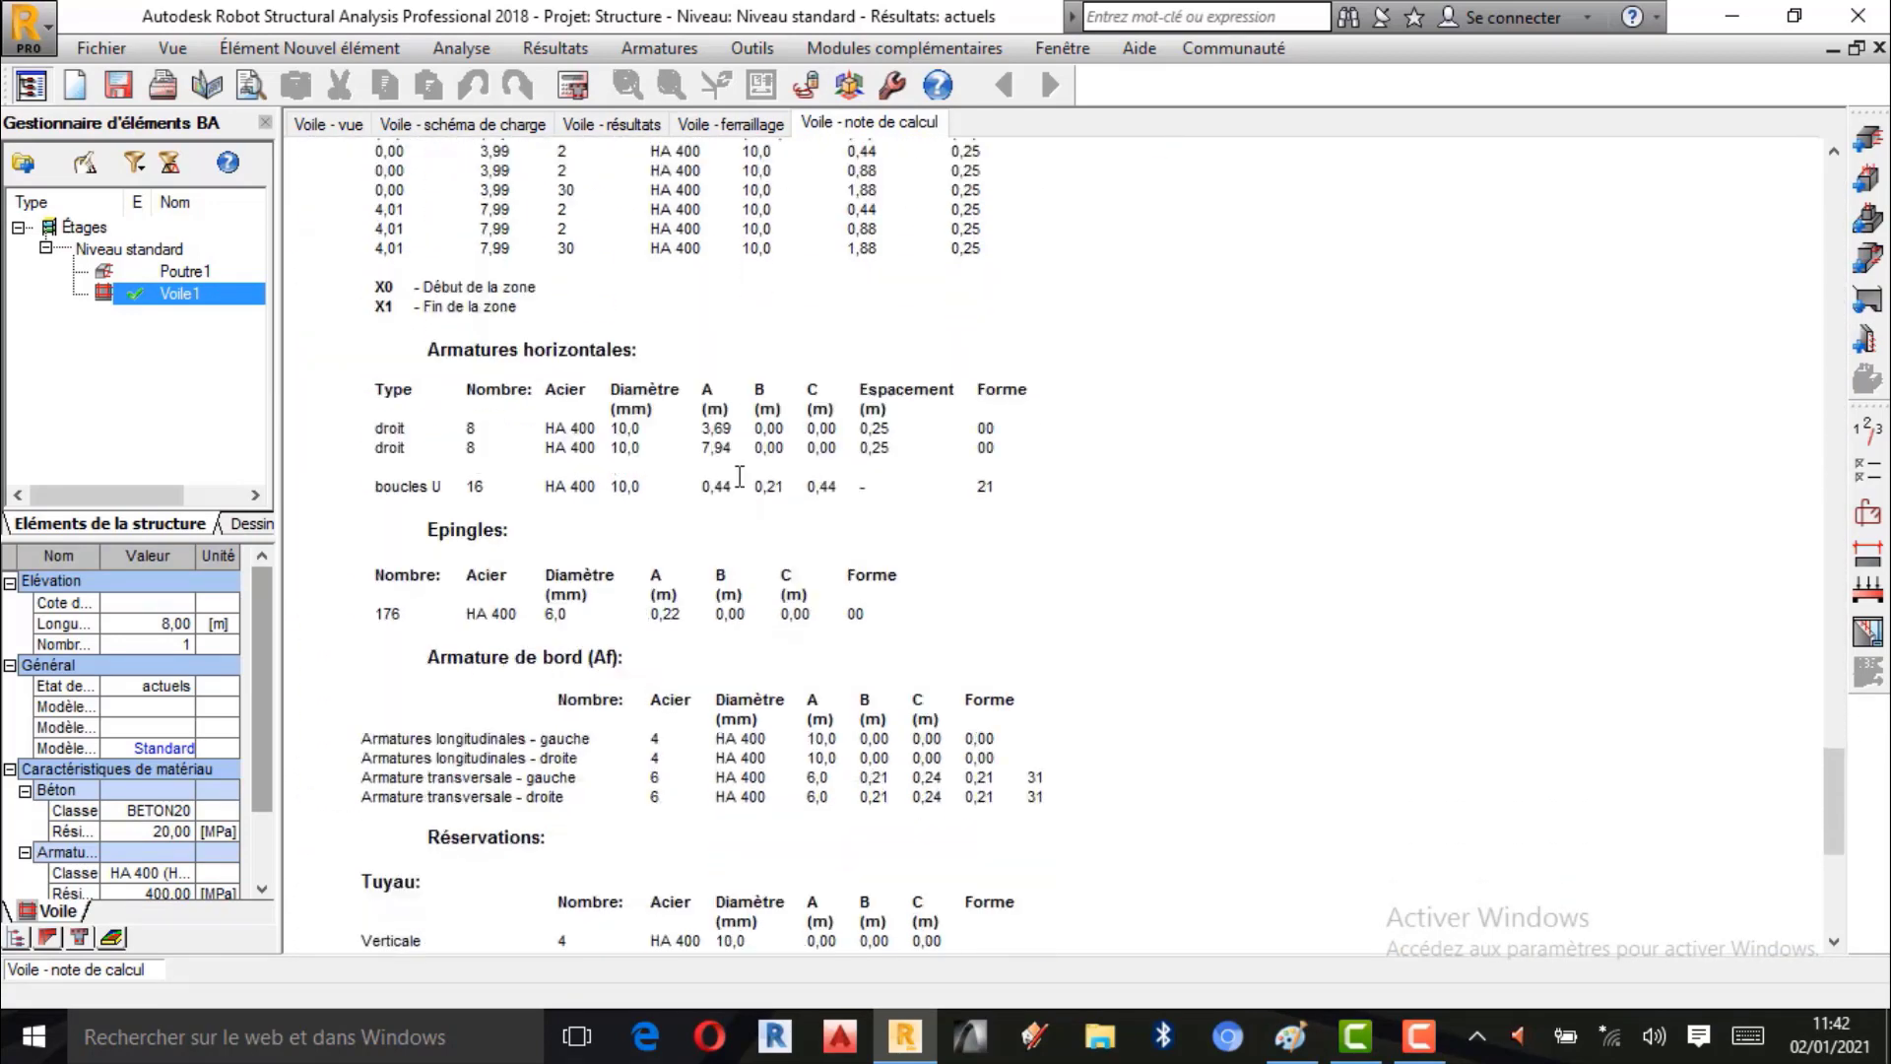
pyautogui.scroll(-5, 743, 478)
pyautogui.scroll(20, 748, 480)
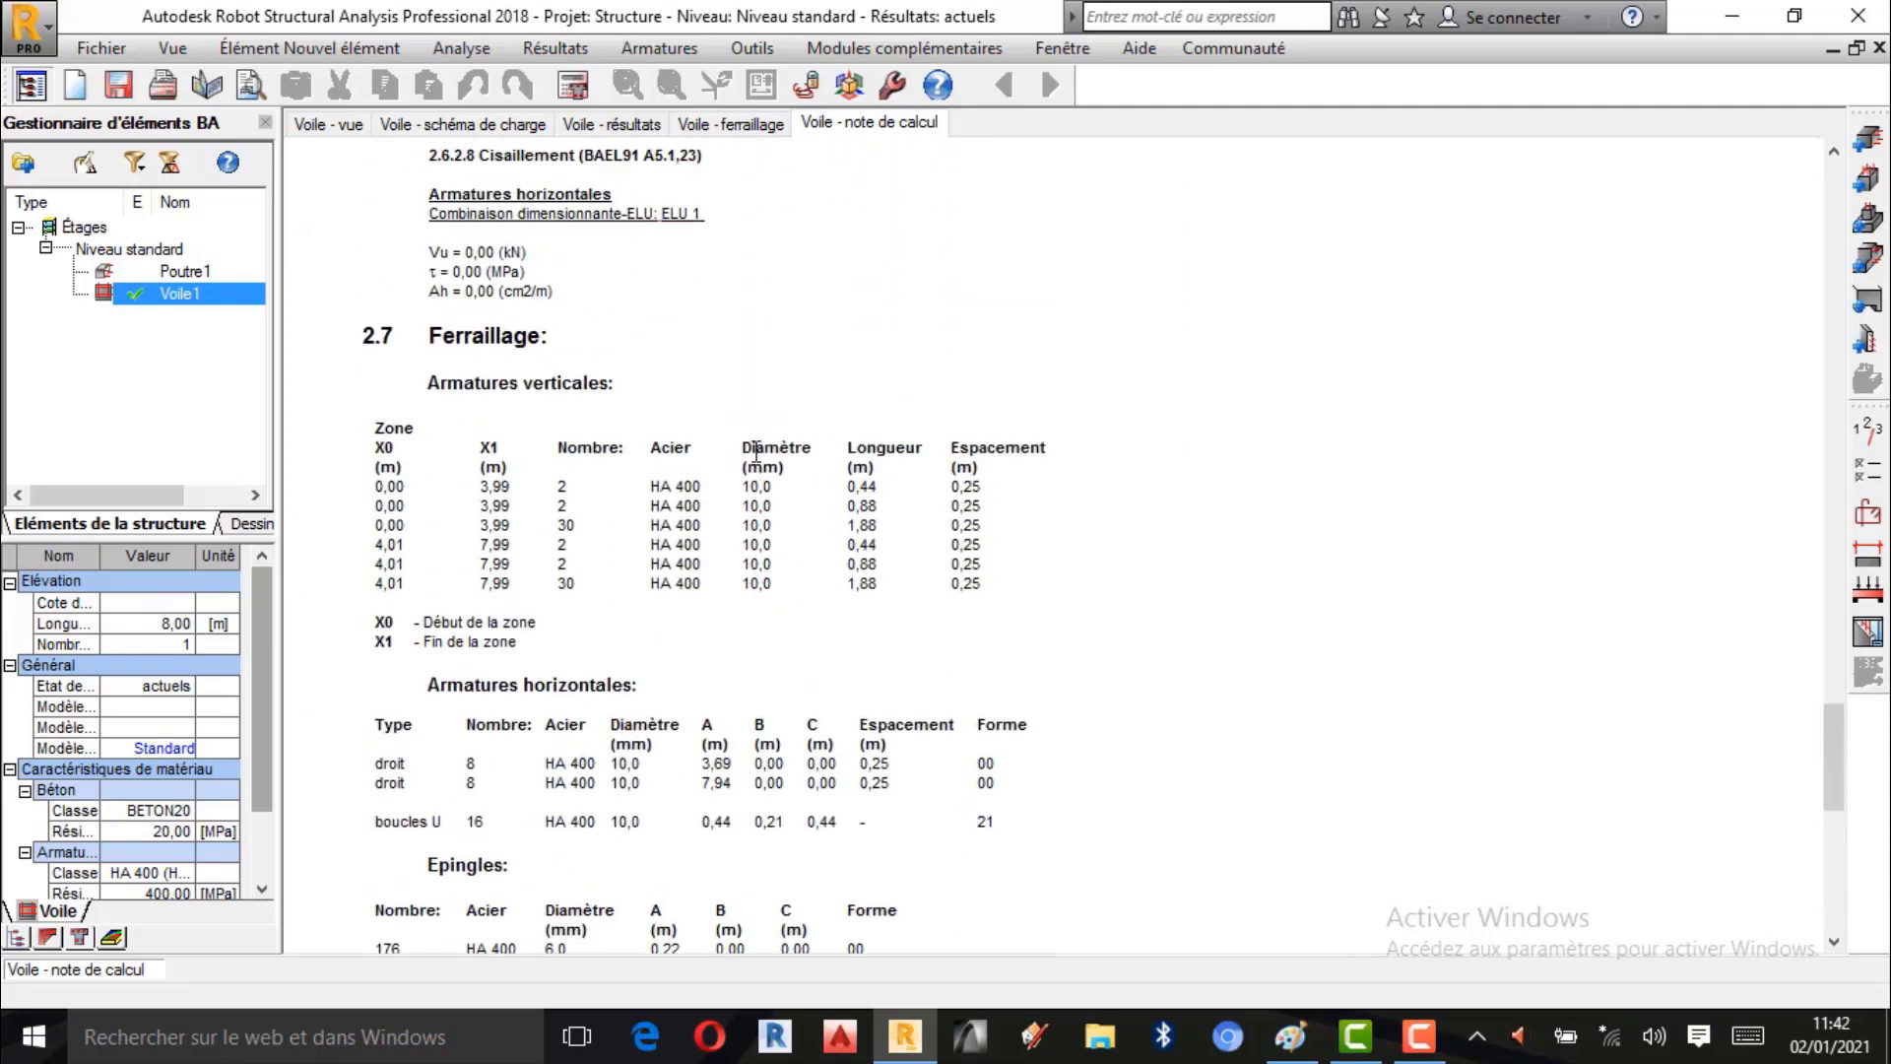
pyautogui.scroll(20, 755, 451)
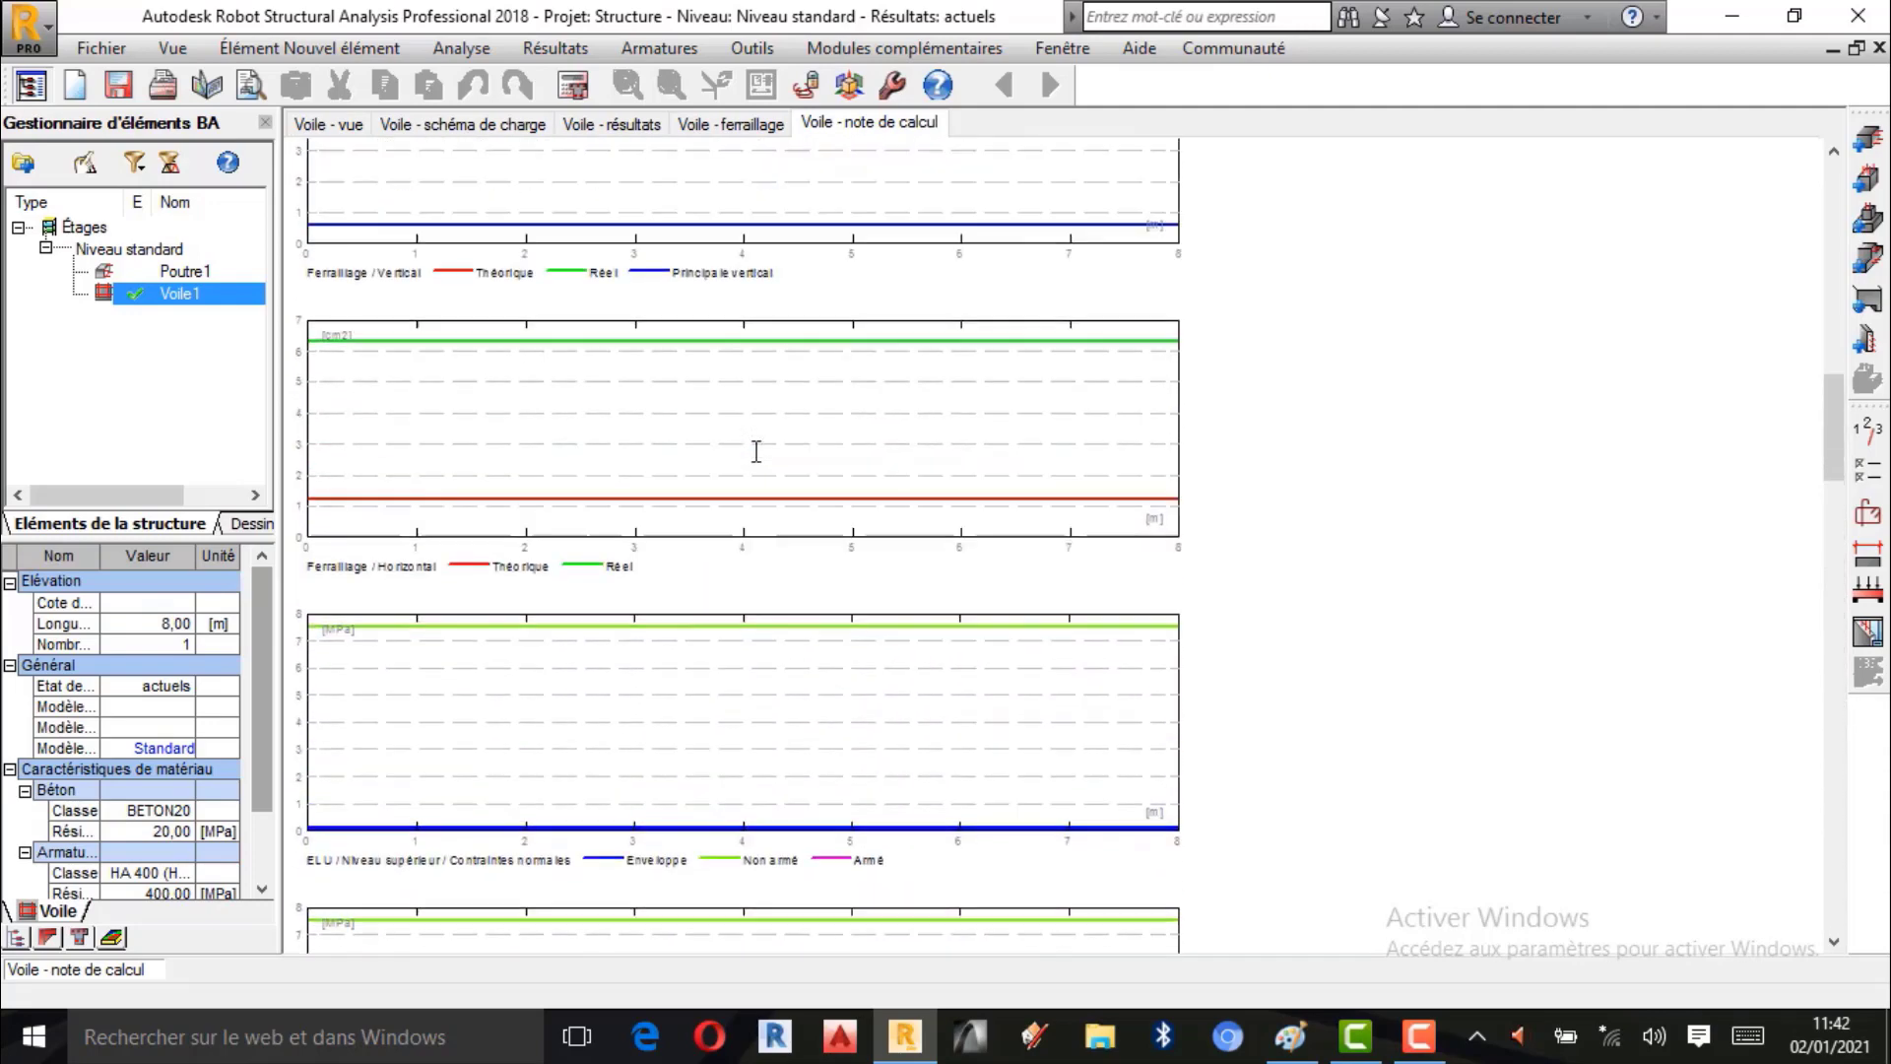
pyautogui.scroll(5, 540, 224)
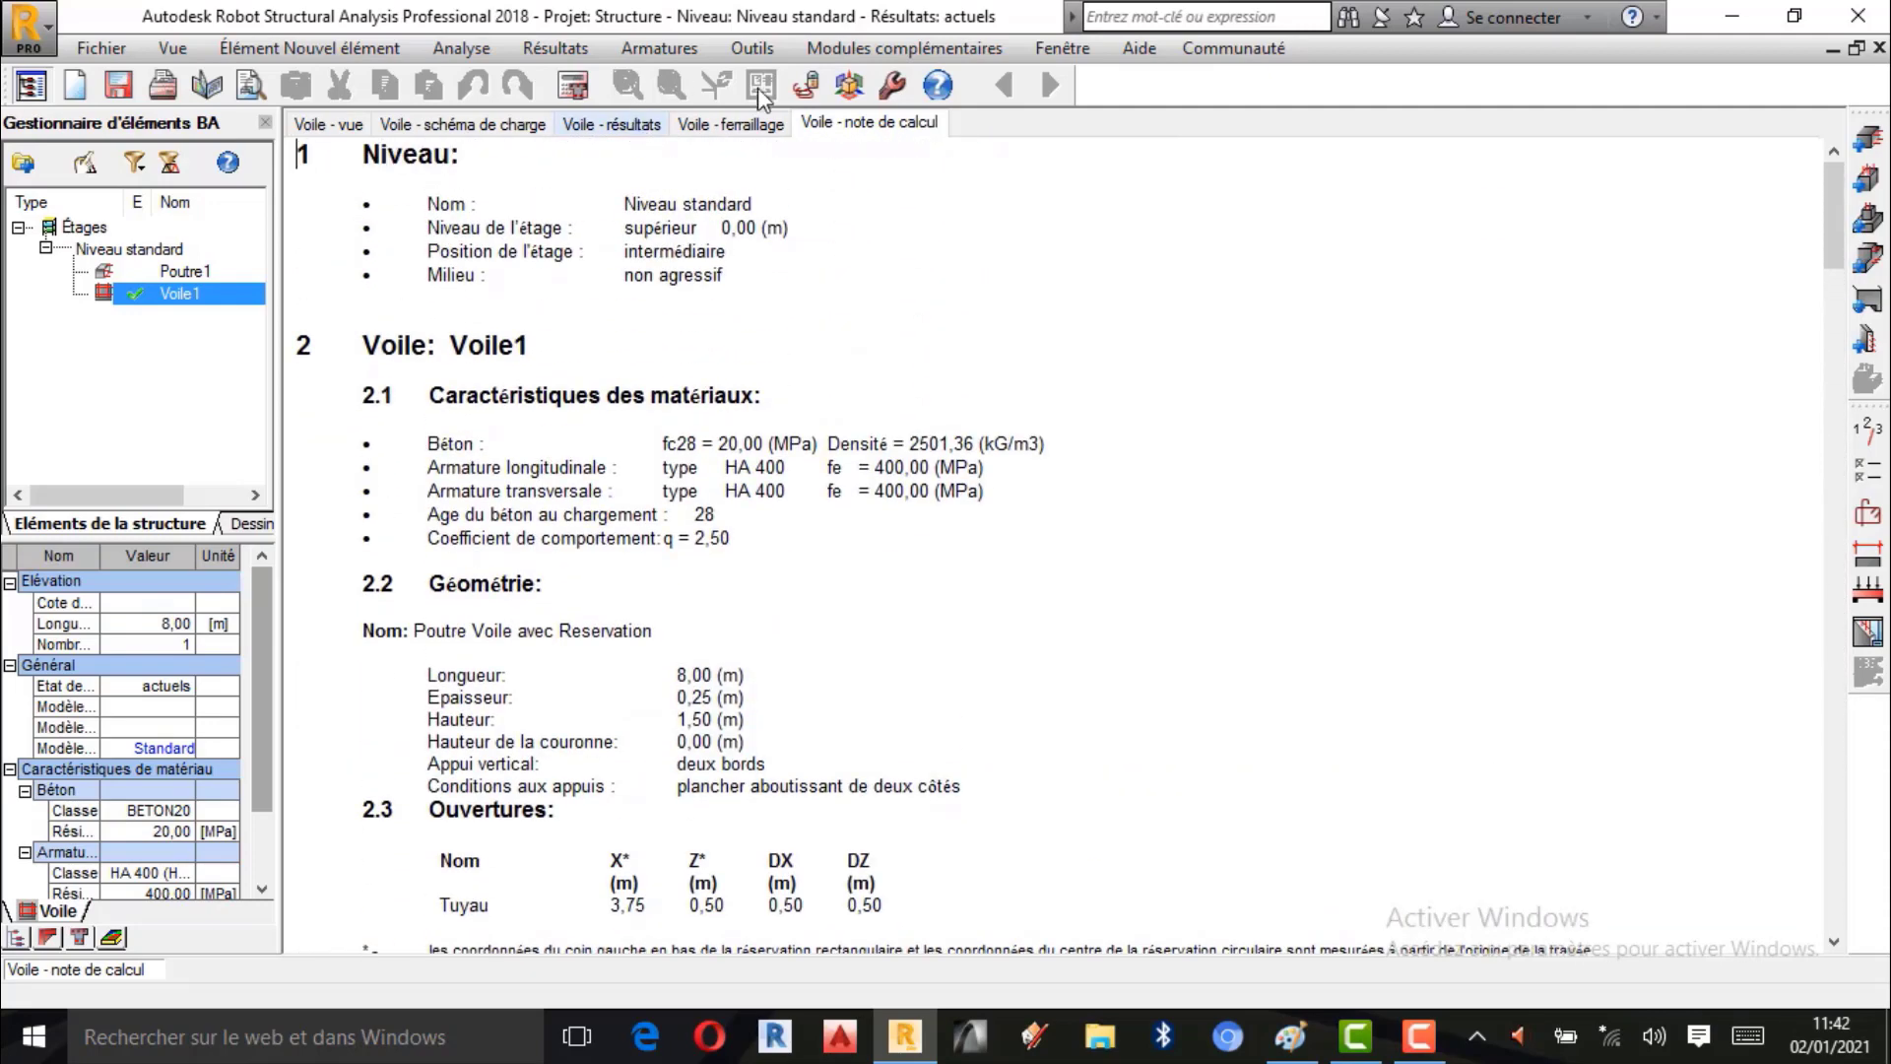
pyautogui.click(711, 128)
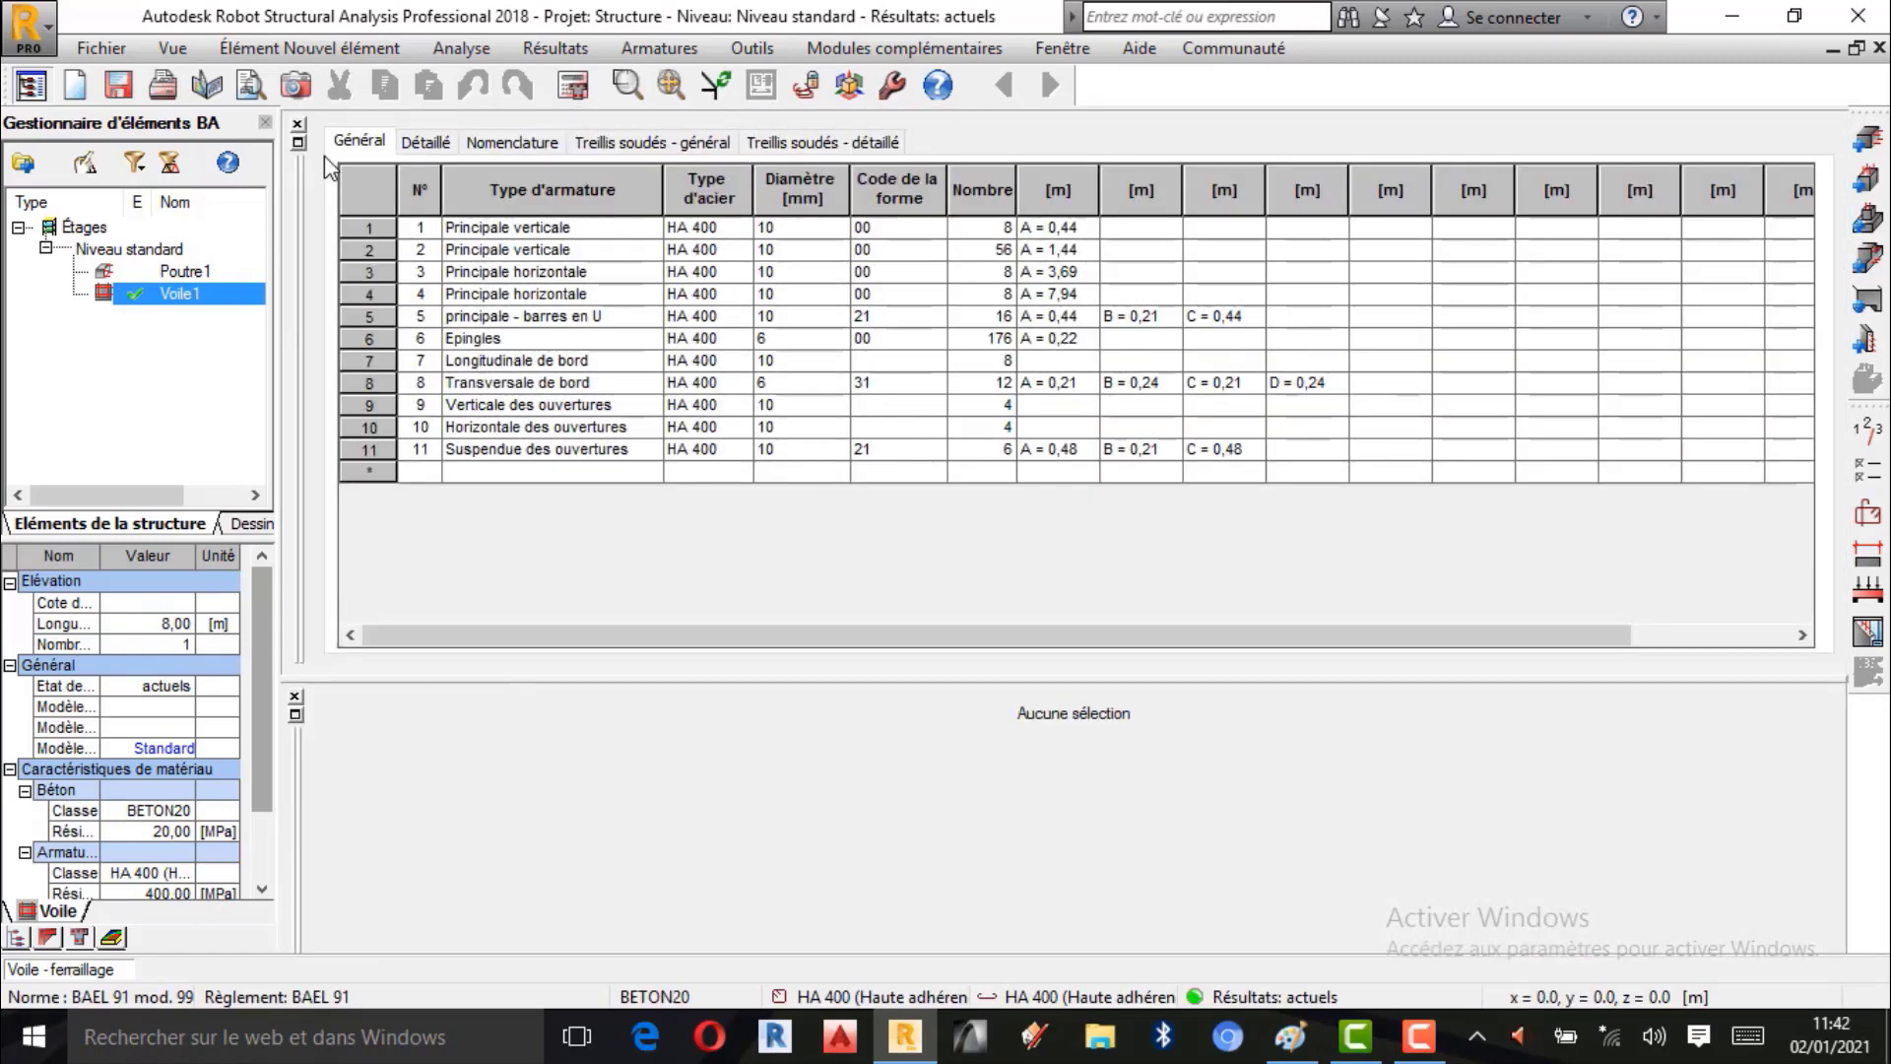
# Close the rebar table and selection panel, then zoom into the AVANT front and DROITE side views.
pyautogui.click(297, 124)
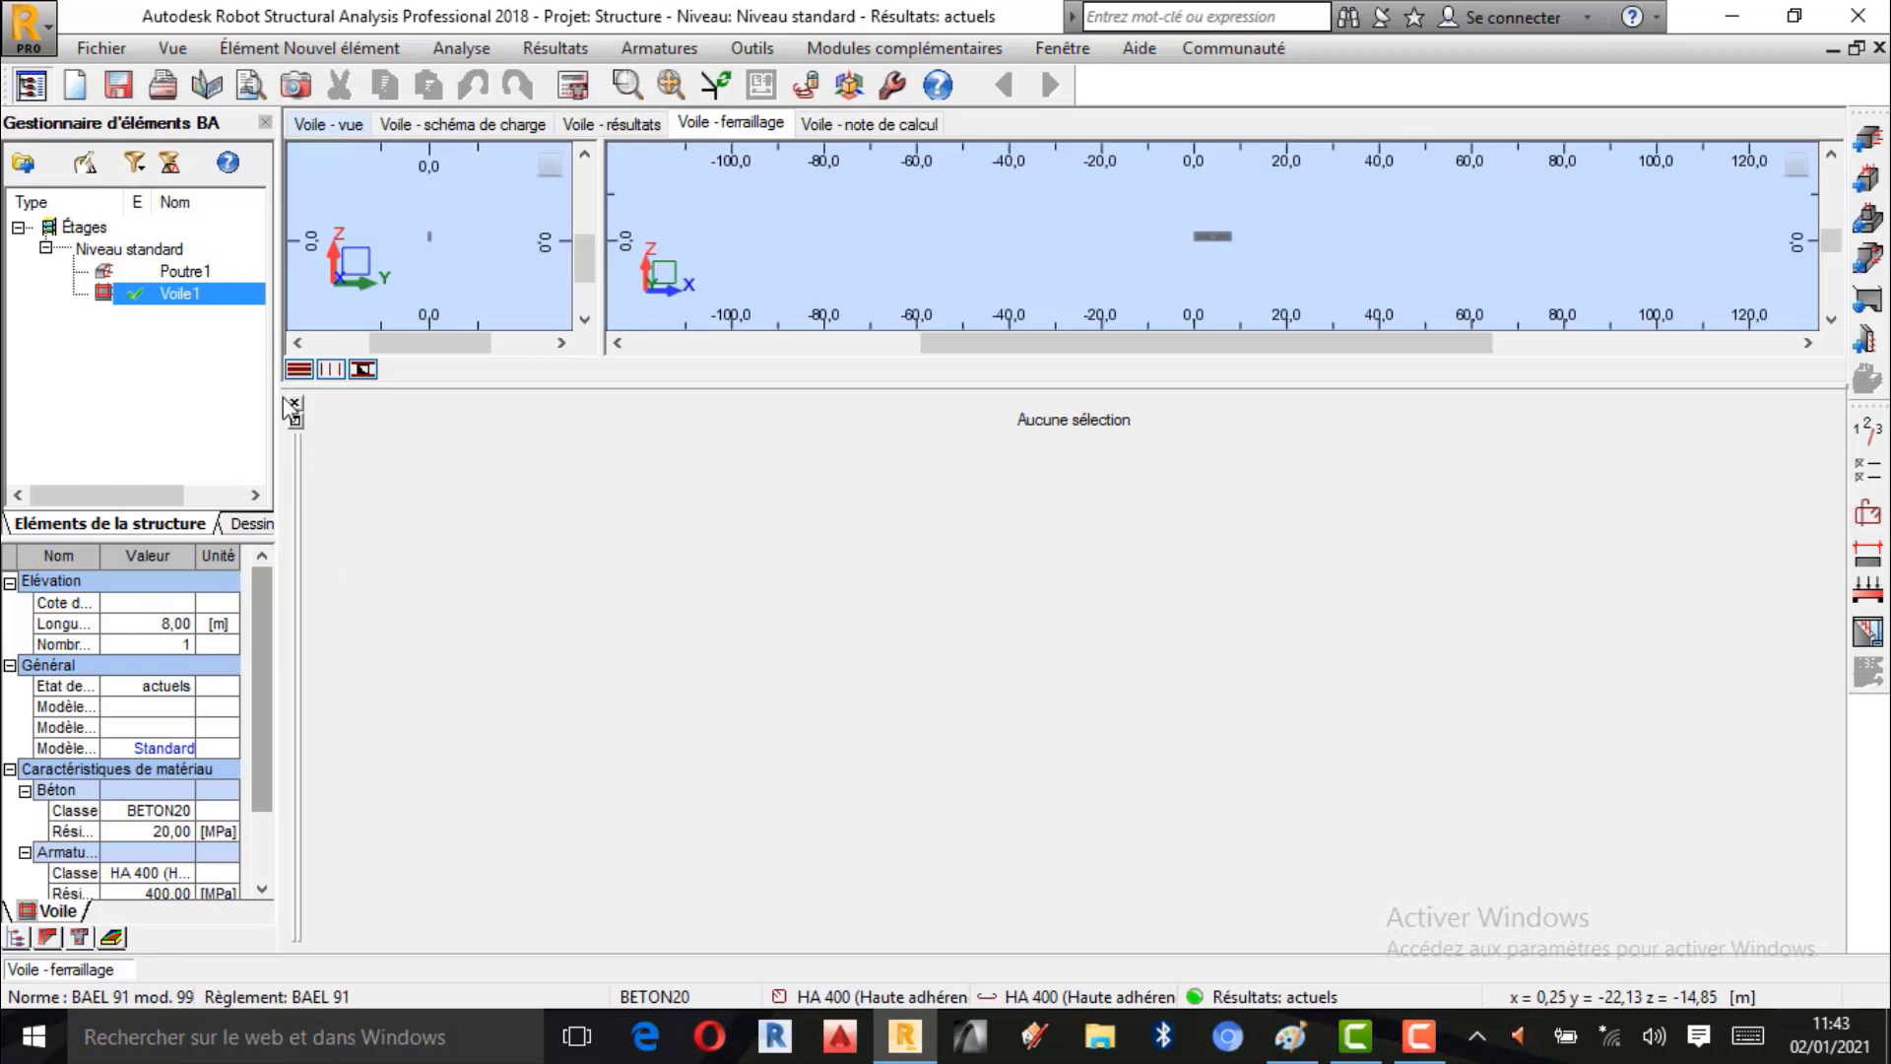
pyautogui.click(294, 404)
pyautogui.scroll(4, 1263, 542)
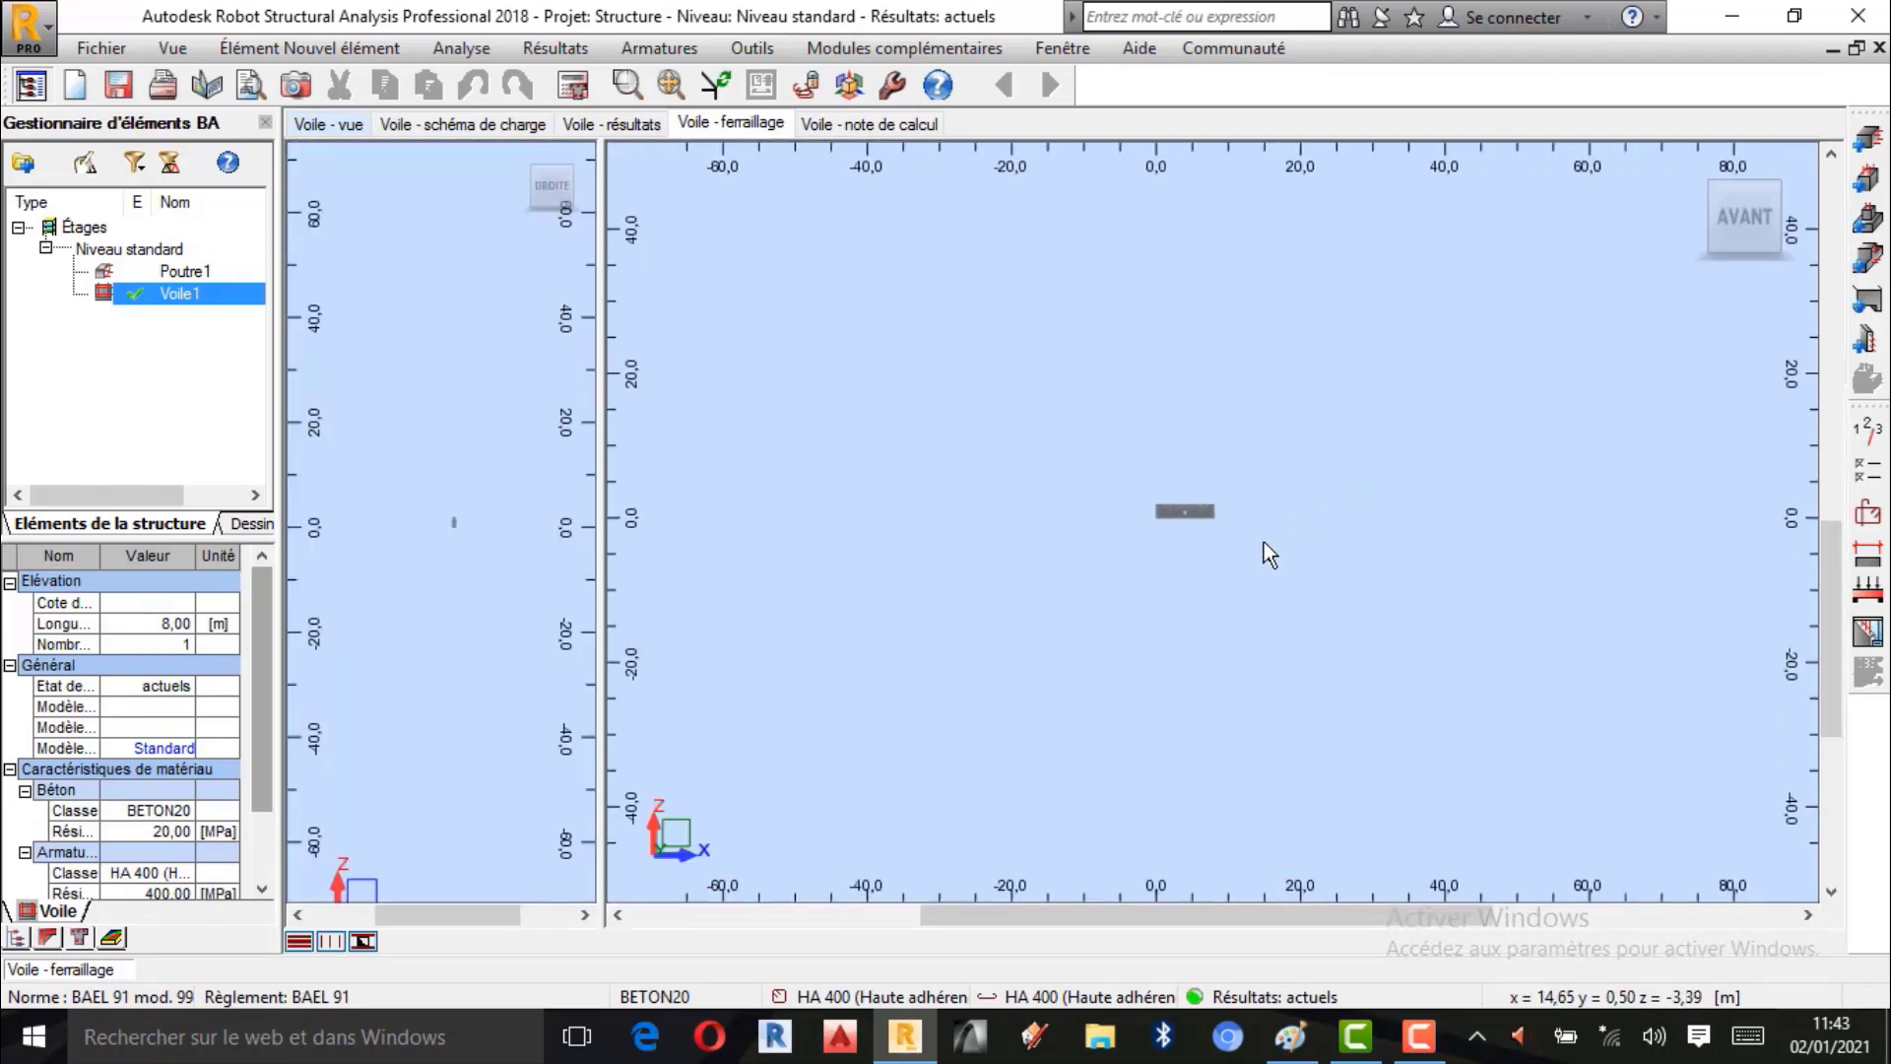
pyautogui.scroll(8, 1117, 483)
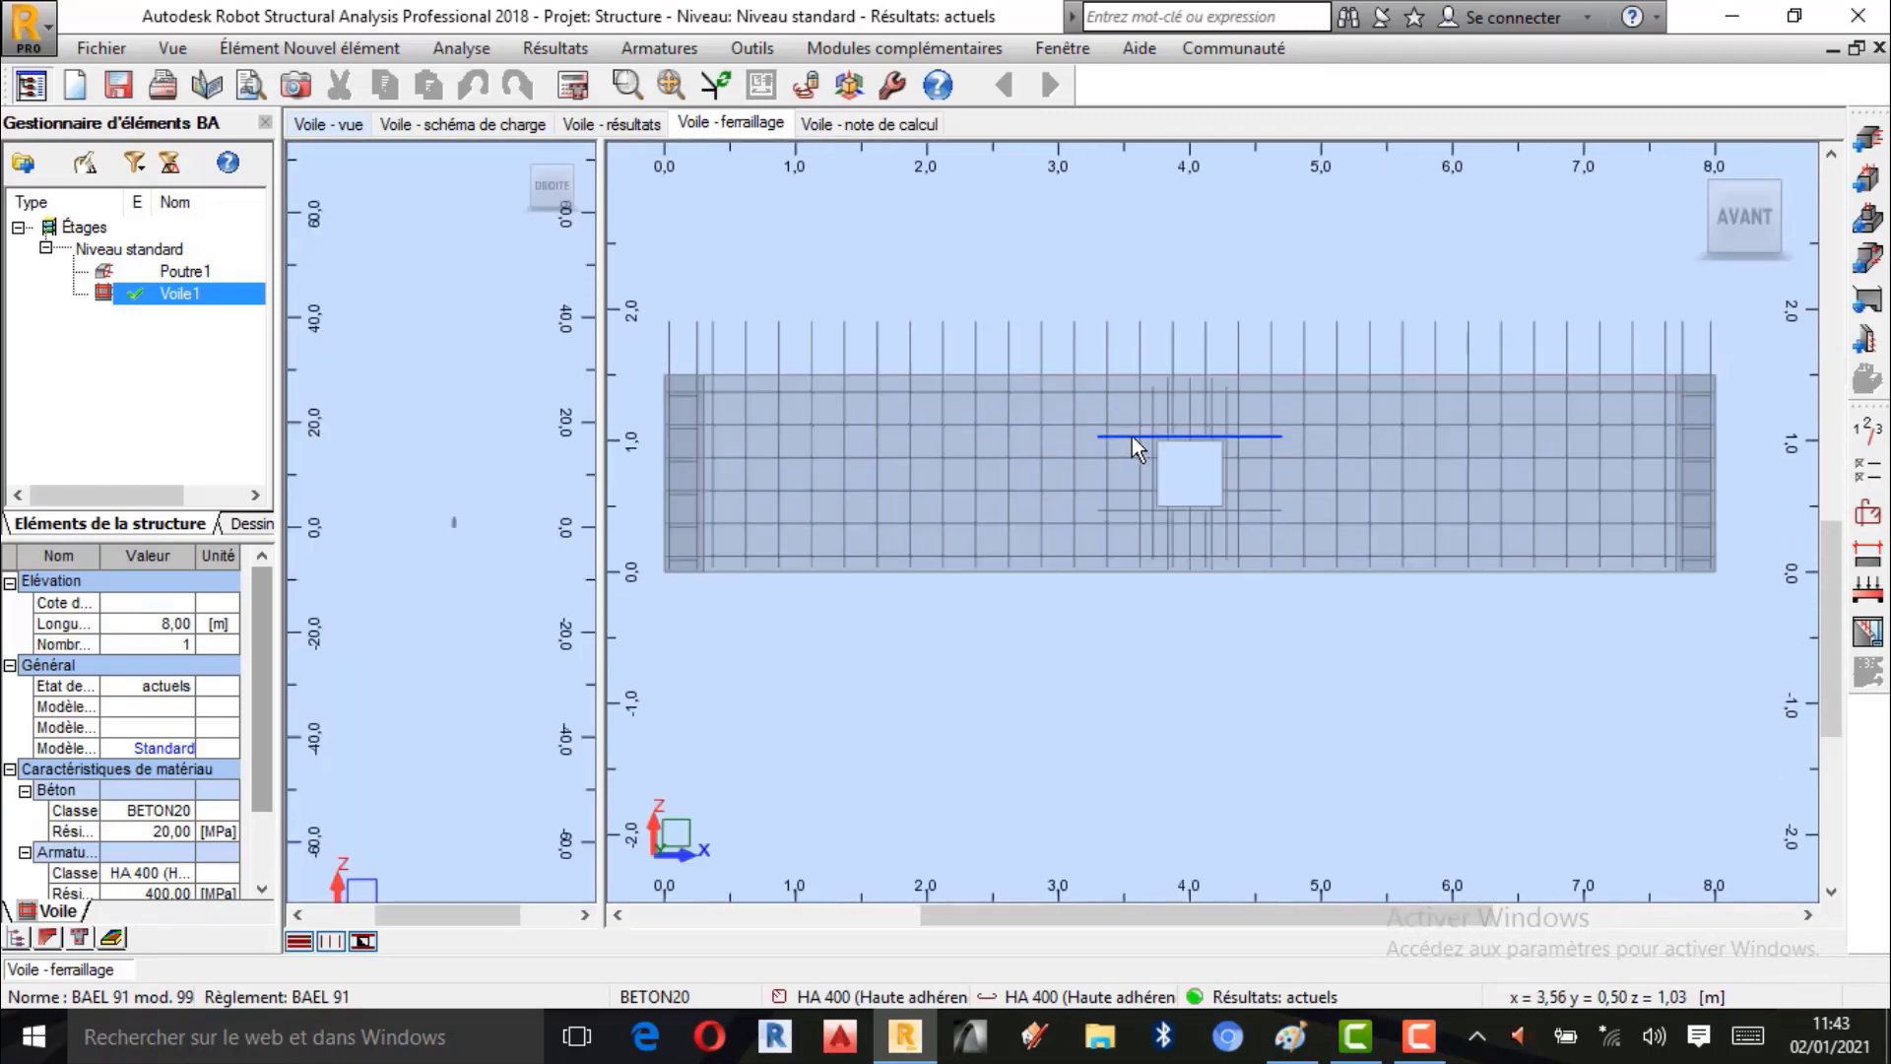
pyautogui.scroll(1, 1196, 433)
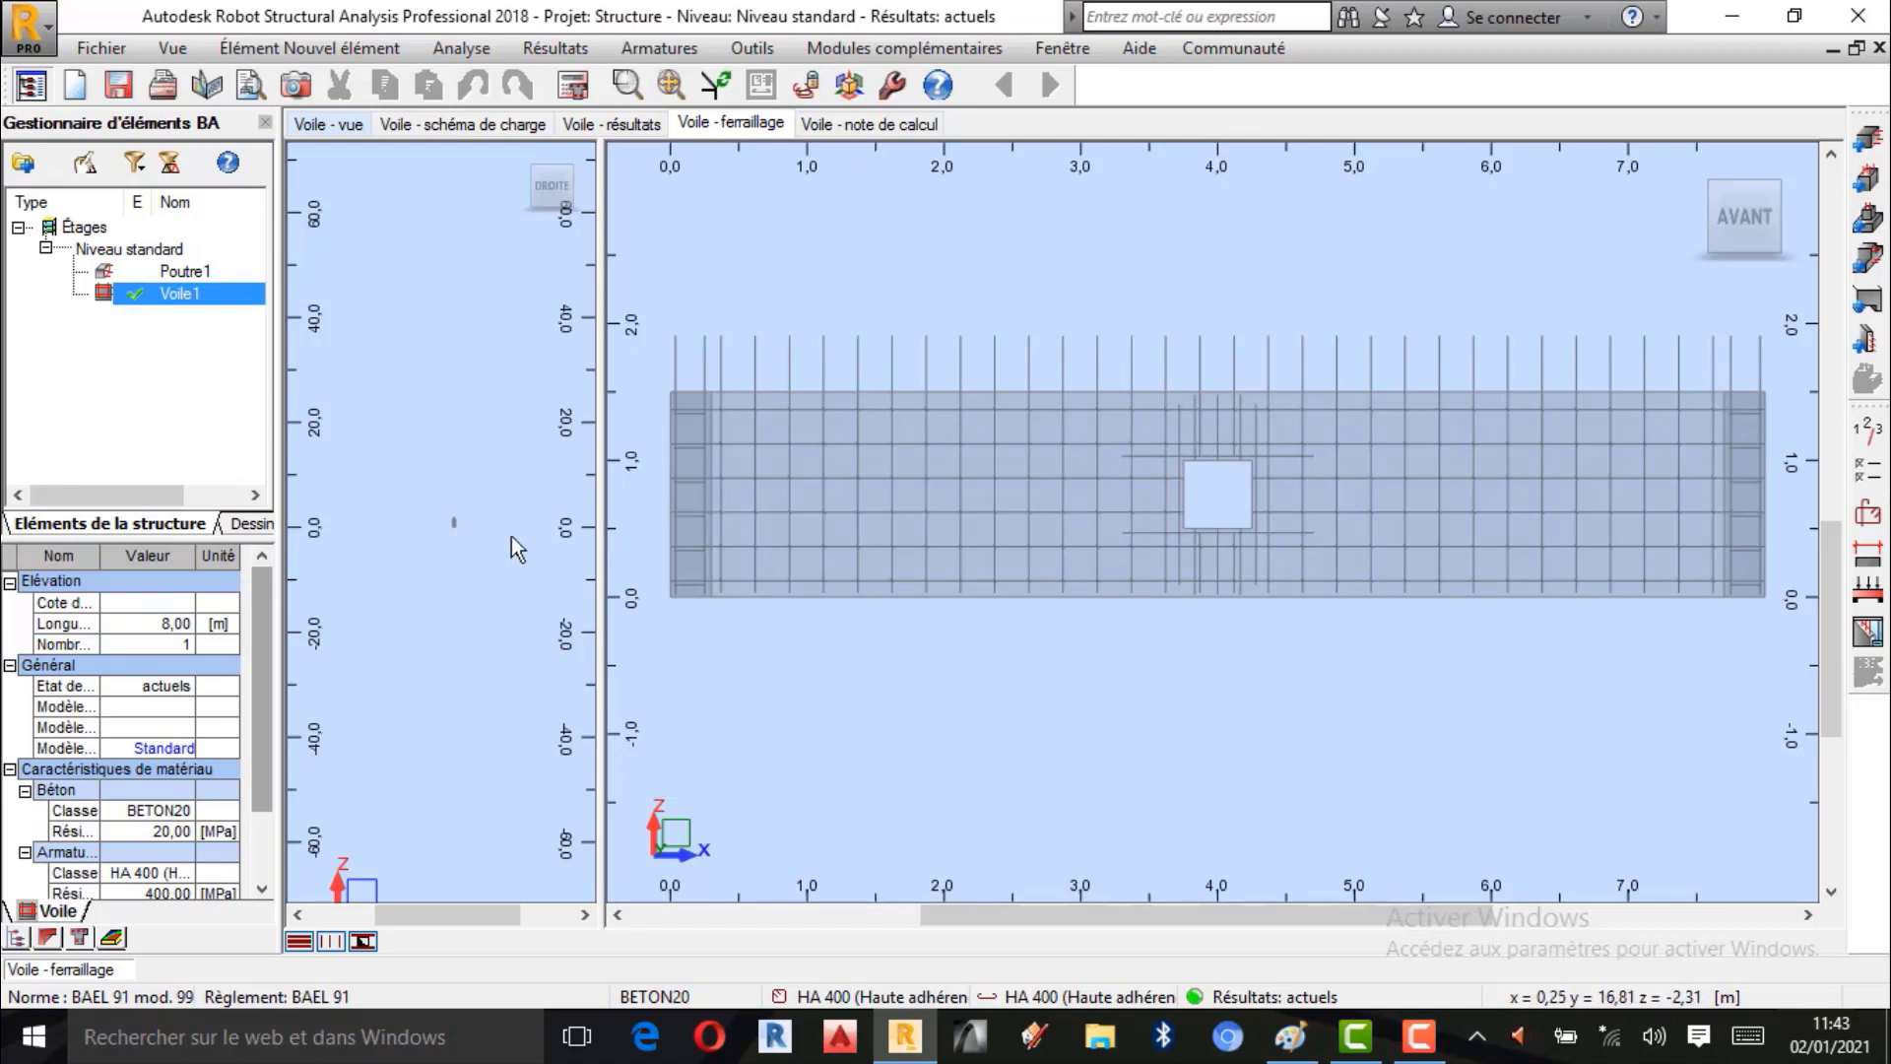
pyautogui.scroll(4, 431, 522)
pyautogui.scroll(8, 352, 497)
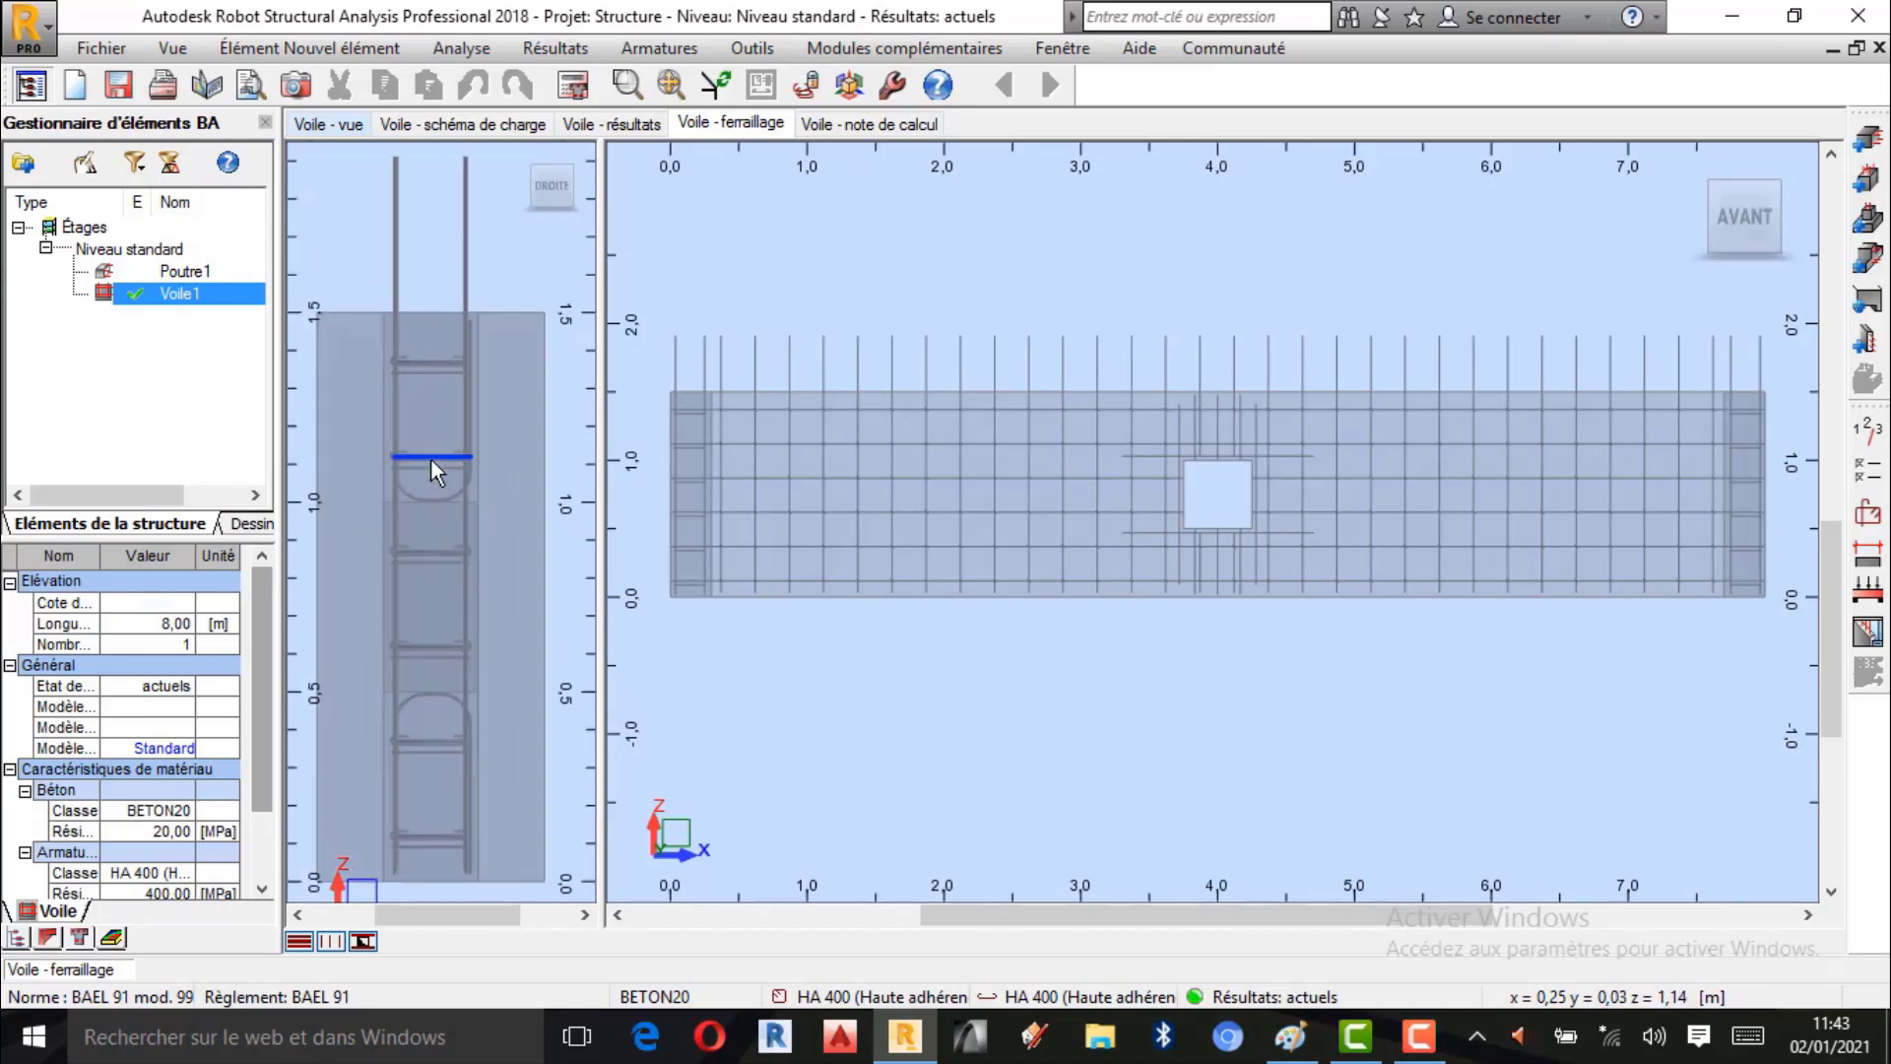
pyautogui.scroll(-1, 434, 449)
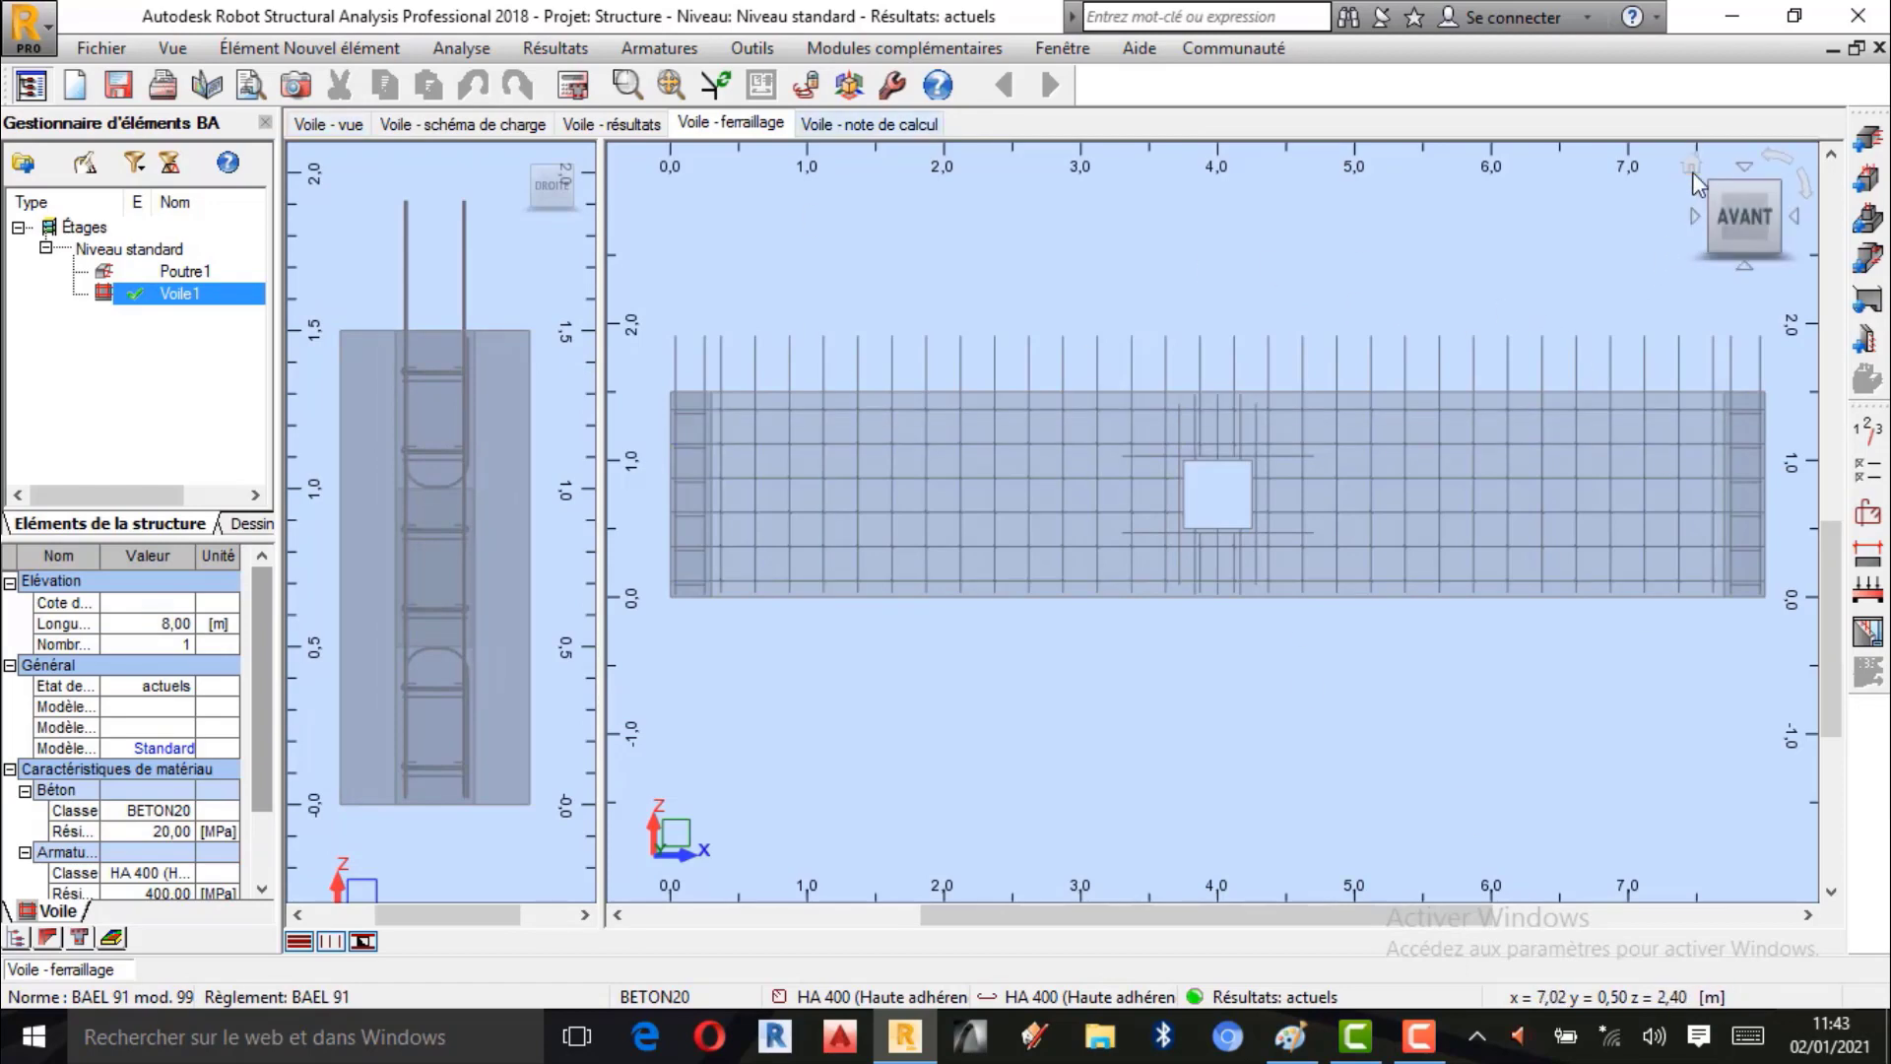
pyautogui.click(1692, 171)
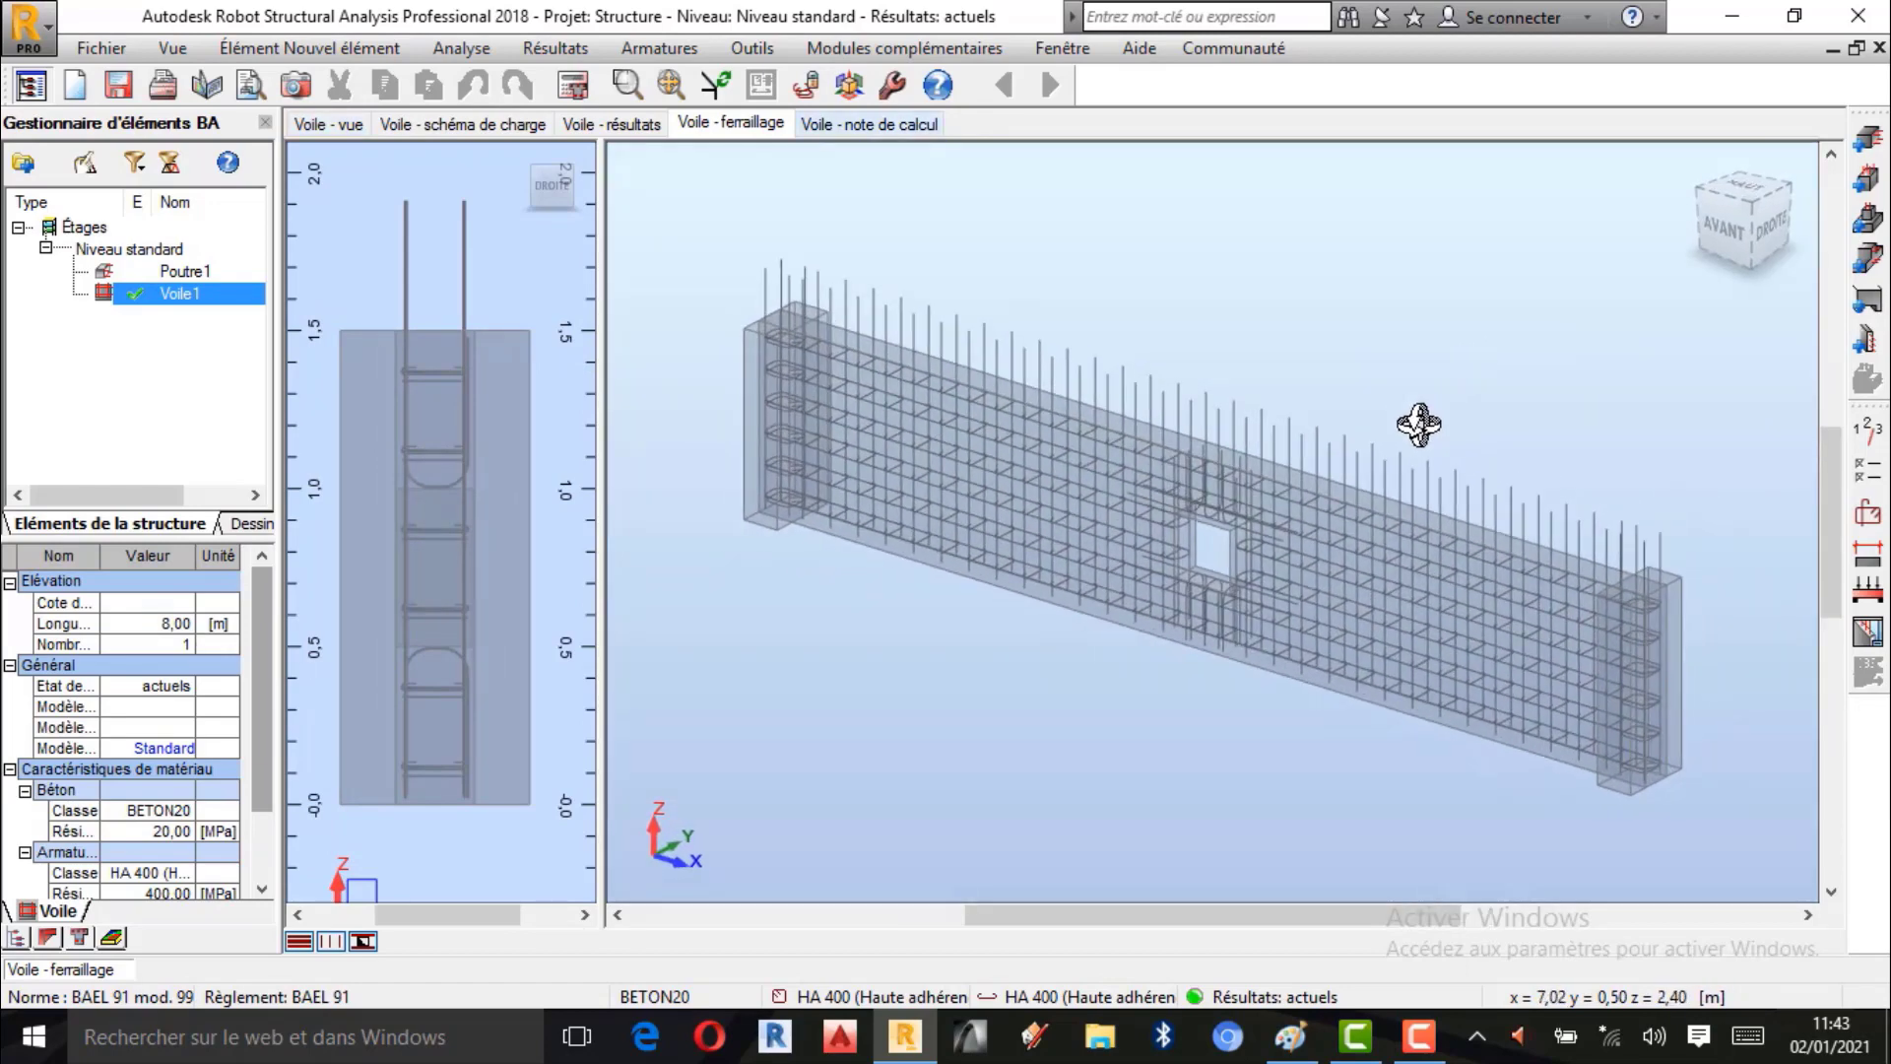
# Orbit and zoom the isometric 3D wall to inspect its bar cage from steeper and frontal angles.
pyautogui.scroll(2, 985, 472)
pyautogui.scroll(-2, 1014, 414)
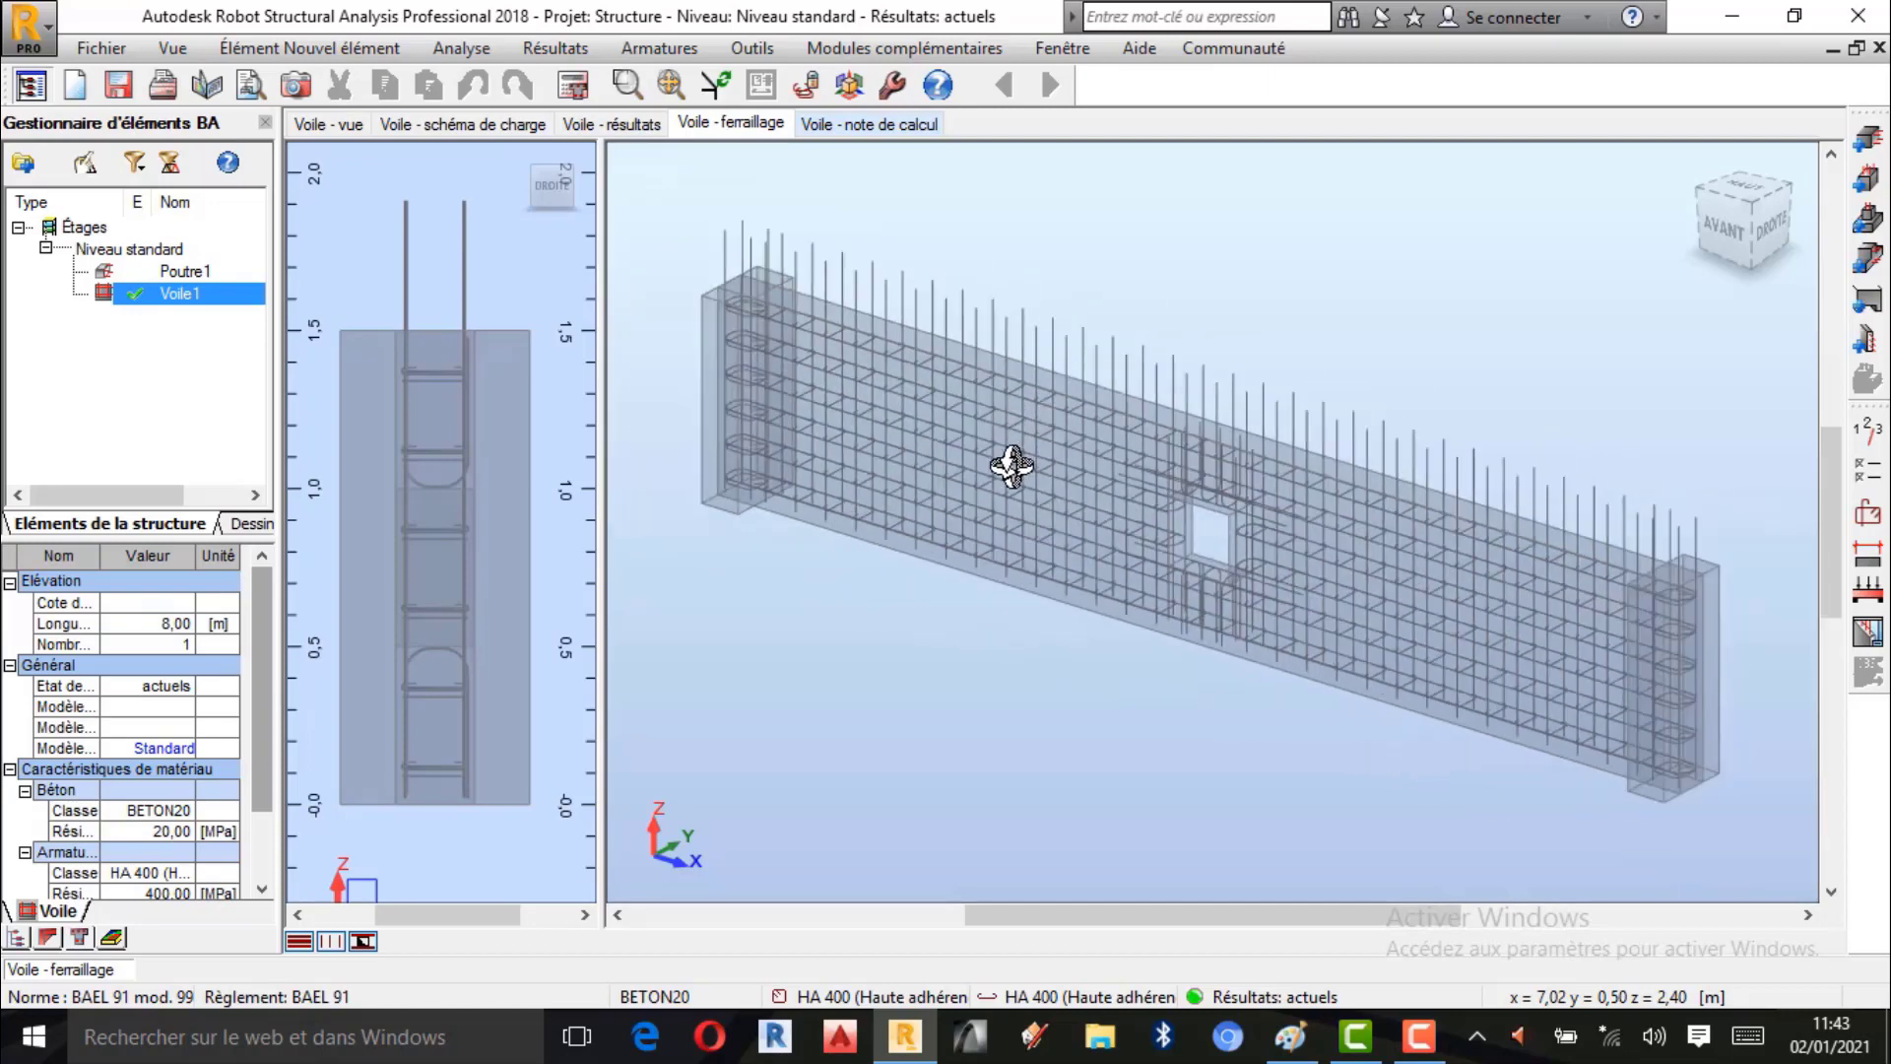
pyautogui.keyDown('shift'); pyautogui.moveTo(1004, 464); pyautogui.dragTo(1131, 489, button='middle'); pyautogui.keyUp('shift')
pyautogui.scroll(5, 1144, 488)
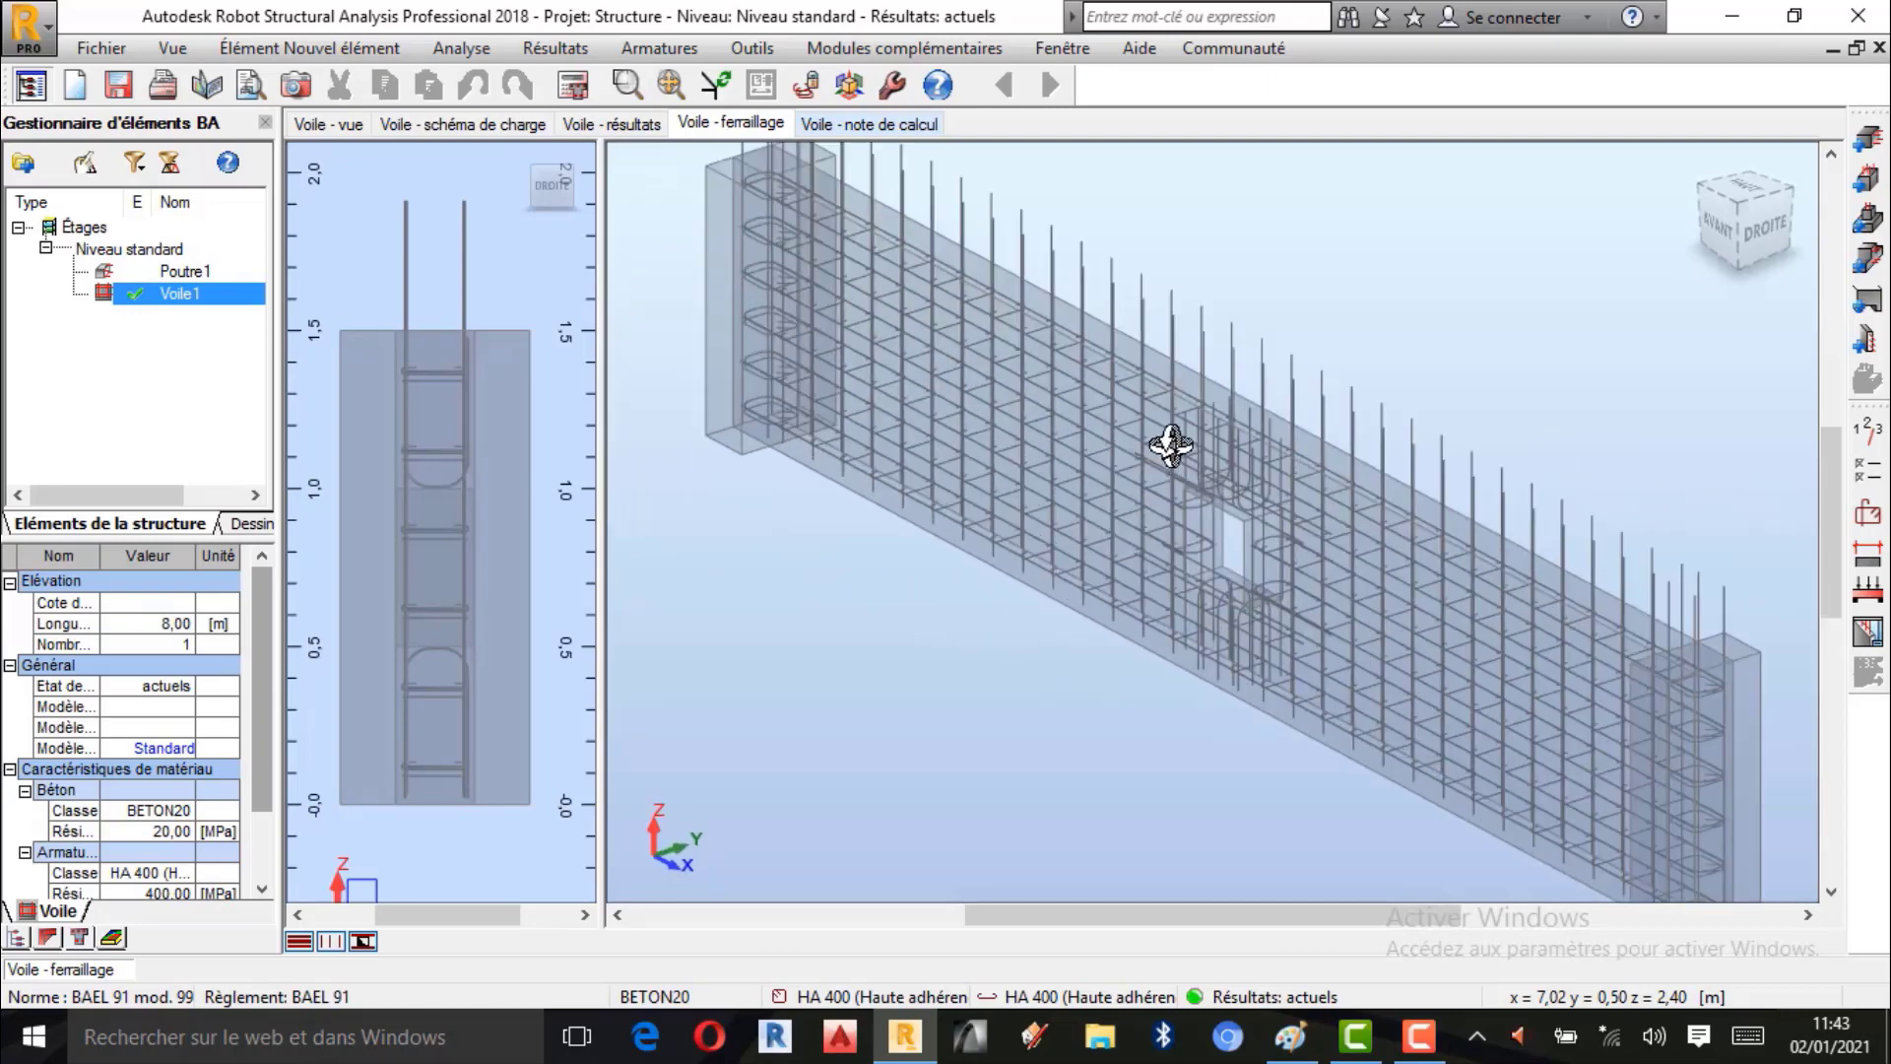
pyautogui.scroll(-3, 1143, 443)
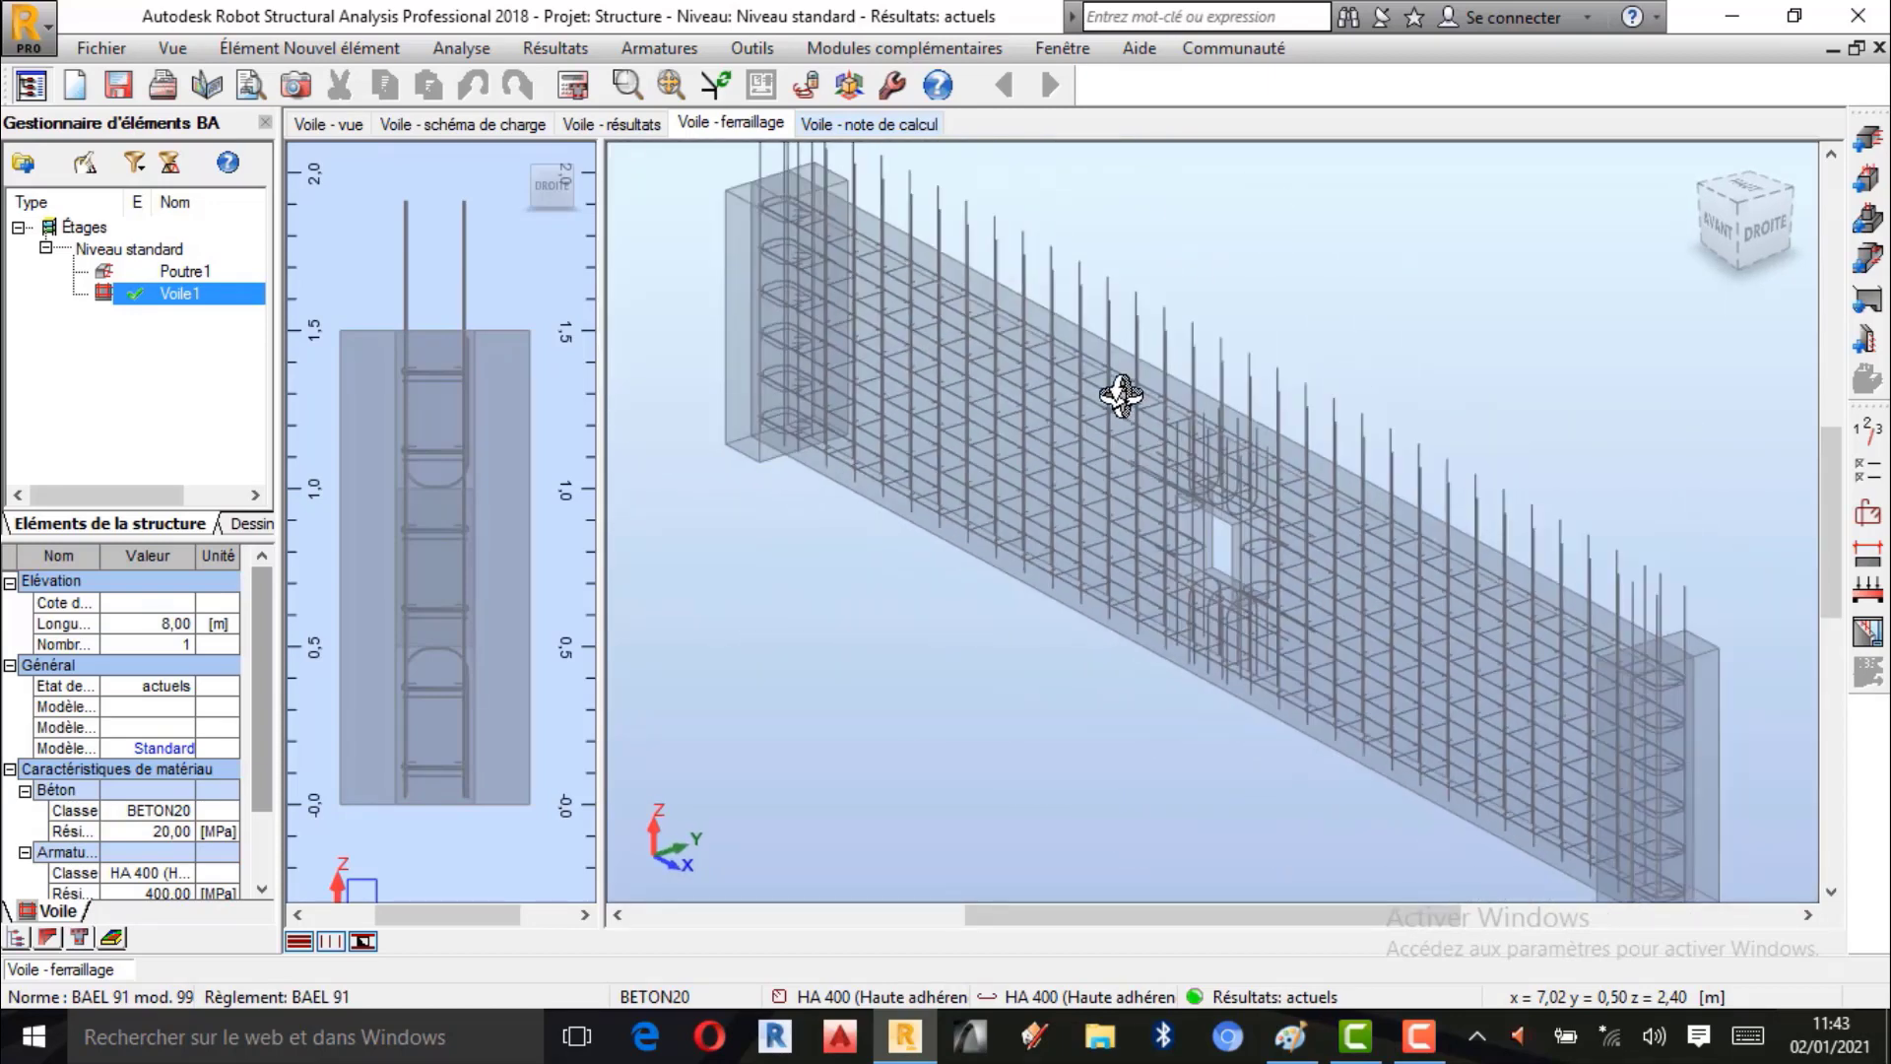
pyautogui.keyDown('shift'); pyautogui.moveTo(1223, 258); pyautogui.dragTo(1216, 383, button='middle'); pyautogui.keyUp('shift')
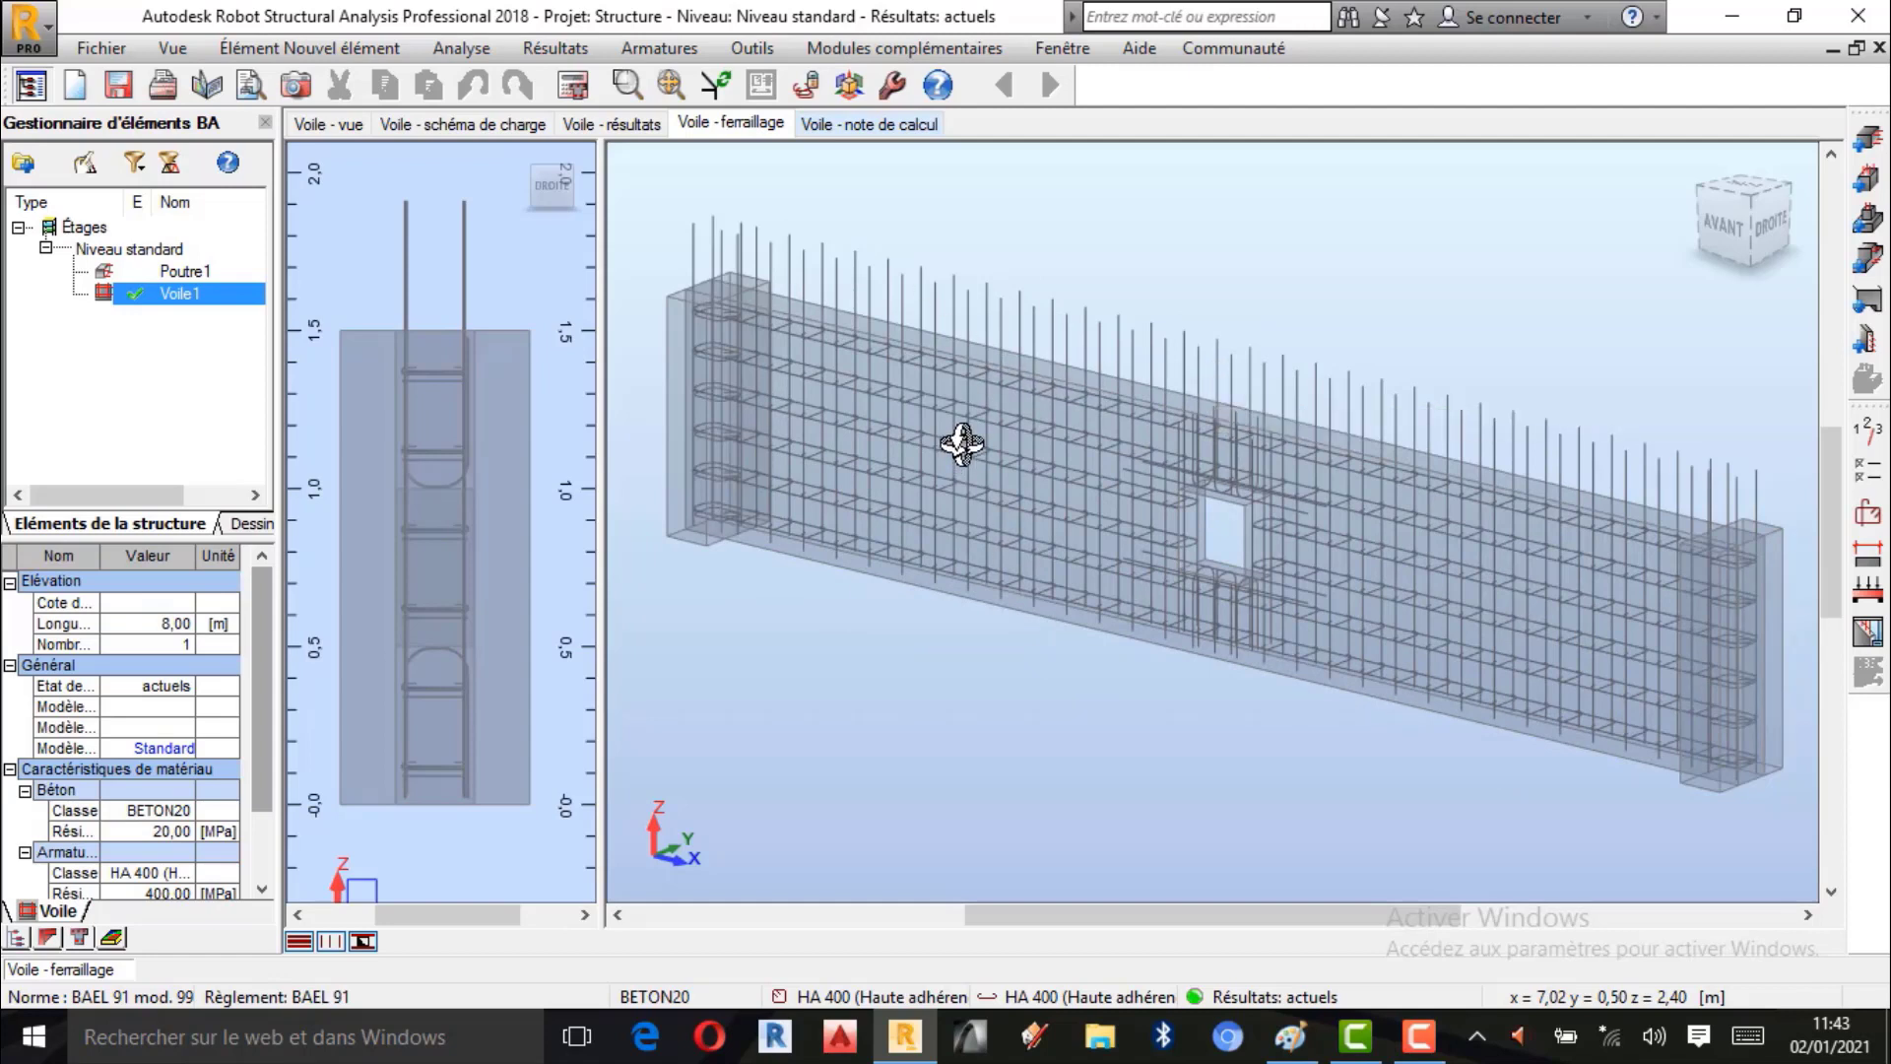
pyautogui.moveTo(965, 443)
pyautogui.mouseDown()
pyautogui.moveTo(1034, 399)
pyautogui.moveTo(982, 416)
pyautogui.mouseUp()
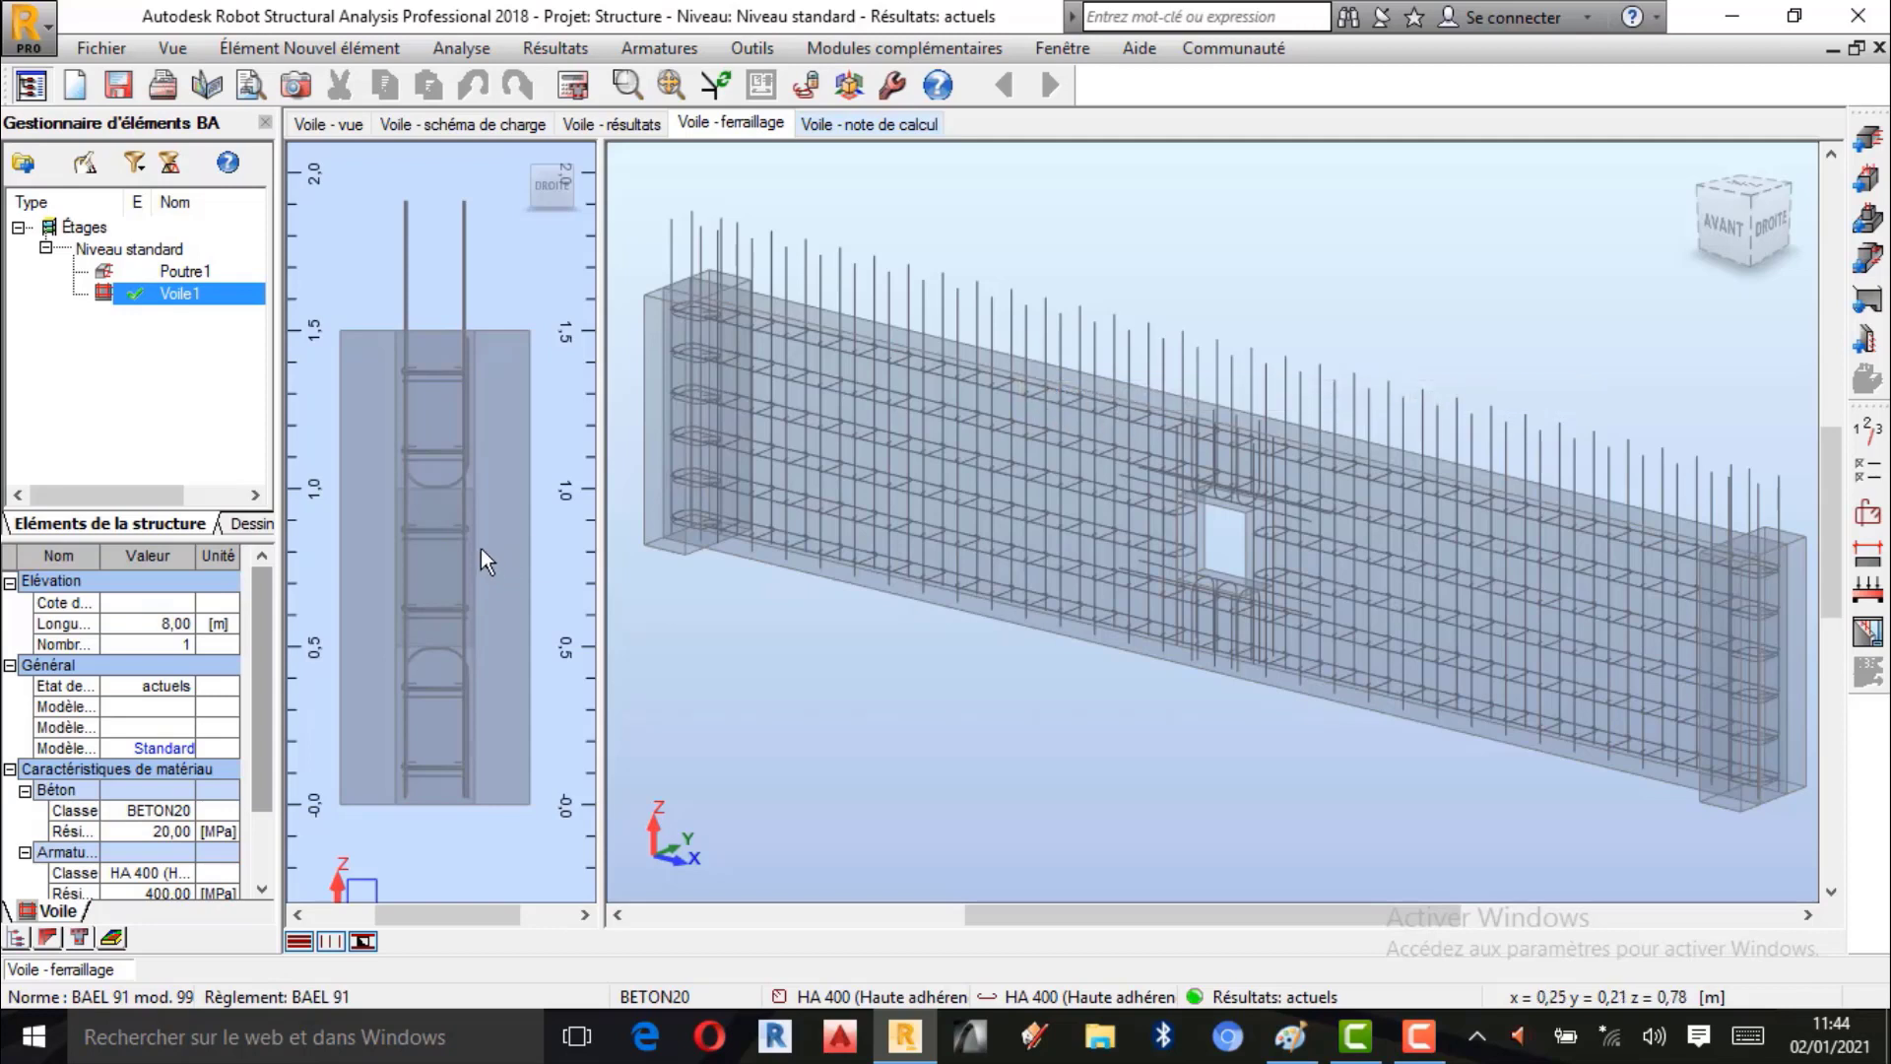
# Select a vertical bar in the wall's cross-section.
pyautogui.click(1418, 1036)
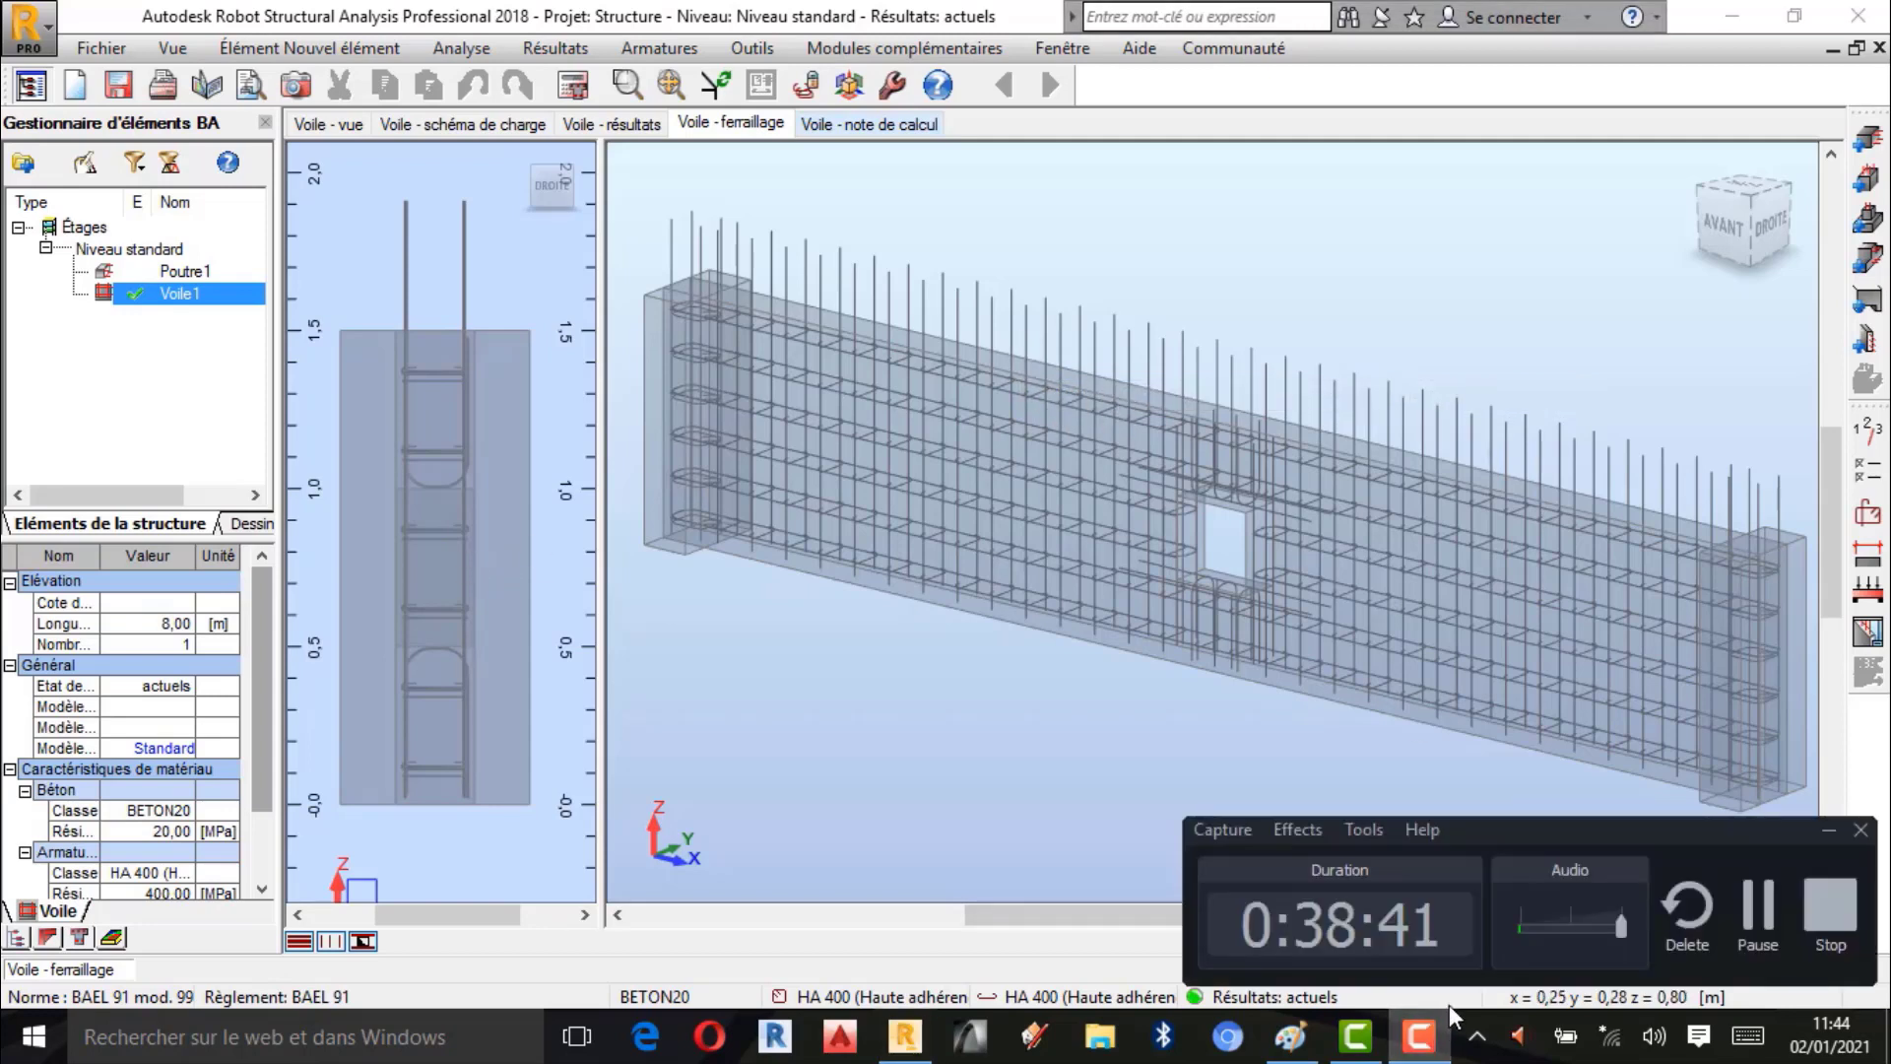
pyautogui.click(1829, 829)
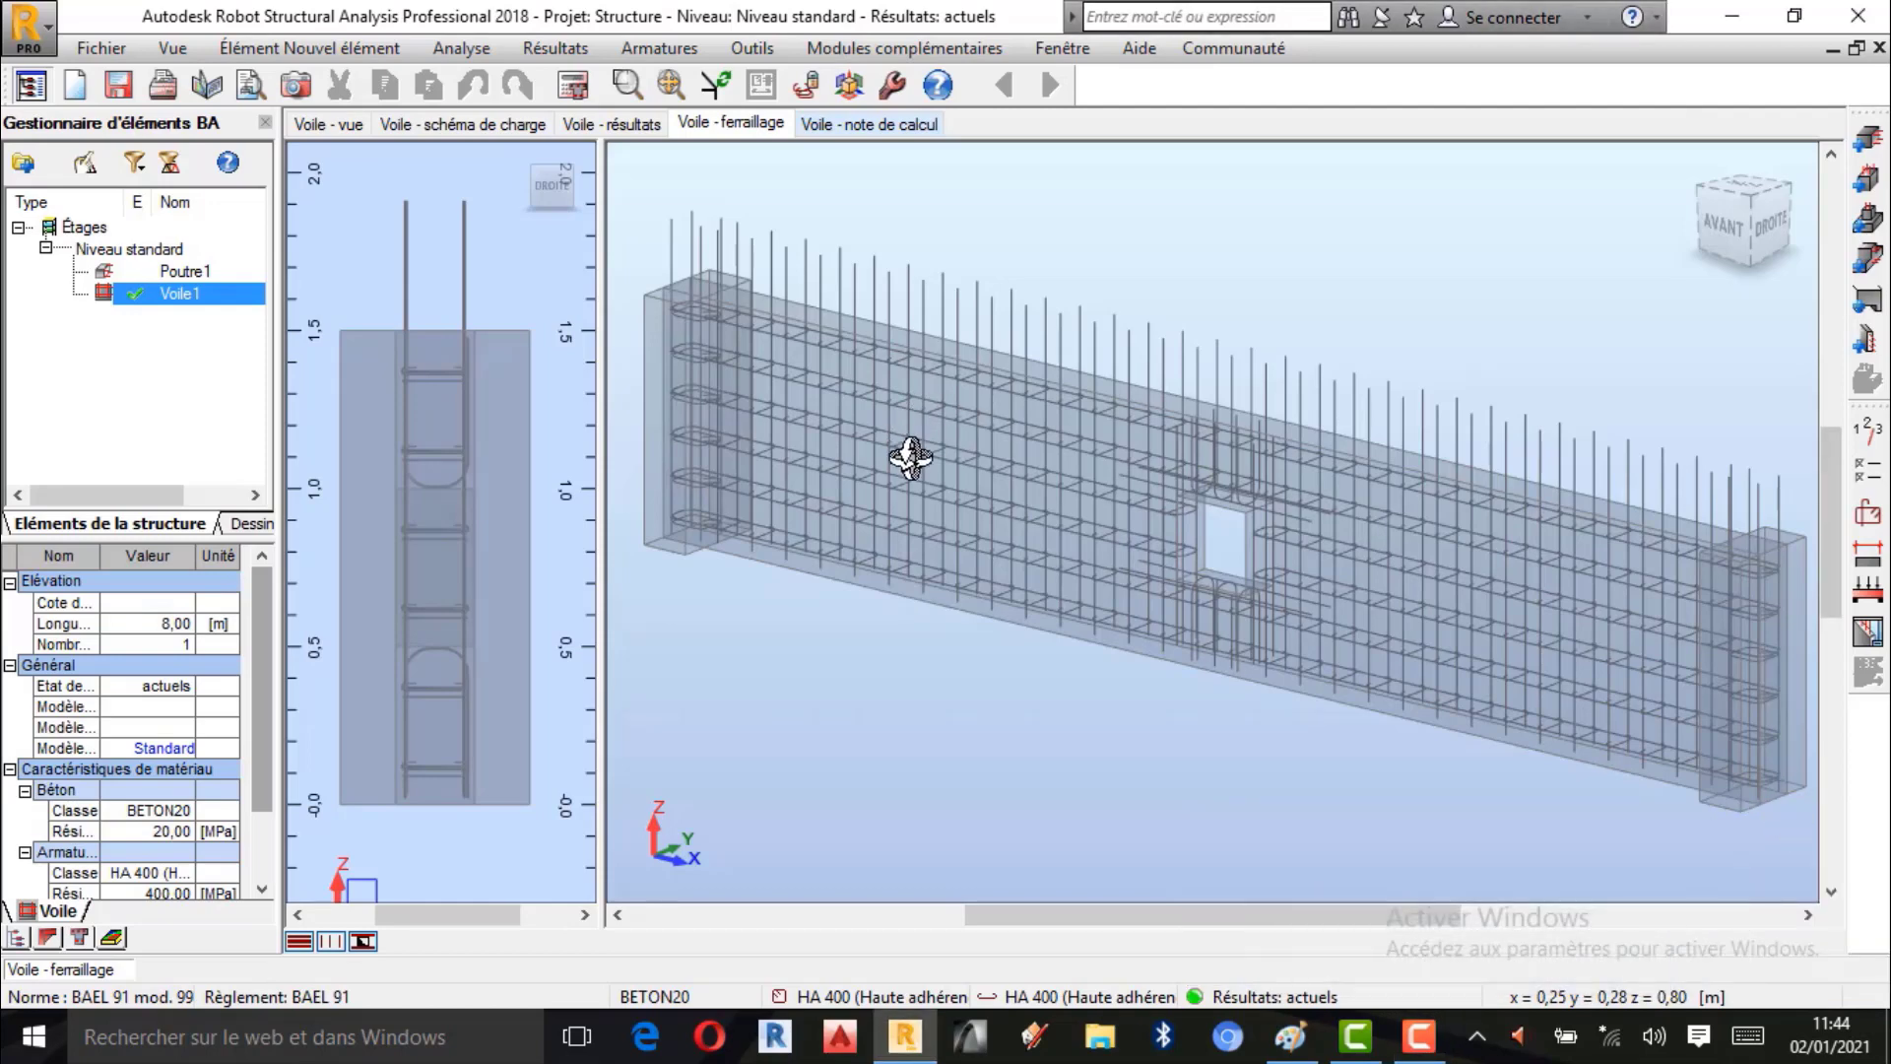
pyautogui.scroll(-1, 935, 463)
pyautogui.scroll(1, 941, 460)
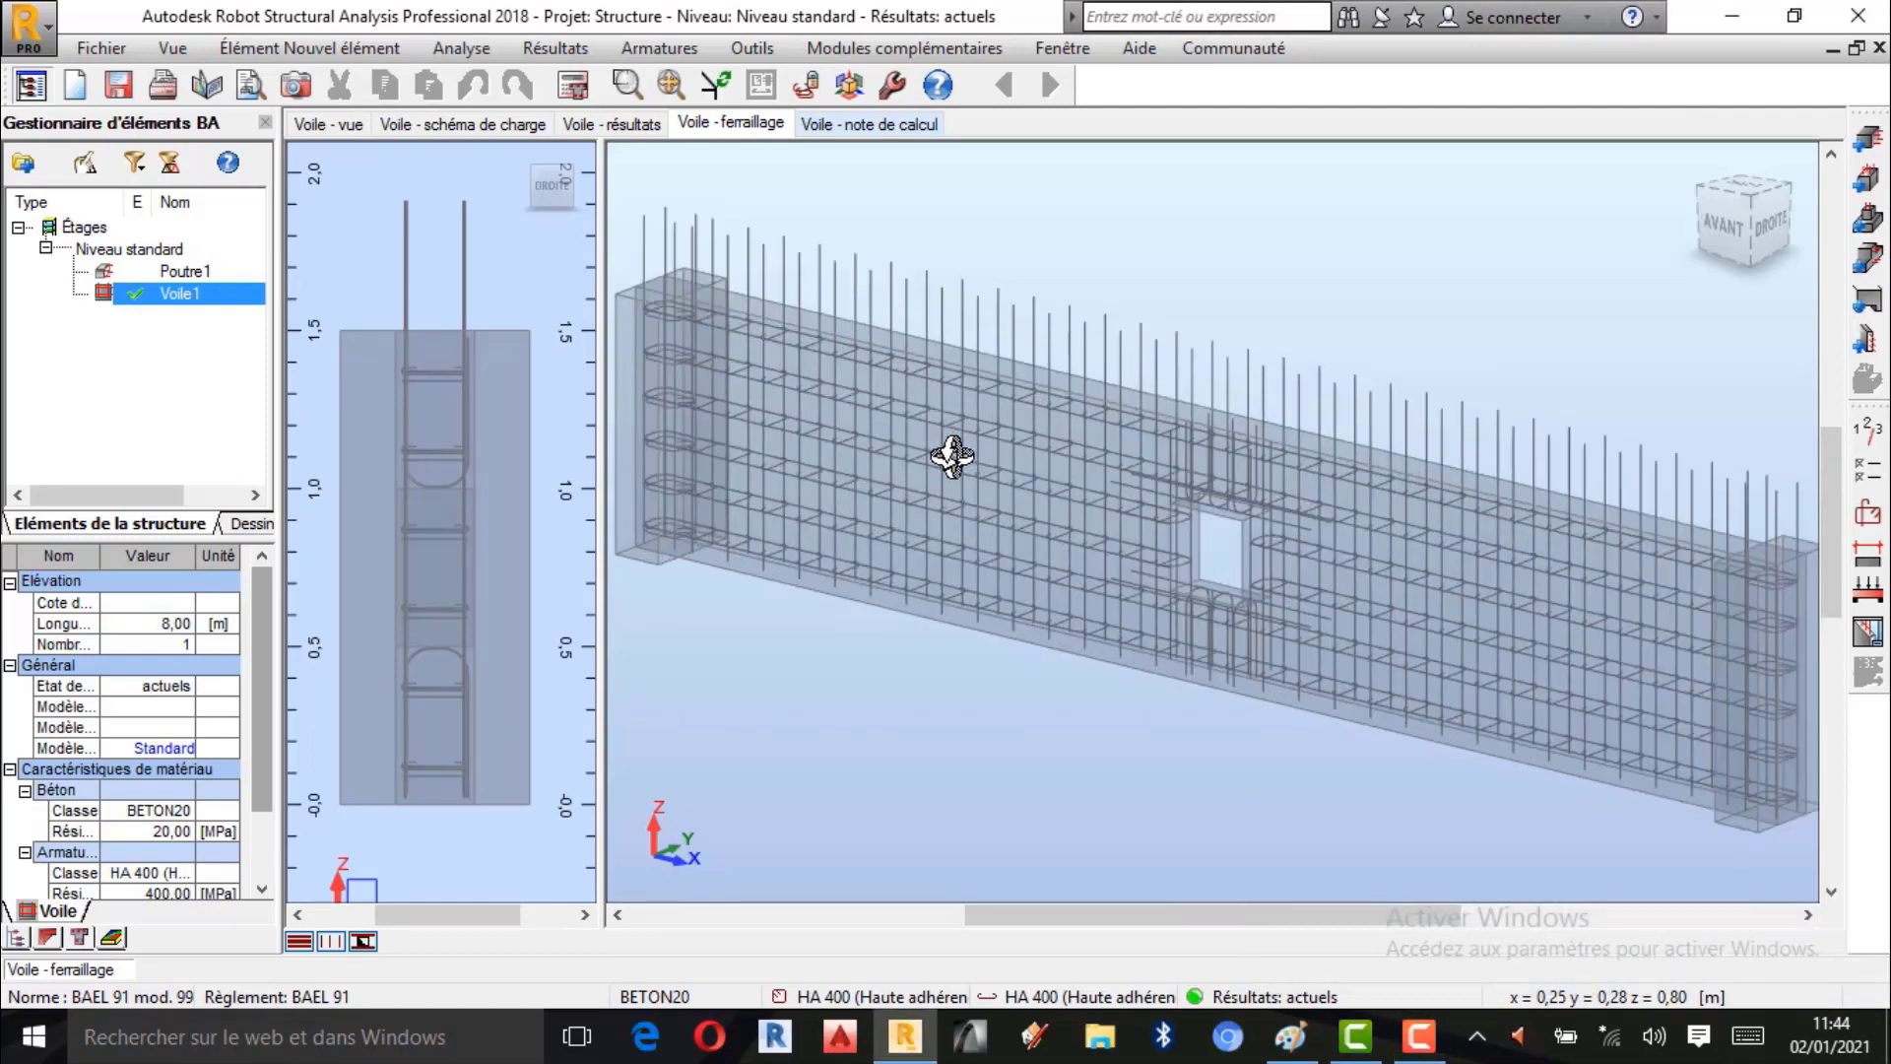
pyautogui.scroll(1, 464, 557)
pyautogui.click(464, 578)
# Rotate the 3D wall so the vertical bars stand upright and inspect the opening bars.
pyautogui.scroll(-2, 437, 394)
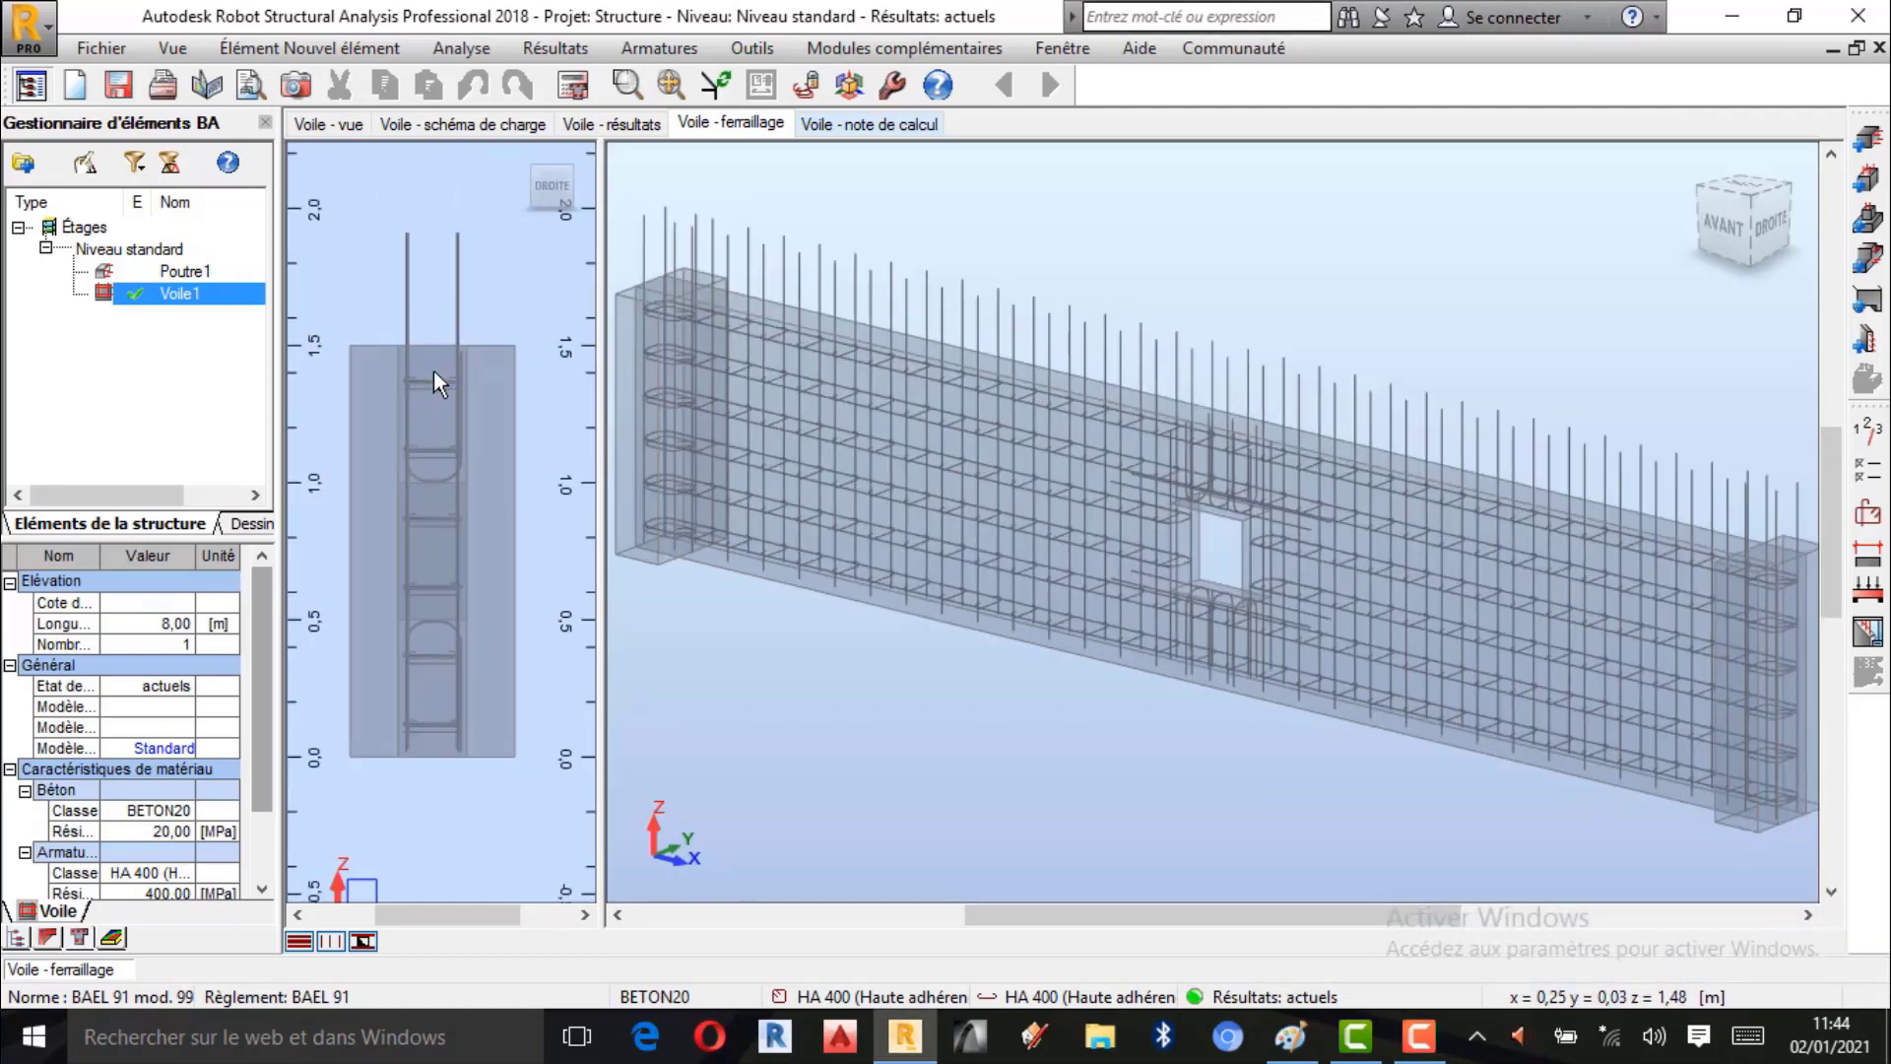
pyautogui.scroll(1, 435, 394)
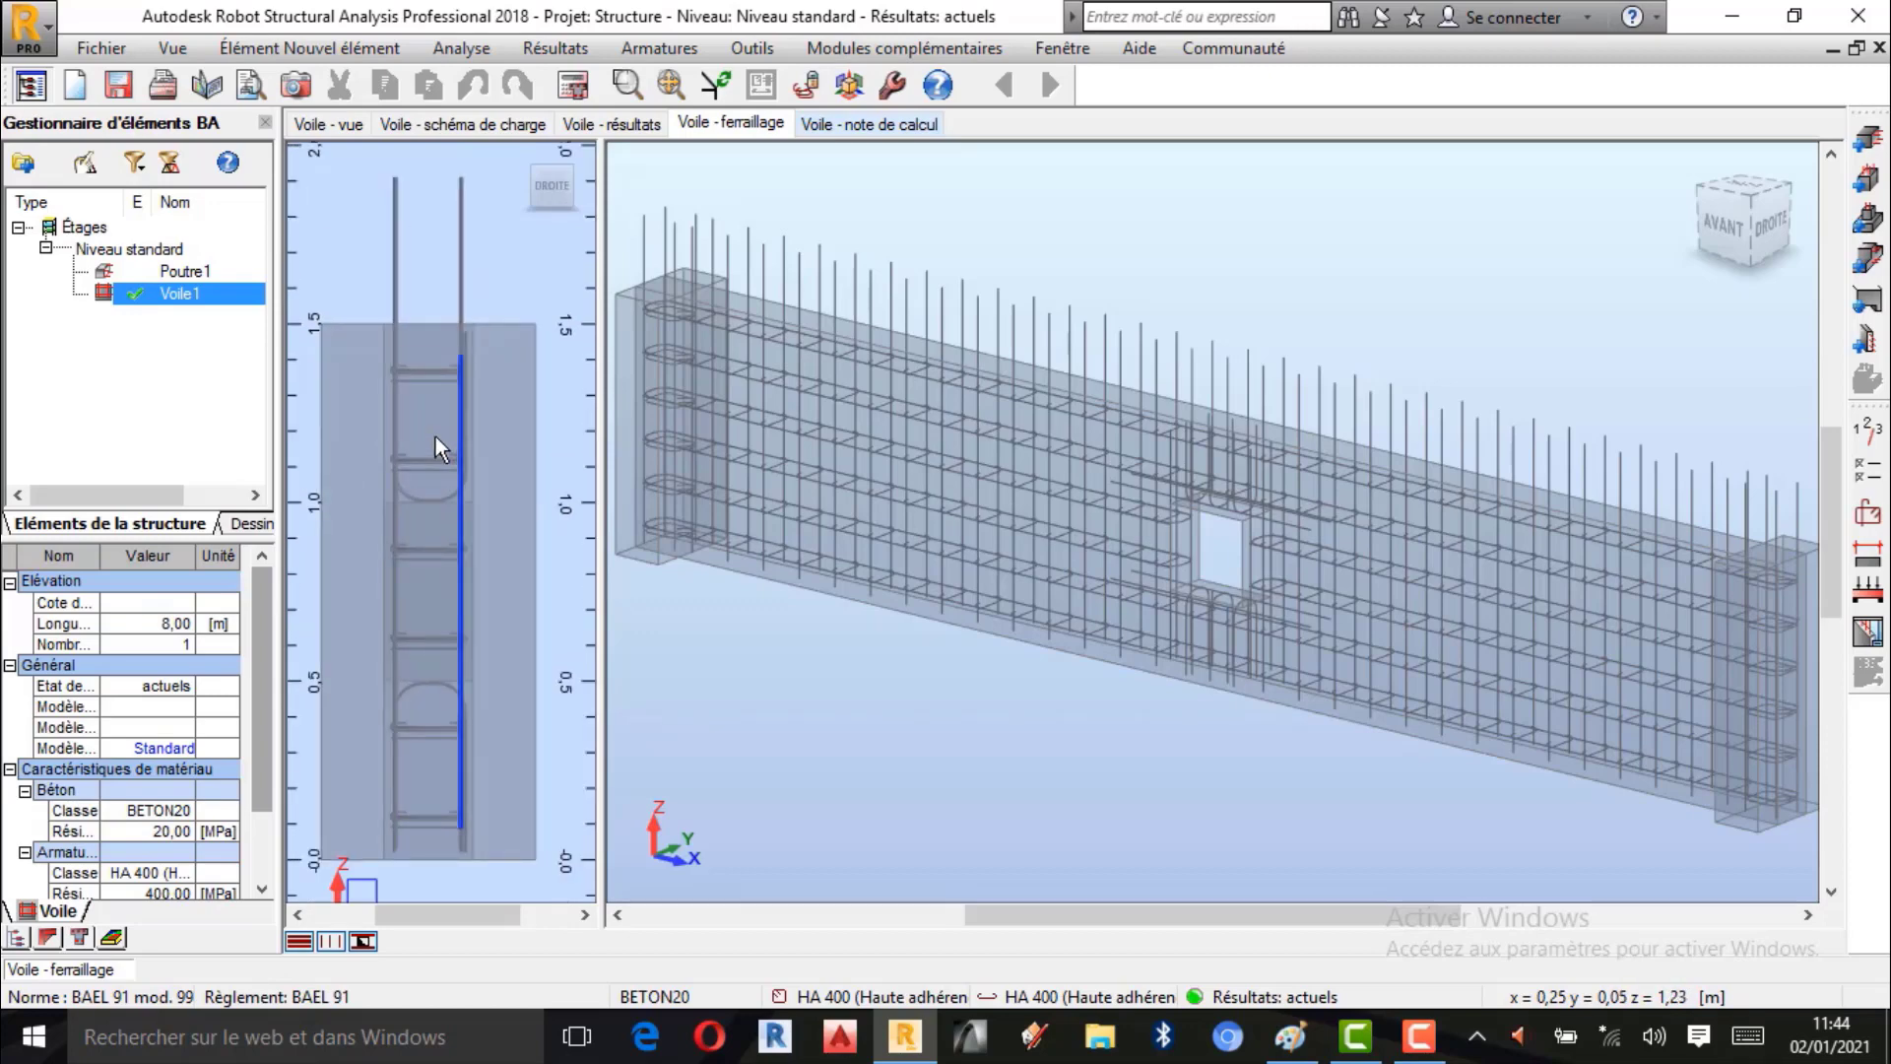
pyautogui.keyDown('shift'); pyautogui.moveTo(1089, 625); pyautogui.dragTo(1188, 553, button='middle'); pyautogui.keyUp('shift')
pyautogui.scroll(-2, 1190, 552)
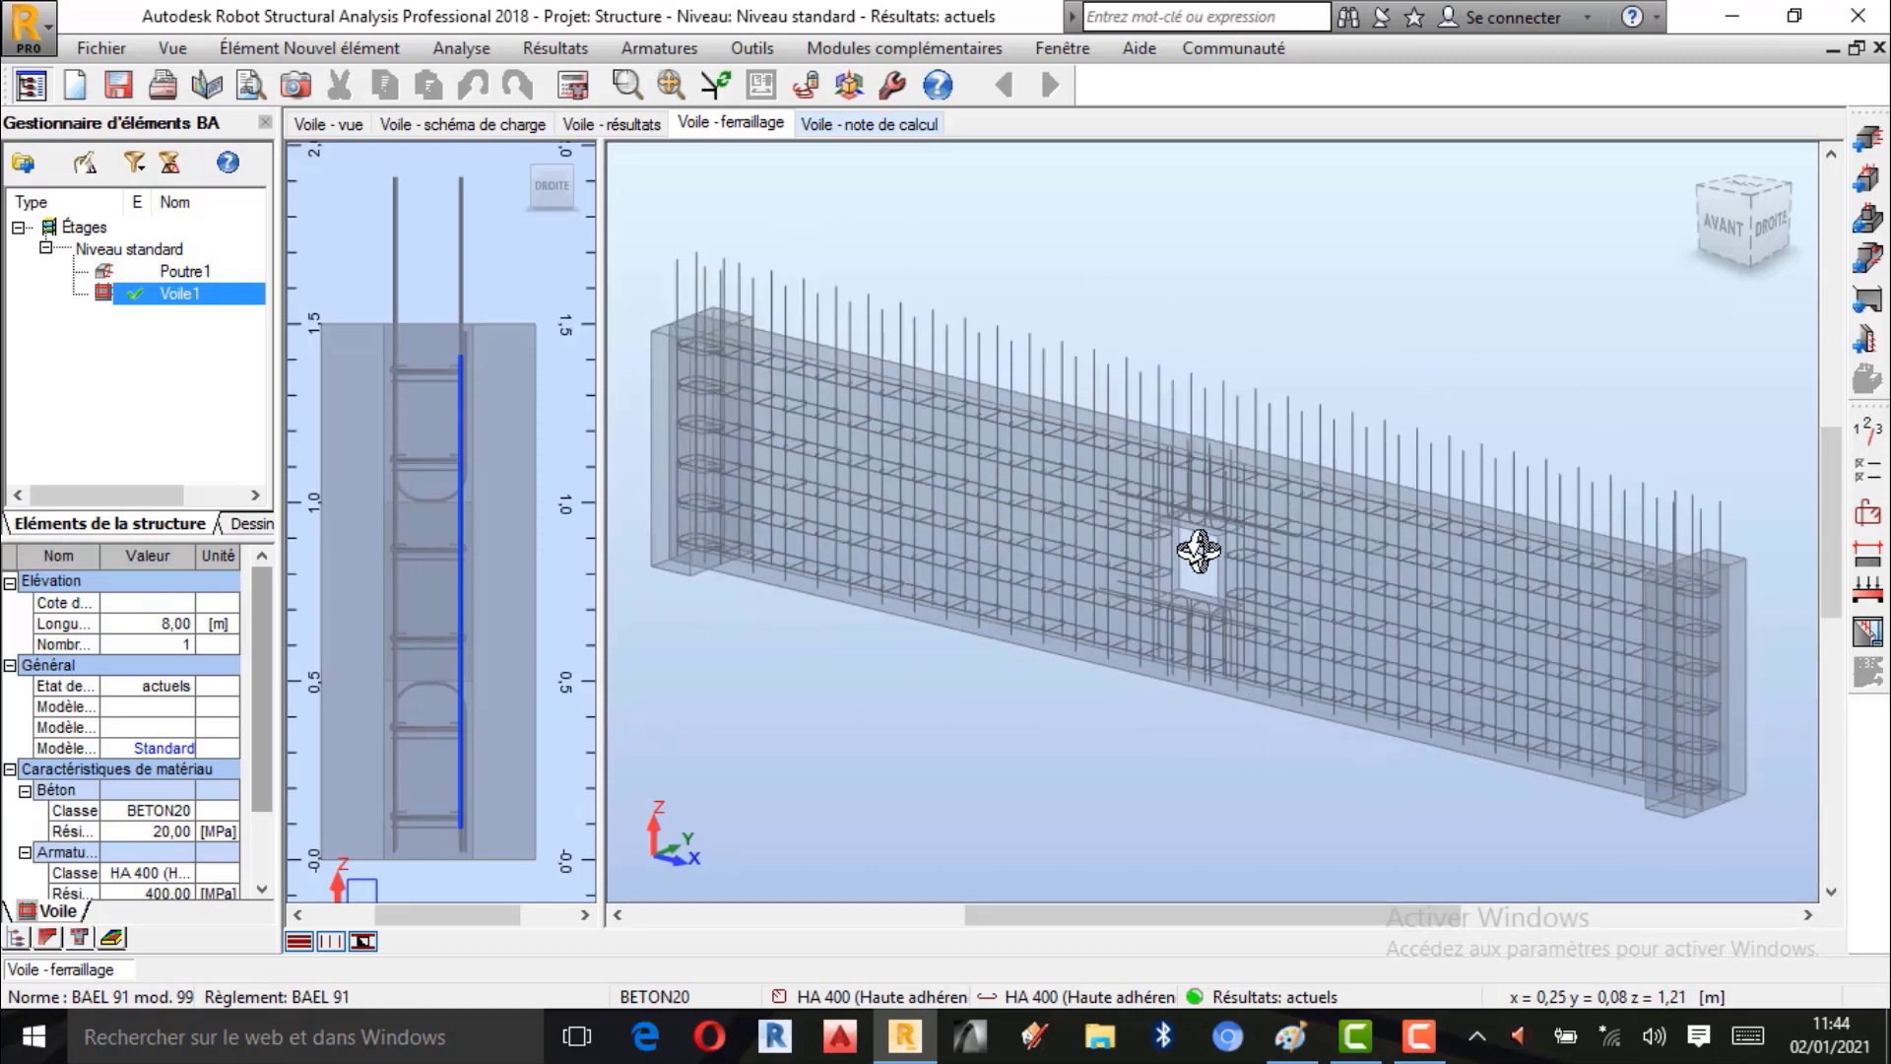
pyautogui.keyDown('shift'); pyautogui.moveTo(1198, 552); pyautogui.dragTo(1195, 552, button='middle'); pyautogui.keyUp('shift')
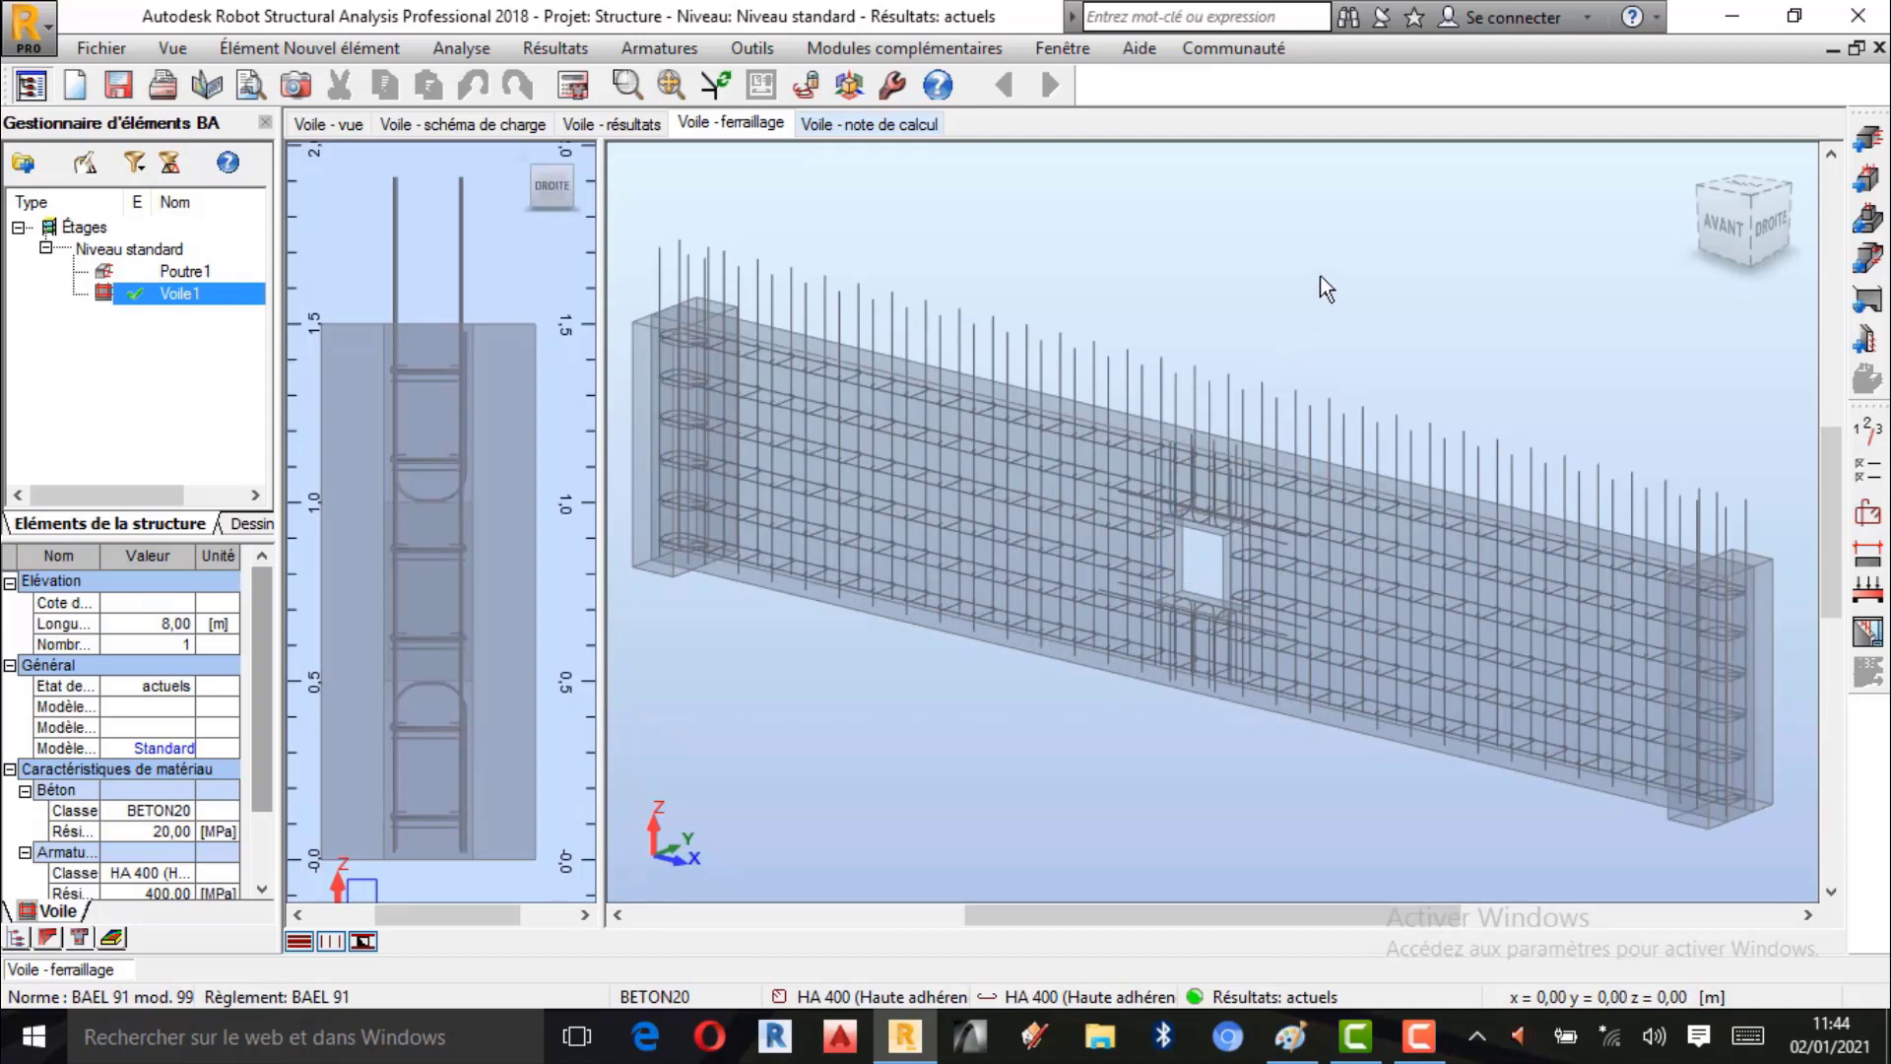
pyautogui.scroll(-2, 1315, 280)
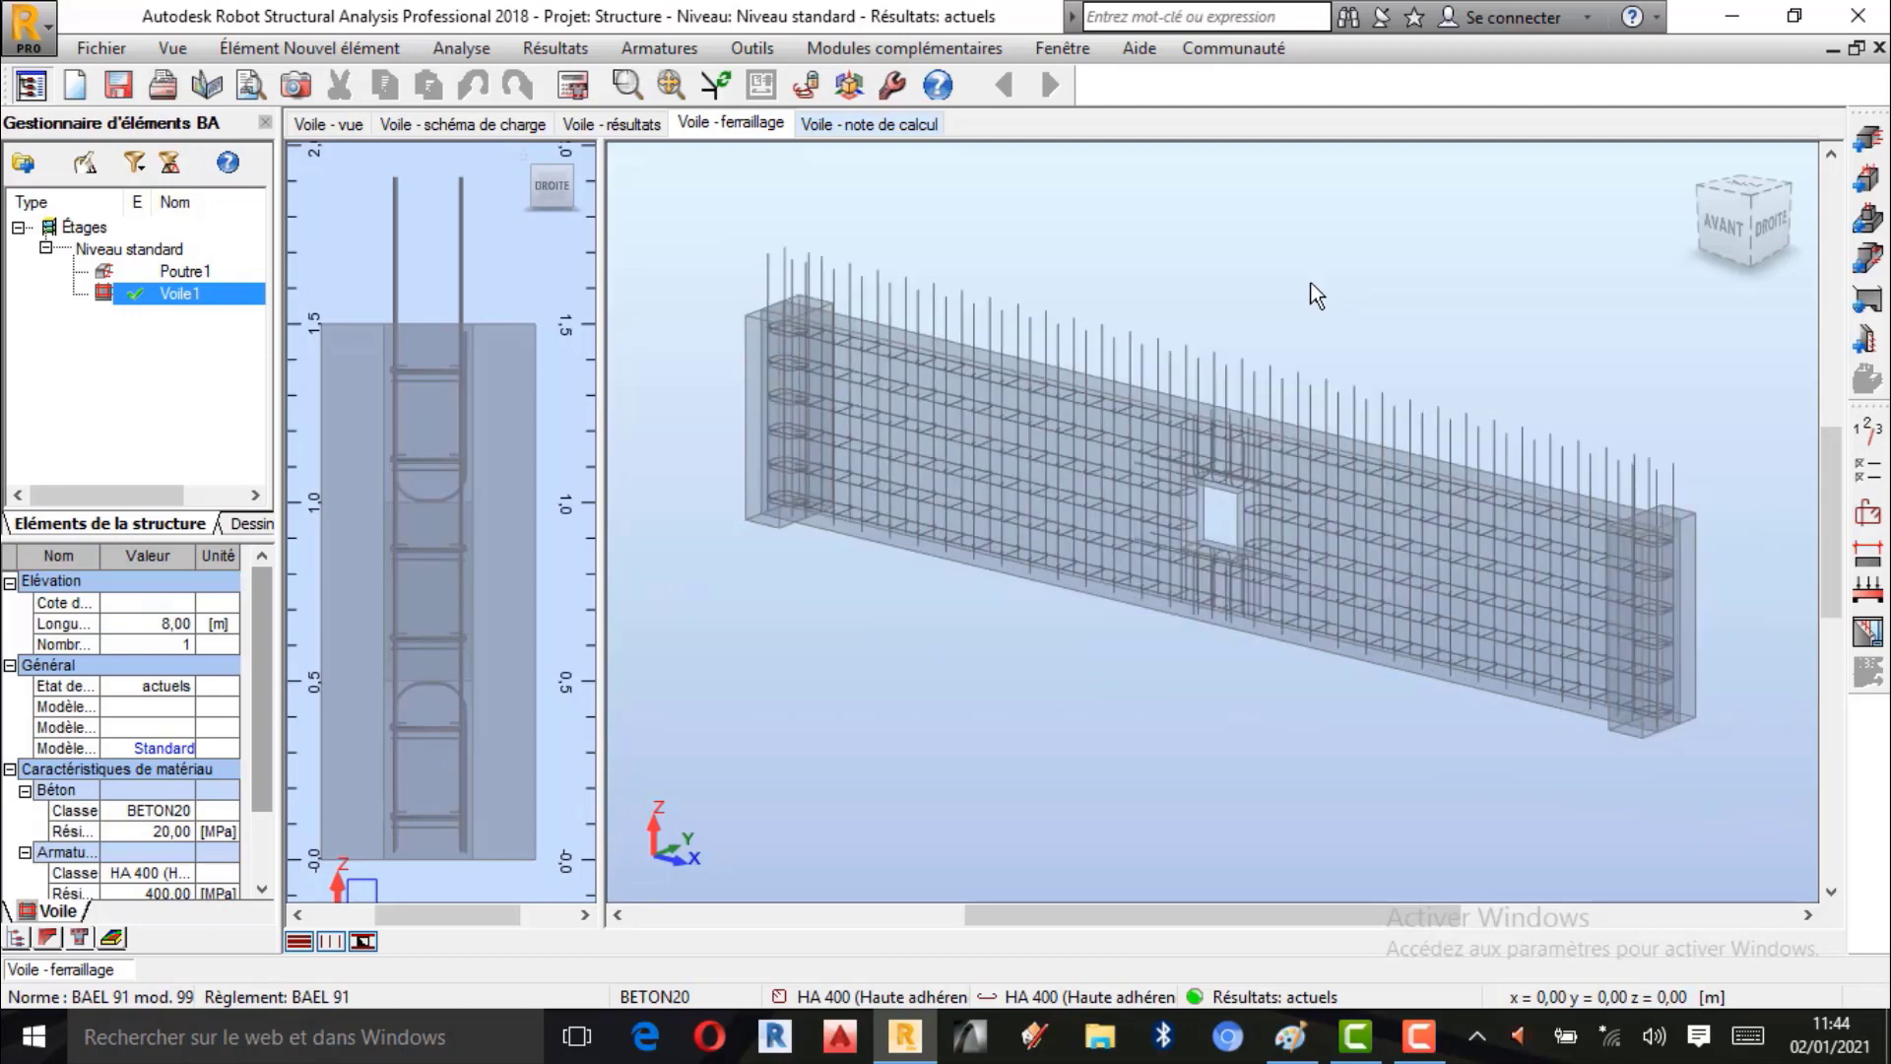
pyautogui.scroll(3, 1231, 328)
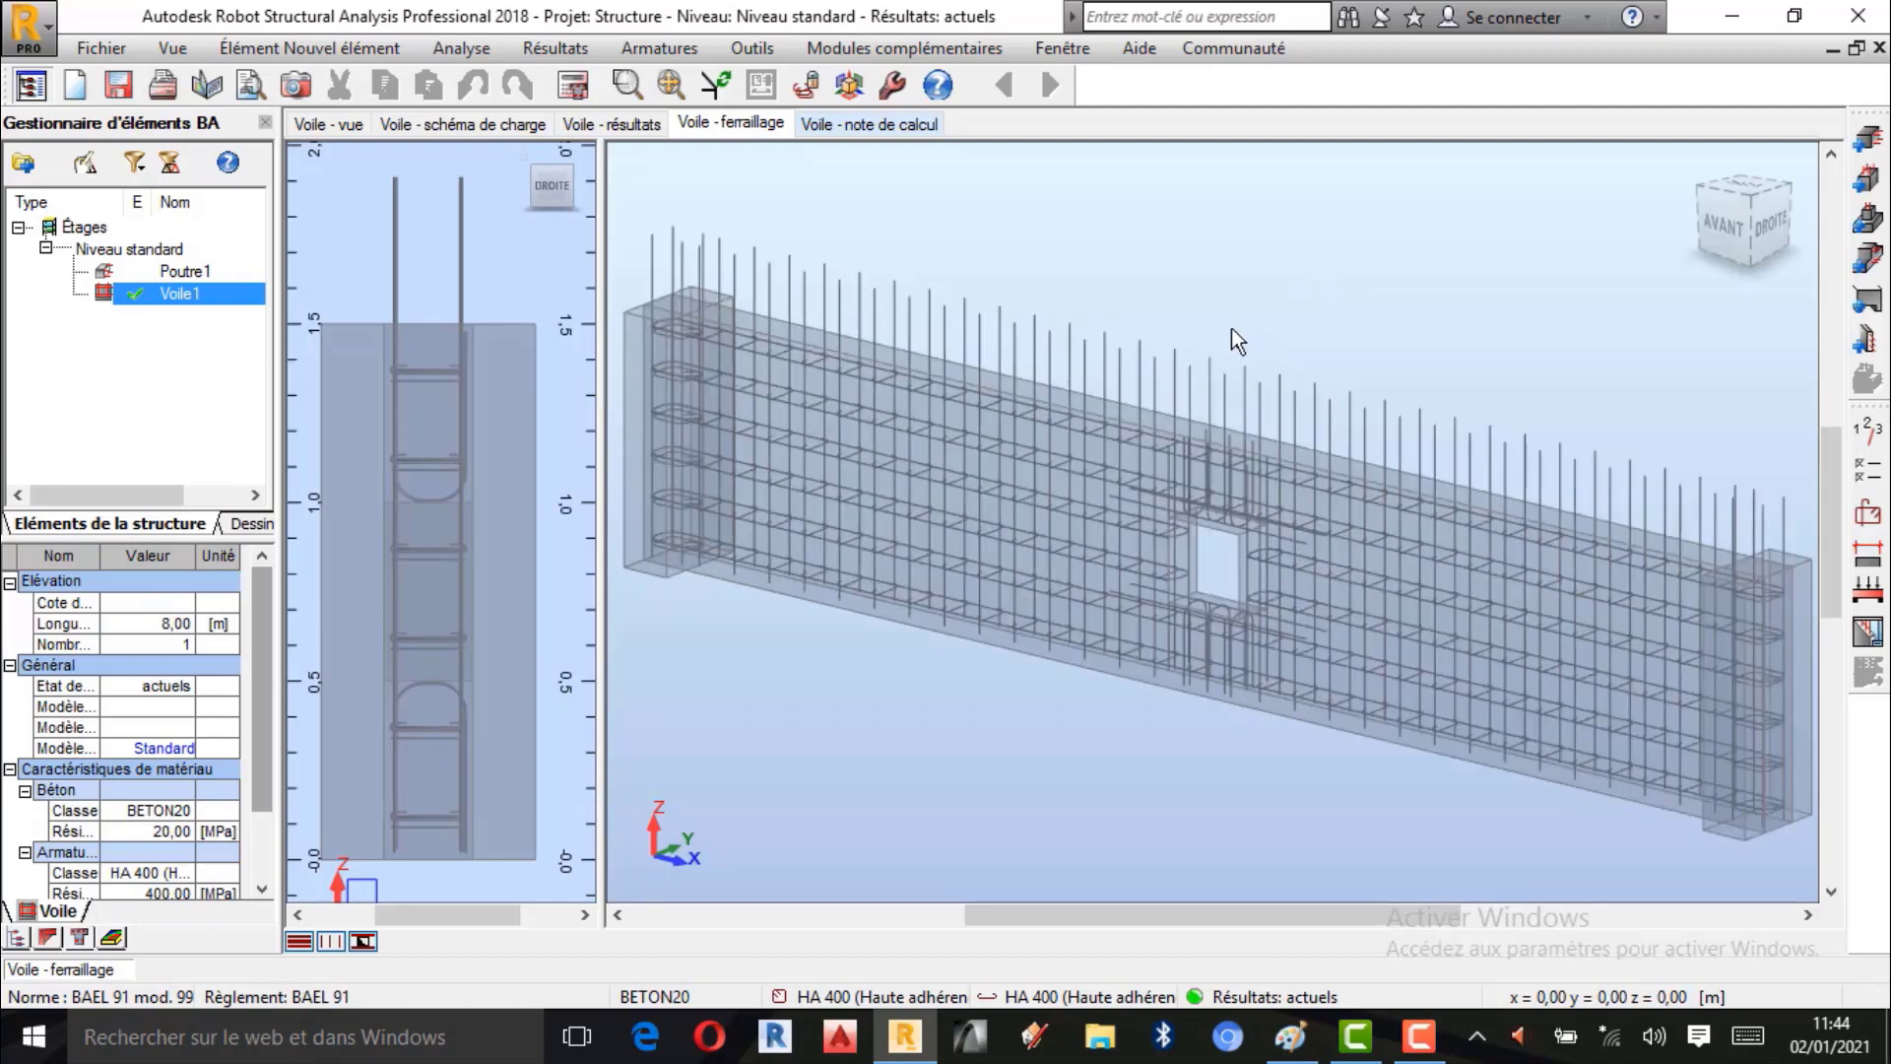